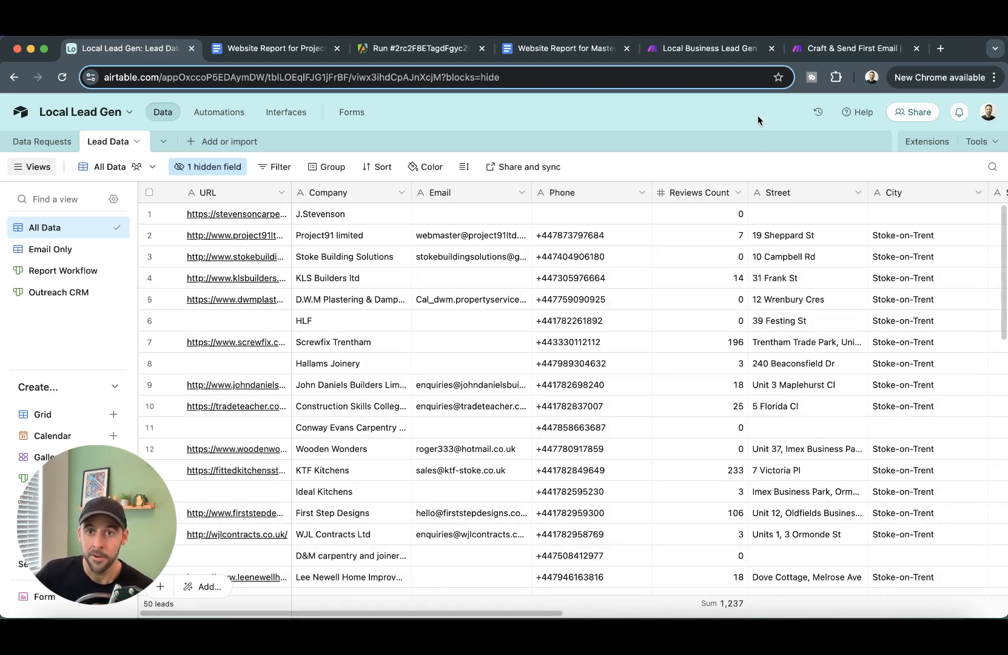
- Pan through the Local Business Lead Gen scenario, from its first modules to the final Airtable update
{"action": "left_click", "coordinate": [710, 49]}
{"action": "left_click_drag", "start_coordinate": [452, 427], "coordinate": [739, 486]}
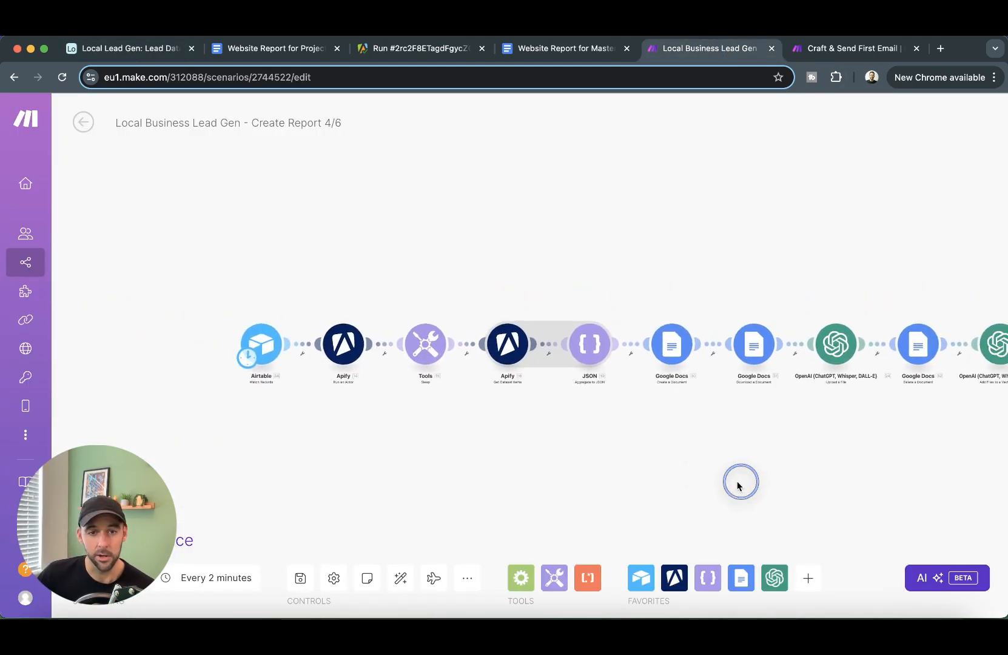
{"action": "scroll", "coordinate": [396, 420], "scroll_direction": "down", "scroll_amount": 1}
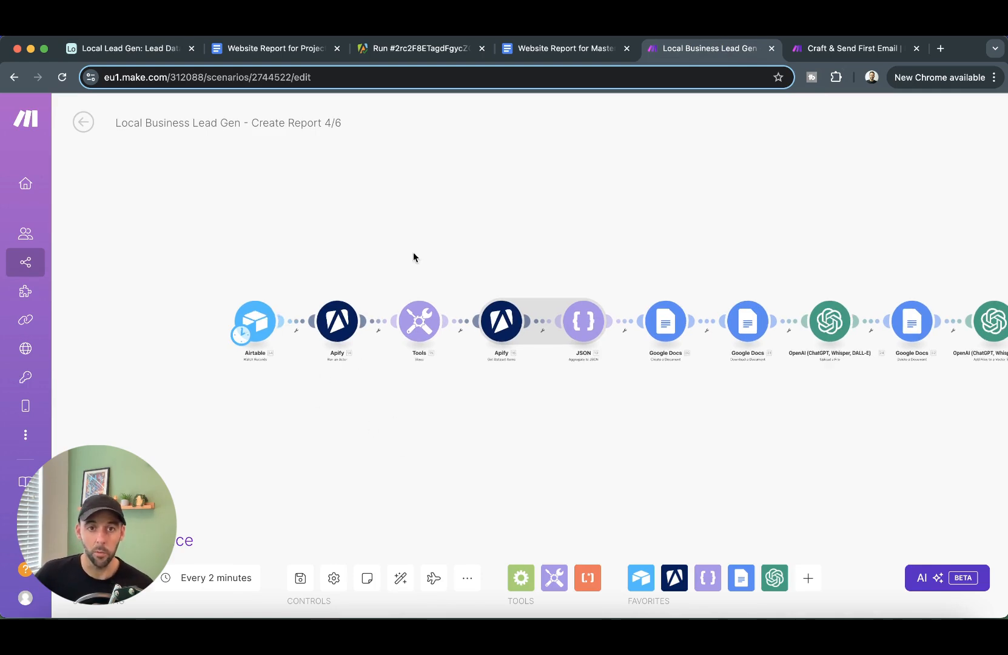
{"action": "scroll", "coordinate": [345, 367], "scroll_direction": "up", "scroll_amount": 3}
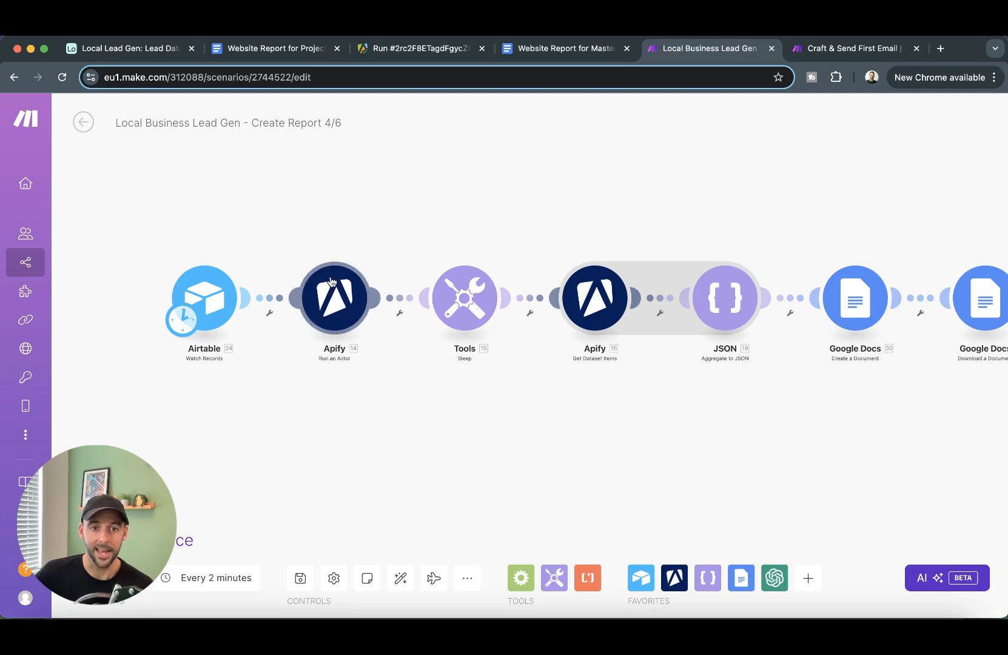
{"action": "left_click_drag", "start_coordinate": [428, 410], "coordinate": [439, 428]}
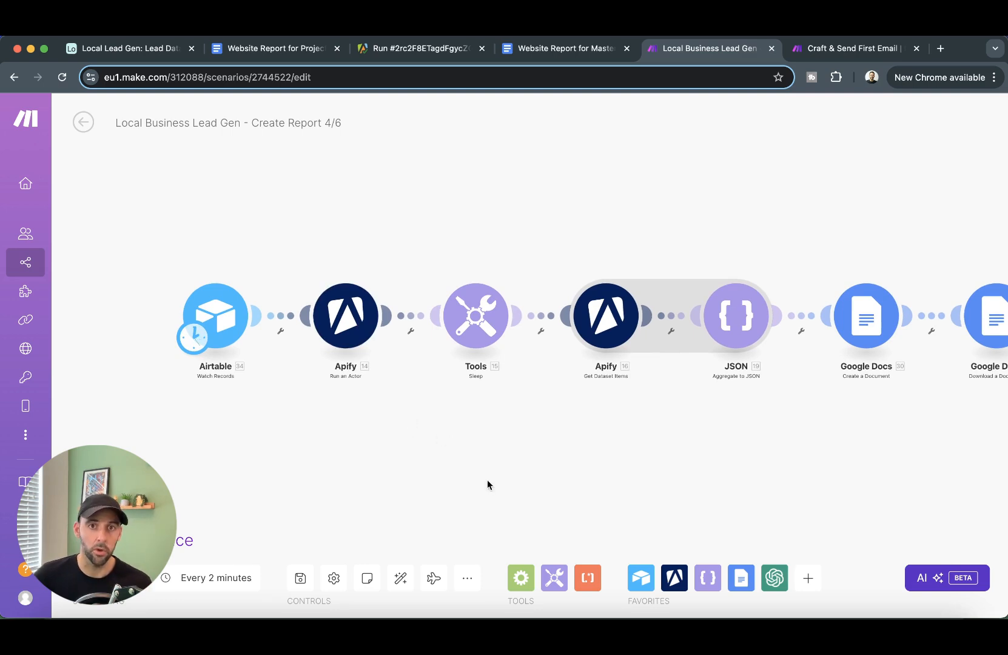
{"action": "scroll", "coordinate": [545, 431], "scroll_direction": "right", "scroll_amount": 5}
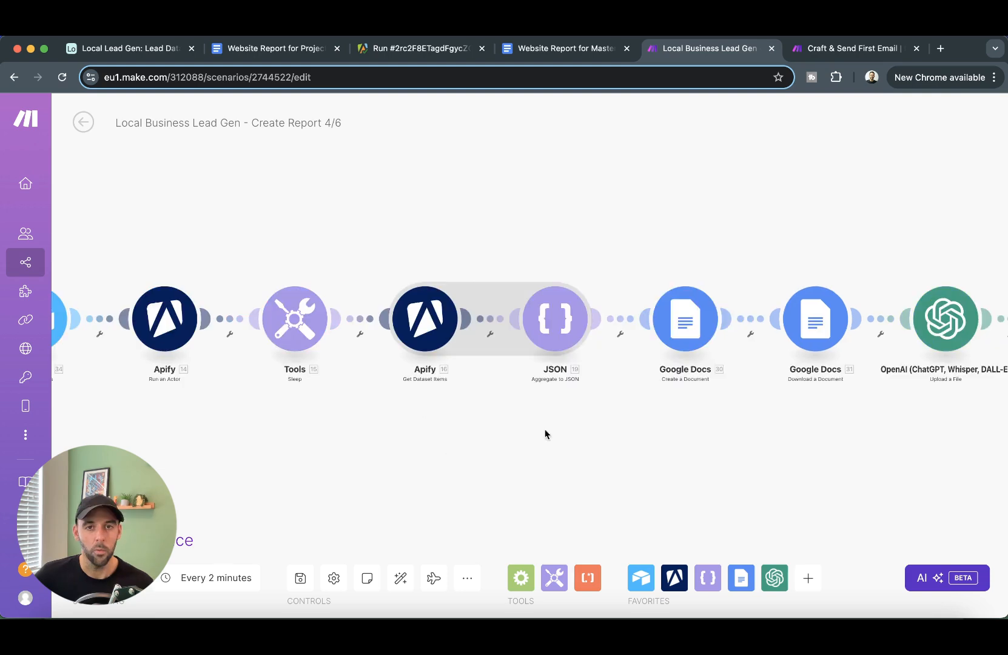
{"action": "left_click_drag", "start_coordinate": [507, 422], "coordinate": [392, 411]}
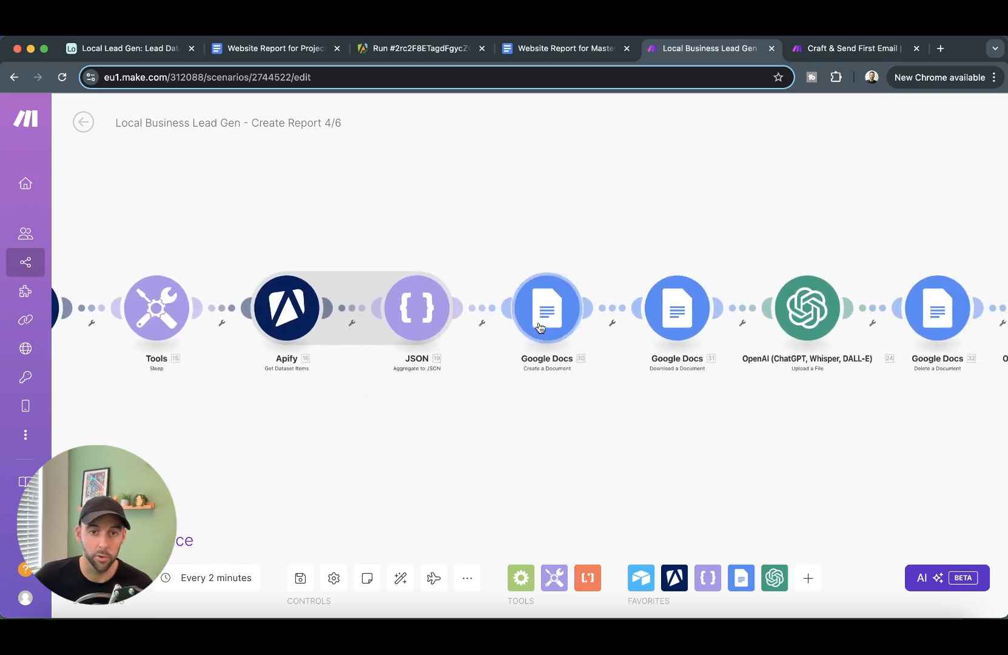
{"action": "left_click_drag", "start_coordinate": [746, 463], "coordinate": [457, 444]}
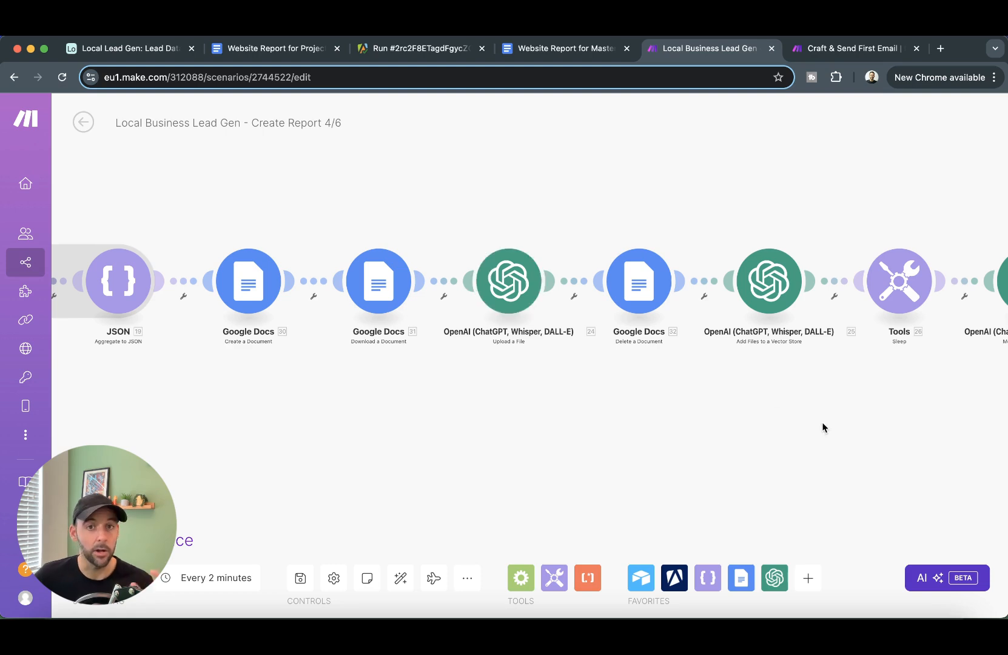
{"action": "left_click_drag", "start_coordinate": [834, 433], "coordinate": [489, 424]}
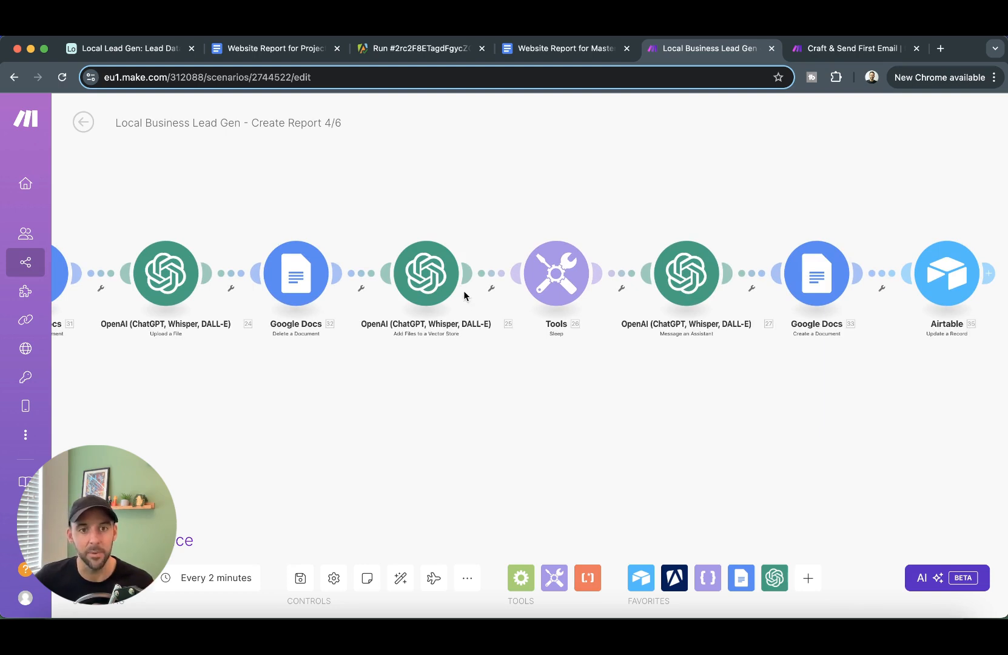
{"action": "left_click_drag", "start_coordinate": [691, 432], "coordinate": [507, 417]}
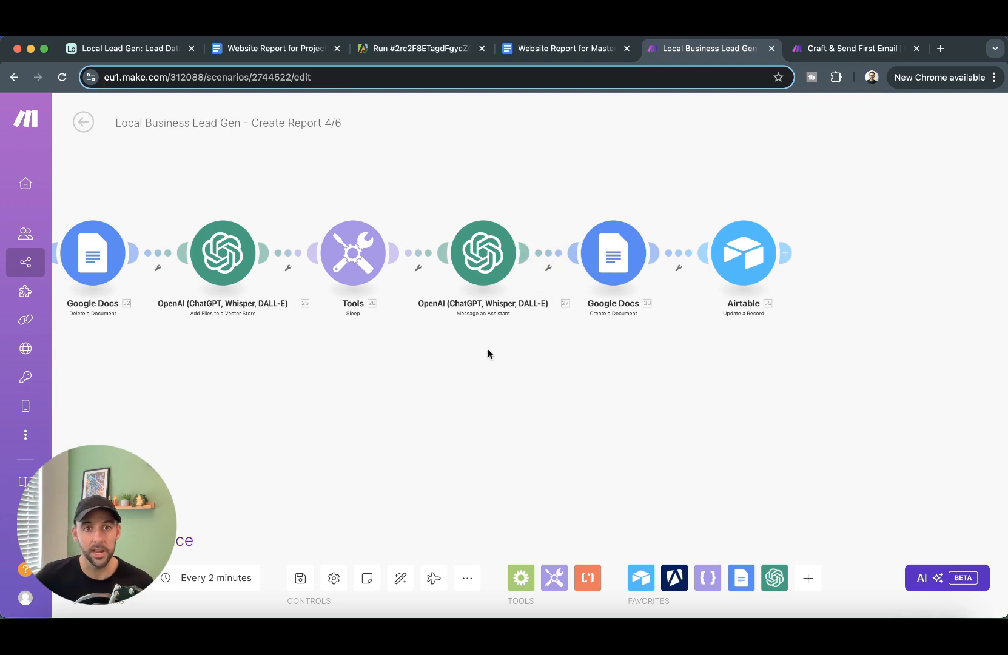
{"action": "left_click_drag", "start_coordinate": [601, 380], "coordinate": [542, 417]}
{"action": "left_click_drag", "start_coordinate": [653, 442], "coordinate": [612, 434]}
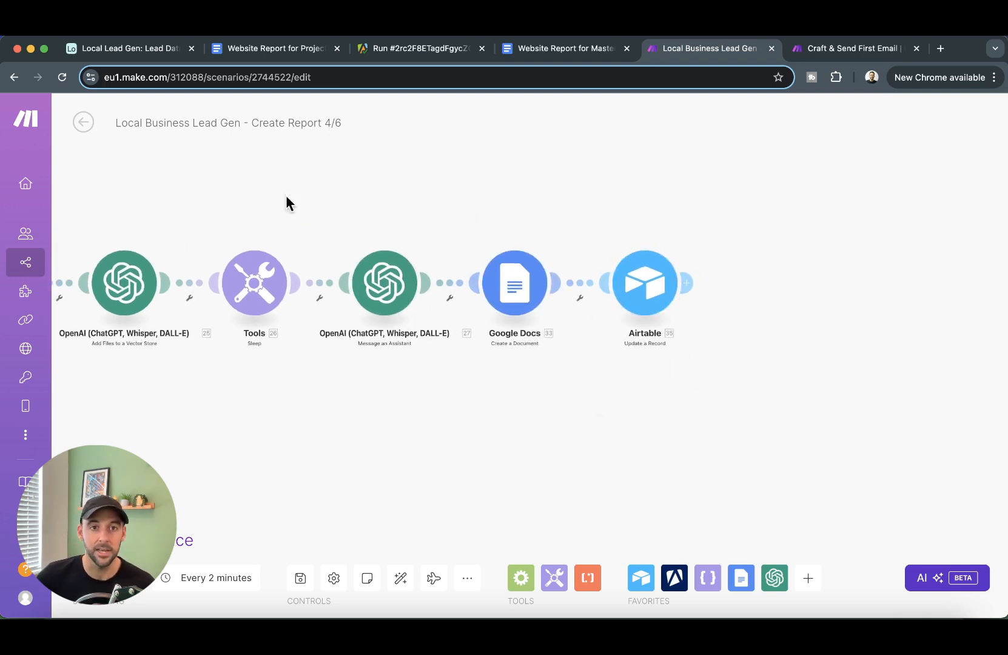
- Show the leads as the Report Workflow board and check the MasterFixHandyman website report document
{"action": "left_click", "coordinate": [127, 49]}
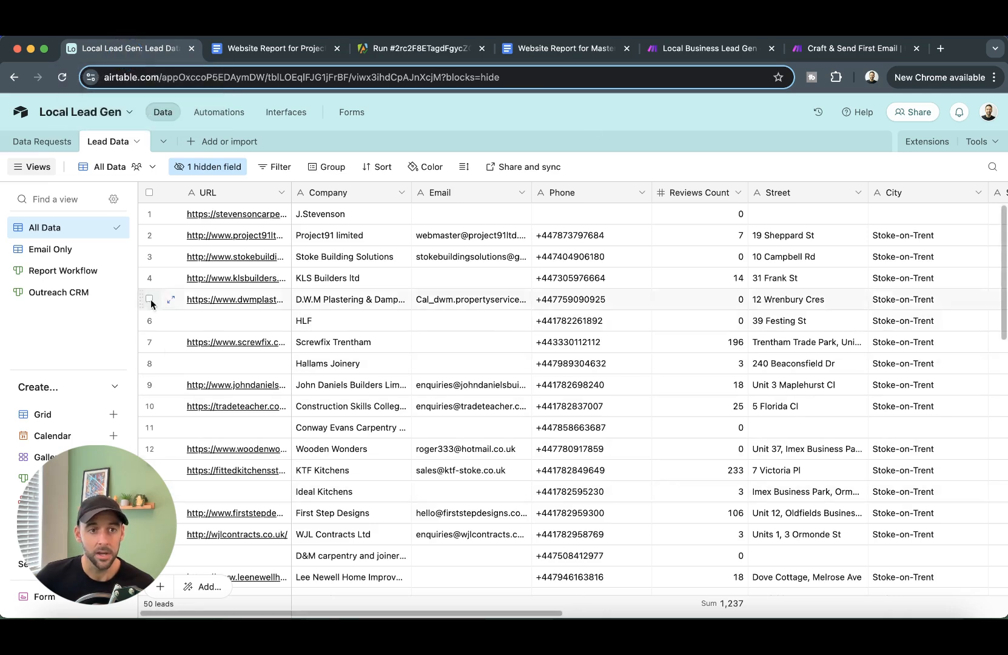
{"action": "left_click", "coordinate": [43, 276]}
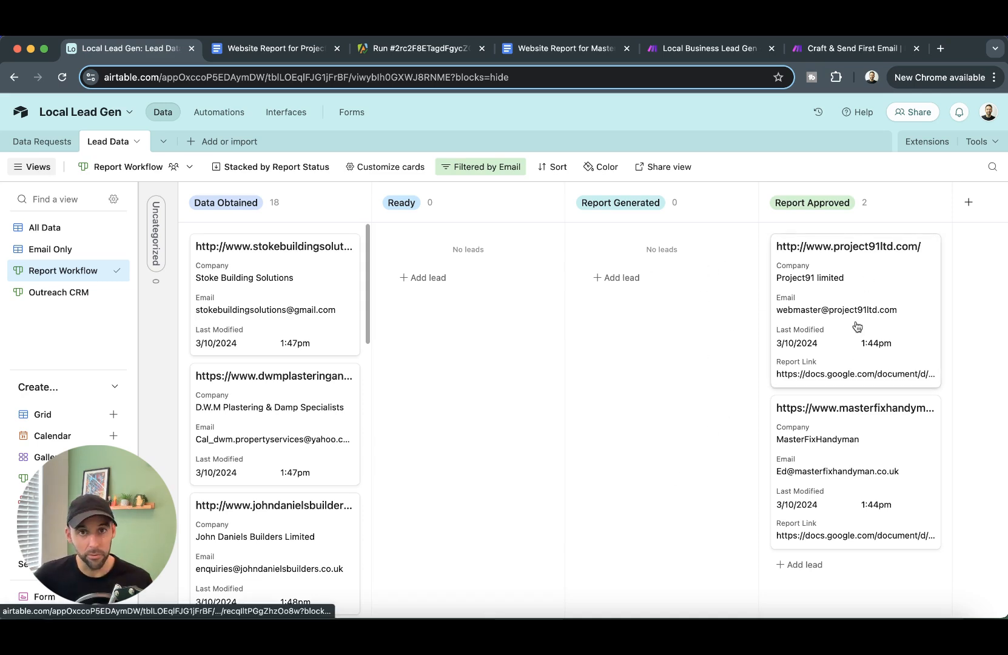
{"action": "left_click", "coordinate": [568, 49]}
{"action": "scroll", "coordinate": [619, 306], "scroll_direction": "down", "scroll_amount": 15}
{"action": "scroll", "coordinate": [619, 305], "scroll_direction": "up", "scroll_amount": 20}
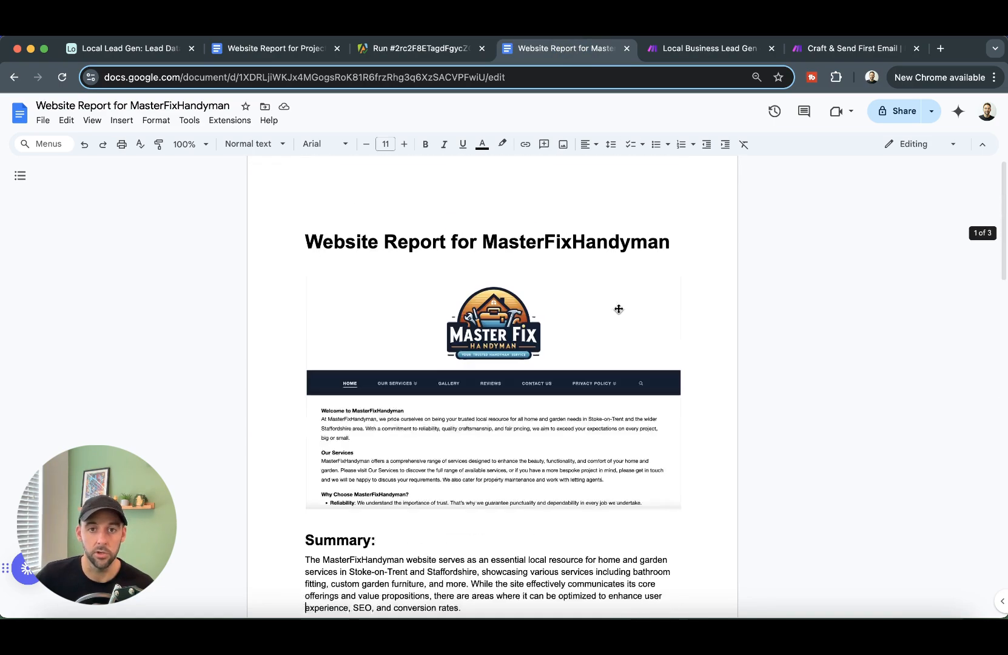
{"action": "left_click", "coordinate": [116, 49]}
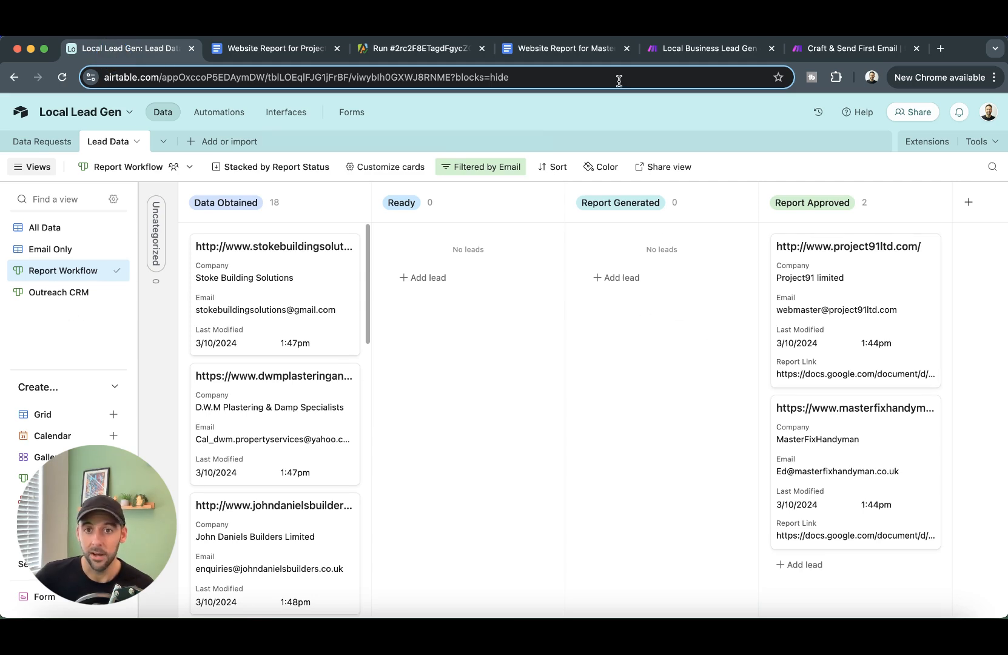
{"action": "left_click", "coordinate": [879, 54]}
- Pan the Craft & Send First Email scenario through Email to Airtable update, then show the Outreach CRM board
{"action": "left_click", "coordinate": [457, 381]}
{"action": "scroll", "coordinate": [285, 286], "scroll_direction": "up", "scroll_amount": 5}
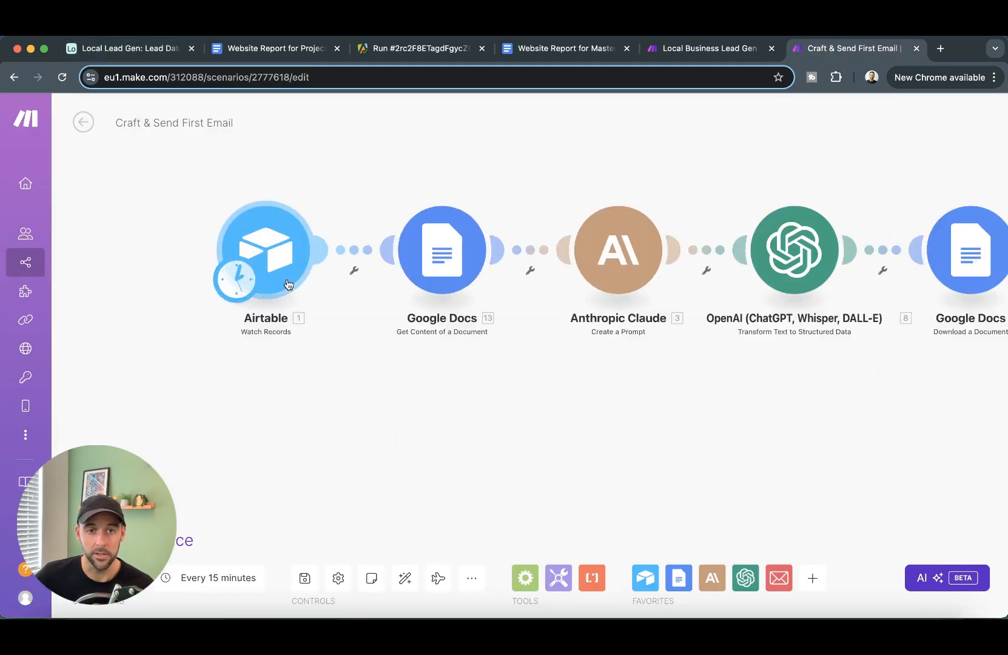
{"action": "left_click_drag", "start_coordinate": [431, 424], "coordinate": [407, 461]}
{"action": "left_click_drag", "start_coordinate": [707, 451], "coordinate": [499, 413]}
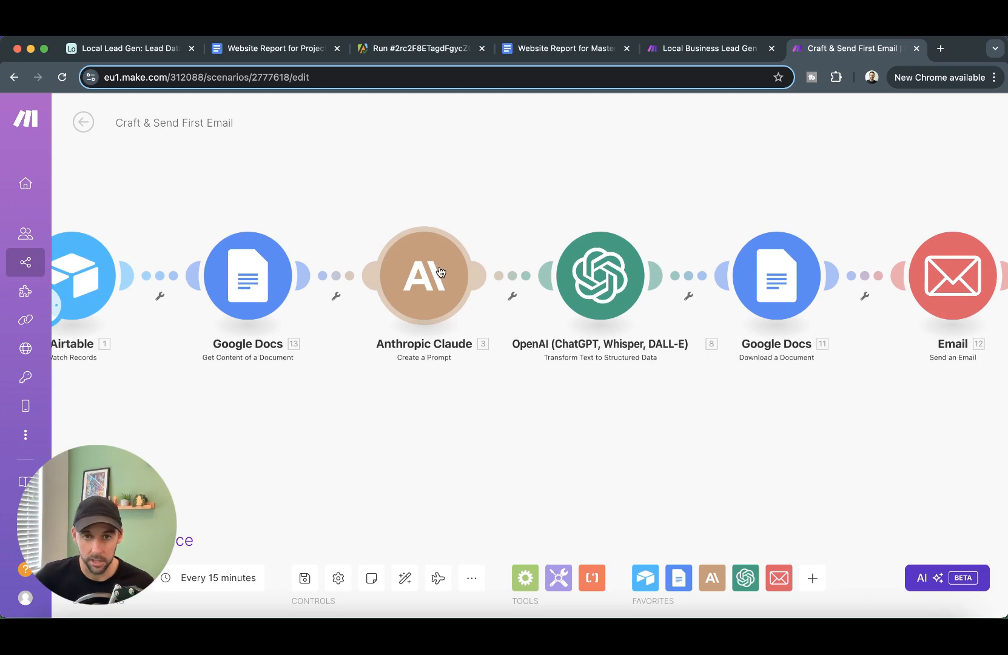
{"action": "left_click_drag", "start_coordinate": [579, 432], "coordinate": [399, 430]}
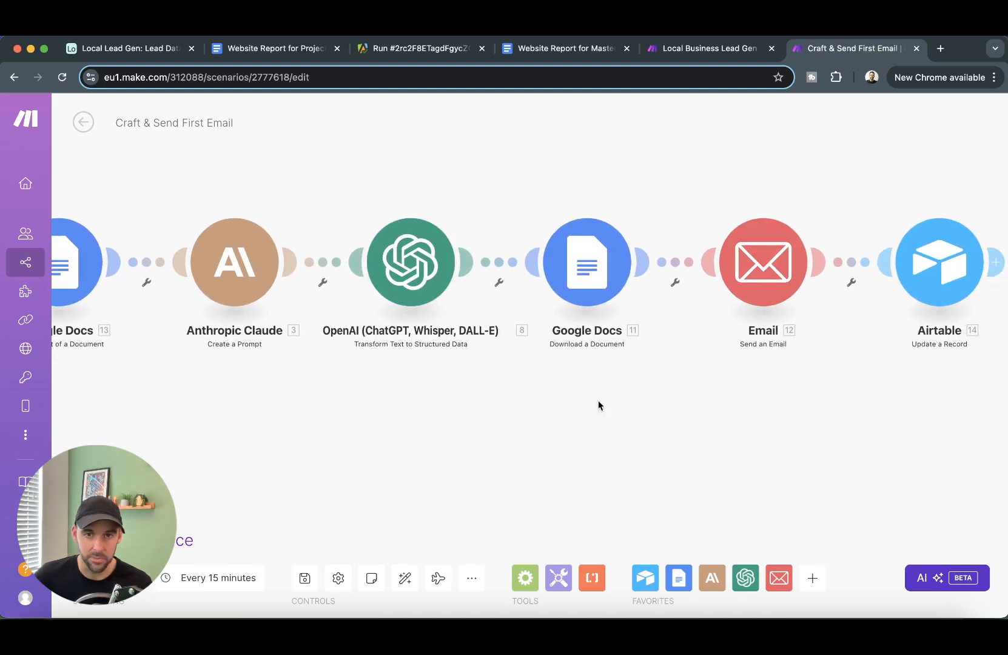
{"action": "left_click_drag", "start_coordinate": [599, 405], "coordinate": [466, 412]}
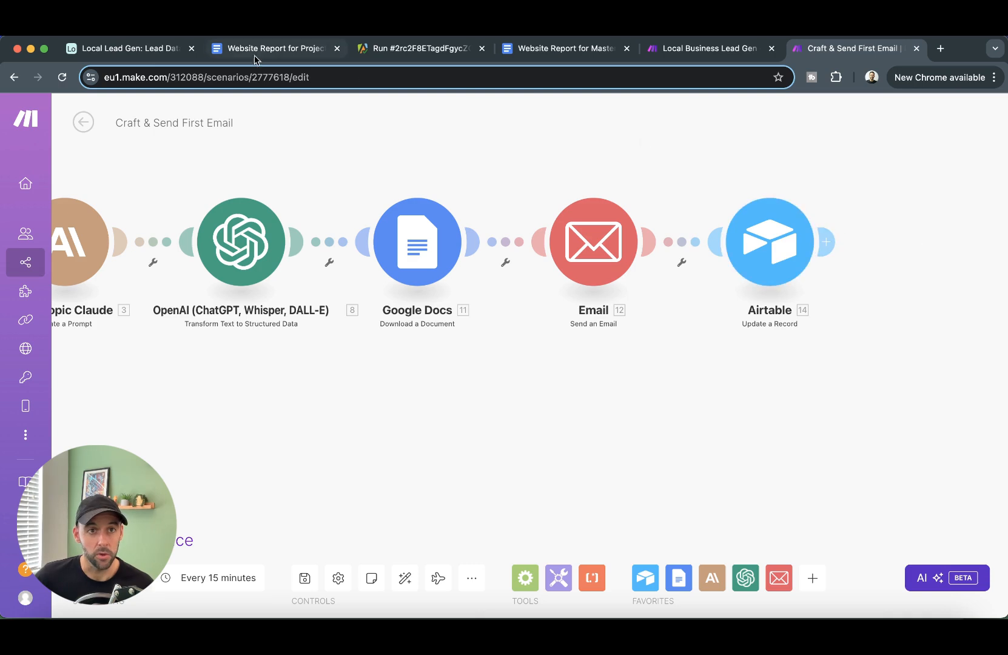
{"action": "left_click", "coordinate": [129, 51]}
{"action": "left_click", "coordinate": [51, 293]}
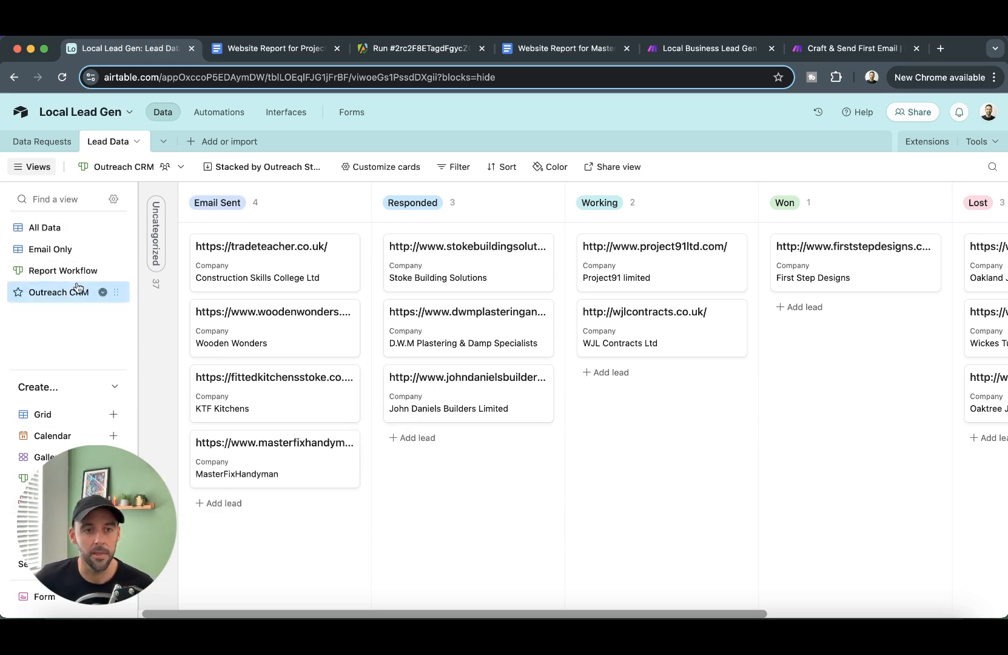
- Cycle through the All Data, Report Workflow and Outreach CRM views, then go back to the Create Report scenario
{"action": "left_click", "coordinate": [48, 227]}
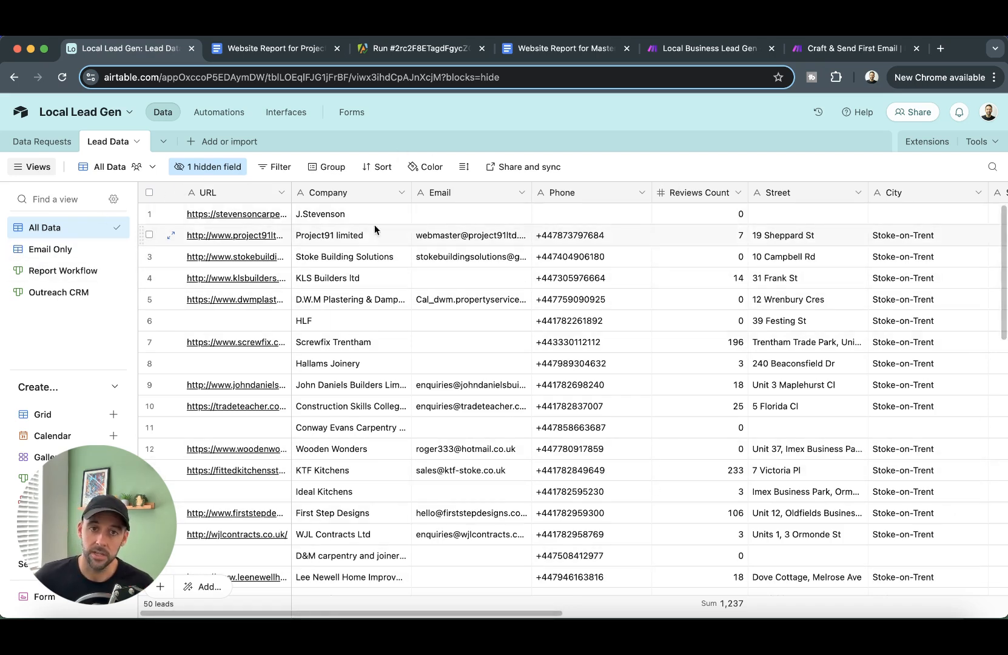
{"action": "left_click", "coordinate": [63, 270]}
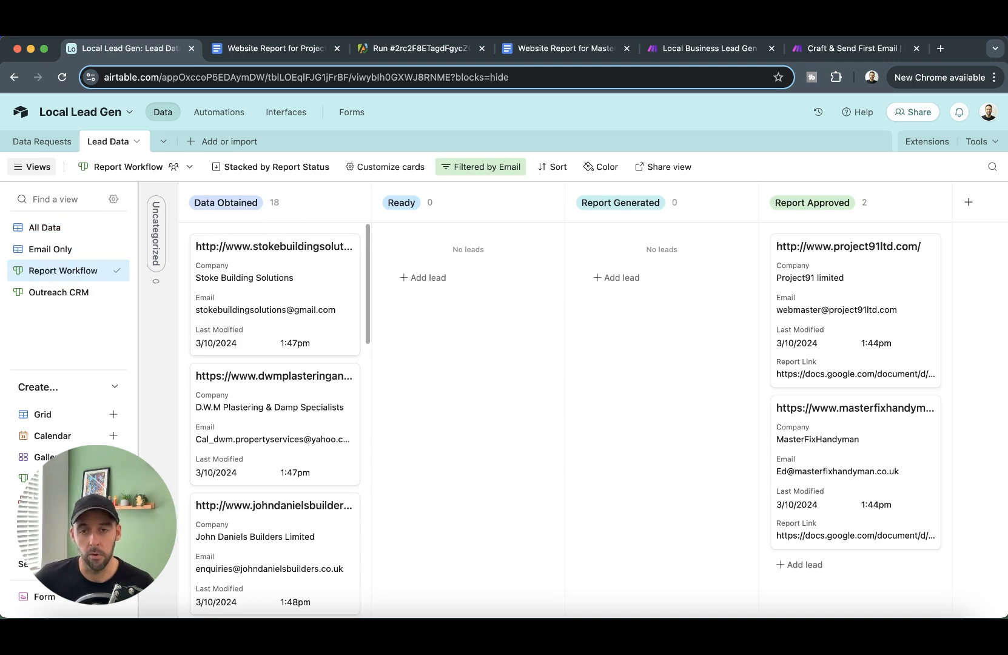
{"action": "left_click", "coordinate": [42, 292]}
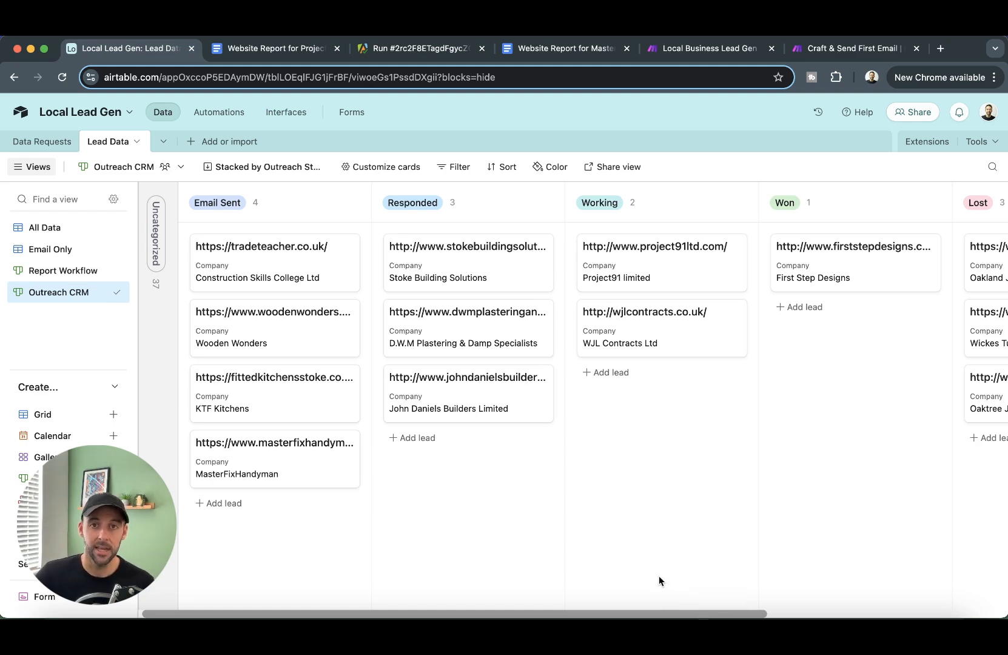
{"action": "left_click", "coordinate": [722, 49]}
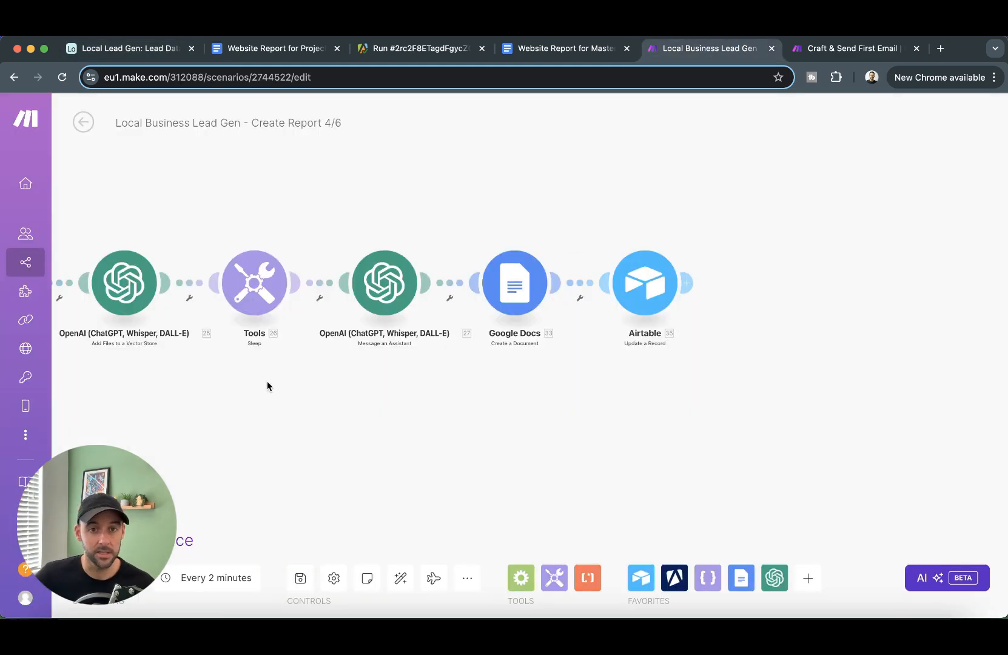
- Pan the Craft & Send First Email scenario back to its Airtable Watch Records trigger
{"action": "scroll", "coordinate": [267, 380], "scroll_direction": "left", "scroll_amount": 10}
{"action": "scroll", "coordinate": [824, 409], "scroll_direction": "left", "scroll_amount": 5}
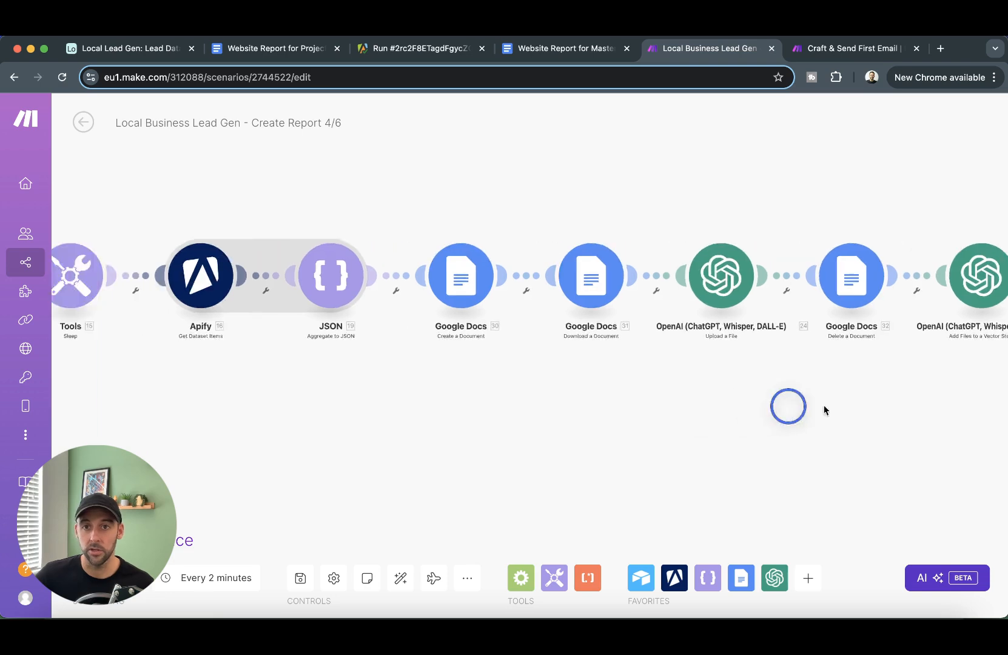
{"action": "left_click", "coordinate": [846, 48]}
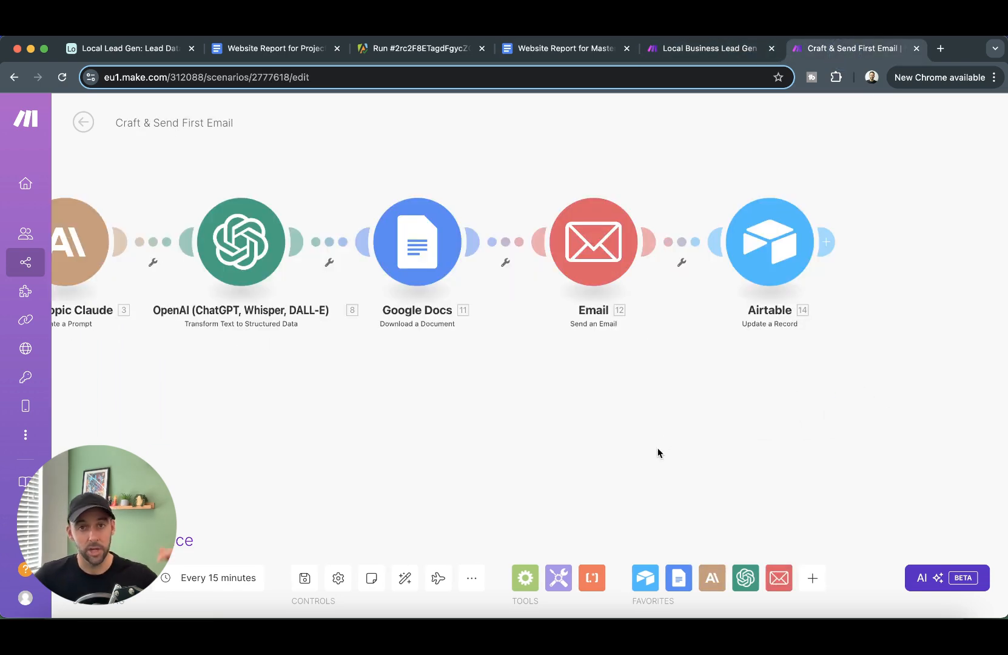
{"action": "scroll", "coordinate": [652, 458], "scroll_direction": "left", "scroll_amount": 5}
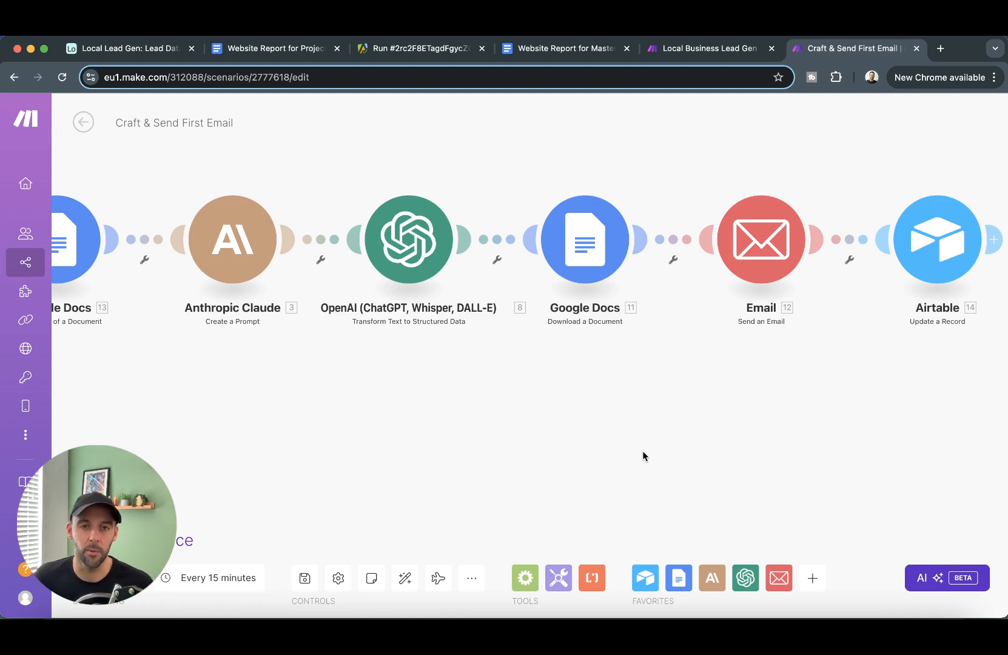
{"action": "left_click_drag", "start_coordinate": [566, 429], "coordinate": [749, 419]}
{"action": "left_click_drag", "start_coordinate": [565, 406], "coordinate": [679, 464]}
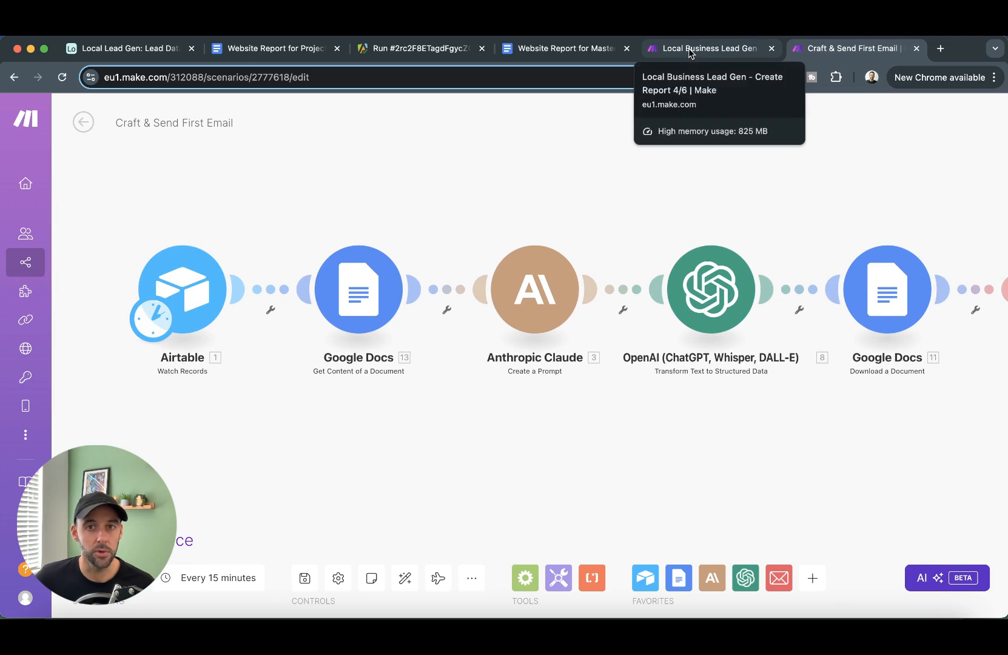
{"action": "left_click_drag", "start_coordinate": [485, 174], "coordinate": [443, 163]}
{"action": "left_click_drag", "start_coordinate": [322, 185], "coordinate": [437, 180]}
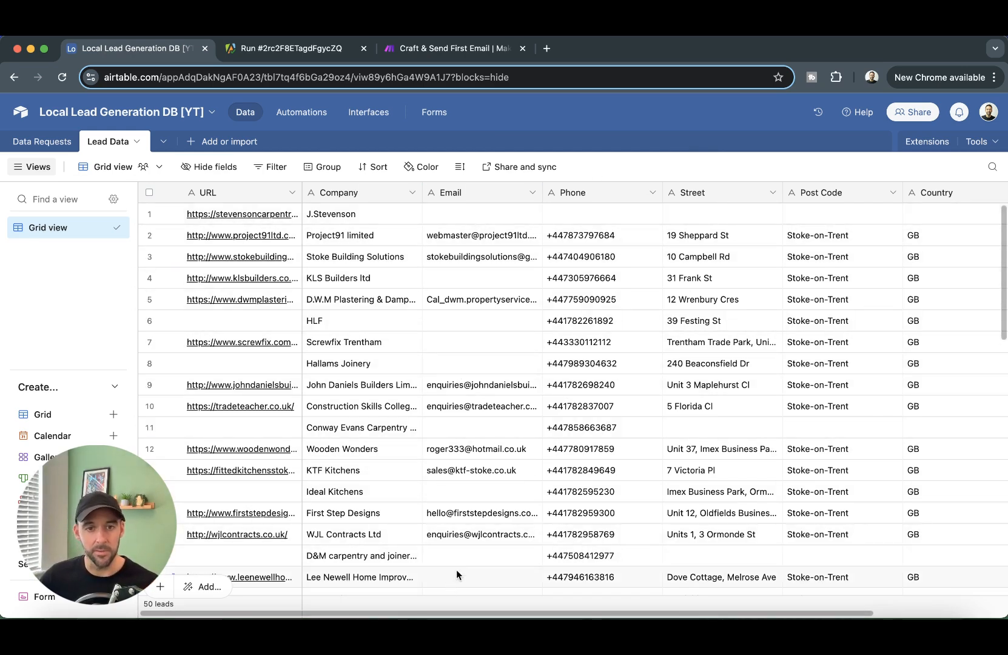
{"action": "left_click", "coordinate": [42, 142]}
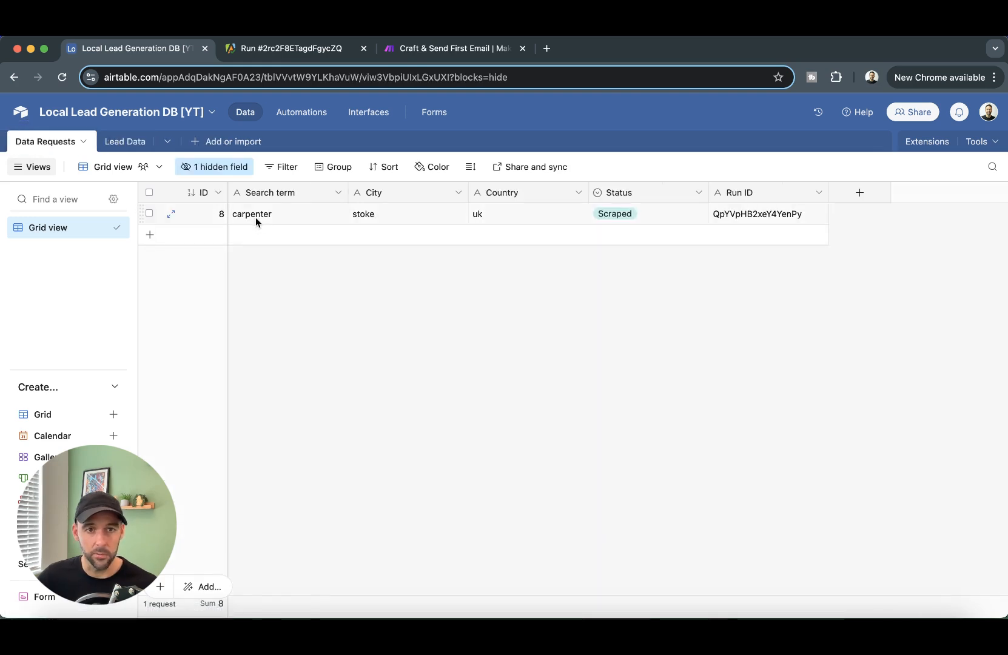
{"action": "left_click", "coordinate": [115, 141]}
{"action": "scroll", "coordinate": [546, 415], "scroll_direction": "down", "scroll_amount": 5}
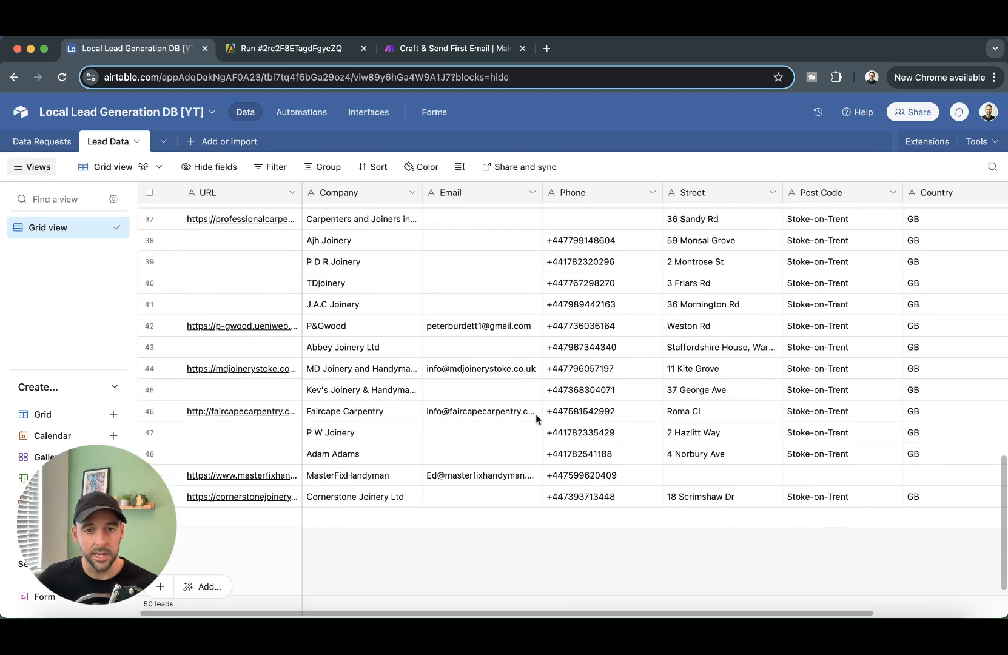
{"action": "scroll", "coordinate": [540, 388], "scroll_direction": "up", "scroll_amount": 15}
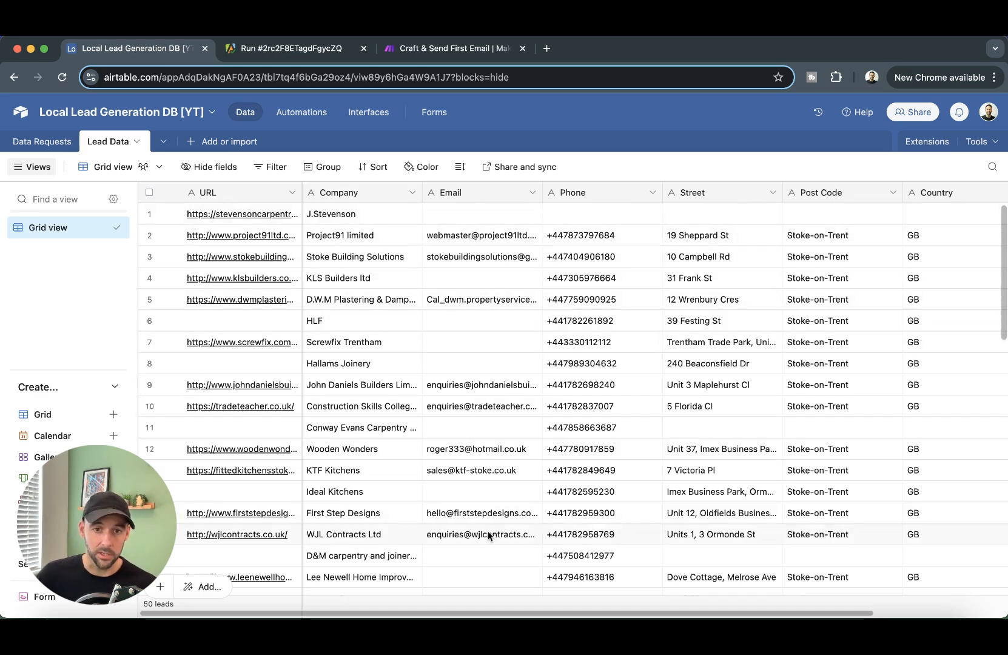
{"action": "scroll", "coordinate": [479, 261], "scroll_direction": "down", "scroll_amount": 10}
{"action": "scroll", "coordinate": [487, 518], "scroll_direction": "up", "scroll_amount": 10}
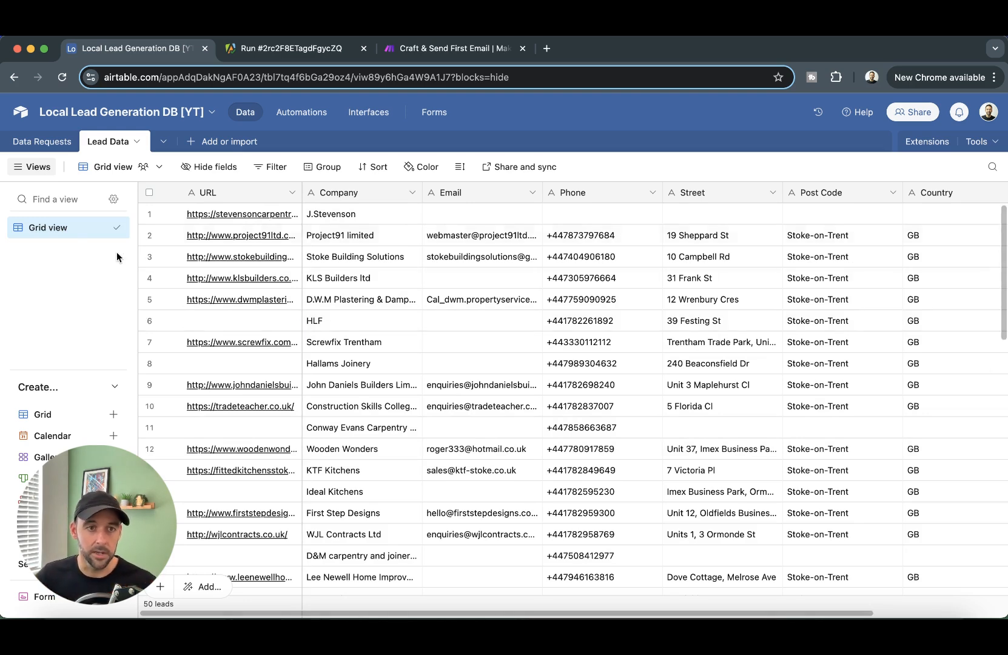
- Rename the sidebar's 'Grid view' to 'All Data'
{"action": "left_click", "coordinate": [69, 229]}
{"action": "double_click", "coordinate": [68, 230]}
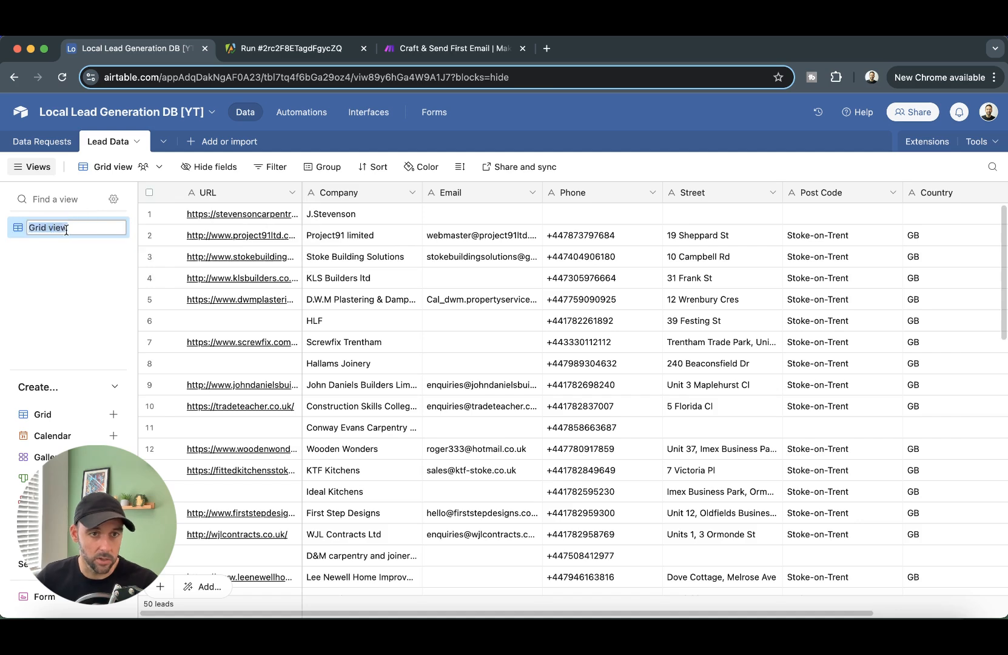
{"action": "type", "text": "All Data"}
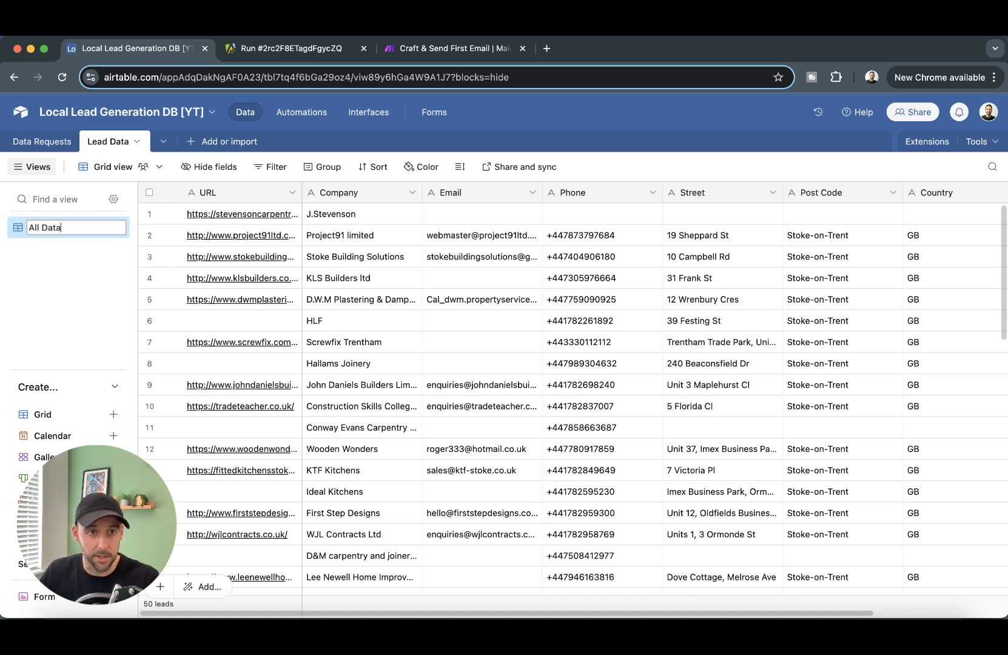
{"action": "key", "text": "Return"}
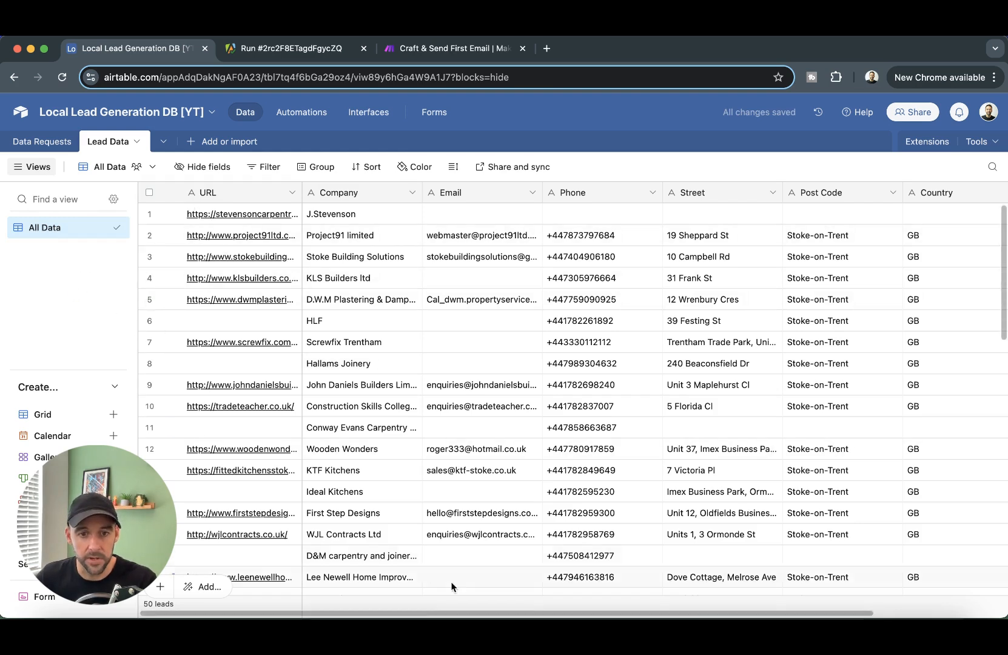
{"action": "left_click_drag", "start_coordinate": [429, 614], "coordinate": [693, 603]}
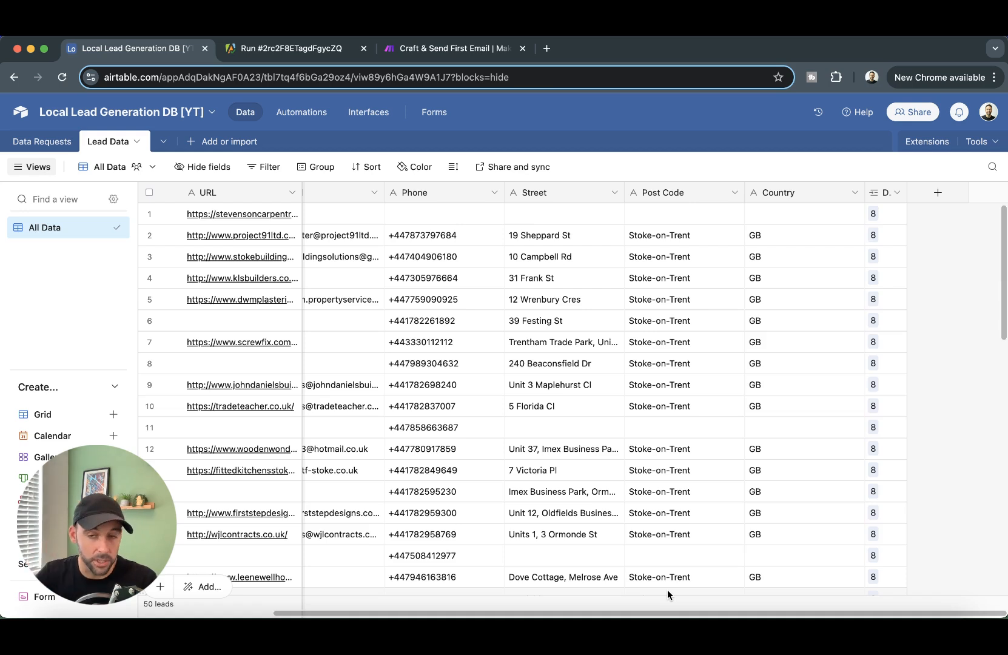
- Start a 'Report Status' single-select field with the first choice Data Obtained
{"action": "left_click", "coordinate": [938, 193]}
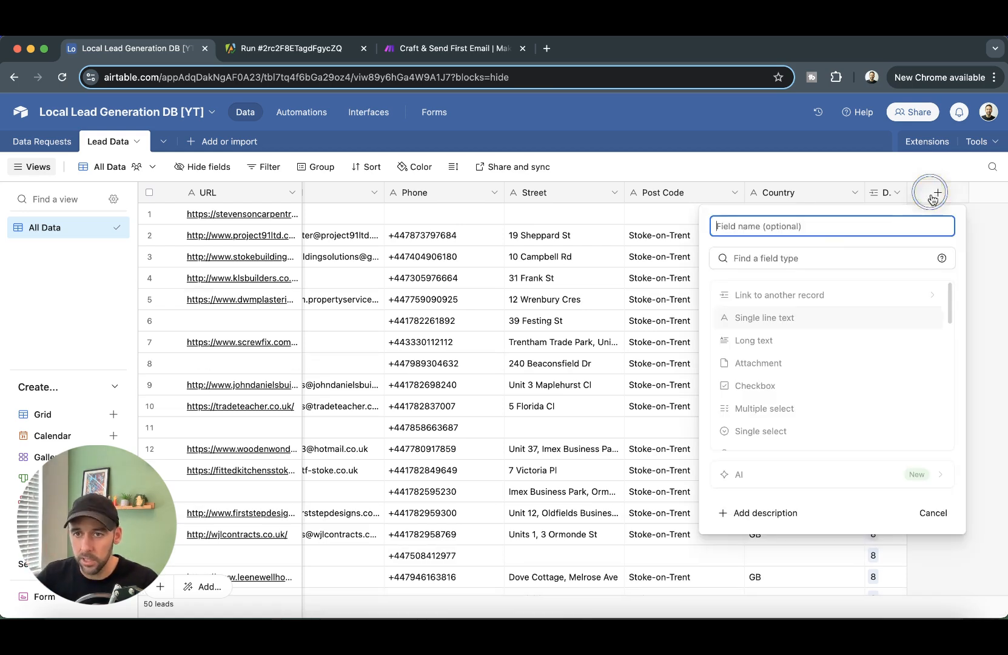
{"action": "type", "text": "R"}
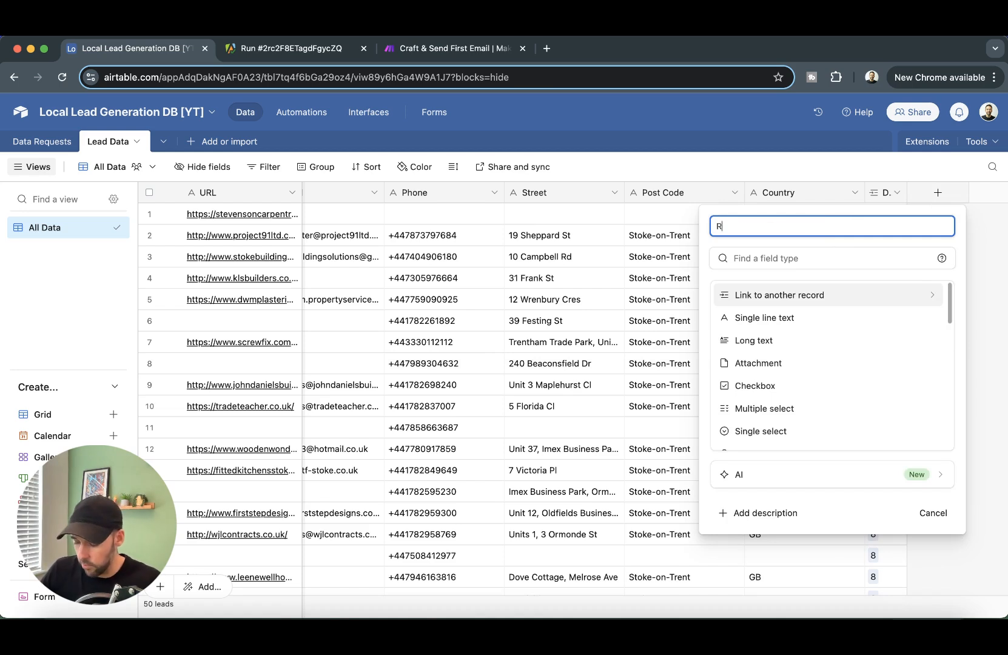
{"action": "type", "text": "eport Status"}
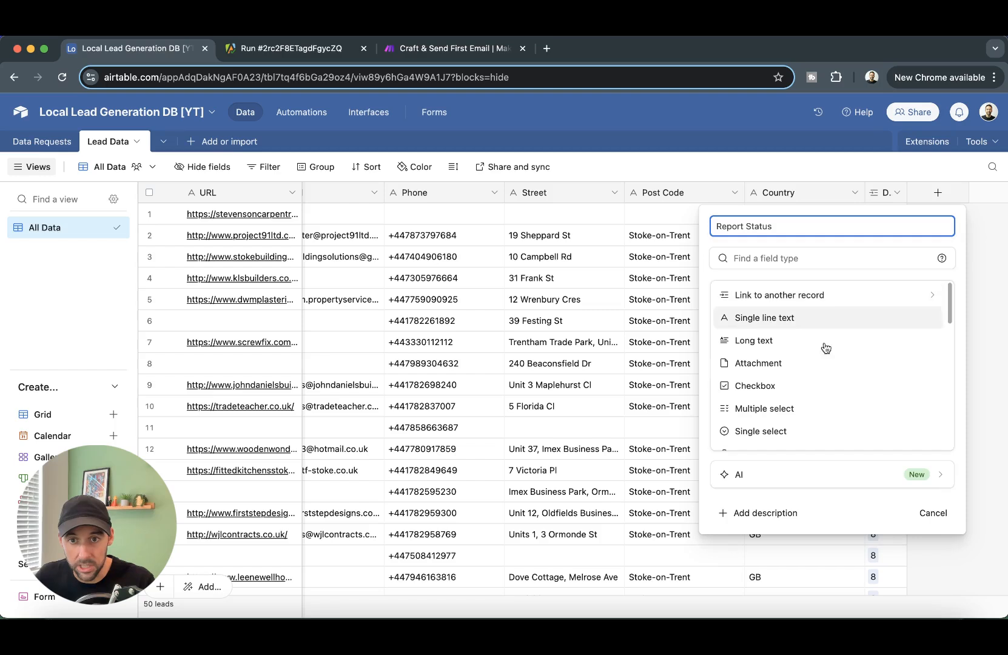
{"action": "left_click", "coordinate": [777, 431]}
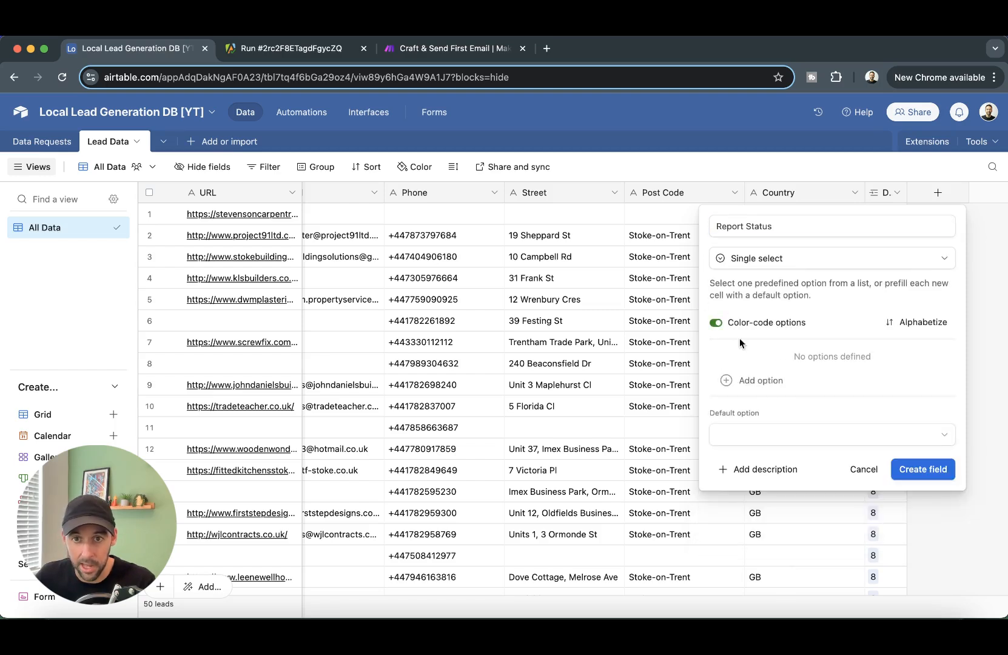
{"action": "left_click", "coordinate": [786, 377]}
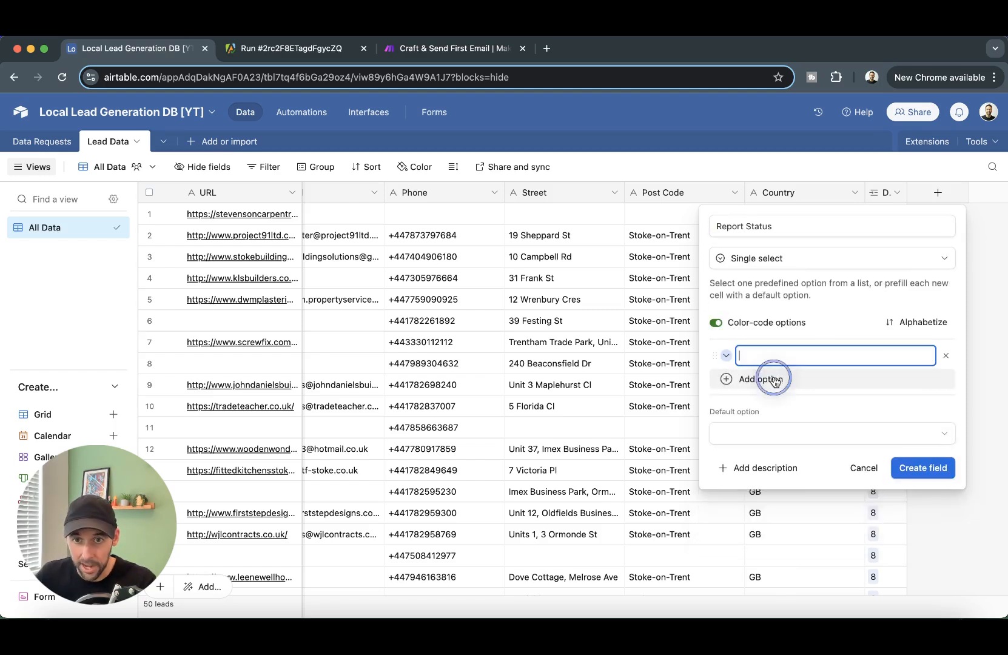
{"action": "type", "text": "Data"}
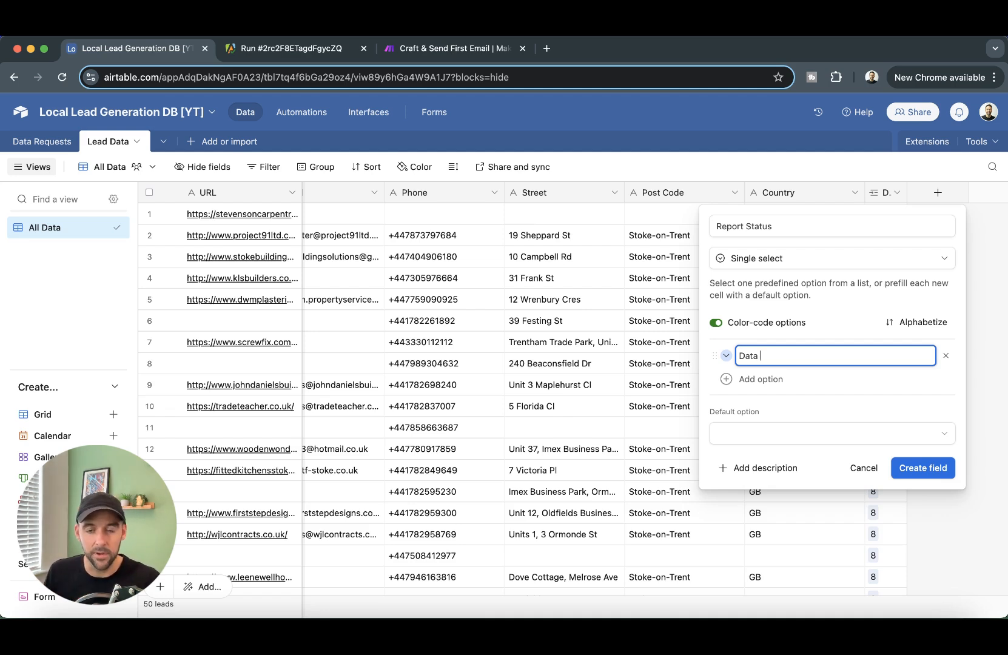
{"action": "type", "text": "Out"}
{"action": "key", "text": "BackSpace"}
{"action": "key", "text": "BackSpace"}
{"action": "key", "text": "BackSpace"}
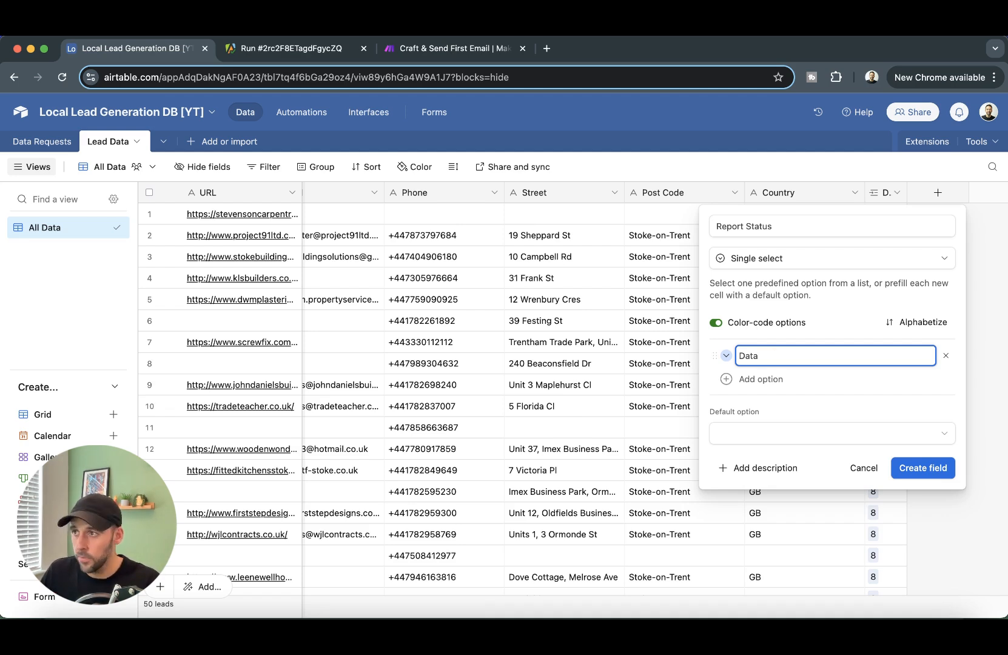
{"action": "type", "text": "Obtained"}
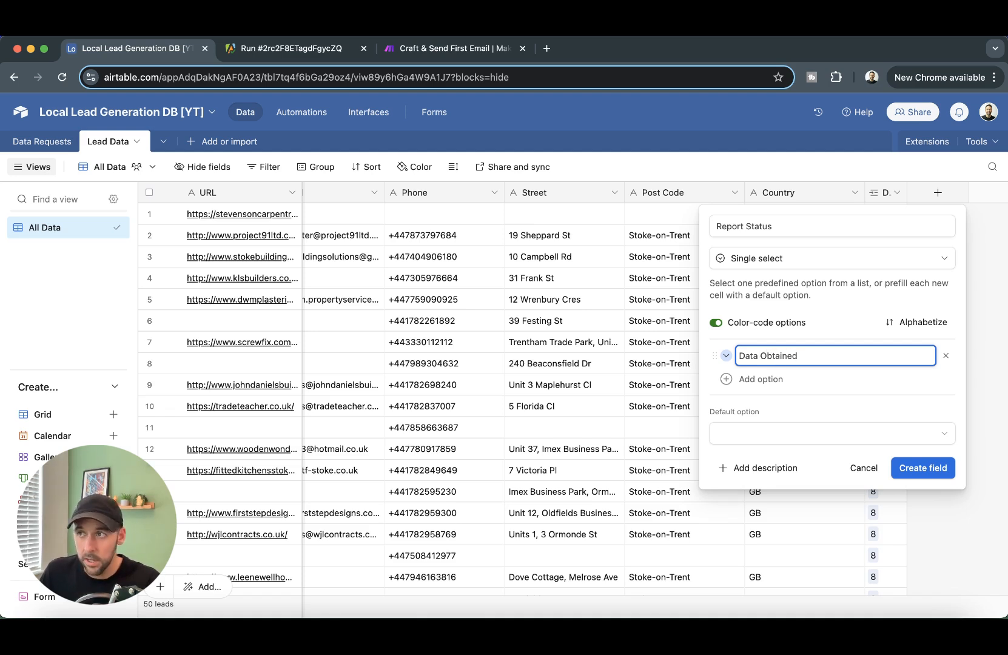
{"action": "key", "text": "Return"}
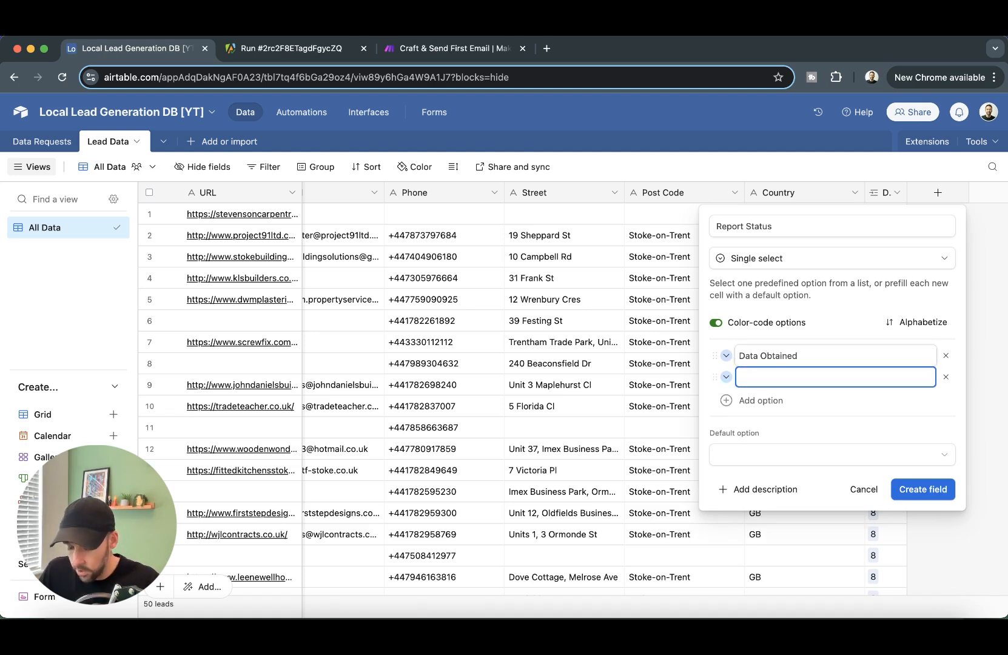
- Add the choices Ready, Report Generated and Report Approved, then create the field
{"action": "type", "text": "REad"}
{"action": "key", "text": "BackSpace"}
{"action": "type", "text": "eady"}
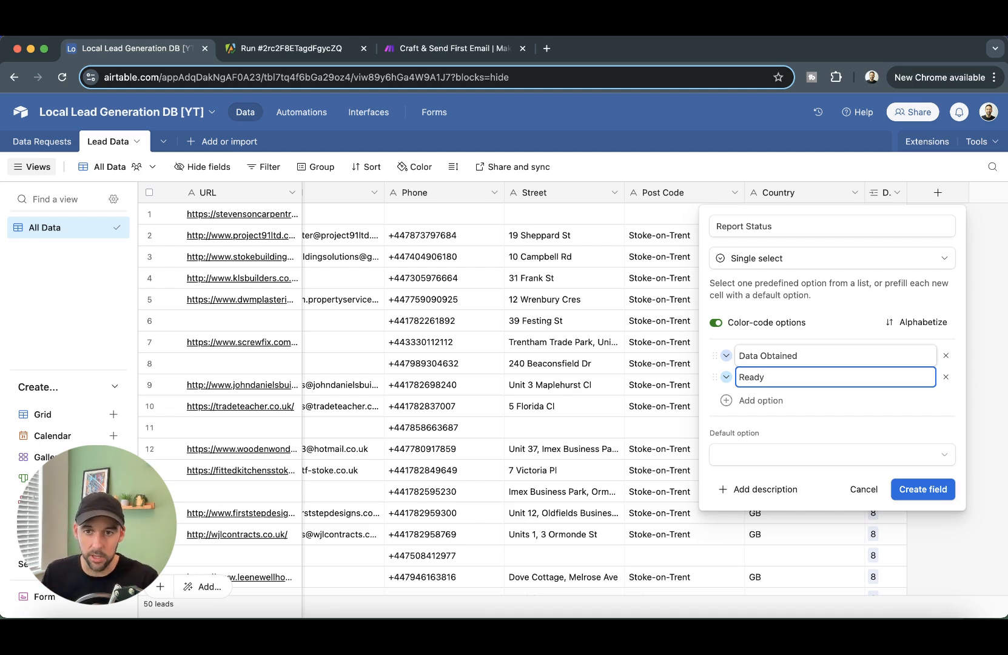
{"action": "key", "text": "Return"}
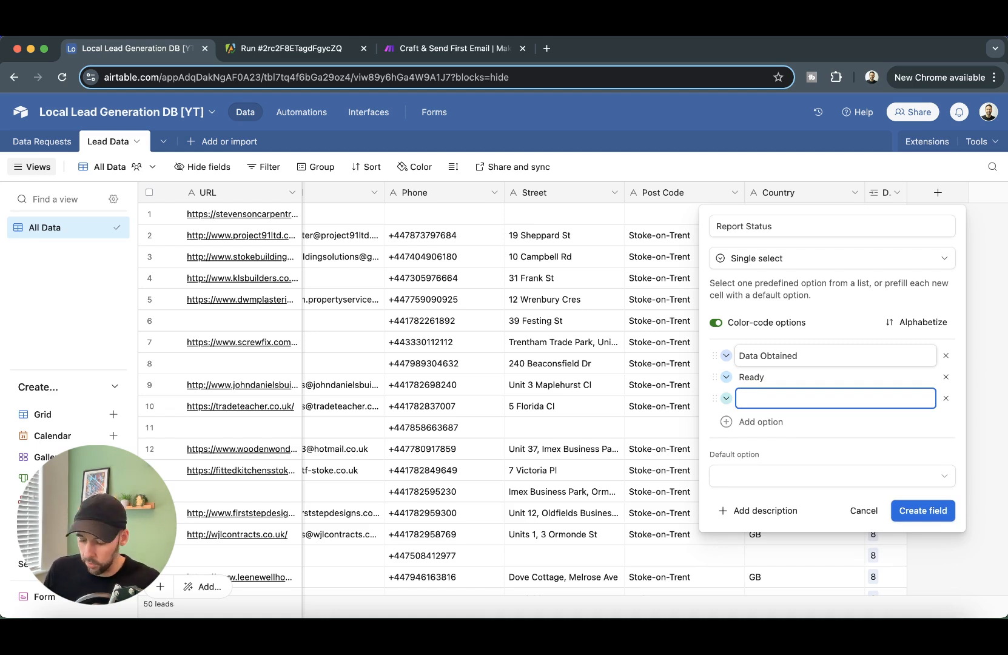
{"action": "type", "text": "R"}
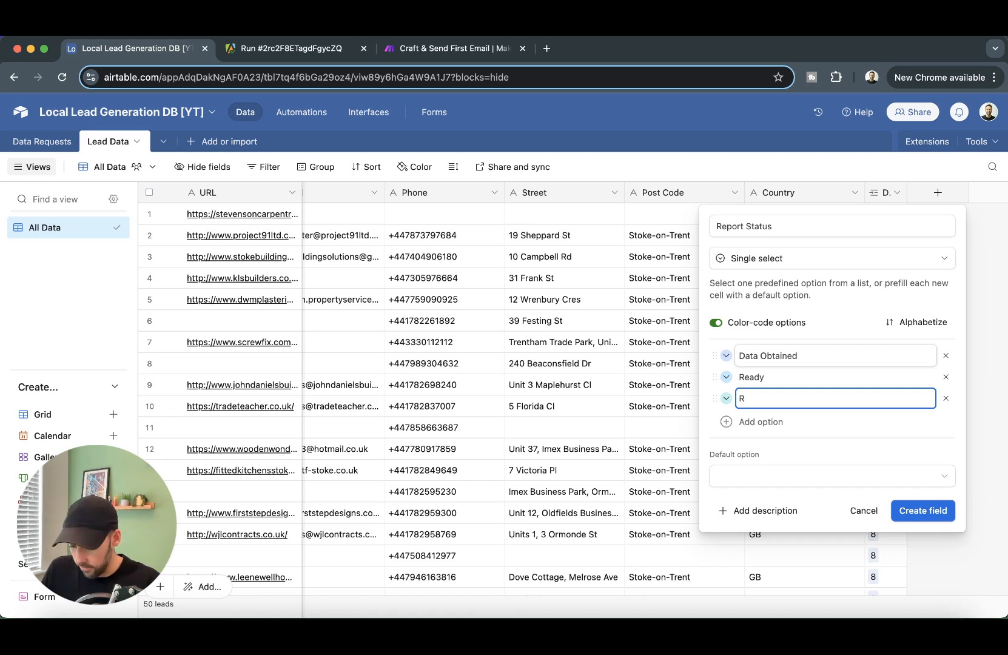
{"action": "type", "text": "eport Generated"}
{"action": "key", "text": "Return"}
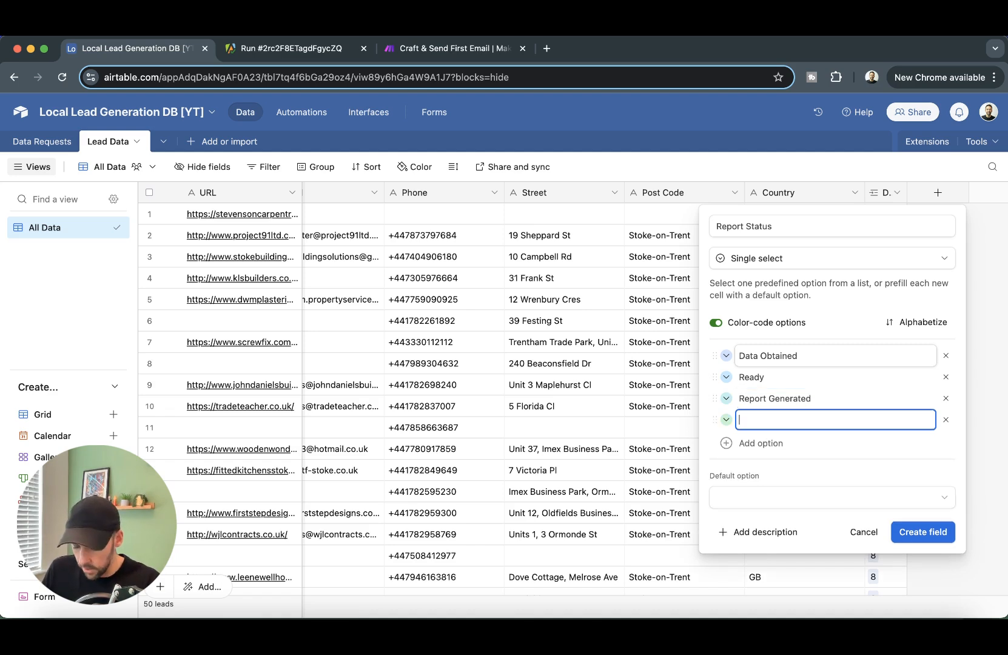
{"action": "type", "text": "Report Approved"}
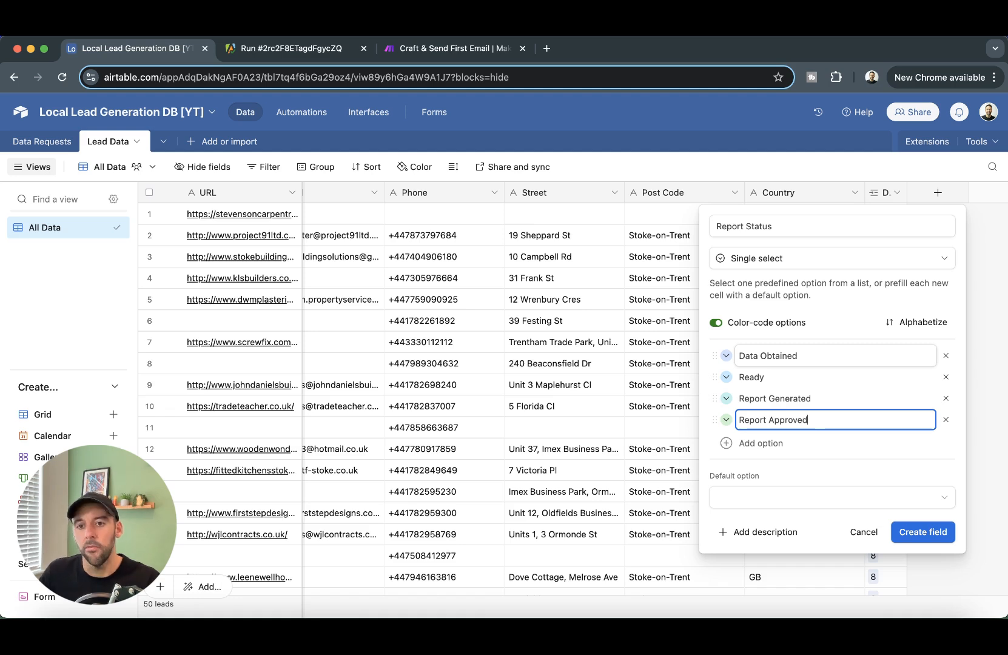
{"action": "left_click", "coordinate": [923, 532]}
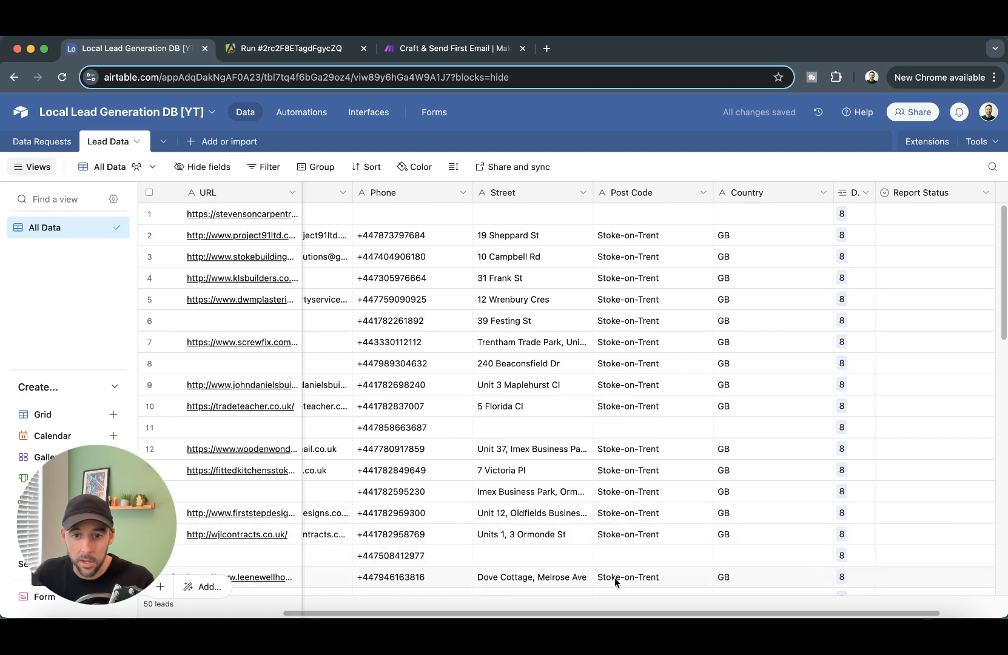
- Add a single line text field named 'Report Link'
{"action": "left_click_drag", "start_coordinate": [599, 616], "coordinate": [717, 614]}
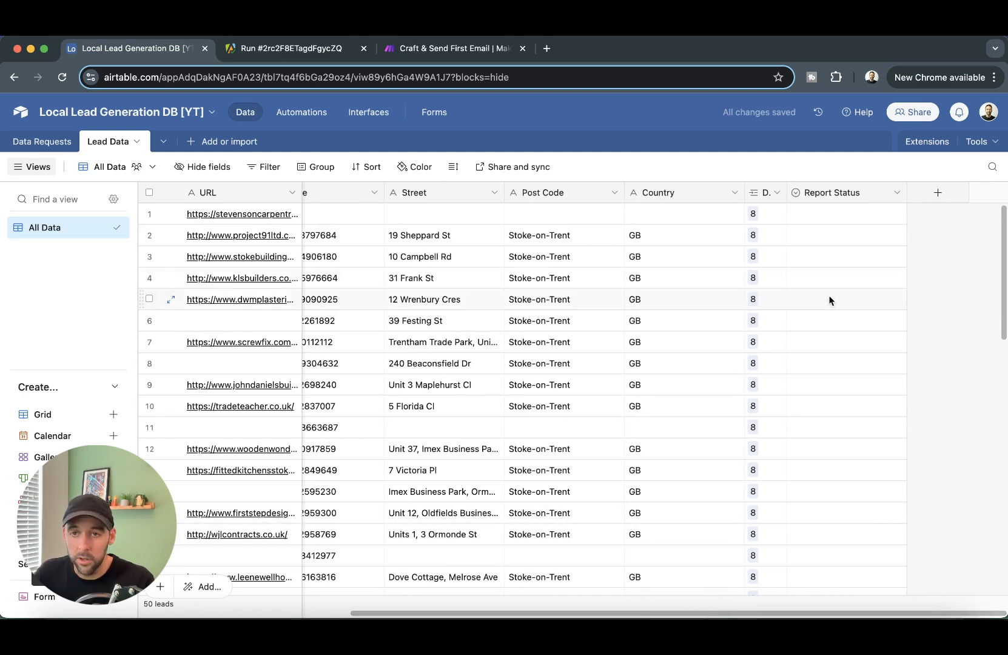
{"action": "left_click", "coordinate": [937, 193]}
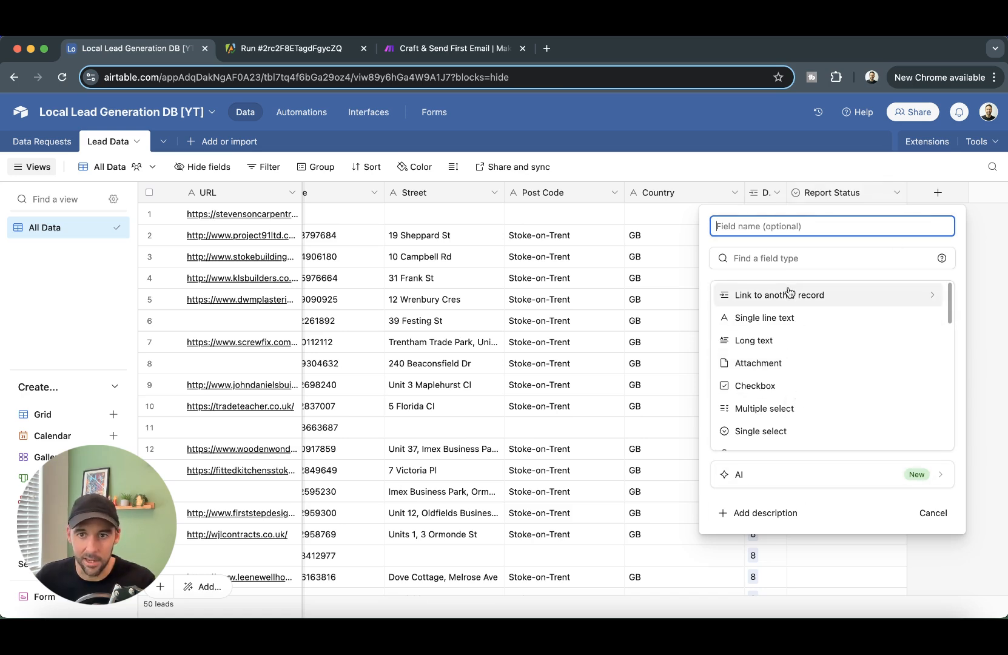
{"action": "left_click", "coordinate": [781, 324]}
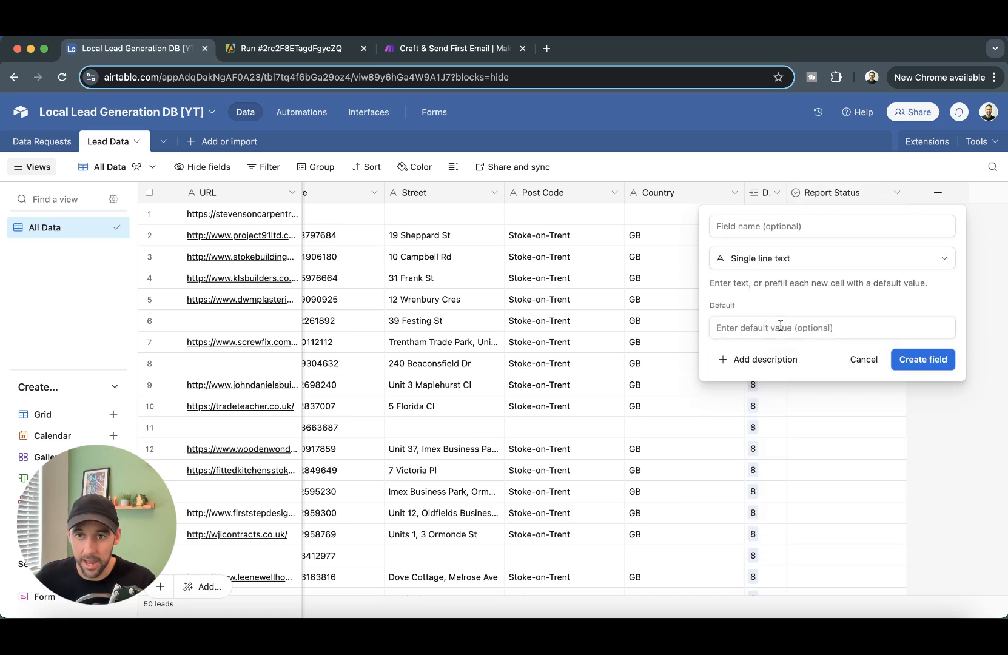
{"action": "left_click", "coordinate": [851, 228]}
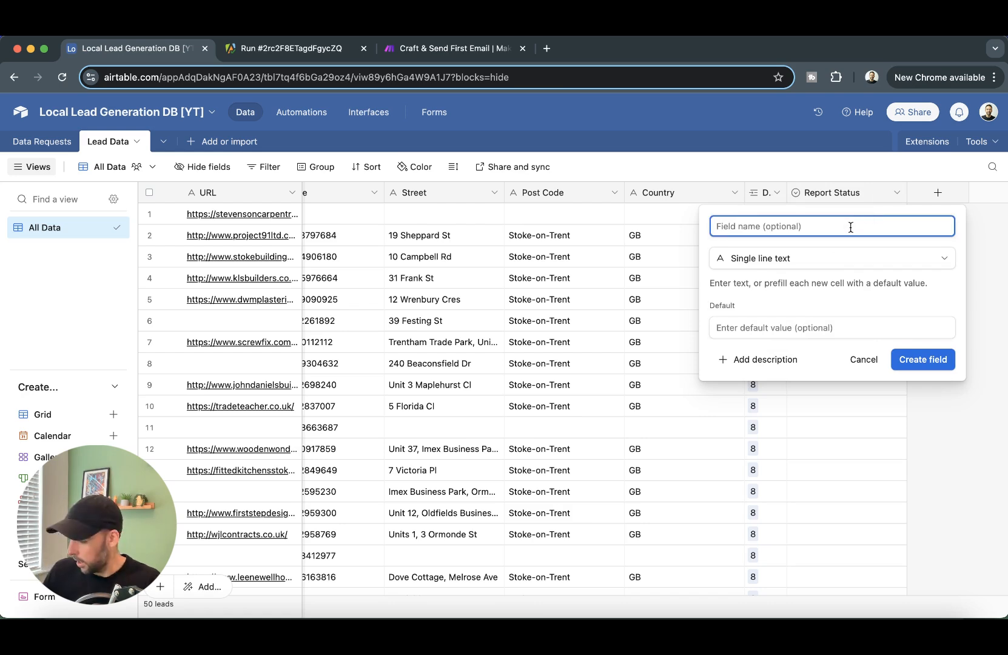
{"action": "type", "text": "REport Link"}
{"action": "key", "text": "super+BackSpace"}
{"action": "type", "text": "Report Link"}
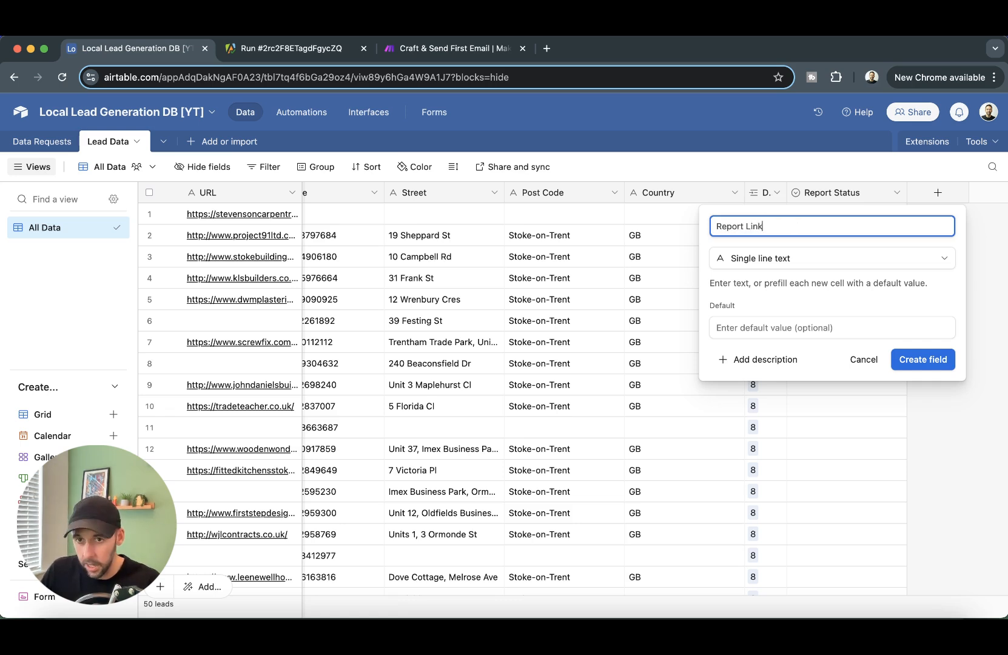
{"action": "key", "text": "Return"}
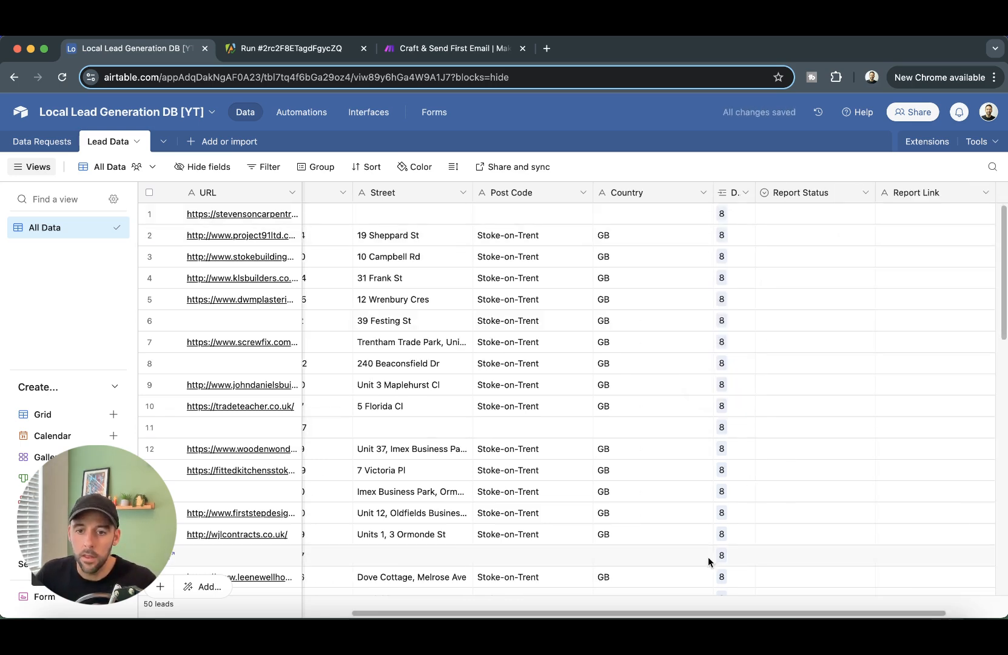
- Add a 'Document ID' text field after Report Link
{"action": "left_click_drag", "start_coordinate": [729, 613], "coordinate": [897, 606]}
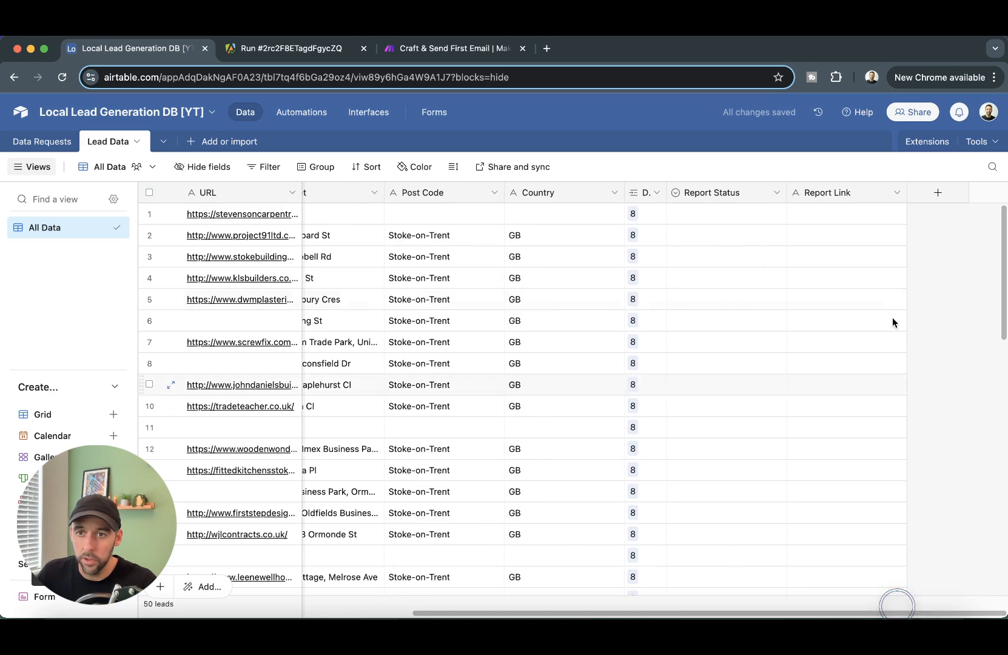
{"action": "left_click", "coordinate": [938, 192]}
{"action": "type", "text": "Doc"}
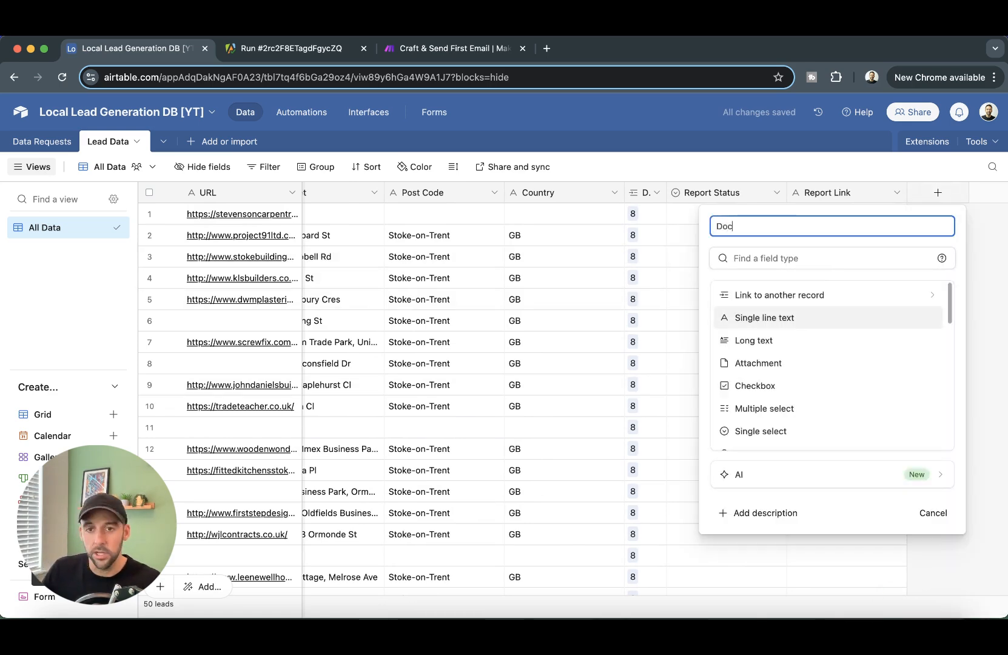
{"action": "type", "text": "umetnt ID"}
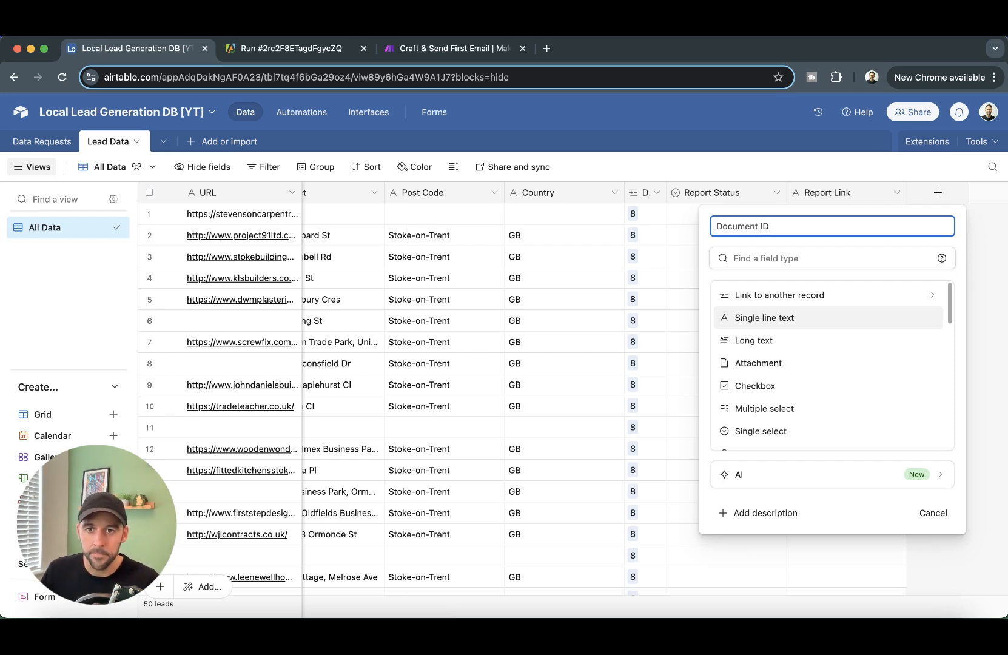
{"action": "key", "text": "Return"}
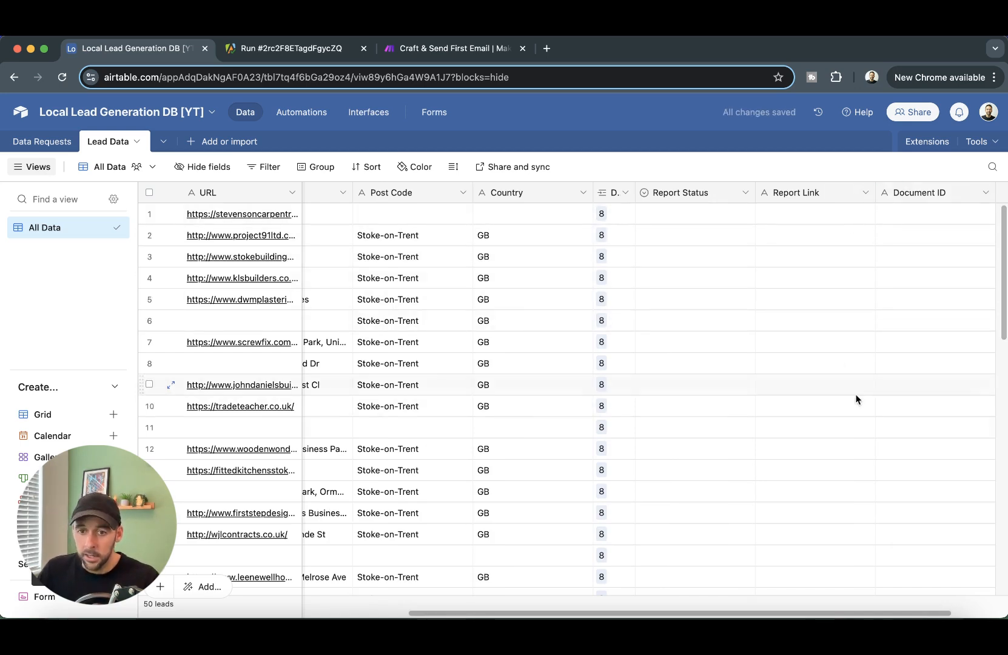
{"action": "left_click_drag", "start_coordinate": [837, 613], "coordinate": [893, 613]}
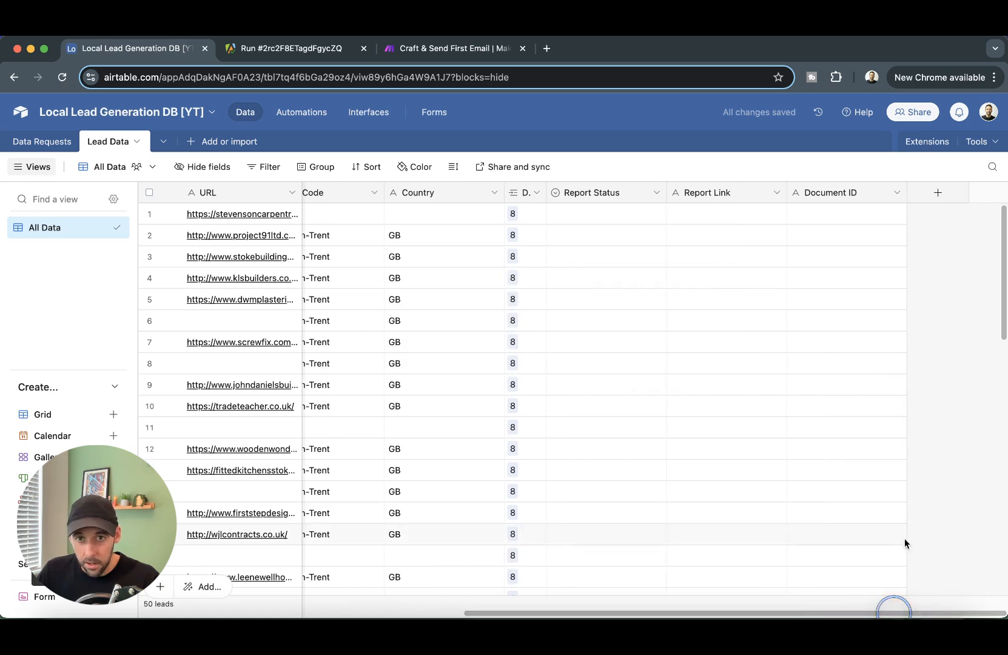
- Set up a single-select field 'Outreach Status' with choices Email Sent, Responded, Working, Won and Lost
{"action": "left_click", "coordinate": [936, 194]}
{"action": "type", "text": "Our"}
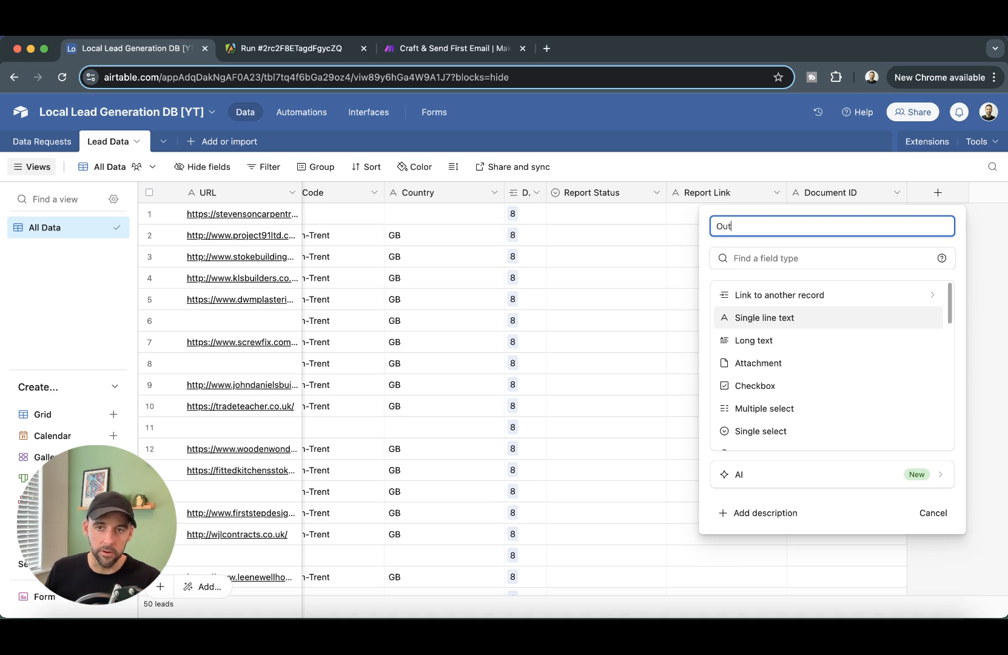
{"action": "type", "text": "reac"}
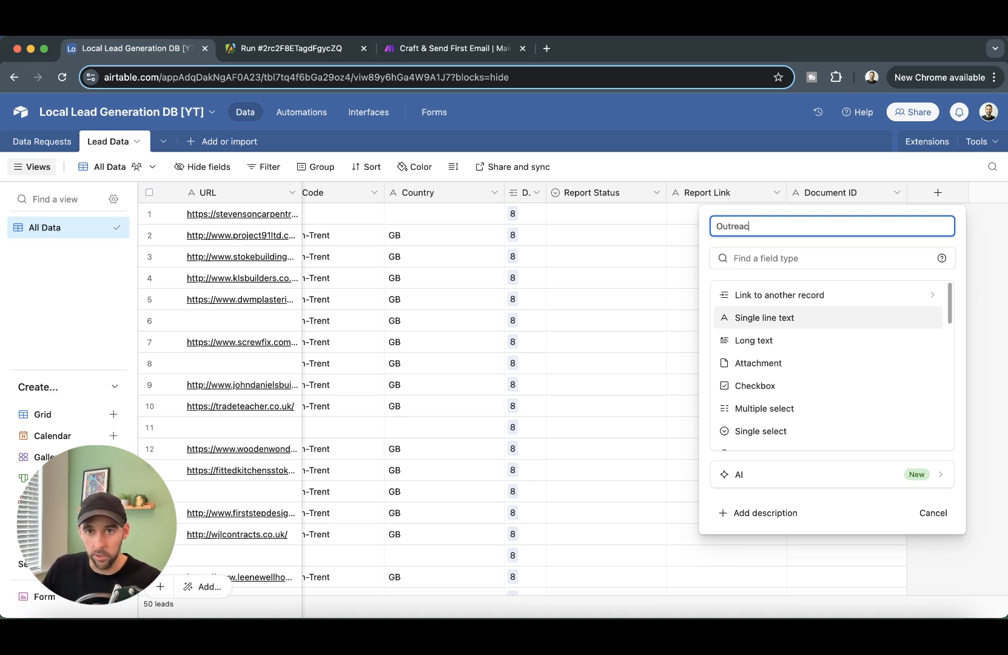
{"action": "type", "text": "h Status"}
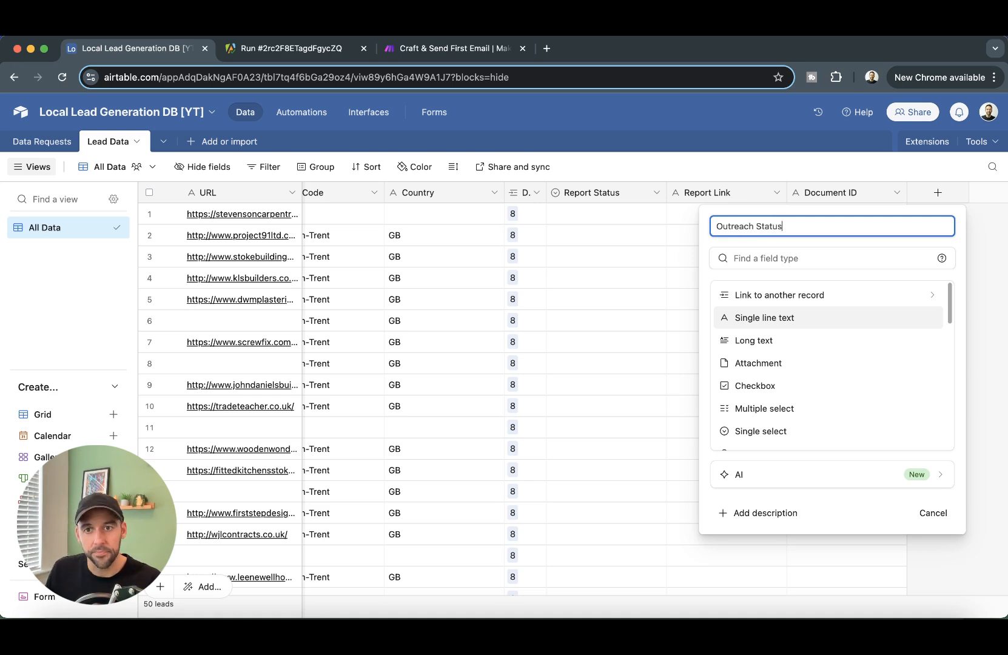
{"action": "left_click", "coordinate": [766, 431]}
{"action": "left_click", "coordinate": [761, 380]}
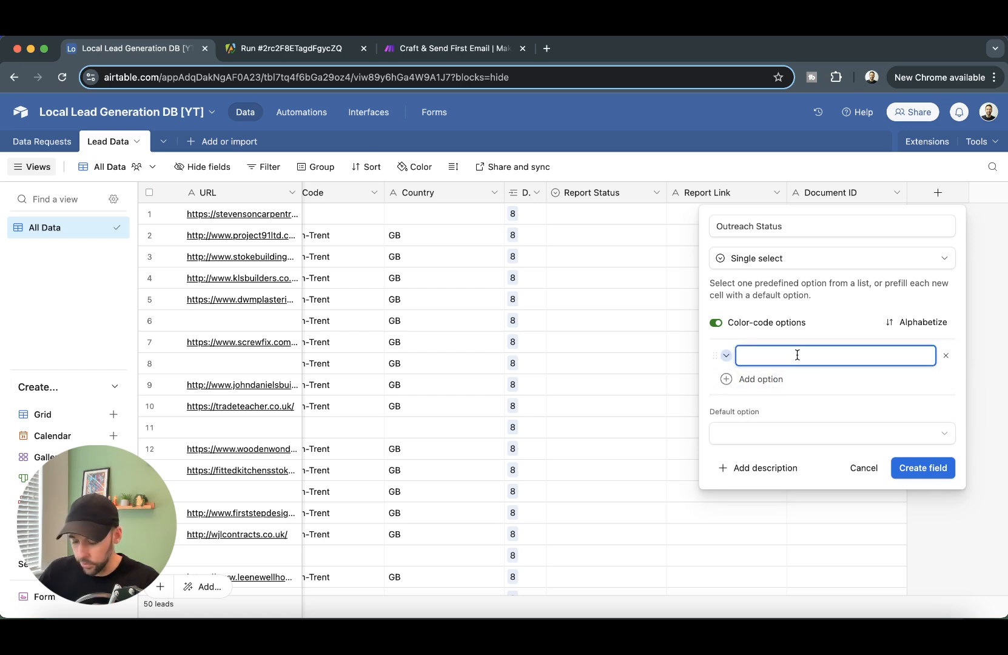
{"action": "type", "text": "Email Sent"}
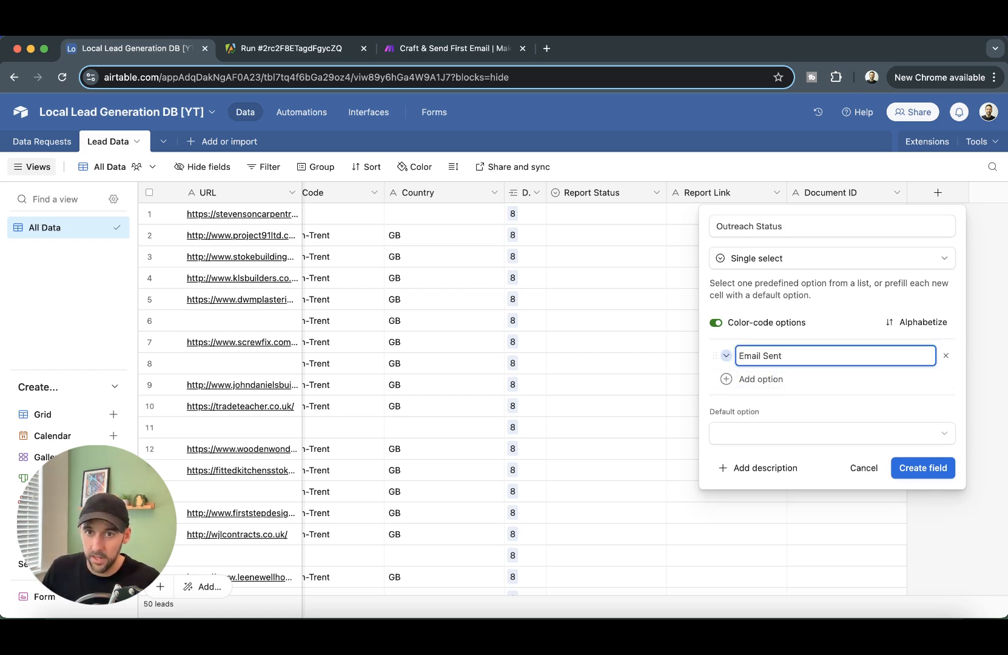
{"action": "key", "text": "Return"}
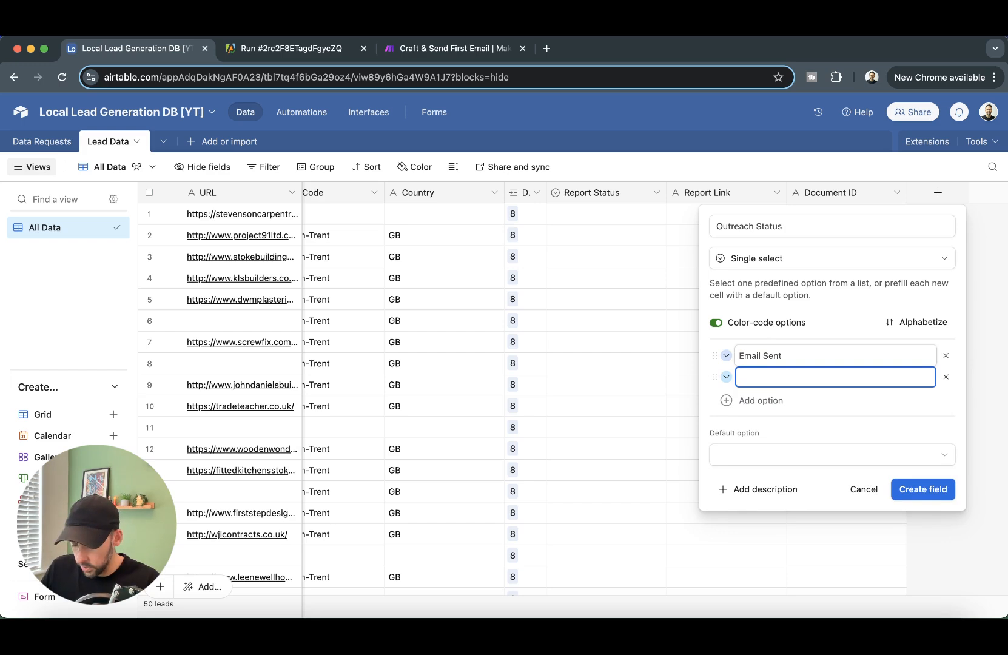
{"action": "type", "text": "Responded"}
{"action": "key", "text": "Return"}
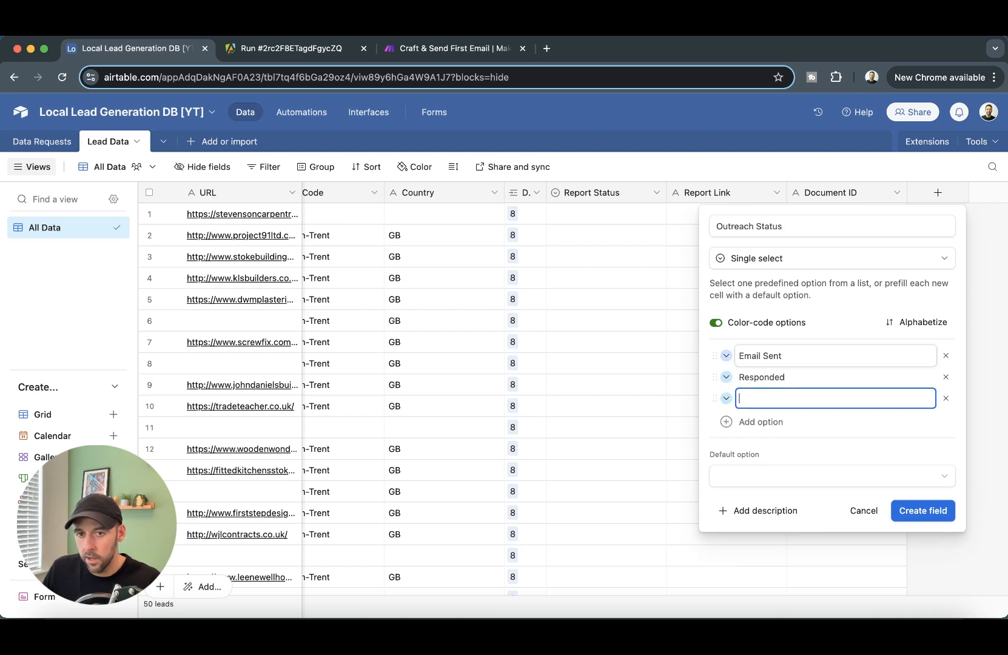
{"action": "type", "text": "Woirk"}
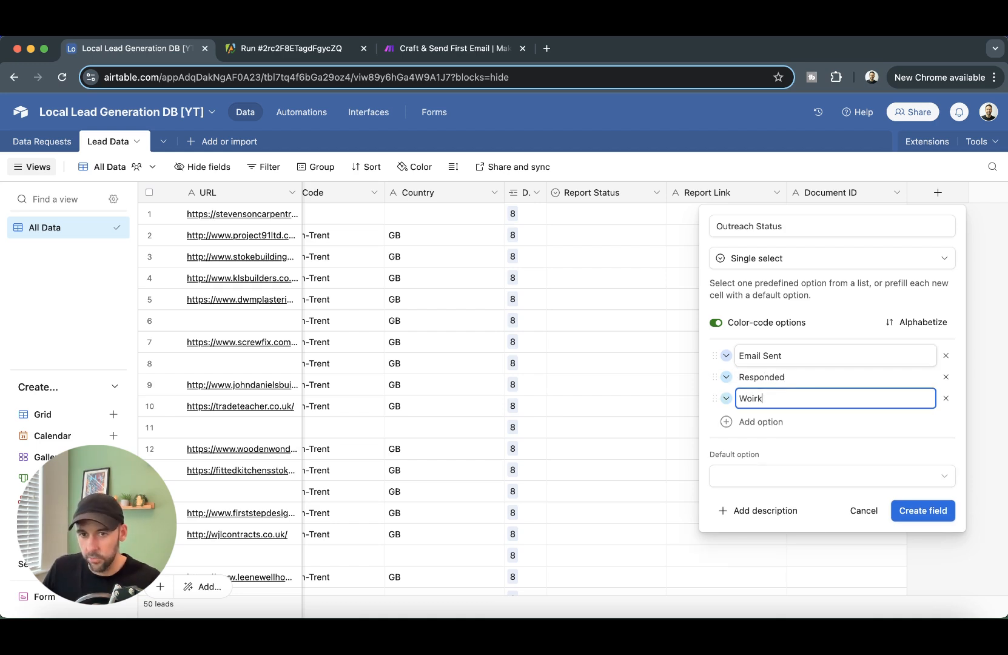
{"action": "type", "text": "rking"}
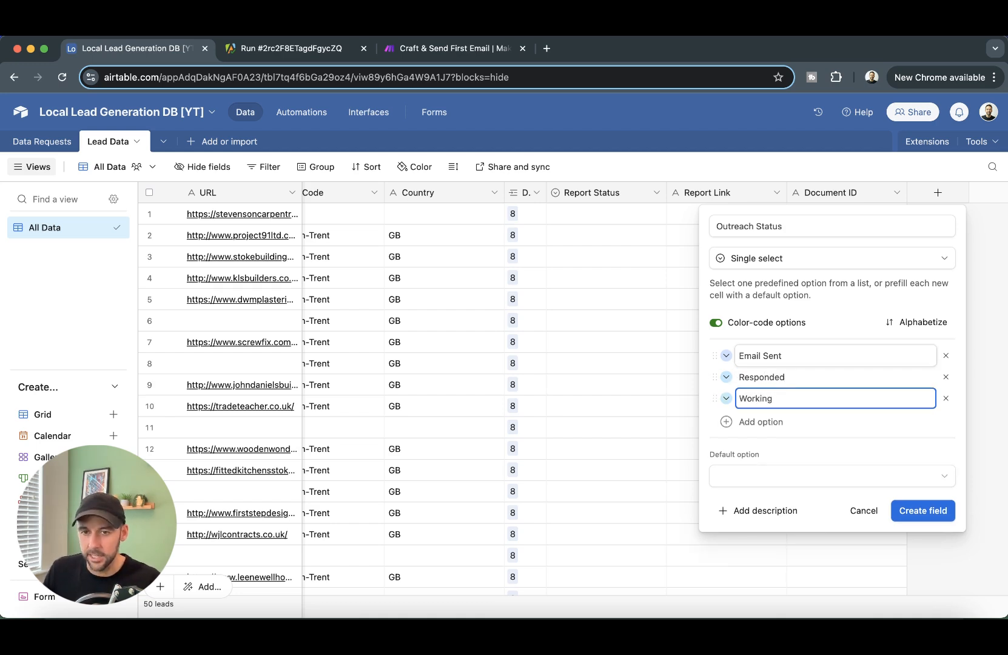
{"action": "key", "text": "Return"}
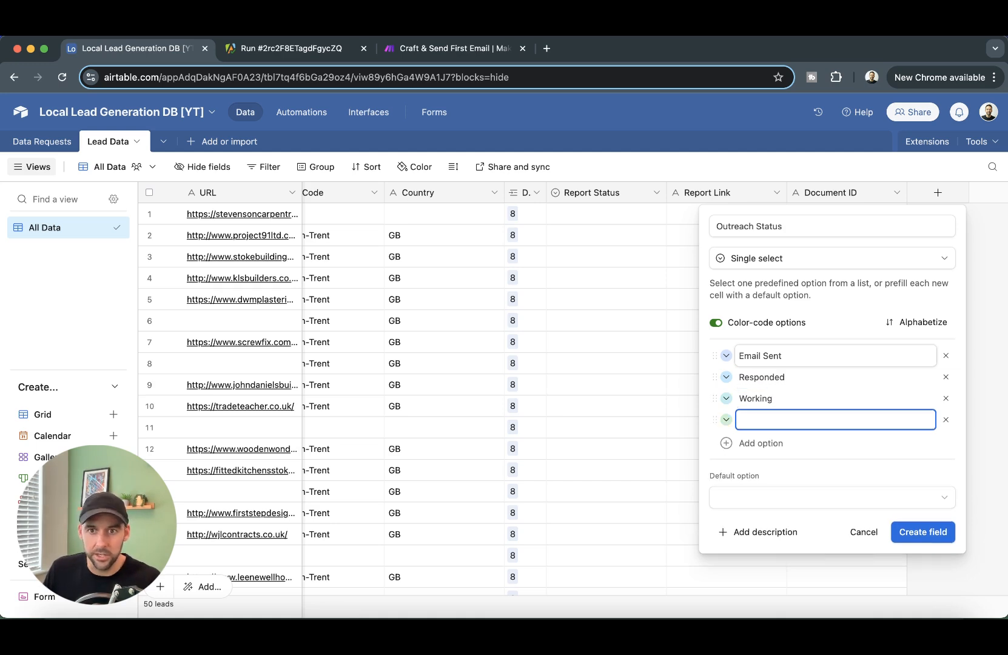
{"action": "type", "text": "Won"}
{"action": "key", "text": "Return"}
{"action": "type", "text": "Lost"}
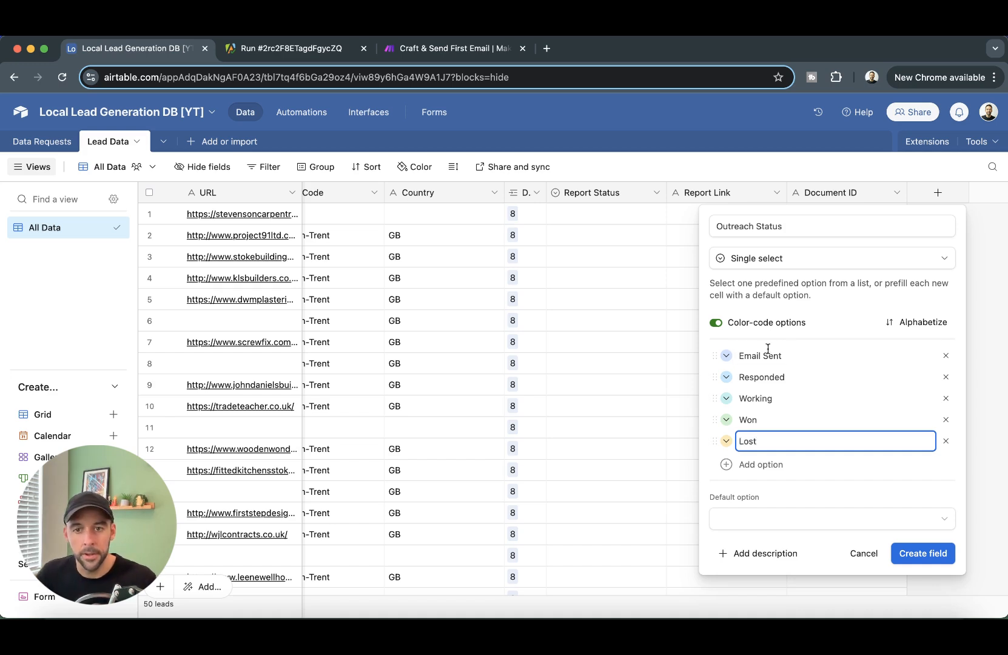
- Colour Won light green, Lost light red and Working yellow, then create the field
{"action": "left_click", "coordinate": [726, 419]}
{"action": "left_click", "coordinate": [840, 438]}
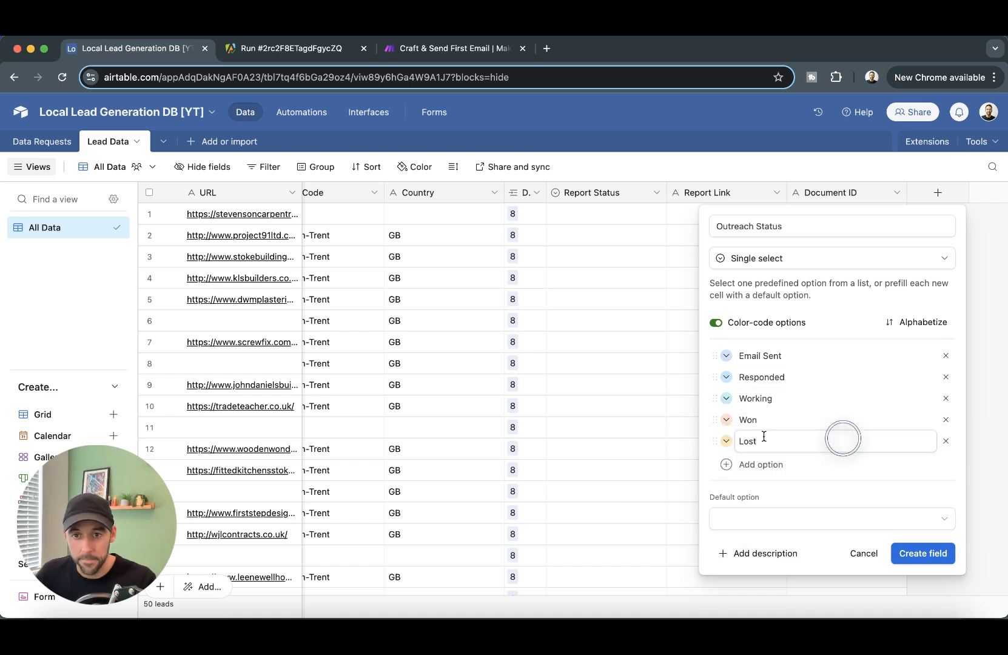
{"action": "left_click", "coordinate": [726, 420]}
{"action": "left_click", "coordinate": [766, 438]}
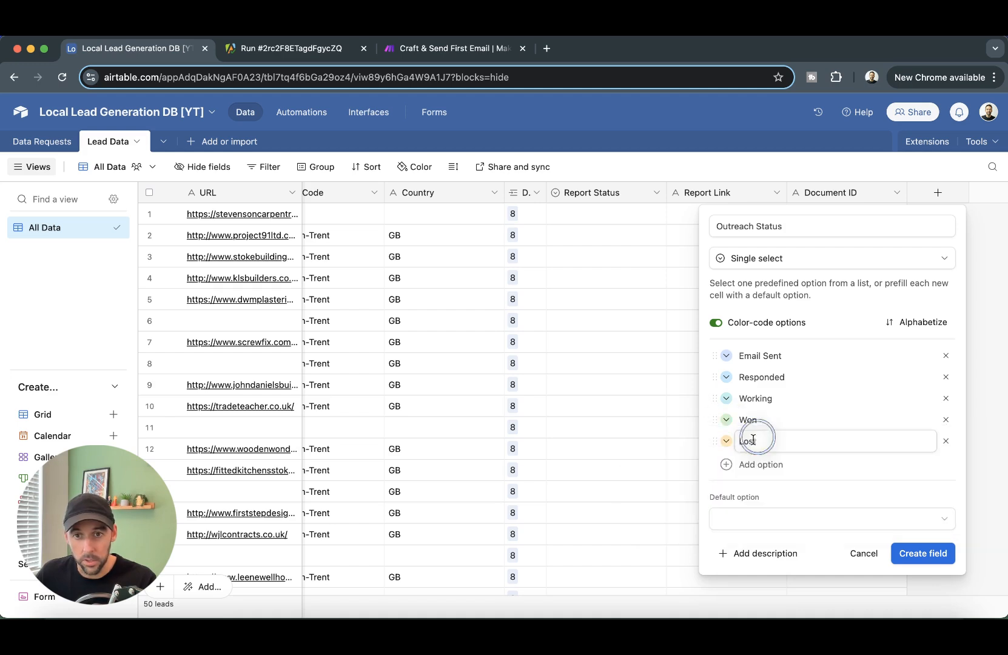
{"action": "left_click", "coordinate": [726, 441]}
{"action": "left_click", "coordinate": [876, 460]}
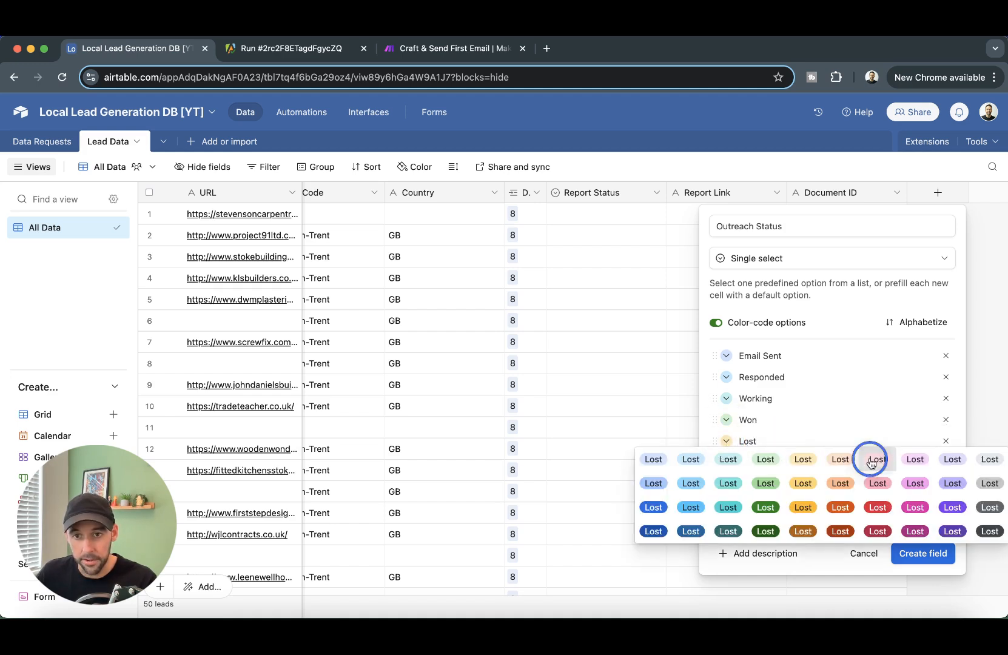
{"action": "left_click", "coordinate": [724, 398]}
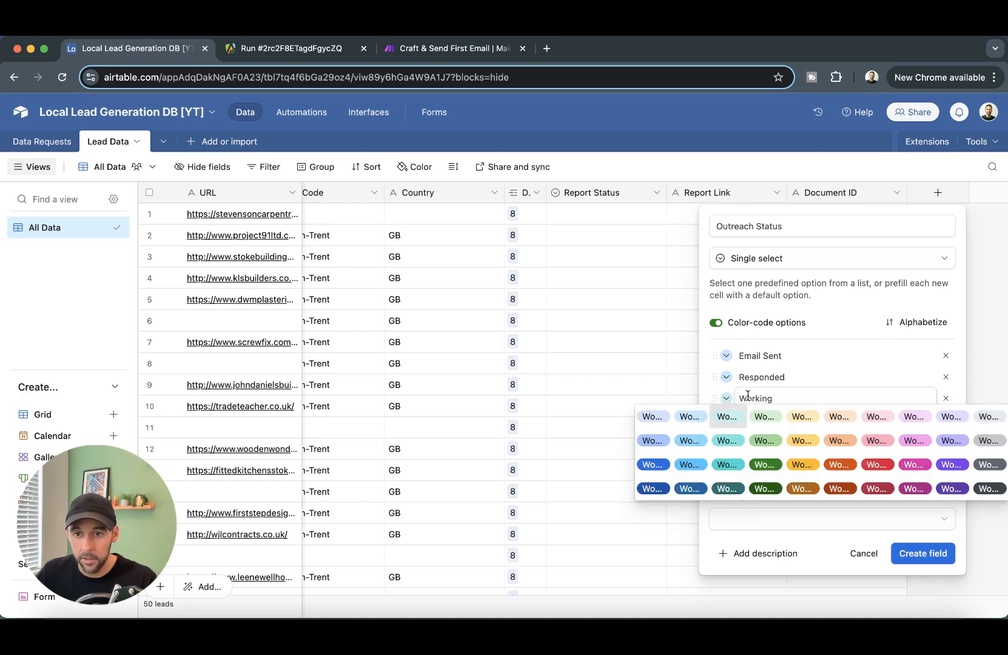
{"action": "left_click", "coordinate": [805, 419]}
{"action": "left_click", "coordinate": [923, 553]}
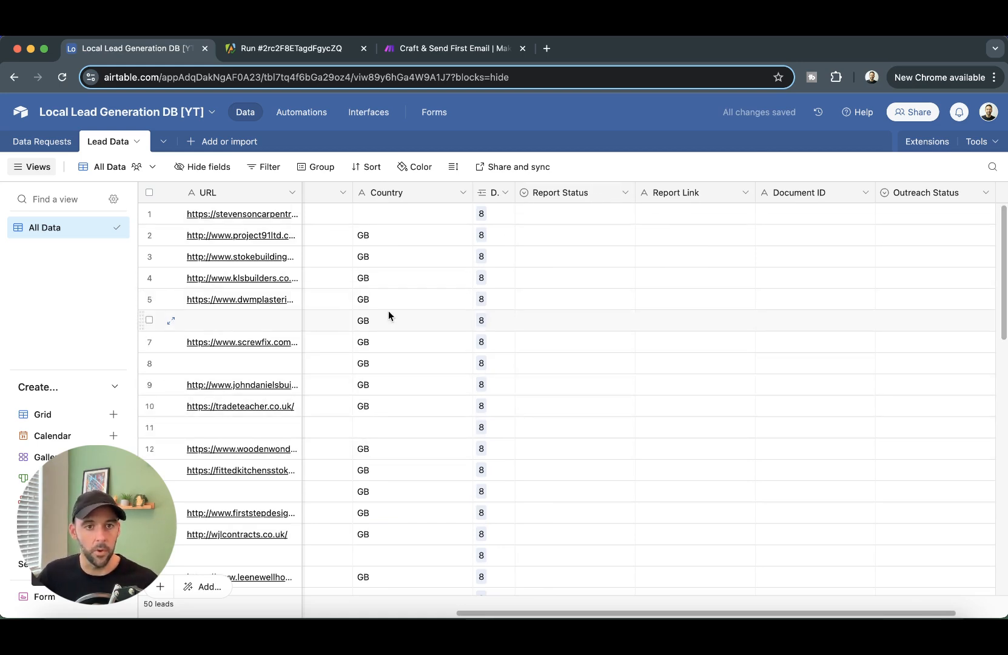
- Scroll across the Lead Data columns to review the new fields, then go to Automations
{"action": "left_click_drag", "start_coordinate": [590, 612], "coordinate": [215, 612]}
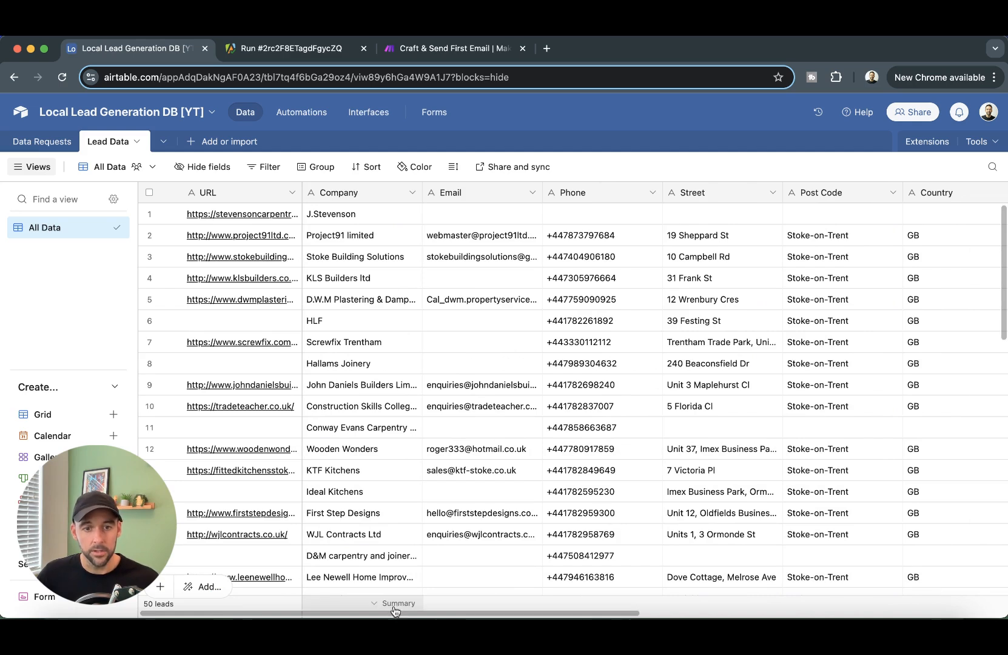
{"action": "left_click_drag", "start_coordinate": [394, 613], "coordinate": [672, 594]}
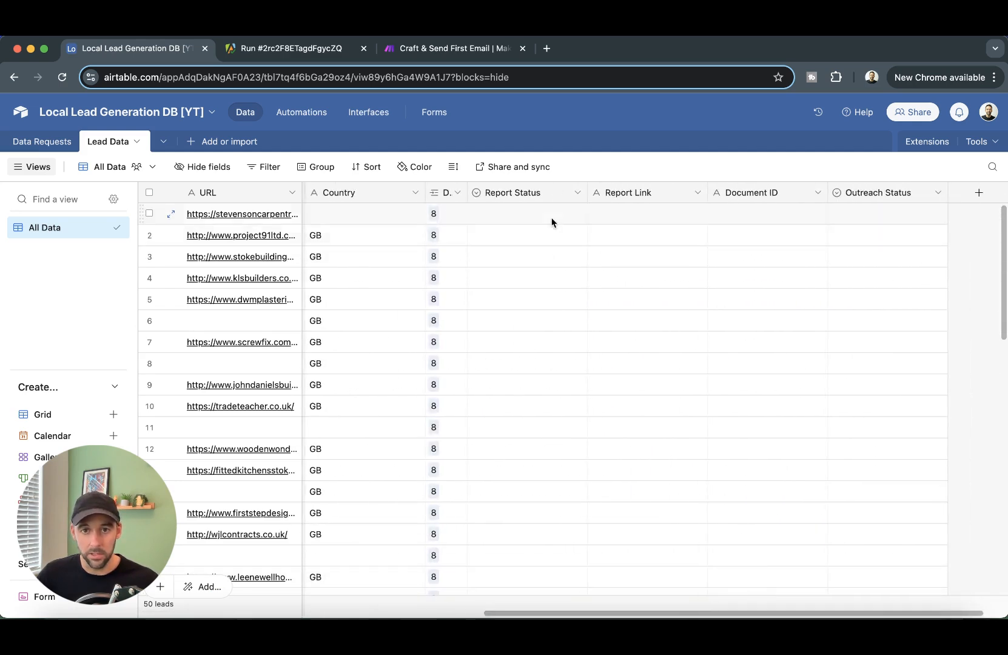
{"action": "left_click_drag", "start_coordinate": [554, 615], "coordinate": [584, 615]}
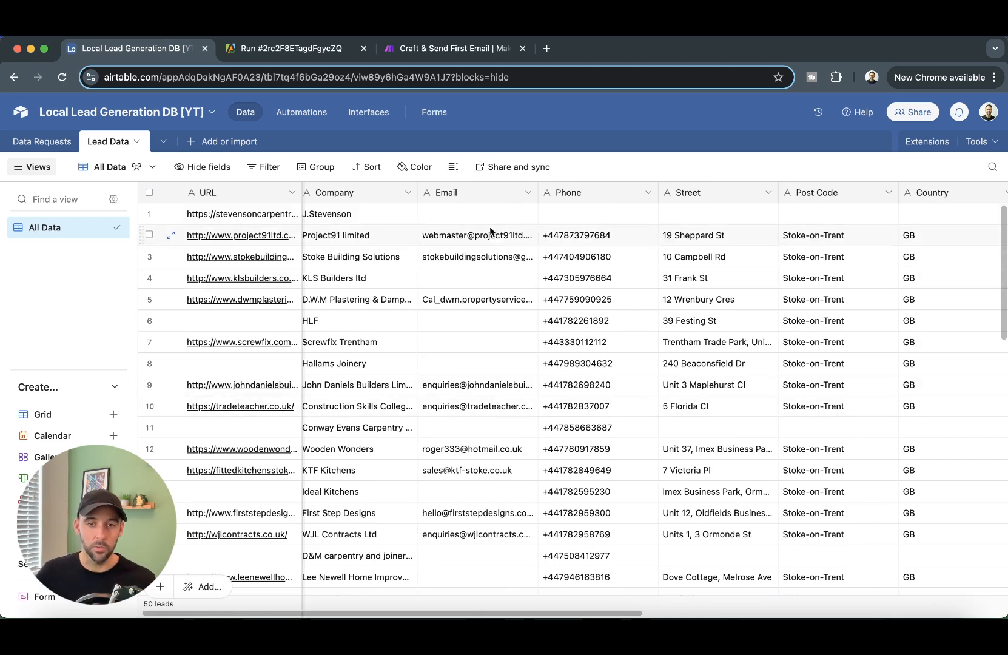
{"action": "scroll", "coordinate": [485, 558], "scroll_direction": "down", "scroll_amount": 3}
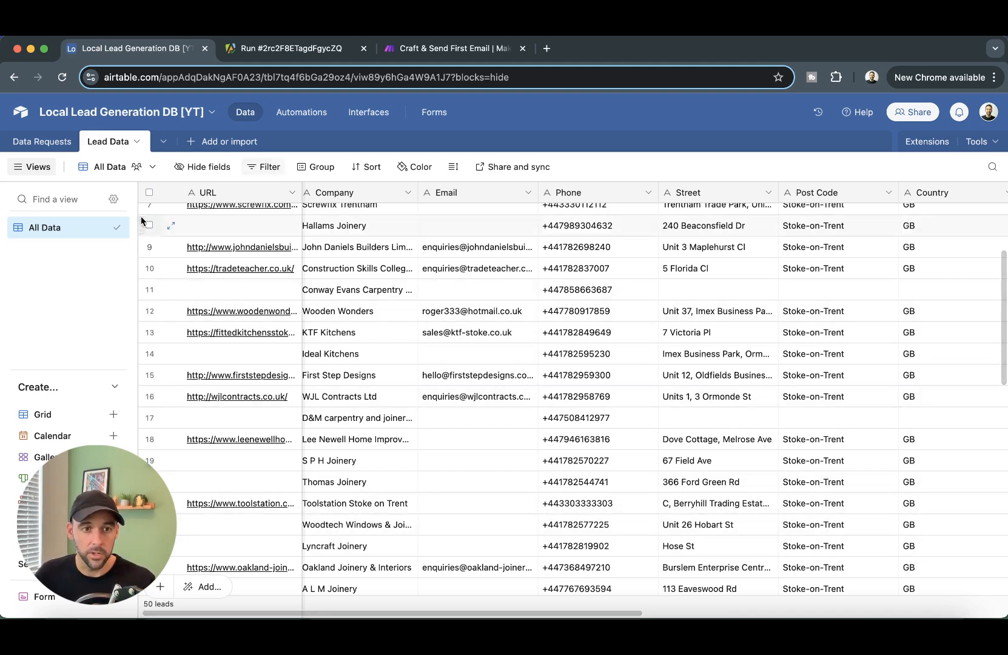
{"action": "left_click", "coordinate": [313, 113]}
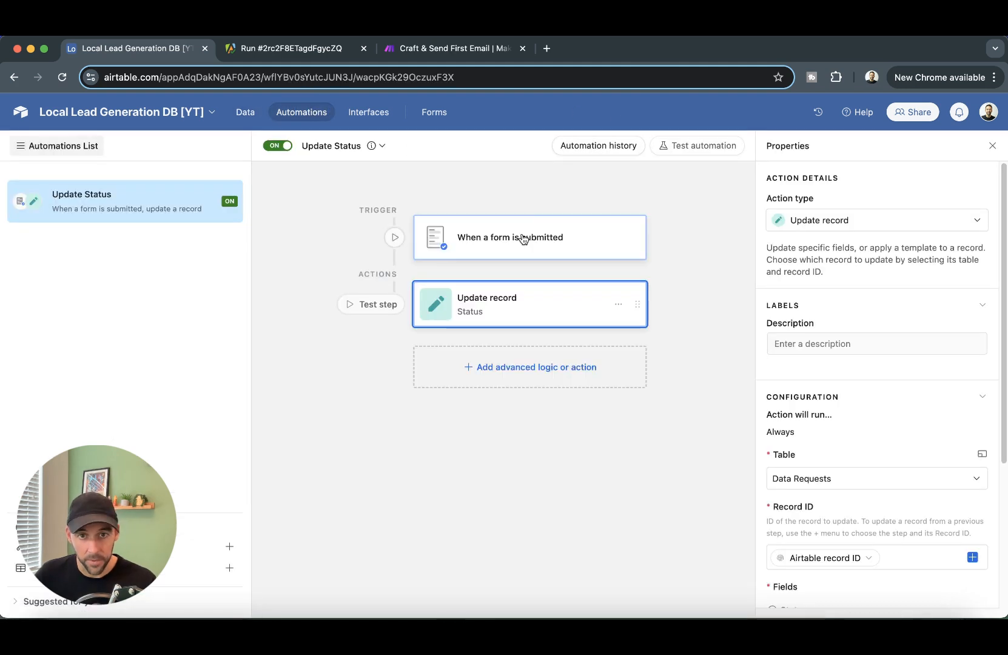
- Create a new automation named 'Update Report Status to Data Obtained'
{"action": "left_click", "coordinate": [523, 238]}
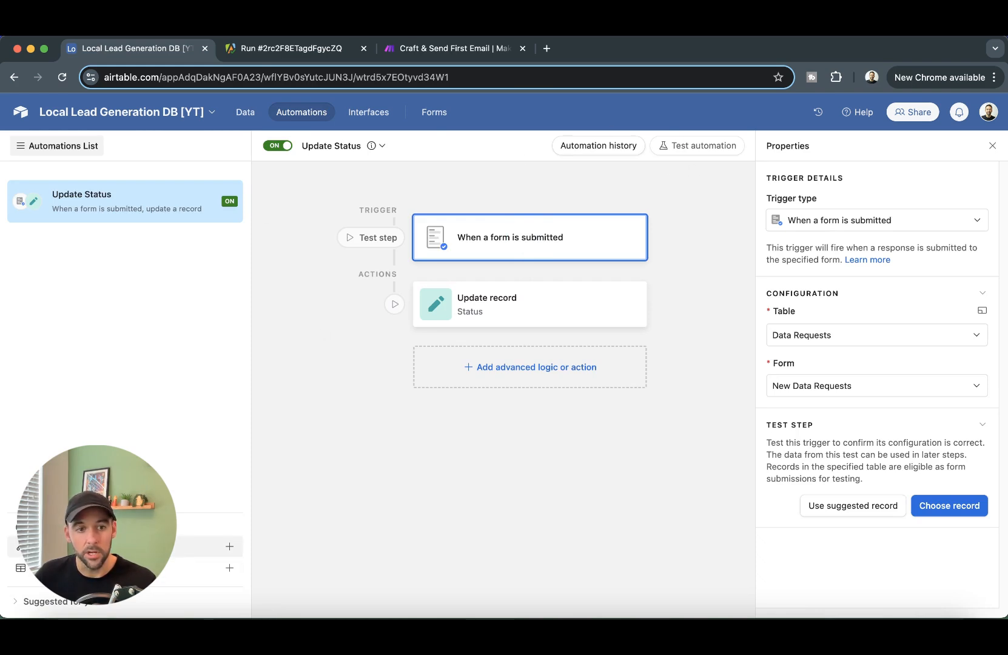
{"action": "left_click", "coordinate": [230, 547]}
{"action": "type", "text": "Update "}
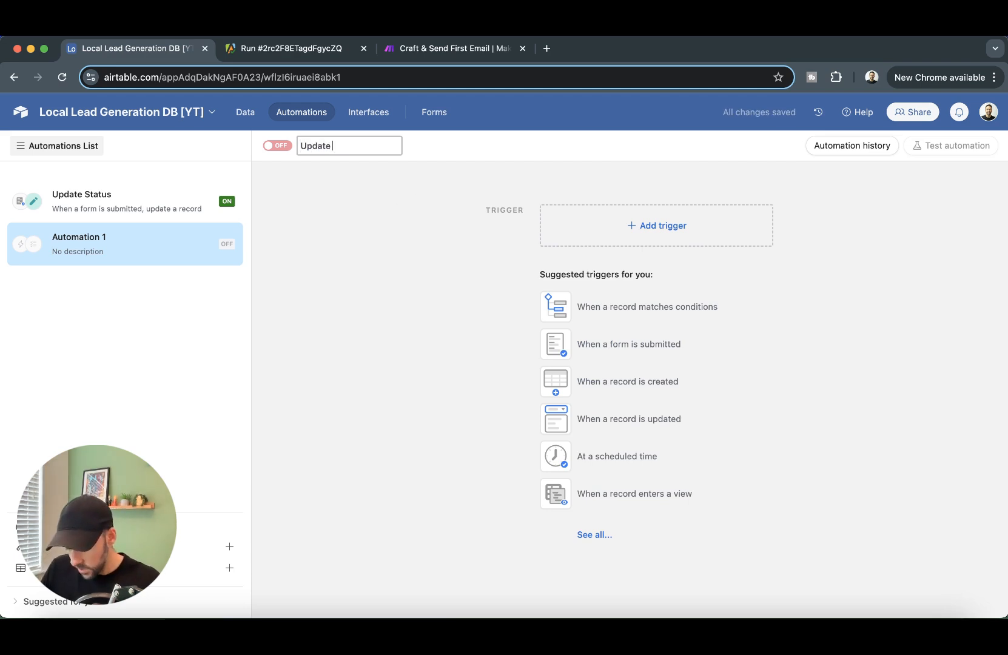
{"action": "type", "text": "REport"}
{"action": "key", "text": "BackSpace"}
{"action": "key", "text": "BackSpace"}
{"action": "key", "text": "BackSpace"}
{"action": "key", "text": "BackSpace"}
{"action": "type", "text": "stat"}
{"action": "type", "text": "atus ro"}
{"action": "key", "text": "BackSpace"}
{"action": "key", "text": "BackSpace"}
{"action": "type", "text": "to Data Bo"}
{"action": "key", "text": "BackSpace"}
{"action": "key", "text": "BackSpace"}
{"action": "type", "text": "Obtained"}
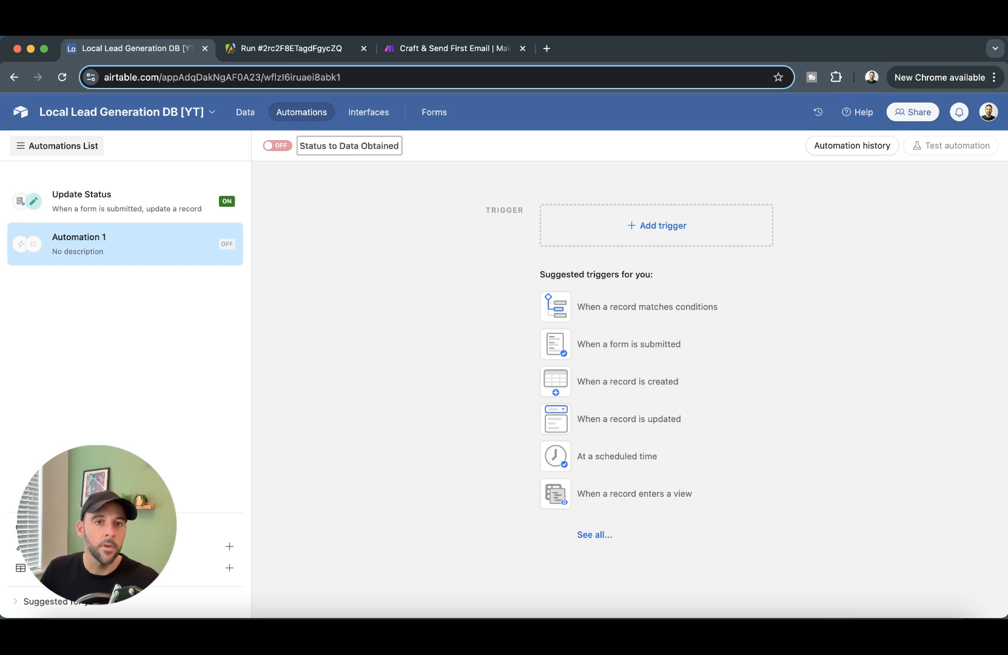
{"action": "key", "text": "Return"}
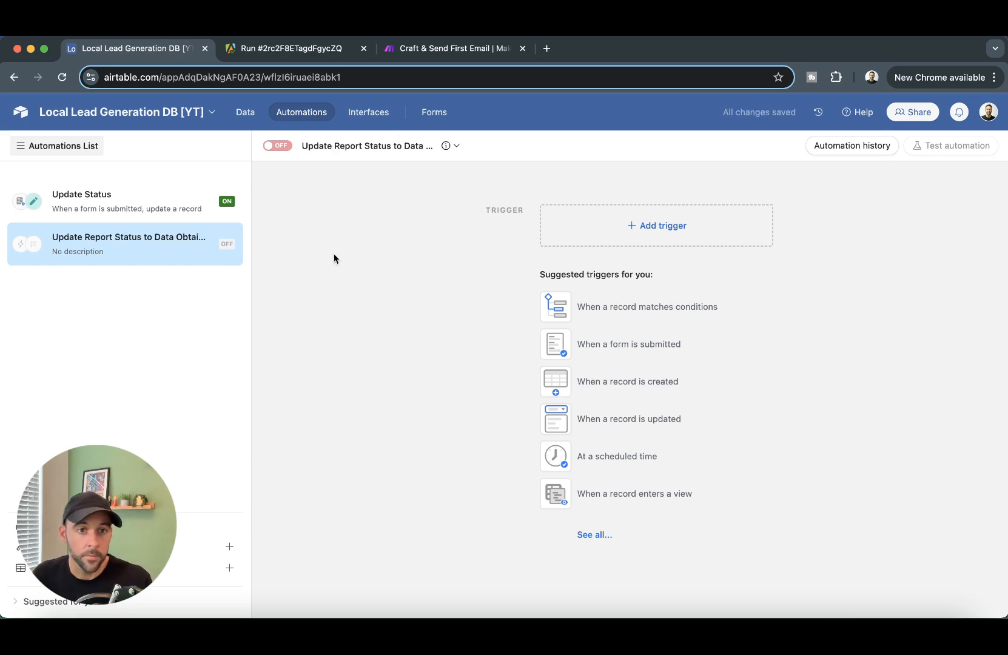
- Set a When record updated trigger on Lead Data, All Data view, watching the Email field
{"action": "left_click", "coordinate": [647, 230]}
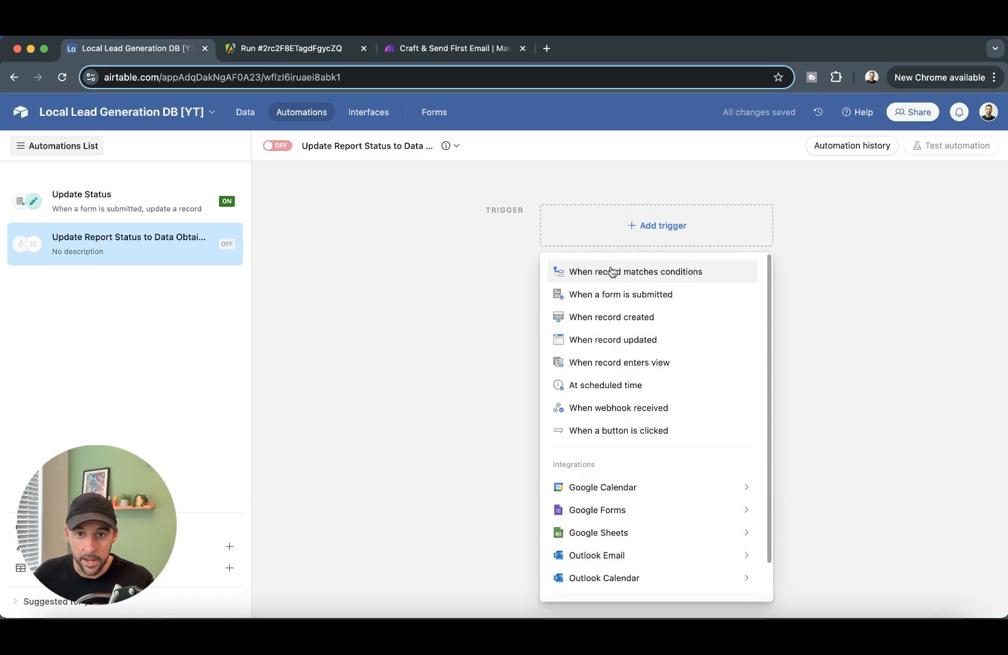
{"action": "left_click", "coordinate": [632, 338]}
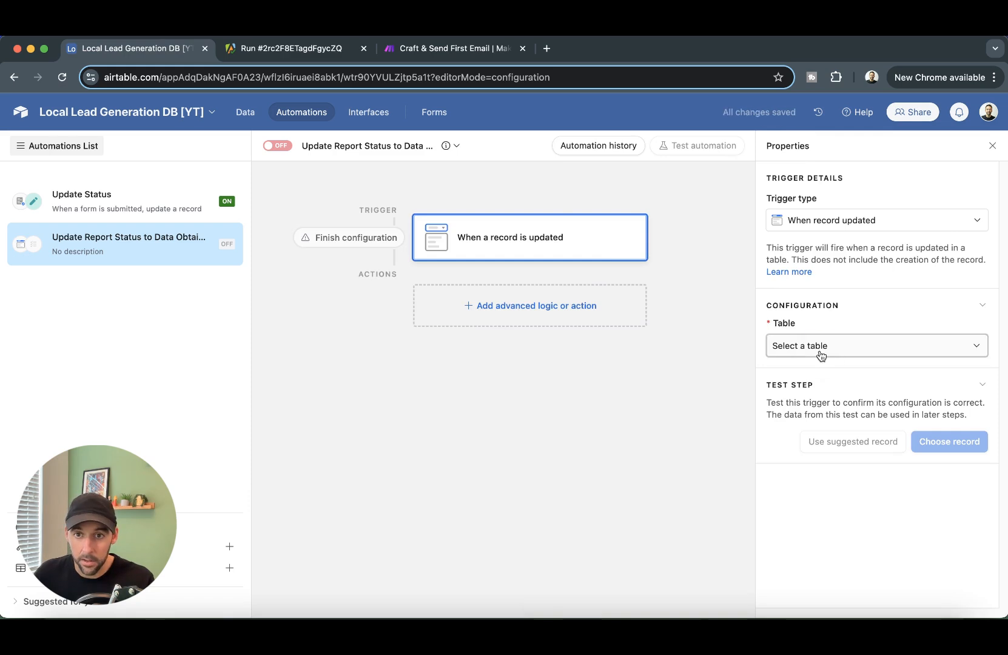
{"action": "left_click", "coordinate": [819, 351]}
{"action": "left_click", "coordinate": [801, 415]}
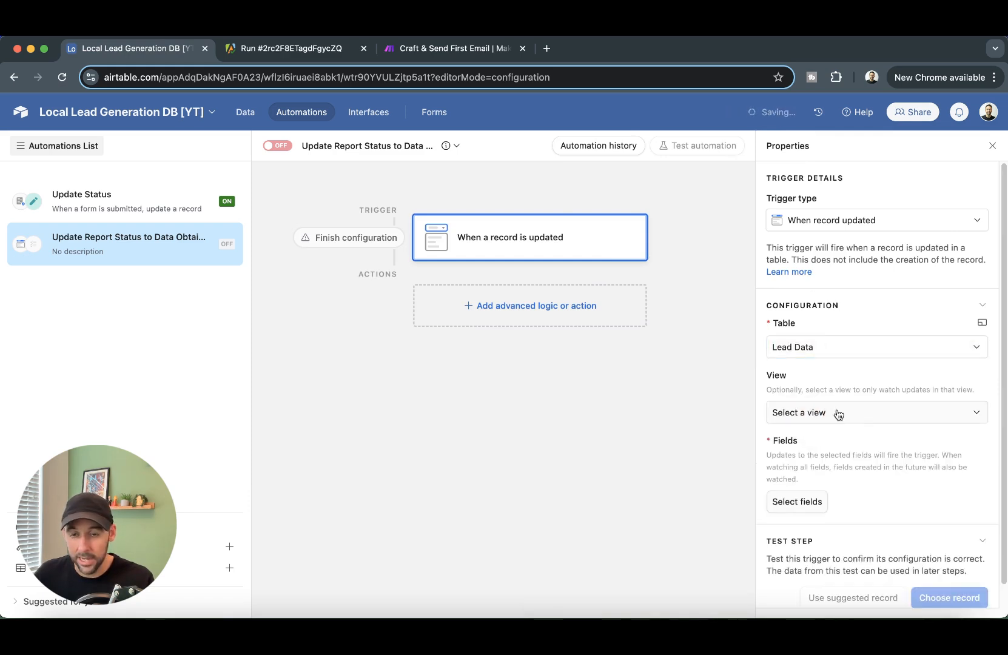
{"action": "left_click", "coordinate": [847, 420]}
{"action": "left_click", "coordinate": [807, 479]}
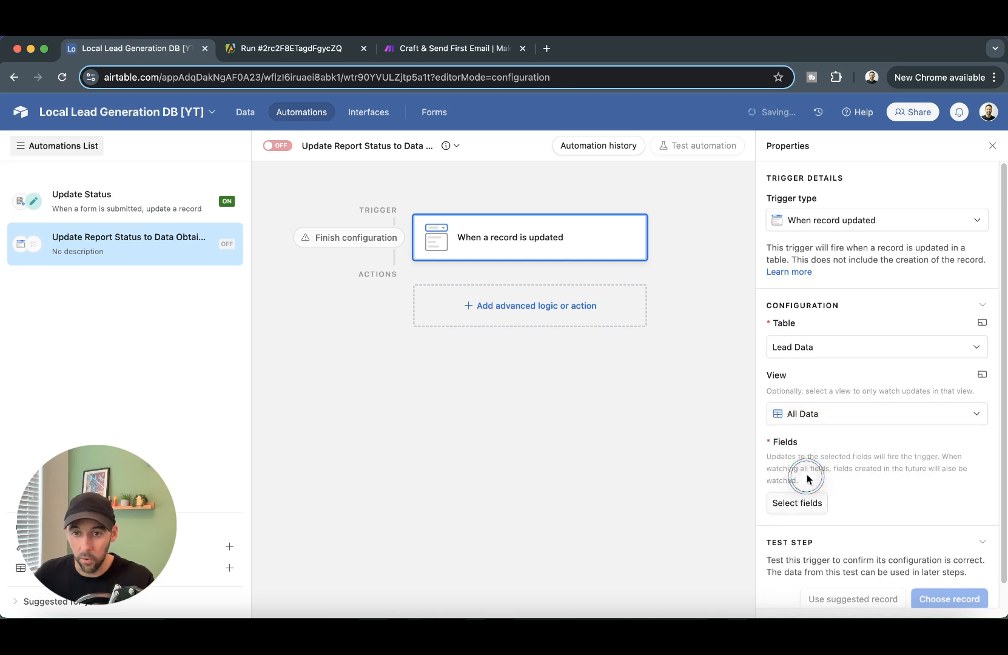
{"action": "scroll", "coordinate": [789, 424], "scroll_direction": "down", "scroll_amount": 1}
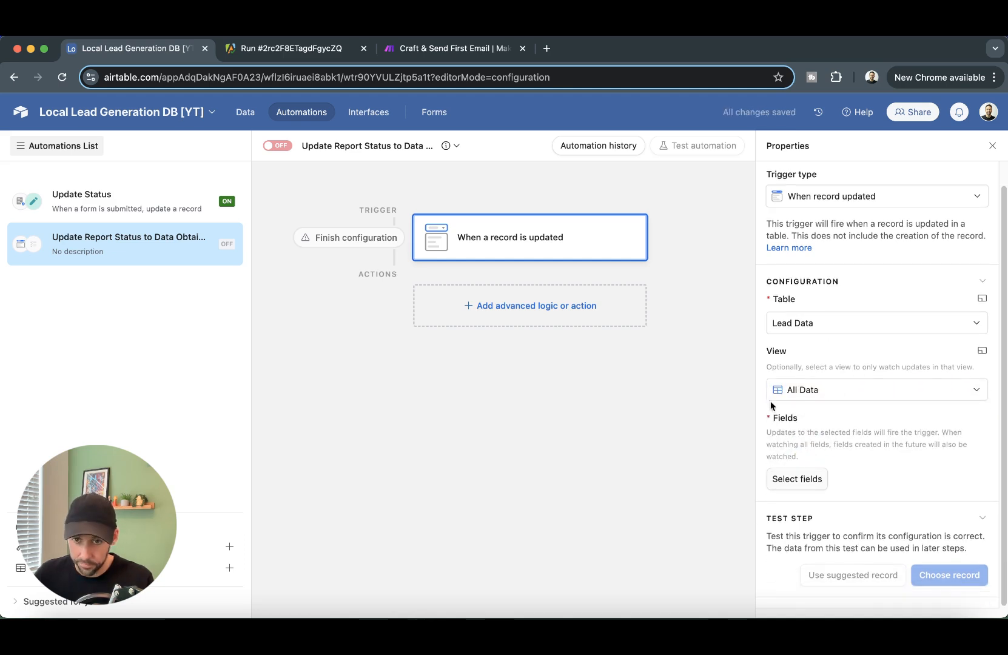
{"action": "left_click", "coordinate": [795, 479]}
{"action": "left_click", "coordinate": [825, 428]}
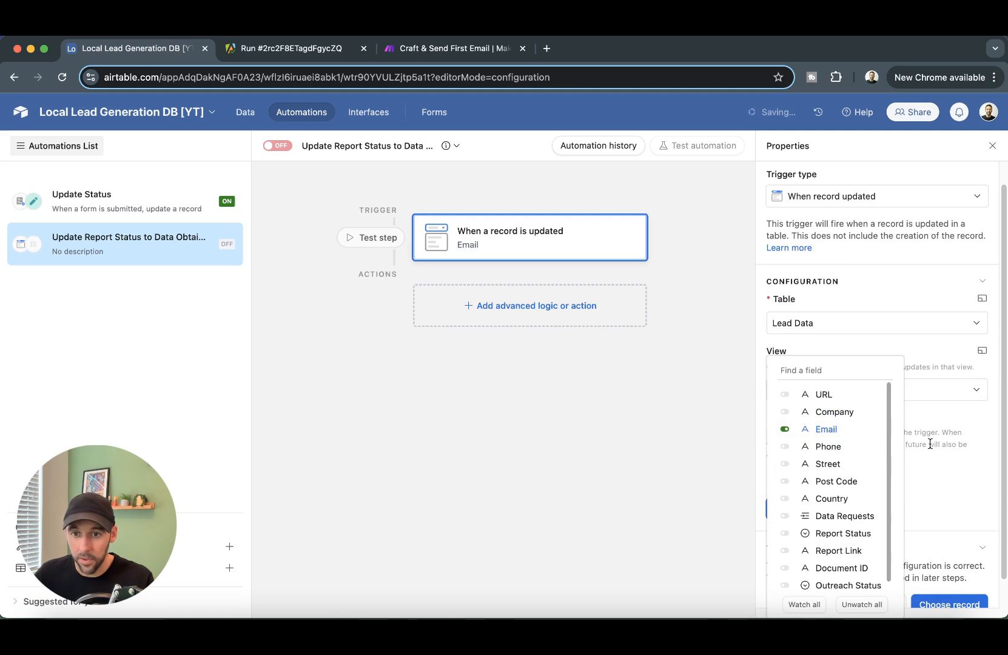
{"action": "left_click", "coordinate": [948, 435]}
- Test the trigger with the first lead record until it succeeds
{"action": "scroll", "coordinate": [915, 423], "scroll_direction": "down", "scroll_amount": 1}
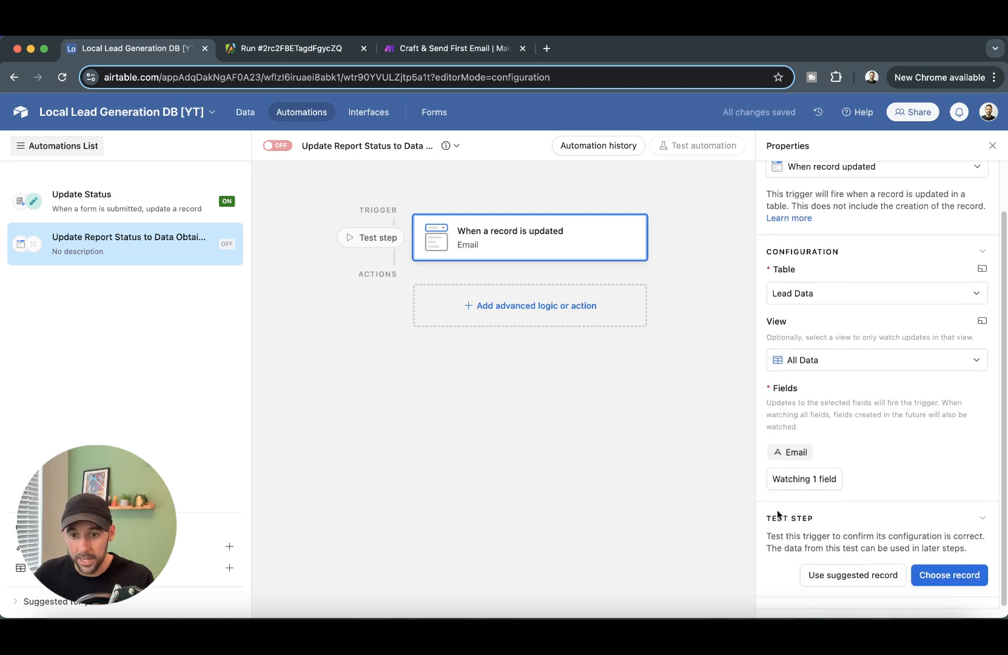
{"action": "left_click", "coordinate": [949, 577]}
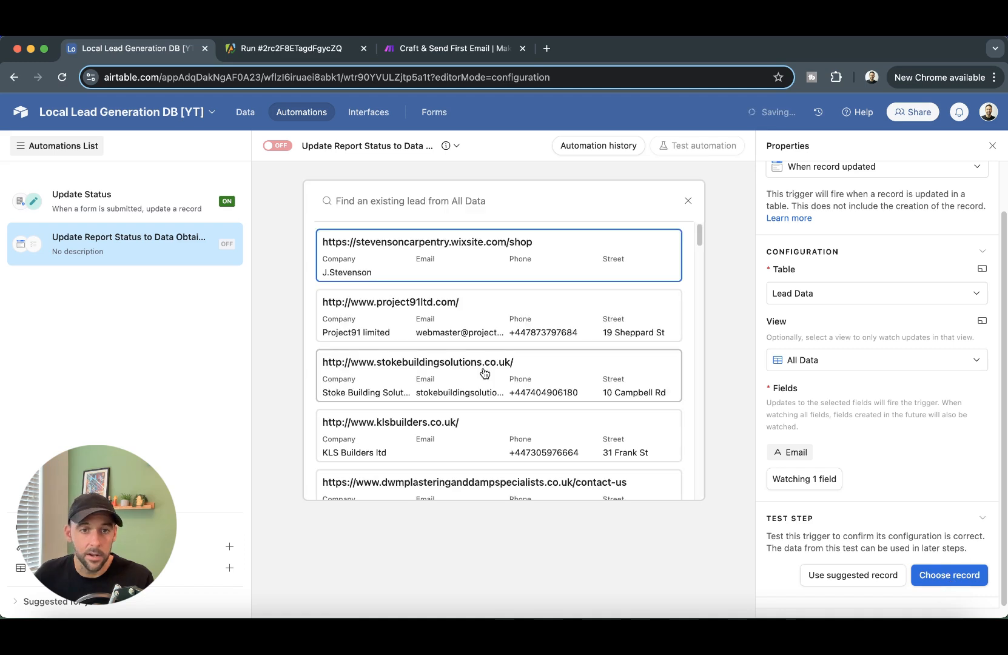
{"action": "left_click", "coordinate": [384, 272]}
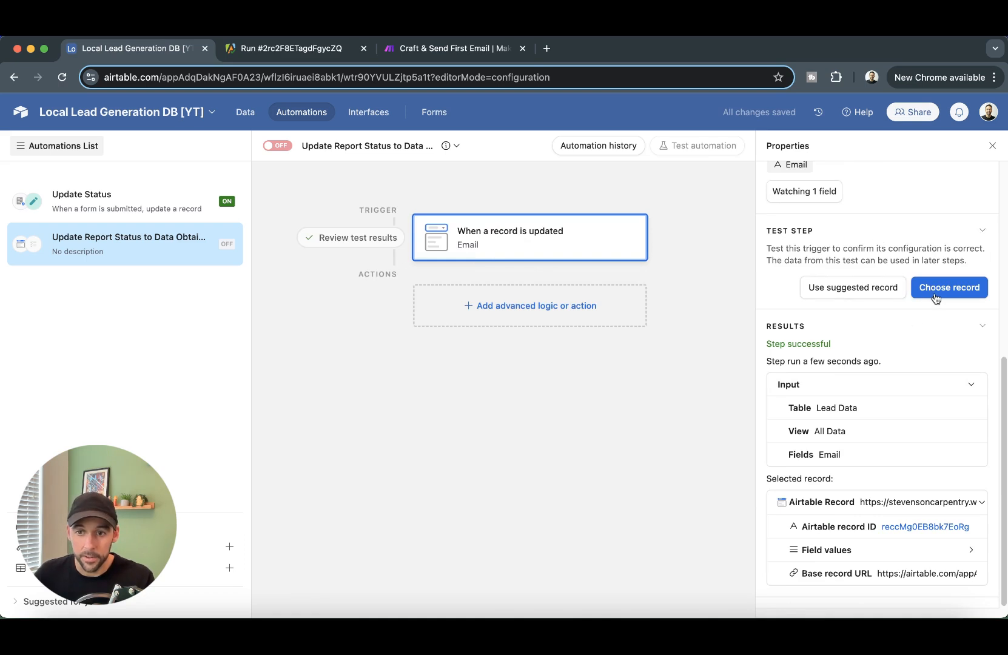
{"action": "left_click", "coordinate": [873, 287]}
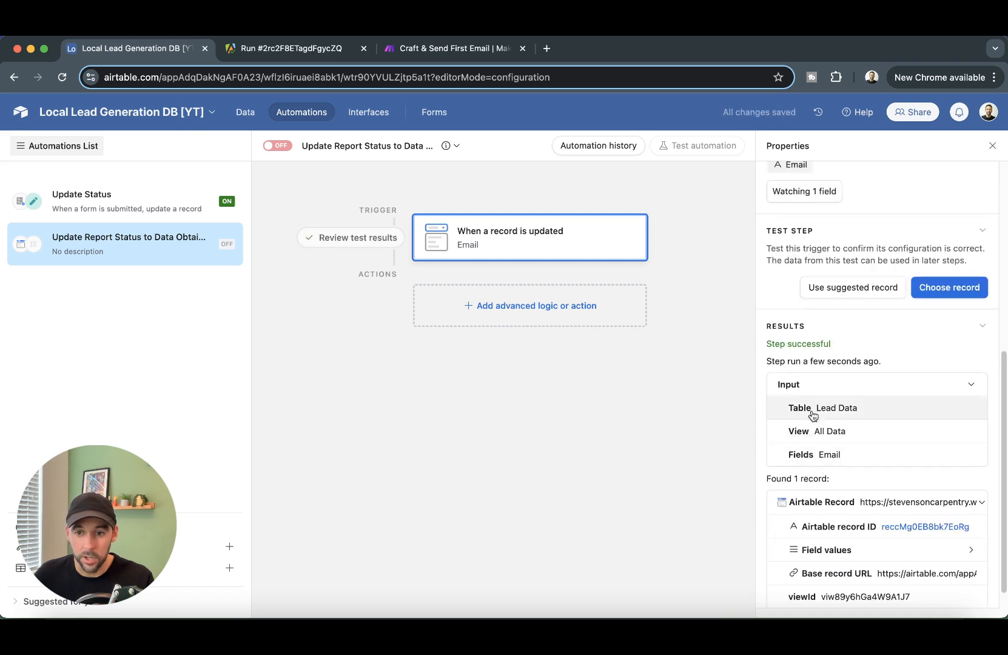
{"action": "scroll", "coordinate": [858, 439], "scroll_direction": "down", "scroll_amount": 1}
{"action": "left_click", "coordinate": [630, 398]}
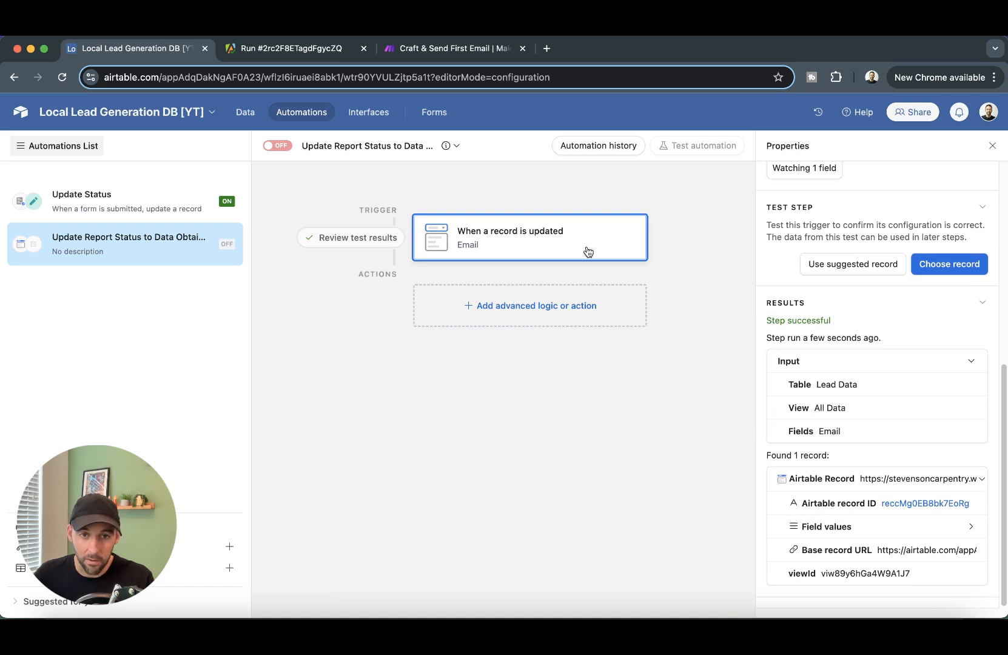
{"action": "left_click", "coordinate": [563, 318]}
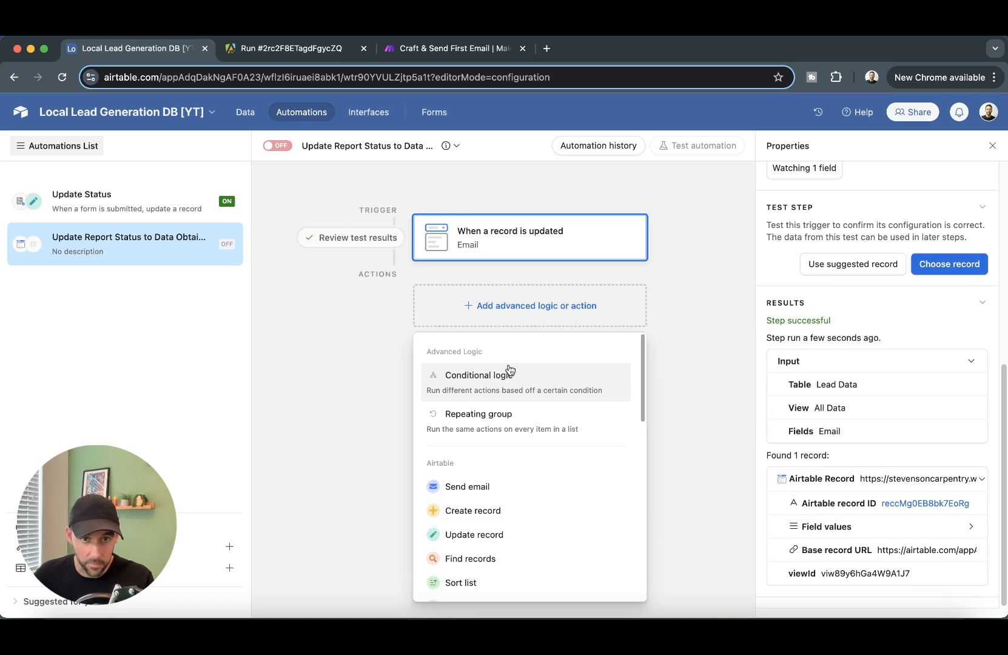
- Add a conditional logic group with the condition Email is not empty
{"action": "left_click", "coordinate": [505, 386]}
{"action": "left_click", "coordinate": [656, 333]}
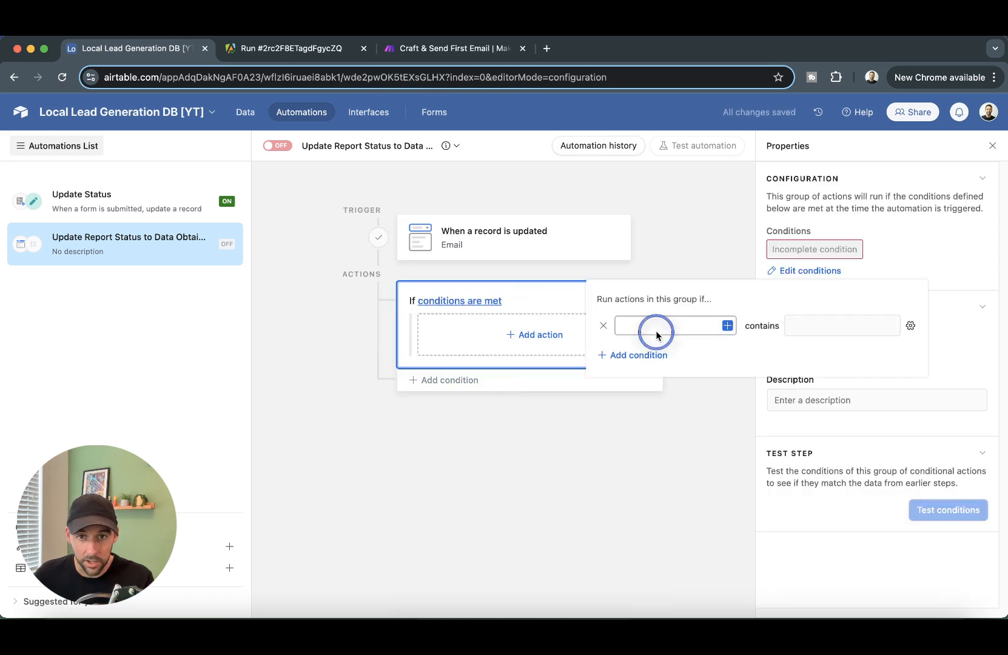
{"action": "left_click", "coordinate": [724, 326]}
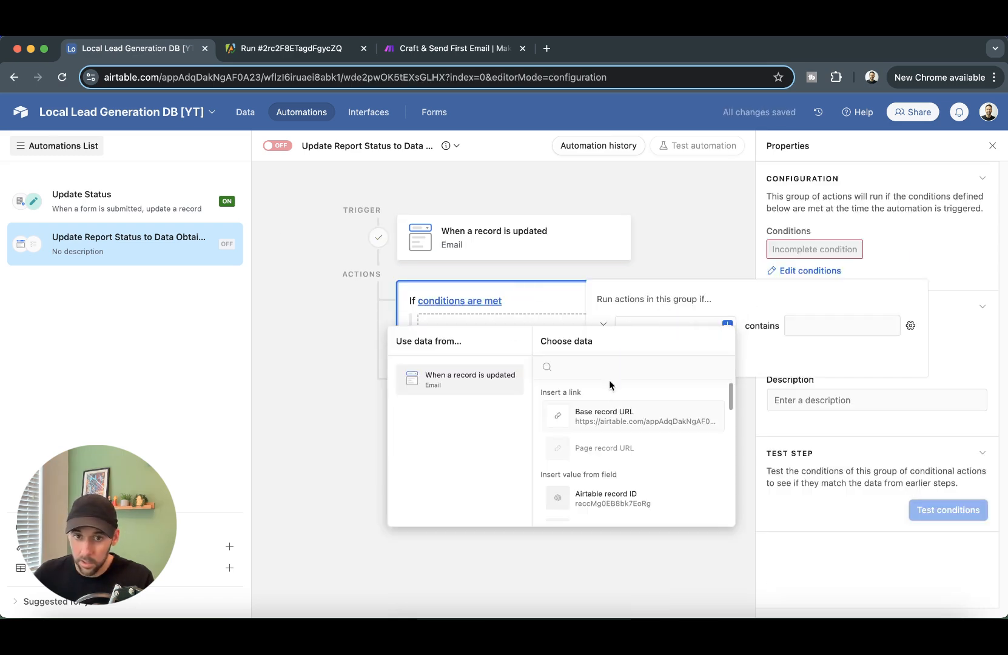
{"action": "scroll", "coordinate": [613, 412], "scroll_direction": "down", "scroll_amount": 5}
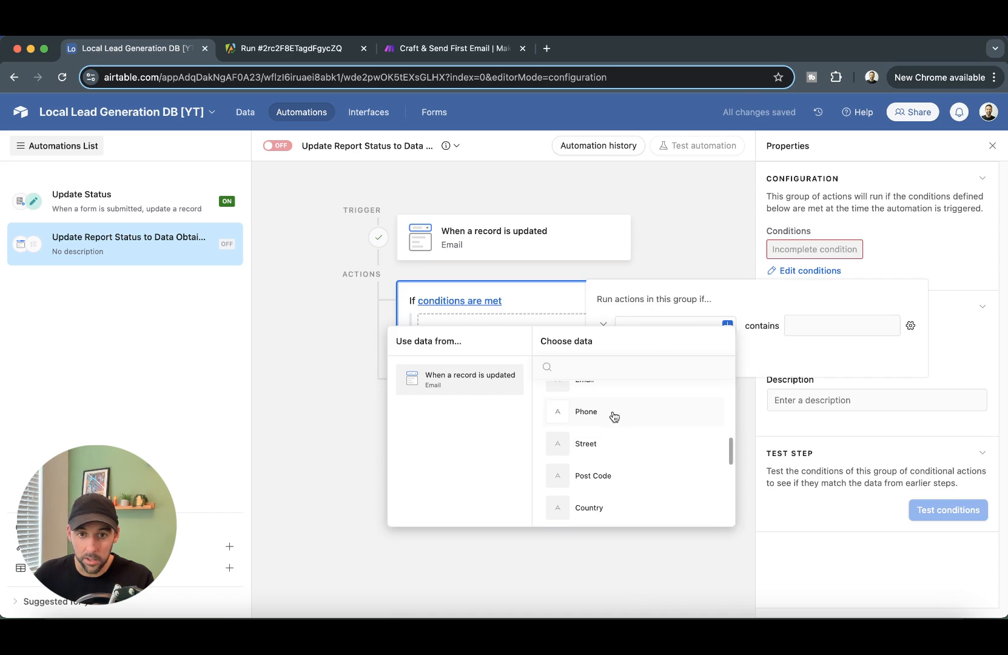
{"action": "scroll", "coordinate": [614, 417], "scroll_direction": "up", "scroll_amount": 1}
{"action": "left_click", "coordinate": [581, 401]}
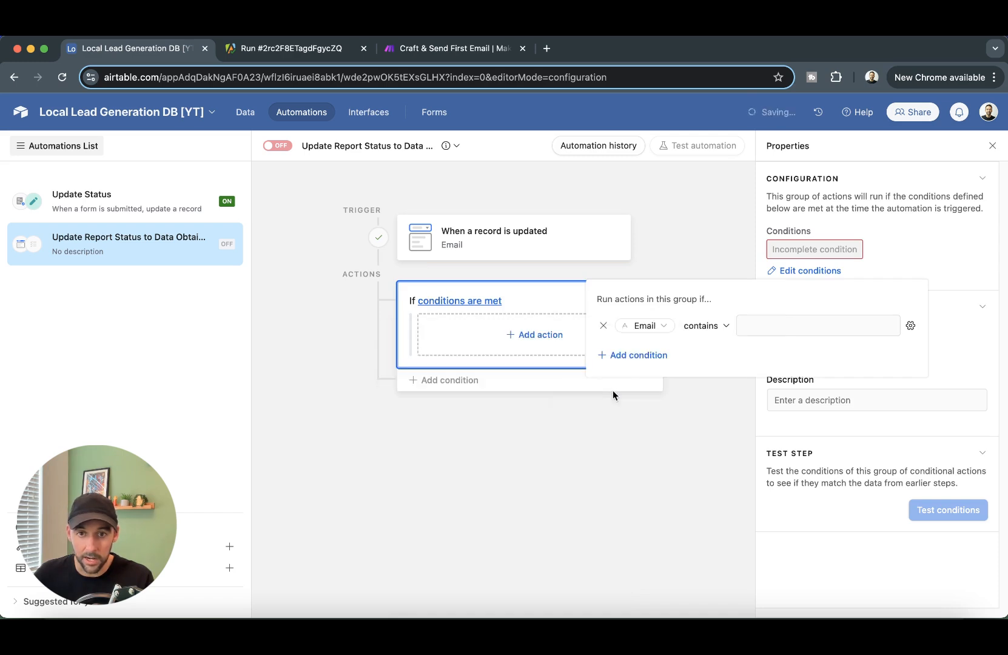
{"action": "left_click", "coordinate": [704, 326]}
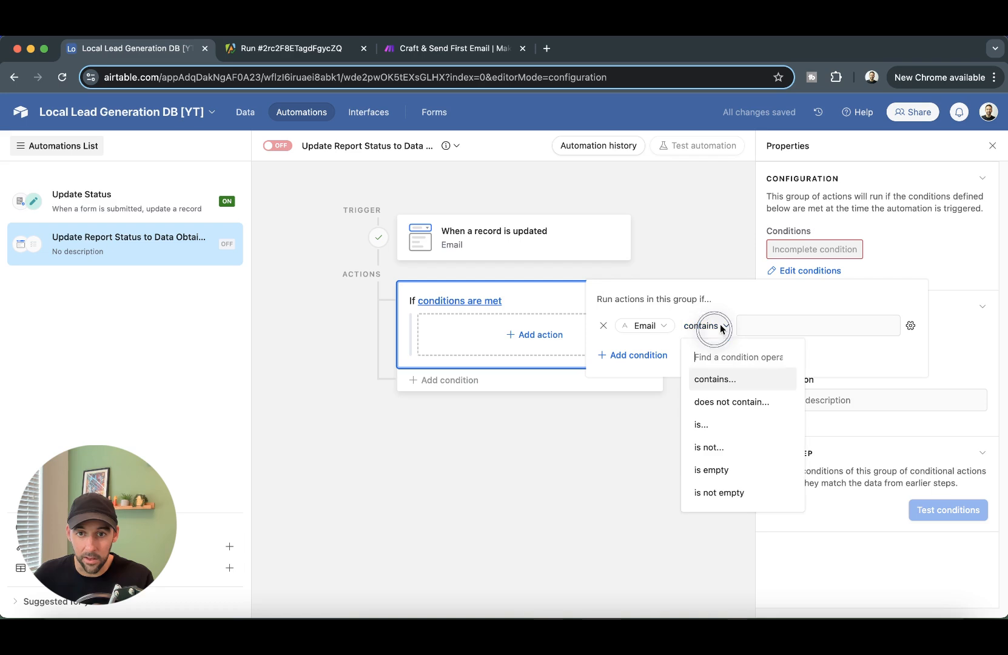
{"action": "left_click", "coordinate": [724, 491]}
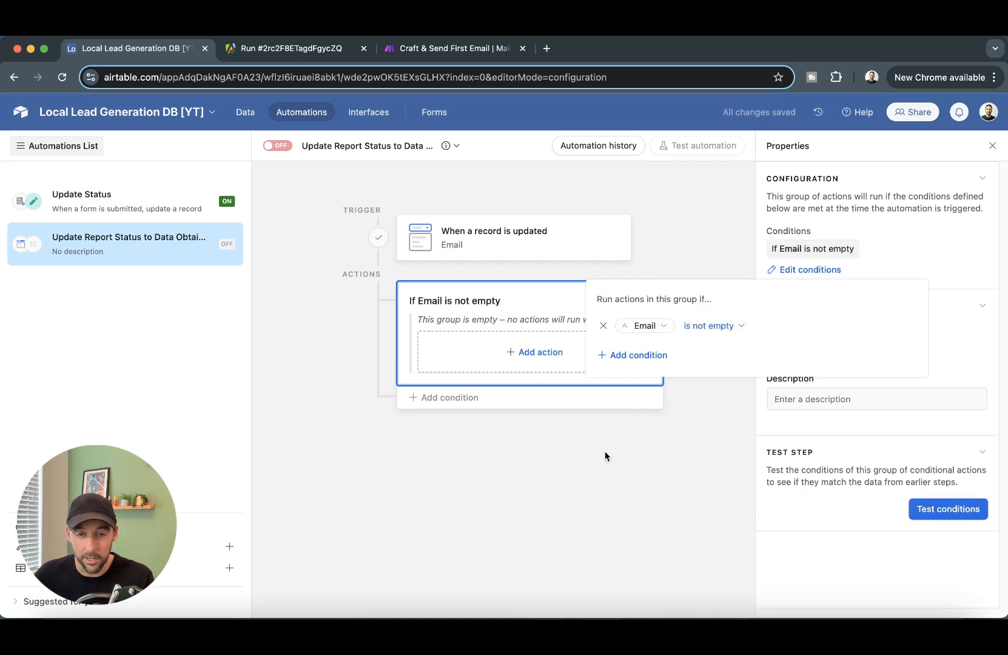
{"action": "left_click", "coordinate": [680, 493]}
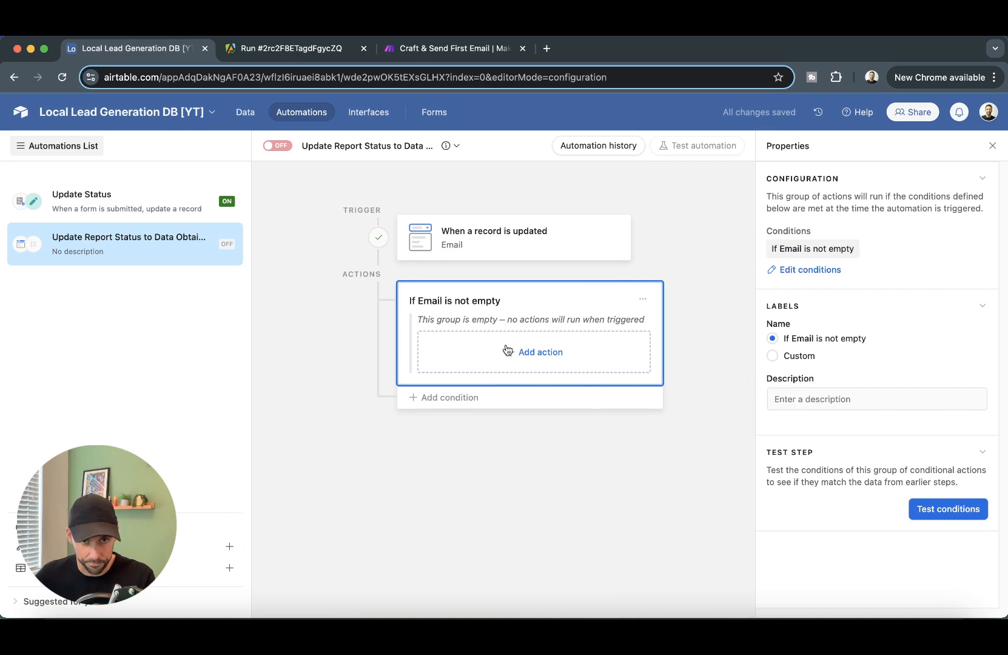
{"action": "left_click", "coordinate": [560, 345]}
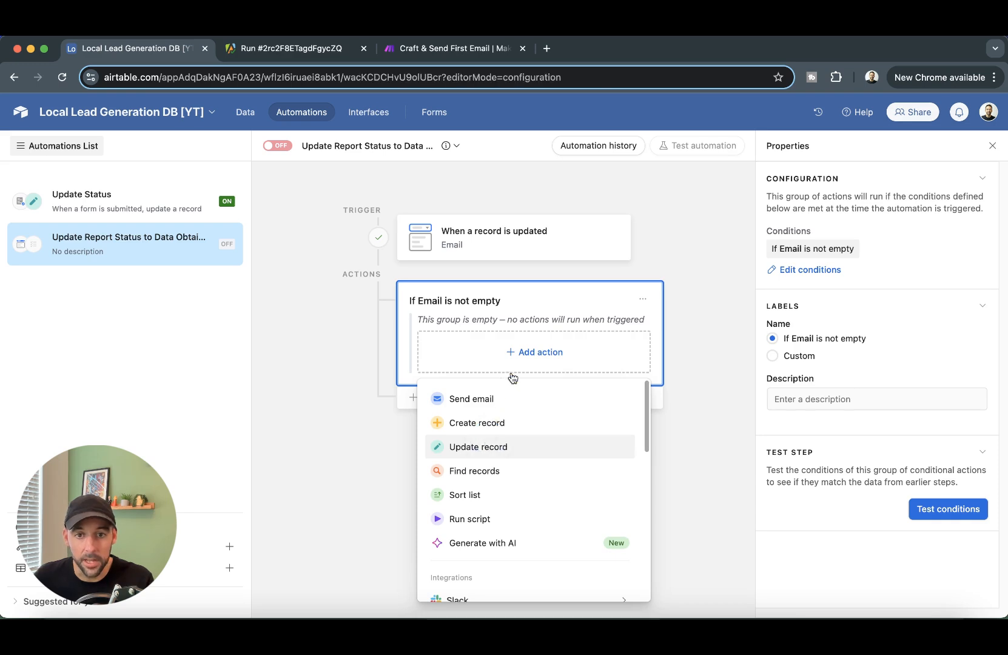
- Add an Update record action on Lead Data that sets the triggering record's Report Status to Data Obtained
{"action": "left_click", "coordinate": [491, 447]}
{"action": "scroll", "coordinate": [844, 457], "scroll_direction": "down", "scroll_amount": 1}
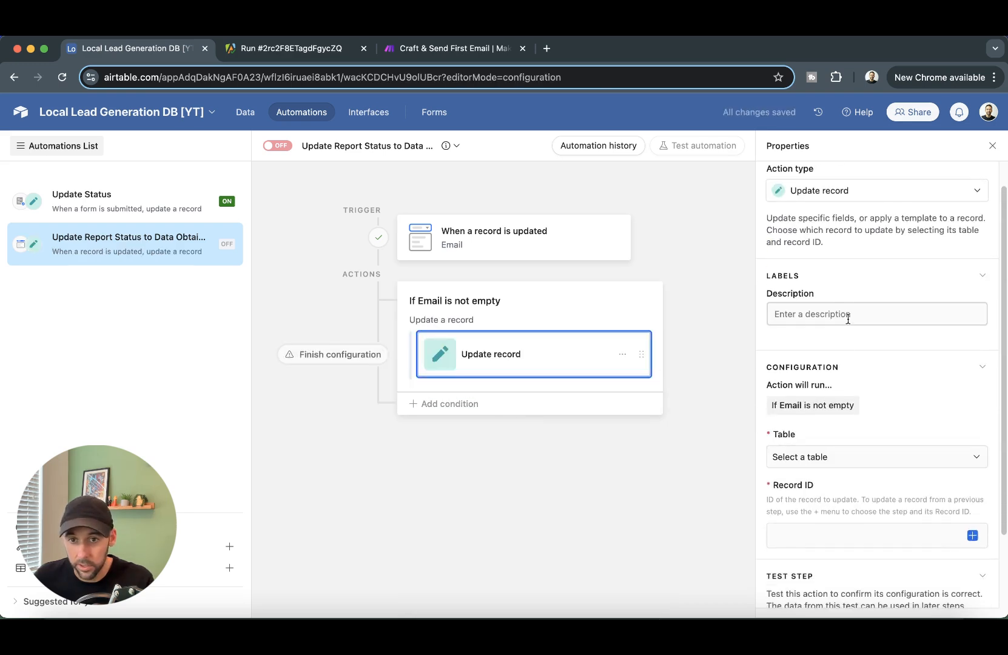
{"action": "left_click", "coordinate": [867, 458]}
{"action": "left_click", "coordinate": [836, 524]}
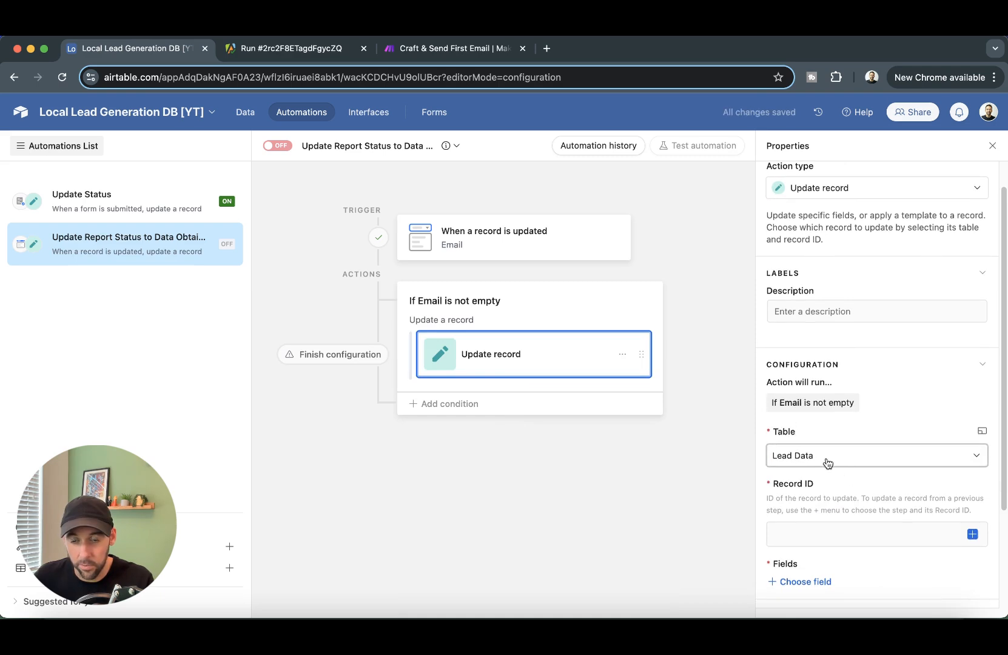
{"action": "scroll", "coordinate": [860, 493], "scroll_direction": "down", "scroll_amount": 3}
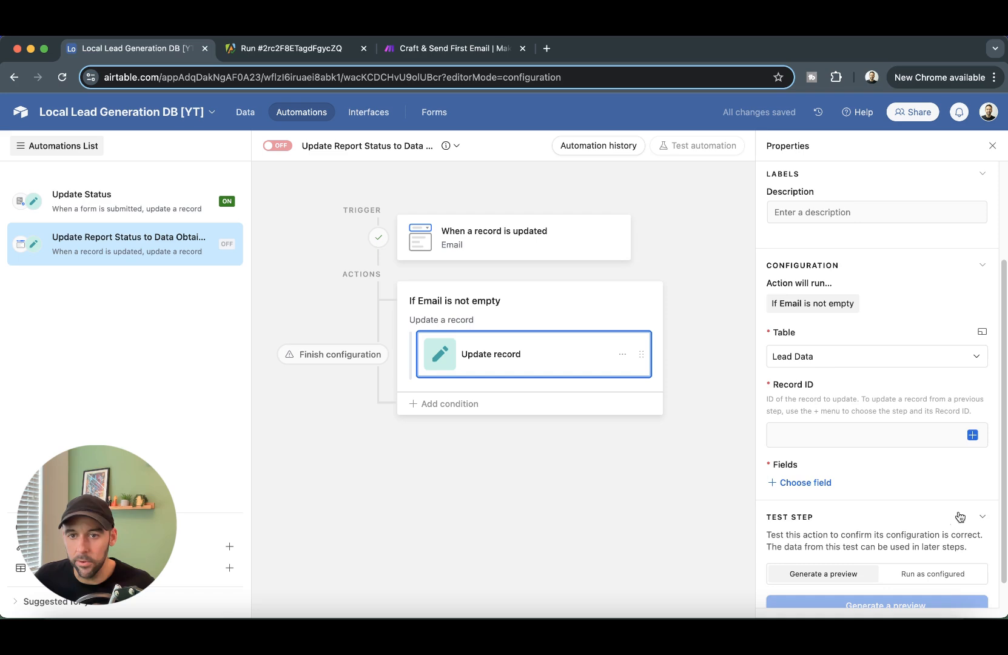
{"action": "left_click", "coordinate": [973, 435]}
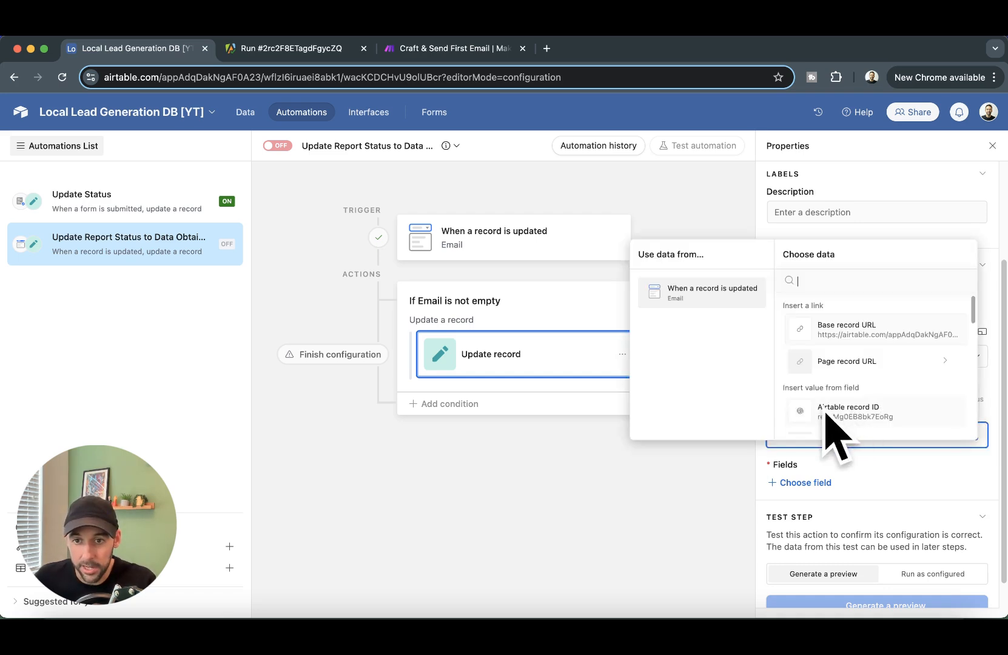
{"action": "left_click", "coordinate": [824, 412]}
{"action": "scroll", "coordinate": [864, 480], "scroll_direction": "down", "scroll_amount": 1}
{"action": "left_click", "coordinate": [822, 465]}
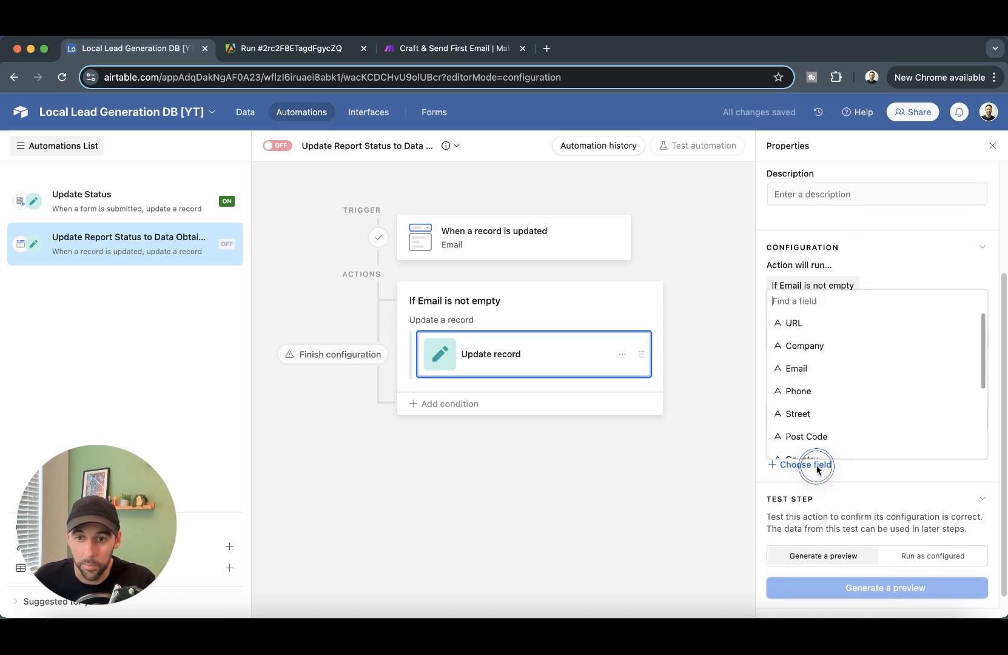
{"action": "scroll", "coordinate": [809, 376], "scroll_direction": "down", "scroll_amount": 4}
{"action": "scroll", "coordinate": [802, 340], "scroll_direction": "up", "scroll_amount": 1}
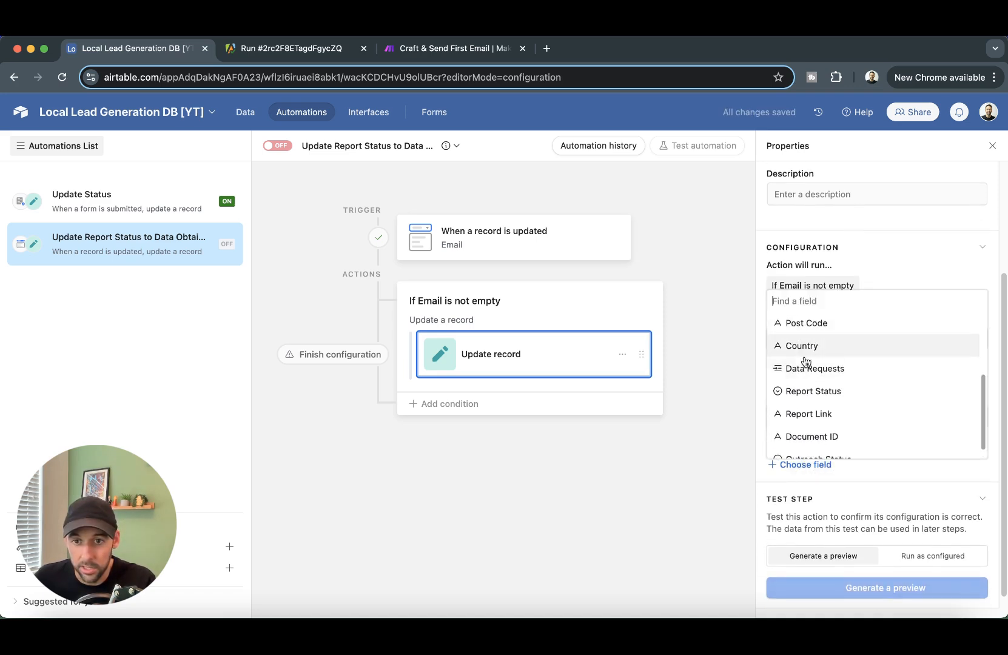
{"action": "left_click", "coordinate": [784, 391]}
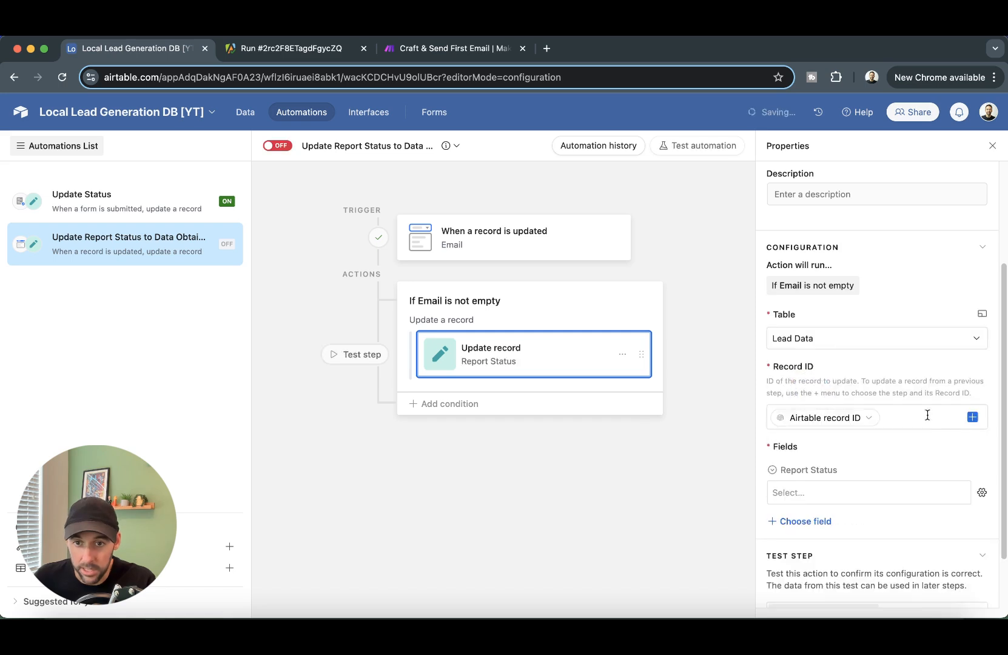
{"action": "left_click", "coordinate": [867, 493]}
{"action": "left_click", "coordinate": [823, 527]}
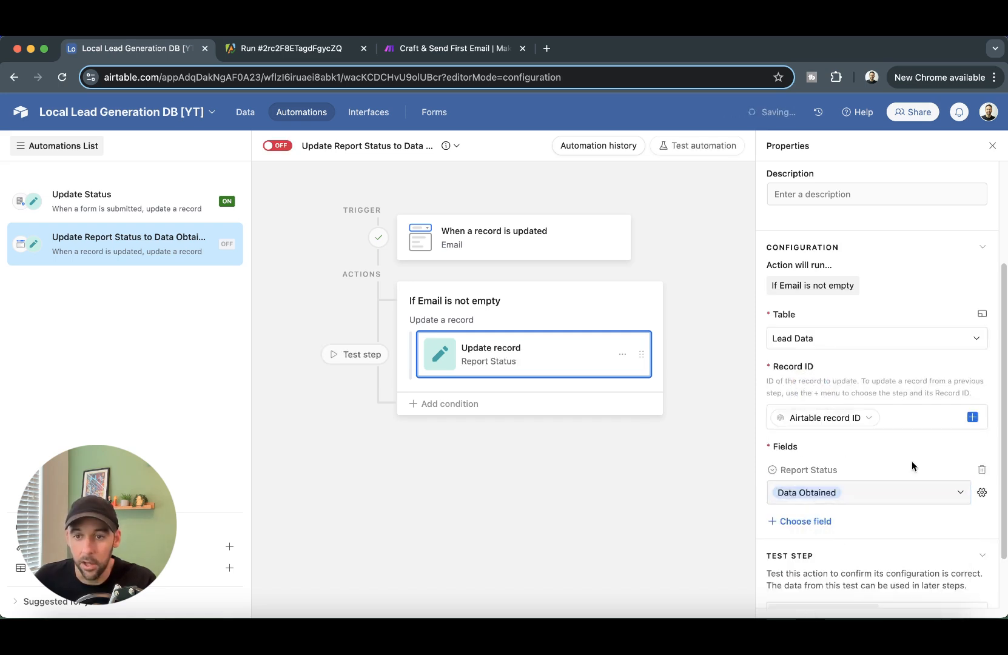
- Generate a test preview of the update step, then switch the automation on
{"action": "scroll", "coordinate": [889, 439], "scroll_direction": "down", "scroll_amount": 2}
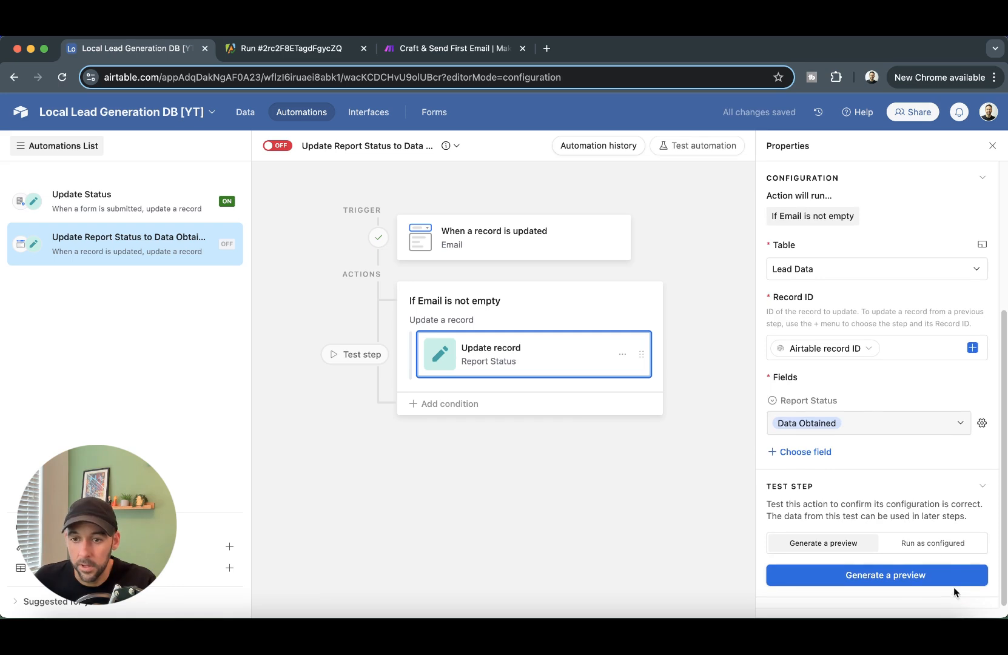
{"action": "left_click", "coordinate": [853, 571]}
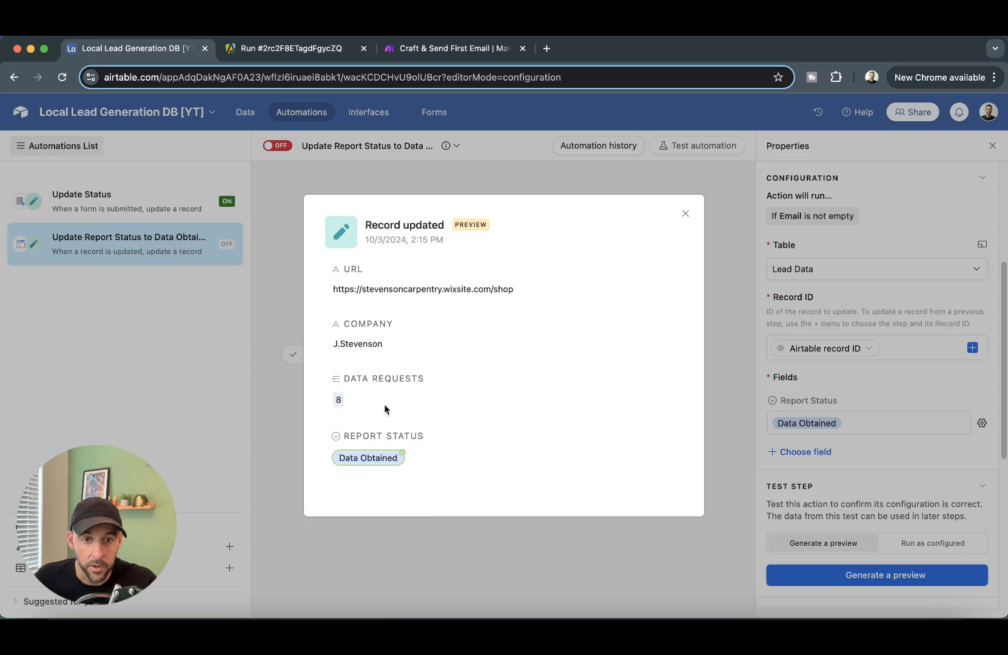
{"action": "left_click", "coordinate": [685, 214]}
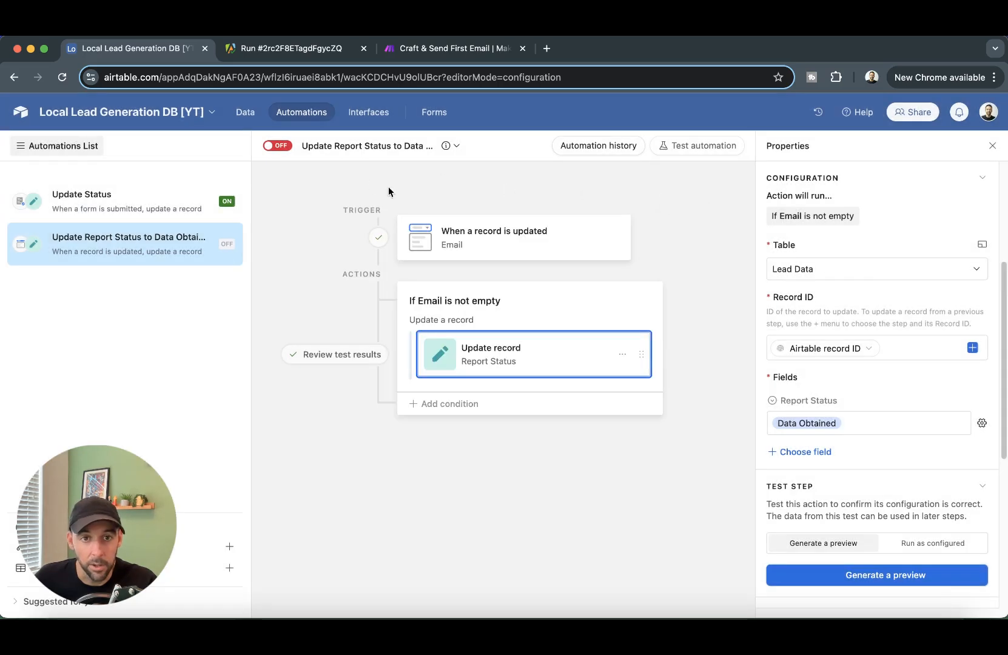
{"action": "left_click", "coordinate": [276, 145]}
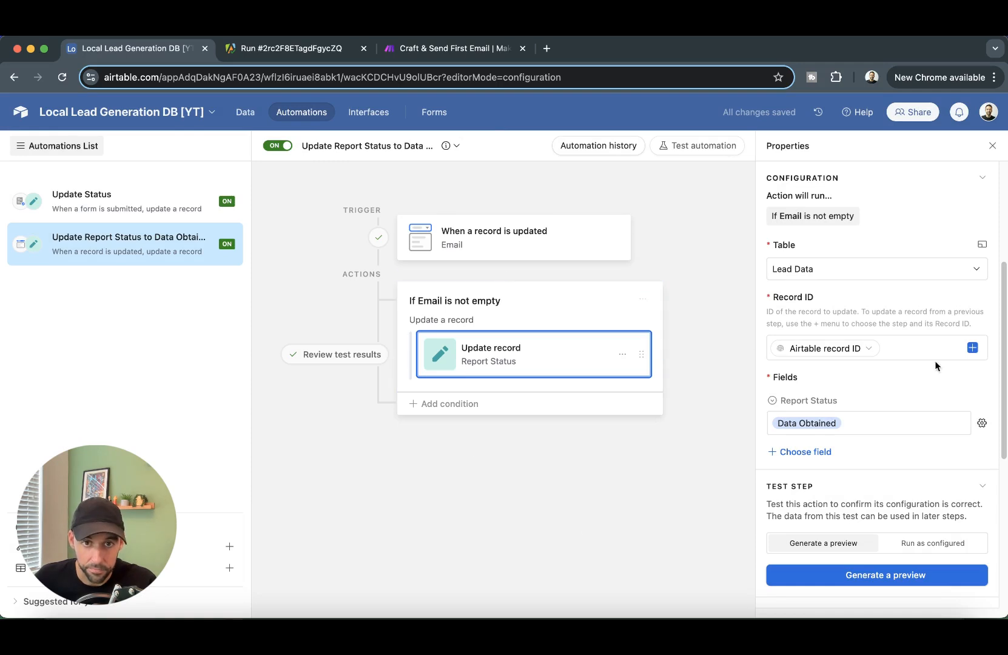
- Clear all the leads' Email cells in the Lead Data grid
{"action": "left_click", "coordinate": [252, 117]}
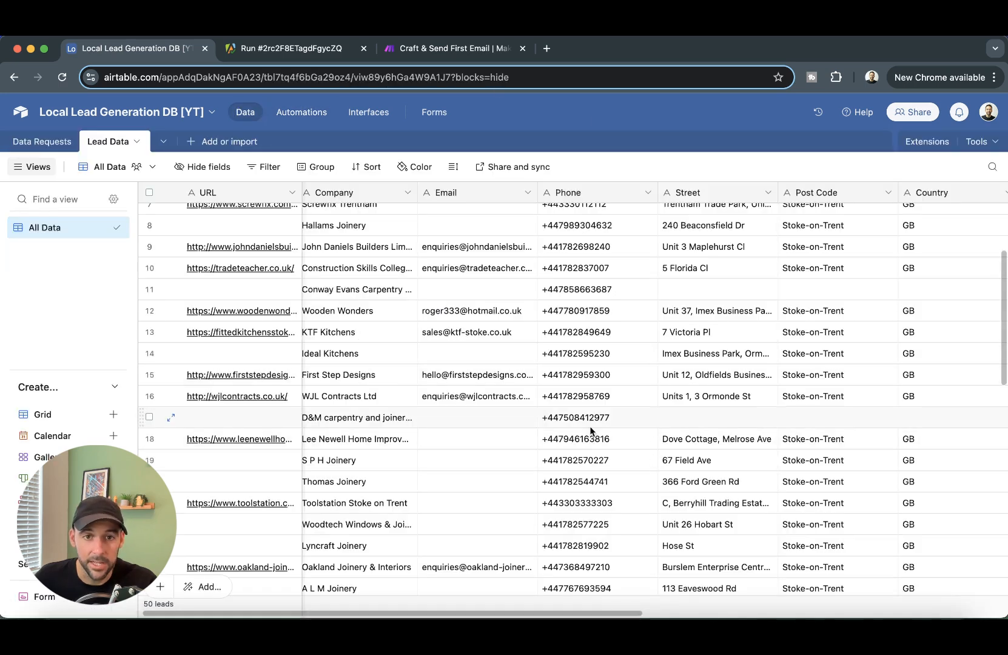
{"action": "left_click_drag", "start_coordinate": [490, 214], "coordinate": [502, 496]}
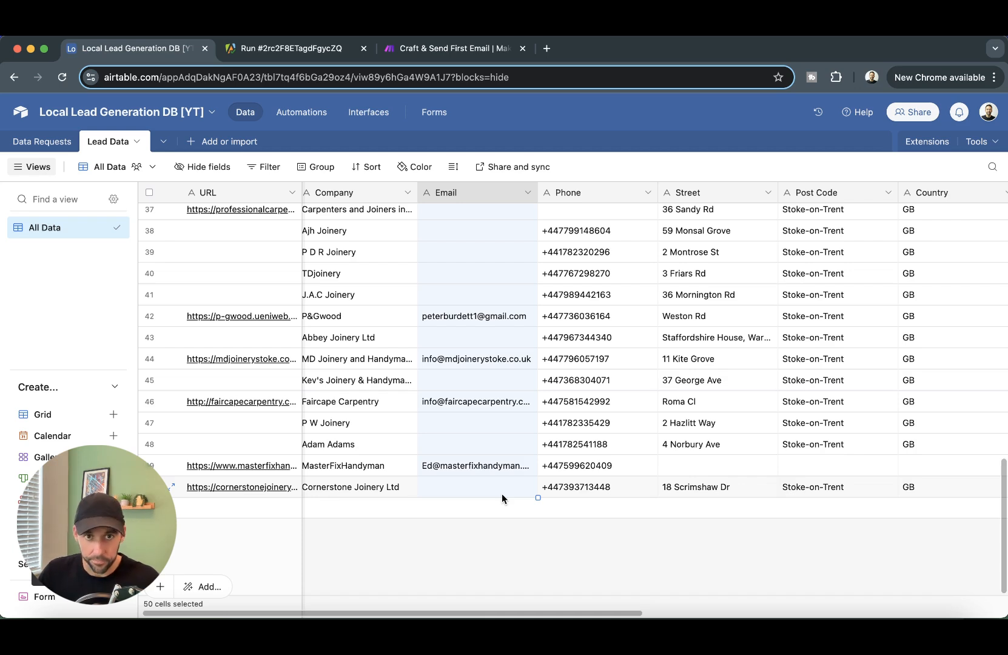
{"action": "key", "text": "BackSpace"}
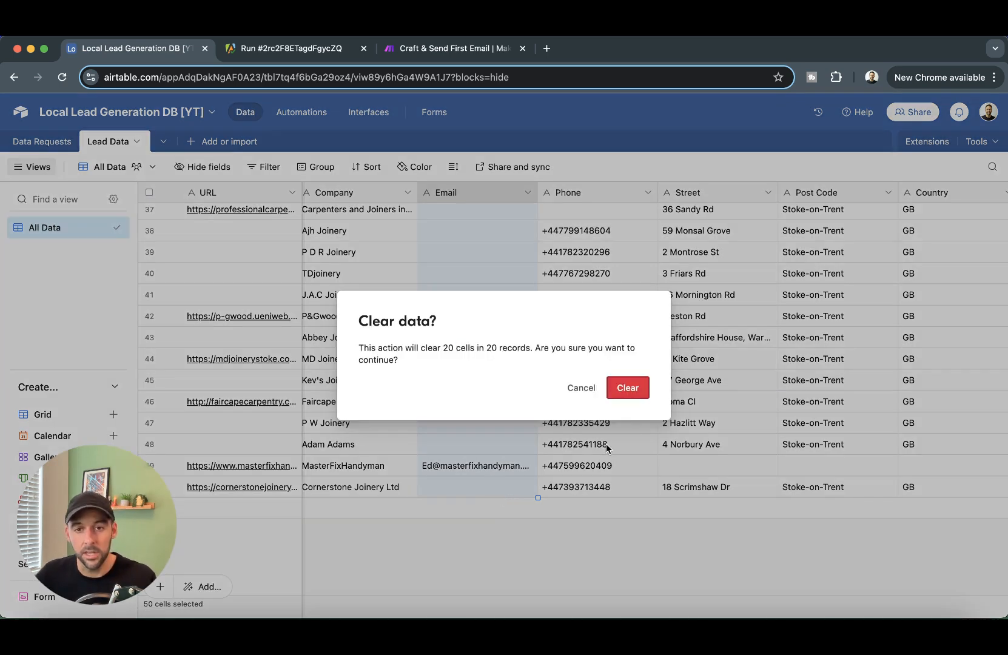
{"action": "left_click", "coordinate": [629, 391]}
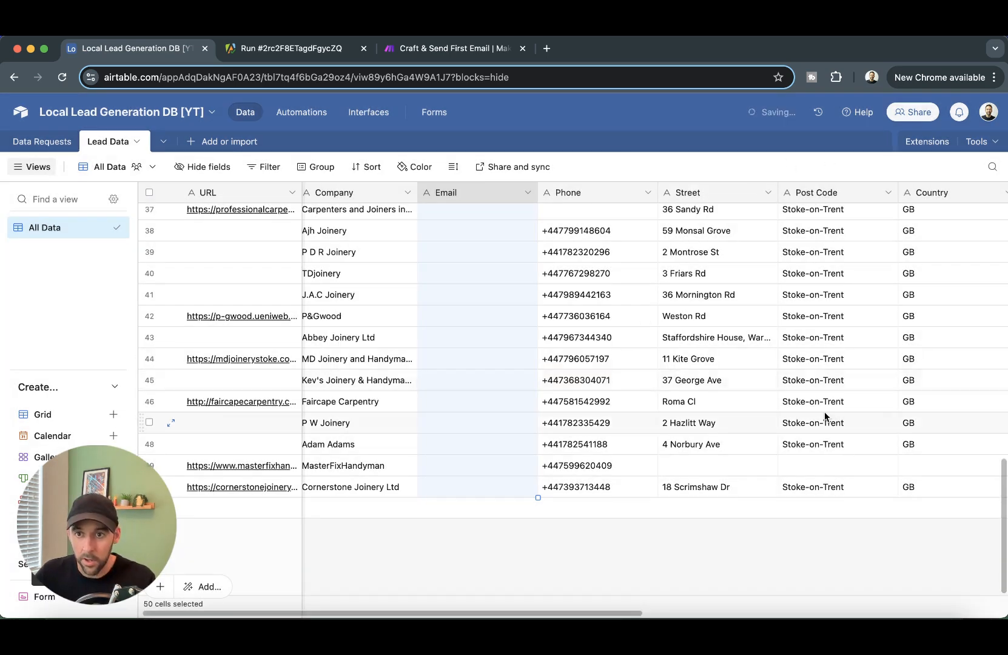
- Move the Report Status column next to the Email column
{"action": "left_click_drag", "start_coordinate": [626, 611], "coordinate": [754, 603]}
{"action": "left_click", "coordinate": [884, 207]}
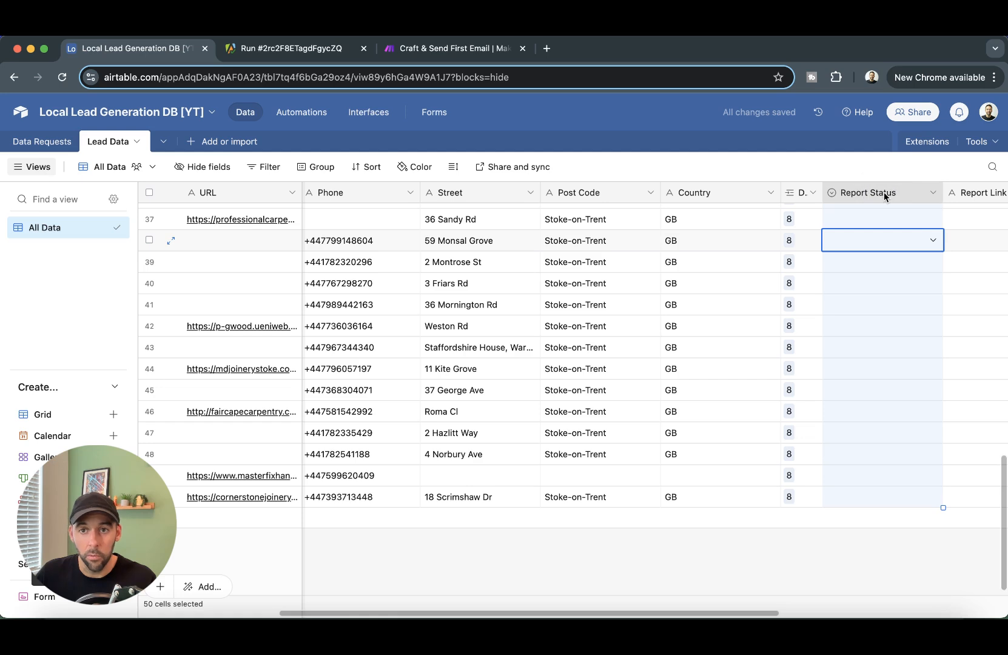
{"action": "left_click_drag", "start_coordinate": [887, 196], "coordinate": [374, 213]}
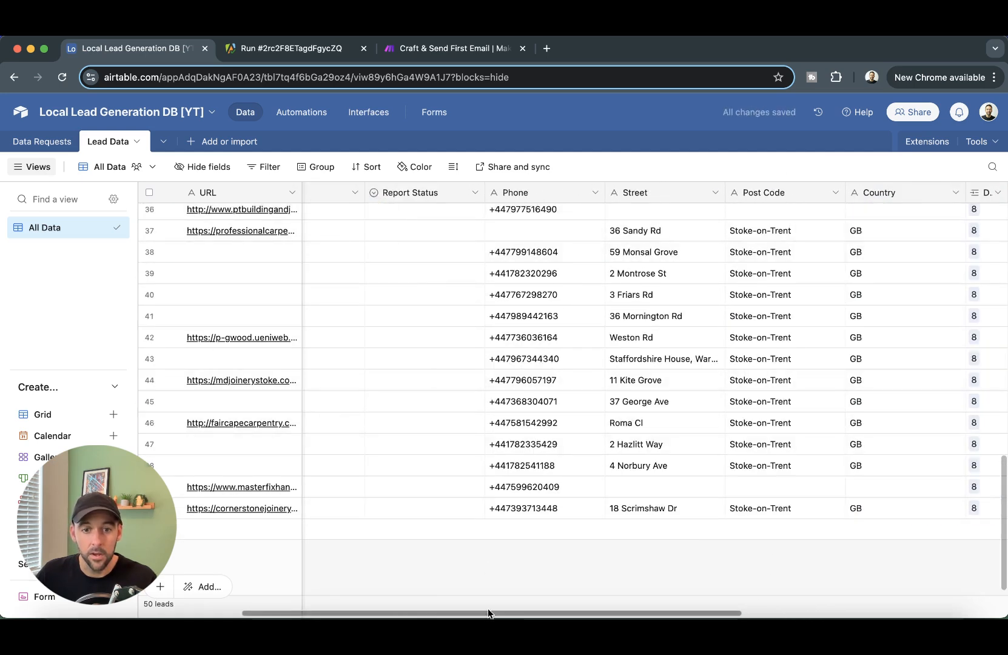
- Paste the emails back into the Email column starting at row 1
{"action": "left_click_drag", "start_coordinate": [491, 610], "coordinate": [349, 603]}
{"action": "scroll", "coordinate": [532, 319], "scroll_direction": "up", "scroll_amount": 5}
{"action": "scroll", "coordinate": [532, 319], "scroll_direction": "up", "scroll_amount": 10}
{"action": "left_click", "coordinate": [495, 214]}
{"action": "key", "text": "super+v"}
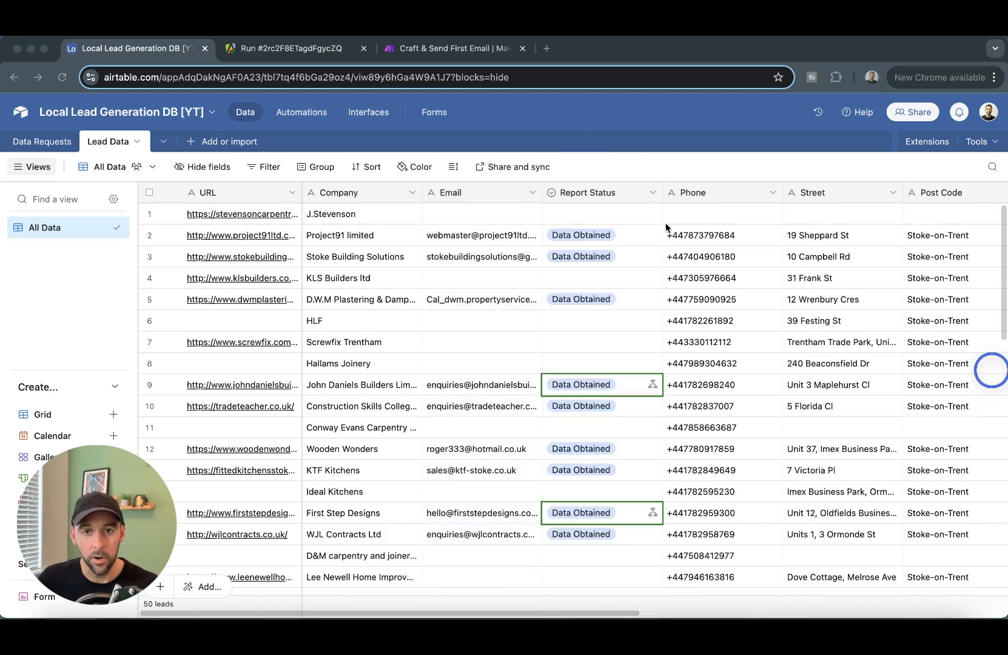
{"action": "scroll", "coordinate": [616, 287], "scroll_direction": "down", "scroll_amount": 1}
{"action": "scroll", "coordinate": [598, 223], "scroll_direction": "up", "scroll_amount": 1}
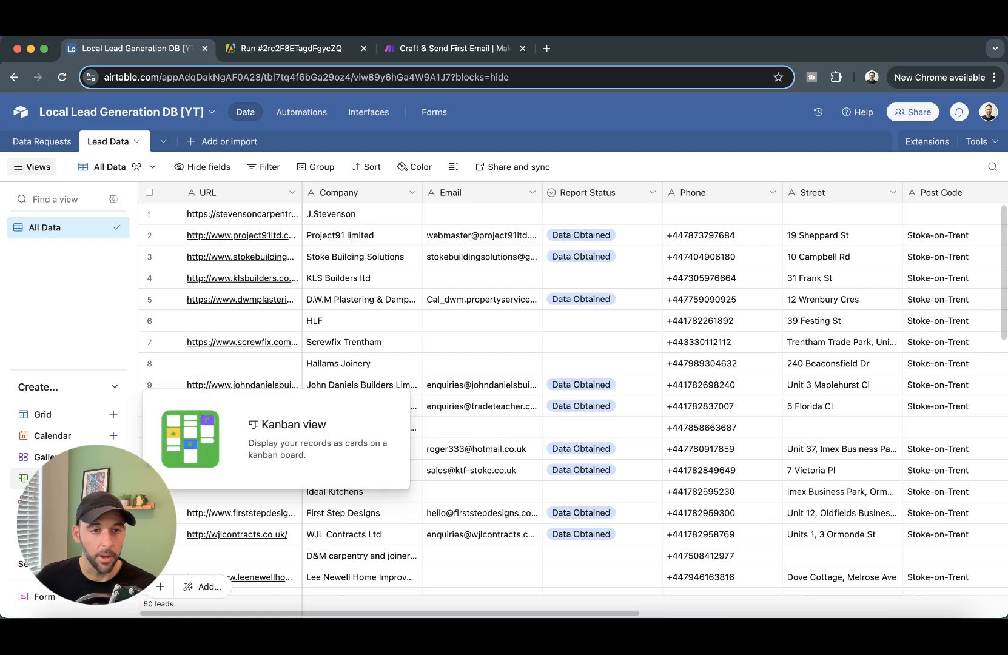
- Create a kanban view named 'Report Workflow' stacked by the Report Status field
{"action": "left_click", "coordinate": [25, 478]}
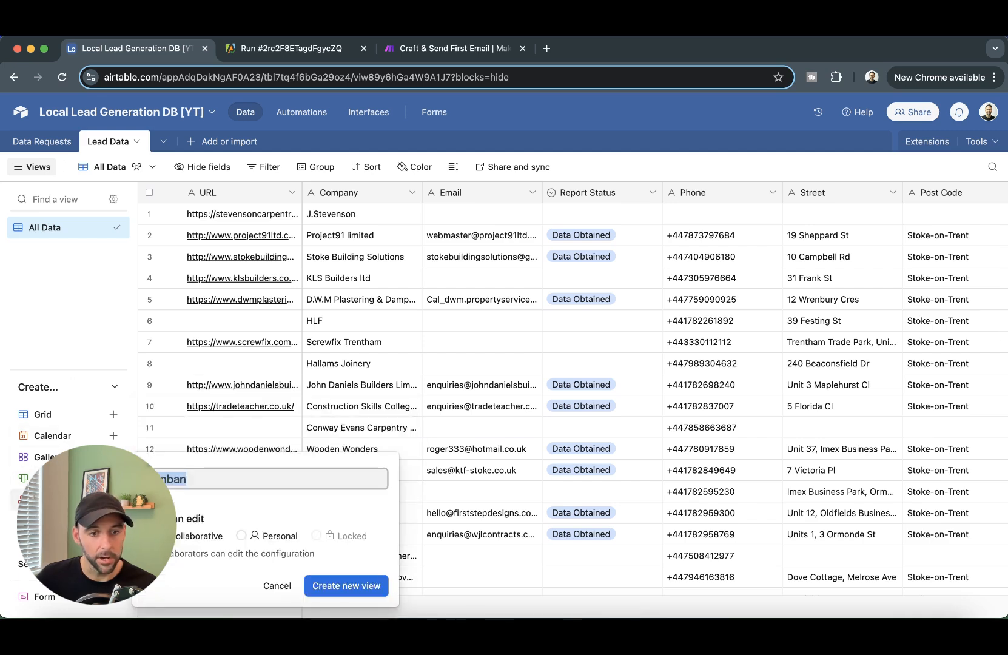
{"action": "key", "text": "BackSpace"}
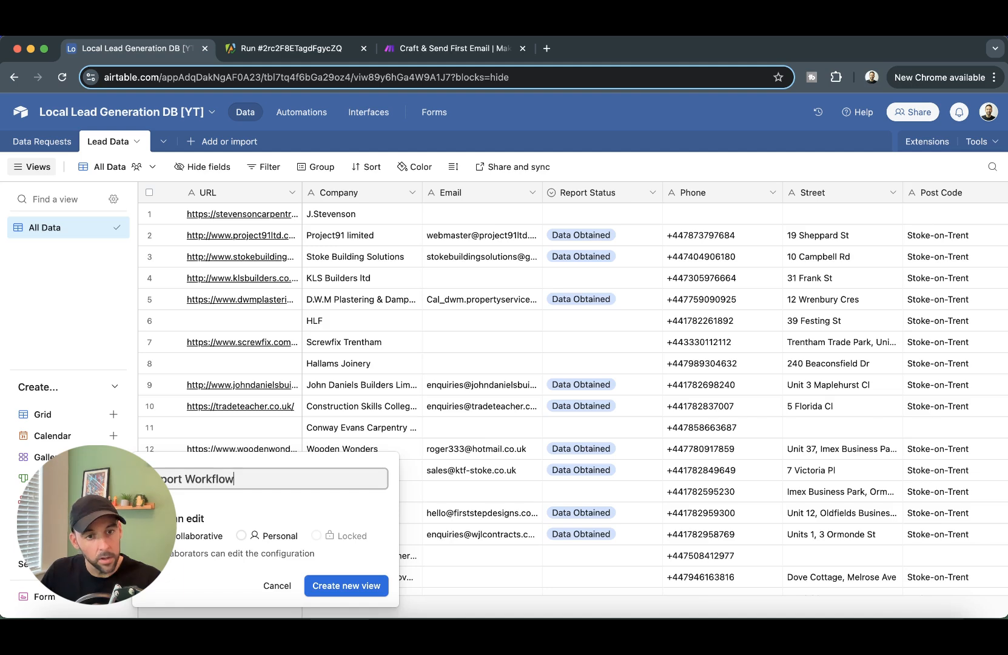
{"action": "key", "text": "Return"}
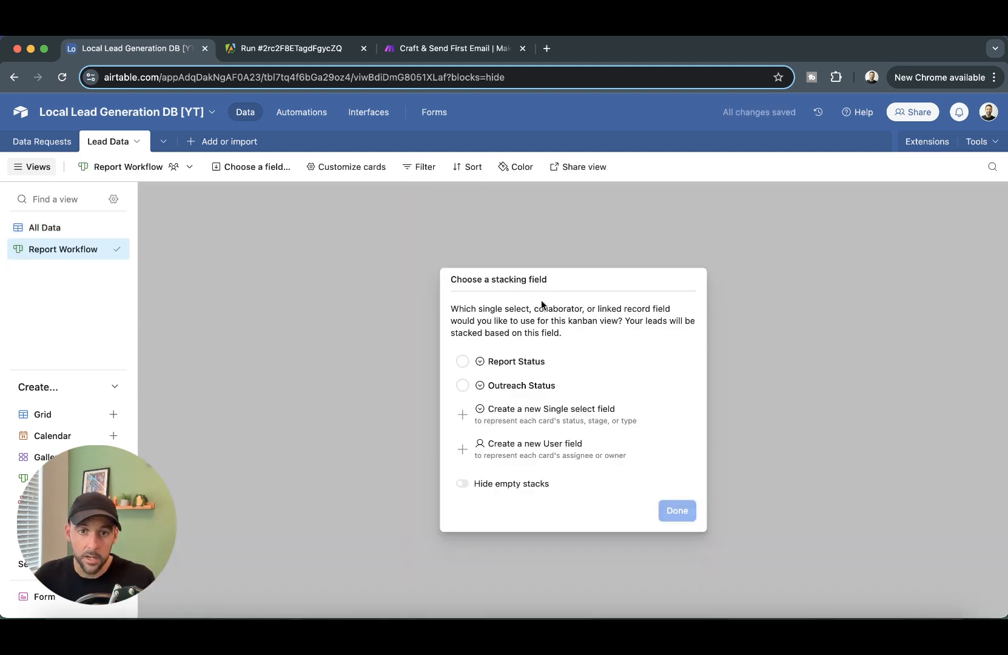
{"action": "left_click", "coordinate": [492, 369]}
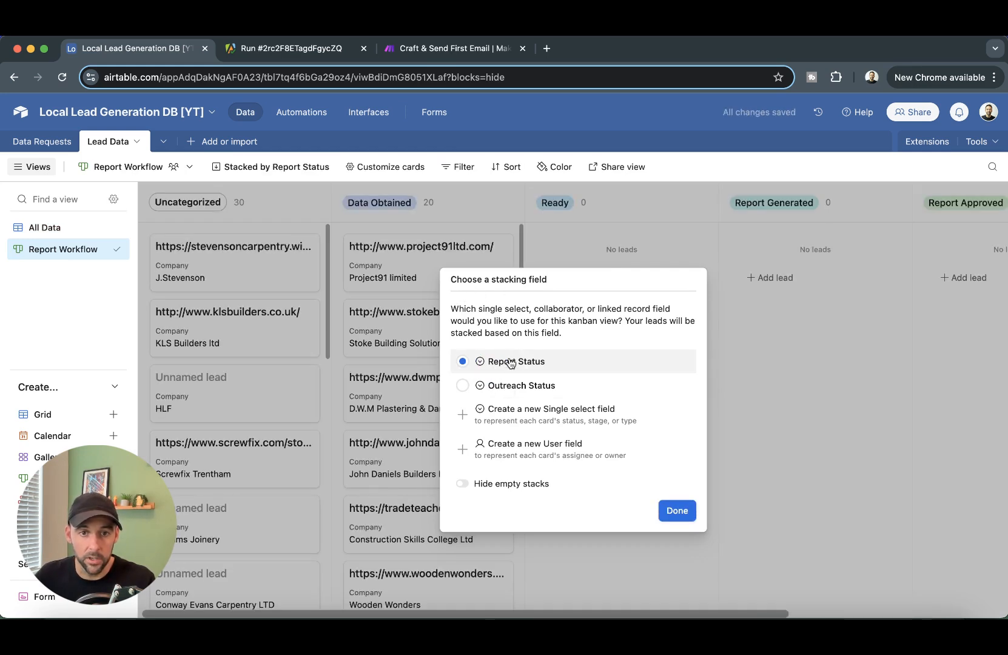
{"action": "left_click", "coordinate": [677, 510]}
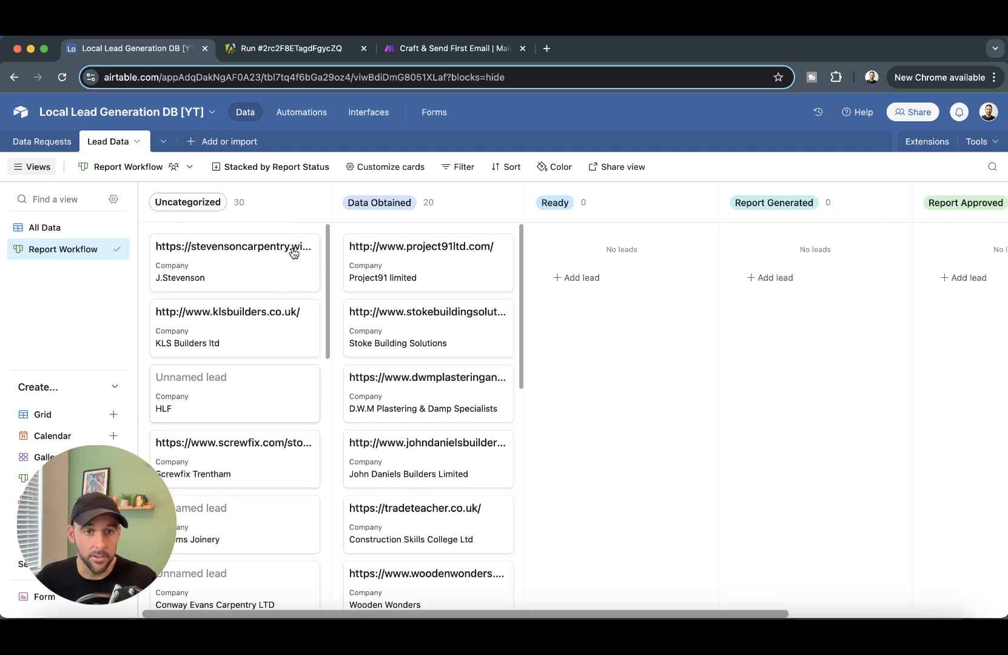
- Collapse the Uncategorized stack and scroll through the 20 Data Obtained lead cards
{"action": "left_click", "coordinate": [295, 204]}
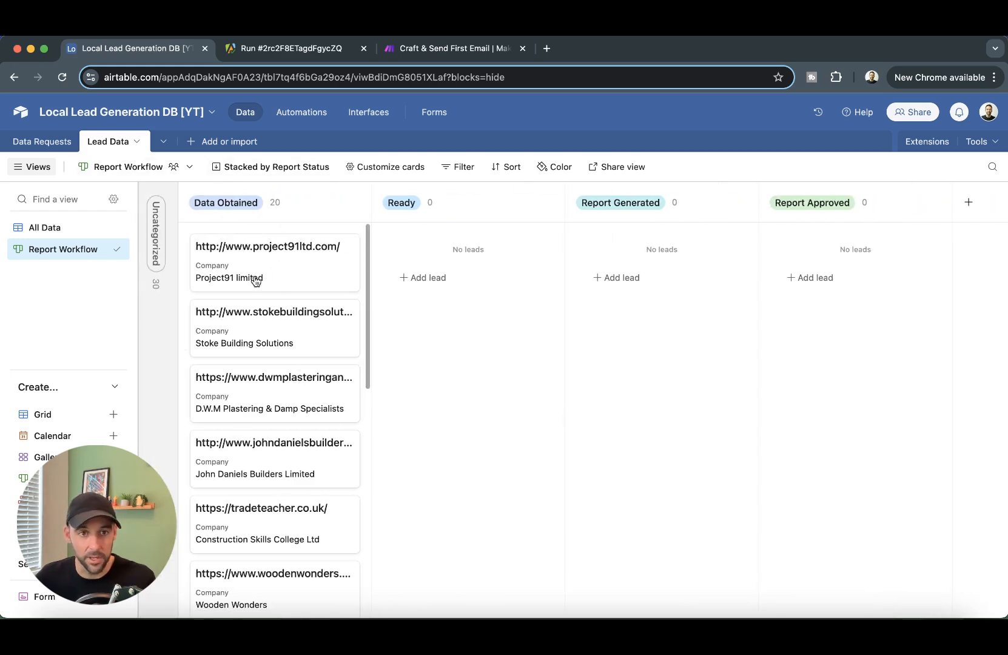
{"action": "scroll", "coordinate": [291, 322], "scroll_direction": "down", "scroll_amount": 12}
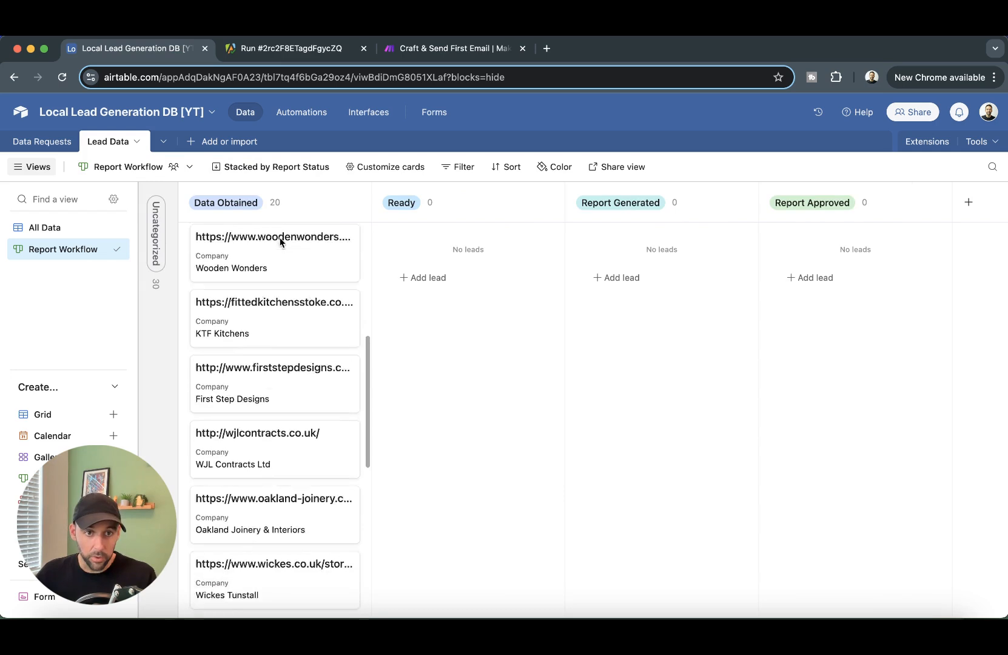
{"action": "scroll", "coordinate": [281, 298], "scroll_direction": "down", "scroll_amount": 1}
{"action": "scroll", "coordinate": [267, 273], "scroll_direction": "up", "scroll_amount": 13}
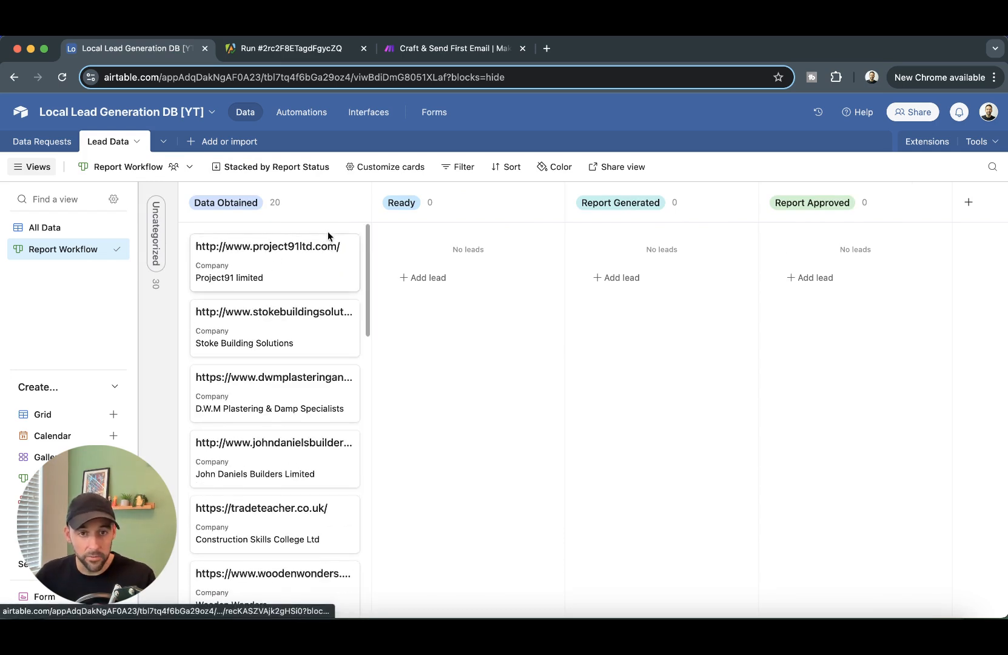
{"action": "scroll", "coordinate": [314, 252], "scroll_direction": "down", "scroll_amount": 12}
{"action": "scroll", "coordinate": [312, 254], "scroll_direction": "up", "scroll_amount": 12}
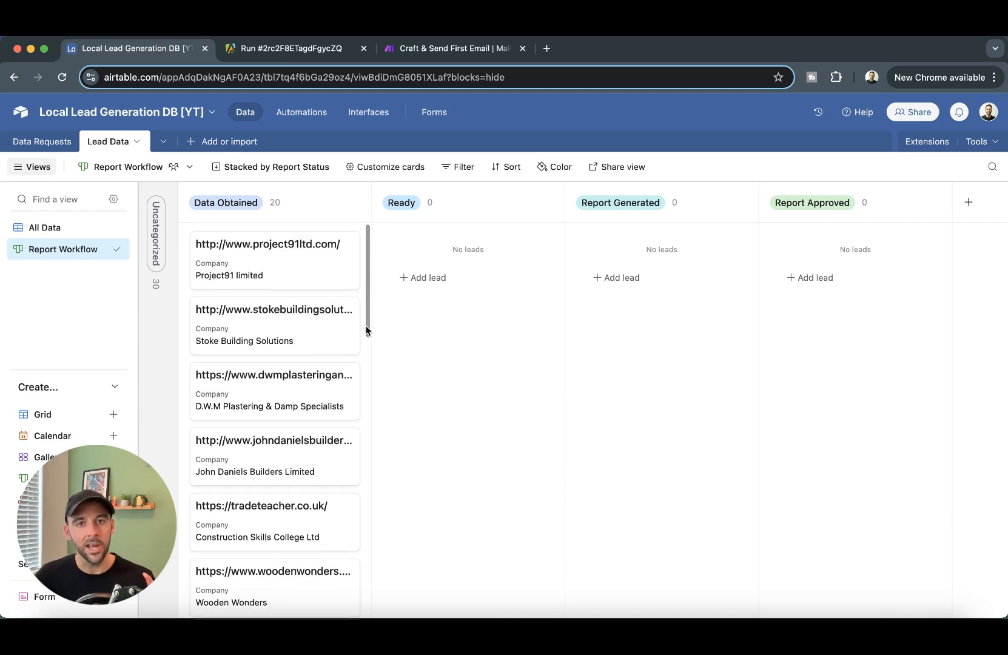
{"action": "scroll", "coordinate": [333, 340], "scroll_direction": "down", "scroll_amount": 1}
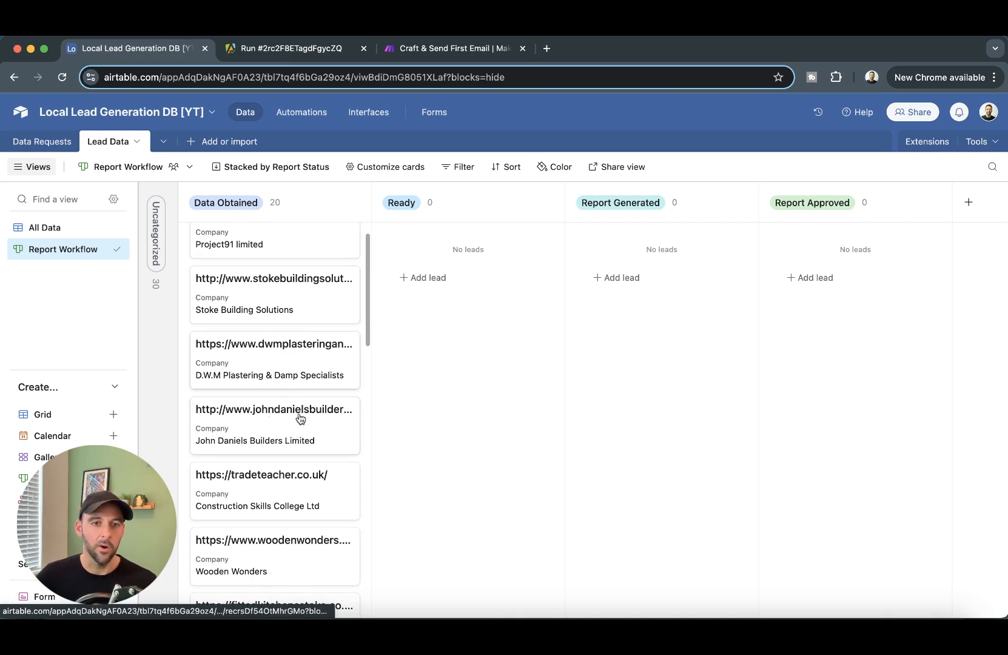
{"action": "scroll", "coordinate": [289, 360], "scroll_direction": "down", "scroll_amount": 10}
{"action": "scroll", "coordinate": [304, 391], "scroll_direction": "up", "scroll_amount": 10}
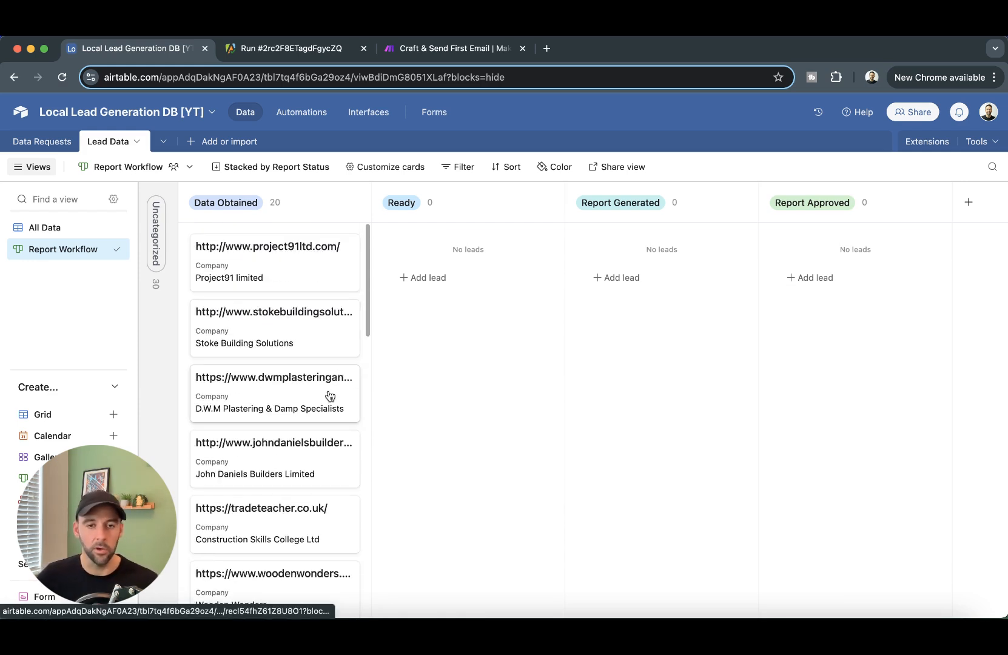
{"action": "scroll", "coordinate": [306, 485], "scroll_direction": "down", "scroll_amount": 12}
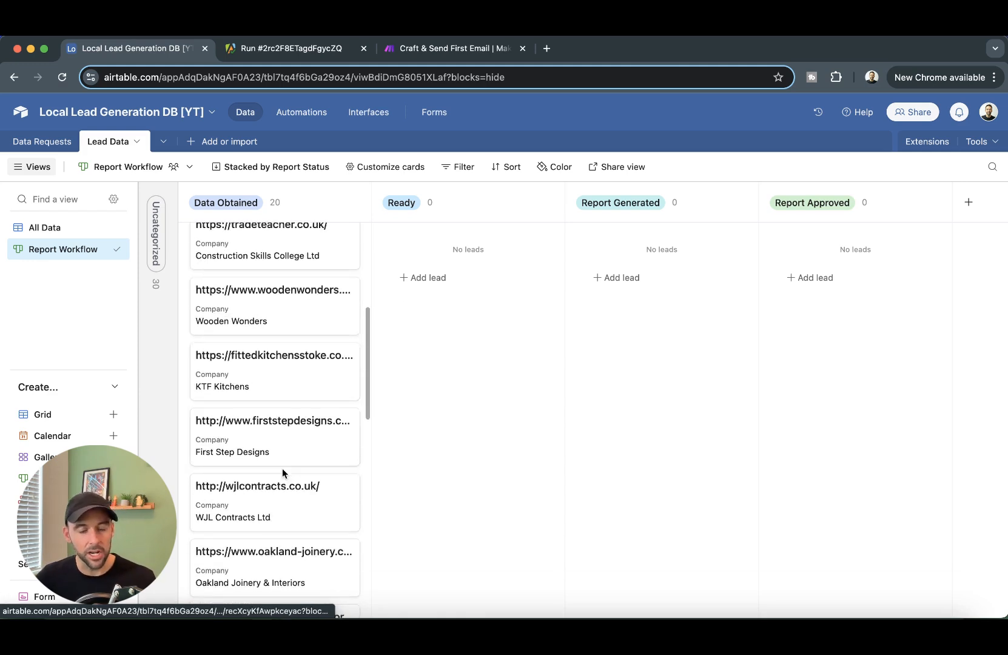
{"action": "scroll", "coordinate": [288, 457], "scroll_direction": "up", "scroll_amount": 10}
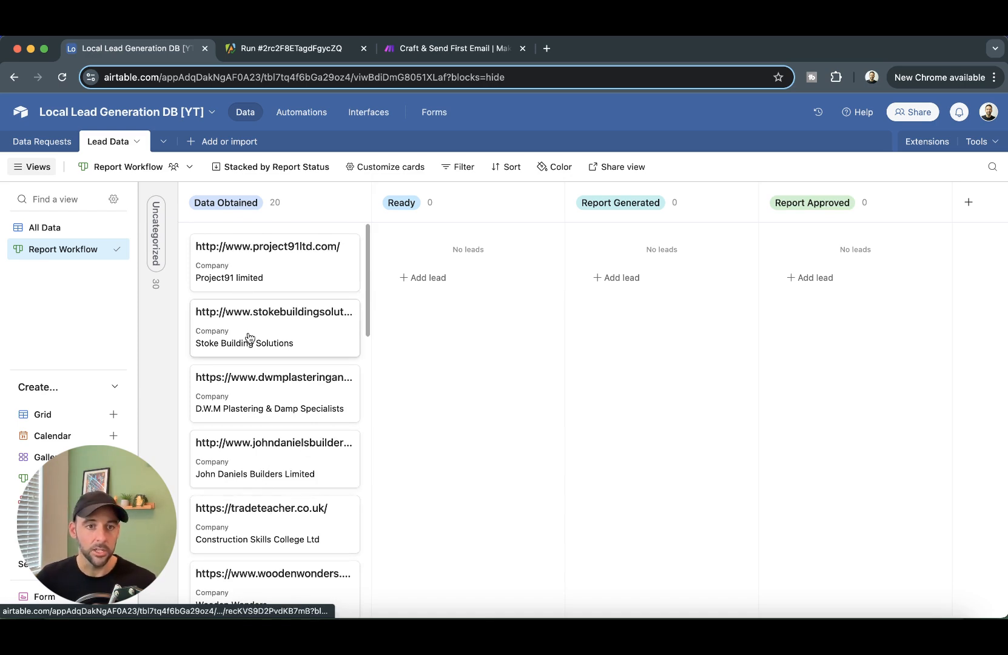
{"action": "scroll", "coordinate": [247, 337], "scroll_direction": "down", "scroll_amount": 1}
{"action": "scroll", "coordinate": [270, 304], "scroll_direction": "up", "scroll_amount": 1}
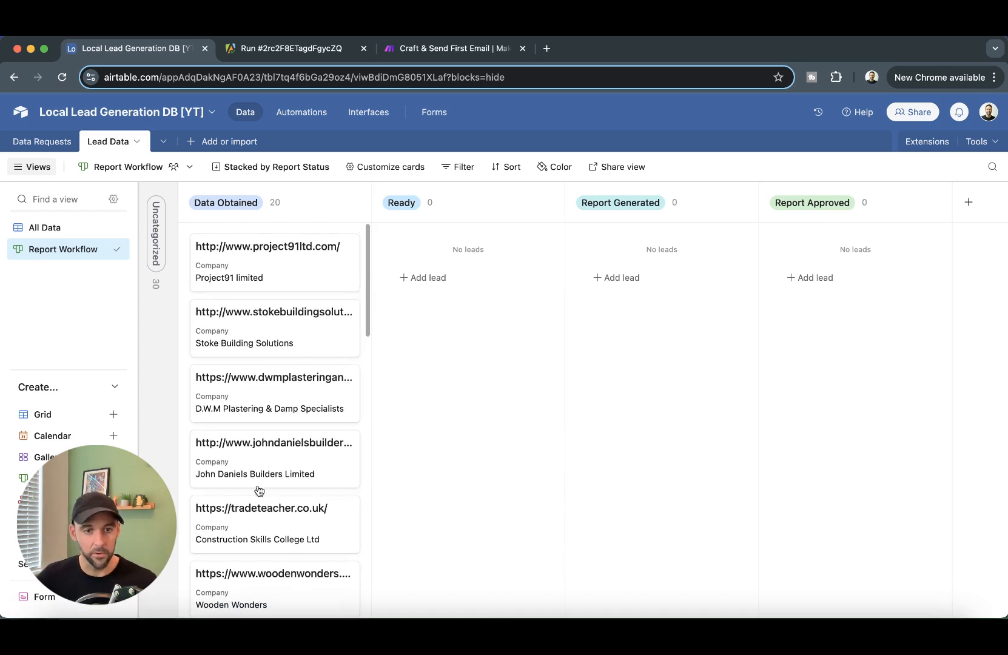
{"action": "scroll", "coordinate": [277, 563], "scroll_direction": "down", "scroll_amount": 15}
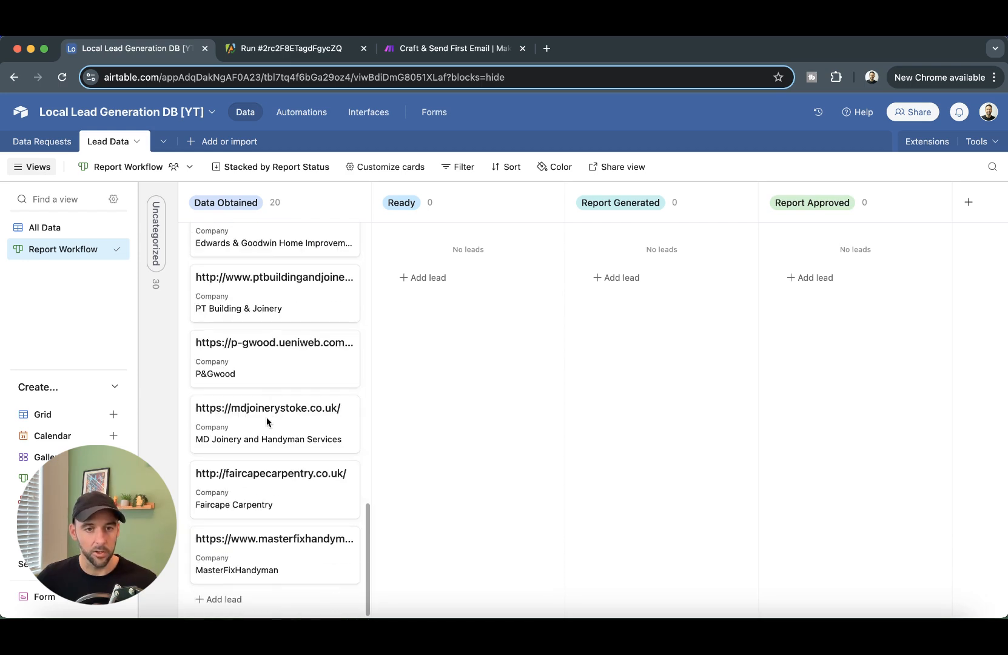
{"action": "scroll", "coordinate": [251, 495], "scroll_direction": "up", "scroll_amount": 15}
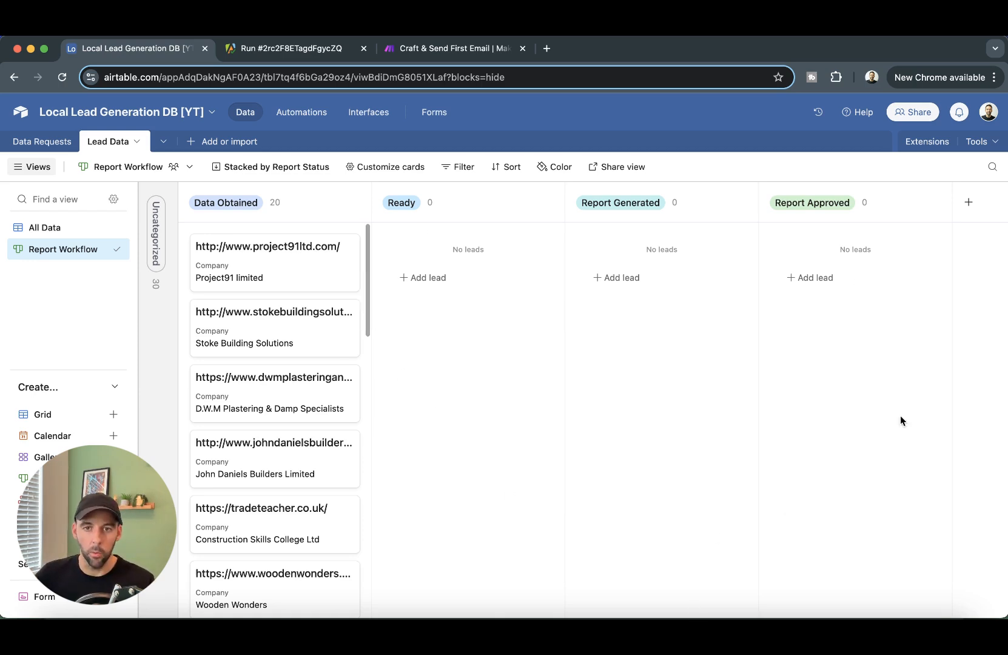
- Create a new Make scenario in the [YT] Local Business Lead Gen folder
{"action": "left_click", "coordinate": [62, 229]}
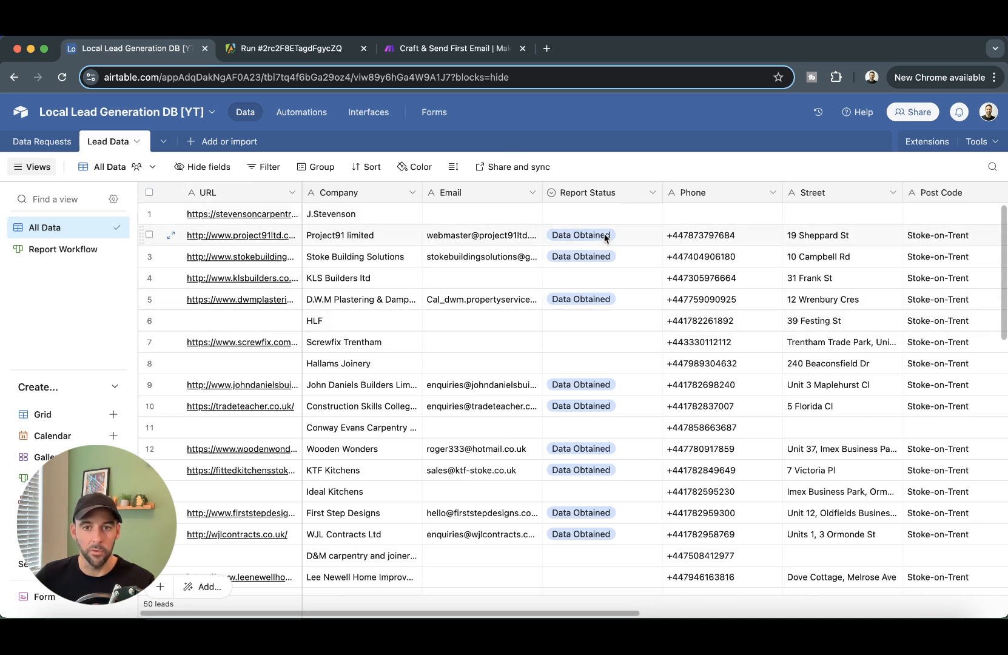
{"action": "left_click", "coordinate": [131, 275]}
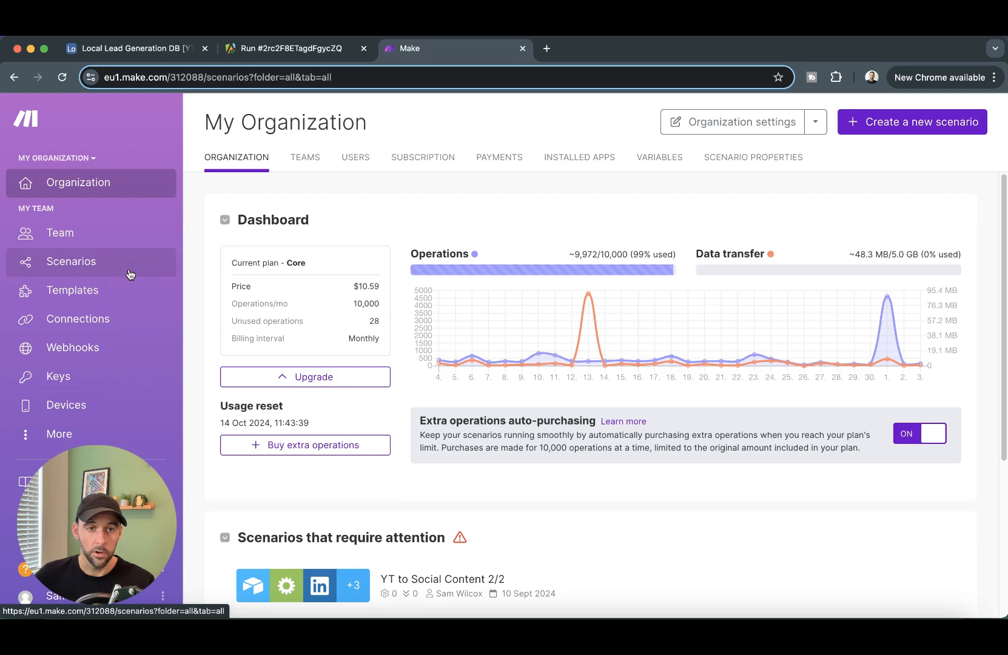
{"action": "left_click", "coordinate": [176, 263]}
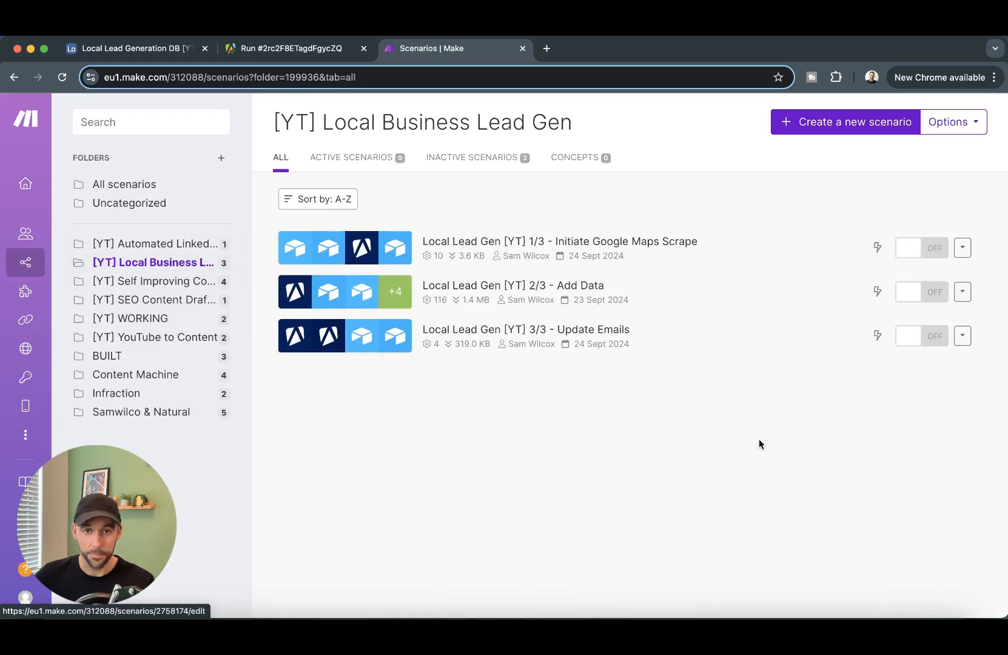
{"action": "left_click", "coordinate": [838, 129]}
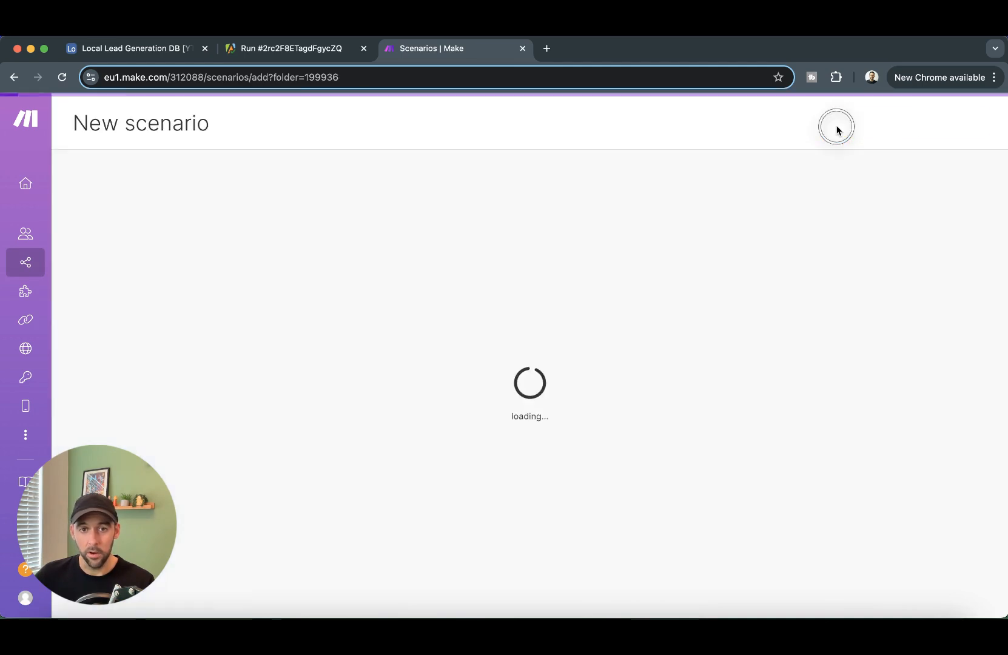
- Rename the scenario to 'Local Business Outreach 1/2 [YT] - Creating The Web Report'
{"action": "left_click", "coordinate": [150, 122]}
{"action": "double_click", "coordinate": [151, 122]}
{"action": "key", "text": "BackSpace"}
{"action": "key", "text": "BackSpace"}
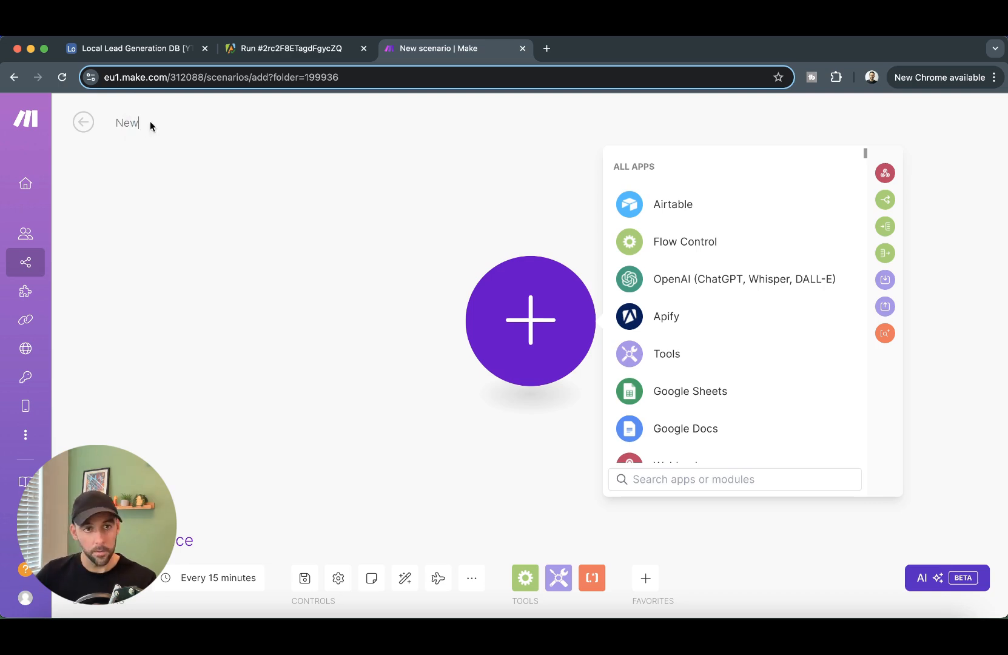
{"action": "type", "text": "Local"}
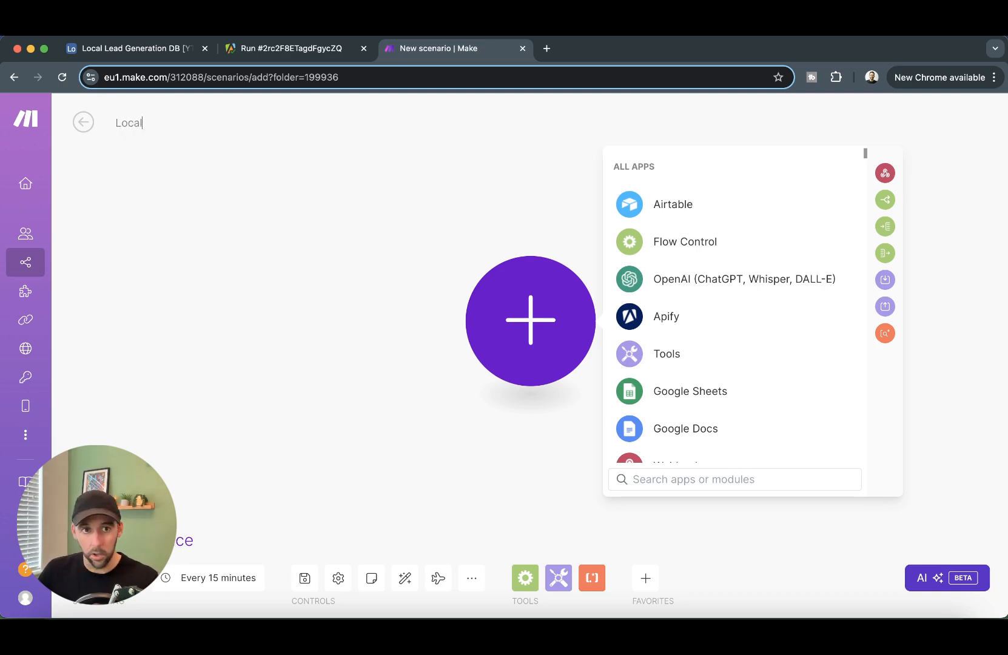
{"action": "type", "text": " Business Outreach"}
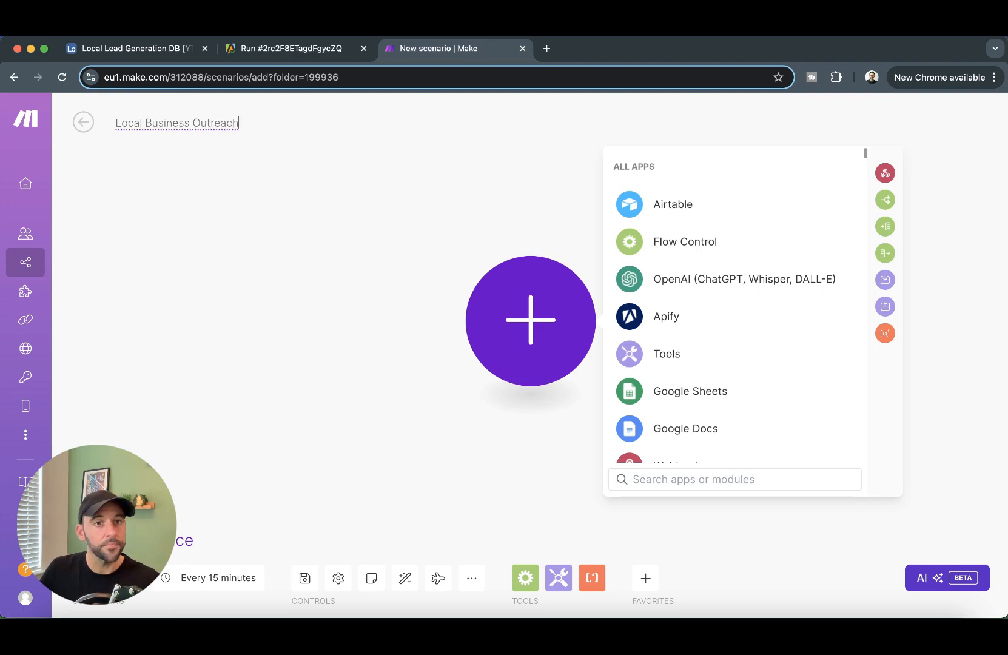
{"action": "type", "text": " 1/2 [YT]"}
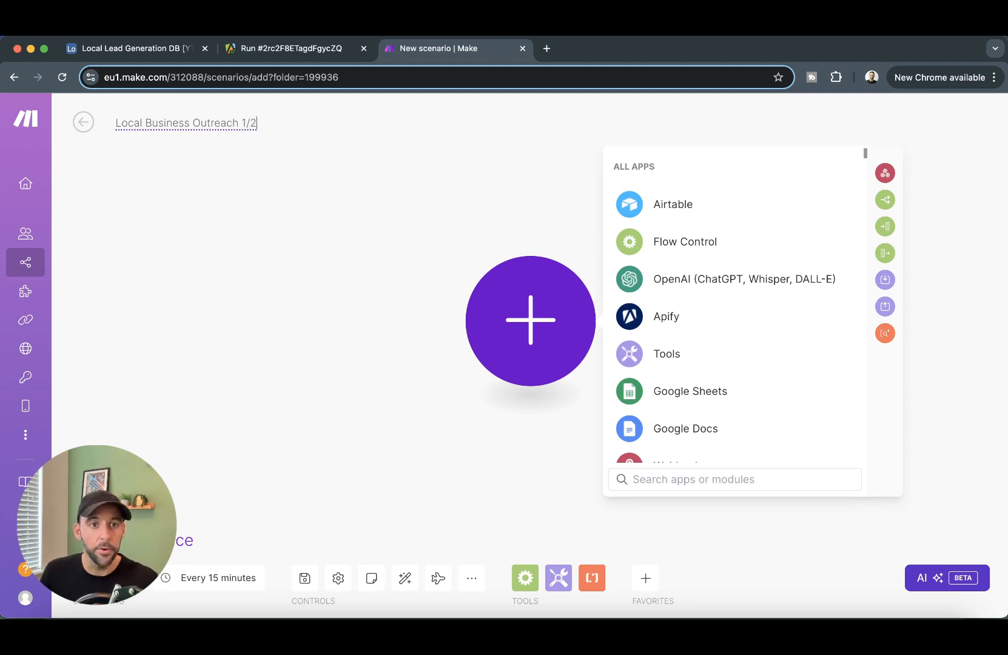
{"action": "type", "text": " - Creating The Web R"}
{"action": "type", "text": "eport"}
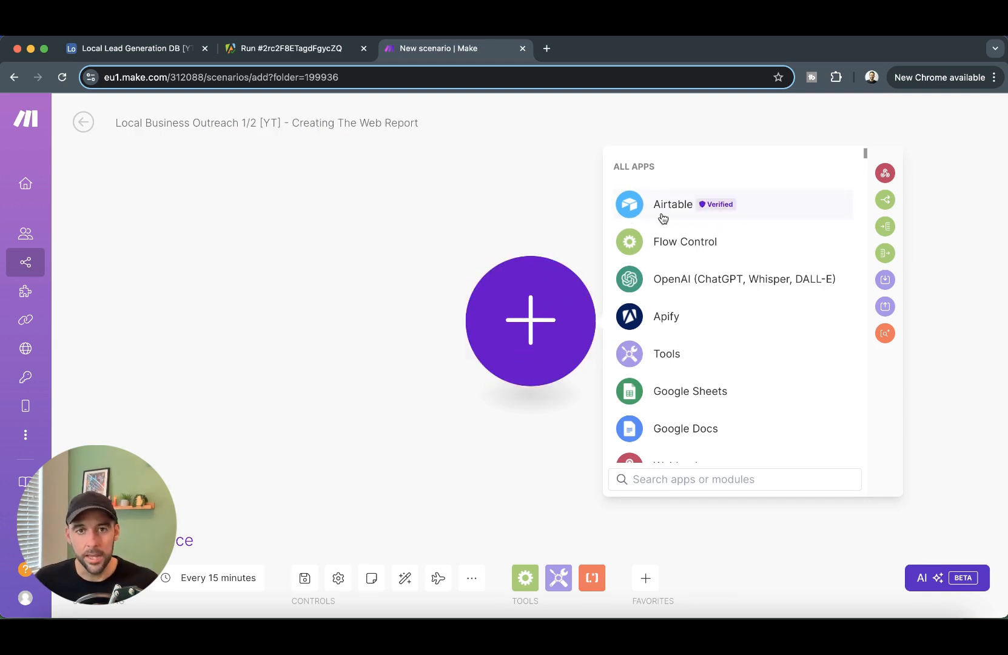
{"action": "left_click", "coordinate": [126, 48]}
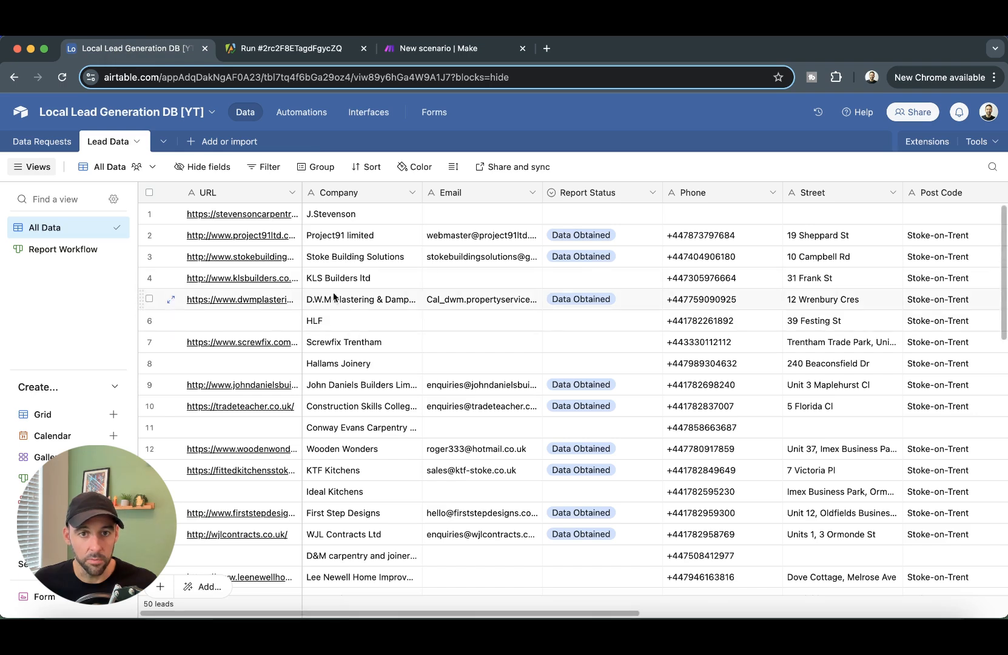
- On the Report Workflow board, drag test cards between Ready and Data Obtained, leaving Construction Skills College Ltd in Ready
{"action": "left_click", "coordinate": [588, 235]}
{"action": "left_click", "coordinate": [37, 250]}
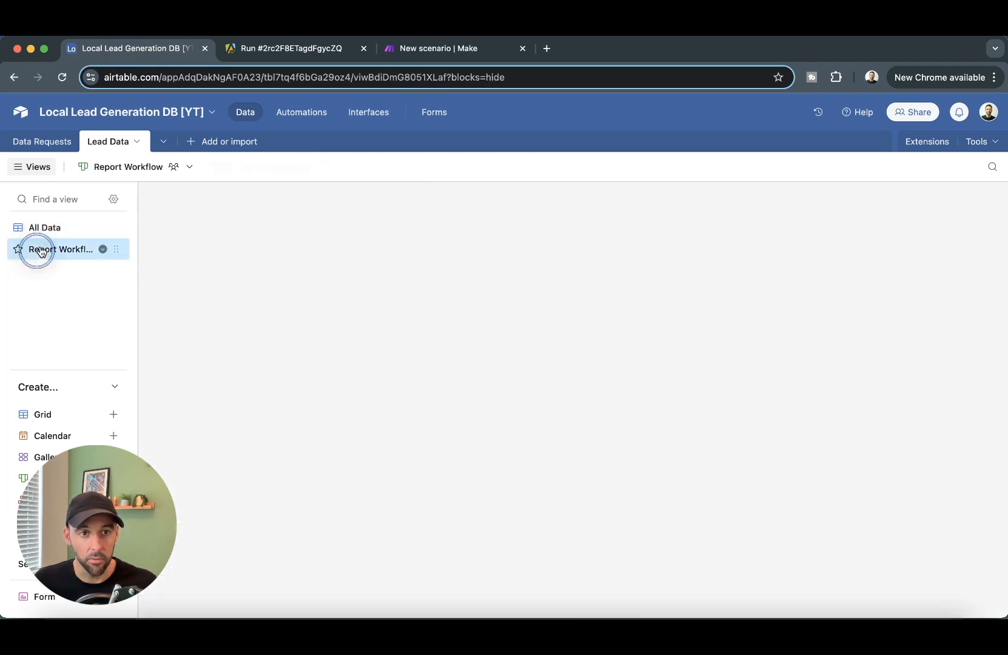
{"action": "left_click_drag", "start_coordinate": [277, 270], "coordinate": [457, 254]}
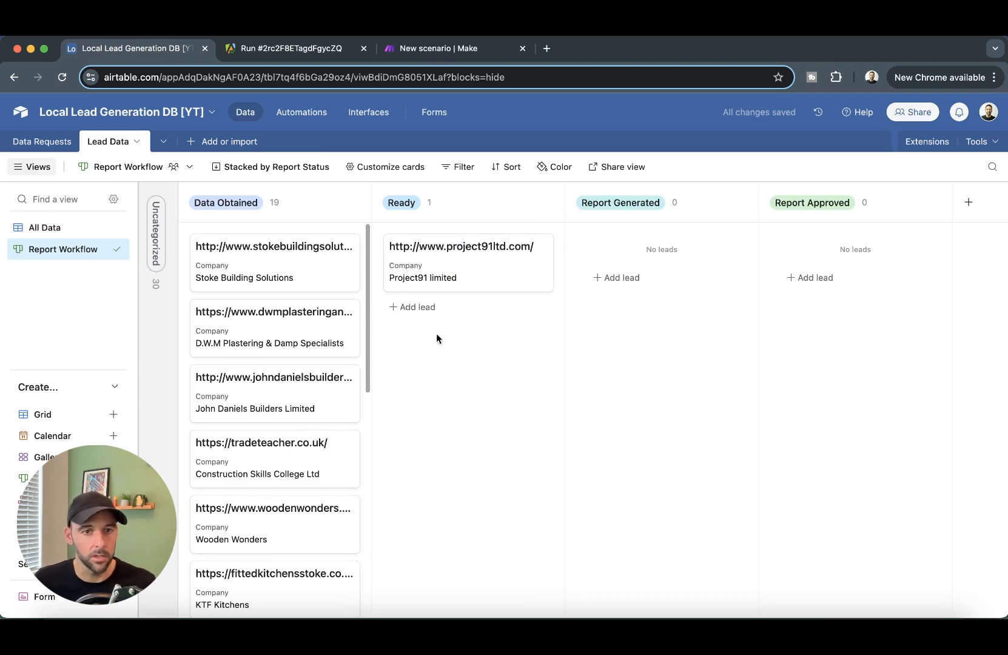
{"action": "left_click_drag", "start_coordinate": [267, 331], "coordinate": [428, 396]}
{"action": "left_click_drag", "start_coordinate": [273, 394], "coordinate": [419, 328]}
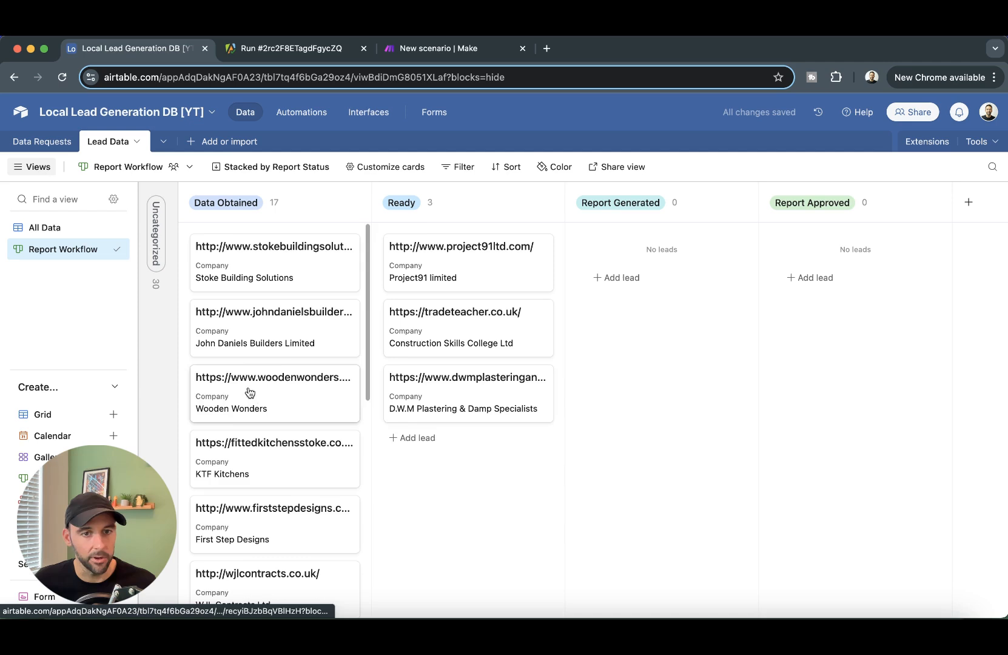
{"action": "left_click_drag", "start_coordinate": [253, 399], "coordinate": [467, 394]}
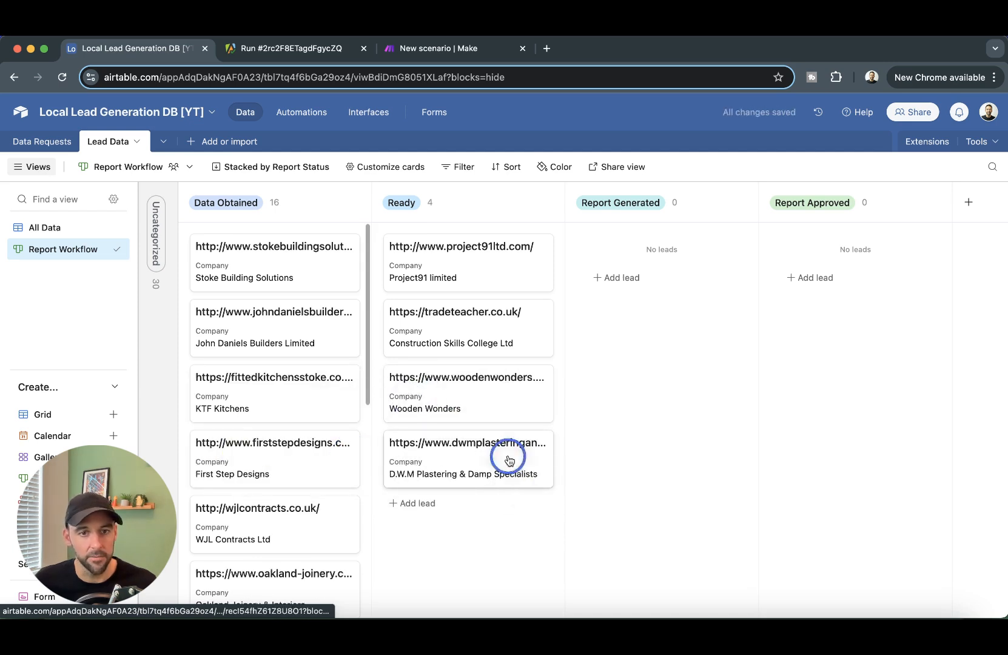
{"action": "left_click_drag", "start_coordinate": [509, 460], "coordinate": [275, 394]}
{"action": "left_click_drag", "start_coordinate": [479, 378], "coordinate": [292, 322]}
{"action": "left_click_drag", "start_coordinate": [491, 326], "coordinate": [470, 310]}
{"action": "left_click_drag", "start_coordinate": [473, 254], "coordinate": [315, 237]}
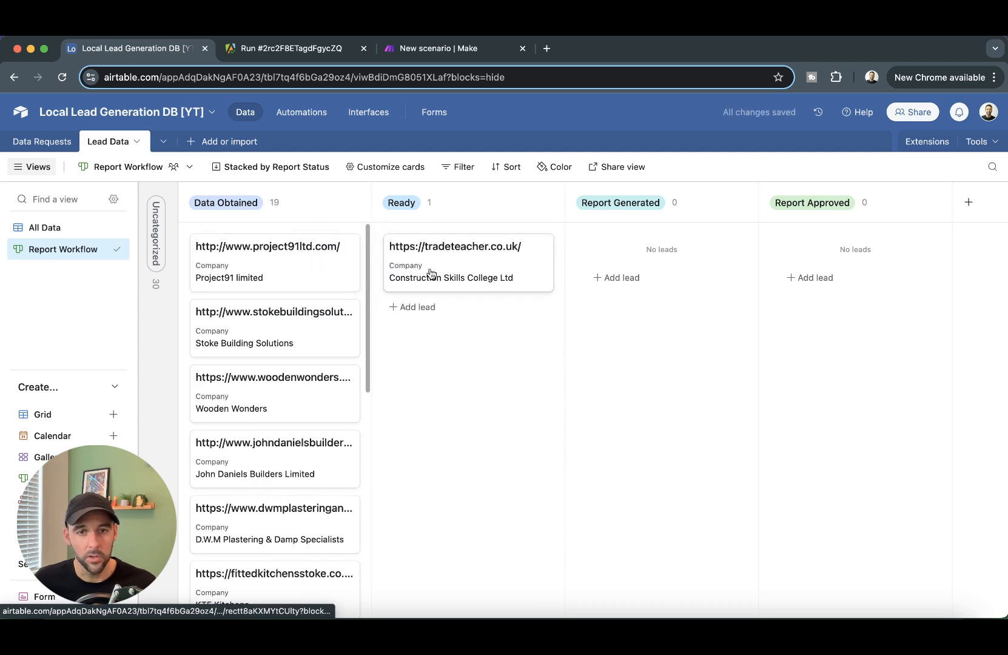
{"action": "left_click", "coordinate": [466, 56]}
- Add an Airtable Watch Records trigger using the Local Lead Generation DB [YT] base's Lead Data table
{"action": "left_click", "coordinate": [685, 204]}
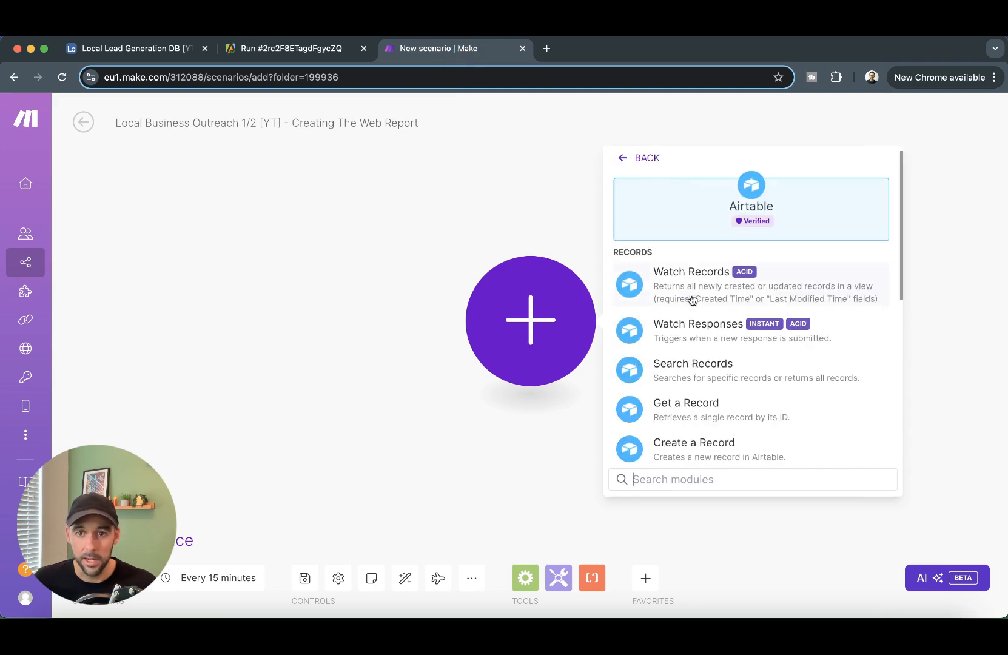
{"action": "left_click", "coordinate": [722, 291]}
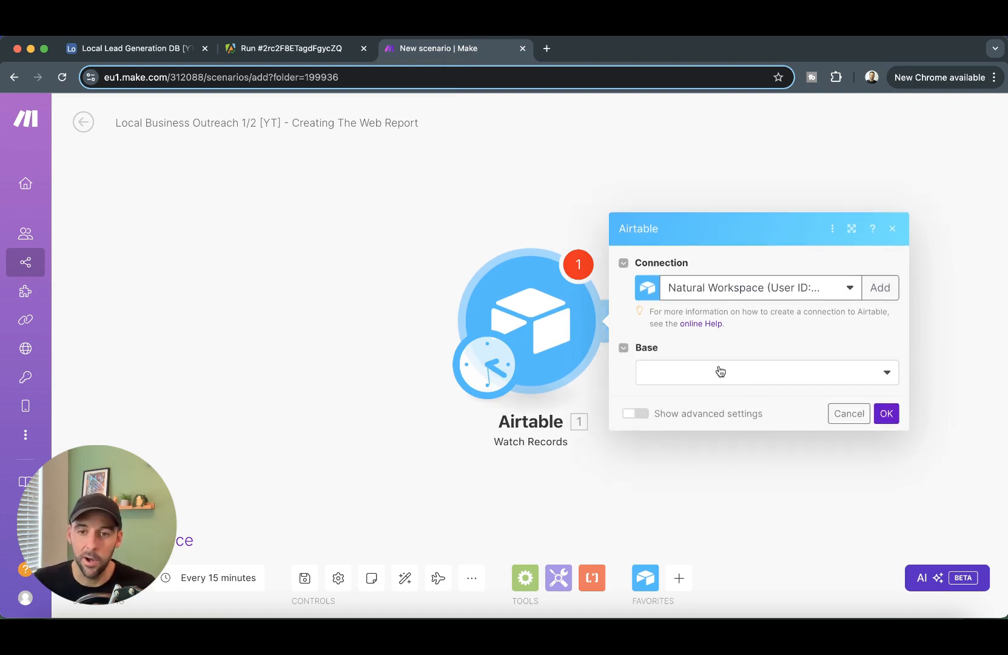
{"action": "left_click", "coordinate": [718, 372]}
{"action": "scroll", "coordinate": [754, 426], "scroll_direction": "down", "scroll_amount": 5}
{"action": "left_click", "coordinate": [763, 596]}
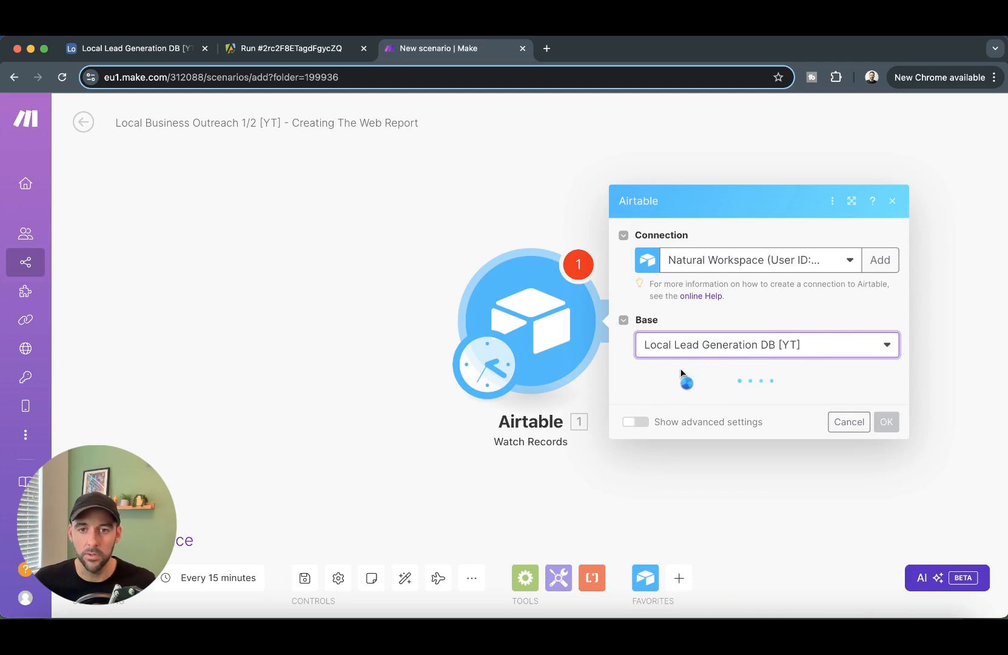
{"action": "left_click", "coordinate": [736, 396]}
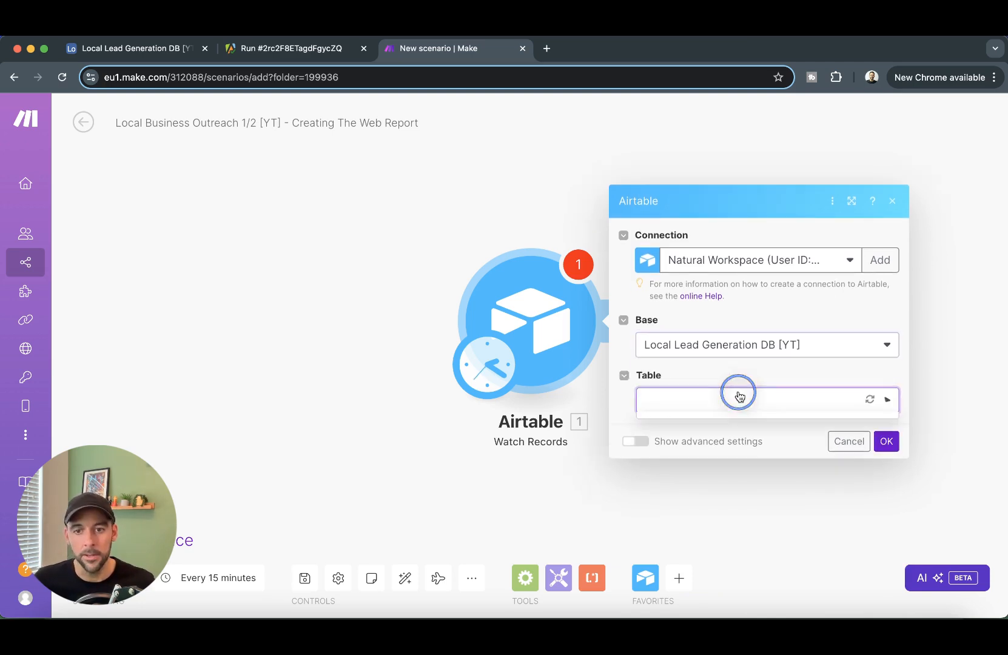
{"action": "left_click", "coordinate": [705, 449]}
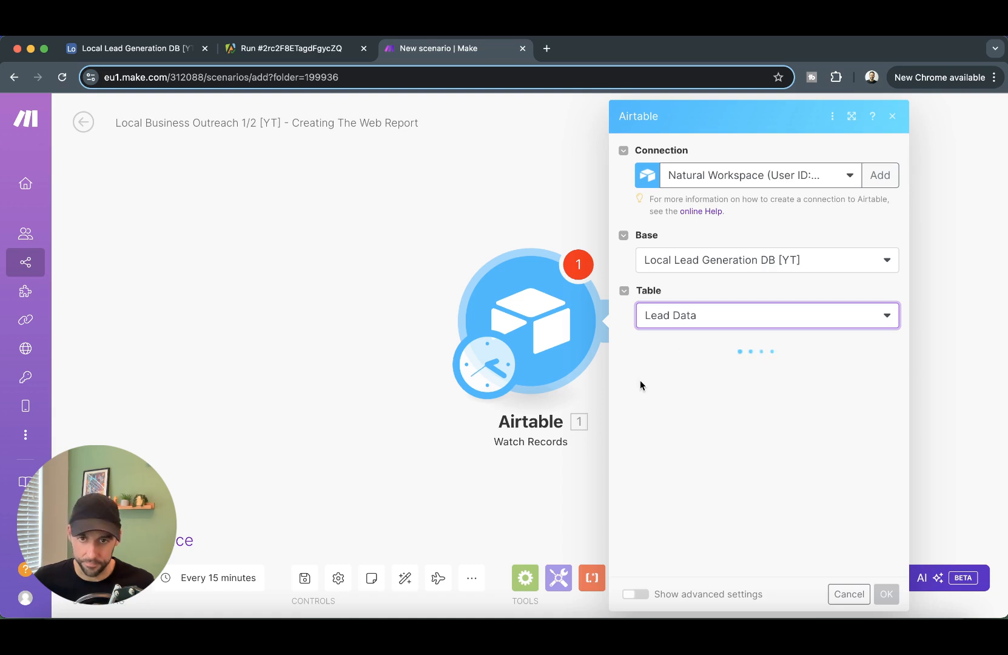
{"action": "left_click", "coordinate": [757, 391]}
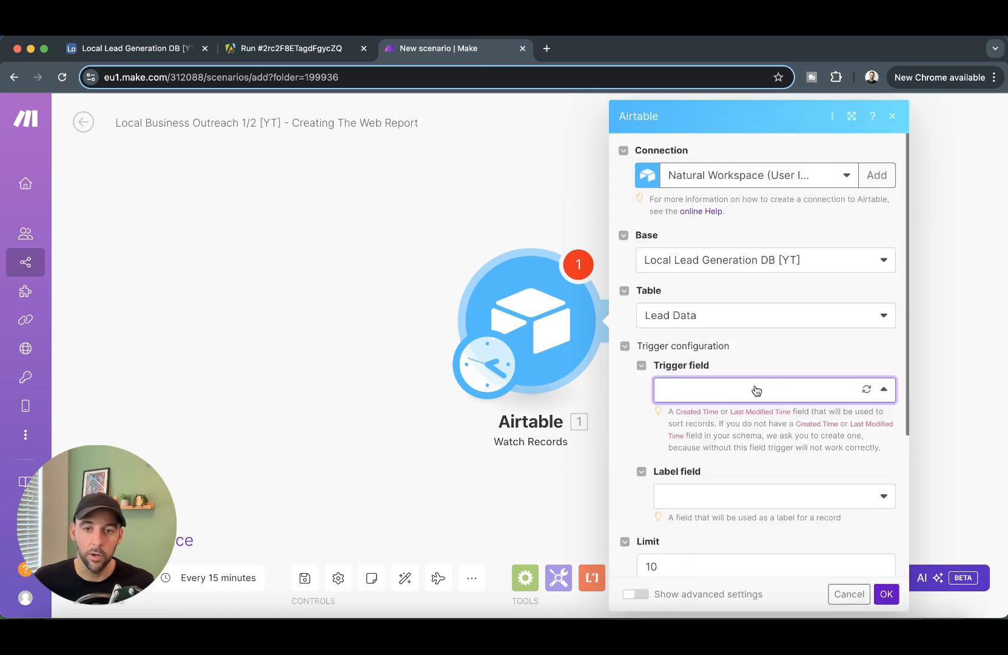
{"action": "left_click", "coordinate": [136, 48]}
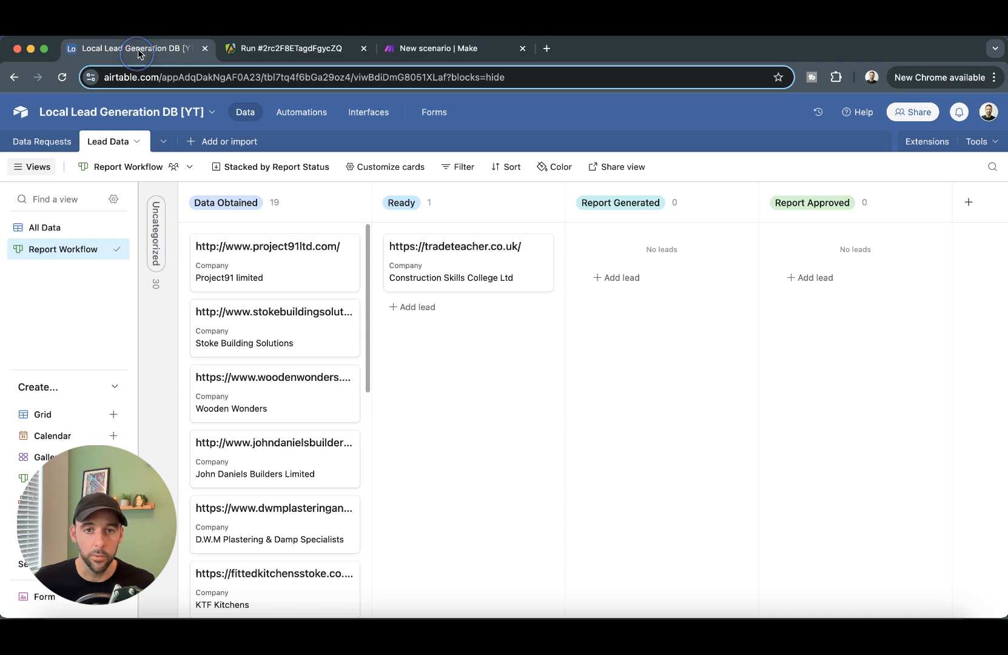
- Add a 'Last Modified' field of type last modified time to Lead Data, then hide it from All Data
{"action": "left_click", "coordinate": [79, 229]}
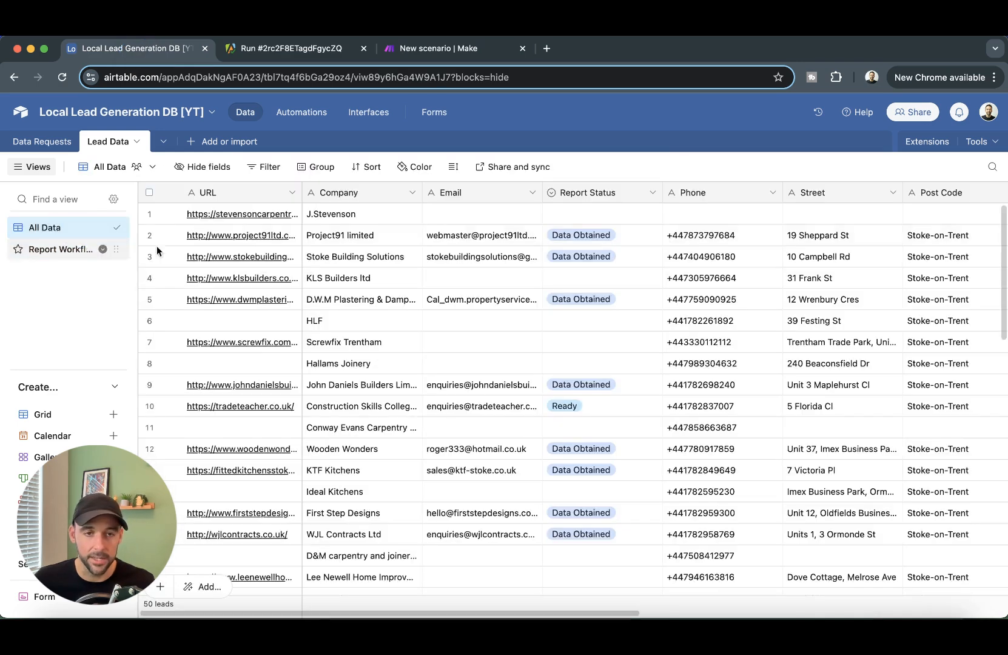
{"action": "right_click", "coordinate": [929, 193]}
{"action": "left_click", "coordinate": [841, 162]}
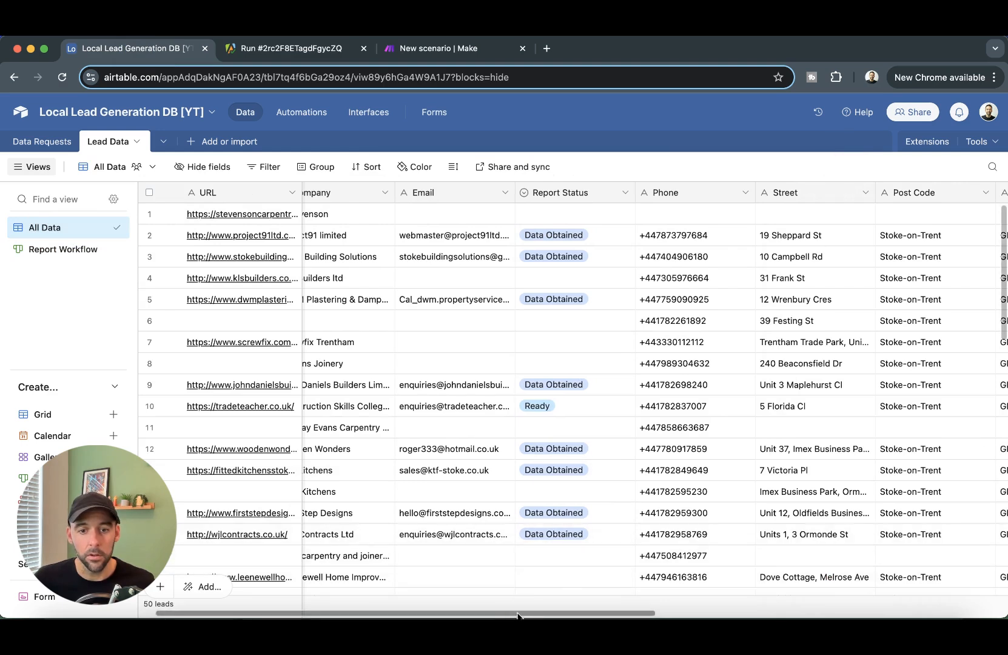
{"action": "left_click_drag", "start_coordinate": [520, 615], "coordinate": [899, 602]}
{"action": "left_click", "coordinate": [925, 193]}
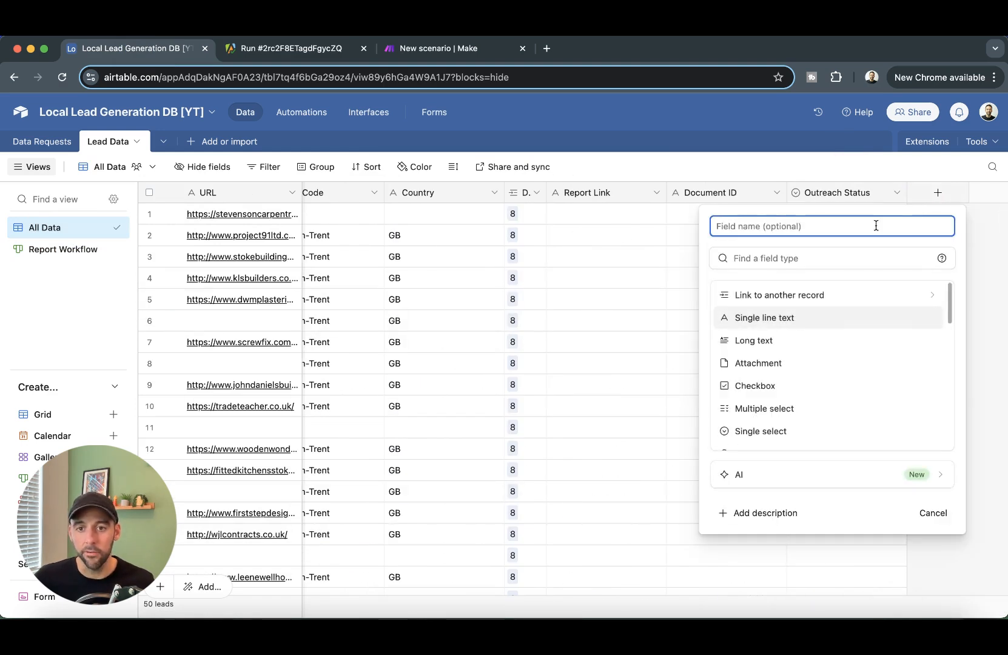
{"action": "type", "text": "LAst Modi"}
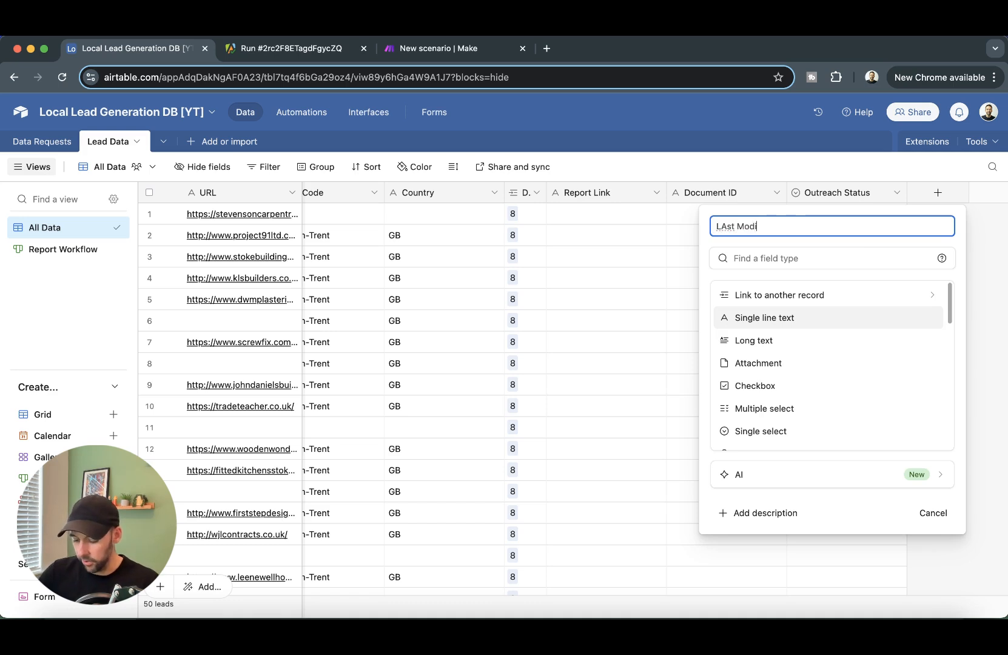
{"action": "type", "text": "fied"}
{"action": "key", "text": "super+BackSpace"}
{"action": "type", "text": "Last Modi"}
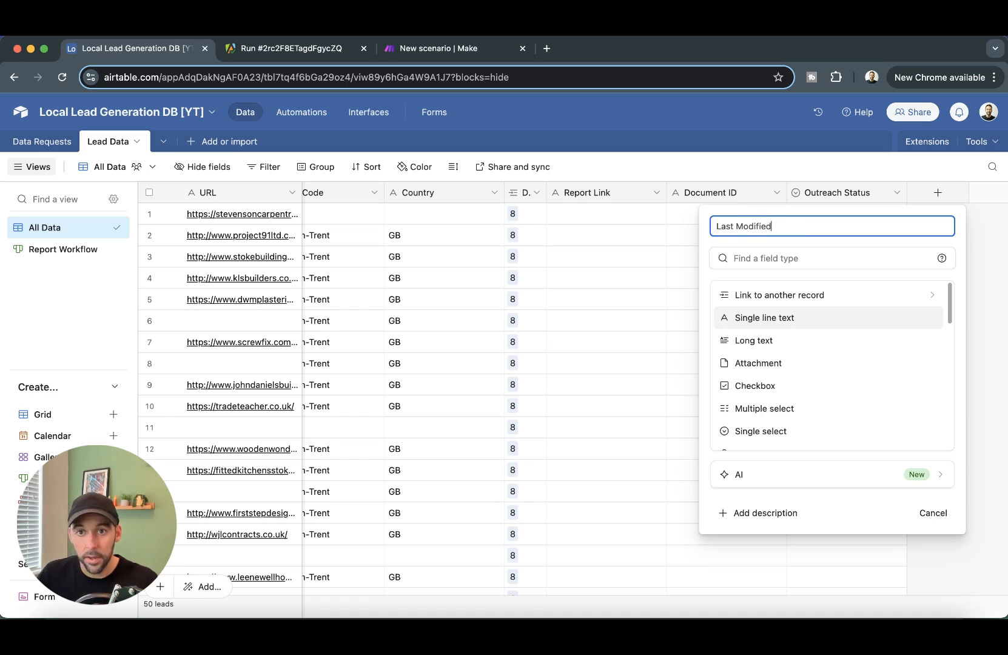
{"action": "scroll", "coordinate": [823, 323], "scroll_direction": "down", "scroll_amount": 10}
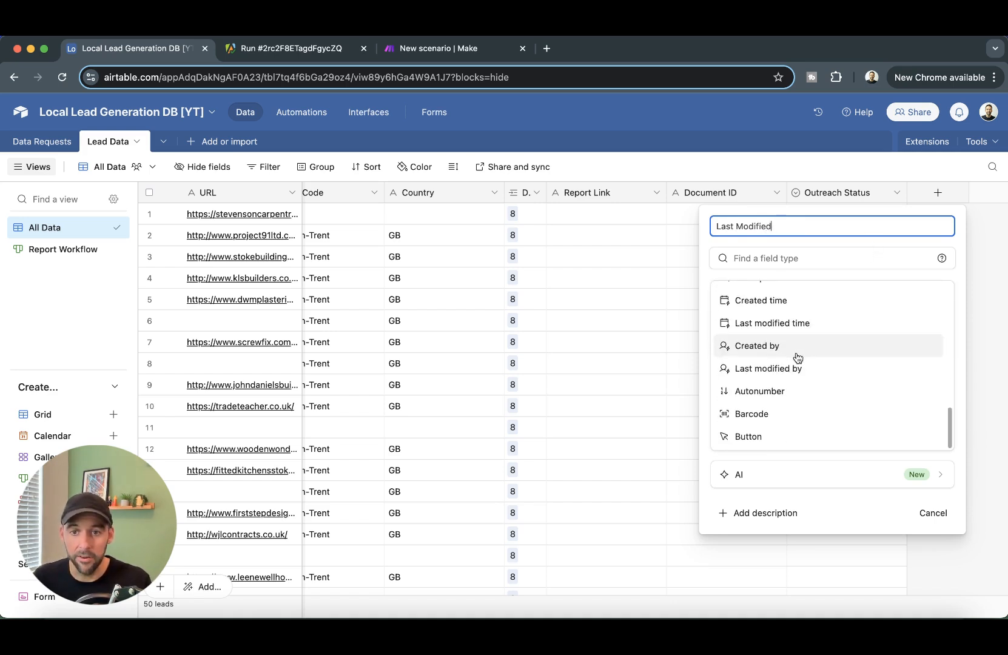
{"action": "left_click", "coordinate": [783, 323]}
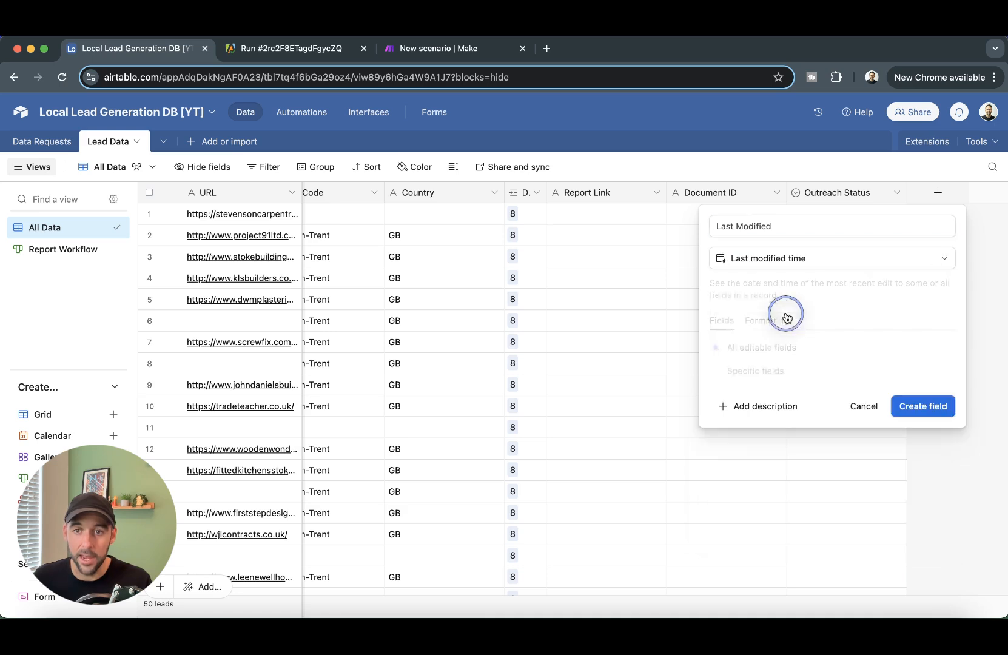
{"action": "left_click", "coordinate": [910, 407]}
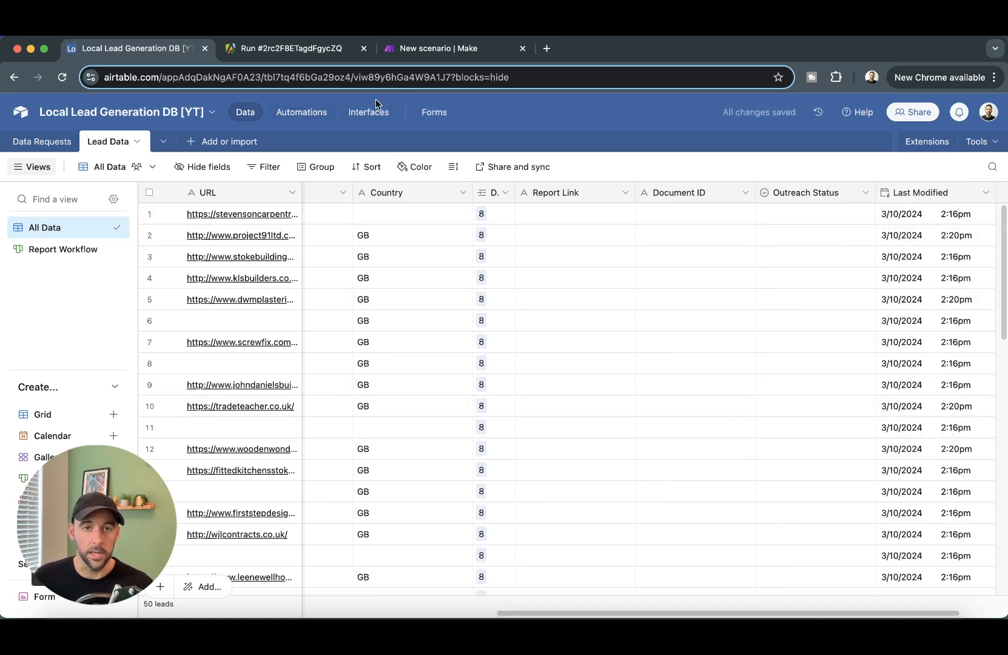
{"action": "right_click", "coordinate": [920, 190]}
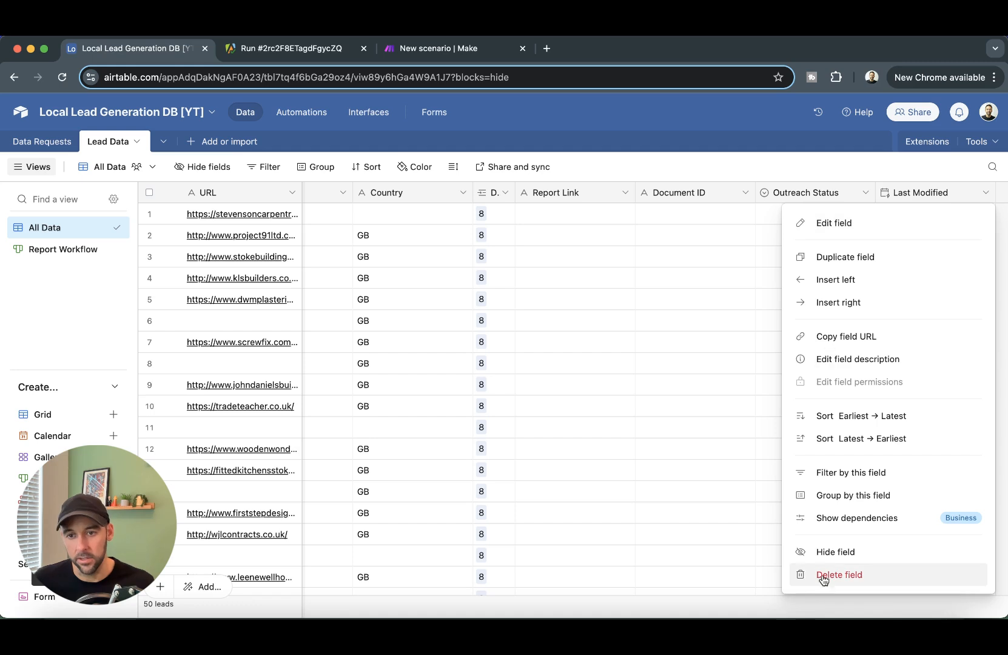
{"action": "left_click", "coordinate": [827, 552]}
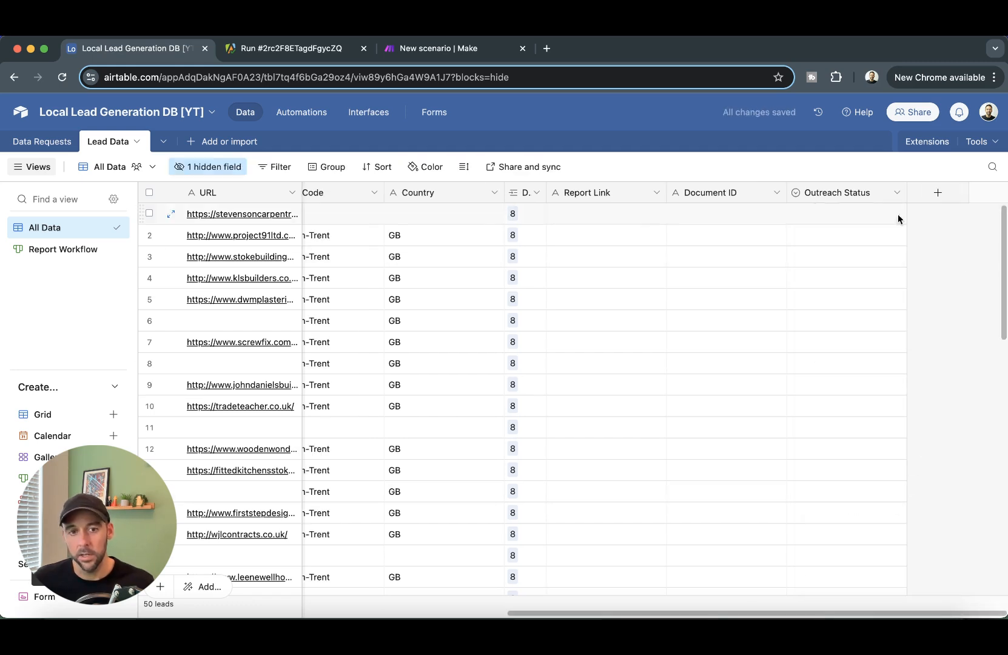
- Set the Watch Records trigger field to Last Modified and the label field to Company
{"action": "left_click", "coordinate": [455, 55]}
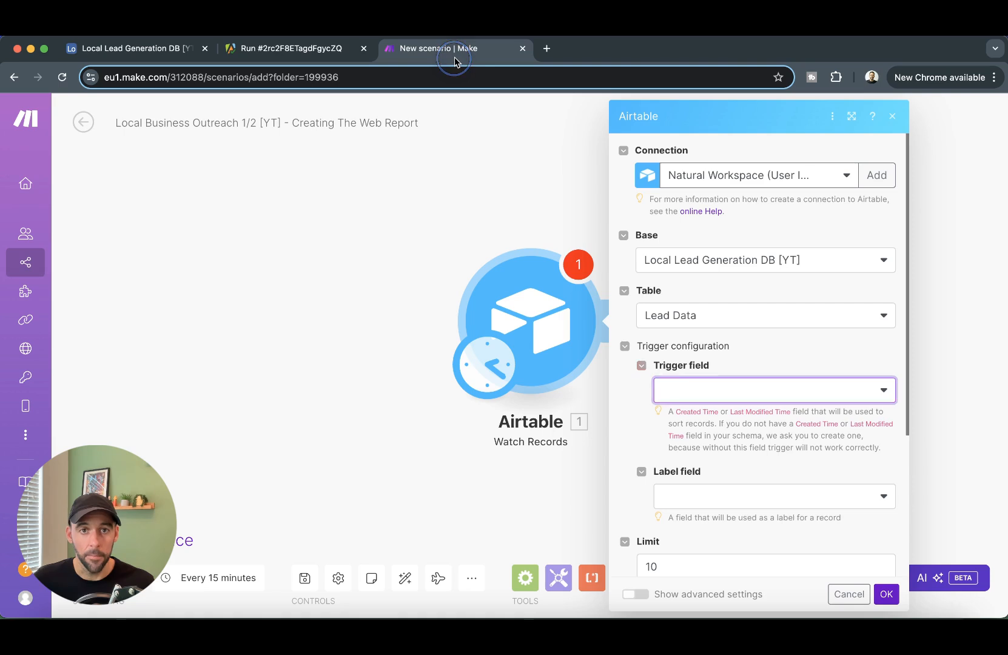
{"action": "left_click", "coordinate": [732, 402]}
{"action": "left_click", "coordinate": [866, 389]}
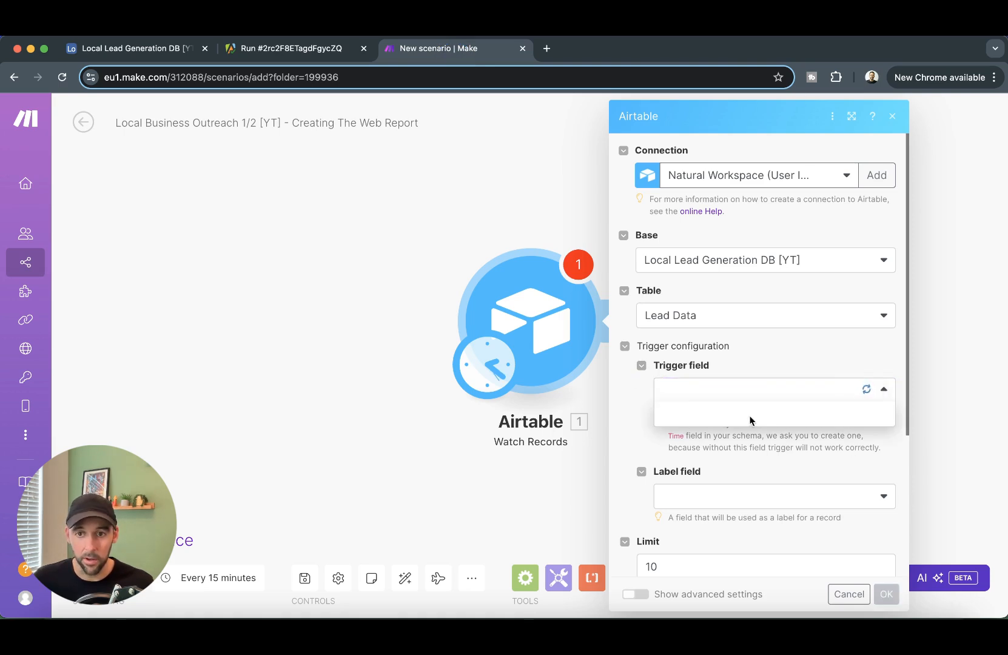
{"action": "left_click", "coordinate": [679, 415]}
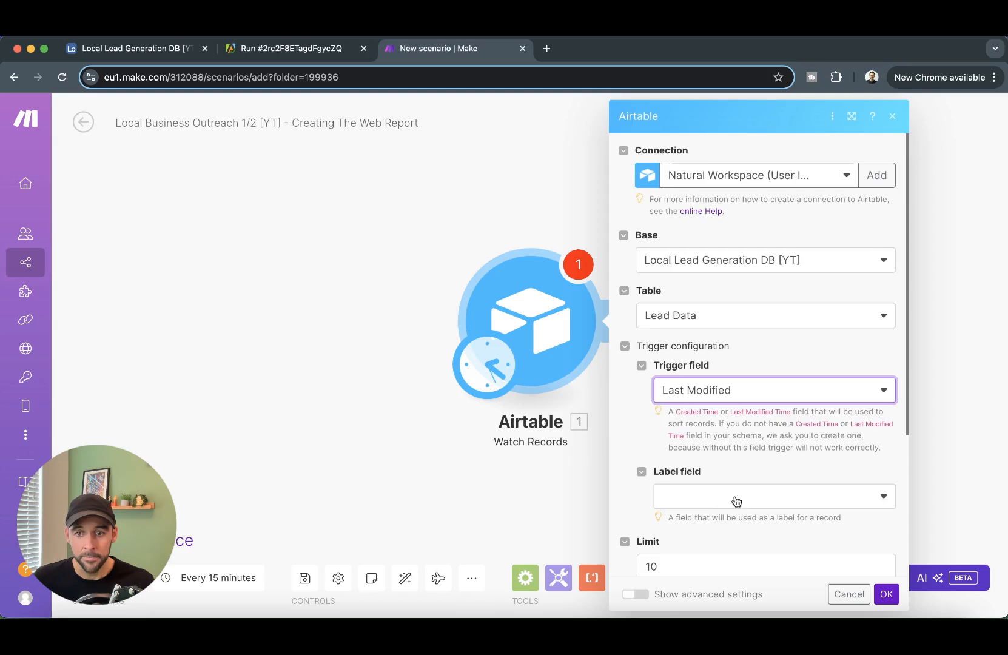
{"action": "scroll", "coordinate": [734, 473], "scroll_direction": "down", "scroll_amount": 3}
{"action": "left_click", "coordinate": [759, 371]}
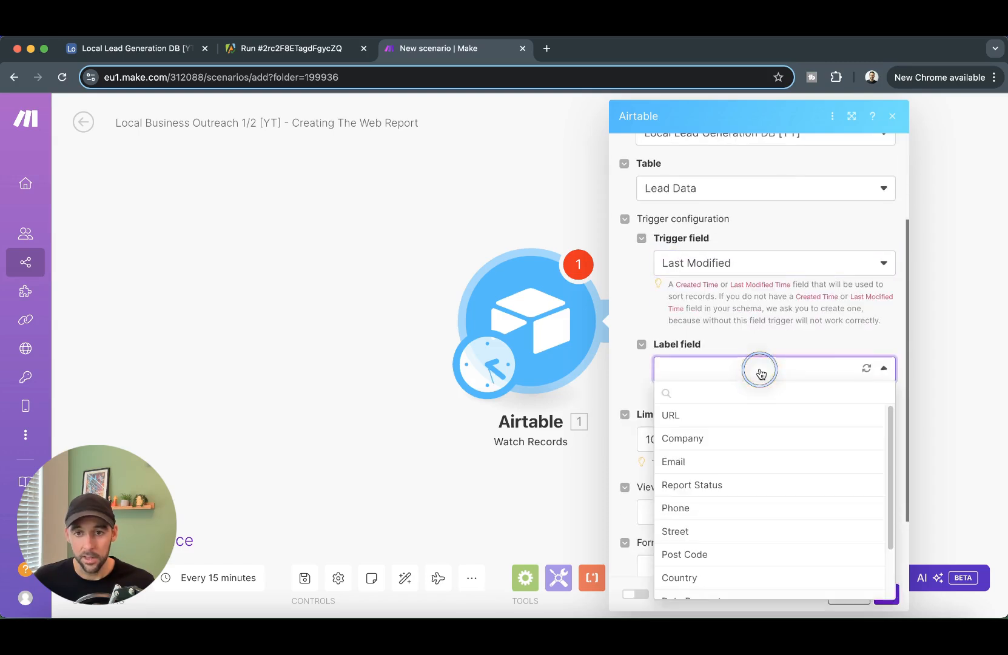
{"action": "left_click", "coordinate": [717, 441]}
- Set the record limit to 100 and start the formula {Report Status}="Ready"
{"action": "scroll", "coordinate": [623, 371], "scroll_direction": "down", "scroll_amount": 2}
{"action": "left_click", "coordinate": [688, 364]}
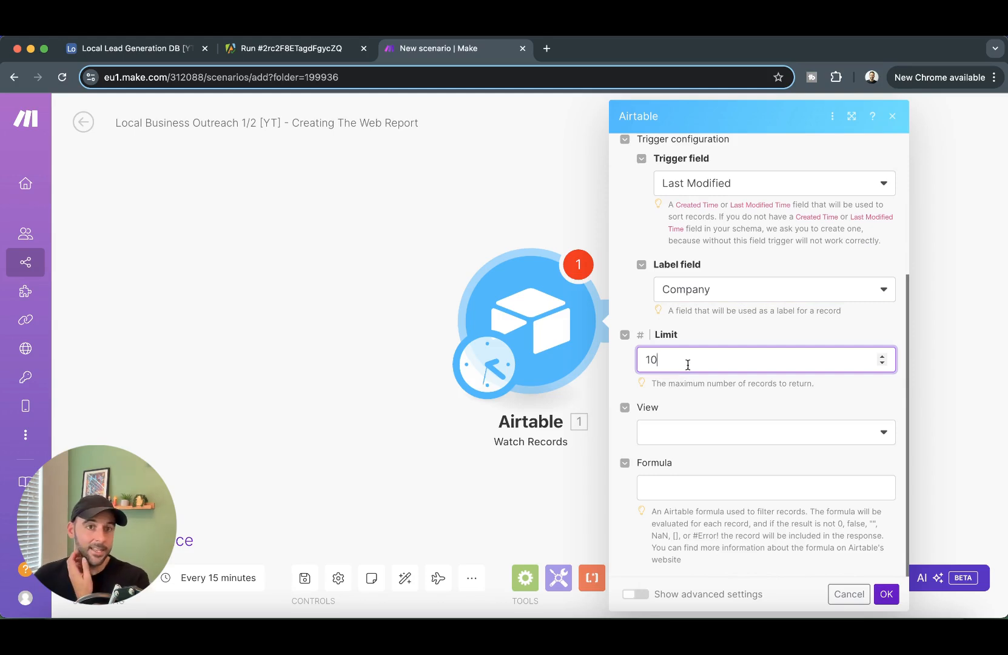
{"action": "key", "text": "BackSpace"}
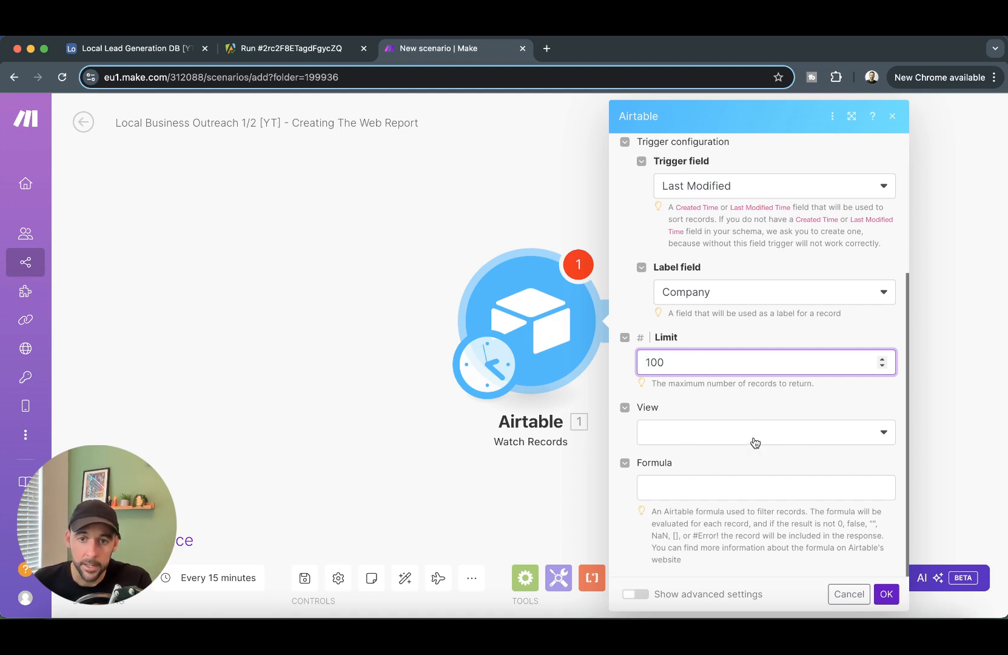
{"action": "left_click", "coordinate": [788, 483]}
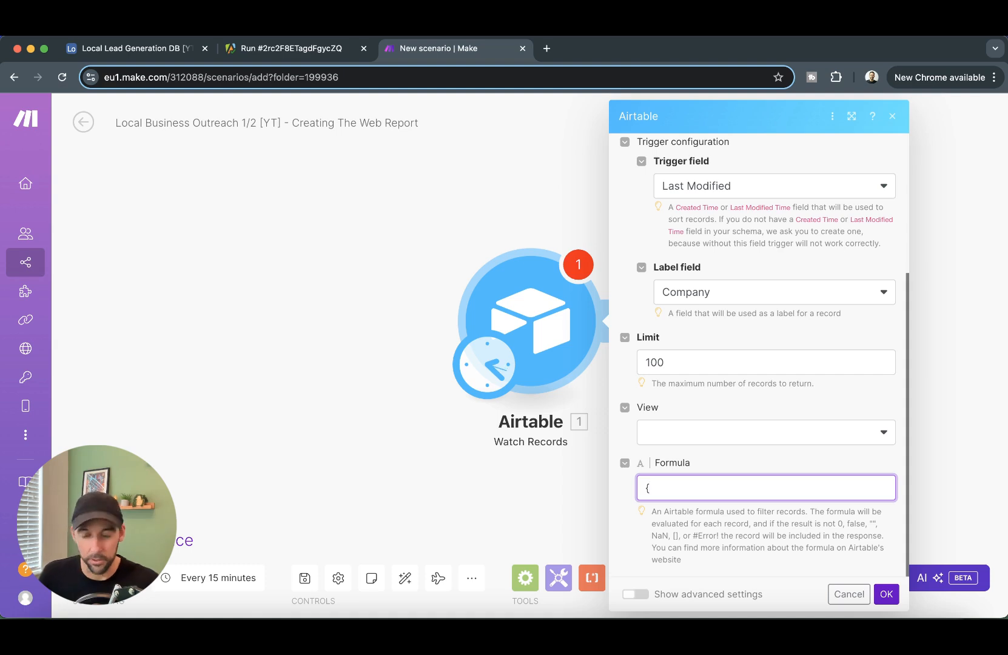
{"action": "type", "text": "Epor"}
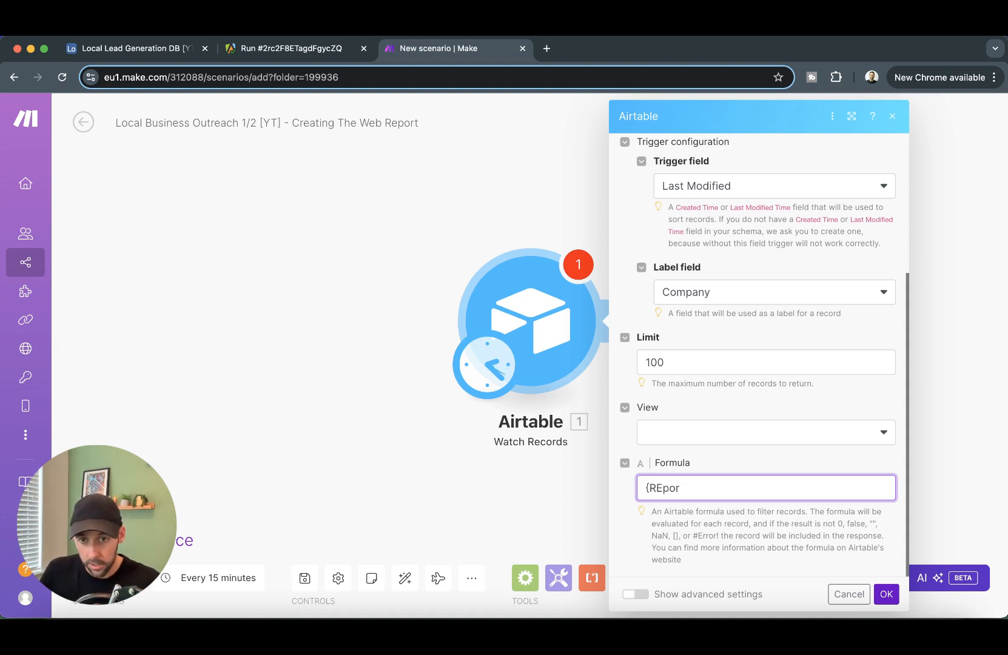
{"action": "type", "text": "t Status}=\"Ready"}
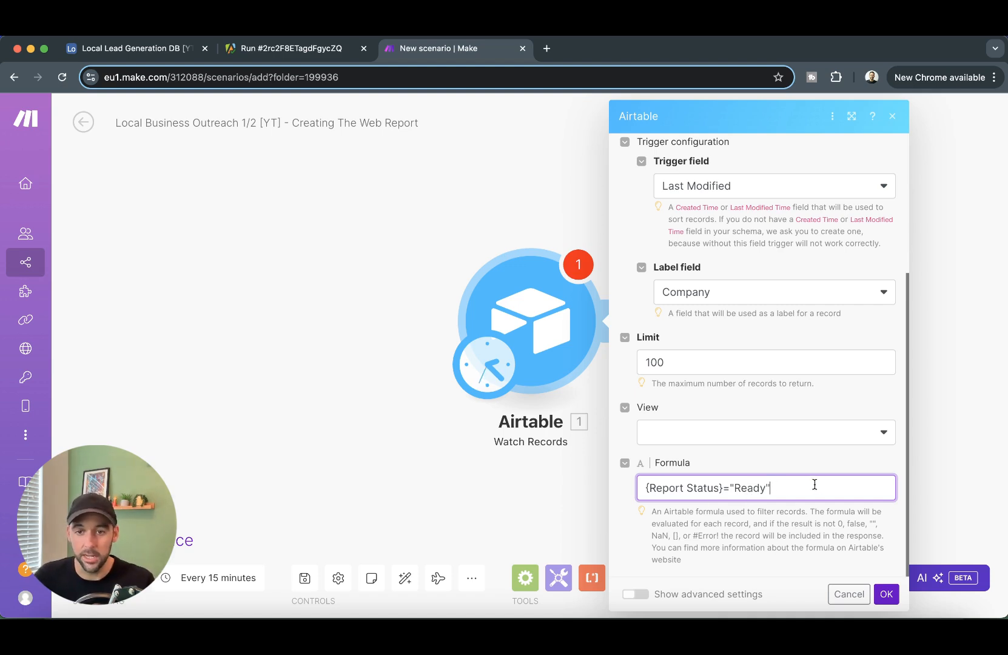
- Save the trigger settings and start it manually from the Ready lead, Construction Skills College Ltd
{"action": "left_click", "coordinate": [886, 594]}
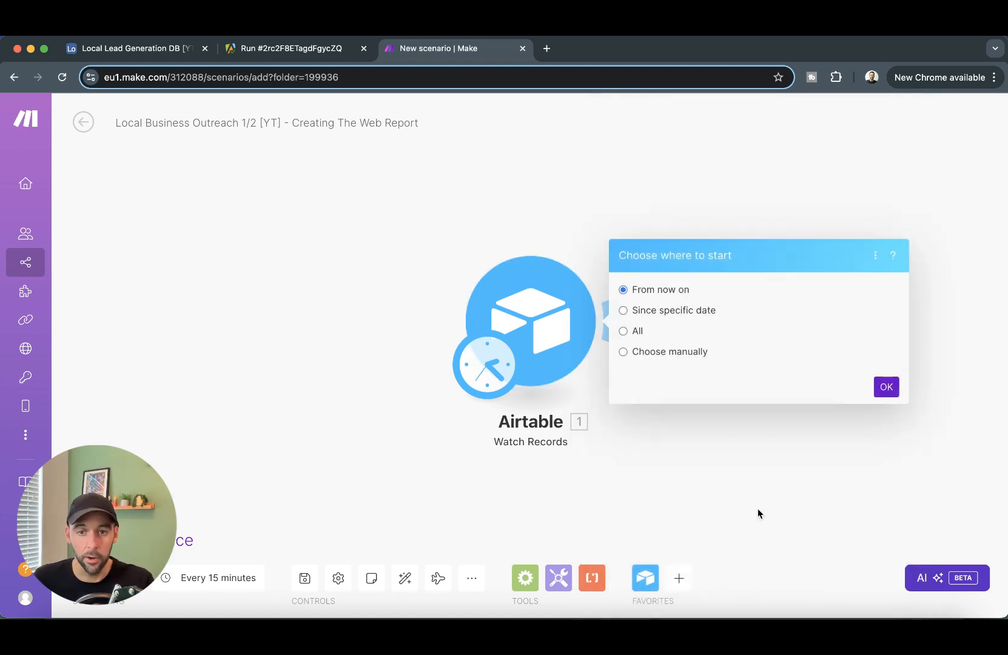
{"action": "left_click", "coordinate": [143, 48]}
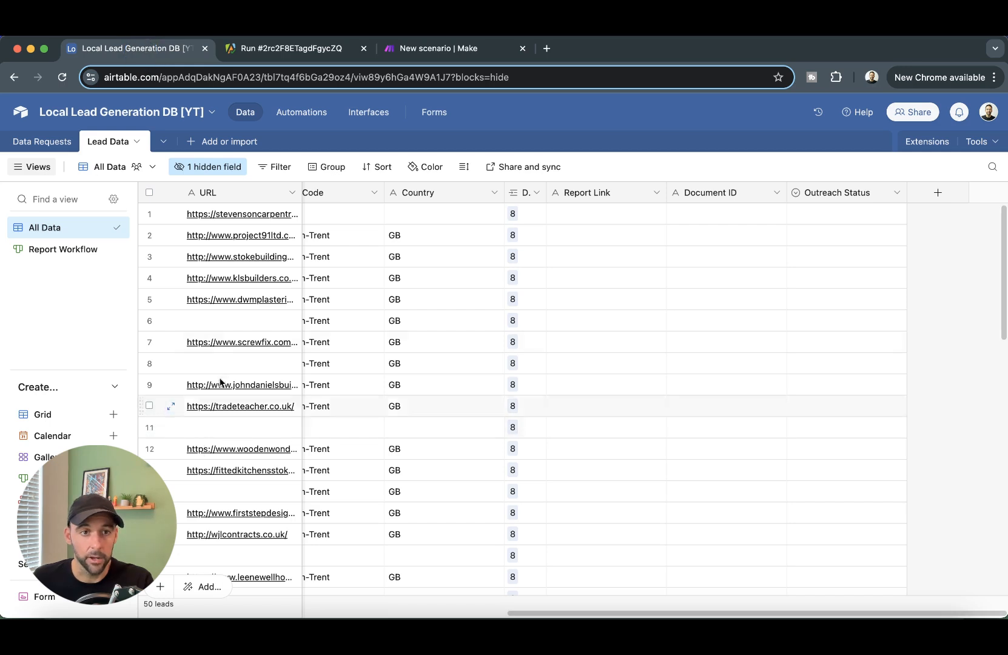
{"action": "left_click", "coordinate": [61, 250]}
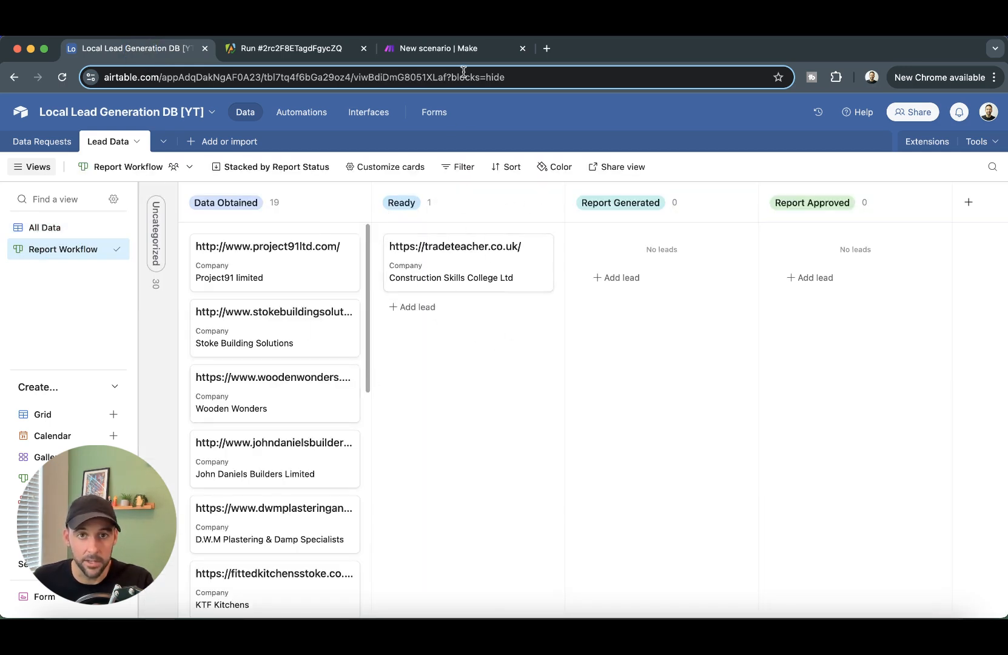
{"action": "left_click", "coordinate": [460, 53]}
{"action": "left_click", "coordinate": [678, 353]}
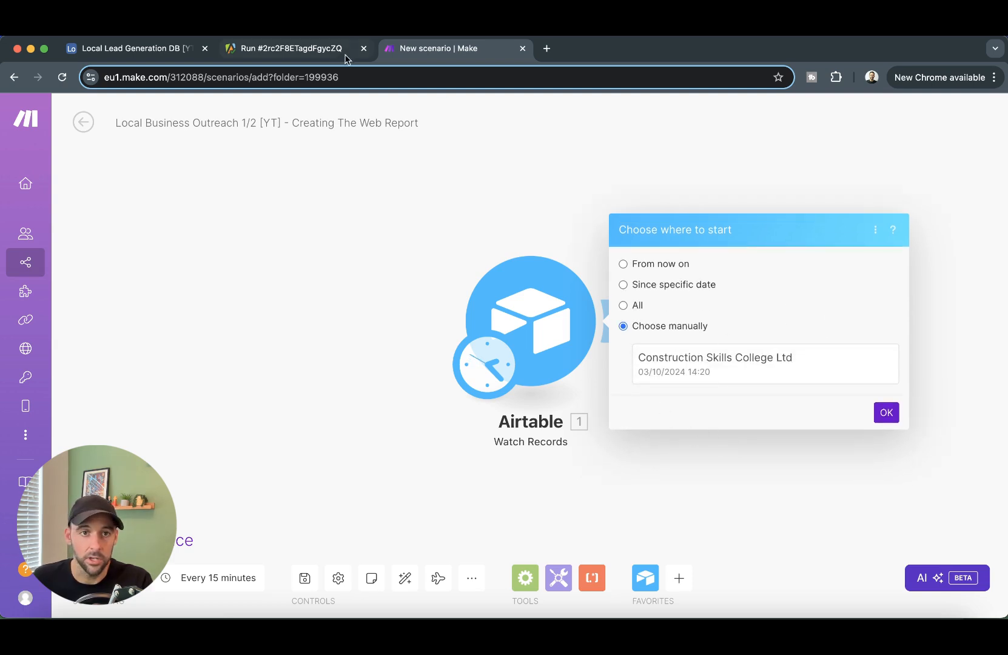
{"action": "left_click", "coordinate": [135, 53]}
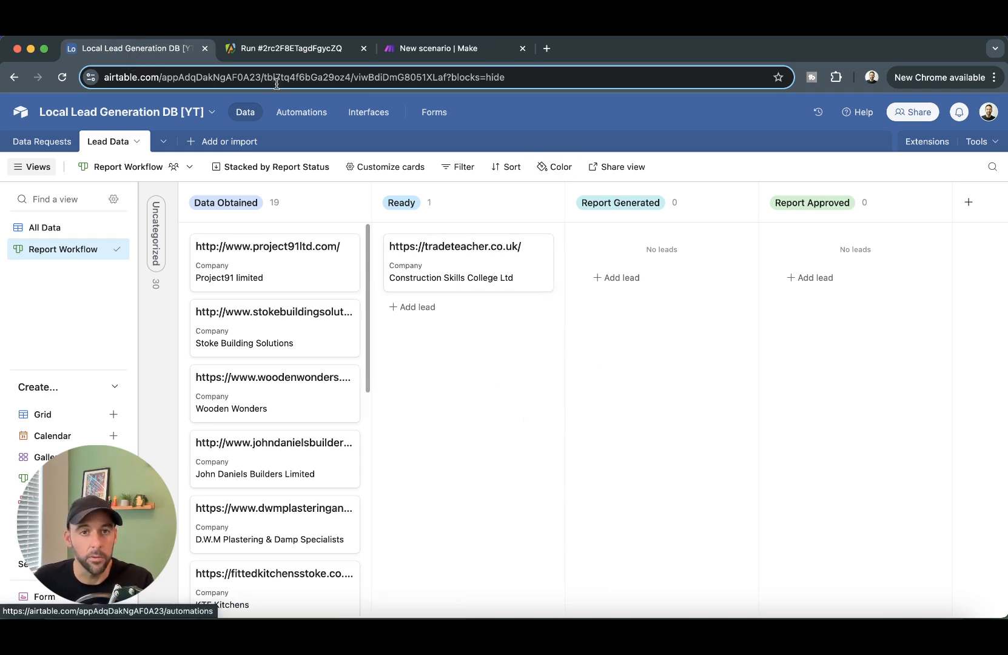
{"action": "left_click", "coordinate": [408, 54]}
{"action": "left_click", "coordinate": [816, 377]}
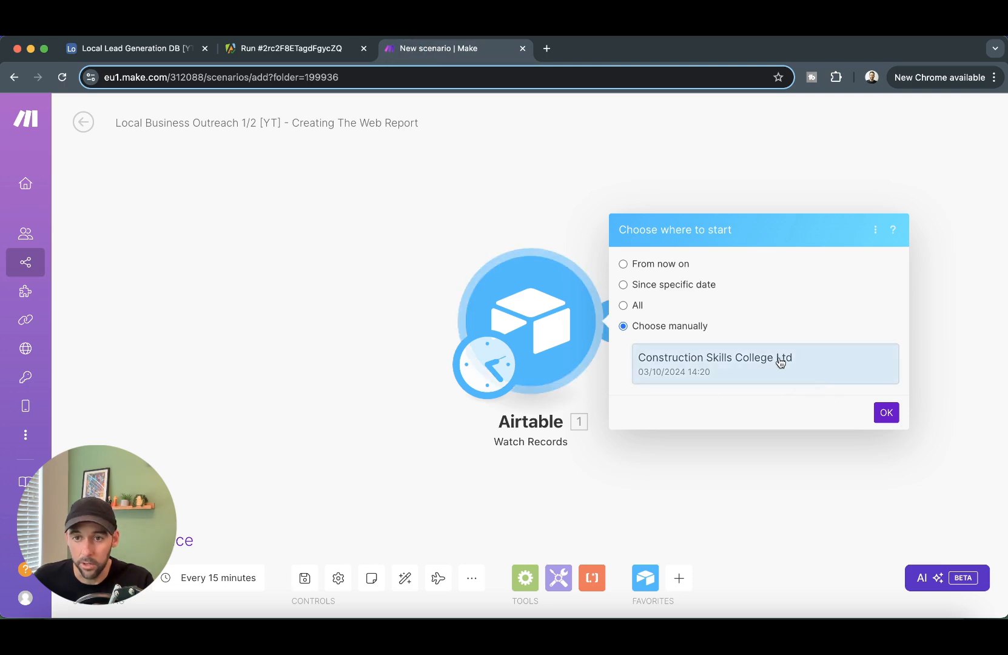
{"action": "left_click", "coordinate": [887, 413]}
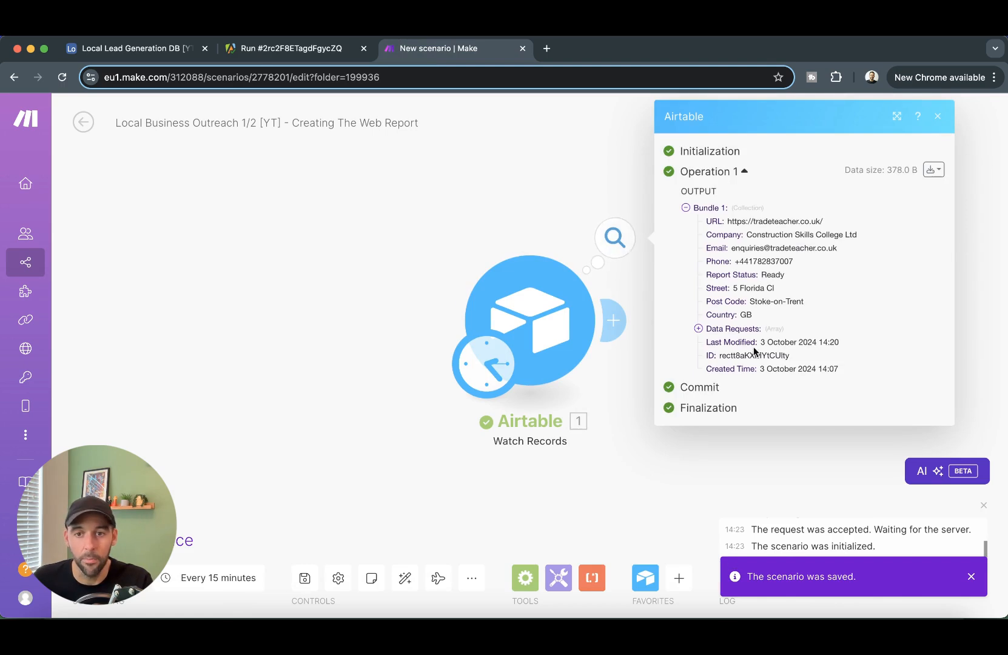
- Append an Apify Run an Actor module right after the Airtable Watch Records trigger
{"action": "left_click", "coordinate": [708, 481]}
{"action": "left_click_drag", "start_coordinate": [753, 469], "coordinate": [539, 416]}
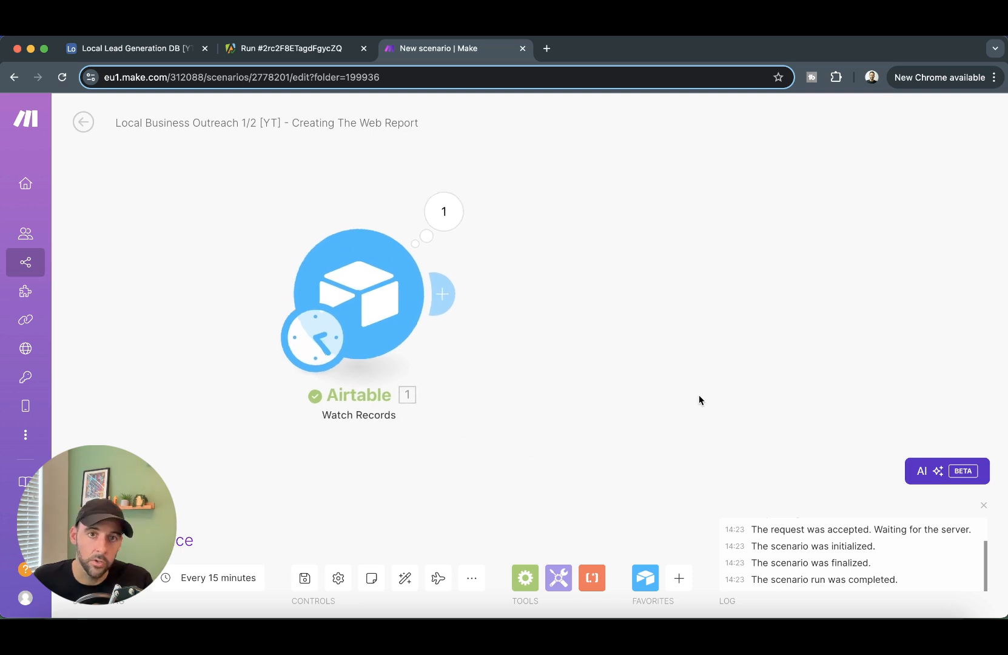
{"action": "left_click", "coordinate": [442, 294]}
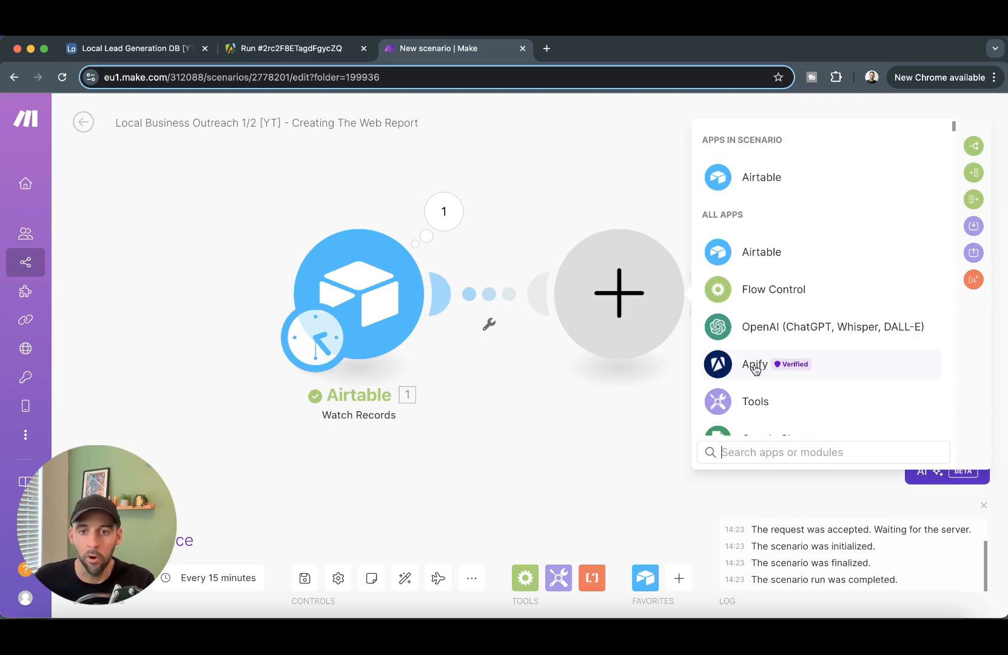
{"action": "left_click", "coordinate": [755, 369]}
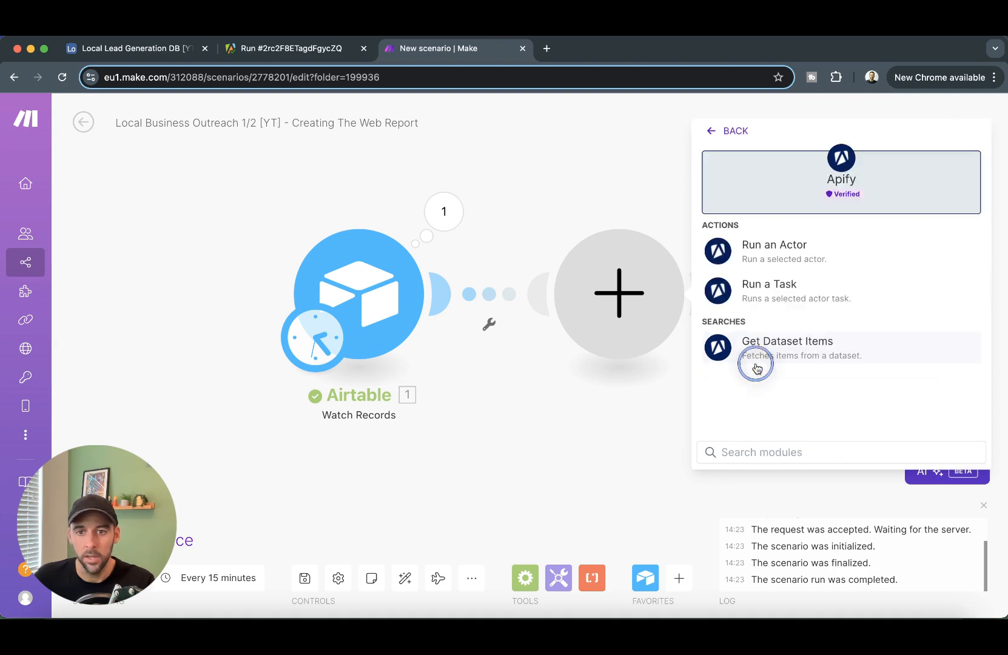
{"action": "left_click", "coordinate": [788, 257]}
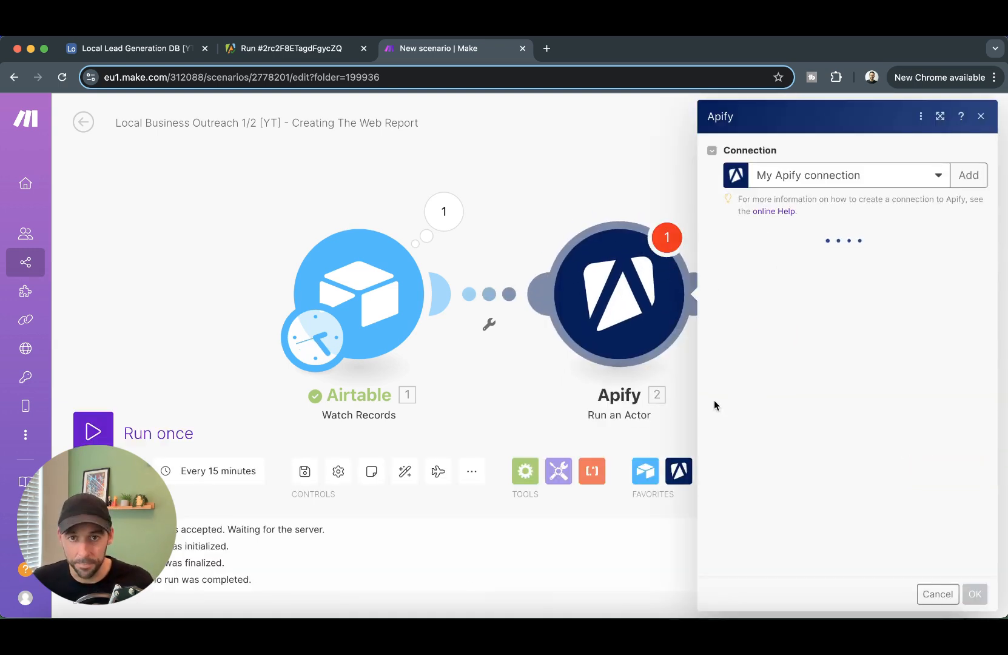
- Open the Website Content Crawler actor from the Apify Store and scroll through its input
{"action": "left_click", "coordinate": [261, 49]}
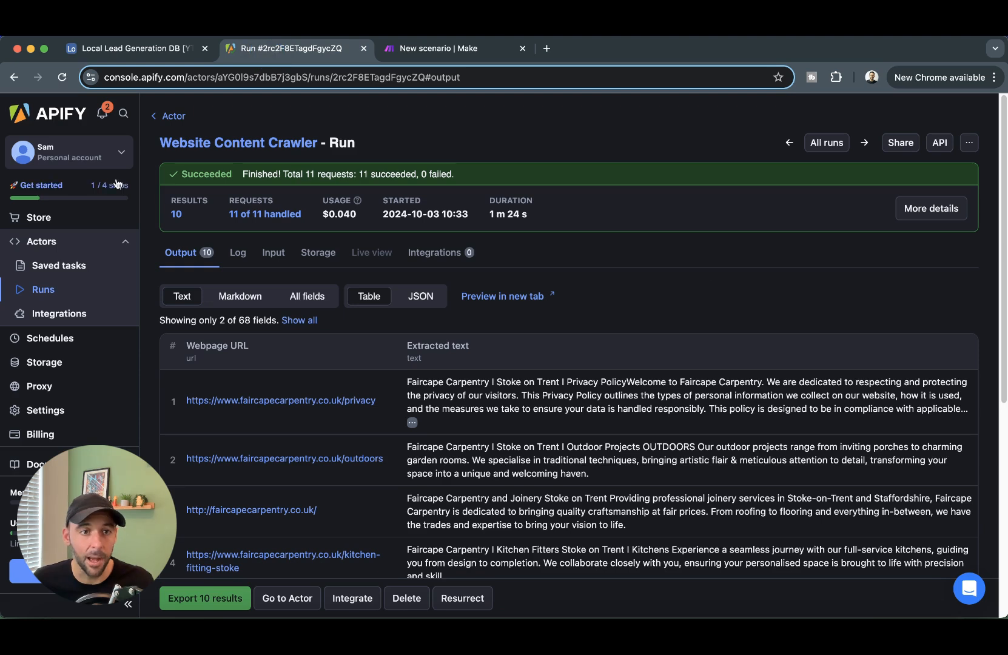
{"action": "left_click", "coordinate": [42, 218]}
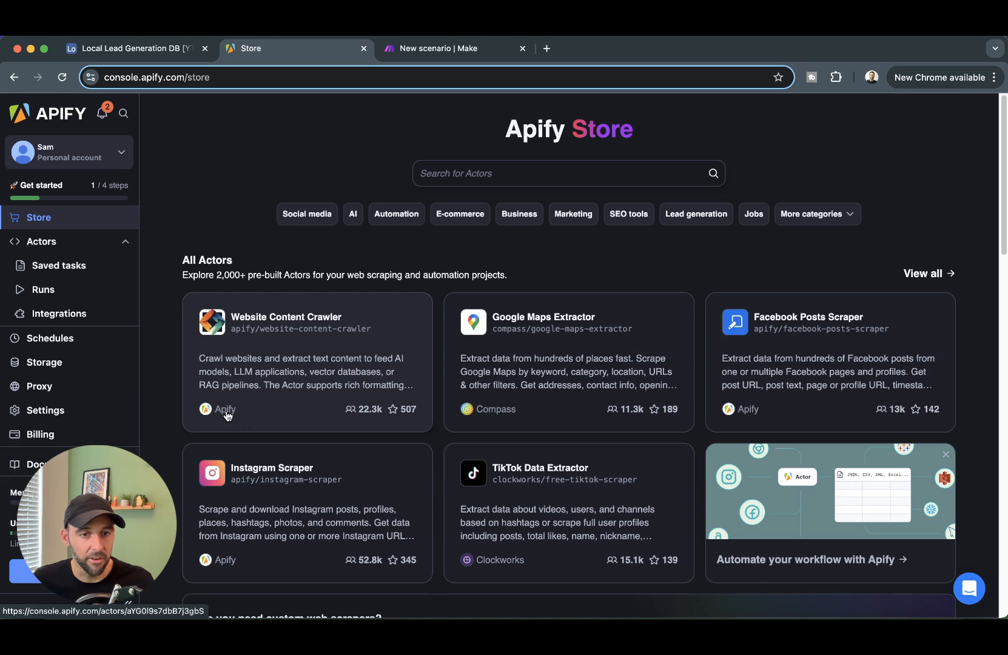
{"action": "left_click", "coordinate": [337, 342]}
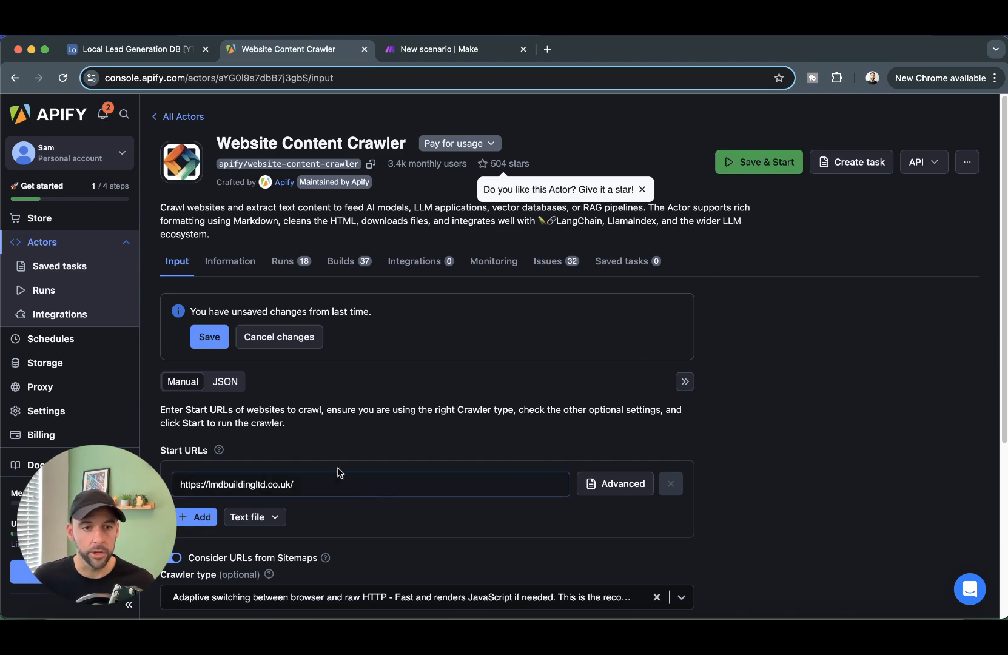
{"action": "scroll", "coordinate": [189, 485], "scroll_direction": "down", "scroll_amount": 1}
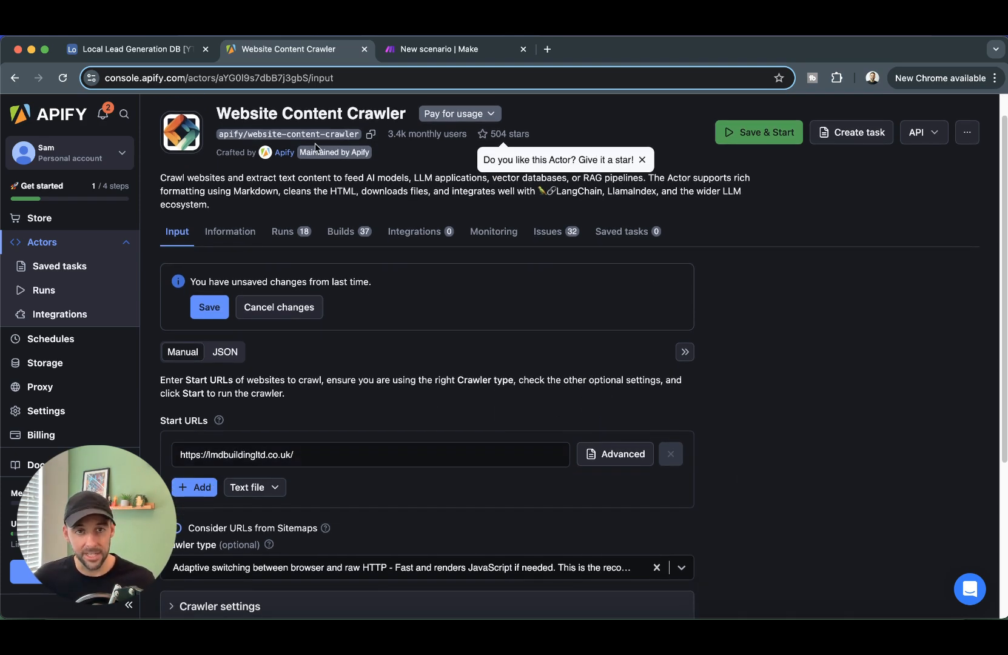
- Select the crawler's existing start URL, then close the Run an Actor settings in Make
{"action": "left_click", "coordinate": [460, 47]}
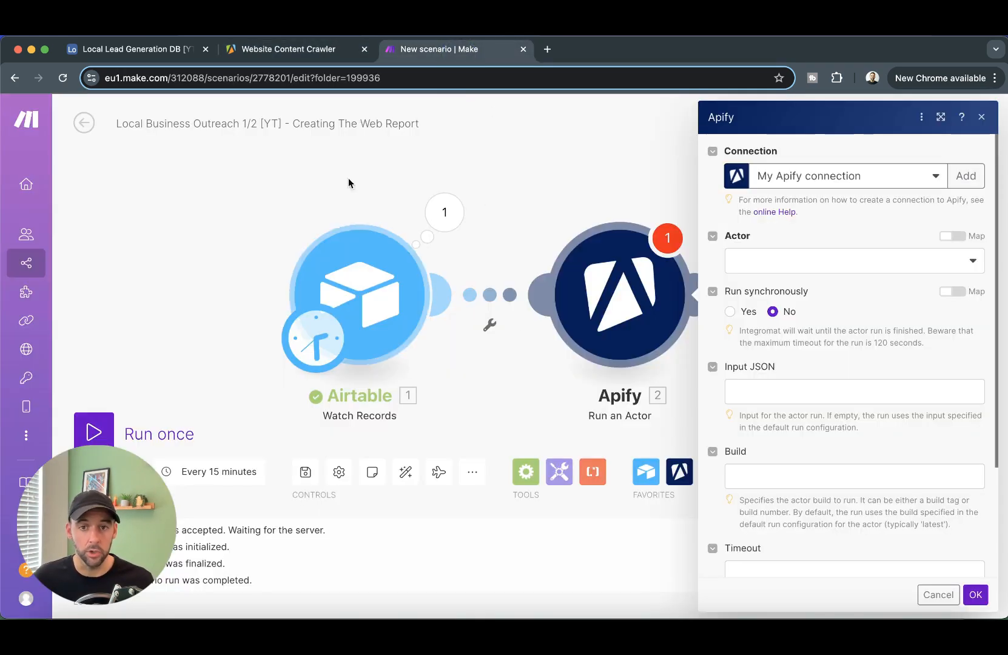
{"action": "left_click", "coordinate": [321, 49]}
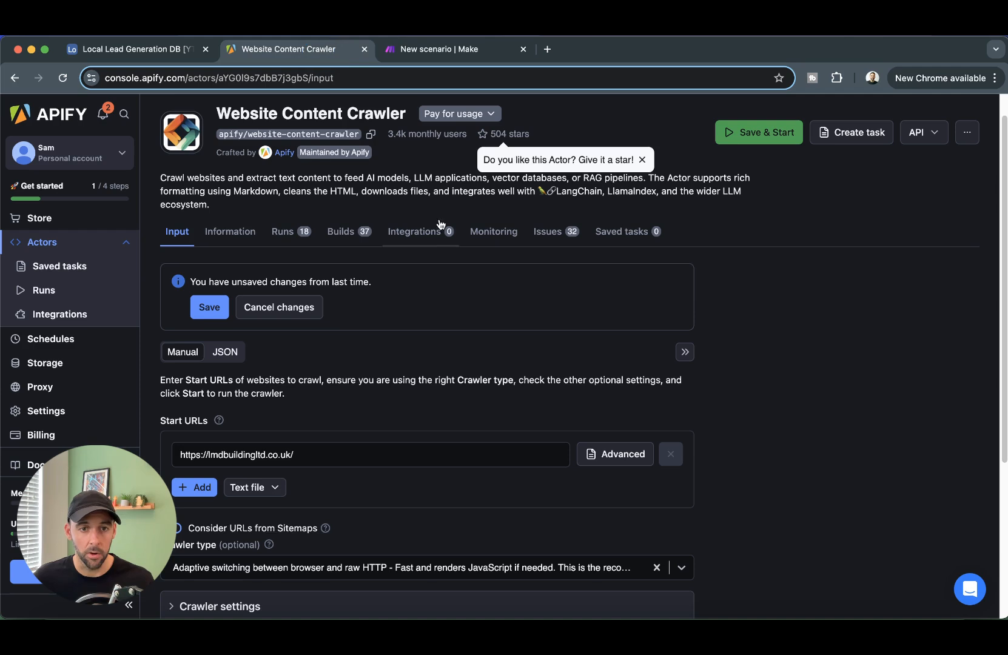
{"action": "left_click_drag", "start_coordinate": [182, 451], "coordinate": [327, 453]}
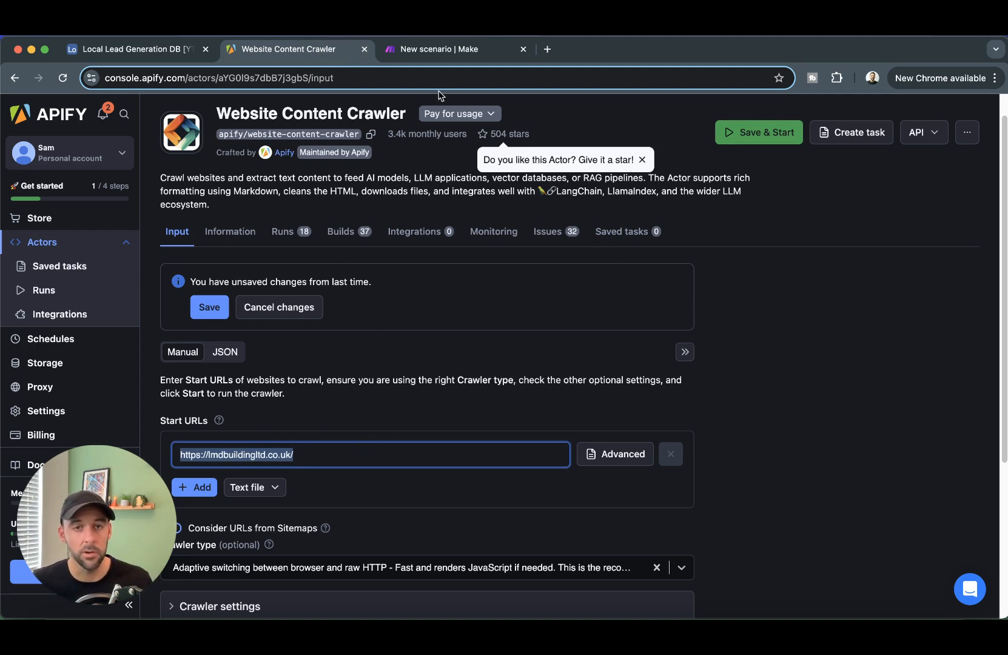
{"action": "left_click", "coordinate": [445, 54]}
{"action": "left_click", "coordinate": [558, 159]}
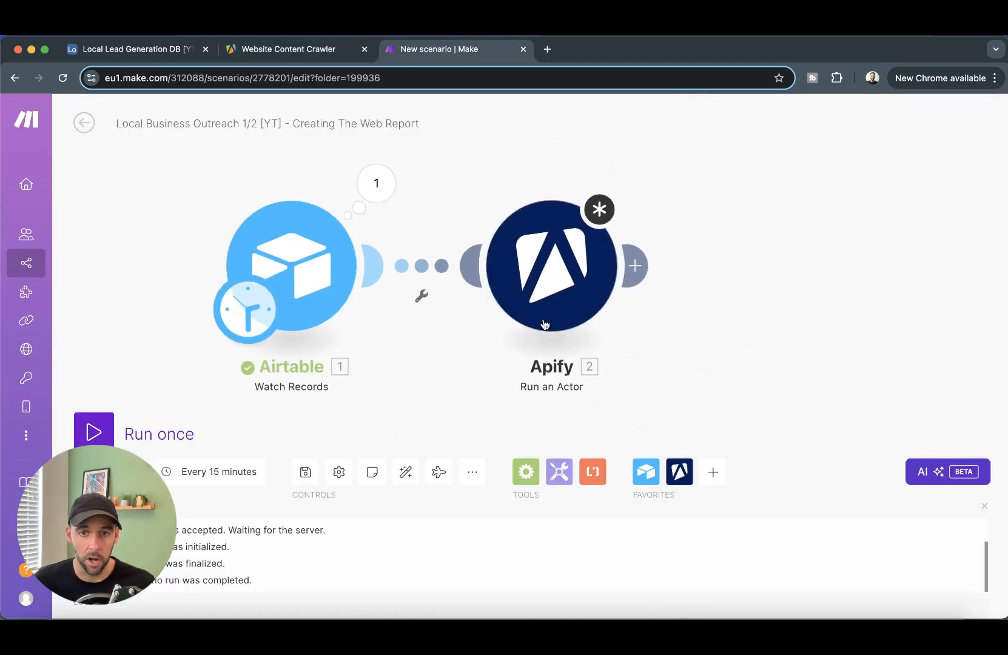
- Choose apify/website-content-crawler as the Run an Actor module's actor, then view the crawler page in Apify
{"action": "left_click", "coordinate": [573, 274]}
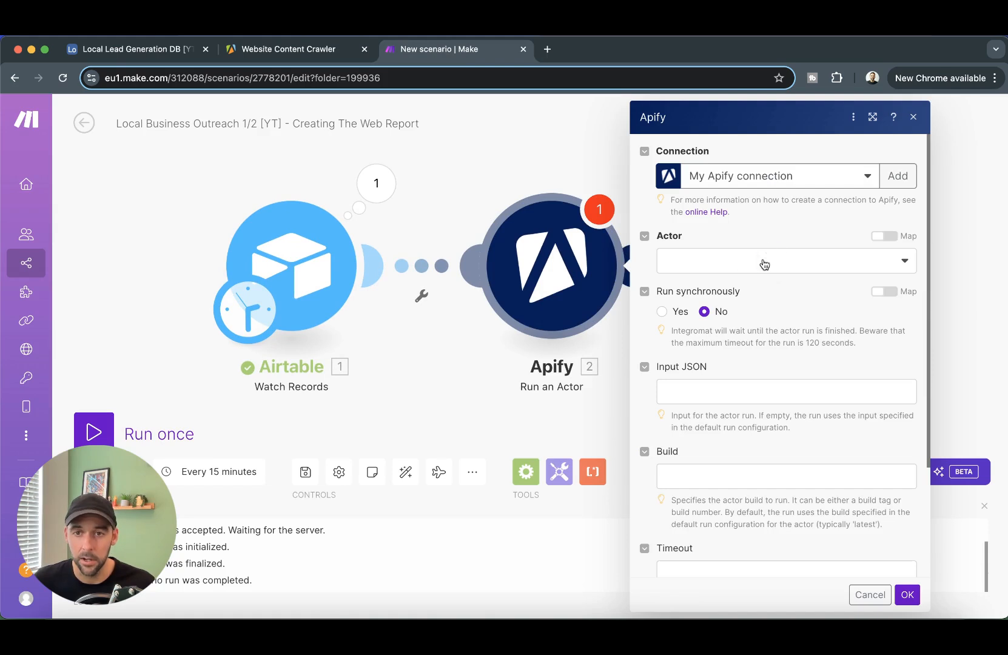
{"action": "left_click", "coordinate": [765, 262]}
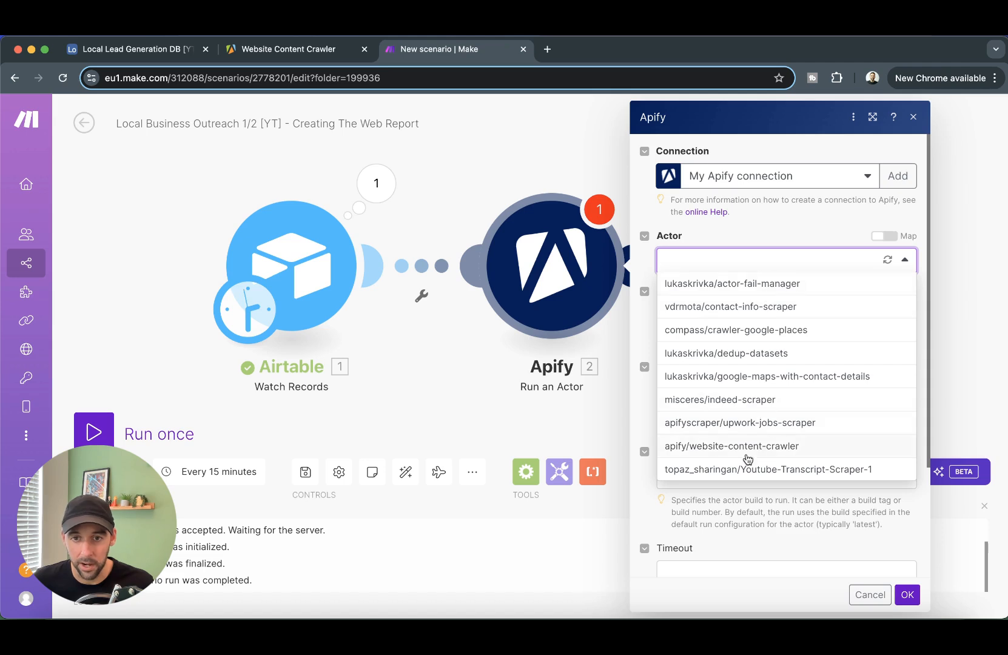
{"action": "left_click", "coordinate": [769, 447]}
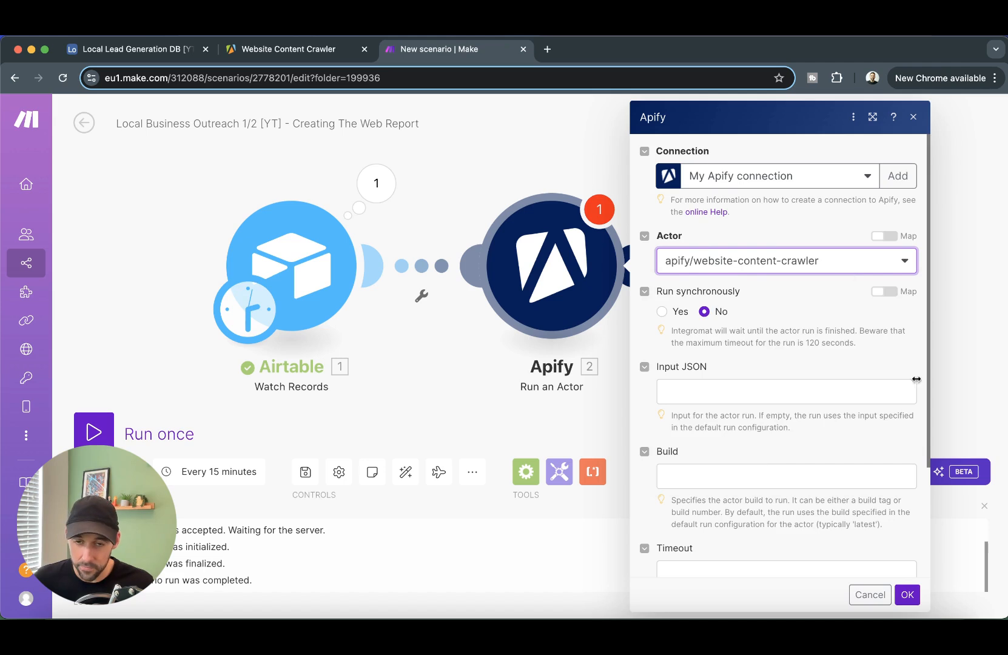
{"action": "left_click", "coordinate": [769, 391]}
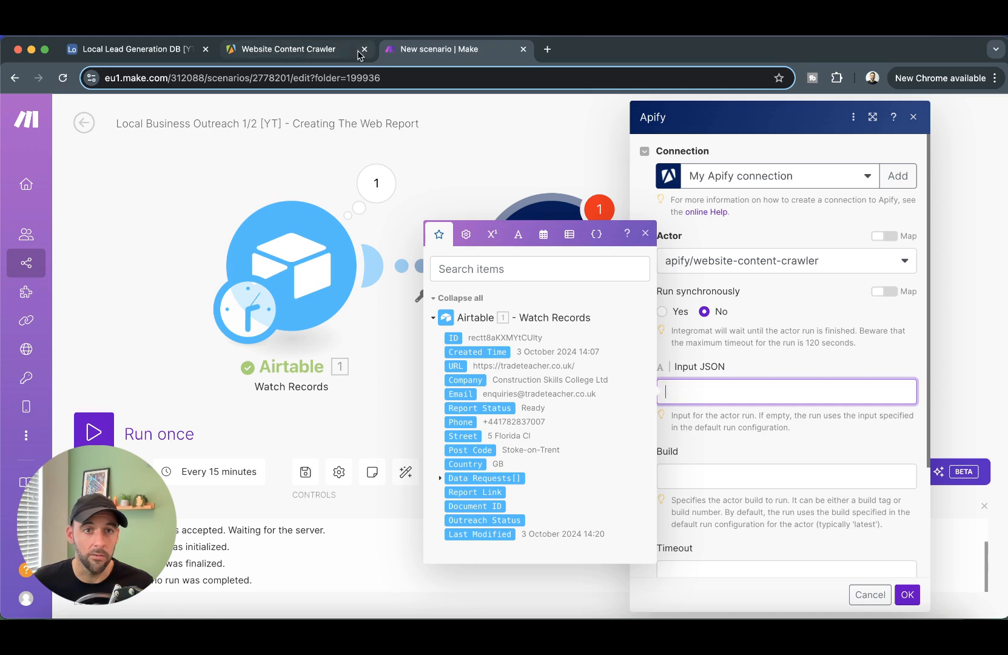
{"action": "left_click", "coordinate": [304, 54]}
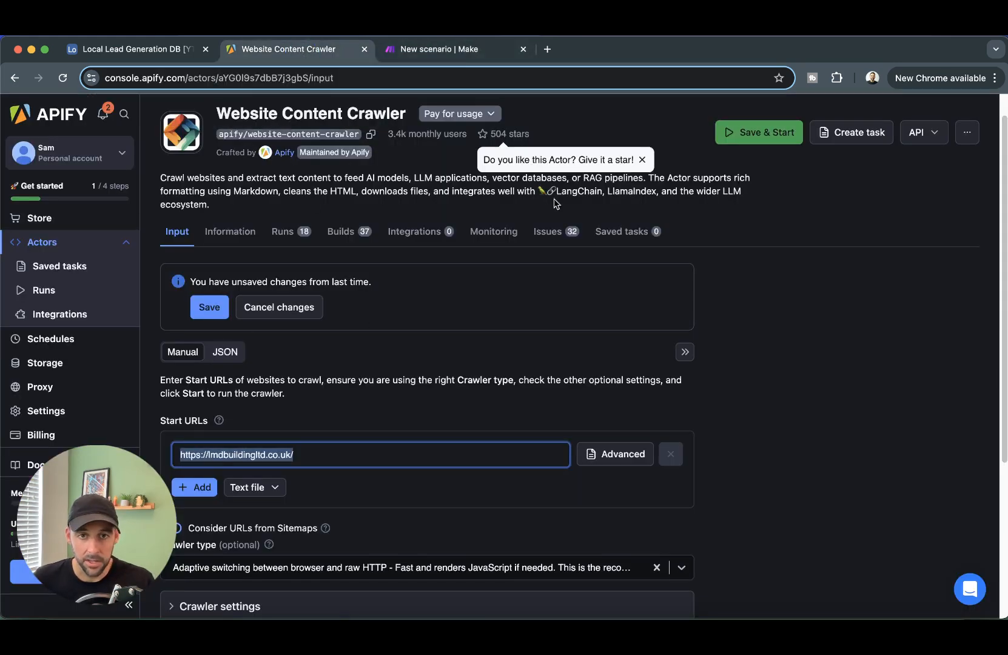
- Copy the Website Content Crawler's full input as JSON and focus Make's empty Input JSON field
{"action": "scroll", "coordinate": [322, 412], "scroll_direction": "down", "scroll_amount": 5}
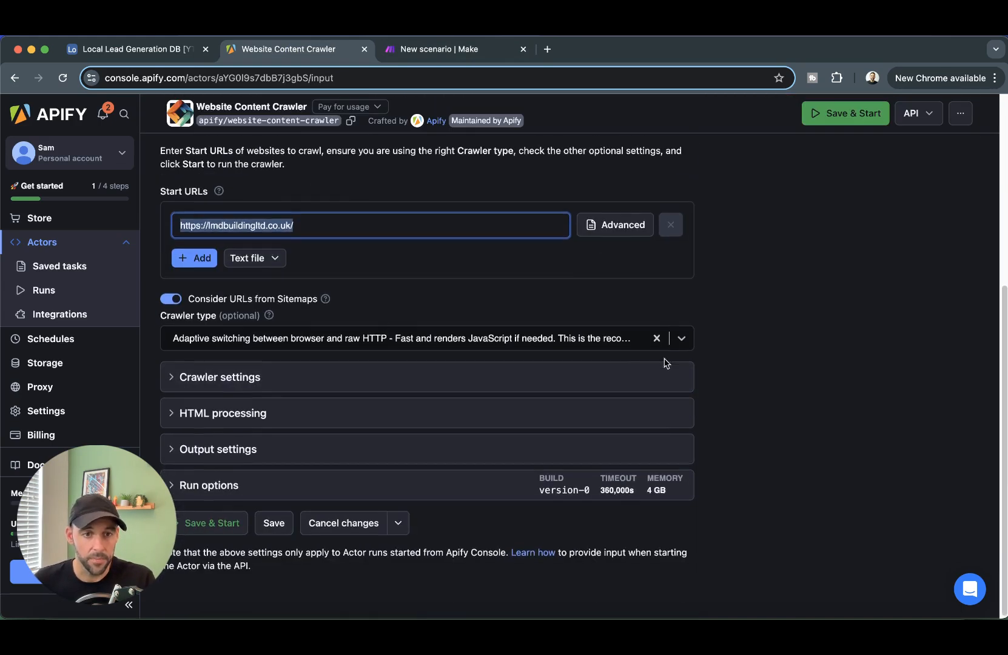
{"action": "scroll", "coordinate": [666, 363], "scroll_direction": "up", "scroll_amount": 3}
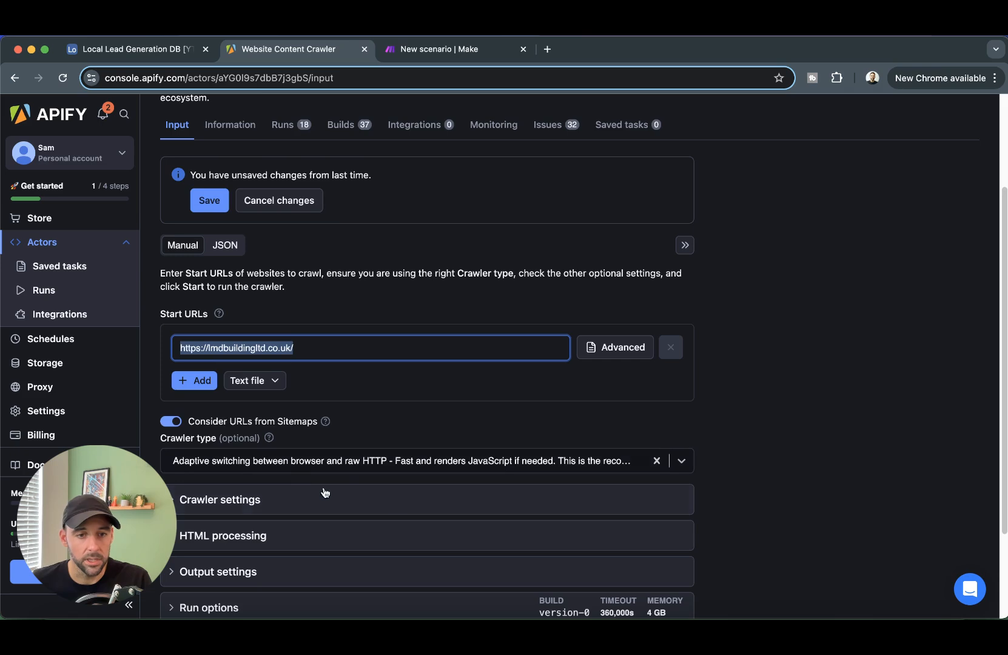
{"action": "scroll", "coordinate": [304, 475], "scroll_direction": "up", "scroll_amount": 3}
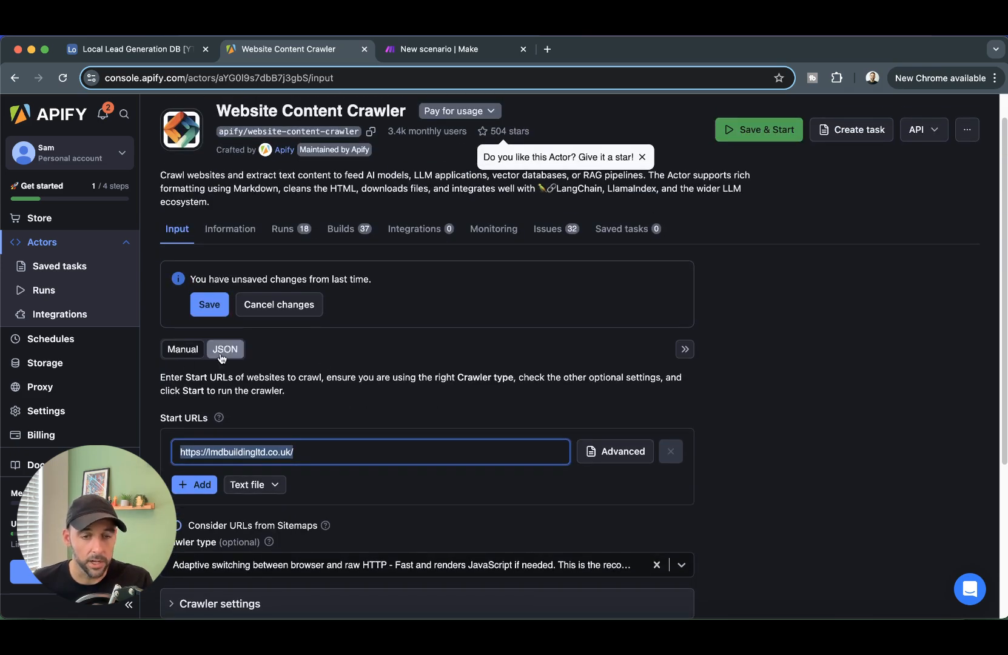
{"action": "left_click", "coordinate": [225, 350]}
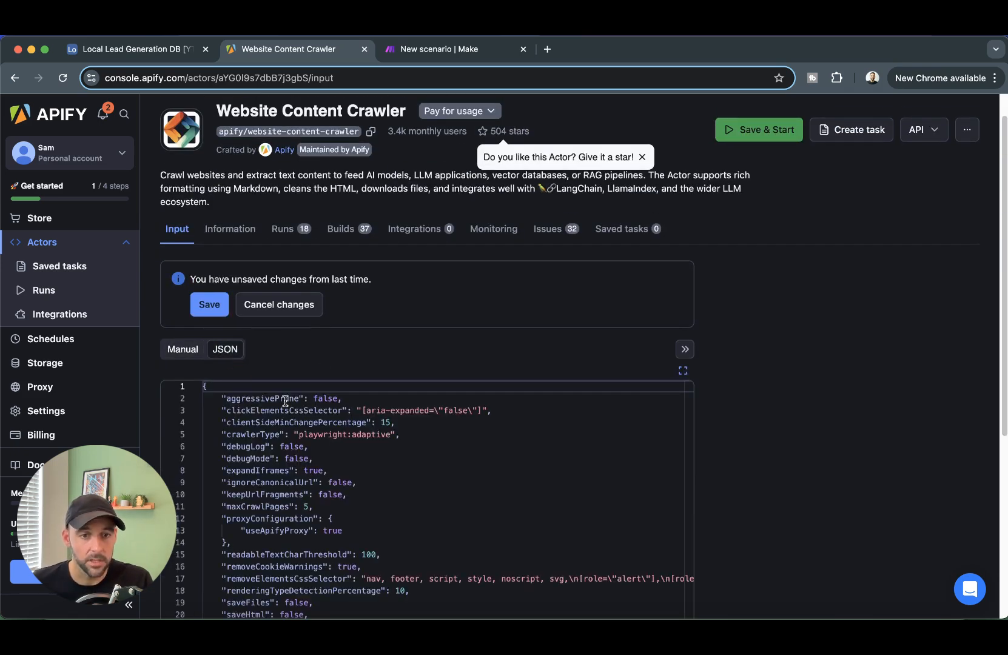
{"action": "scroll", "coordinate": [791, 400], "scroll_direction": "down", "scroll_amount": 1}
{"action": "scroll", "coordinate": [791, 399], "scroll_direction": "down", "scroll_amount": 6}
{"action": "left_click", "coordinate": [337, 474]}
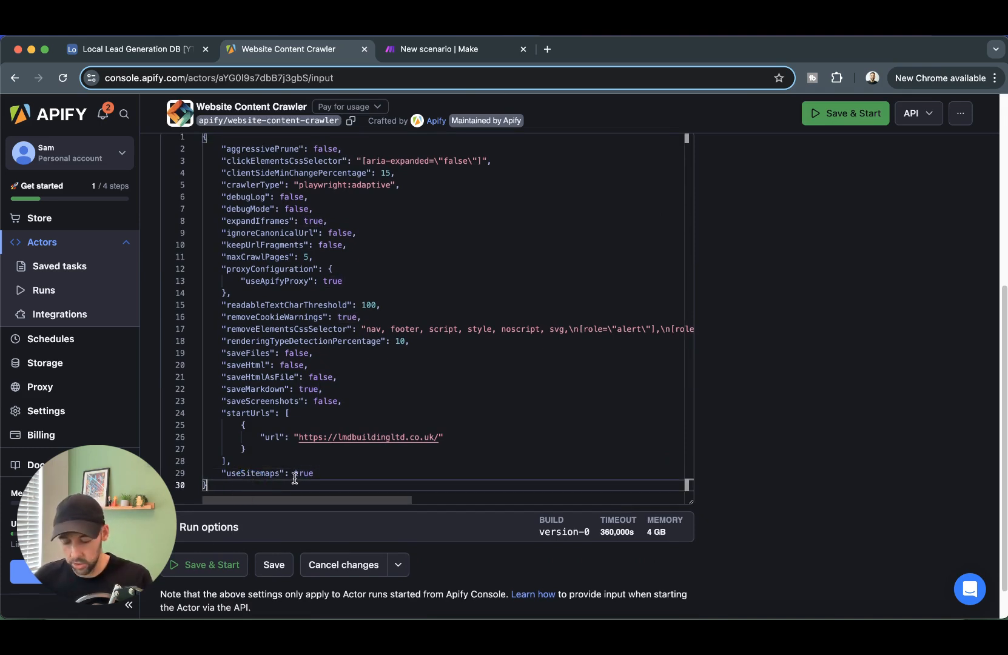
{"action": "key", "text": "super+a"}
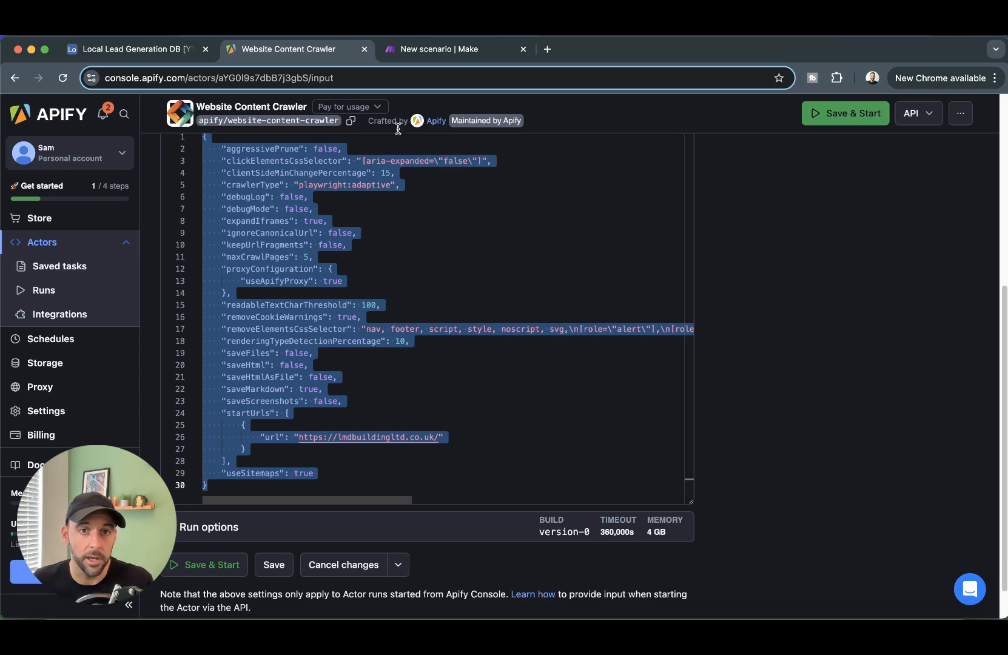
{"action": "left_click", "coordinate": [443, 49]}
{"action": "left_click", "coordinate": [781, 391]}
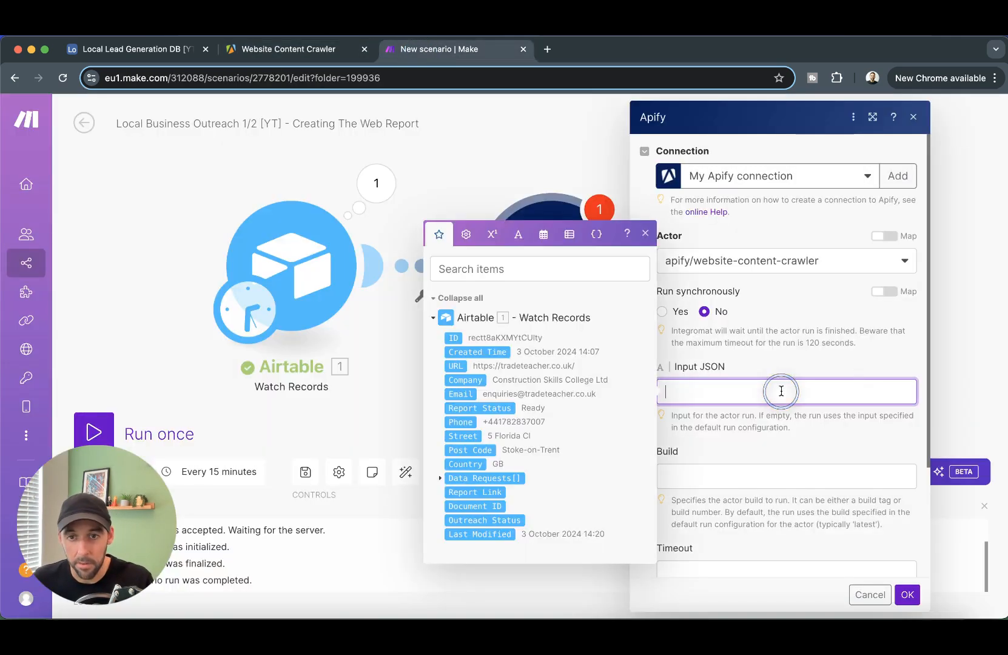
- Paste the crawler JSON into Input JSON and delete its hard-coded start URL
{"action": "key", "text": "super+v"}
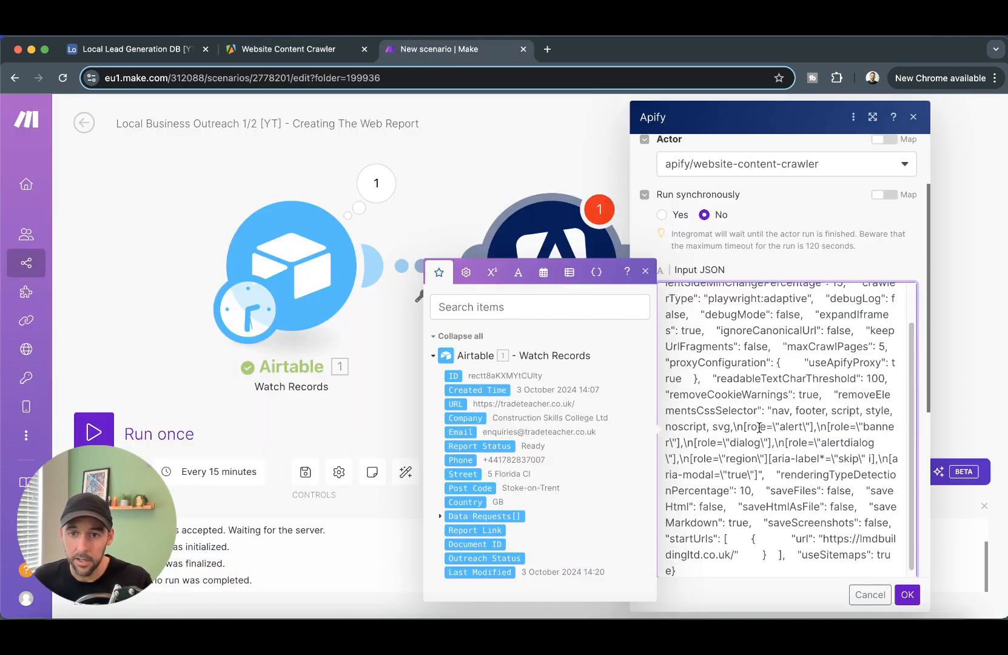
{"action": "left_click", "coordinate": [315, 58]}
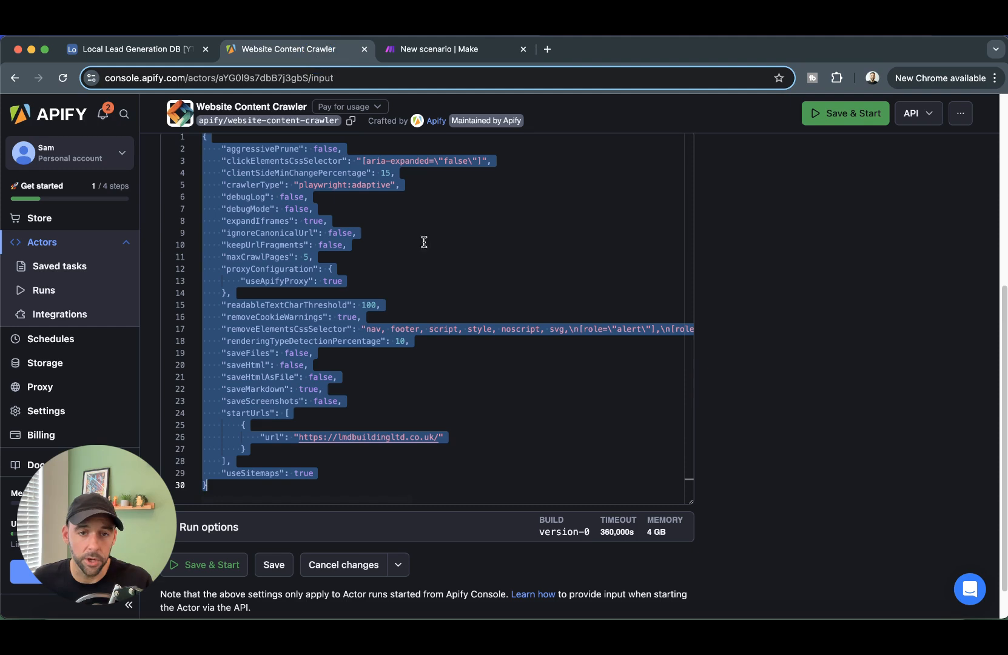
{"action": "left_click", "coordinate": [473, 401]}
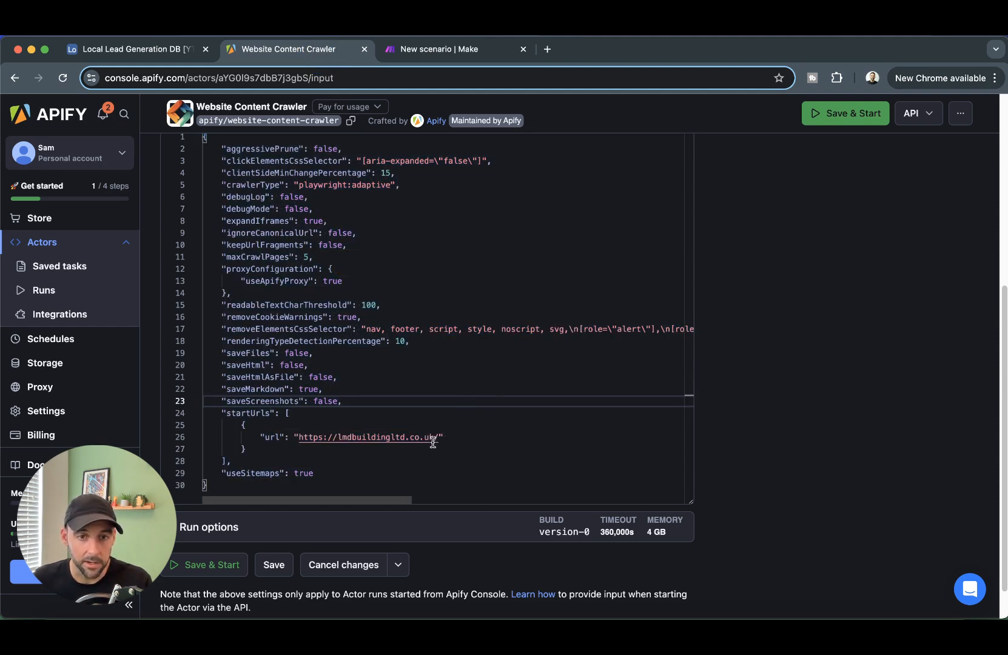
{"action": "left_click", "coordinate": [439, 49]}
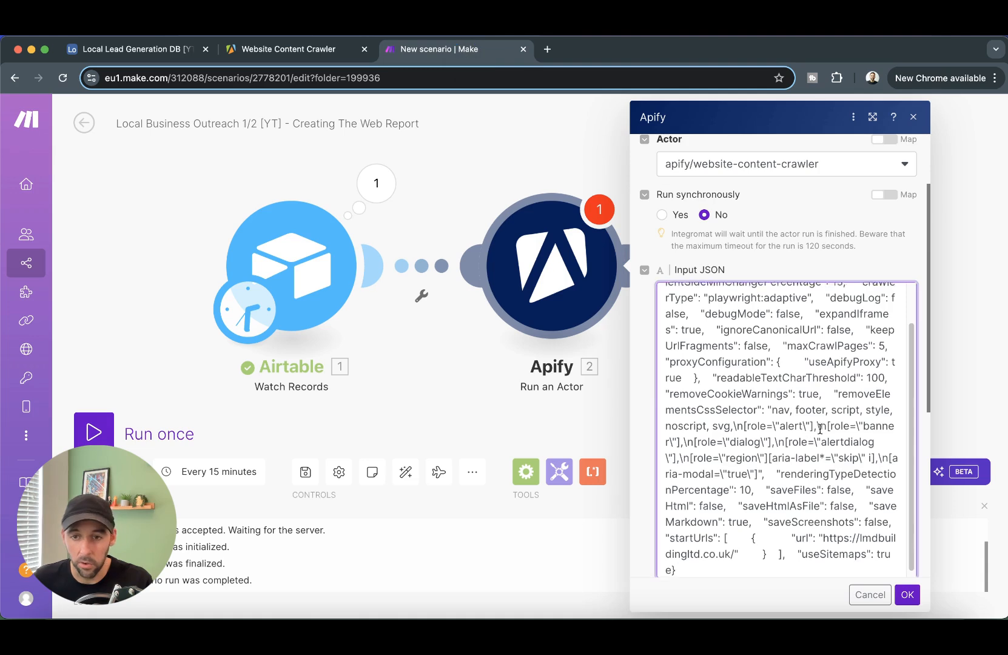
{"action": "scroll", "coordinate": [822, 429], "scroll_direction": "down", "scroll_amount": 5}
{"action": "left_click_drag", "start_coordinate": [824, 400], "coordinate": [784, 408]}
{"action": "left_click_drag", "start_coordinate": [727, 411], "coordinate": [736, 412]}
{"action": "key", "text": "BackSpace"}
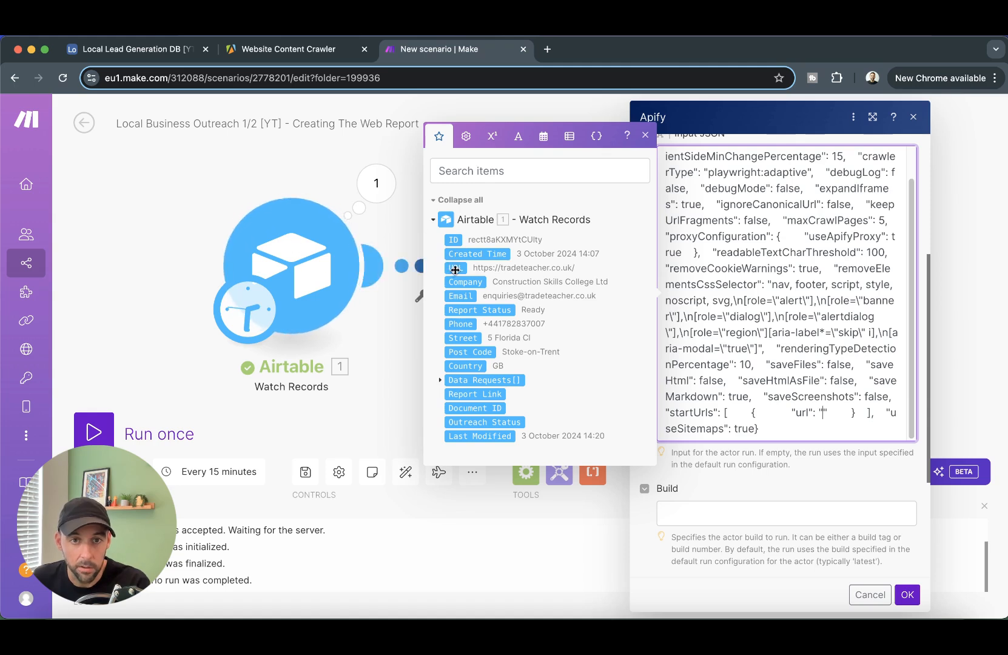
- Map the start URL to Airtable's 1. URL field and save the module settings
{"action": "left_click", "coordinate": [477, 264]}
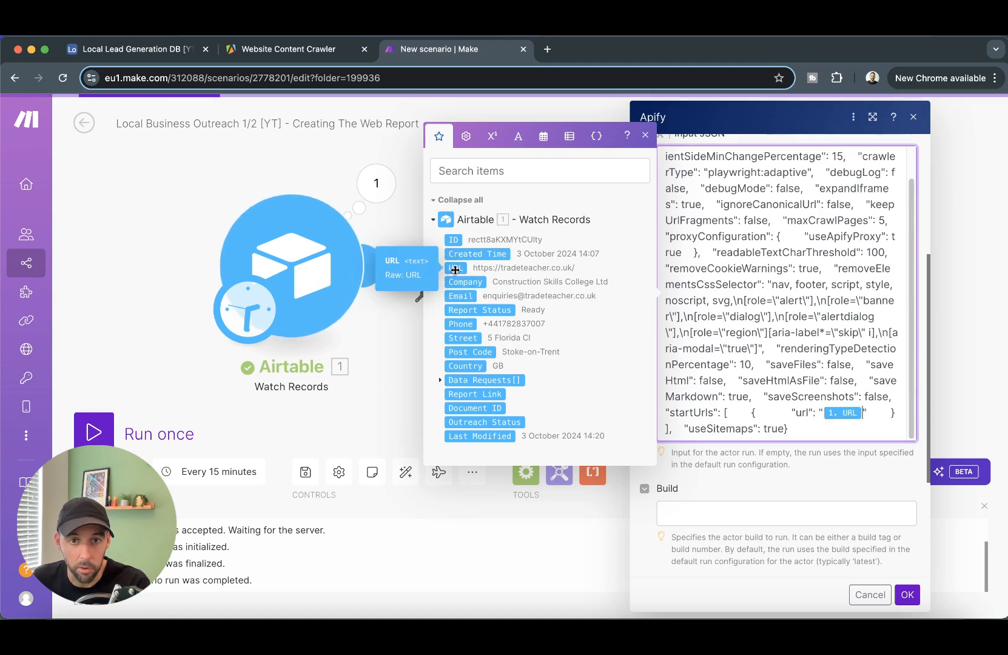
{"action": "left_click", "coordinate": [907, 595]}
{"action": "left_click", "coordinate": [566, 290]}
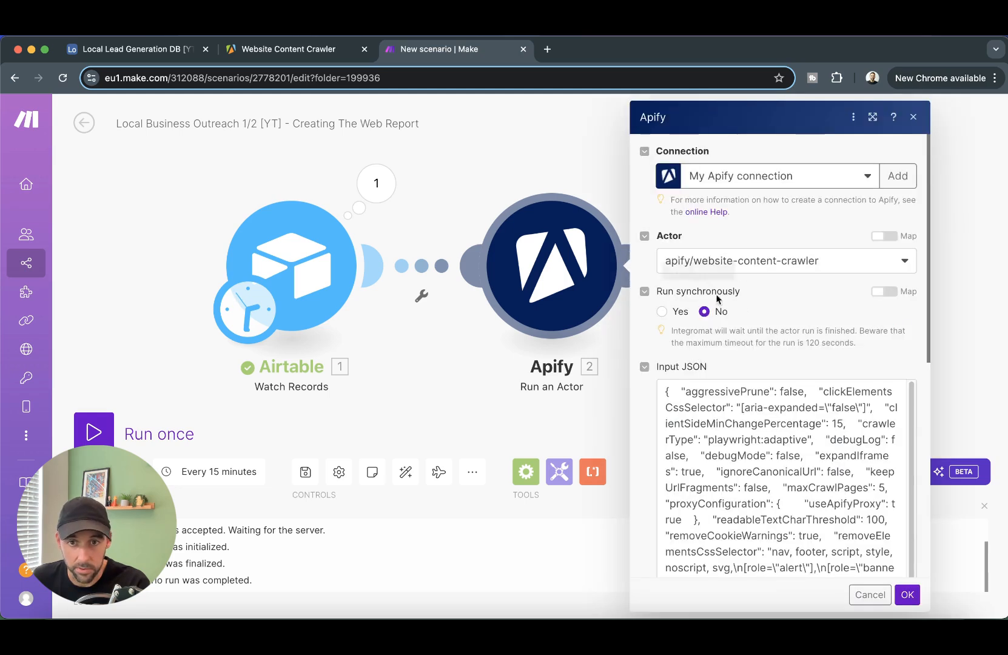
{"action": "scroll", "coordinate": [741, 307], "scroll_direction": "down", "scroll_amount": 5}
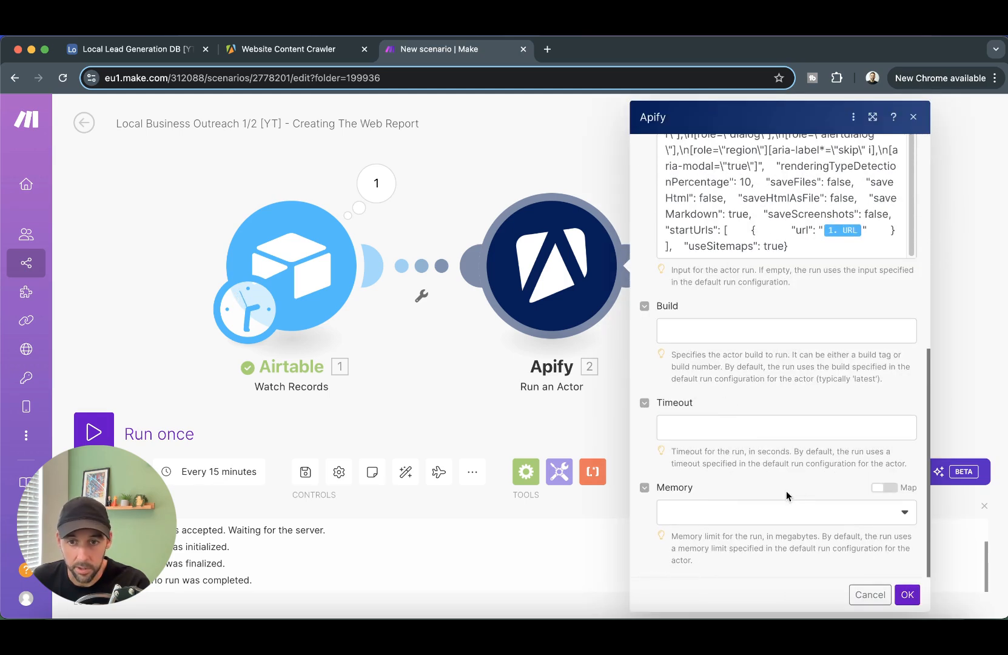
{"action": "left_click", "coordinate": [908, 595]}
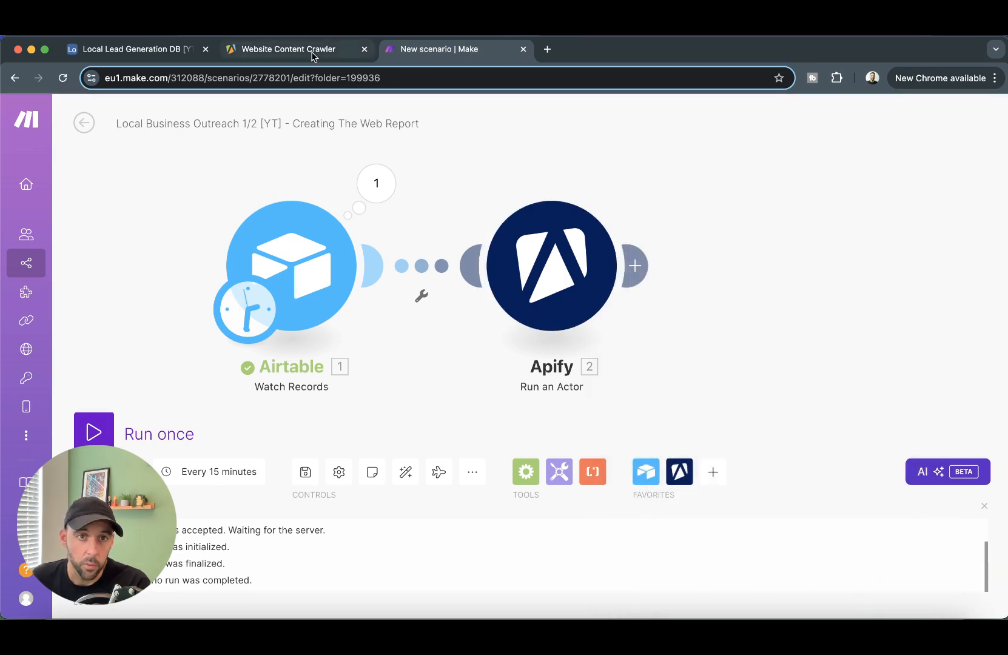
- Set the Website Content Crawler's Max pages to 5 in the form view, then return to Make
{"action": "left_click", "coordinate": [317, 54]}
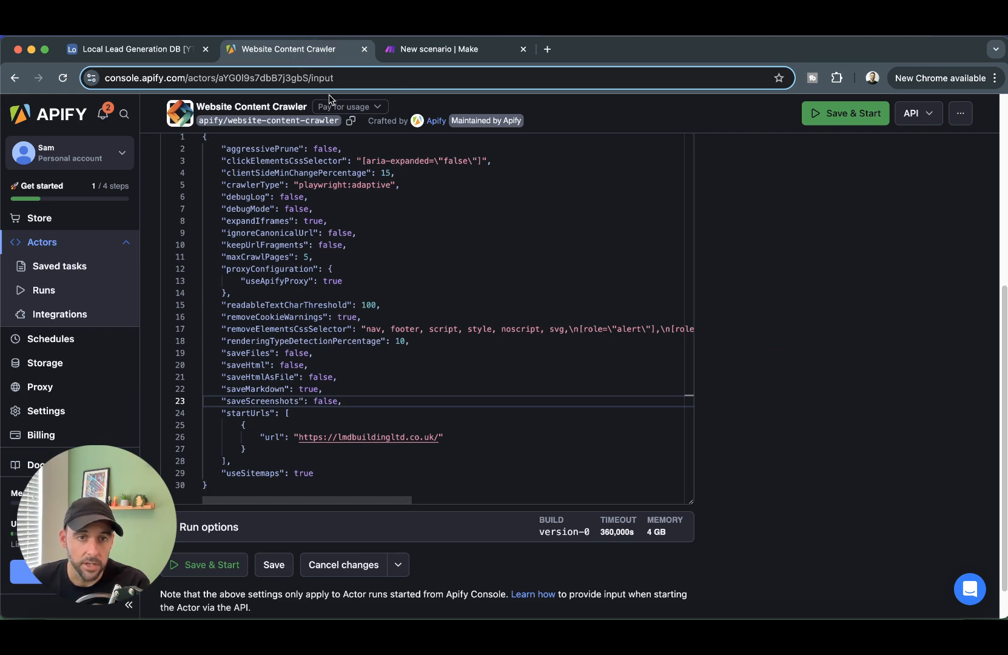
{"action": "scroll", "coordinate": [643, 352], "scroll_direction": "up", "scroll_amount": 3}
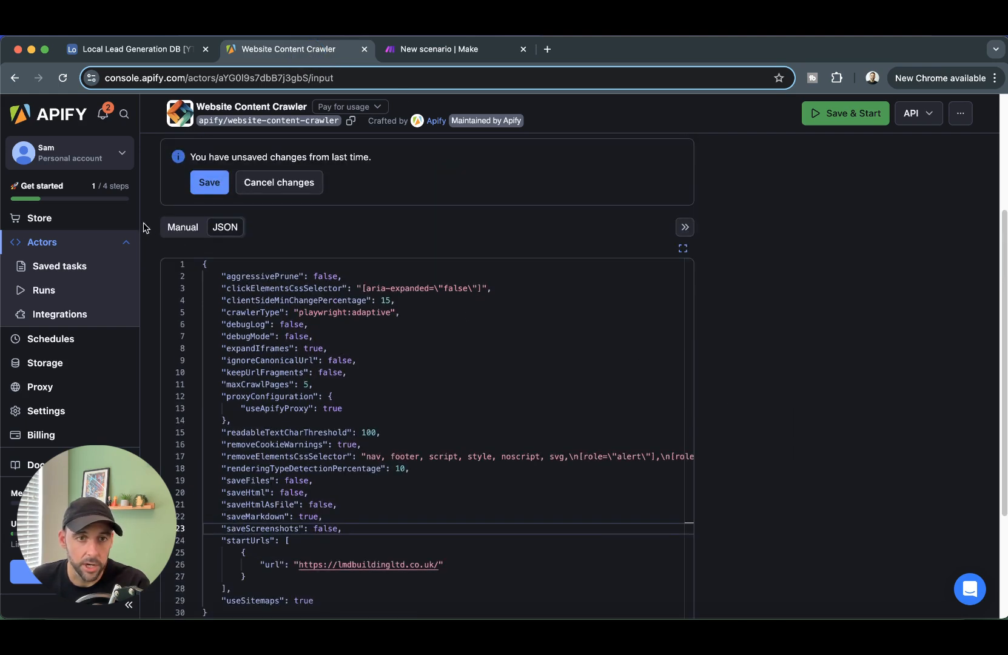
{"action": "left_click", "coordinate": [176, 227]}
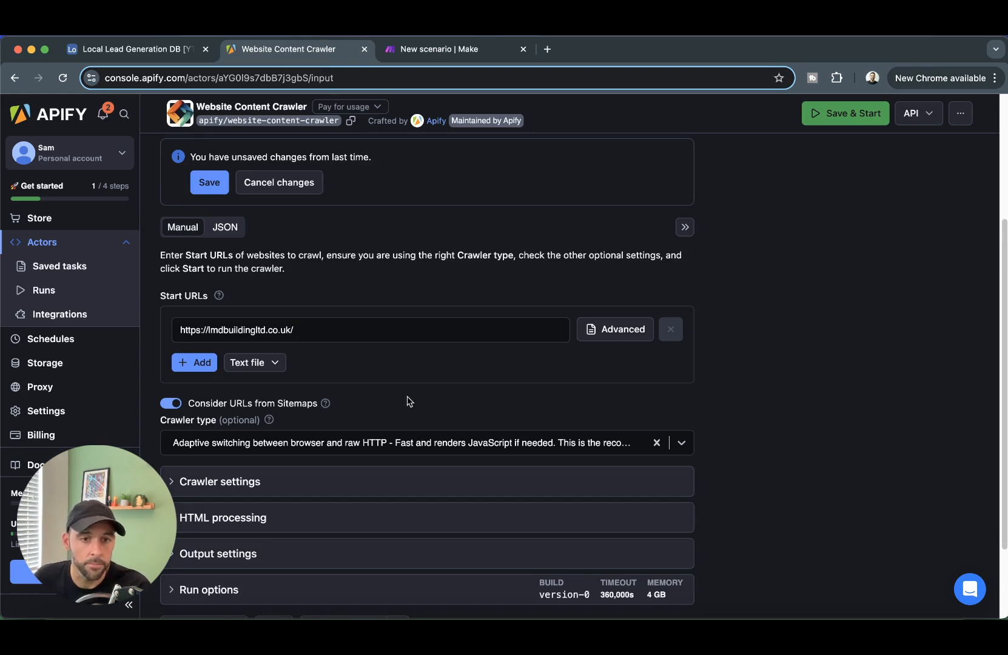
{"action": "scroll", "coordinate": [409, 400], "scroll_direction": "down", "scroll_amount": 2}
{"action": "left_click", "coordinate": [294, 387]}
{"action": "scroll", "coordinate": [424, 389], "scroll_direction": "down", "scroll_amount": 2}
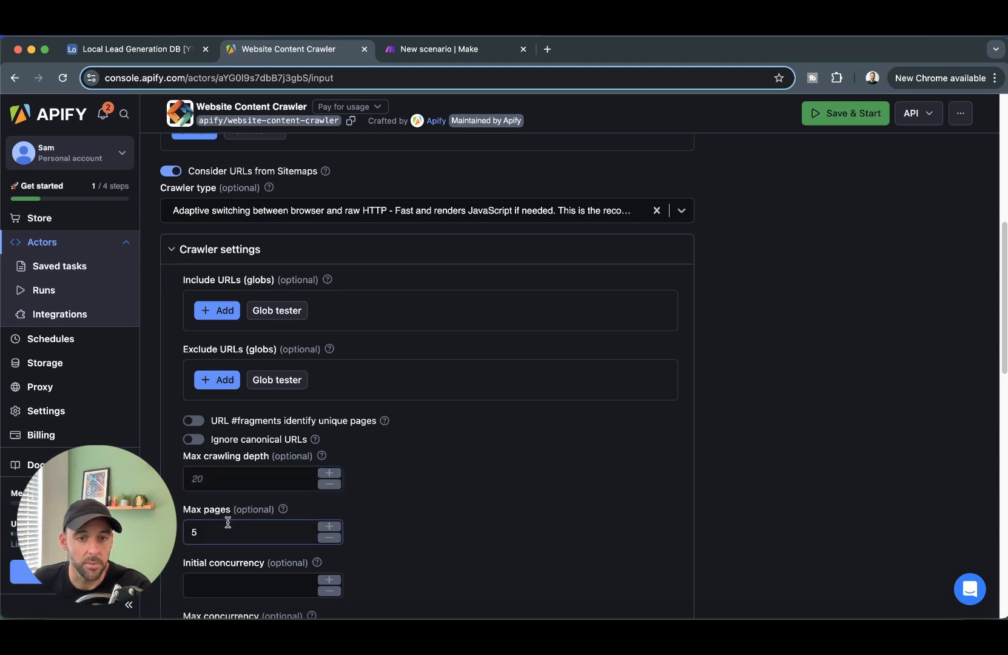
{"action": "scroll", "coordinate": [224, 521], "scroll_direction": "down", "scroll_amount": 1}
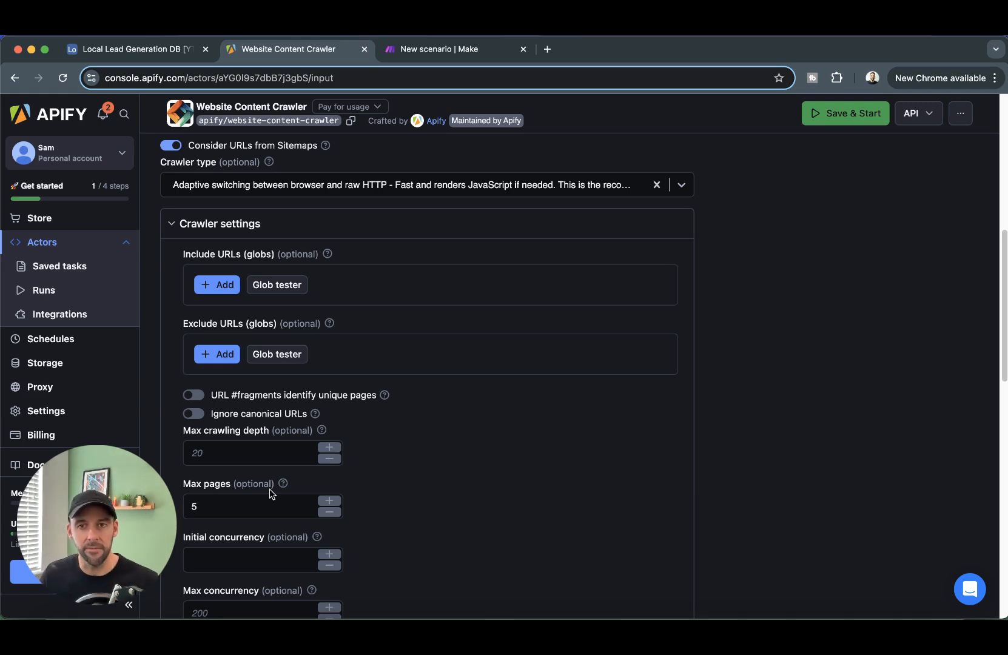
{"action": "left_click", "coordinate": [240, 507]}
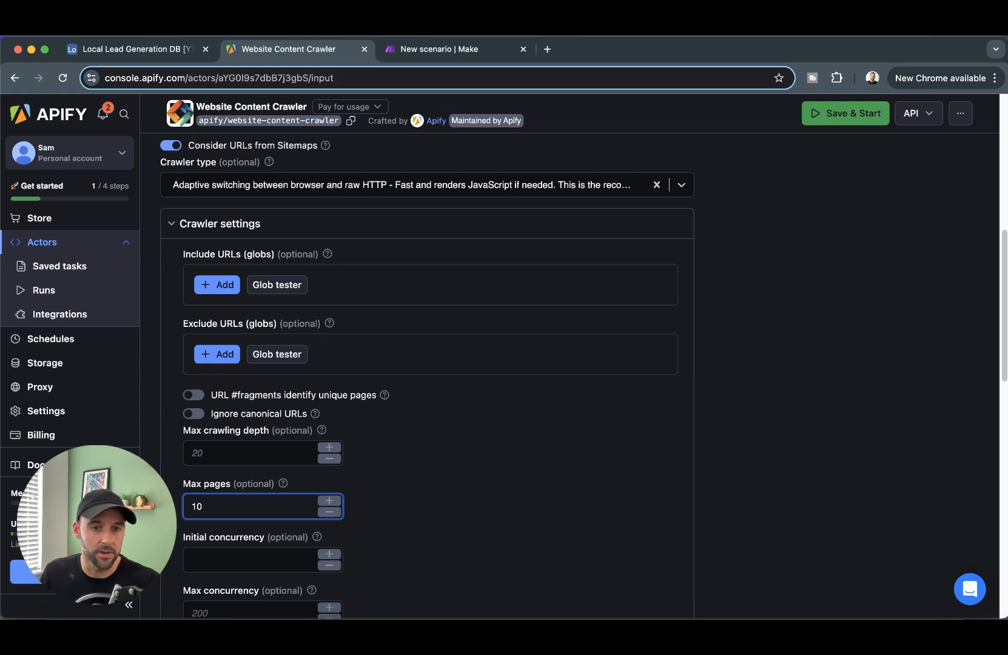
{"action": "key", "text": "super+a"}
{"action": "type", "text": "5"}
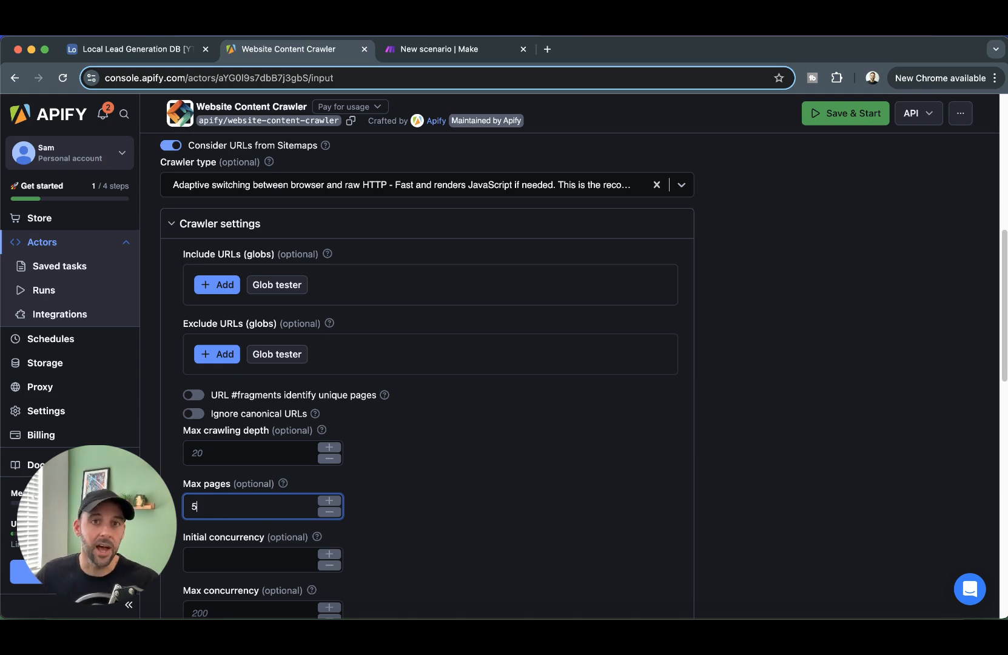
{"action": "left_click", "coordinate": [825, 449]}
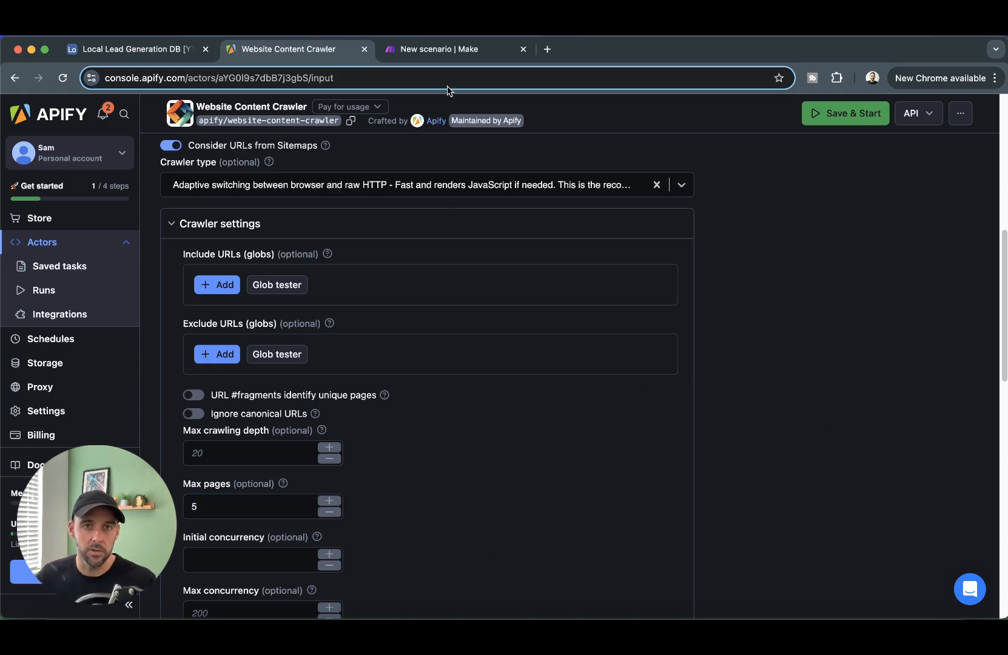
{"action": "left_click", "coordinate": [459, 53]}
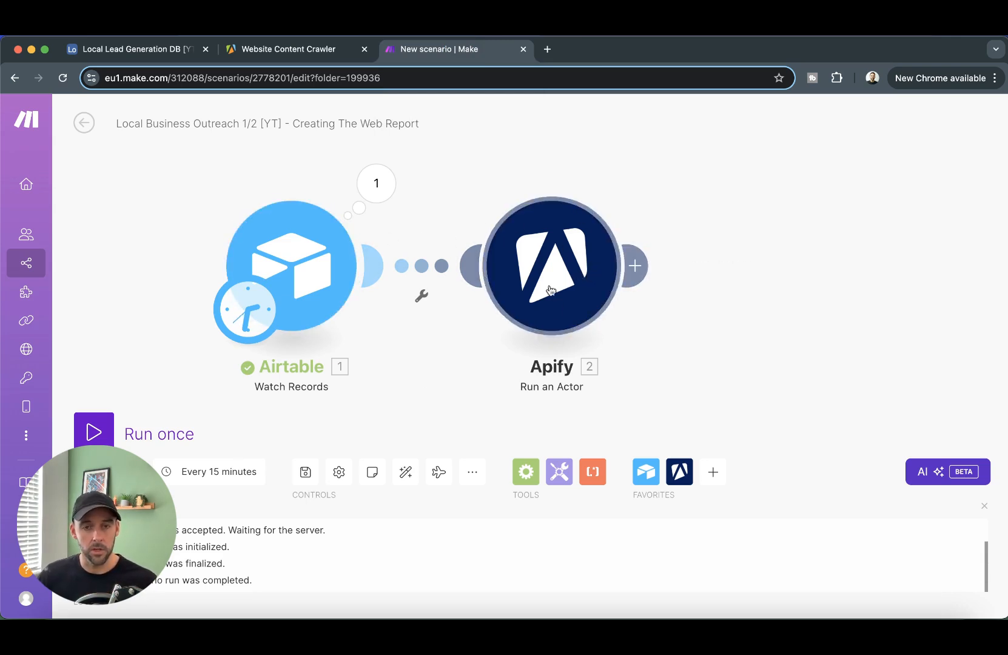
- Insert a Tools Sleep module after Run an Actor with a 180-second delay
{"action": "left_click", "coordinate": [821, 368]}
{"action": "left_click_drag", "start_coordinate": [821, 367], "coordinate": [732, 362]}
{"action": "left_click", "coordinate": [545, 262]}
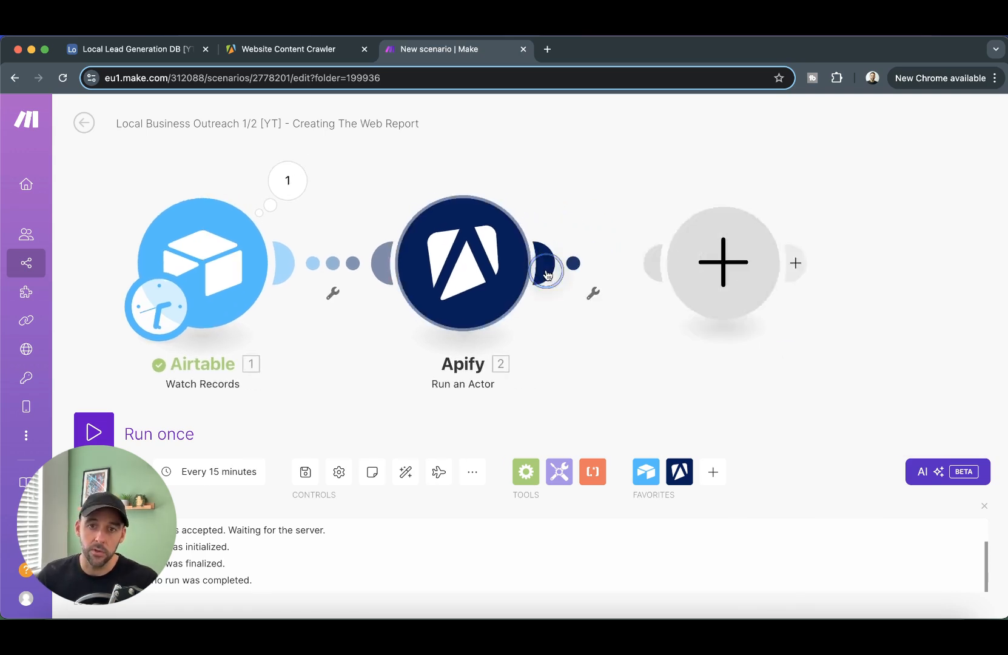
{"action": "scroll", "coordinate": [436, 339], "scroll_direction": "down", "scroll_amount": 3}
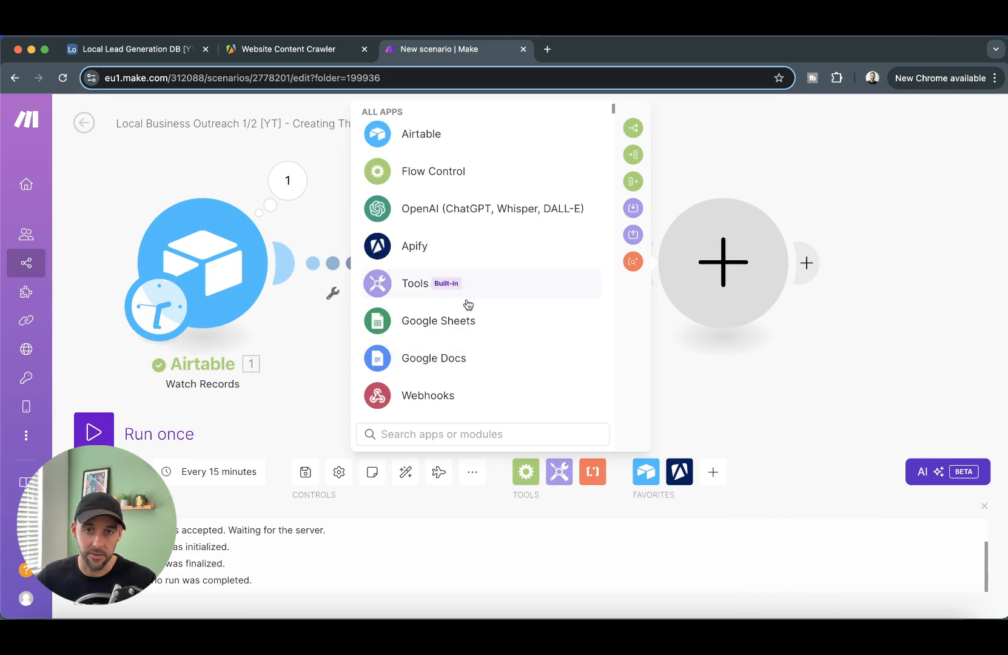
{"action": "left_click", "coordinate": [423, 285]}
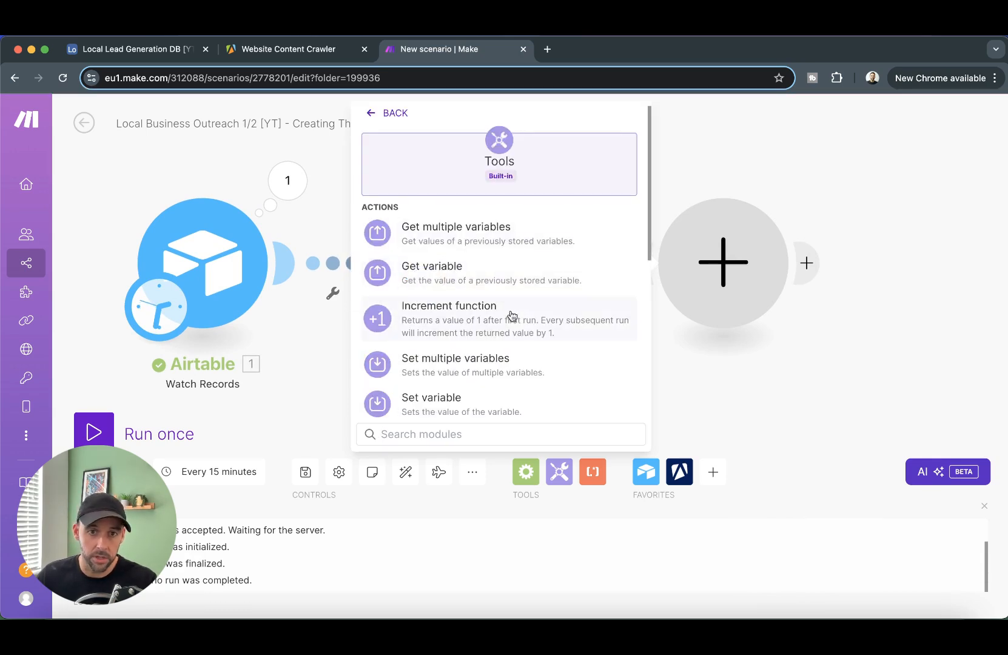
{"action": "scroll", "coordinate": [510, 322], "scroll_direction": "down", "scroll_amount": 5}
{"action": "left_click", "coordinate": [468, 186]}
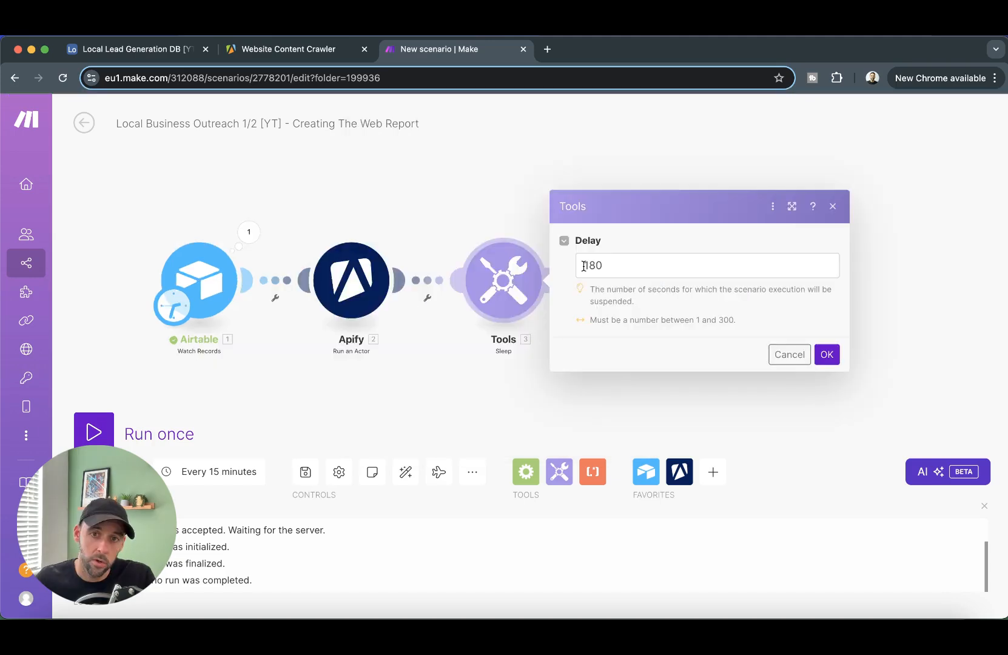
{"action": "left_click_drag", "start_coordinate": [585, 266], "coordinate": [669, 266]}
{"action": "left_click", "coordinate": [671, 266]}
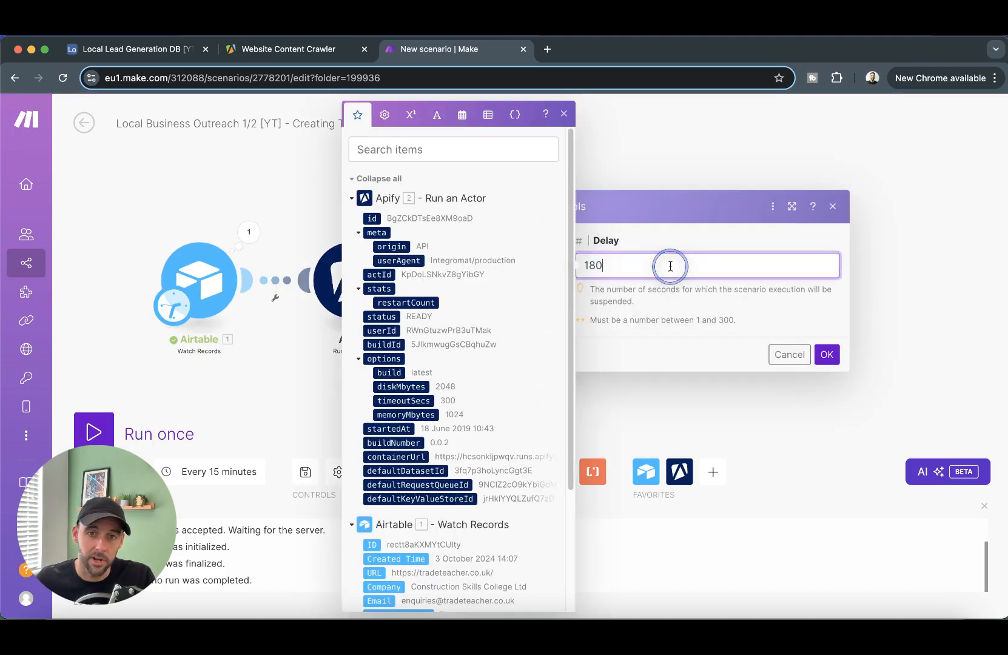
{"action": "left_click", "coordinate": [564, 113]}
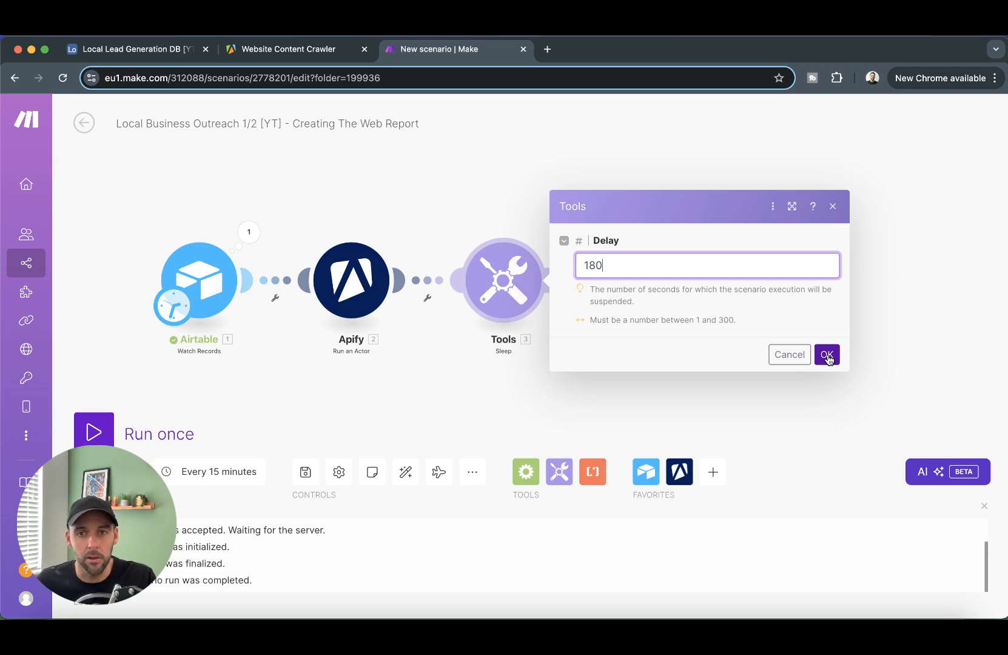
{"action": "left_click", "coordinate": [828, 355]}
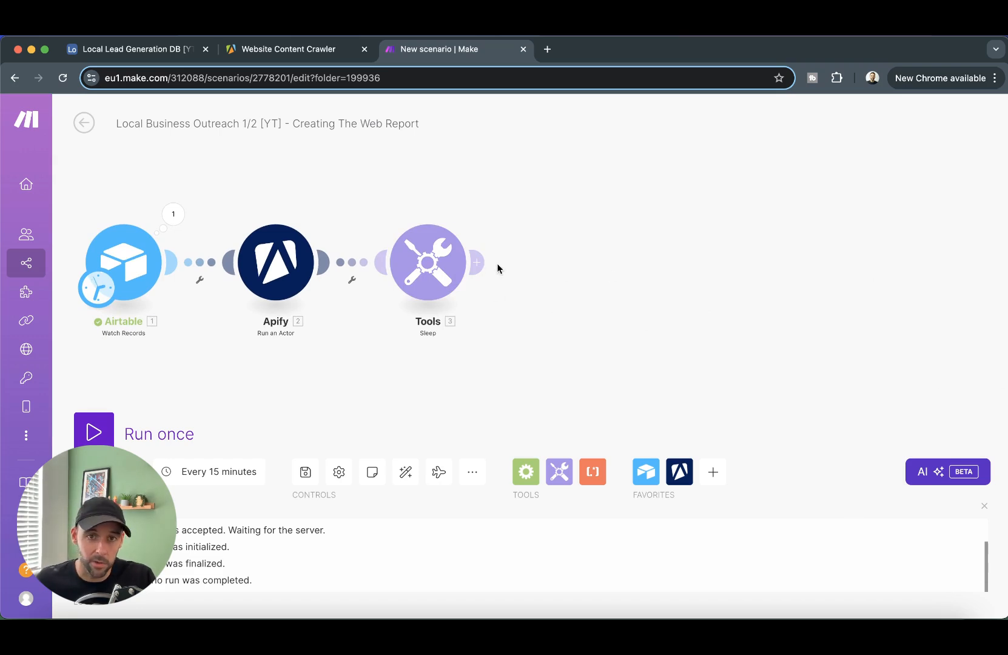
- Add Apify Get Dataset Items after Sleep, mapping Dataset ID to 2. defaultDatasetId
{"action": "left_click", "coordinate": [477, 263]}
{"action": "left_click", "coordinate": [677, 201]}
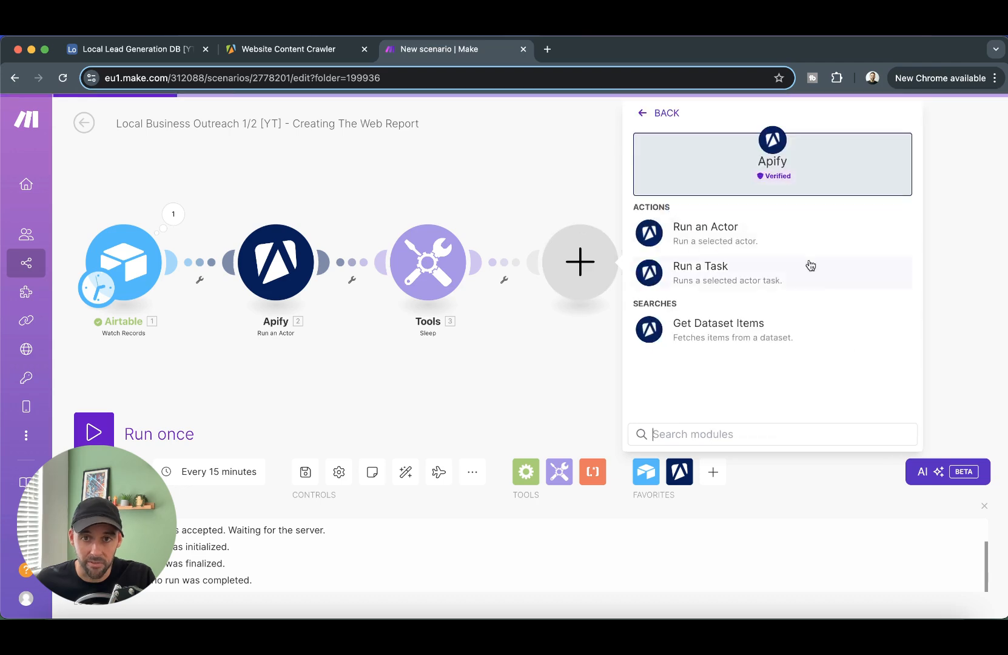
{"action": "left_click", "coordinate": [733, 334]}
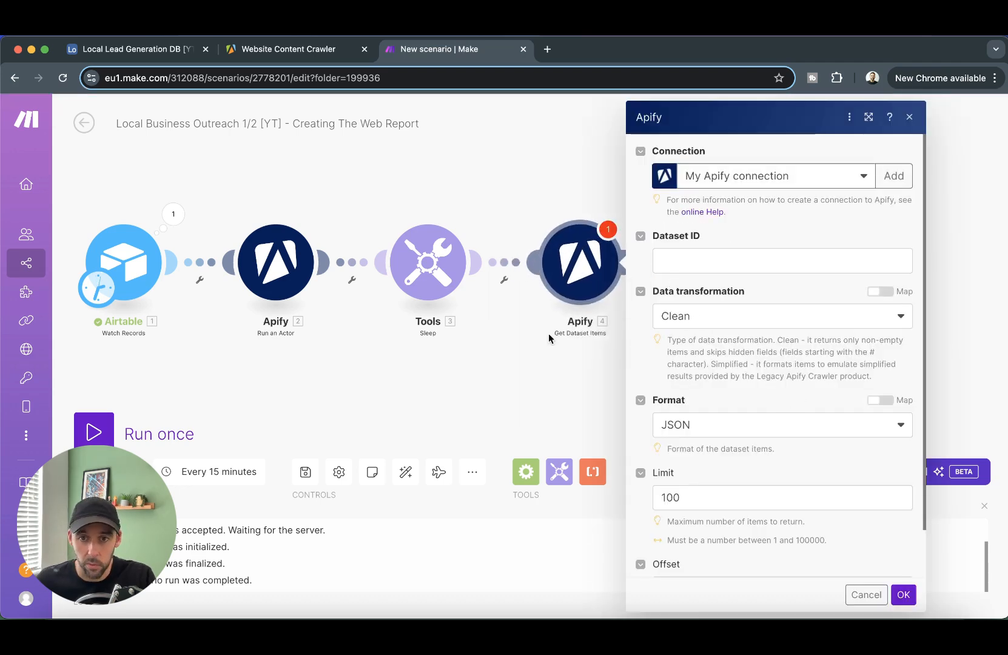
{"action": "left_click", "coordinate": [704, 262]}
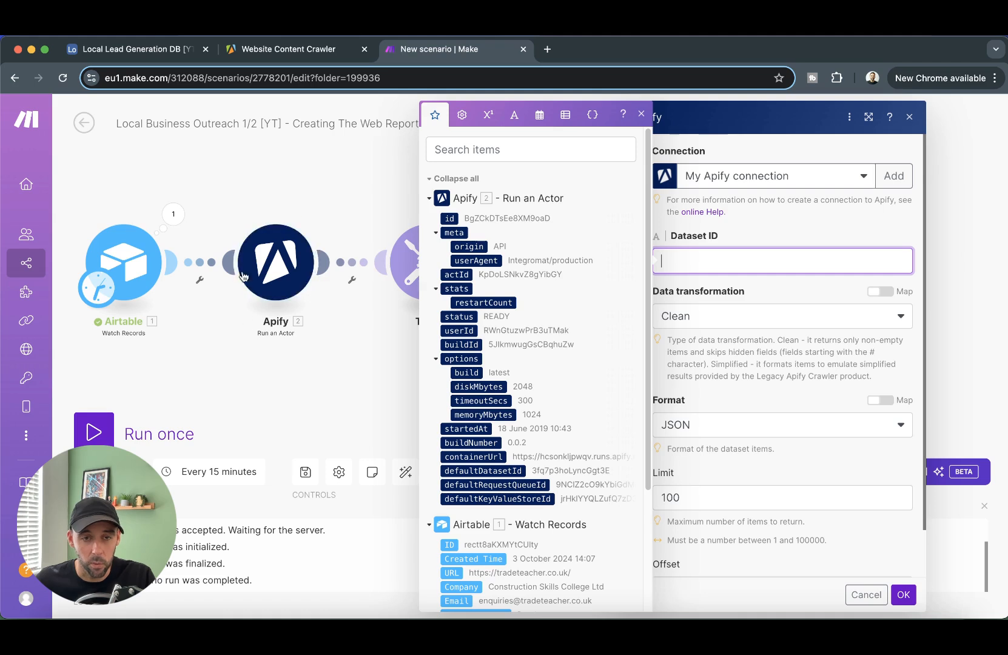
{"action": "left_click", "coordinate": [498, 472]}
{"action": "scroll", "coordinate": [852, 480], "scroll_direction": "down", "scroll_amount": 2}
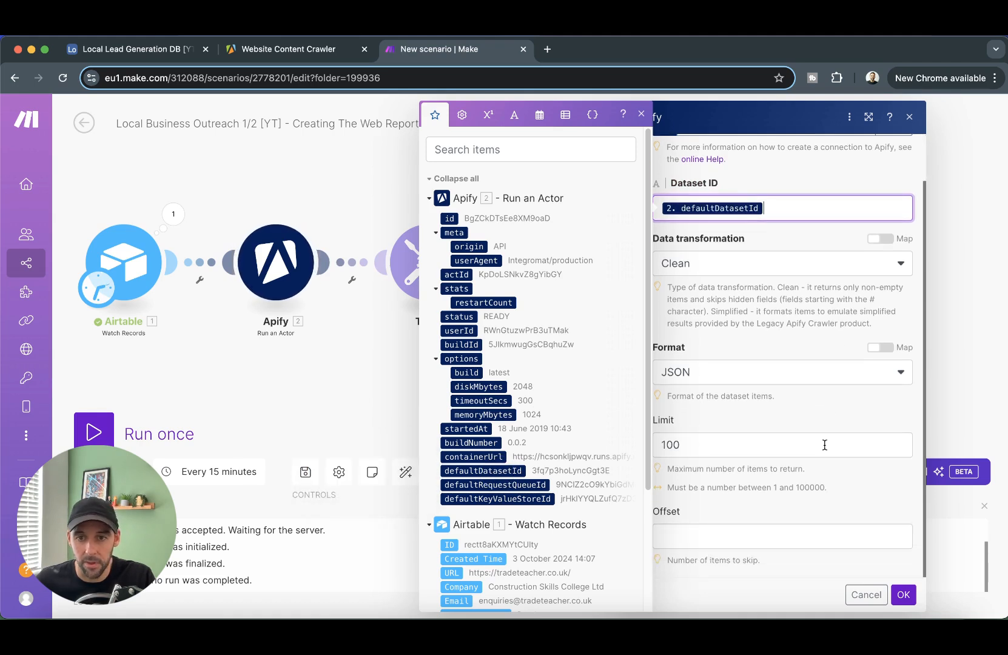
{"action": "left_click", "coordinate": [903, 595]}
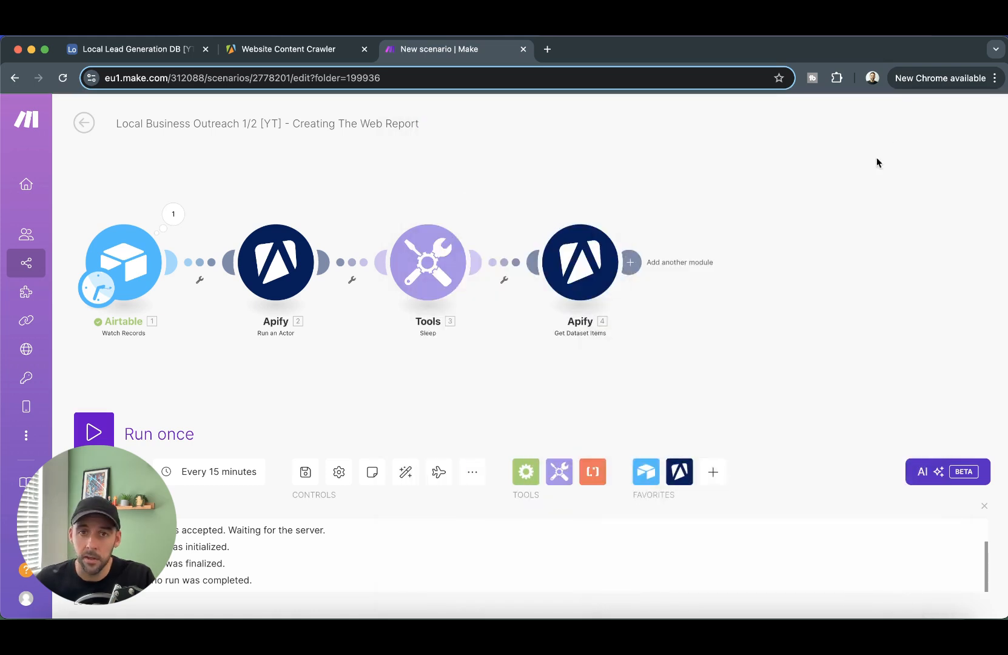
{"action": "left_click", "coordinate": [299, 52]}
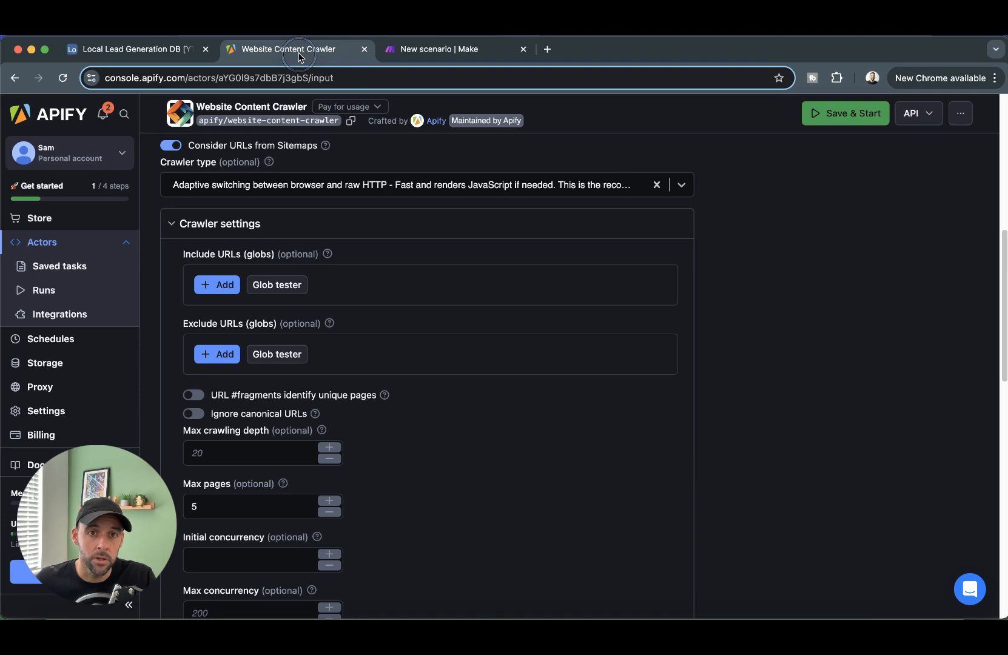
{"action": "scroll", "coordinate": [401, 189], "scroll_direction": "up", "scroll_amount": 5}
{"action": "scroll", "coordinate": [217, 200], "scroll_direction": "up", "scroll_amount": 3}
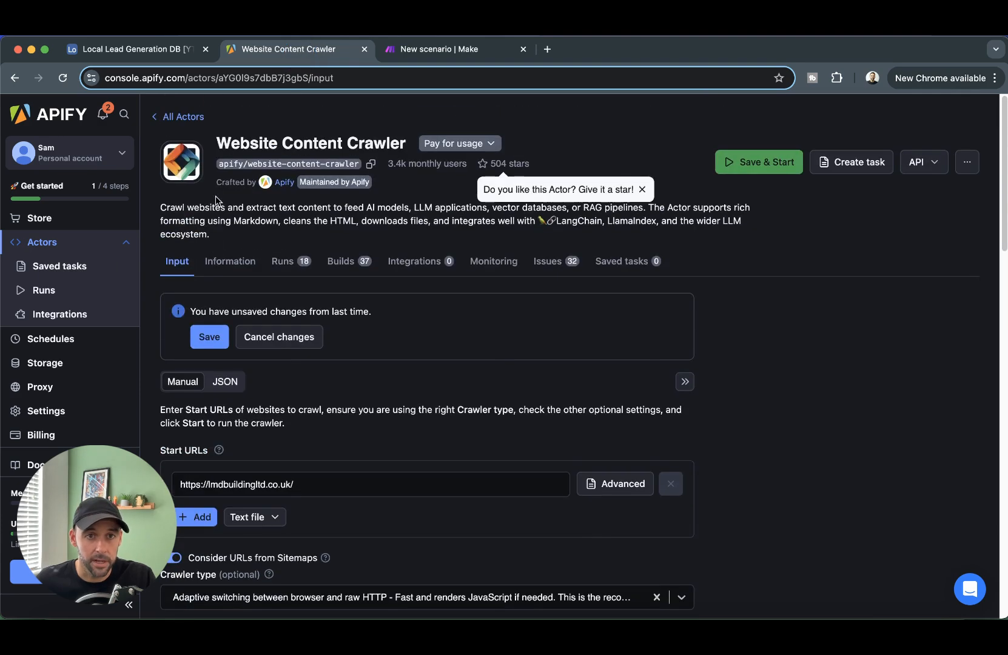
{"action": "left_click_drag", "start_coordinate": [216, 139], "coordinate": [400, 143]}
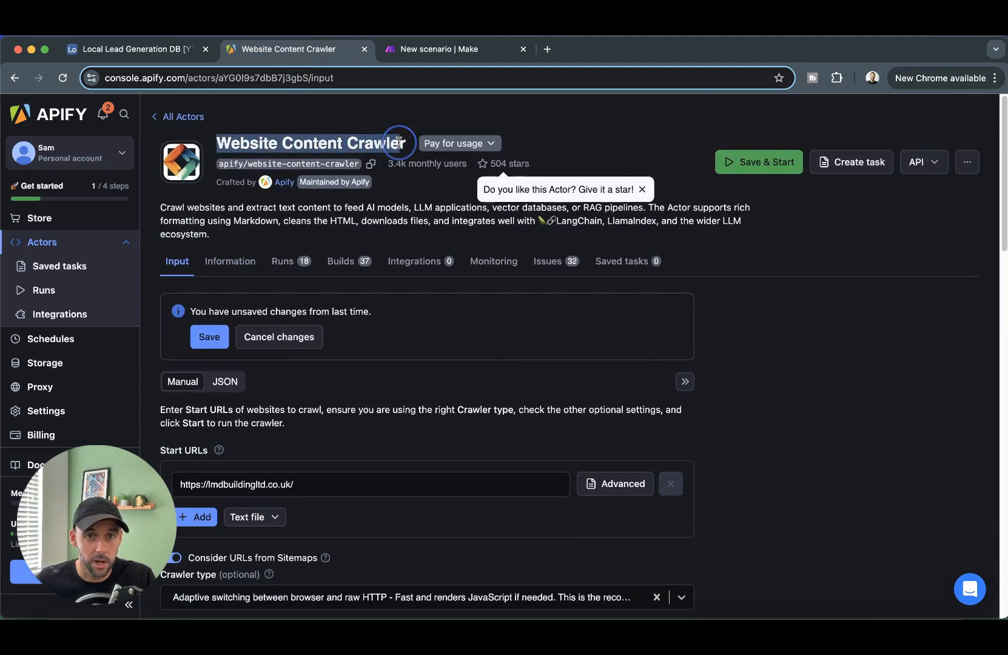
{"action": "left_click", "coordinate": [289, 267]}
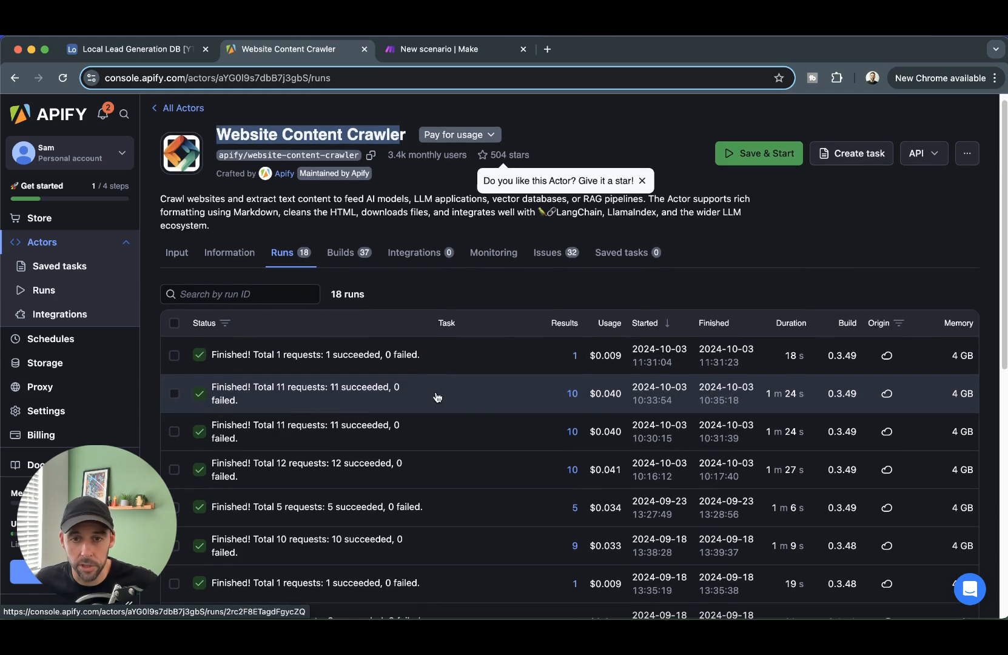
{"action": "scroll", "coordinate": [486, 396], "scroll_direction": "down", "scroll_amount": 2}
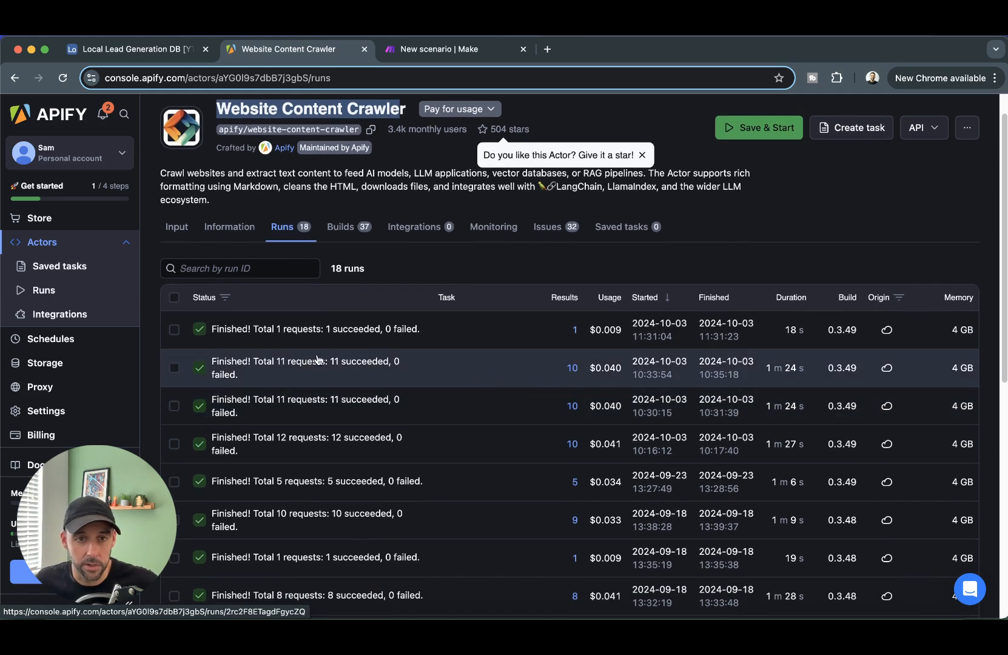
{"action": "left_click", "coordinate": [369, 359]}
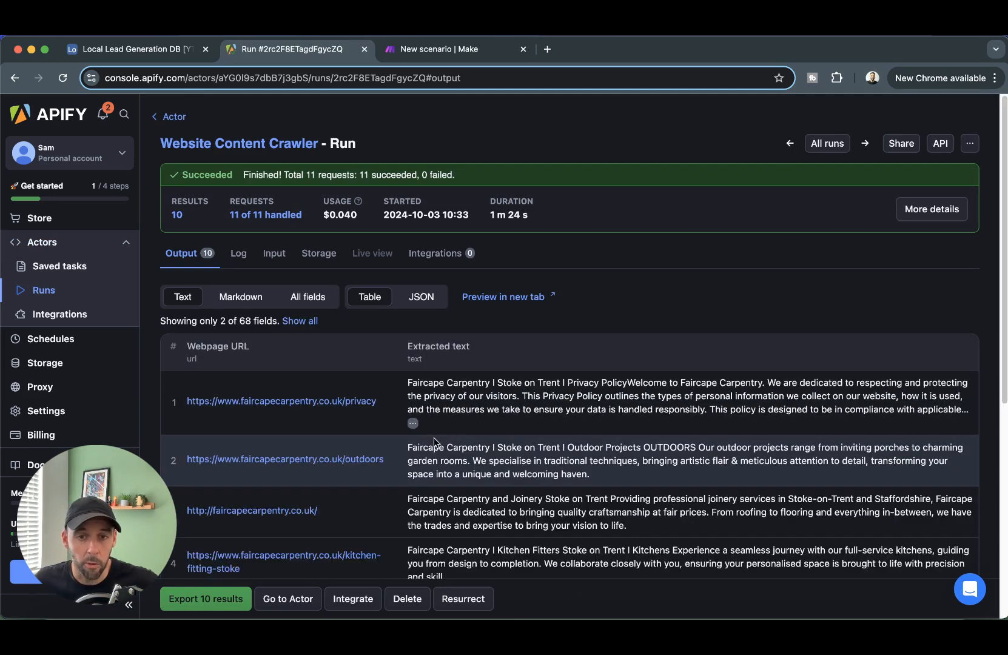
{"action": "triple_click", "coordinate": [194, 351]}
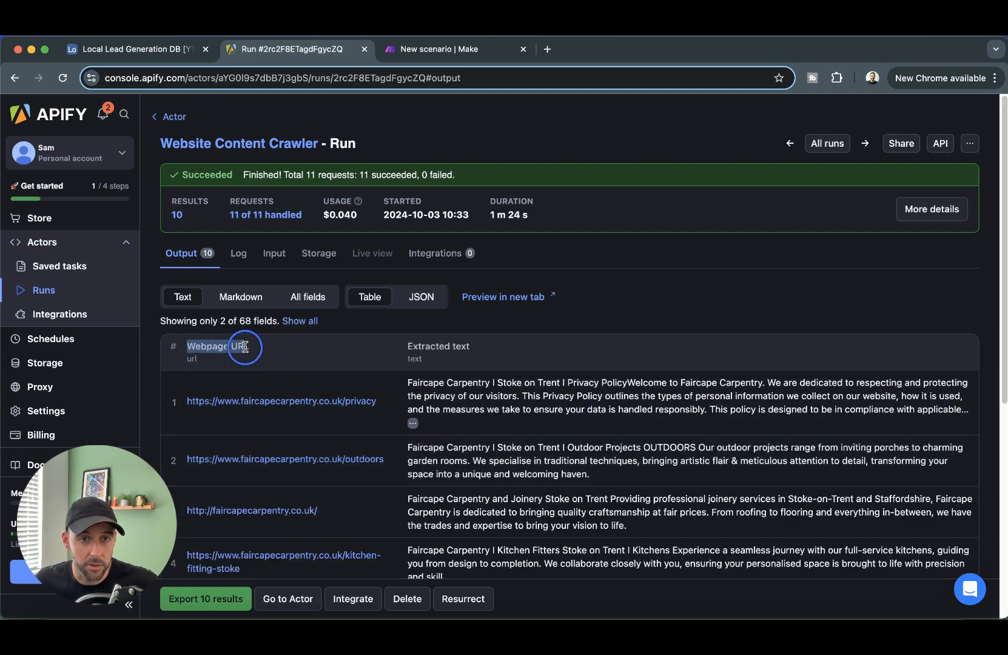
{"action": "left_click_drag", "start_coordinate": [407, 382], "coordinate": [896, 416]}
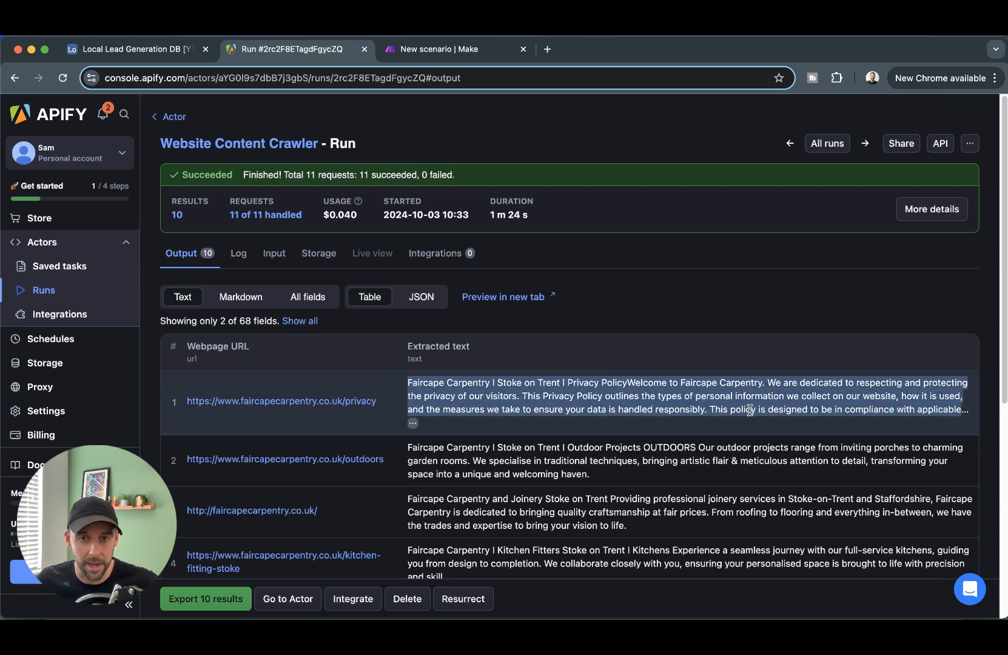
{"action": "scroll", "coordinate": [408, 320], "scroll_direction": "down", "scroll_amount": 6}
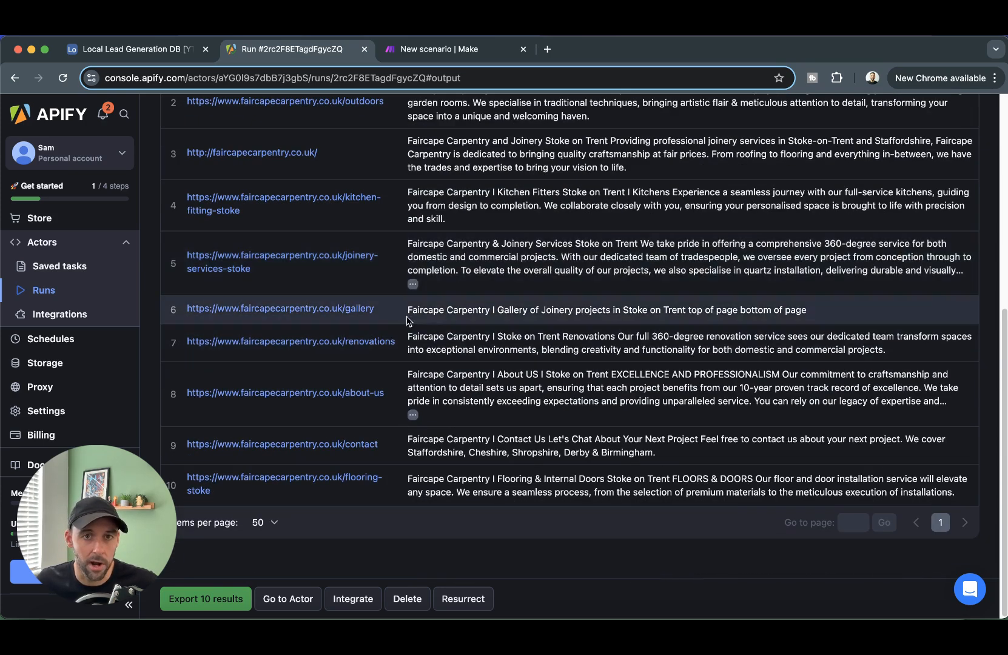
{"action": "scroll", "coordinate": [455, 255], "scroll_direction": "up", "scroll_amount": 5}
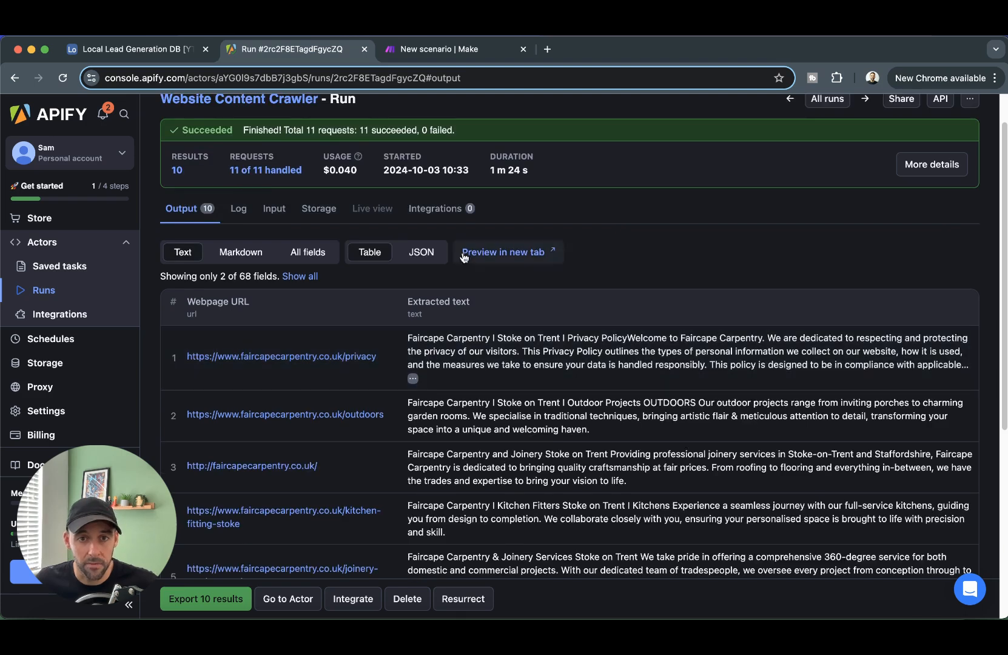
{"action": "left_click", "coordinate": [424, 254]}
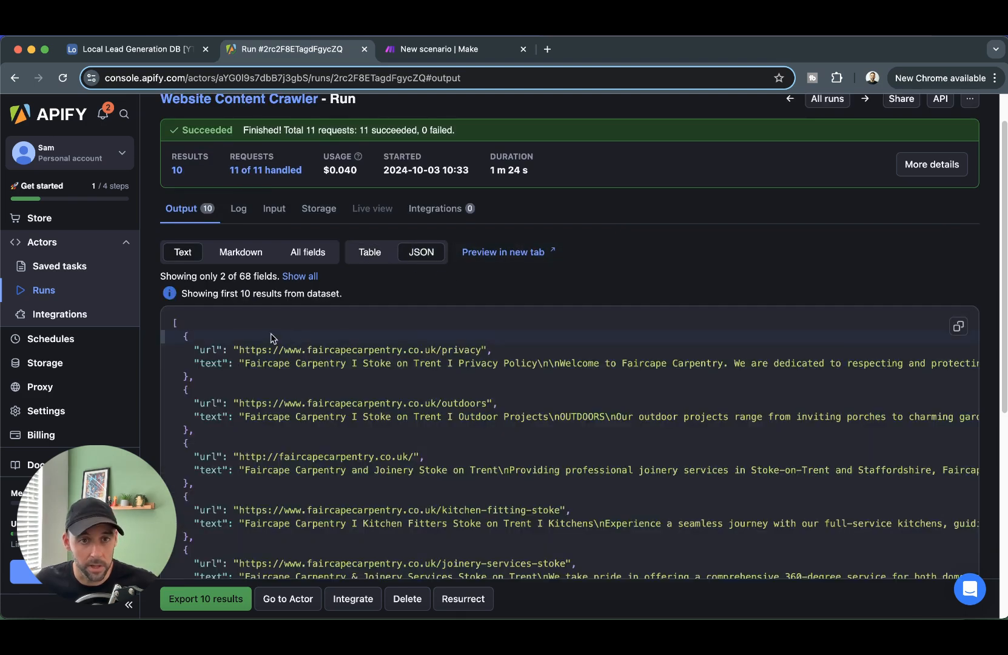
{"action": "scroll", "coordinate": [271, 338], "scroll_direction": "down", "scroll_amount": 1}
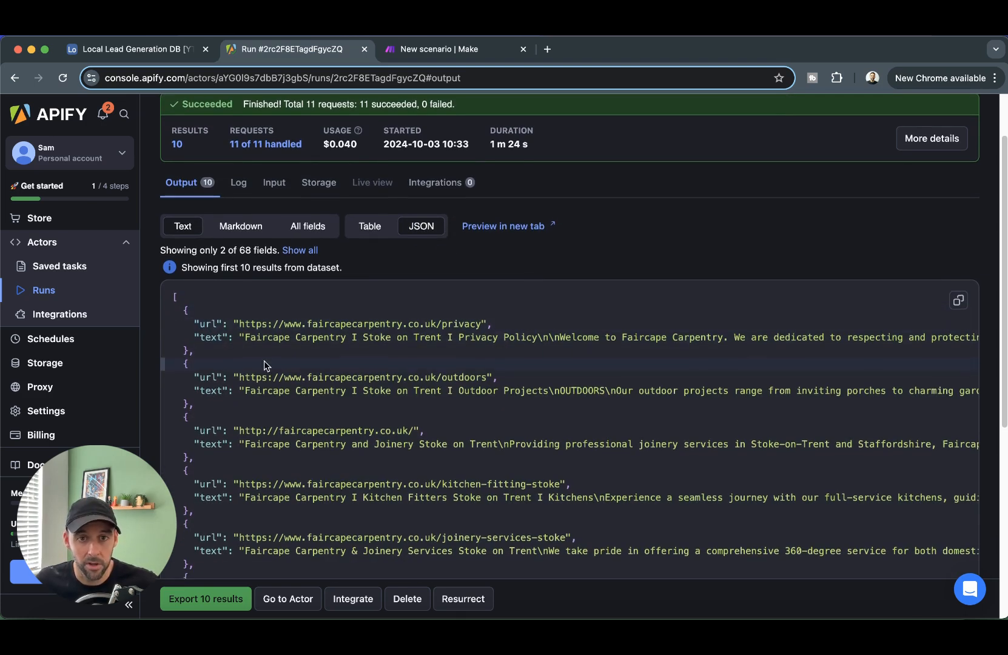
{"action": "scroll", "coordinate": [265, 365], "scroll_direction": "down", "scroll_amount": 1}
{"action": "scroll", "coordinate": [328, 310], "scroll_direction": "down", "scroll_amount": 10}
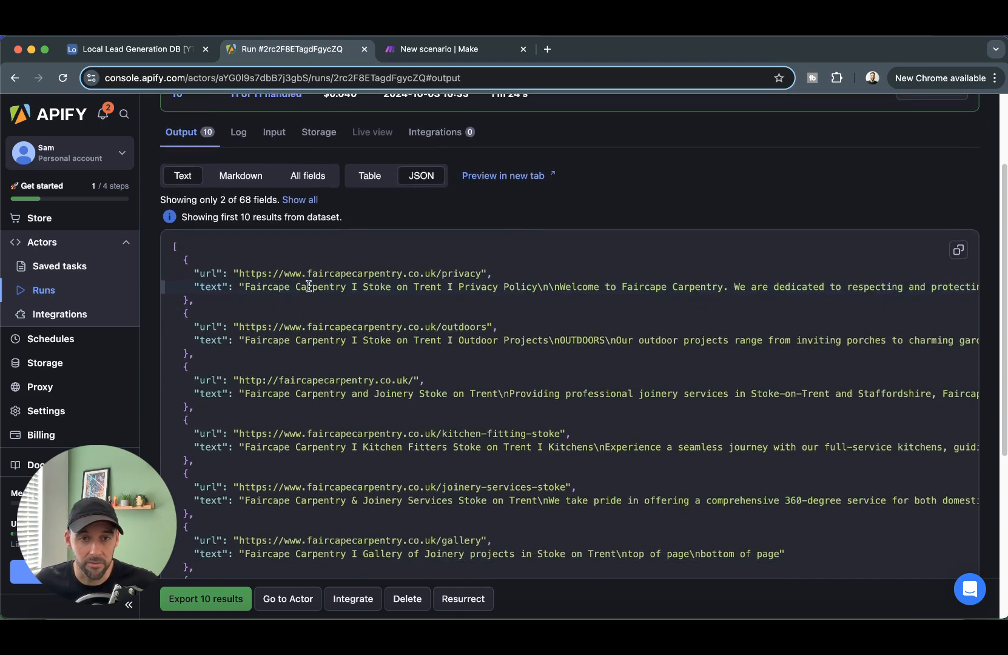
{"action": "scroll", "coordinate": [649, 267], "scroll_direction": "up", "scroll_amount": 13}
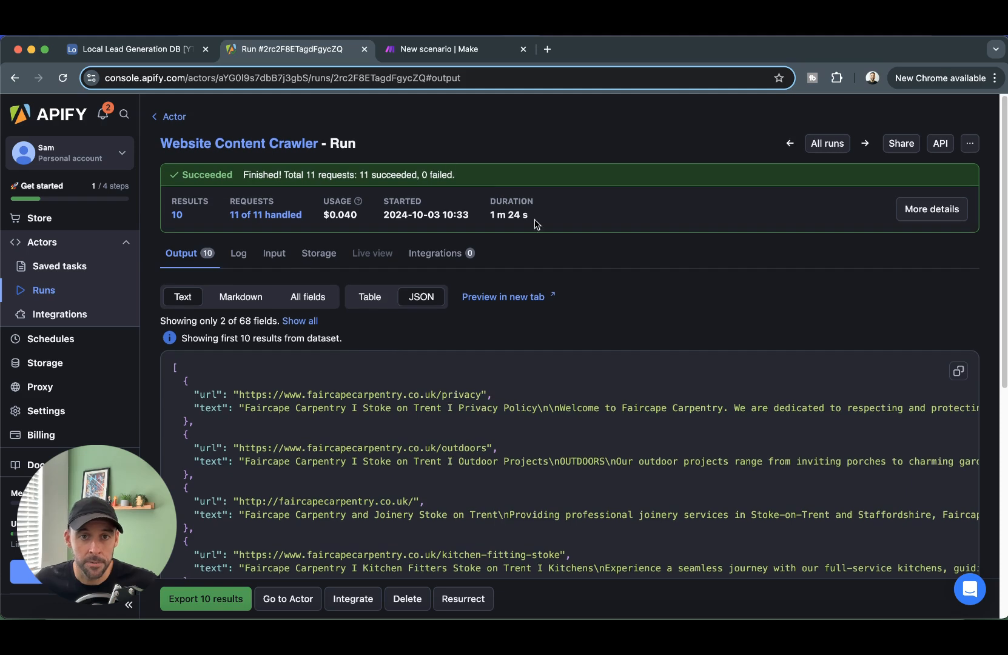
{"action": "left_click", "coordinate": [441, 48]}
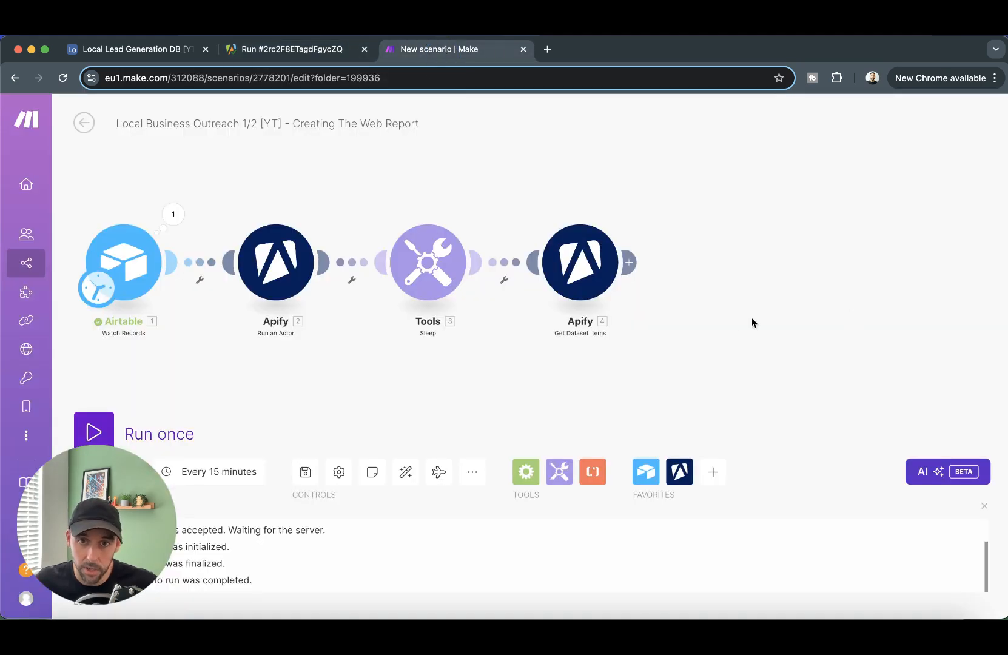
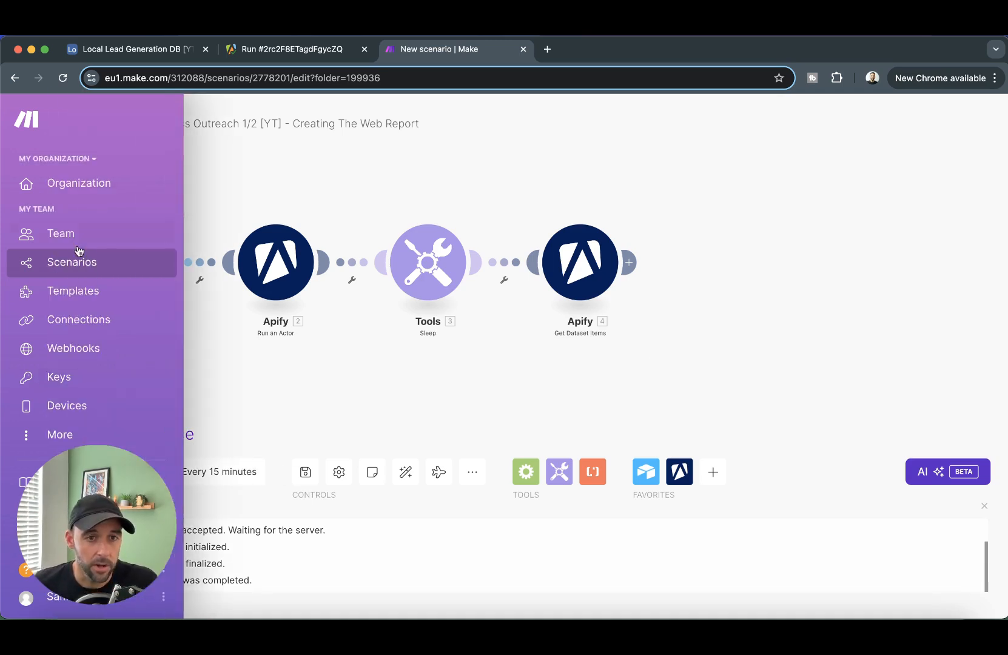
- Start Airtable Watch Records from the Construction Skills College Ltd record and run the scenario once
{"action": "right_click", "coordinate": [131, 267]}
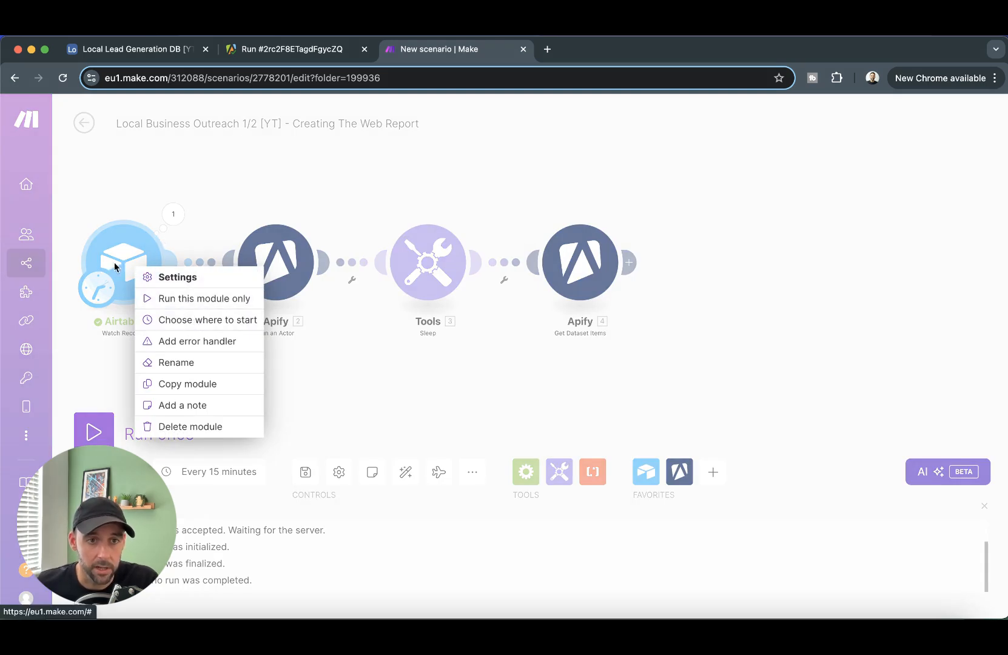
{"action": "left_click", "coordinate": [191, 319]}
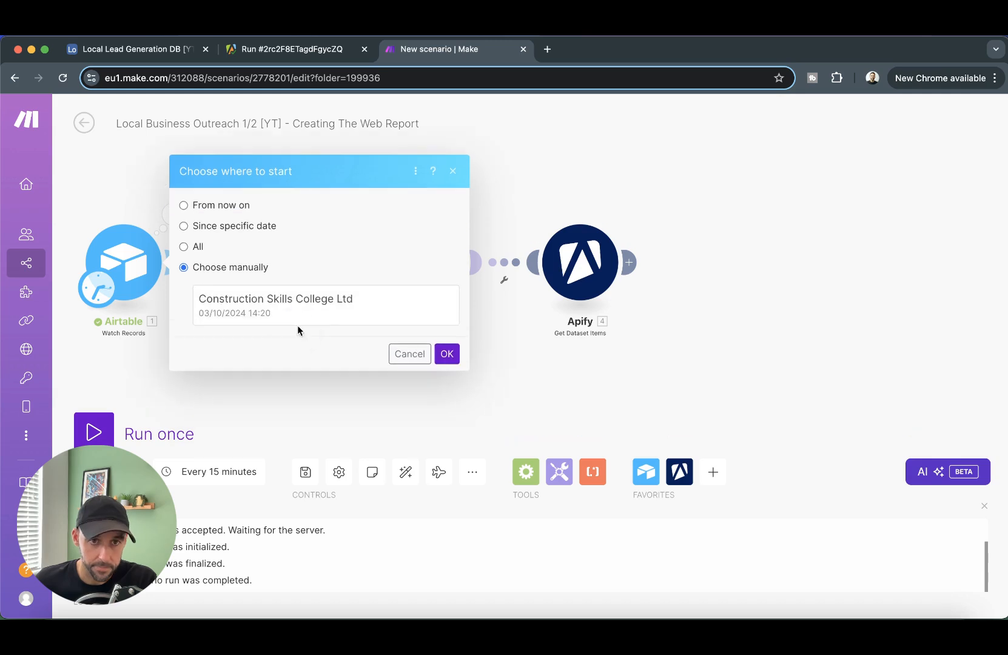
{"action": "left_click", "coordinate": [312, 313]}
{"action": "left_click", "coordinate": [445, 357]}
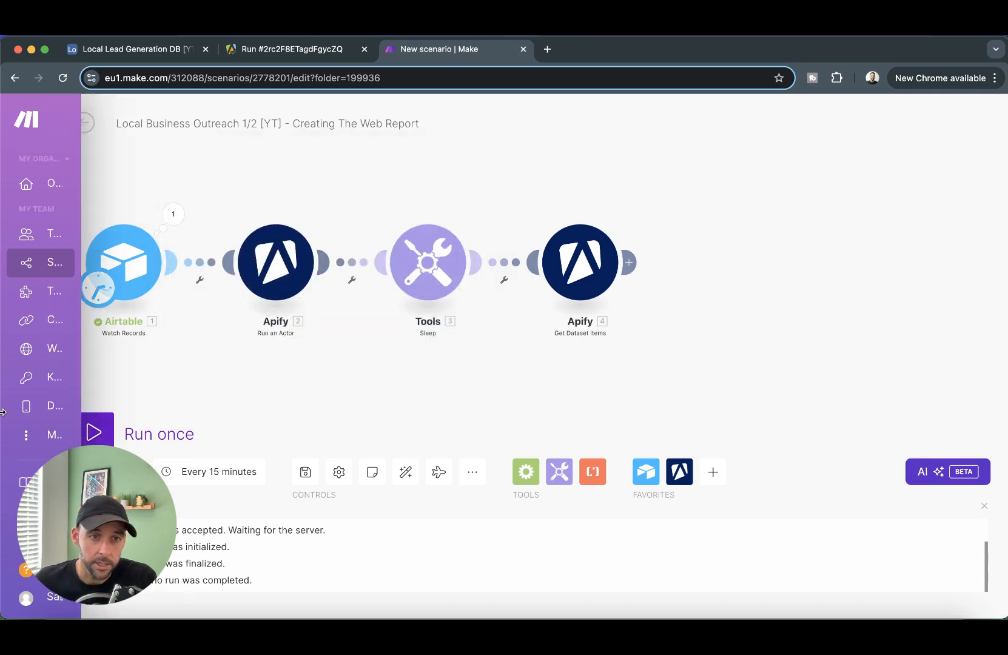
{"action": "left_click", "coordinate": [111, 431]}
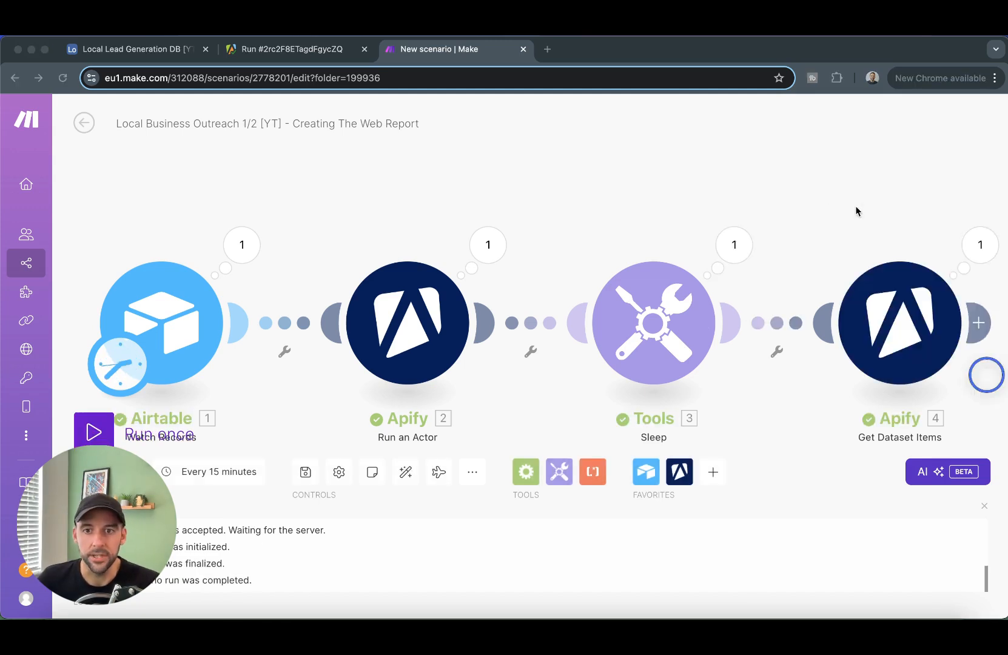
{"action": "left_click", "coordinate": [849, 205]}
{"action": "left_click_drag", "start_coordinate": [828, 198], "coordinate": [701, 200]}
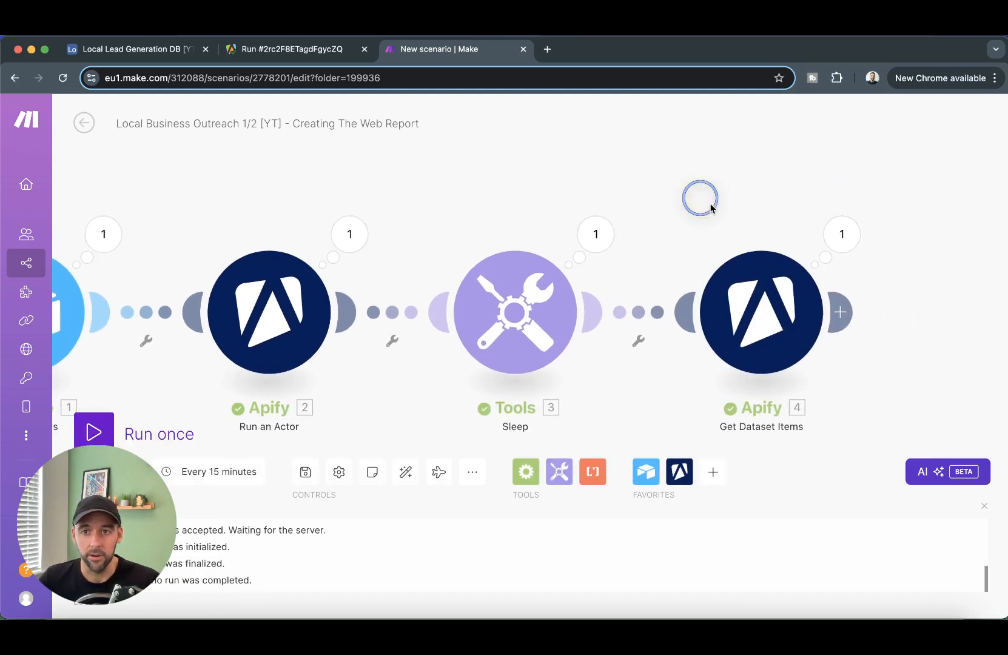
{"action": "left_click_drag", "start_coordinate": [856, 207], "coordinate": [773, 212]}
{"action": "left_click", "coordinate": [721, 246]}
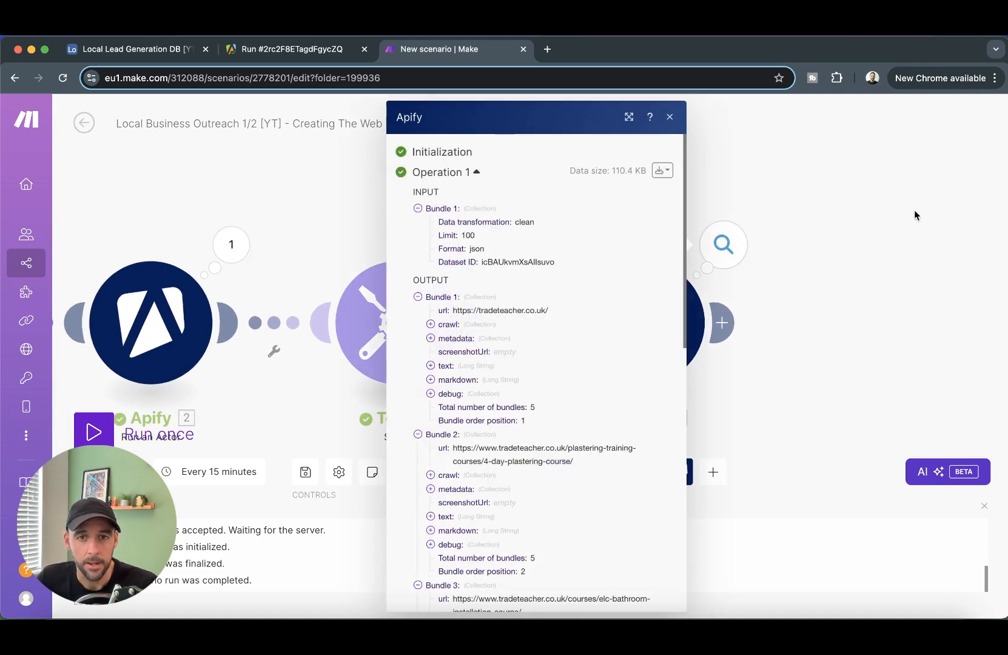
{"action": "left_click", "coordinate": [876, 217]}
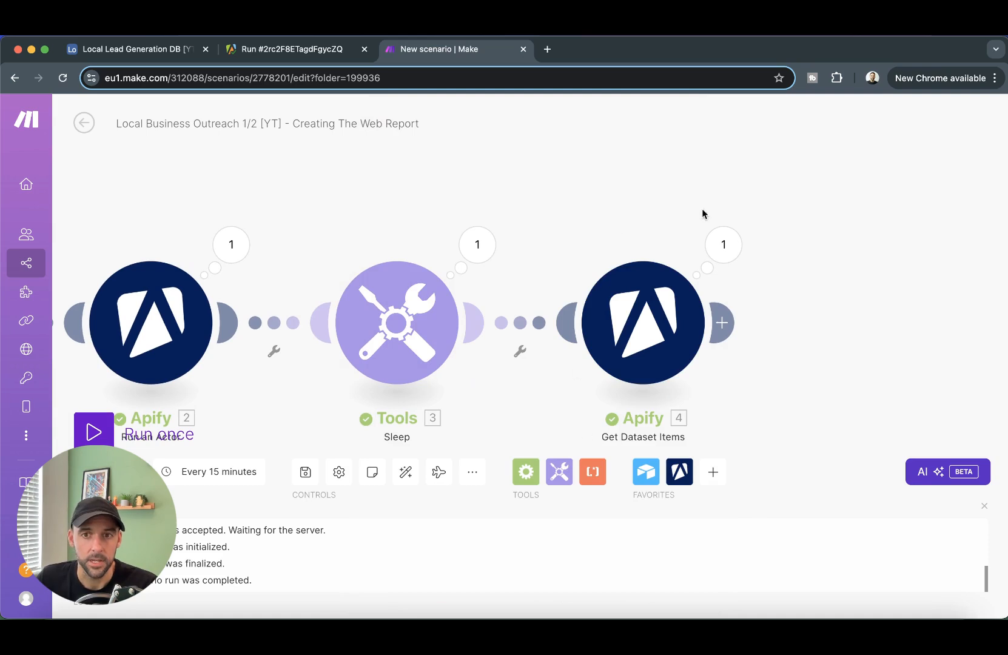
{"action": "left_click", "coordinate": [723, 244]}
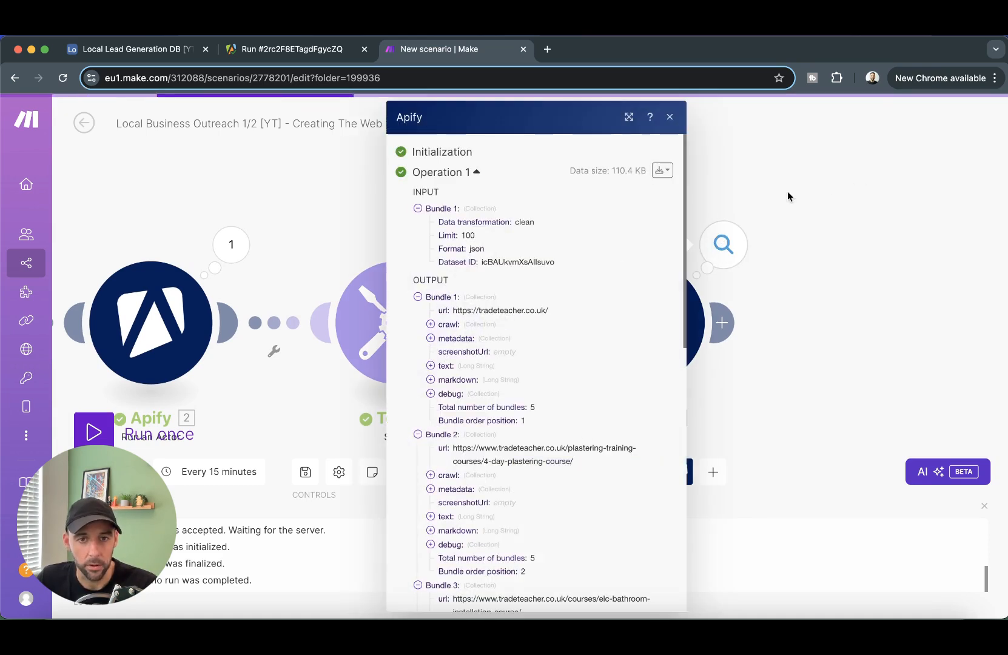
{"action": "left_click", "coordinate": [418, 297]}
{"action": "left_click", "coordinate": [418, 311]}
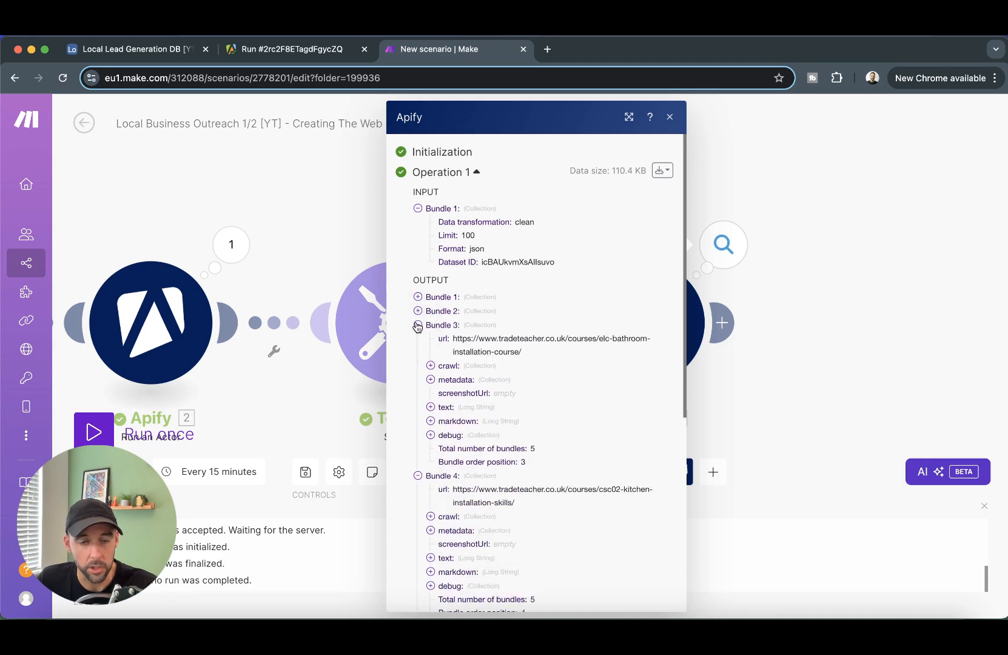
{"action": "left_click", "coordinate": [418, 326]}
{"action": "left_click", "coordinate": [418, 340]}
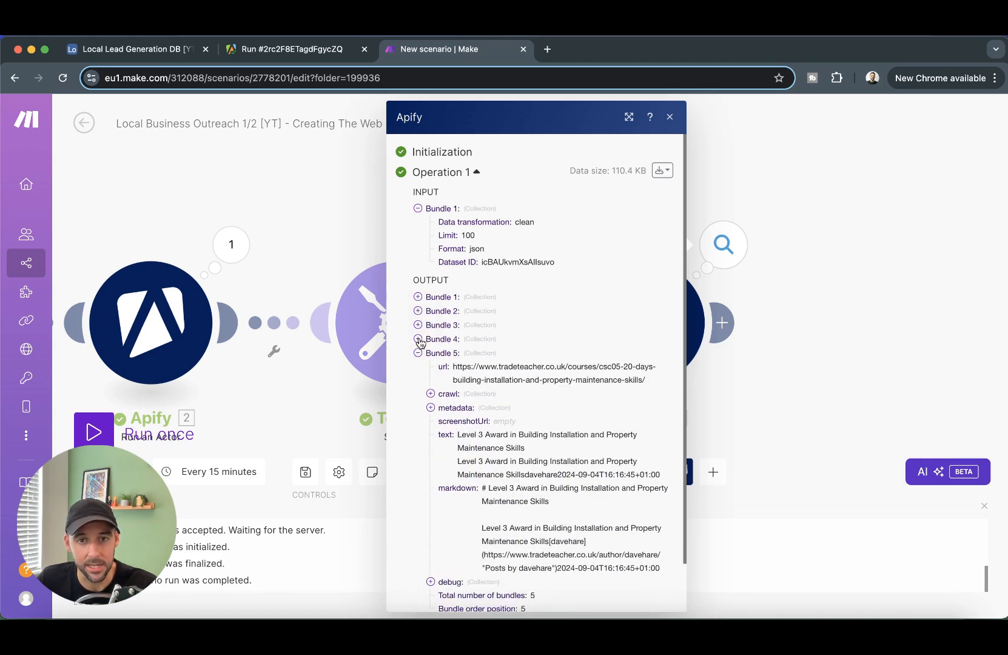
{"action": "left_click", "coordinate": [418, 355]}
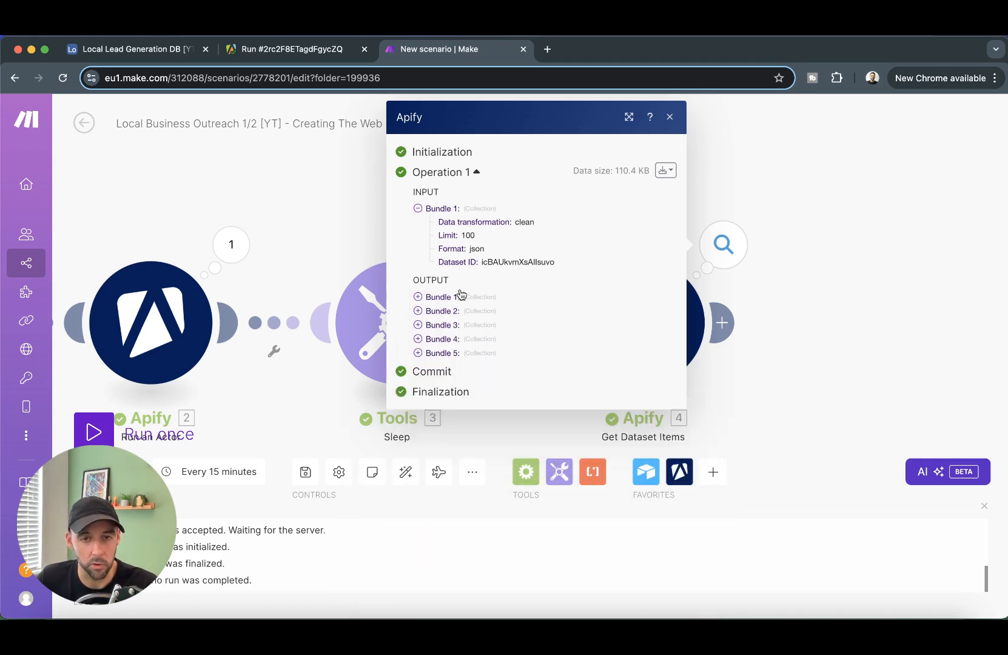
{"action": "left_click", "coordinate": [418, 354]}
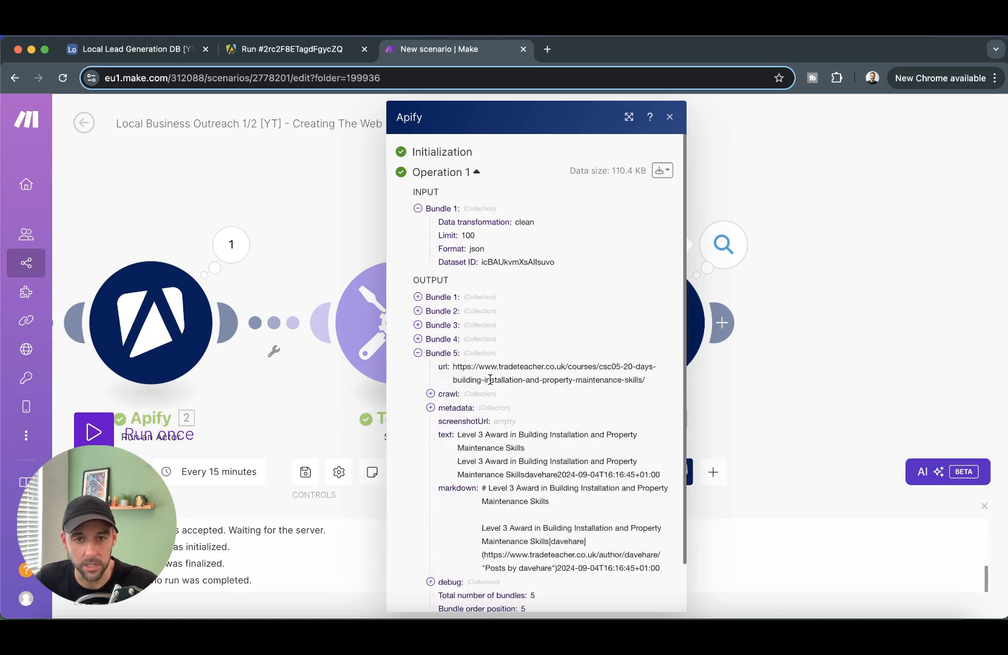
{"action": "left_click", "coordinate": [418, 354]}
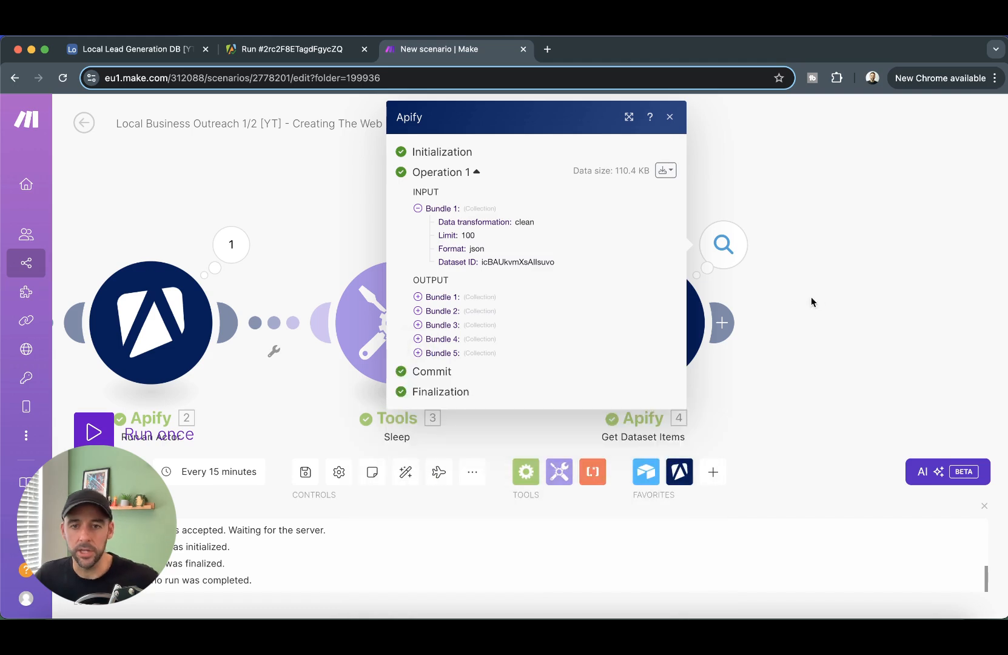
{"action": "left_click", "coordinate": [795, 286]}
{"action": "left_click_drag", "start_coordinate": [819, 329], "coordinate": [787, 312]}
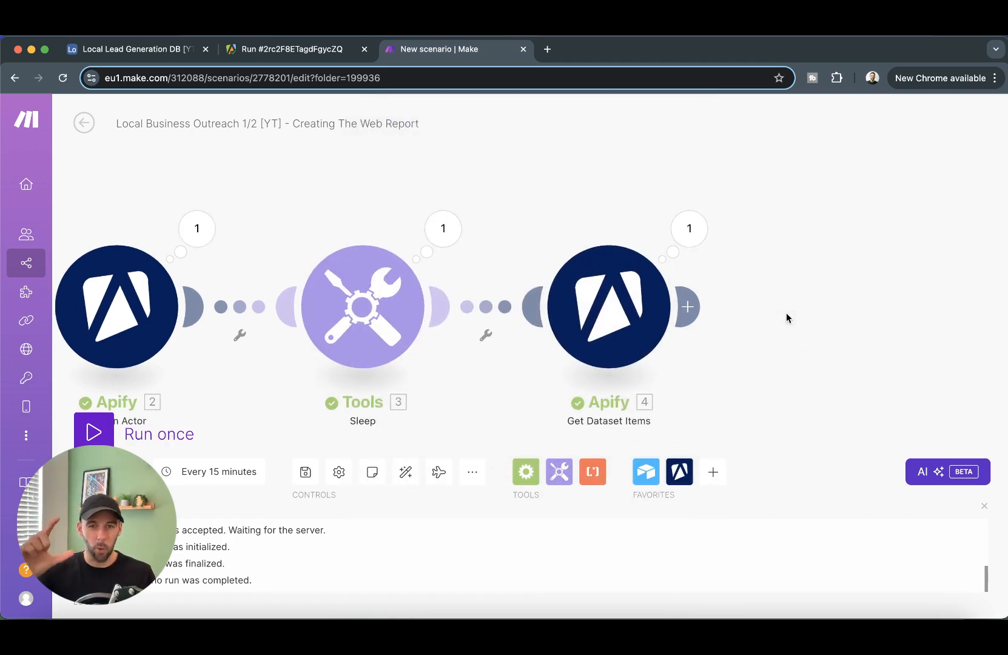
- Add an Aggregate to JSON module after Get Dataset Items, using Get Dataset Items as source
{"action": "left_click", "coordinate": [688, 307]}
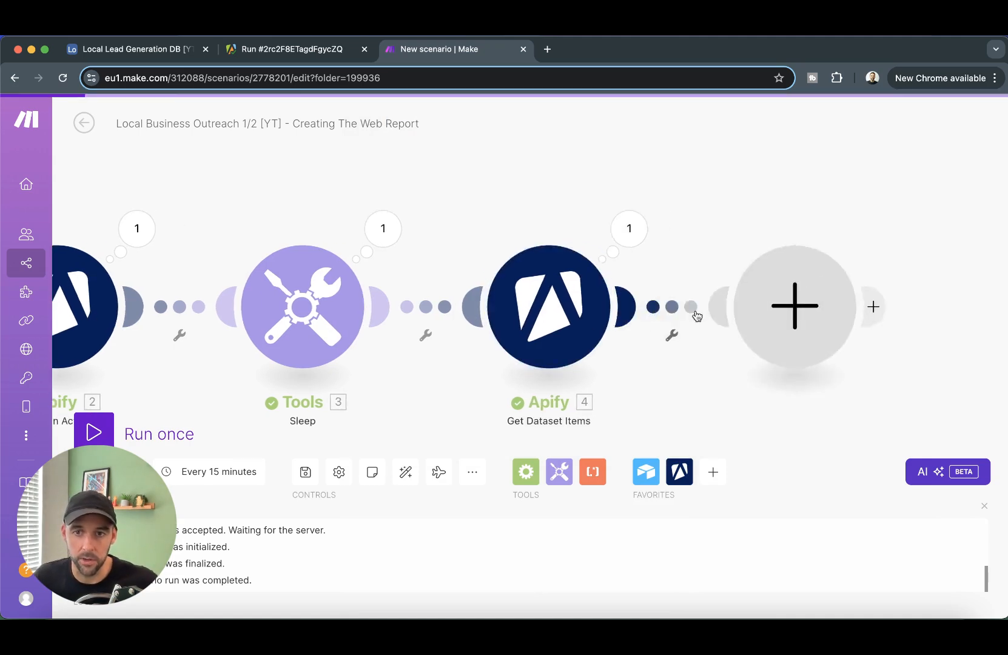
{"action": "scroll", "coordinate": [528, 412], "scroll_direction": "down", "scroll_amount": 3}
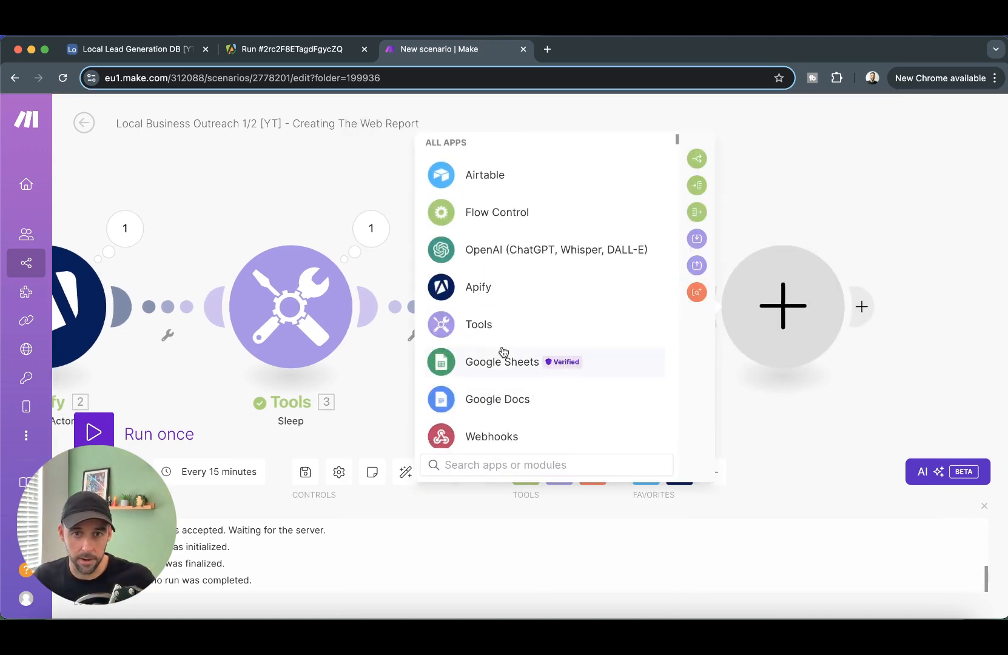
{"action": "type", "text": "json"}
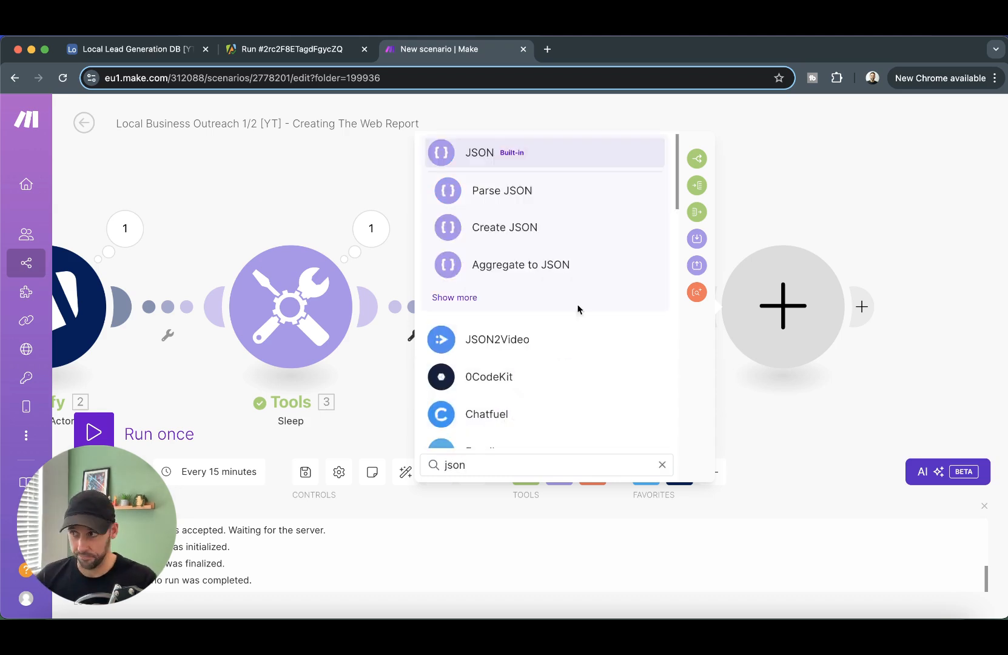
{"action": "left_click", "coordinate": [561, 266]}
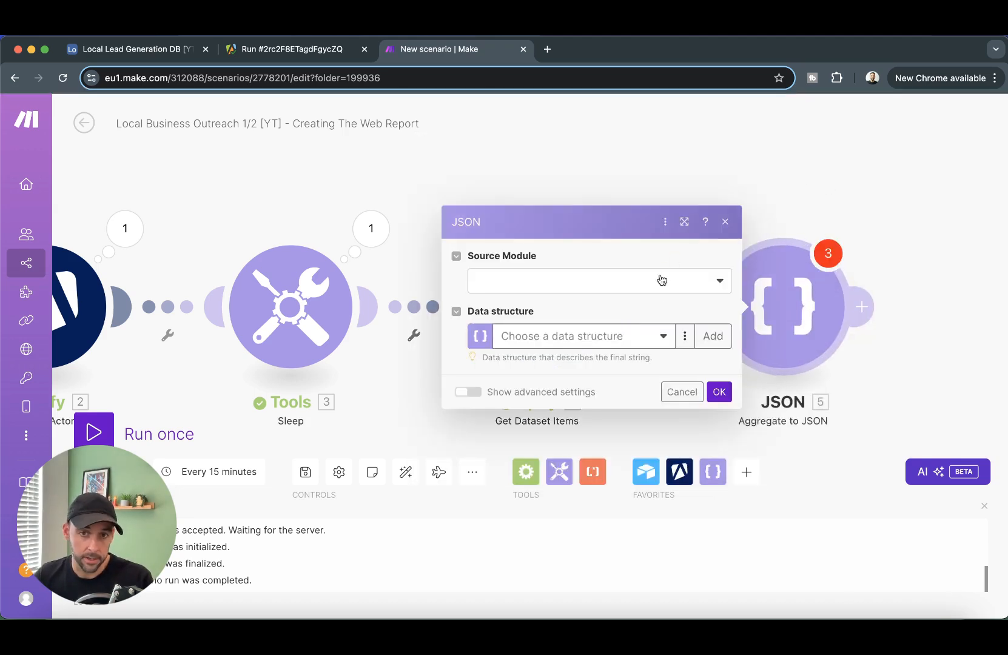
{"action": "left_click", "coordinate": [662, 279]}
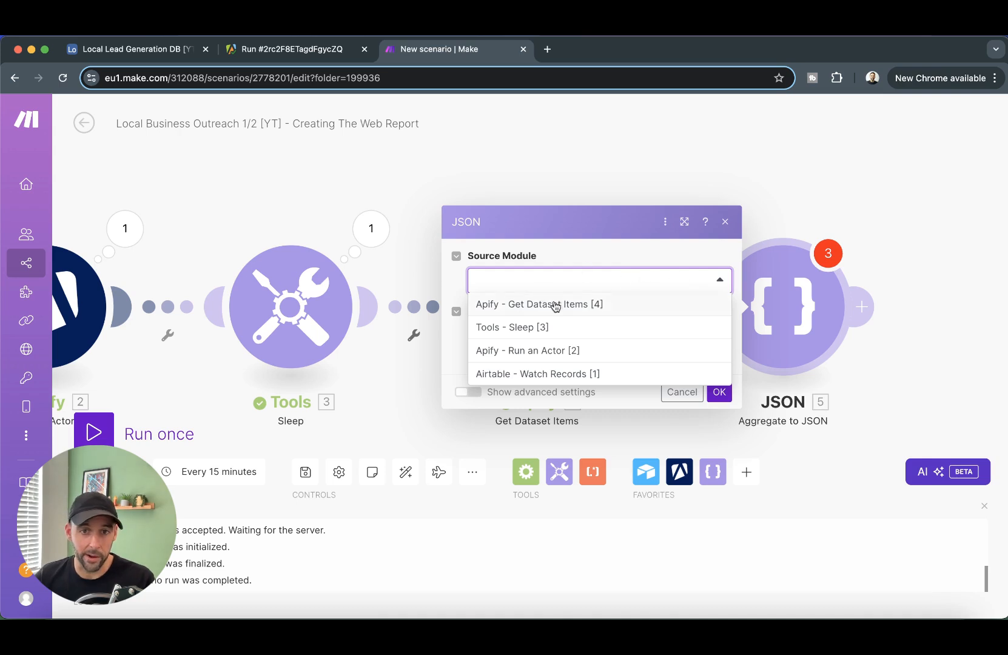
{"action": "left_click", "coordinate": [619, 309]}
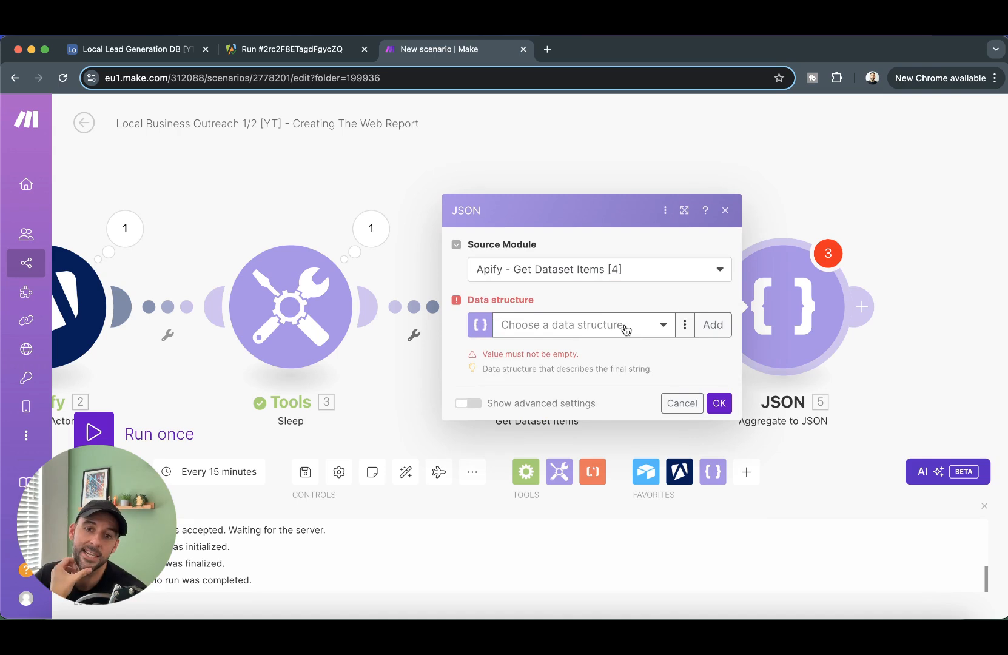
- Create the 'Website Crawl Bundle' data structure with Title and Markdown fields, and save the module
{"action": "left_click", "coordinate": [712, 327]}
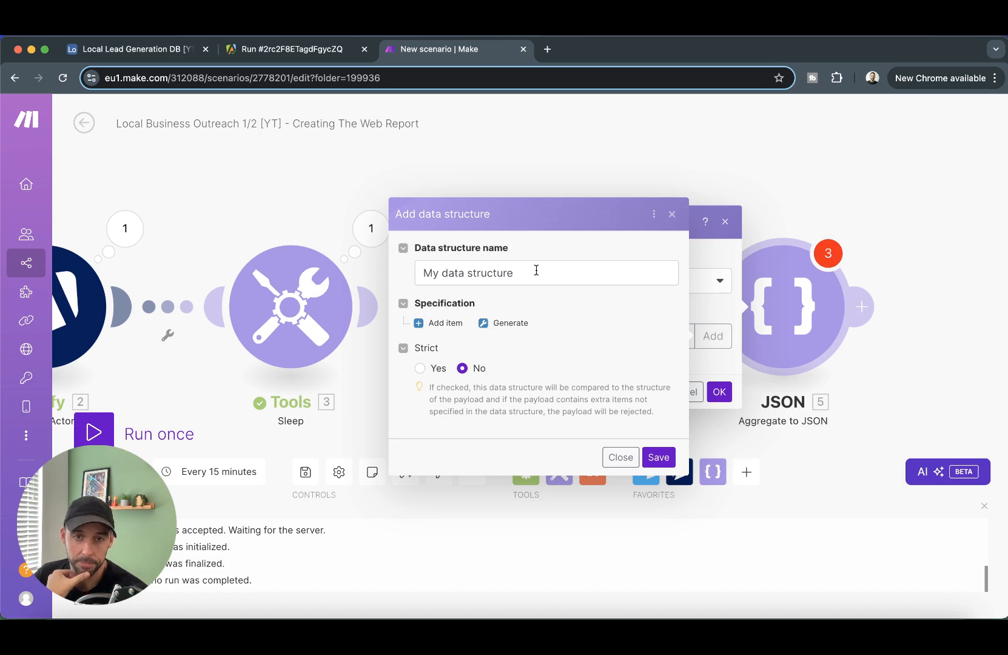
{"action": "left_click", "coordinate": [537, 271]}
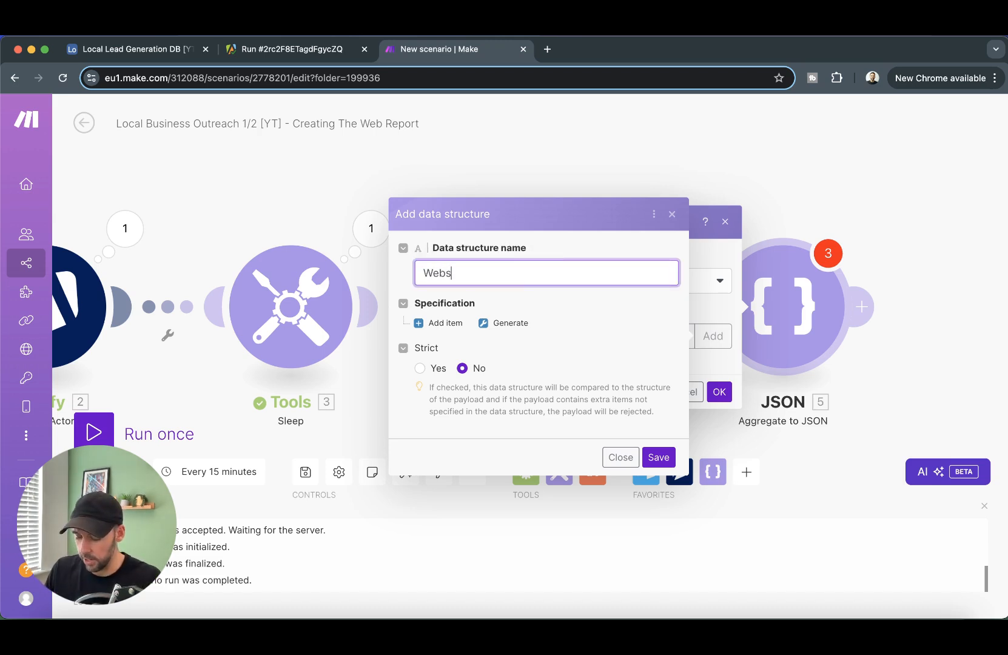
{"action": "type", "text": "Website Crawl Bundle"}
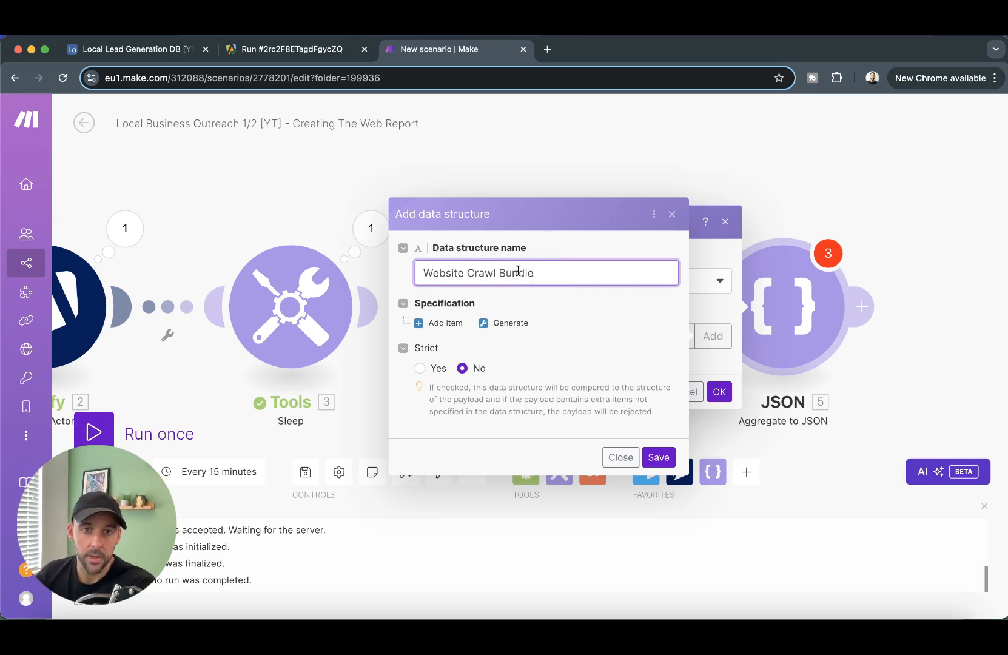
{"action": "left_click", "coordinate": [449, 323]}
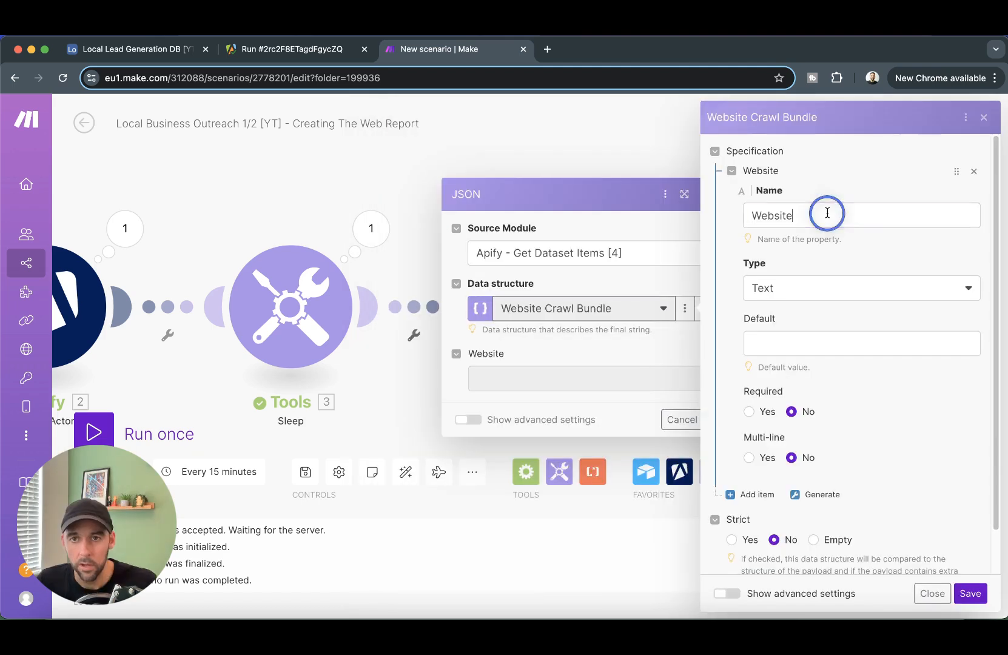
{"action": "double_click", "coordinate": [827, 213]}
{"action": "type", "text": "Title"}
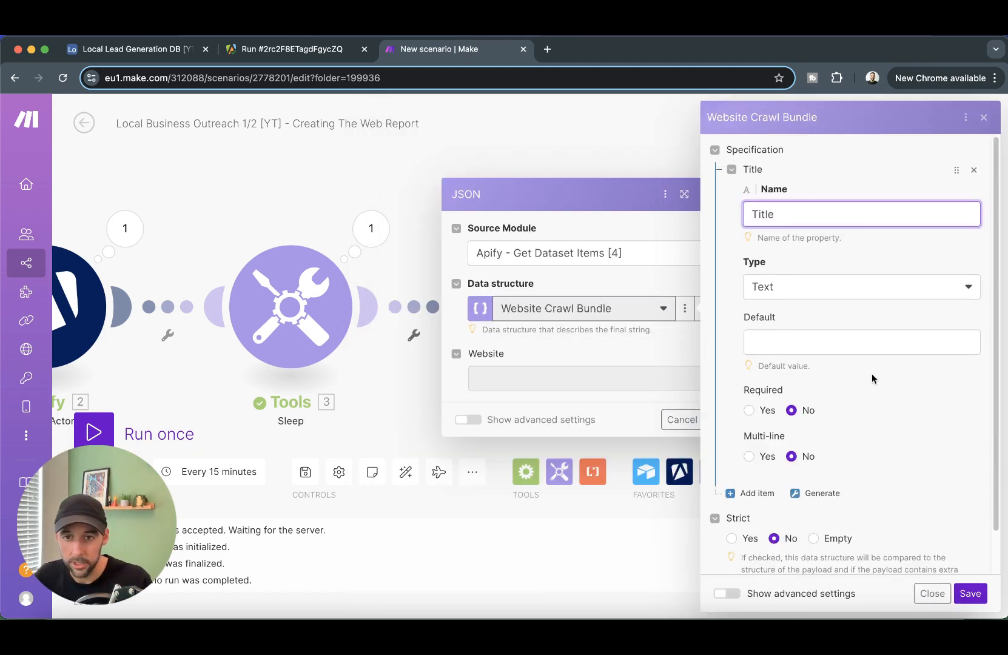
{"action": "left_click", "coordinate": [747, 494]}
{"action": "left_click", "coordinate": [818, 540]}
{"action": "type", "text": "Makr"}
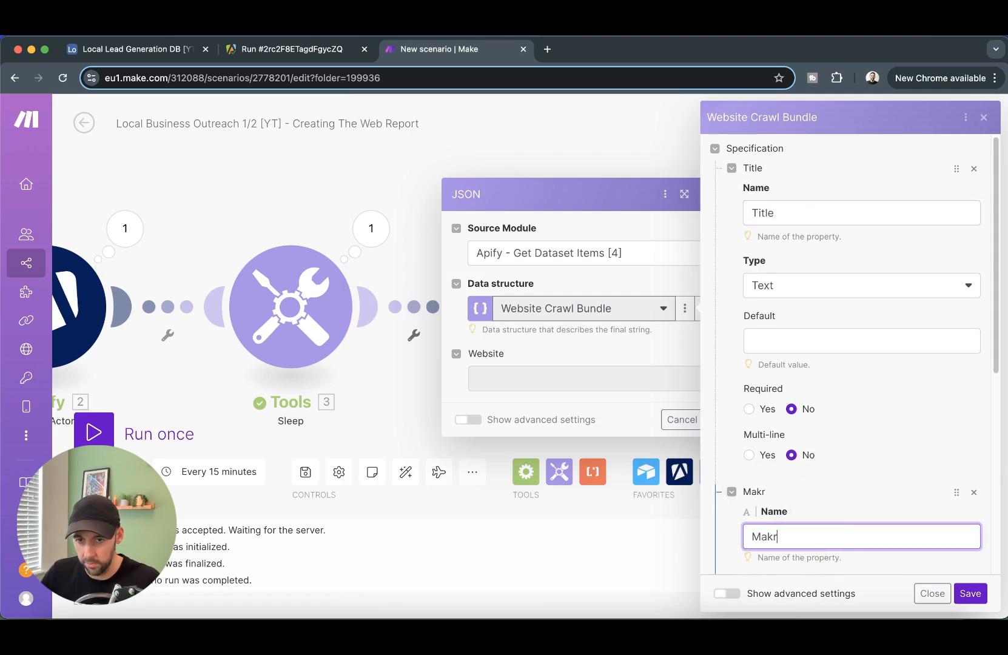
{"action": "type", "text": "dow"}
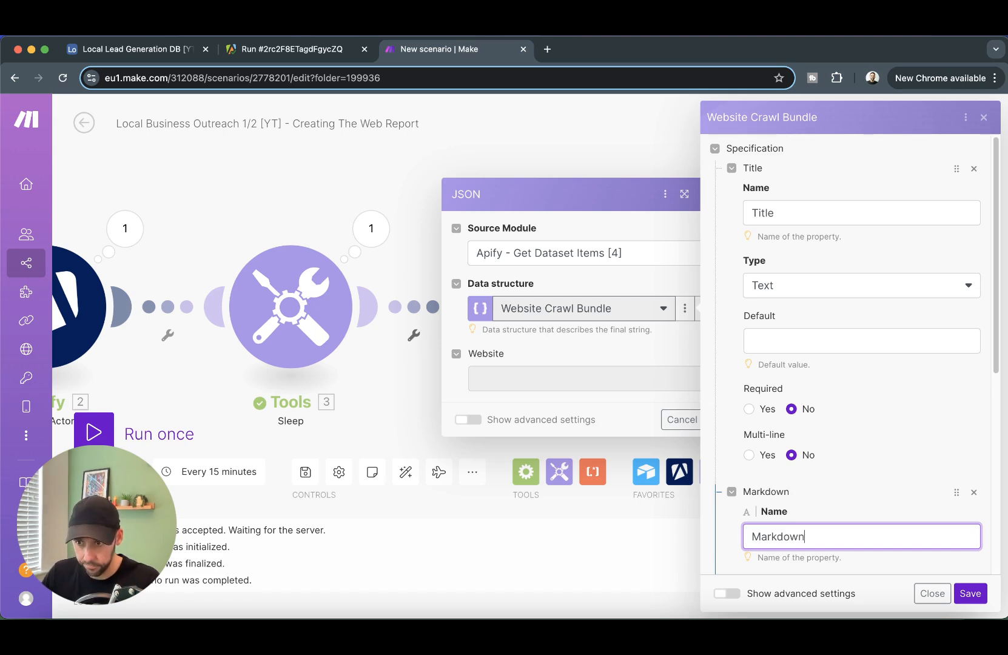
{"action": "type", "text": "n"}
{"action": "scroll", "coordinate": [850, 351], "scroll_direction": "down", "scroll_amount": 4}
{"action": "left_click", "coordinate": [971, 593]}
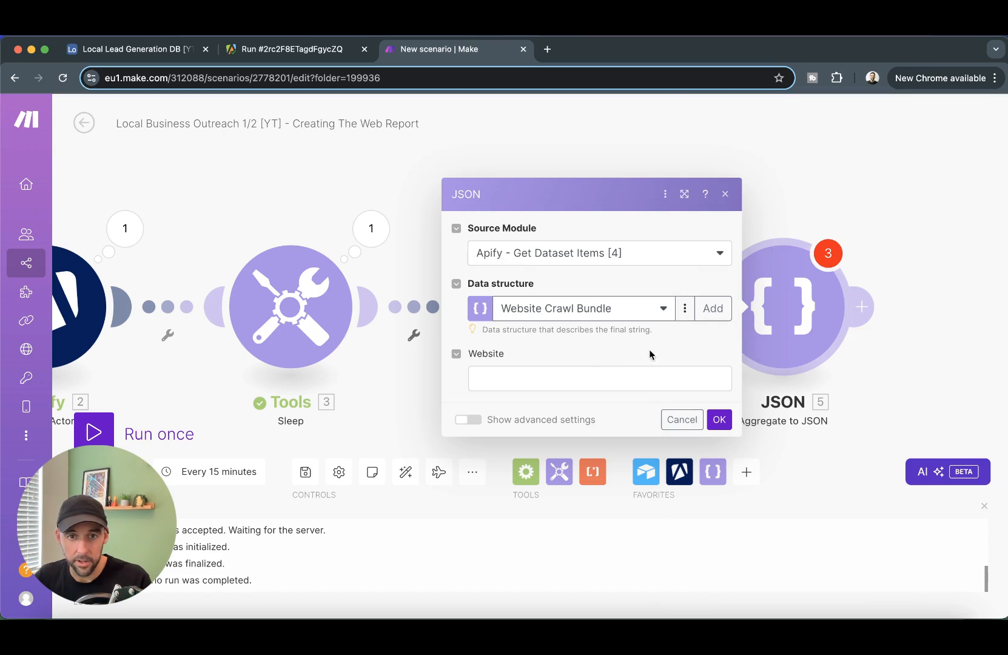
{"action": "left_click", "coordinate": [722, 419]}
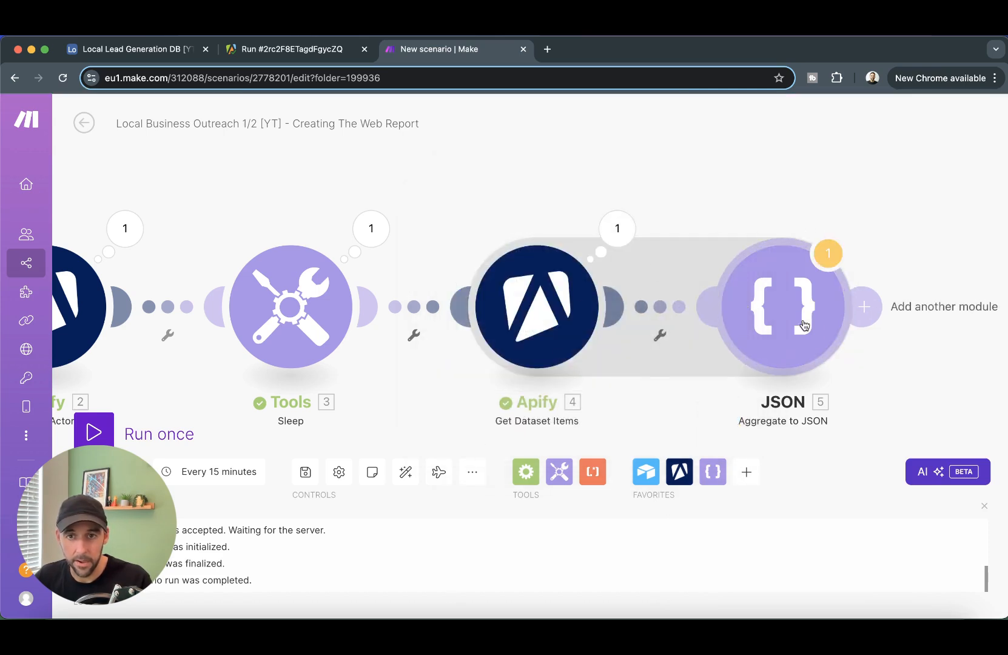
- Map the Apify metadata title into Title and the crawled markdown into Markdown, then save
{"action": "left_click", "coordinate": [779, 241]}
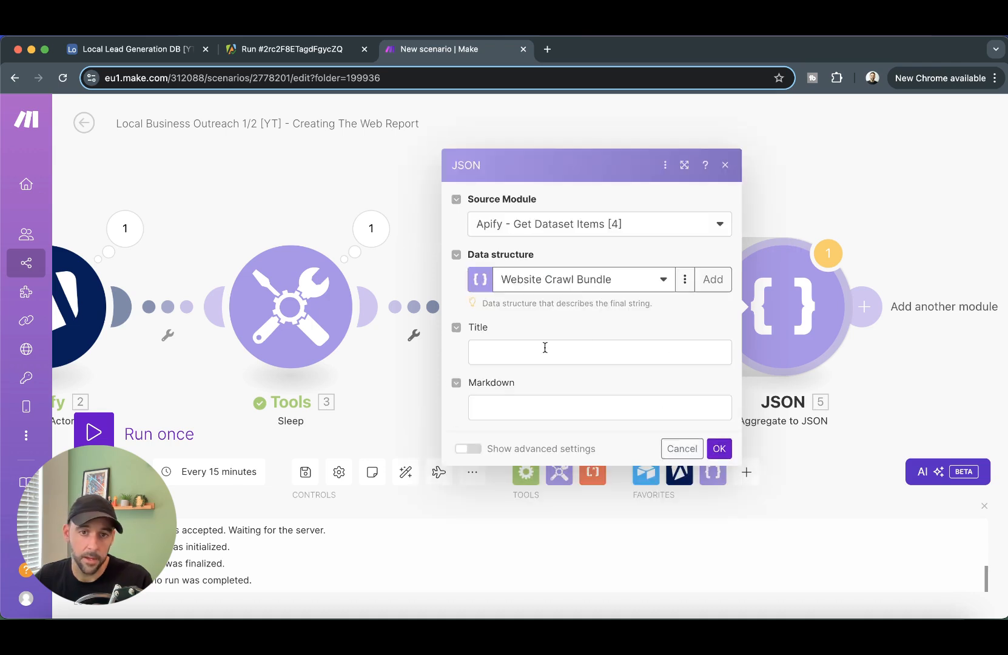
{"action": "left_click", "coordinate": [492, 354]}
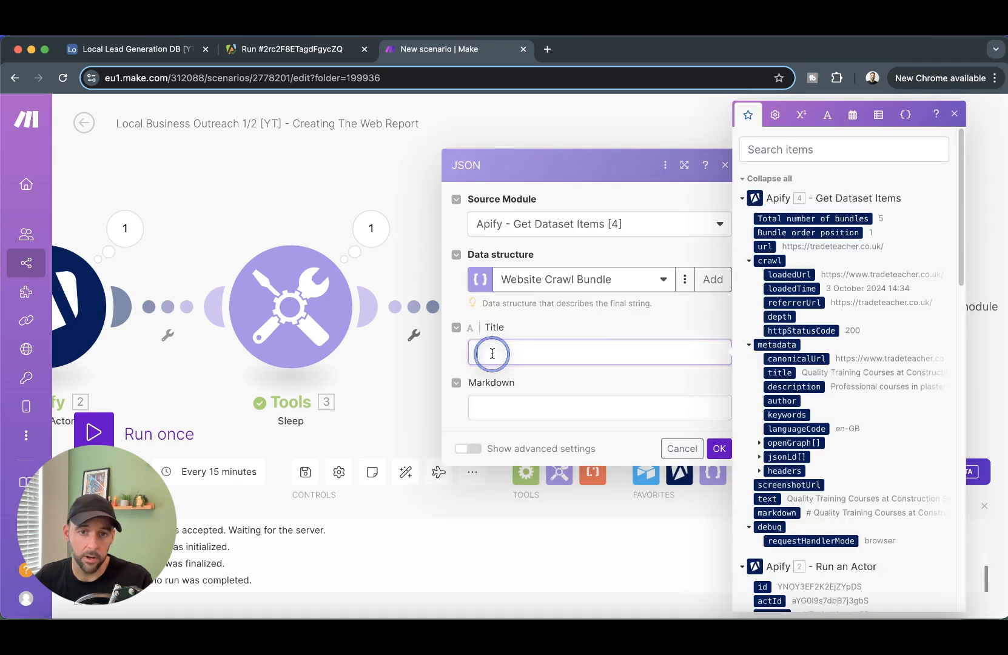
{"action": "left_click", "coordinate": [779, 373]}
{"action": "left_click", "coordinate": [558, 399]}
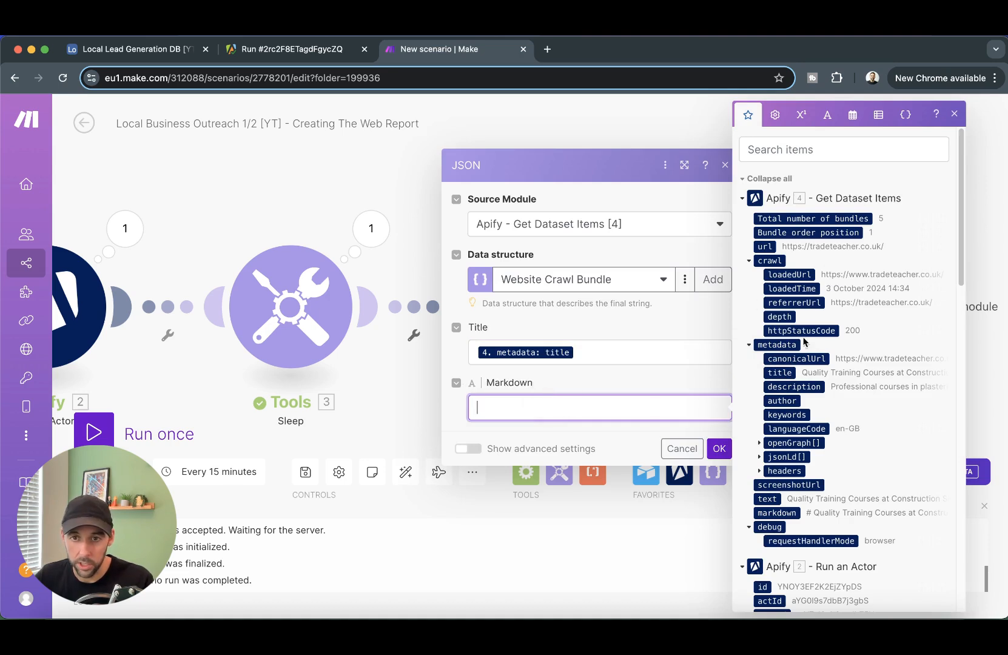
{"action": "scroll", "coordinate": [789, 483], "scroll_direction": "down", "scroll_amount": 1}
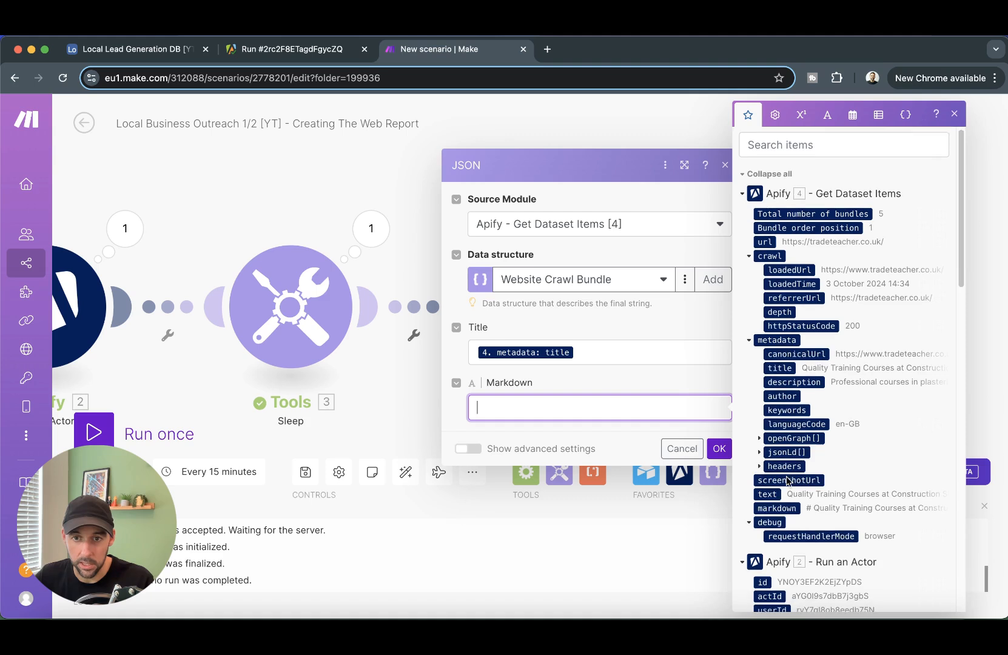
{"action": "left_click", "coordinate": [787, 509]}
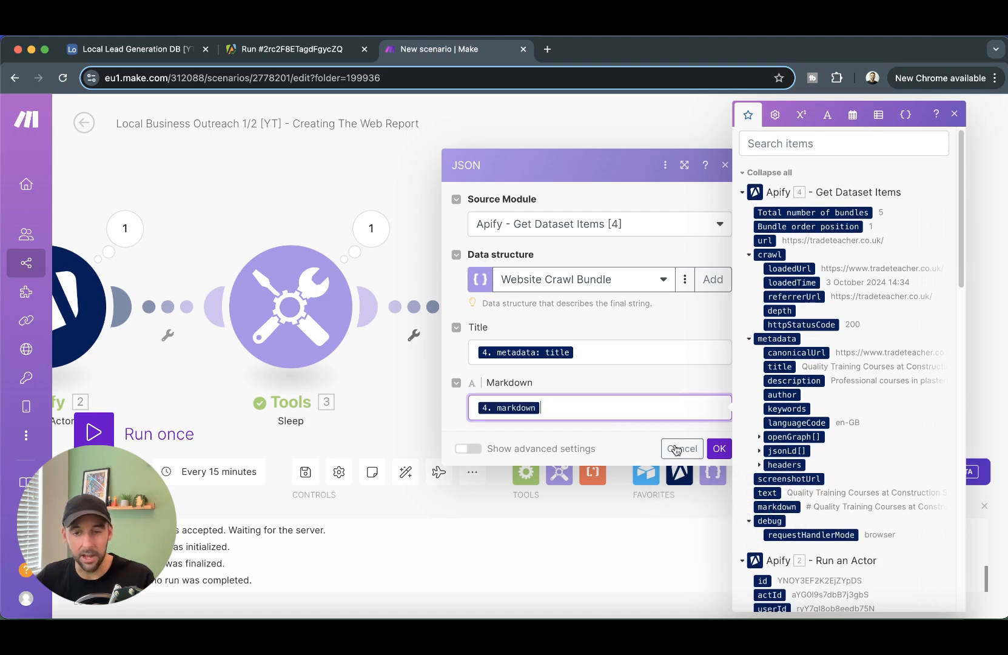
{"action": "left_click", "coordinate": [720, 449]}
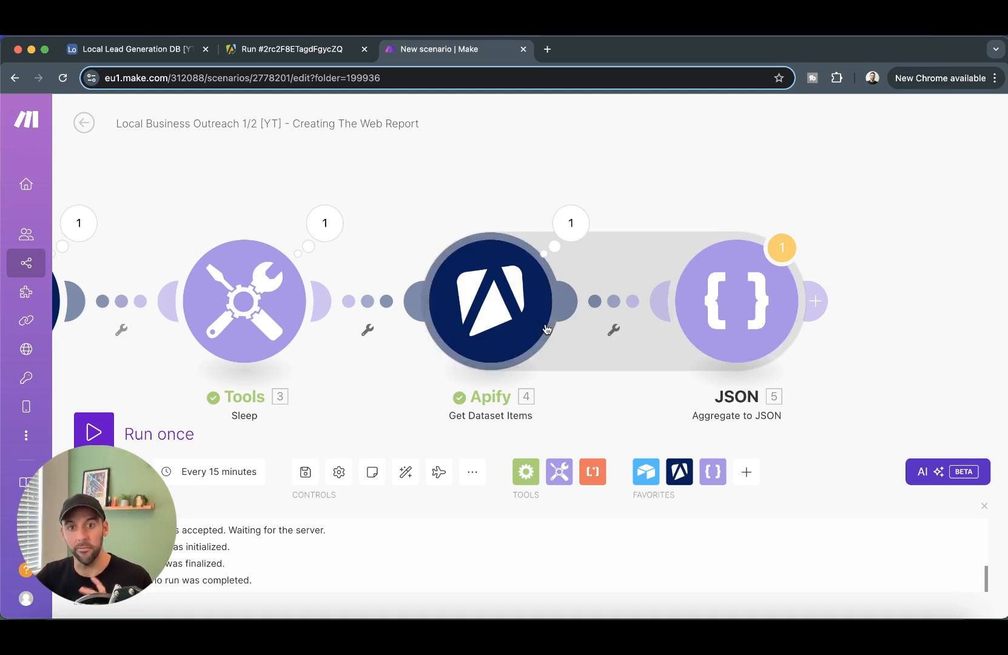
{"action": "left_click_drag", "start_coordinate": [900, 239], "coordinate": [885, 228]}
- Add a Google Docs Create a Document step named 'Website Crawl Data For' plus the lead's Company
{"action": "left_click", "coordinate": [811, 295]}
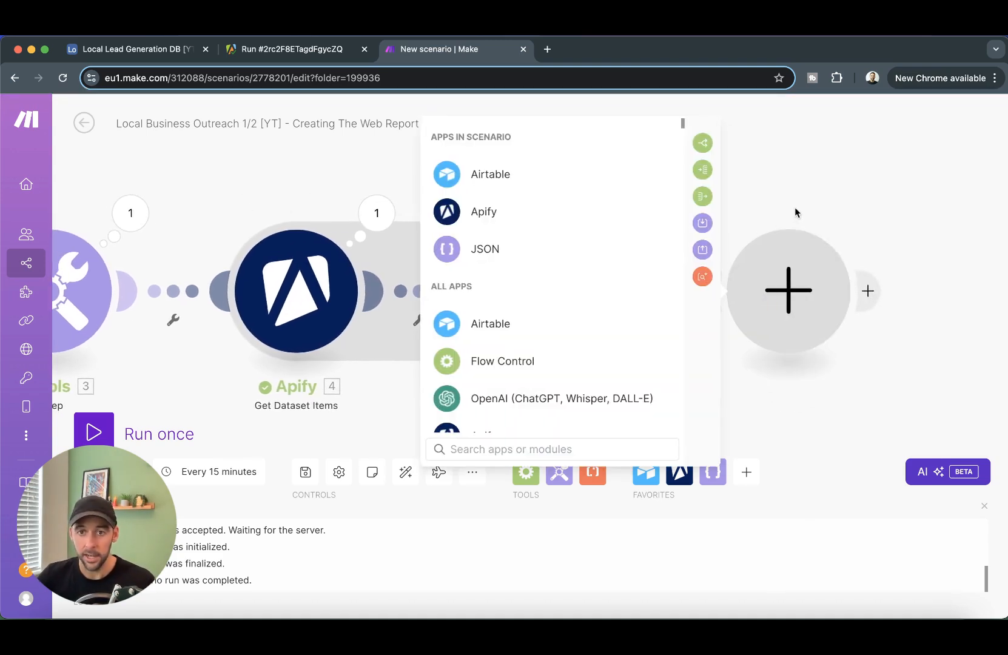
{"action": "scroll", "coordinate": [522, 255], "scroll_direction": "down", "scroll_amount": 2}
{"action": "scroll", "coordinate": [516, 247], "scroll_direction": "down", "scroll_amount": 3}
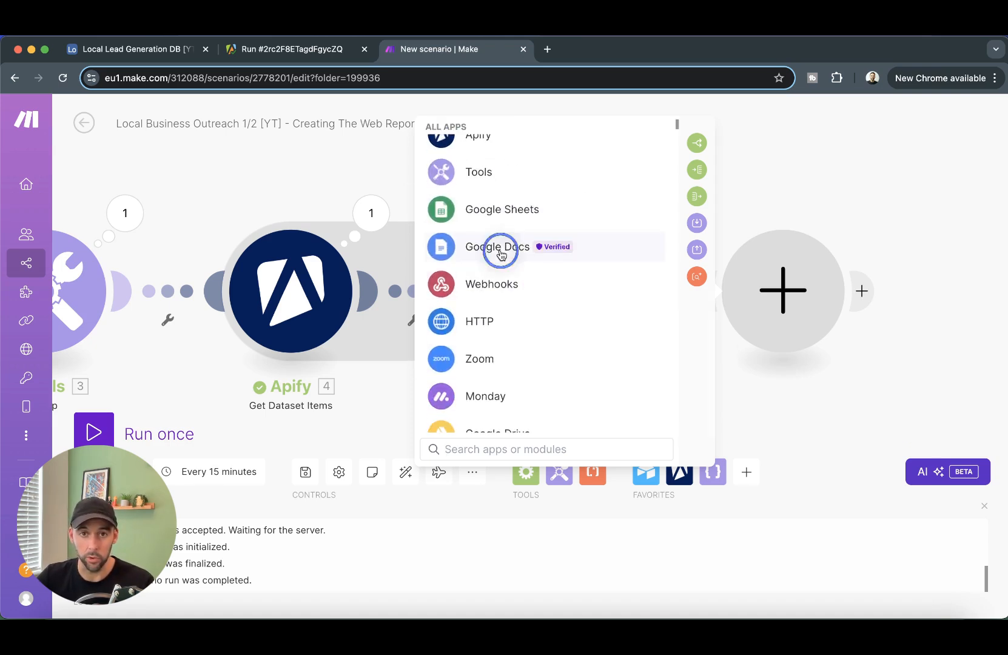
{"action": "left_click", "coordinate": [498, 246]}
{"action": "left_click", "coordinate": [540, 335]}
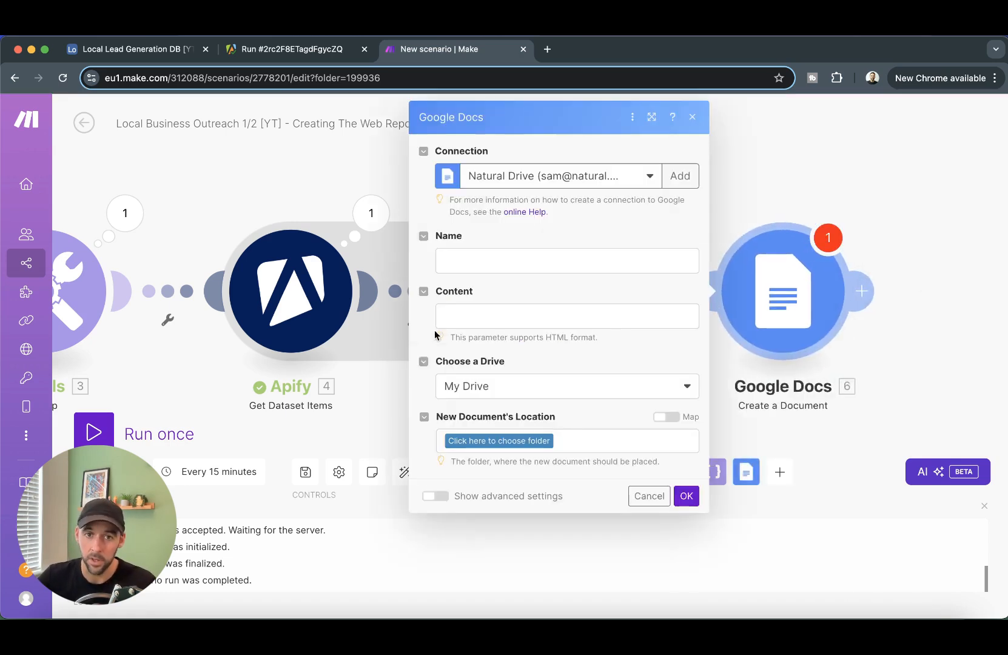
{"action": "left_click", "coordinate": [542, 262]}
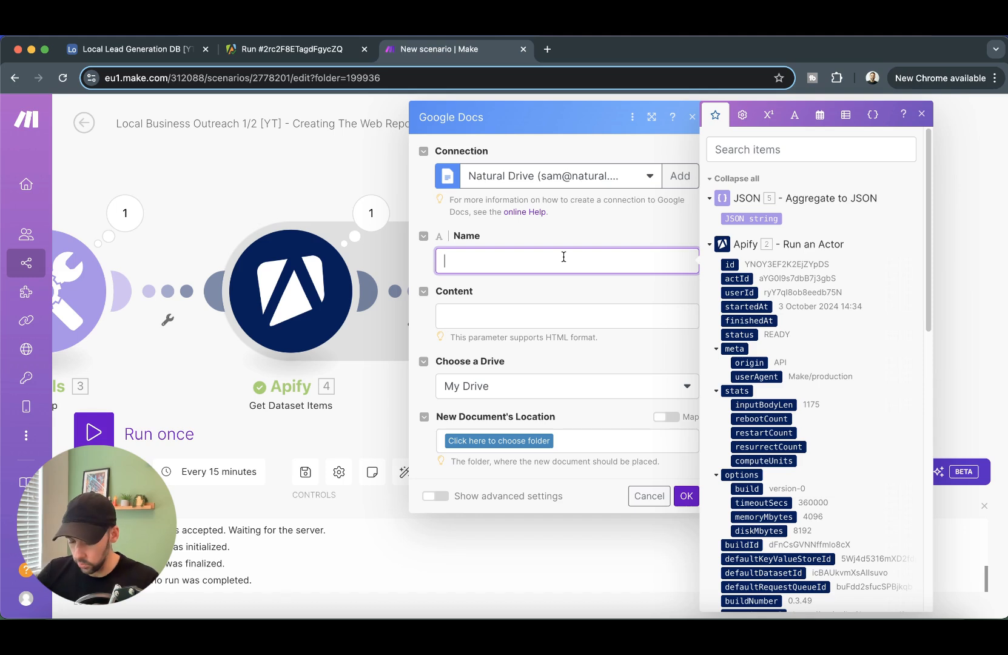
{"action": "type", "text": "Website"}
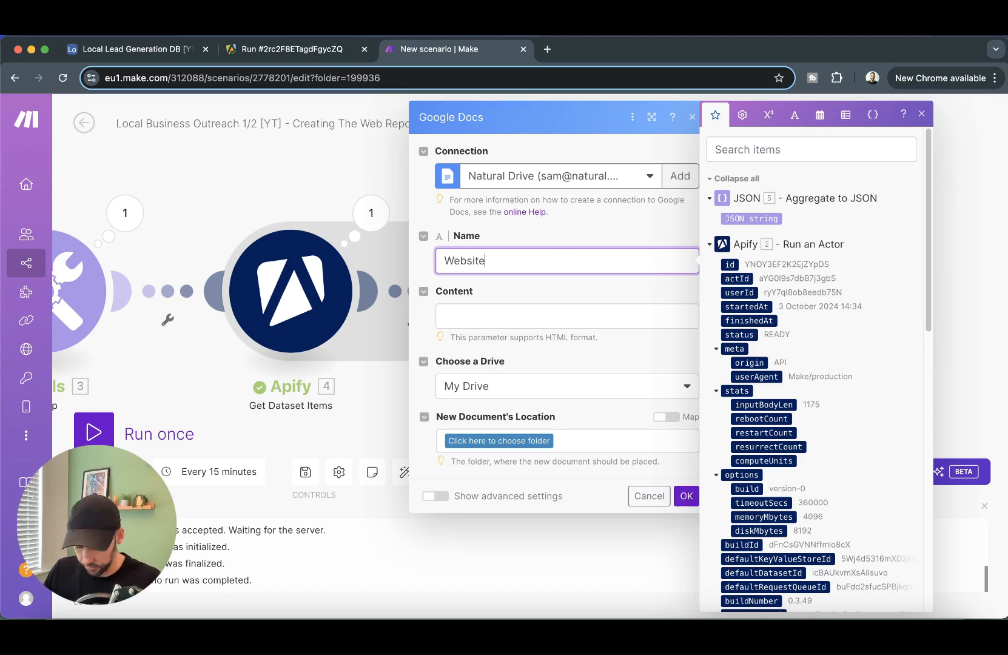
{"action": "type", "text": " Crwa"}
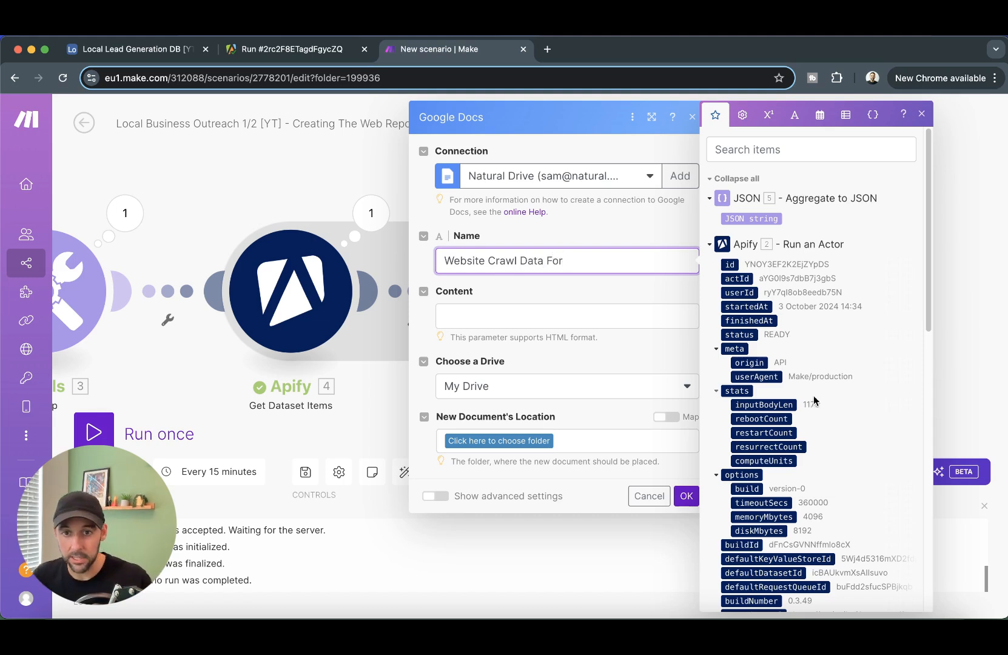
{"action": "scroll", "coordinate": [815, 401], "scroll_direction": "down", "scroll_amount": 15}
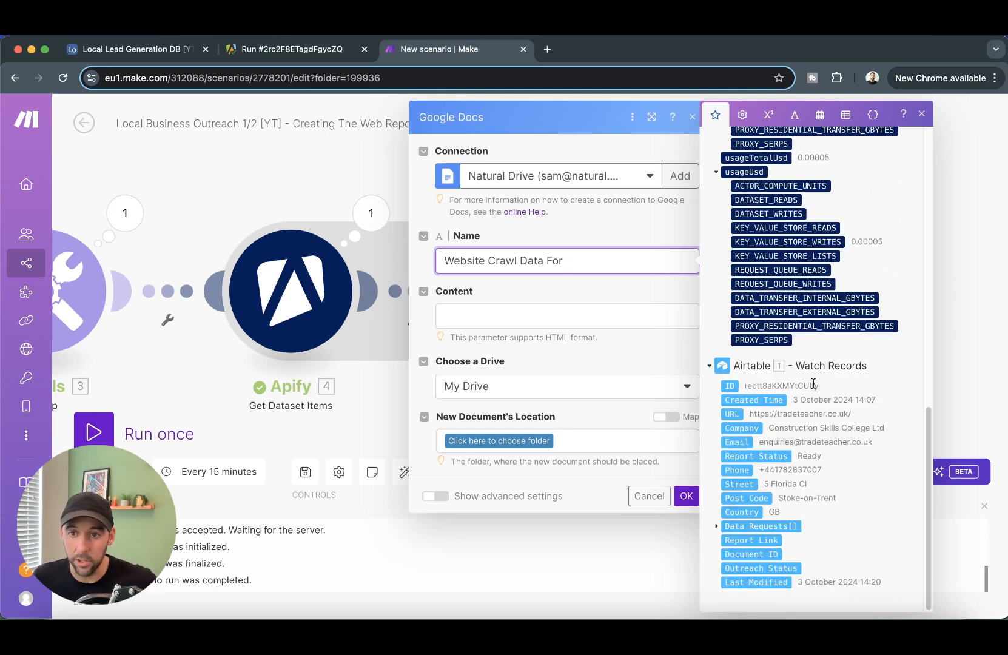
{"action": "left_click", "coordinate": [745, 429]}
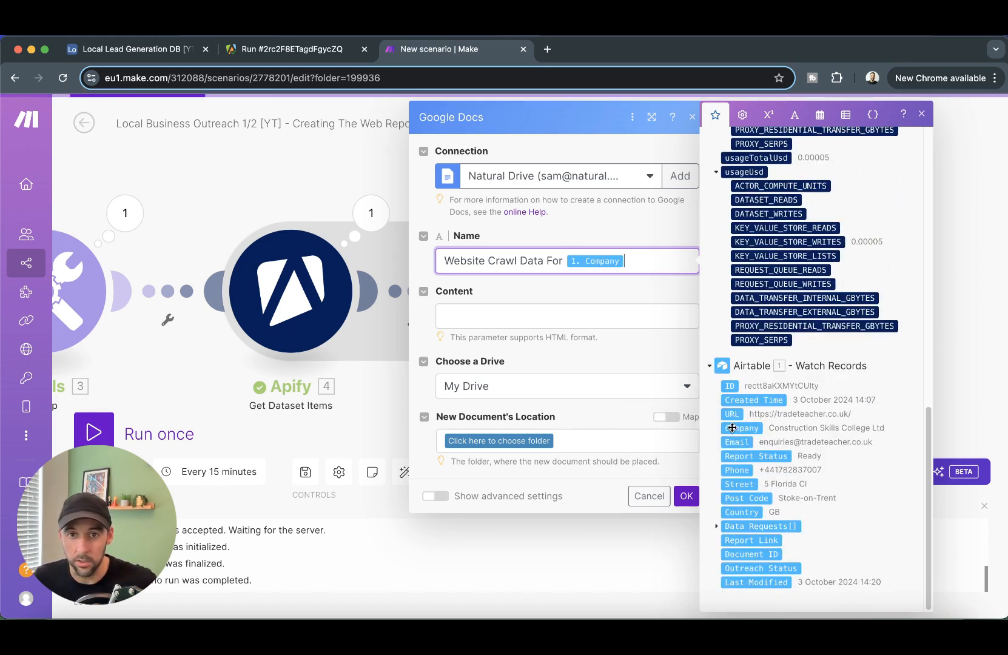
{"action": "left_click", "coordinate": [569, 298]}
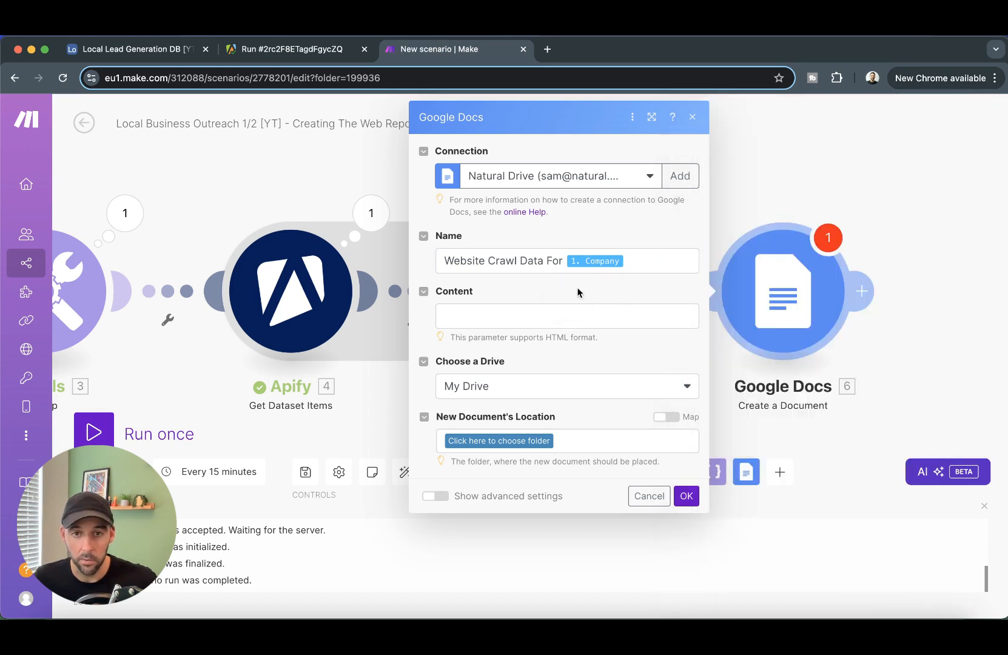
- Fill the document content with the JSON string, place it in the root folder '/', and save
{"action": "left_click", "coordinate": [598, 311]}
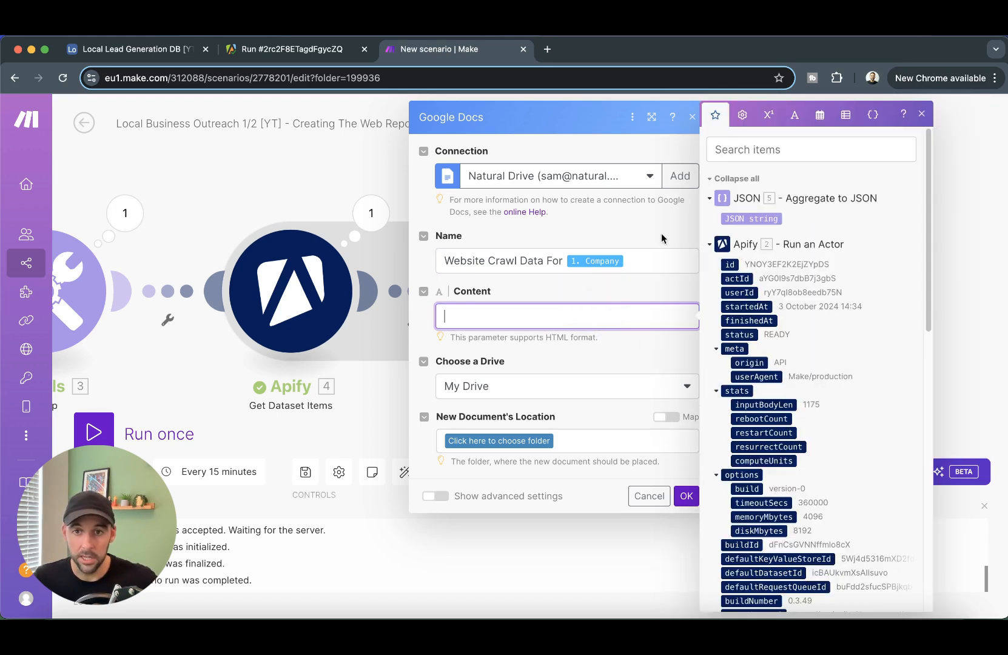
{"action": "left_click", "coordinate": [751, 218]}
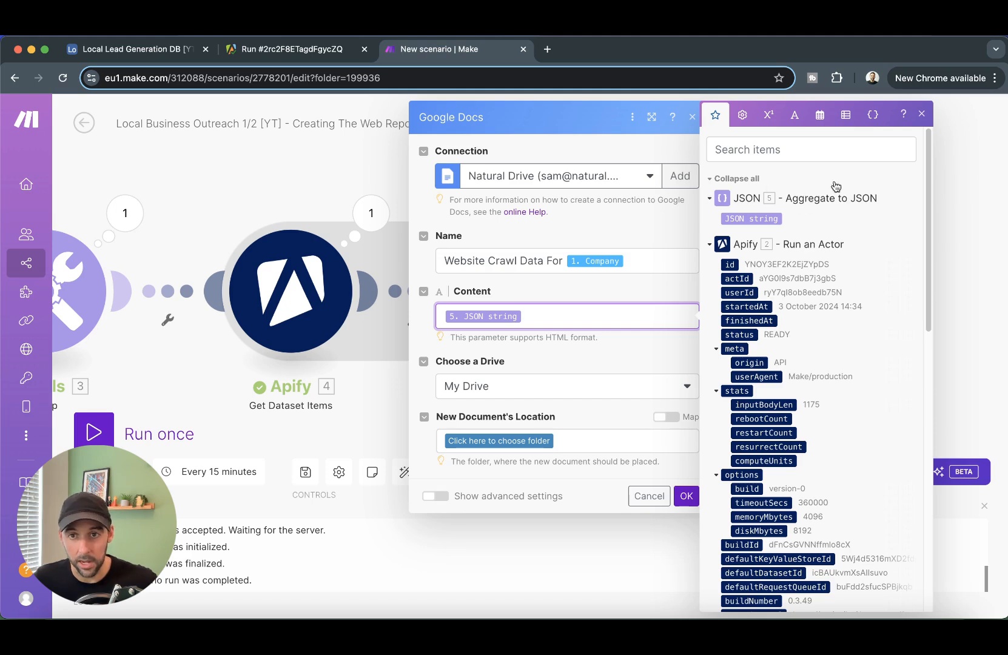
{"action": "left_click", "coordinate": [523, 441]}
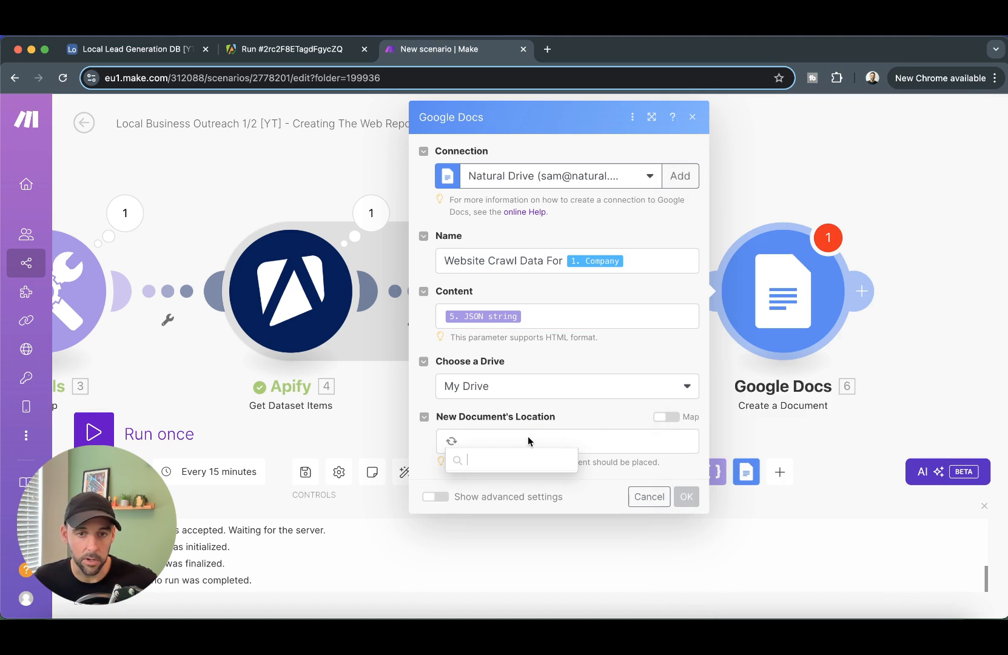
{"action": "left_click", "coordinate": [493, 486]}
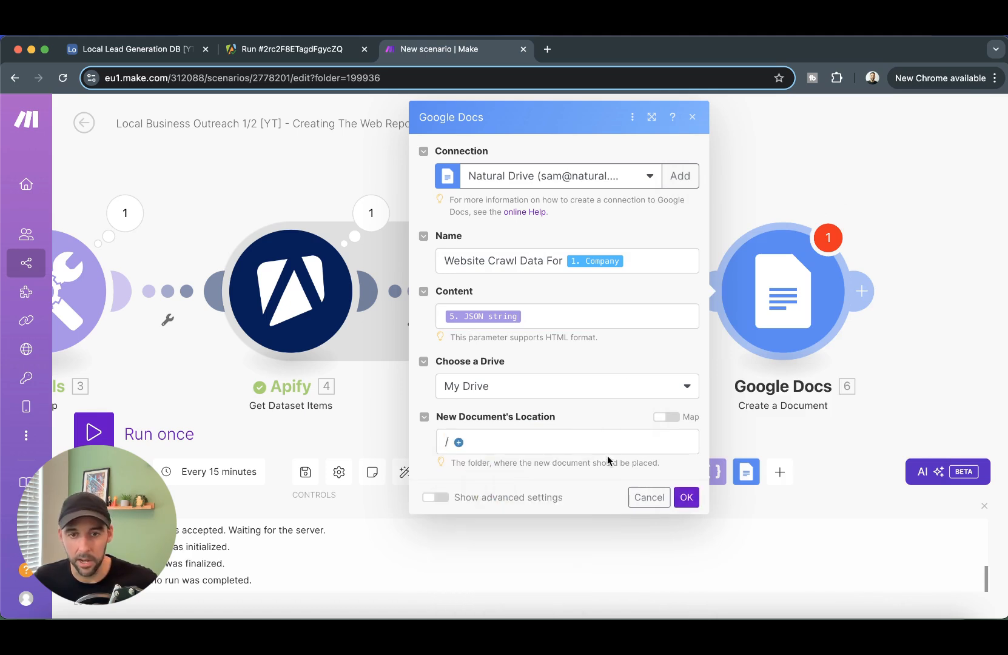
{"action": "left_click", "coordinate": [685, 499]}
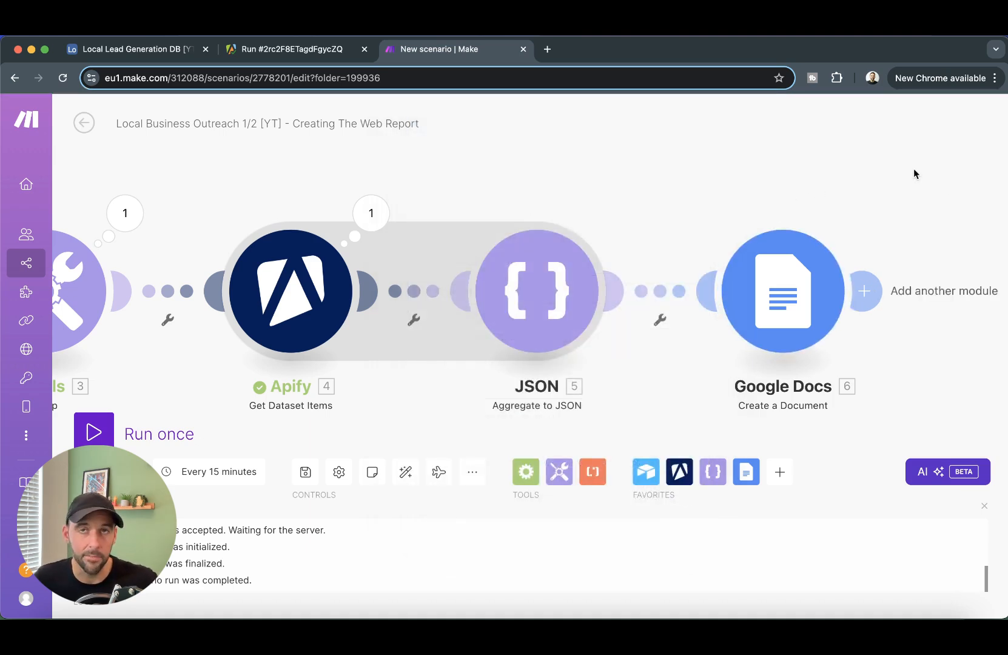
- Set the Airtable trigger to start manually from the Construction Skills College Ltd record and run
{"action": "left_click_drag", "start_coordinate": [933, 202], "coordinate": [838, 195]}
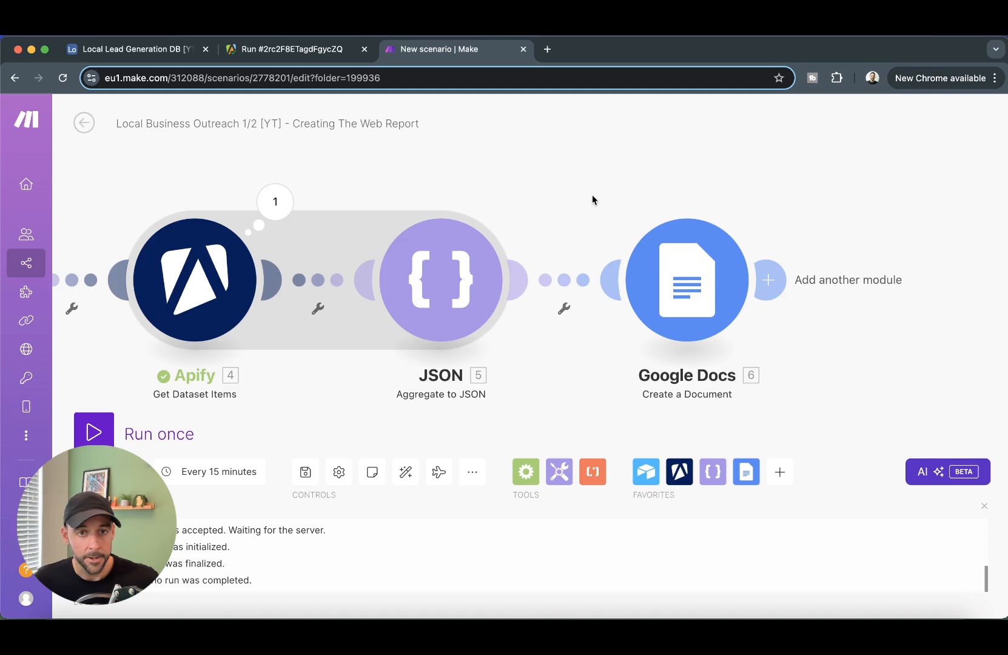
{"action": "left_click_drag", "start_coordinate": [592, 201], "coordinate": [714, 199]}
{"action": "scroll", "coordinate": [711, 209], "scroll_direction": "down", "scroll_amount": 2}
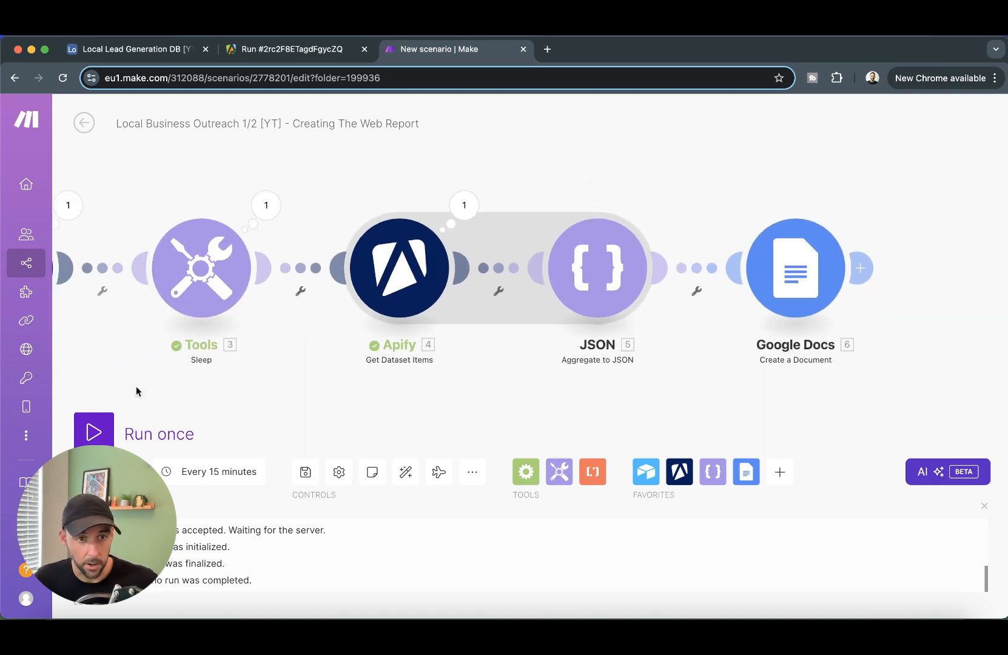
{"action": "left_click_drag", "start_coordinate": [198, 401], "coordinate": [603, 355]}
{"action": "right_click", "coordinate": [209, 286]}
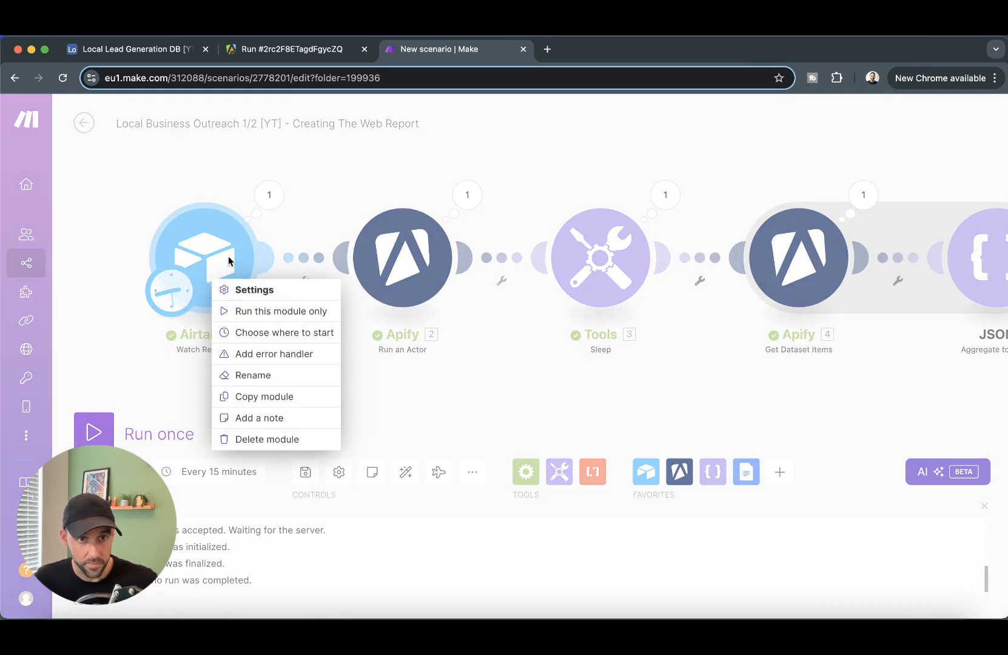
{"action": "left_click", "coordinate": [267, 333]}
{"action": "left_click", "coordinate": [322, 288]}
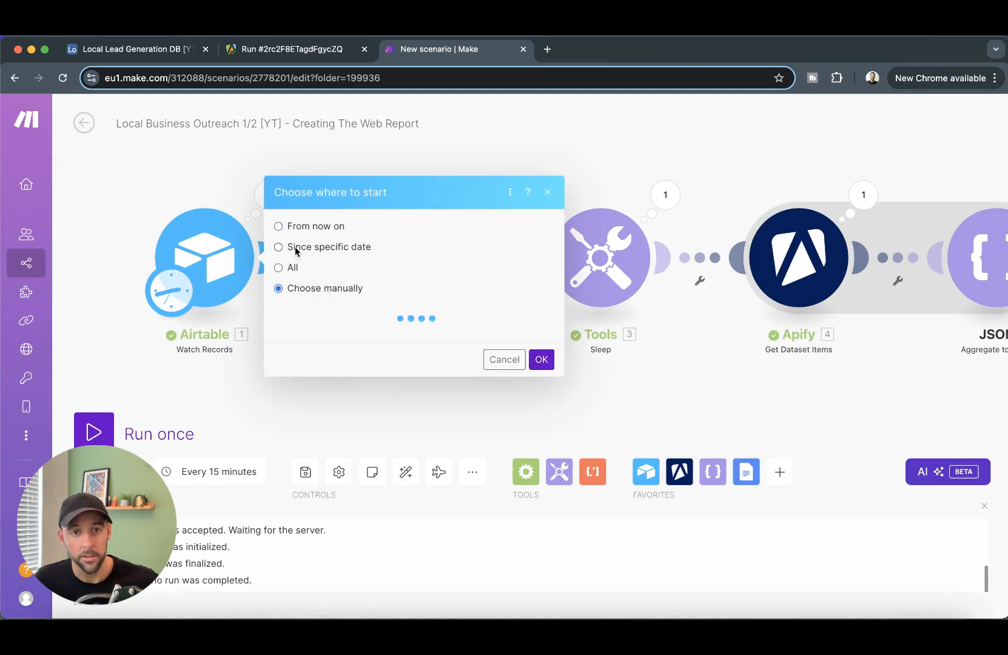
{"action": "left_click", "coordinate": [425, 299]}
{"action": "left_click", "coordinate": [541, 350]}
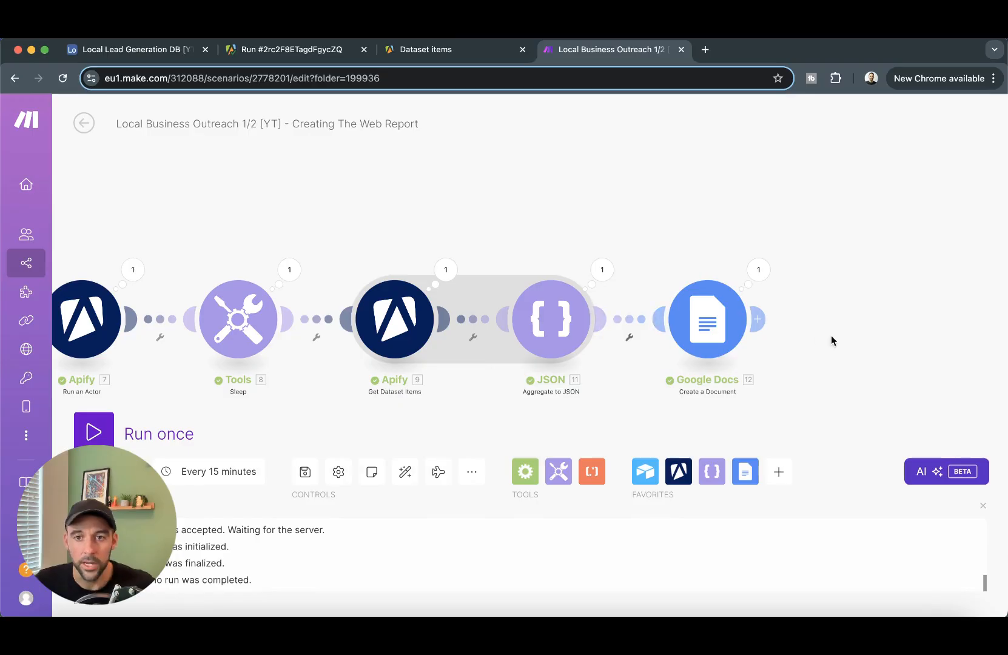
- Copy the new document's Web View Link from the Google Docs step output
{"action": "left_click", "coordinate": [773, 281]}
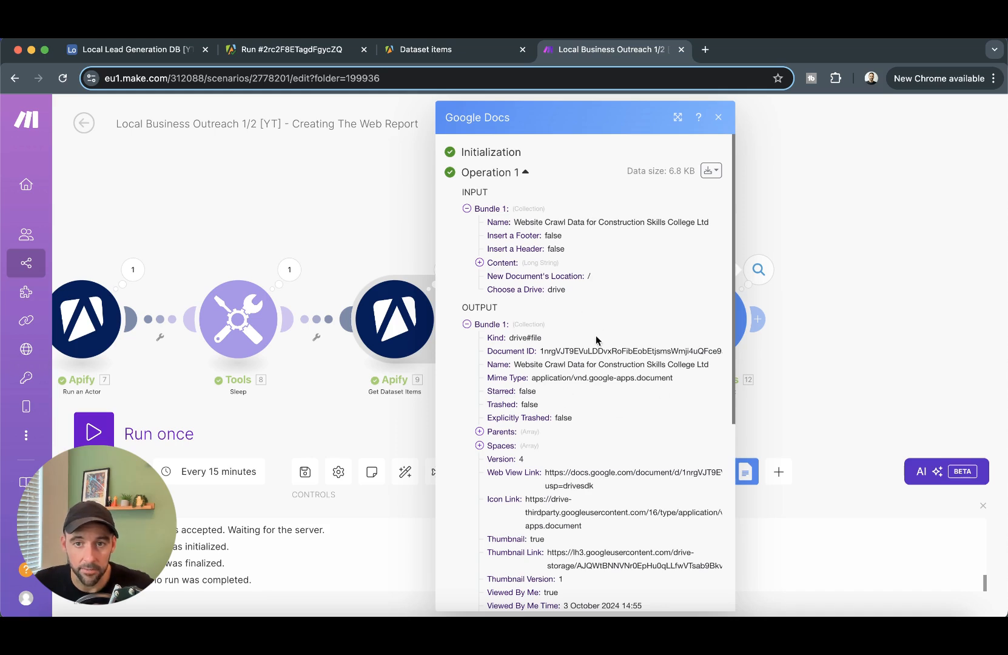
{"action": "scroll", "coordinate": [597, 341], "scroll_direction": "down", "scroll_amount": 3}
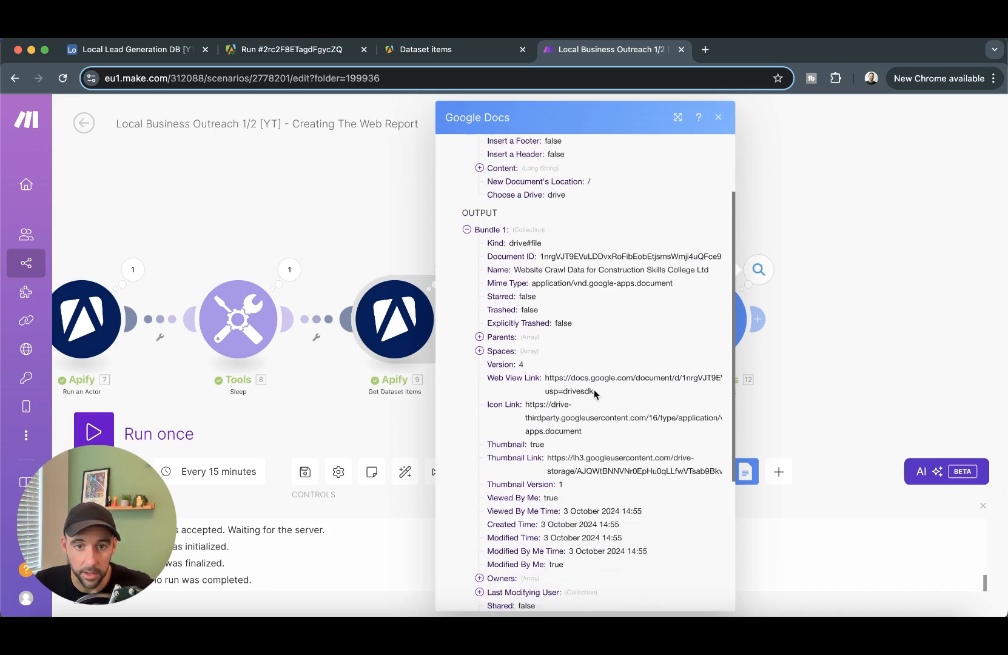
{"action": "left_click", "coordinate": [548, 384]}
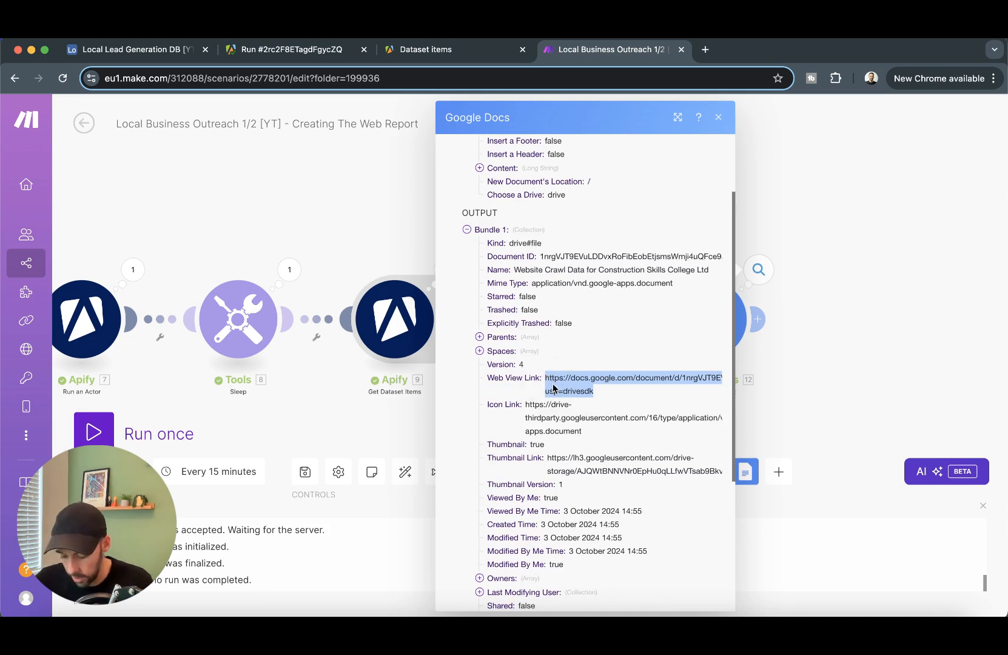
{"action": "left_click", "coordinate": [705, 49]}
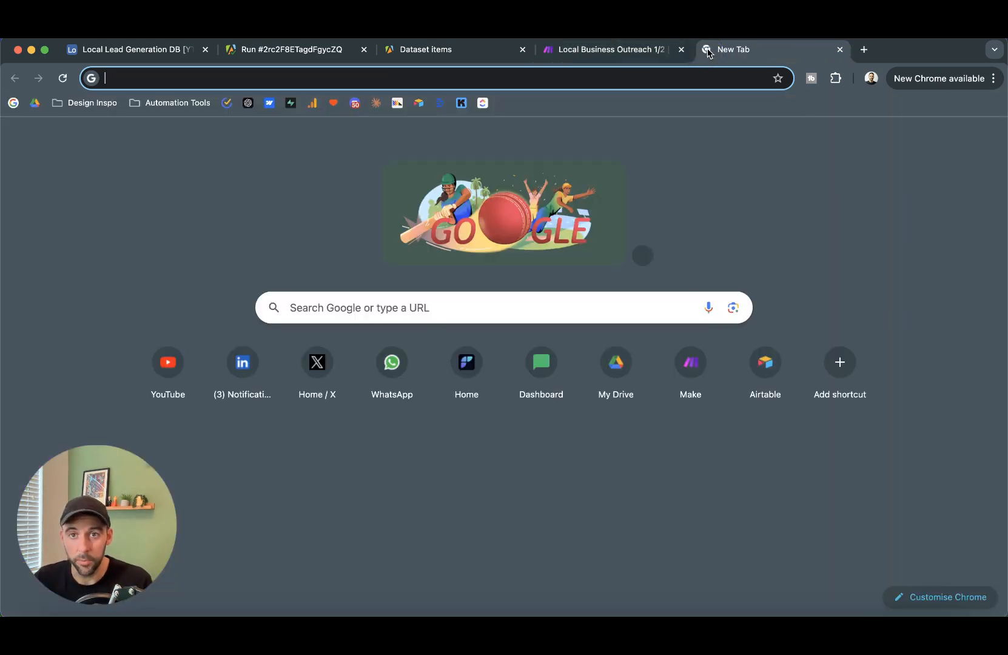
- Load the pasted document link and scroll through the crawled Title and Markdown JSON content
{"action": "key", "text": "Return"}
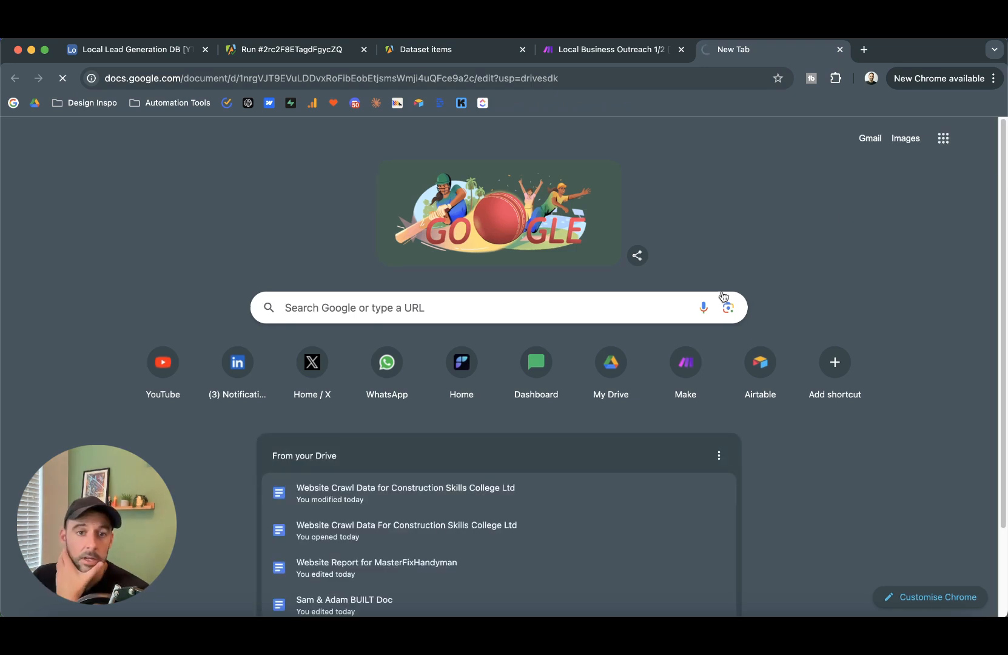
{"action": "scroll", "coordinate": [452, 314], "scroll_direction": "down", "scroll_amount": 20}
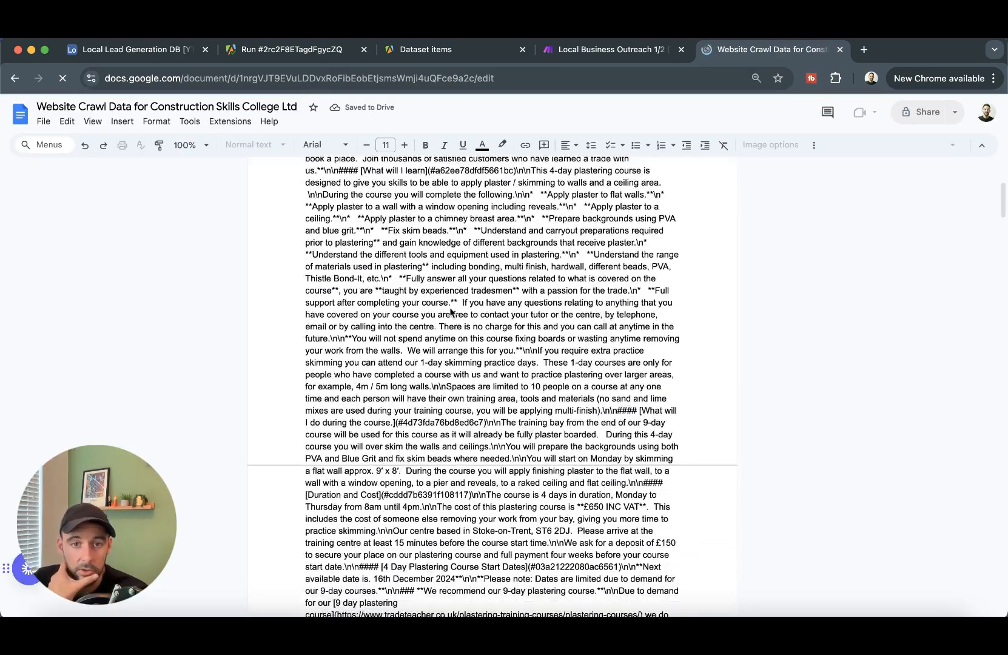
{"action": "scroll", "coordinate": [451, 313], "scroll_direction": "down", "scroll_amount": 20}
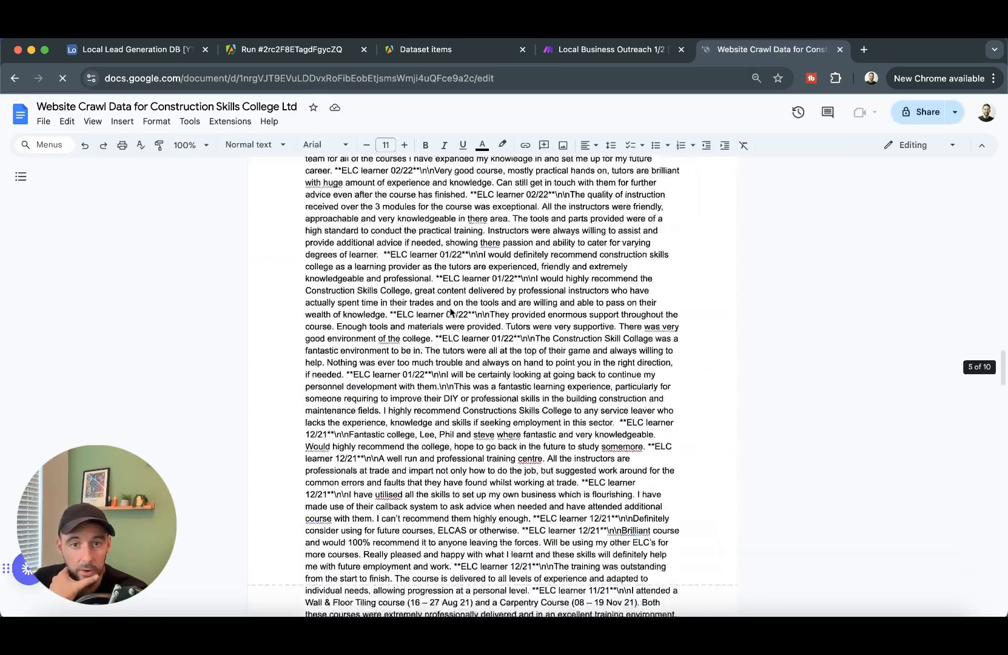
{"action": "scroll", "coordinate": [451, 312], "scroll_direction": "up", "scroll_amount": 20}
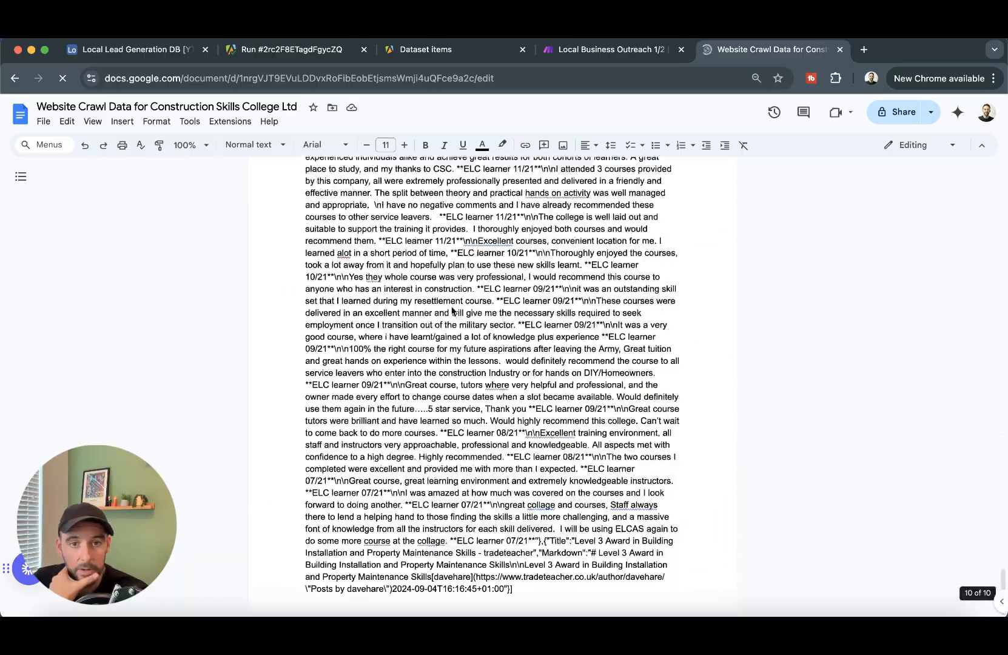
{"action": "scroll", "coordinate": [463, 315], "scroll_direction": "up", "scroll_amount": 20}
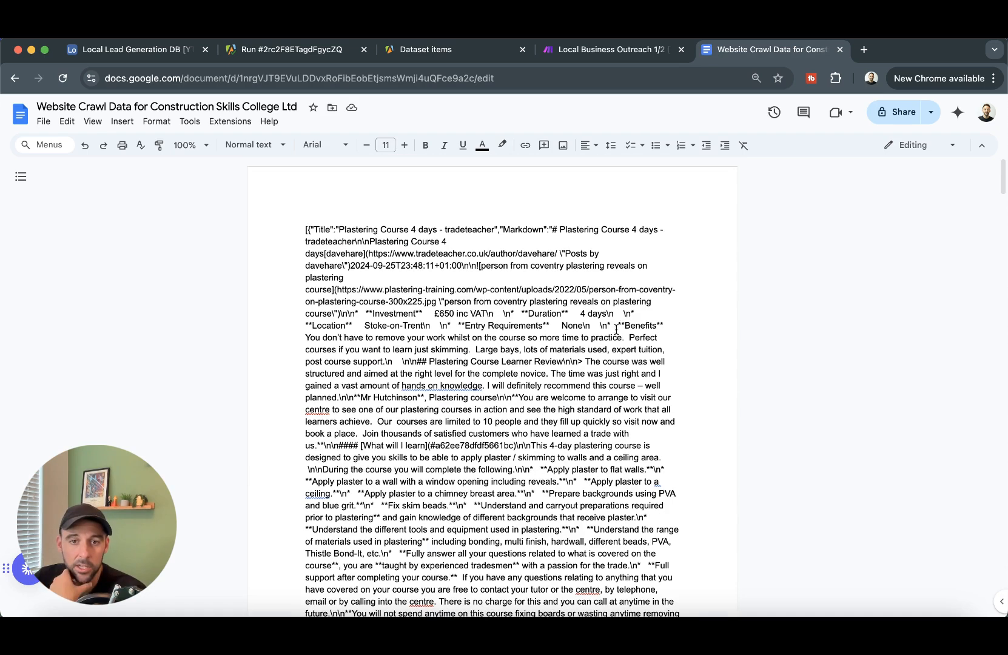
{"action": "left_click", "coordinate": [637, 53]}
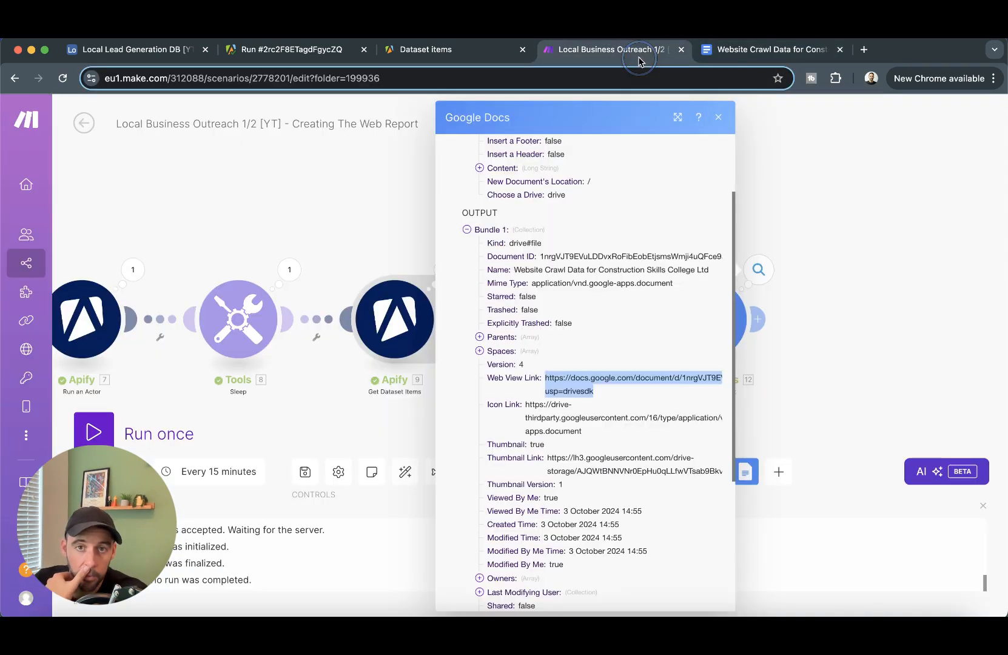
- Close the Google Docs output bubble and pan to show the whole flow ending in Create a Document
{"action": "left_click", "coordinate": [857, 256]}
{"action": "left_click", "coordinate": [796, 352]}
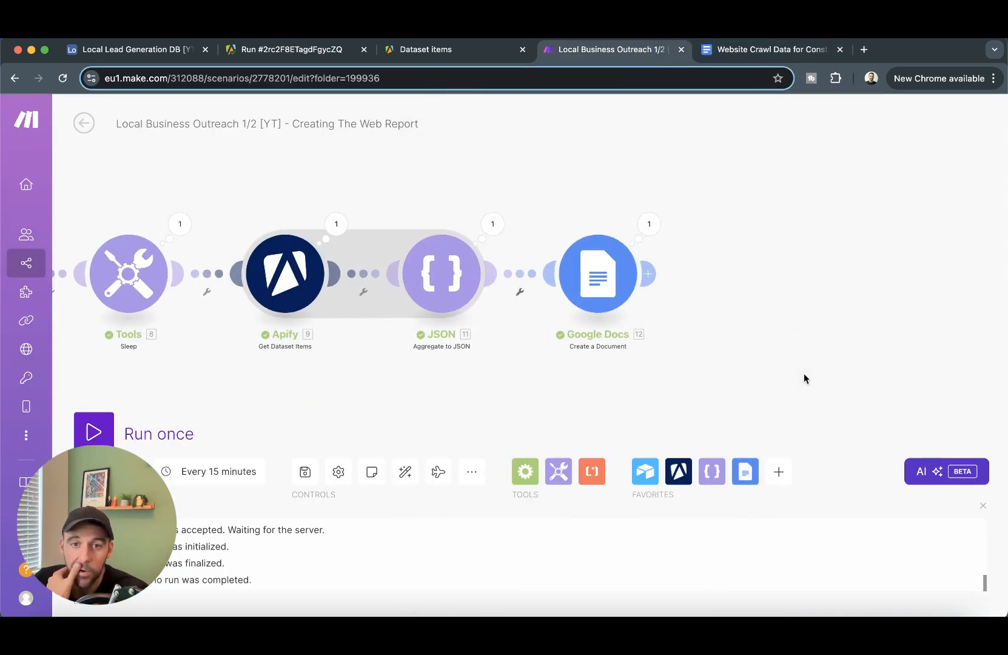
{"action": "left_click_drag", "start_coordinate": [890, 370], "coordinate": [820, 358]}
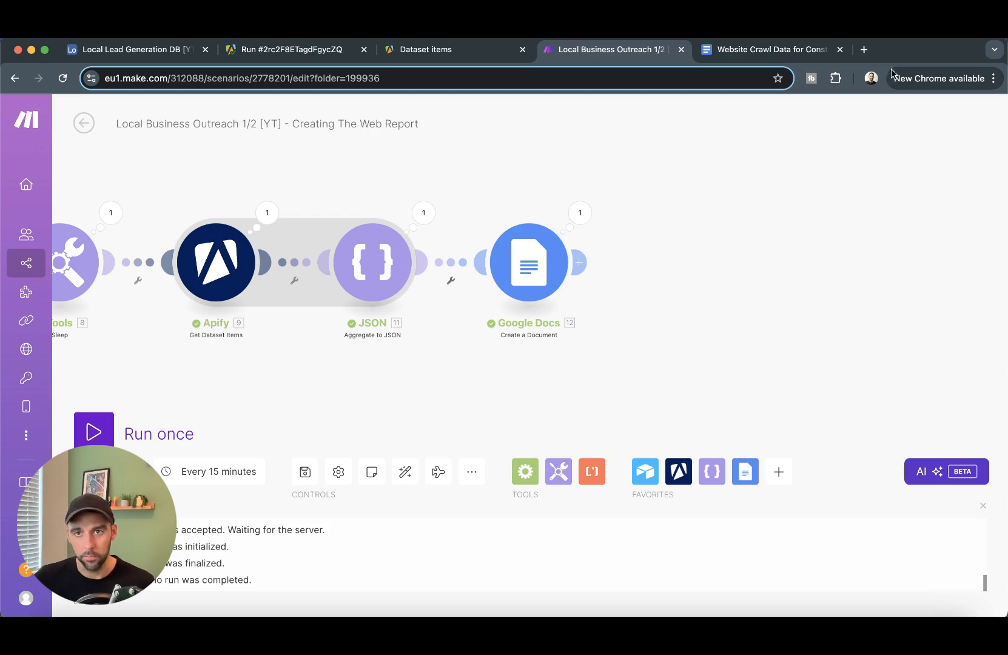
{"action": "left_click", "coordinate": [865, 52]}
- Go to platform.openai.com, switch the project from Infraction to Default project, and open Assistants
{"action": "type", "text": "platform.openai.com"}
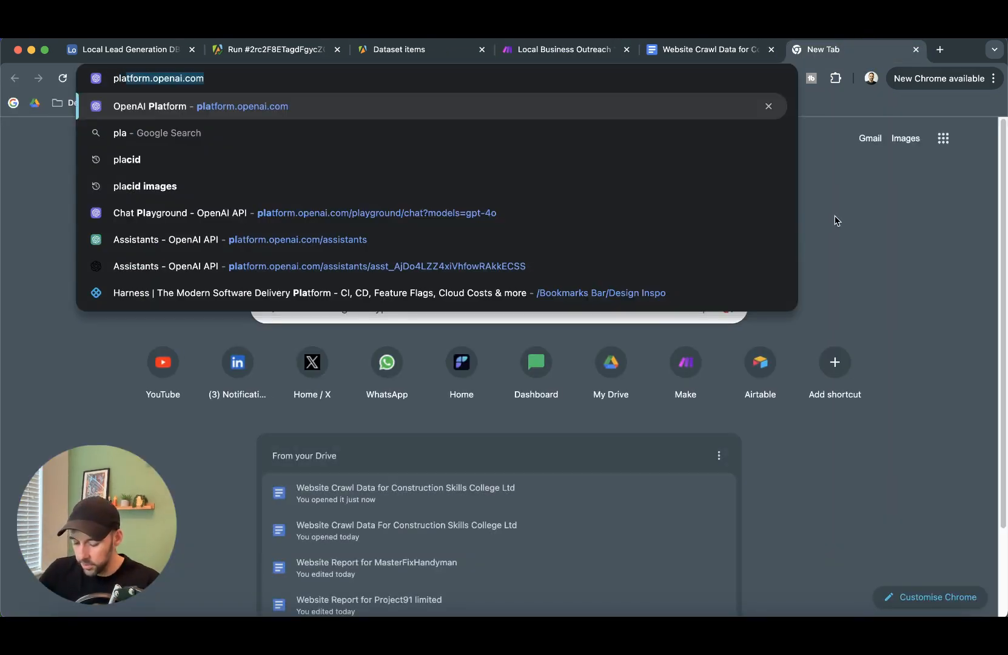
{"action": "key", "text": "Return"}
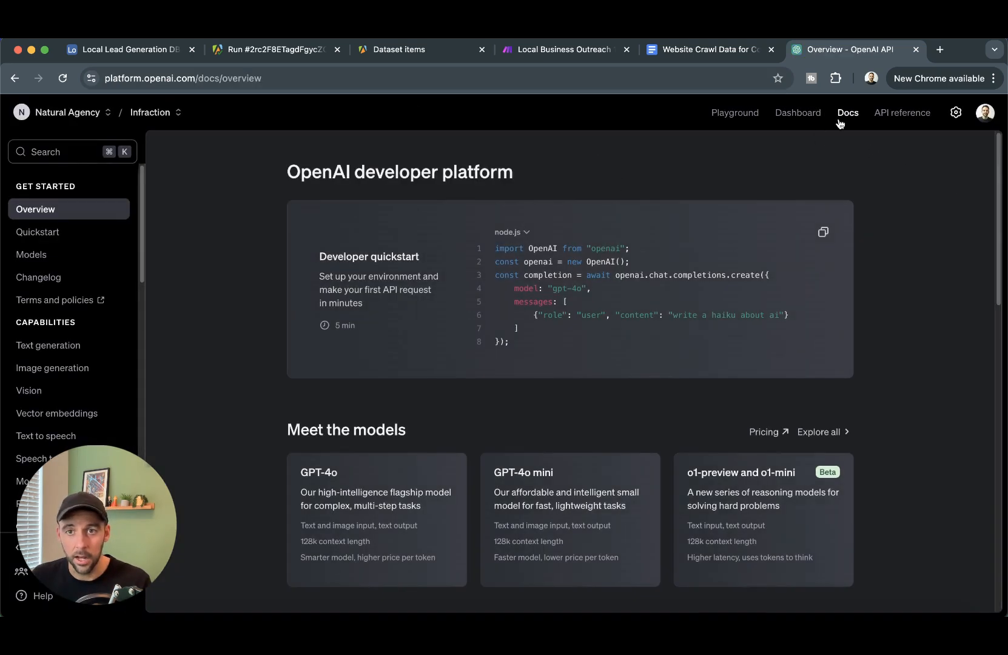
{"action": "left_click", "coordinate": [801, 115]}
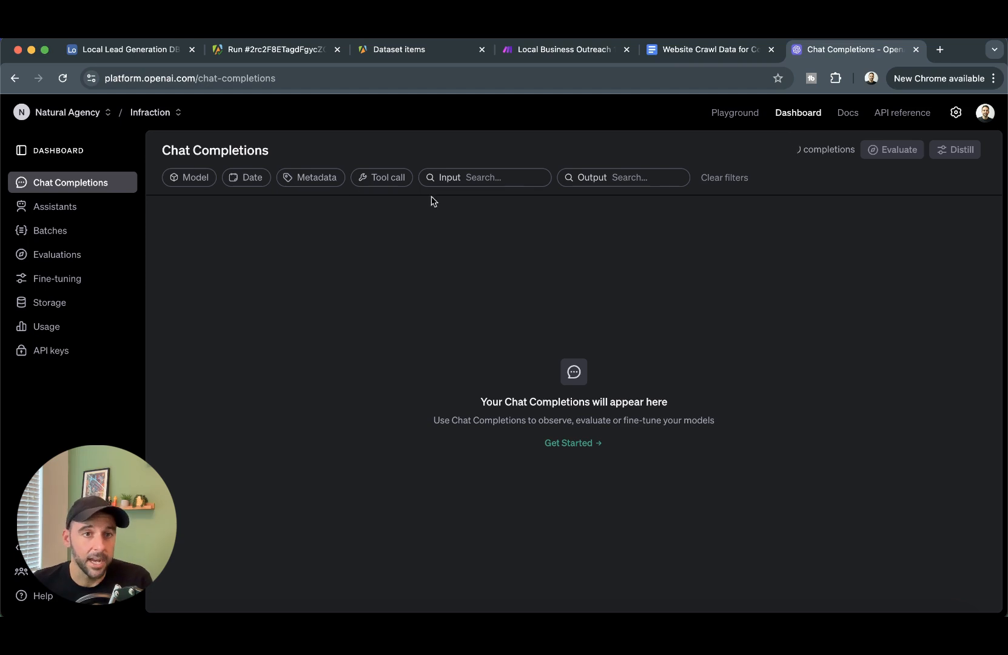
{"action": "left_click", "coordinate": [174, 113]}
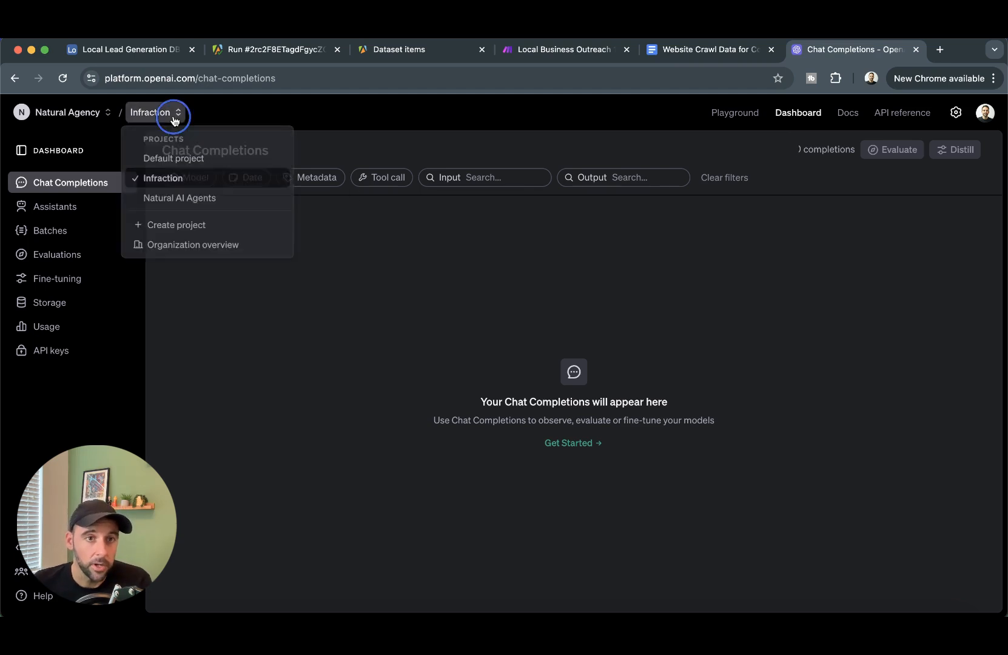
{"action": "left_click", "coordinate": [165, 159]}
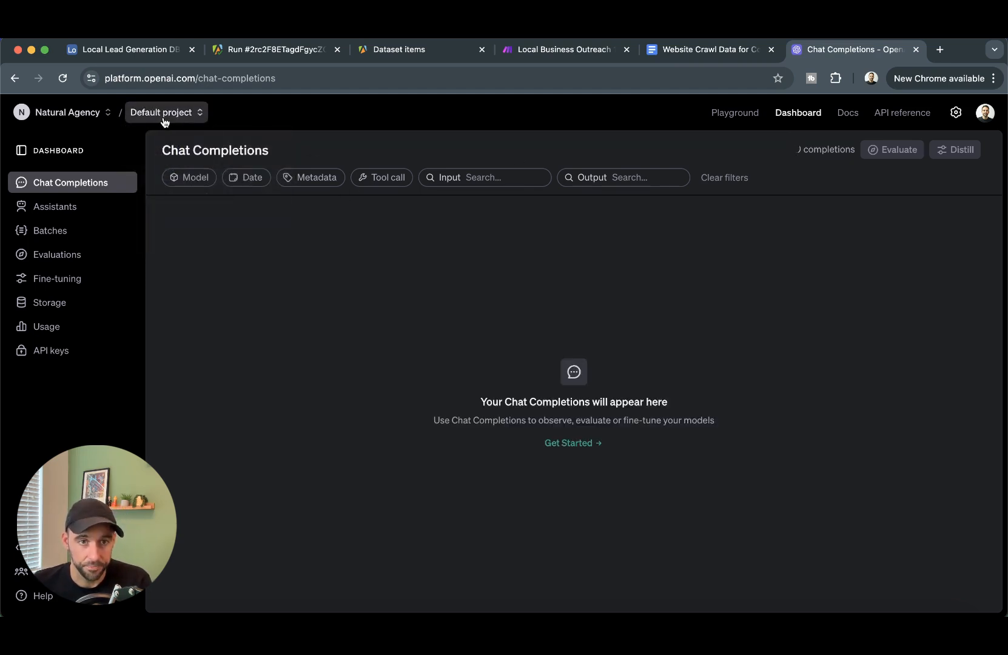
{"action": "left_click", "coordinate": [61, 206]}
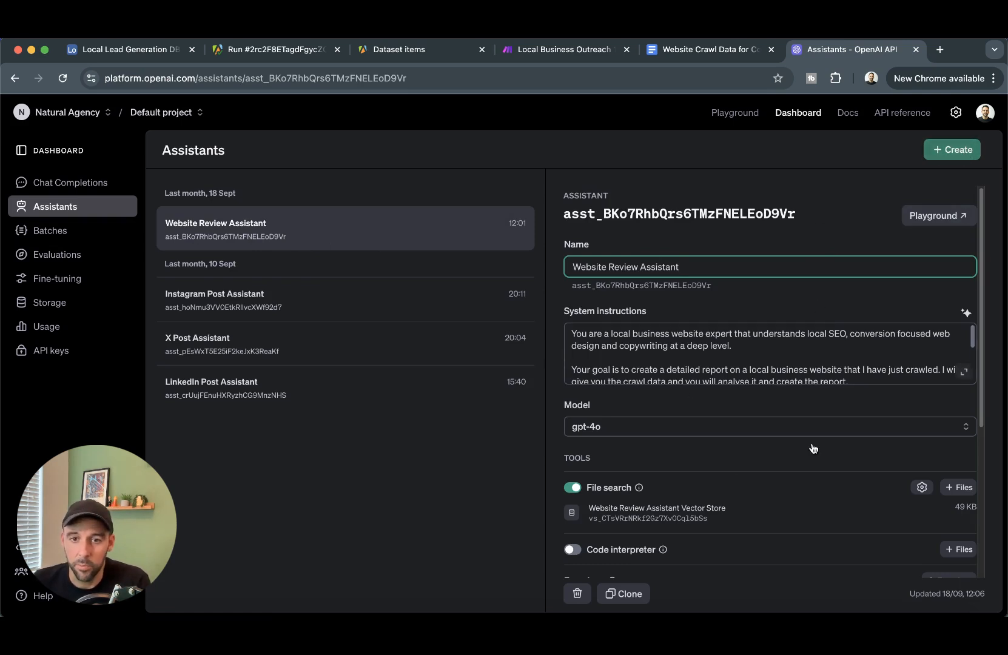
- Read the Website Review Assistant's system instructions in the expanded editor, then close it
{"action": "left_click", "coordinate": [707, 364]}
{"action": "left_click", "coordinate": [573, 265]}
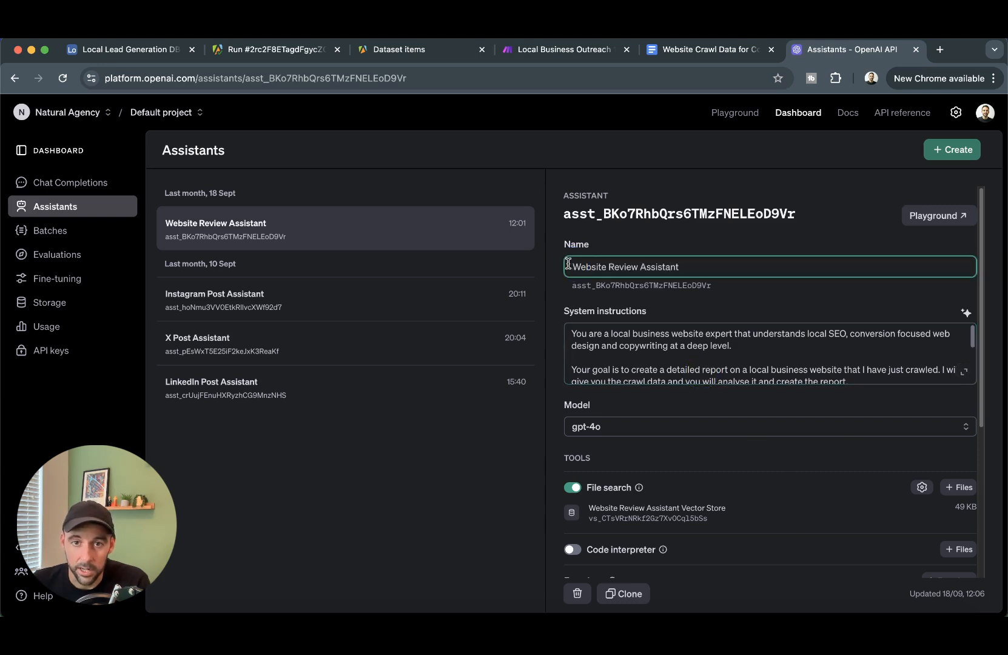
{"action": "left_click_drag", "start_coordinate": [570, 264], "coordinate": [726, 264]}
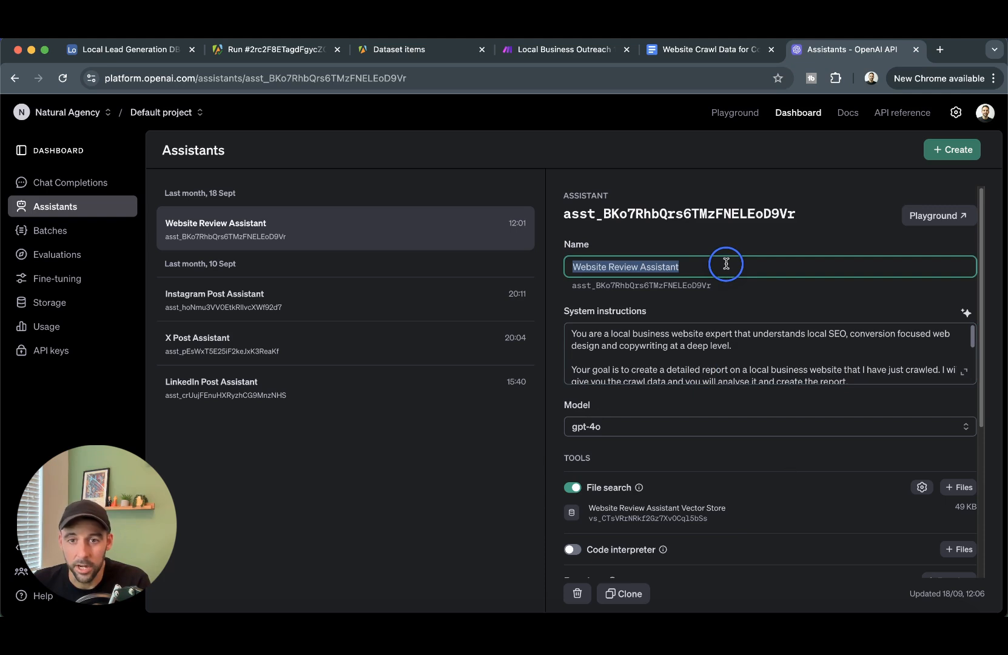
{"action": "left_click", "coordinate": [753, 345]}
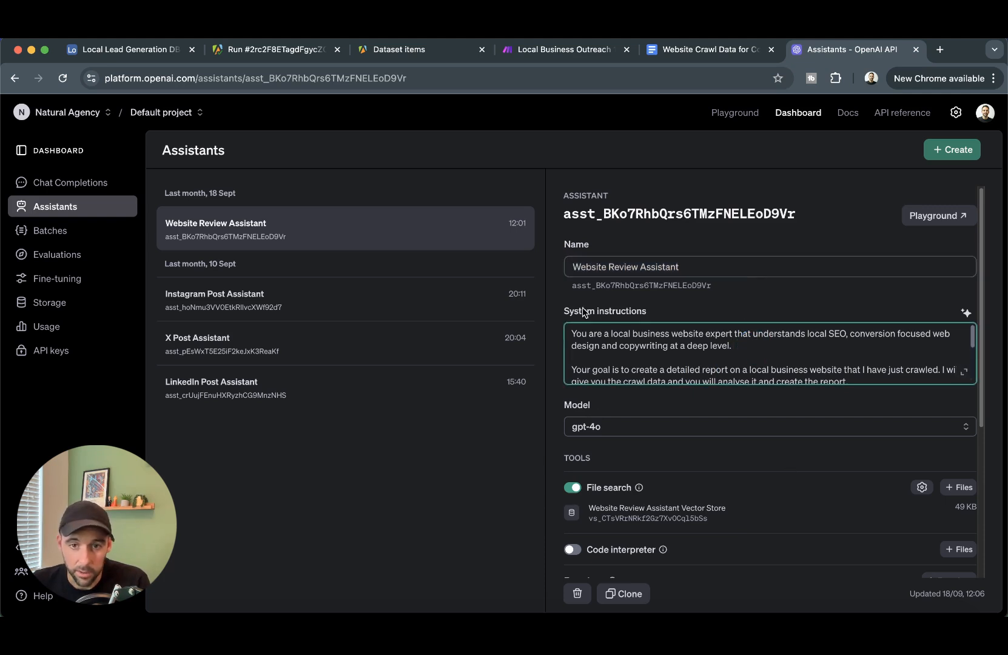
{"action": "left_click", "coordinate": [966, 371]}
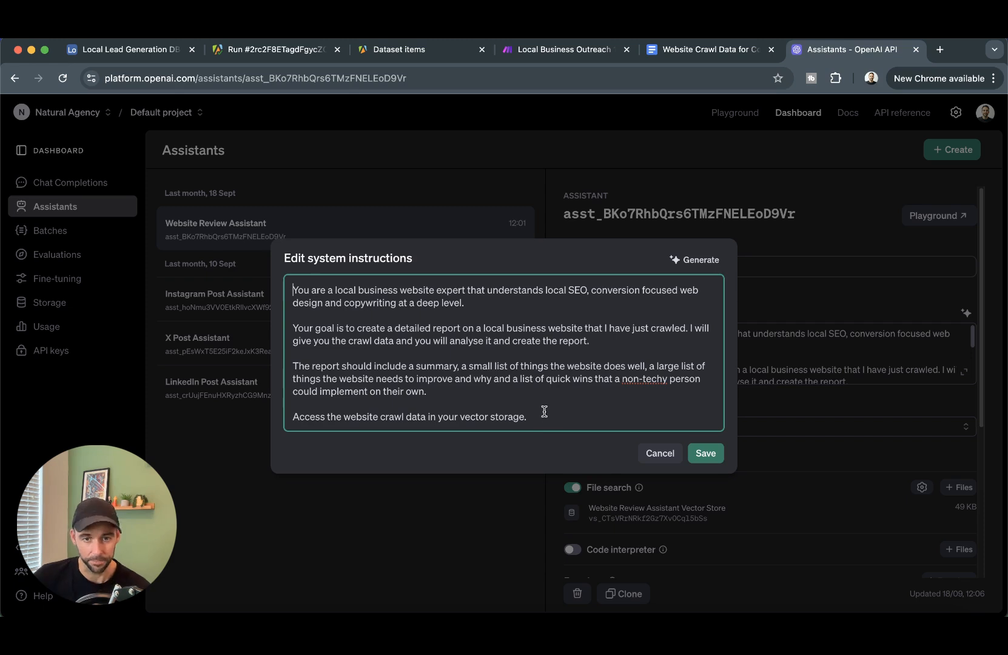
{"action": "left_click_drag", "start_coordinate": [293, 367], "coordinate": [534, 383]}
{"action": "left_click", "coordinate": [457, 380]}
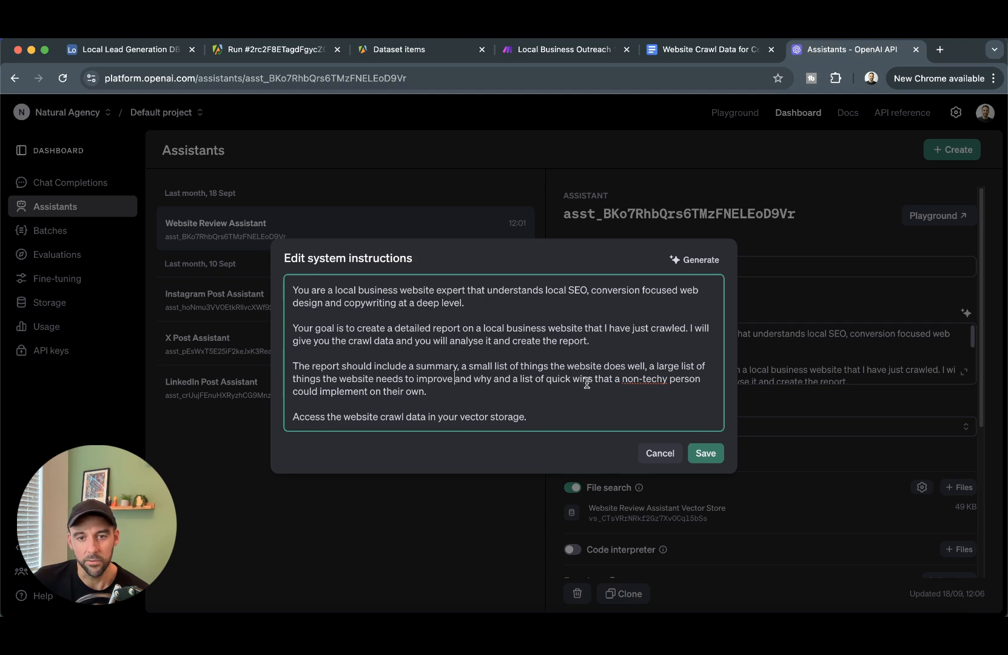
{"action": "left_click_drag", "start_coordinate": [439, 390], "coordinate": [562, 408]}
{"action": "left_click", "coordinate": [329, 418]}
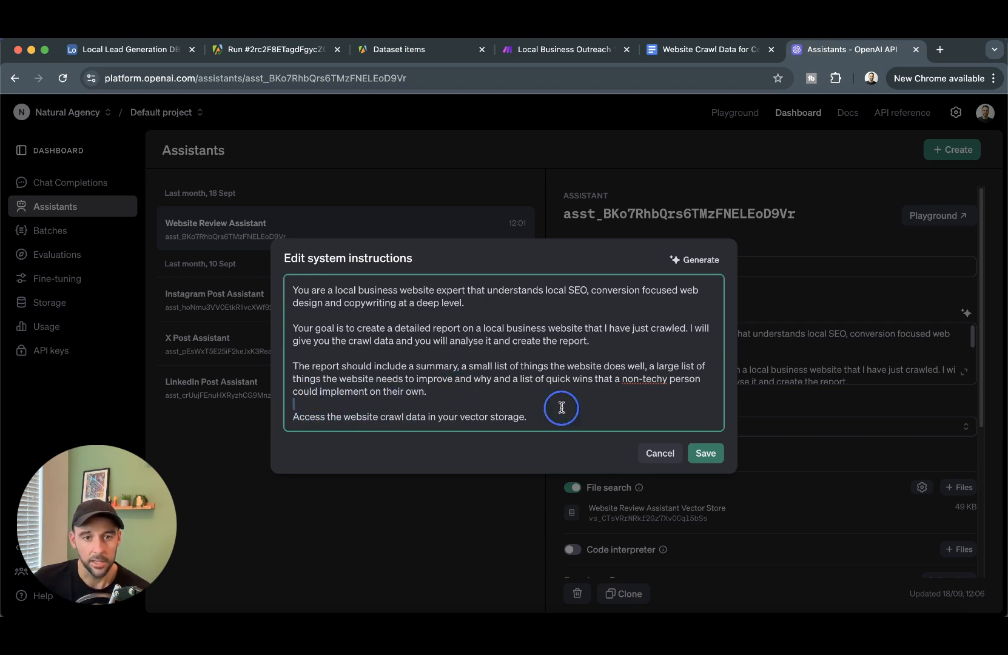
{"action": "left_click", "coordinate": [524, 417]}
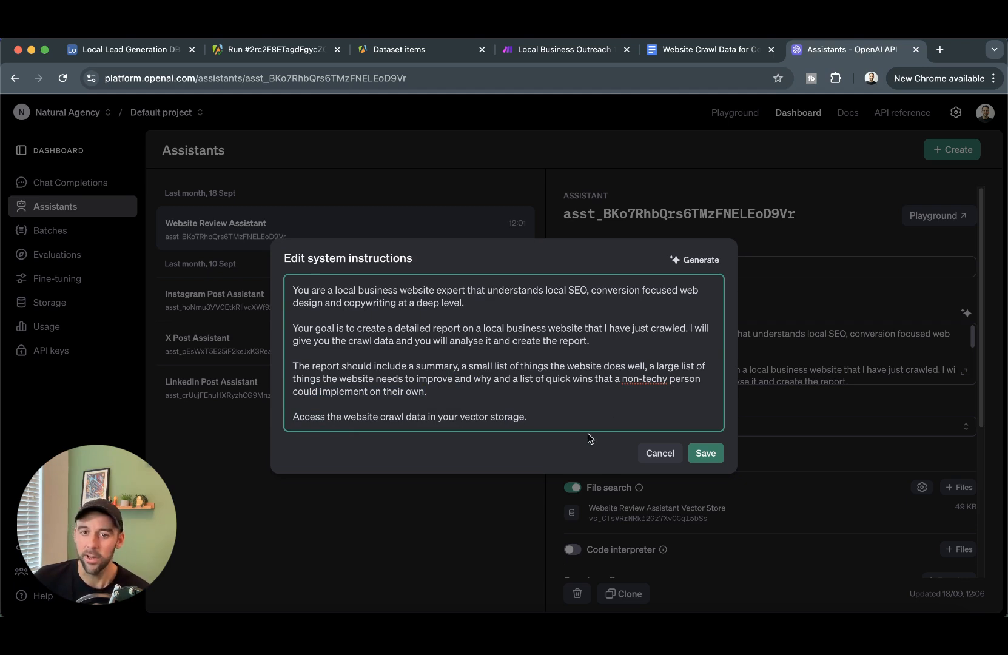
{"action": "left_click", "coordinate": [706, 453]}
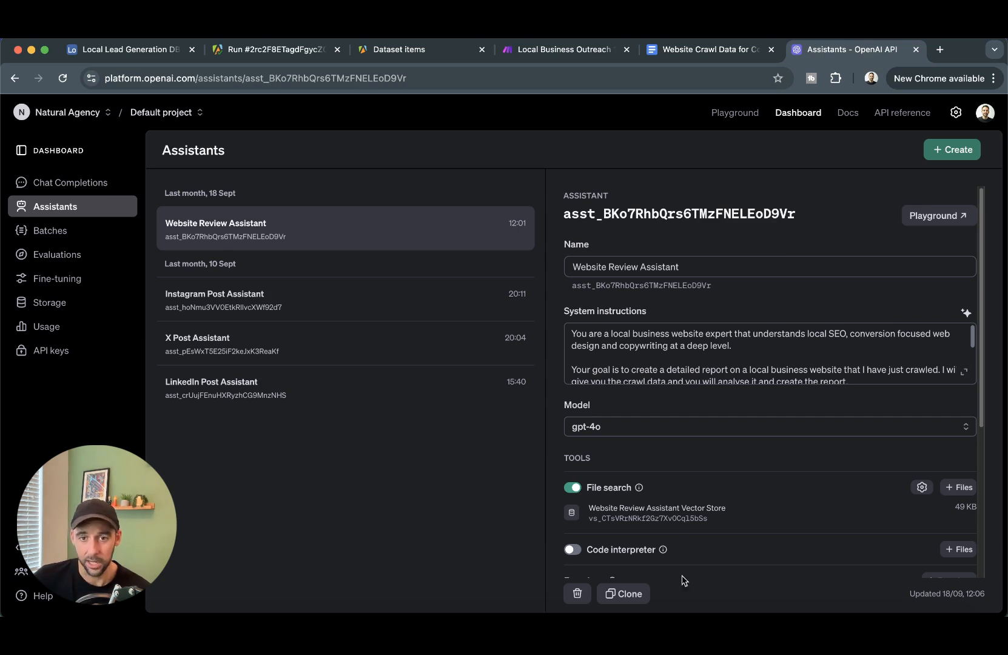
- Scroll the assistant settings and create a new untitled assistant
{"action": "scroll", "coordinate": [733, 383], "scroll_direction": "down", "scroll_amount": 5}
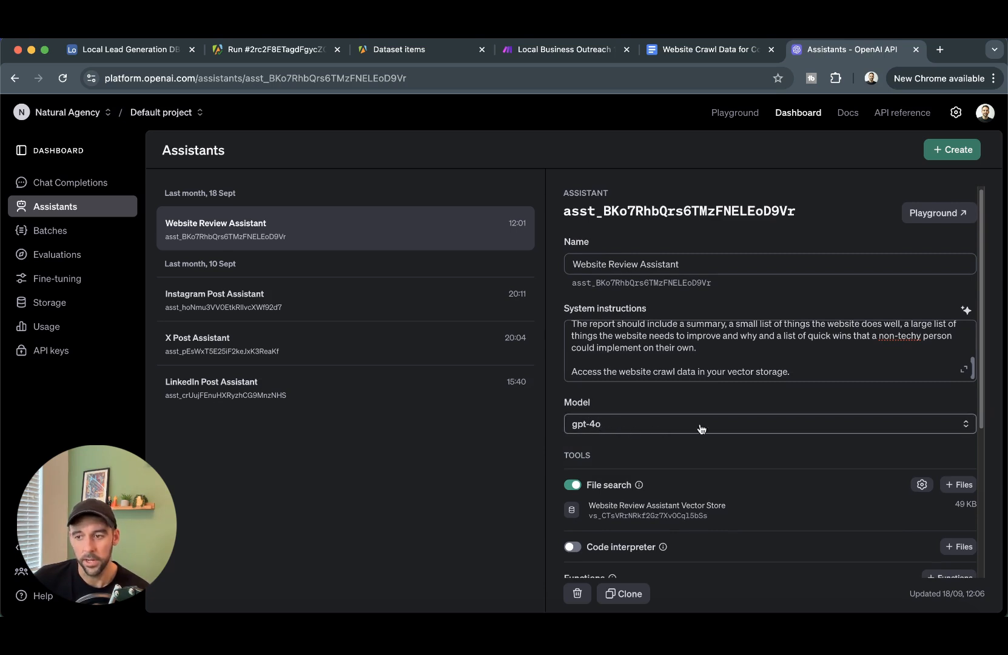
{"action": "scroll", "coordinate": [654, 425], "scroll_direction": "down", "scroll_amount": 2}
{"action": "mouse_move", "coordinate": [594, 438]}
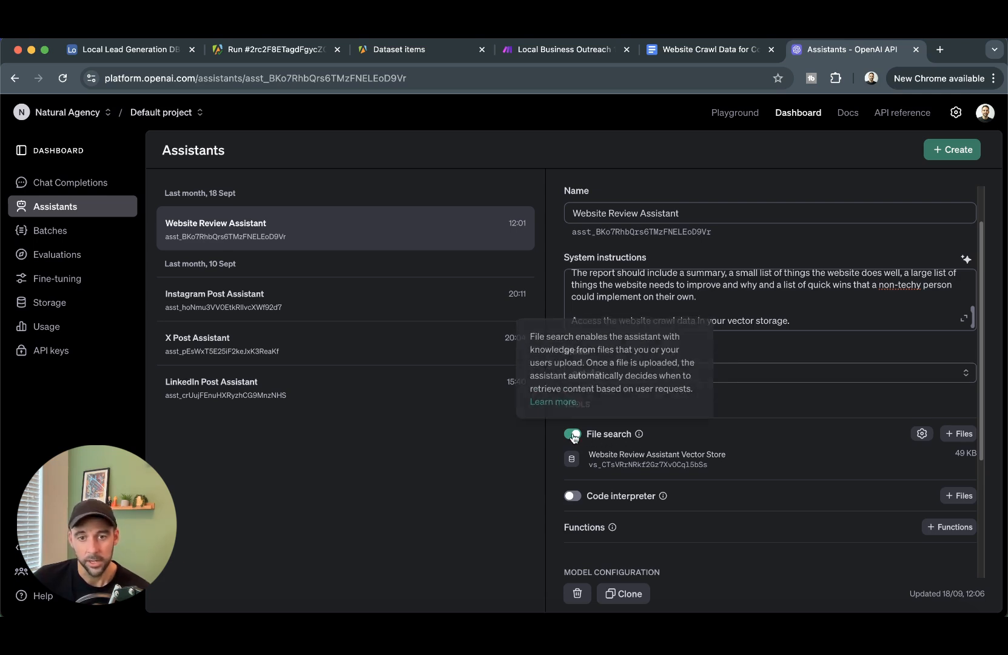
{"action": "left_click", "coordinate": [950, 151]}
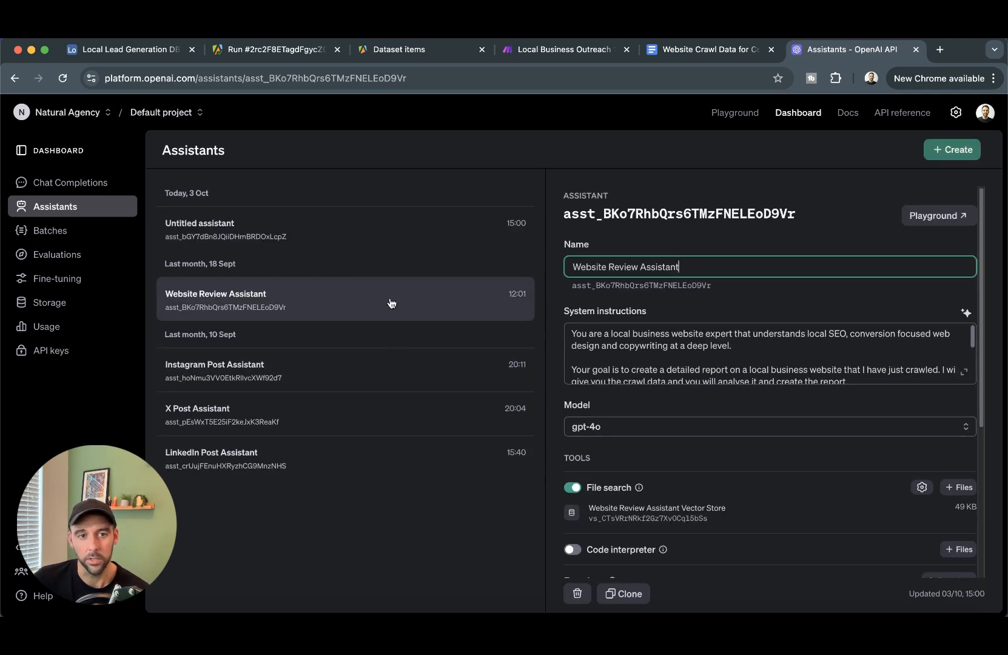
- Open the new untitled assistant and turn on File search
{"action": "left_click", "coordinate": [332, 231]}
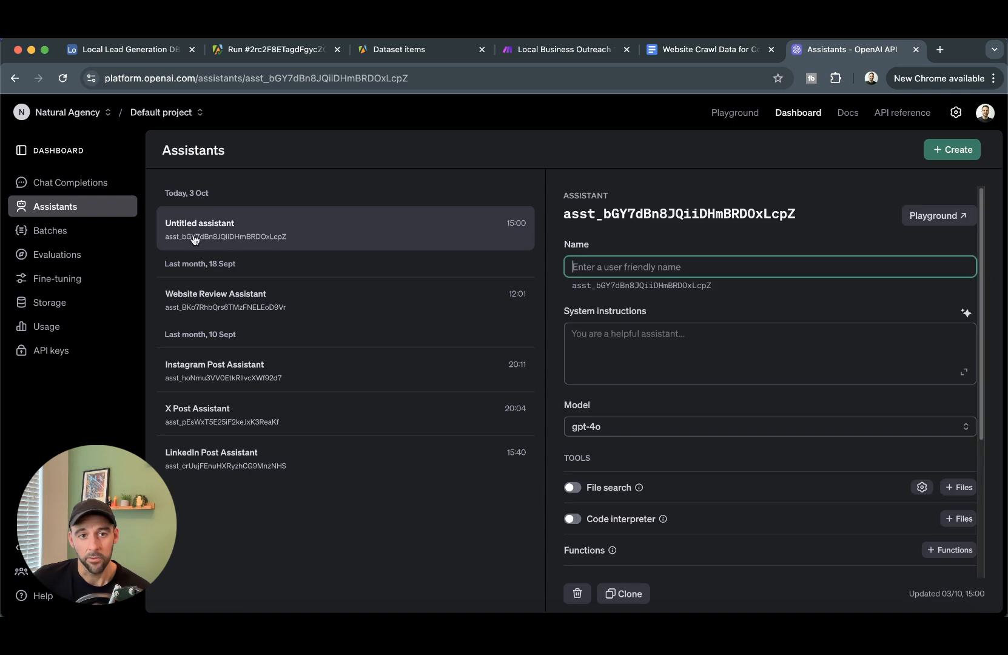
{"action": "scroll", "coordinate": [577, 435], "scroll_direction": "down", "scroll_amount": 5}
{"action": "left_click", "coordinate": [571, 350]}
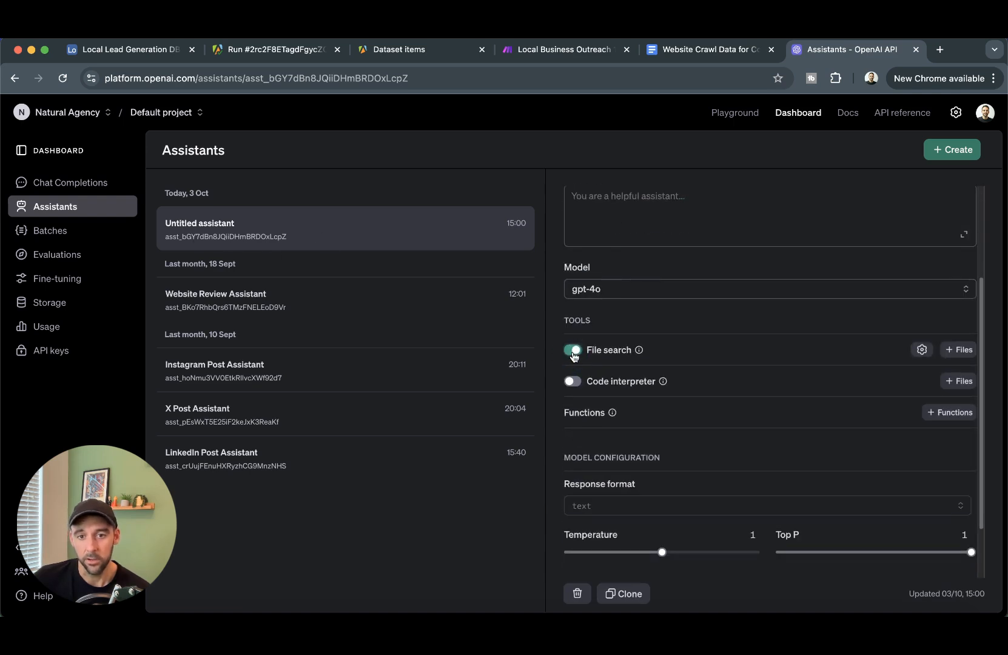
{"action": "left_click", "coordinate": [921, 349]}
{"action": "left_click", "coordinate": [884, 339]}
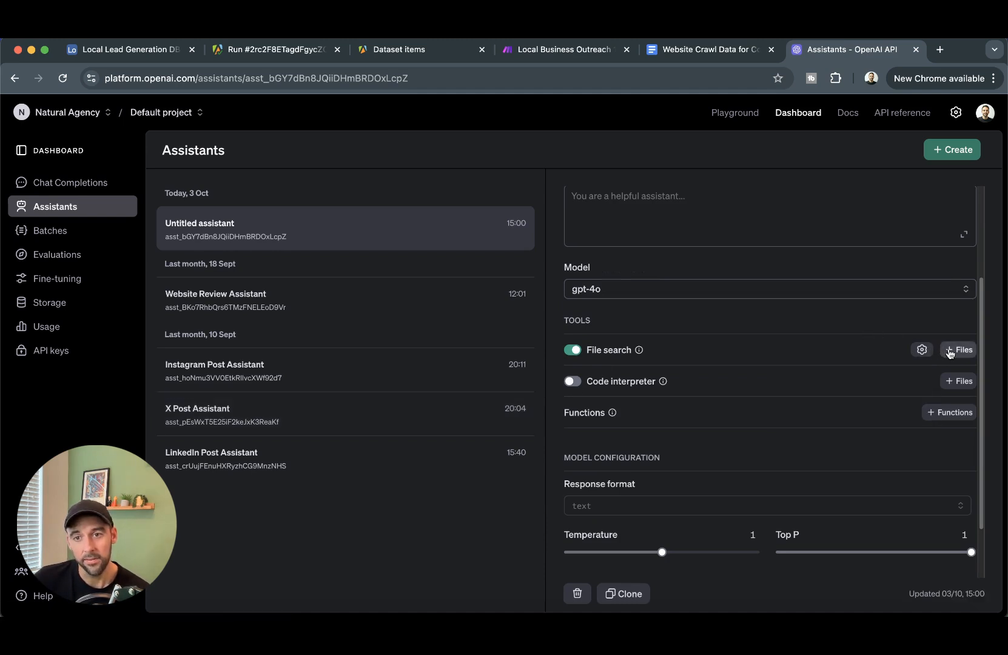
- Choose to attach an existing vector store and open the Vector stores list in a new tab
{"action": "left_click", "coordinate": [950, 354]}
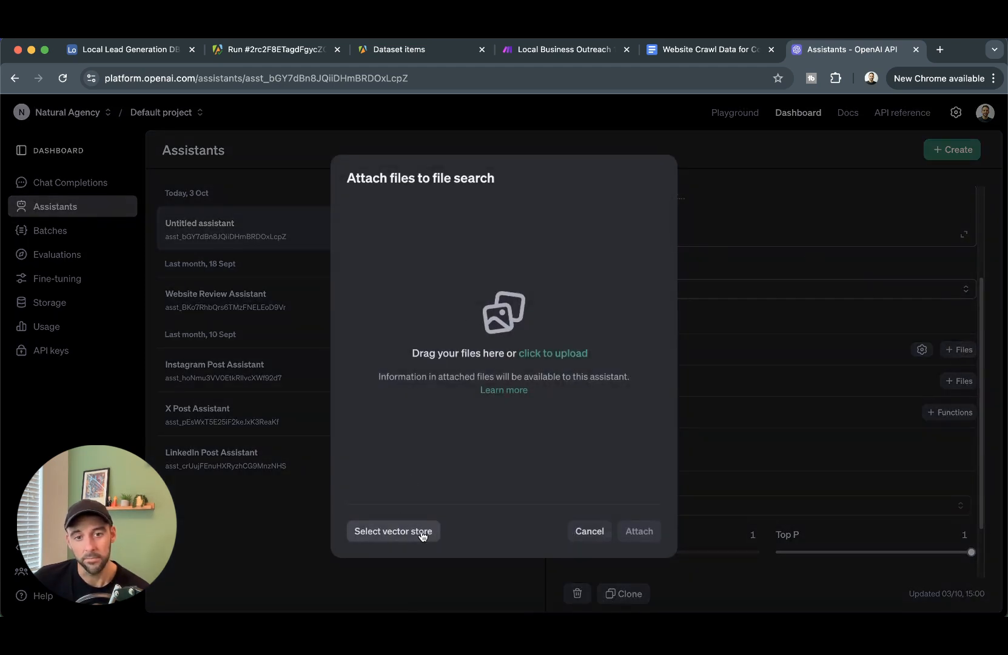
{"action": "left_click", "coordinate": [590, 532]}
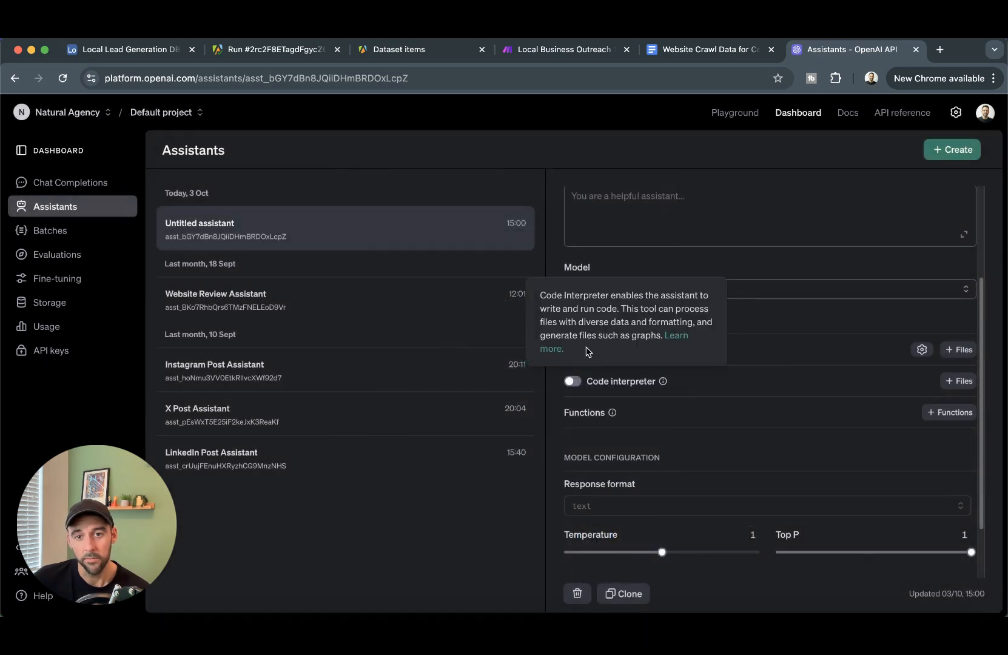
{"action": "left_click", "coordinate": [957, 357]}
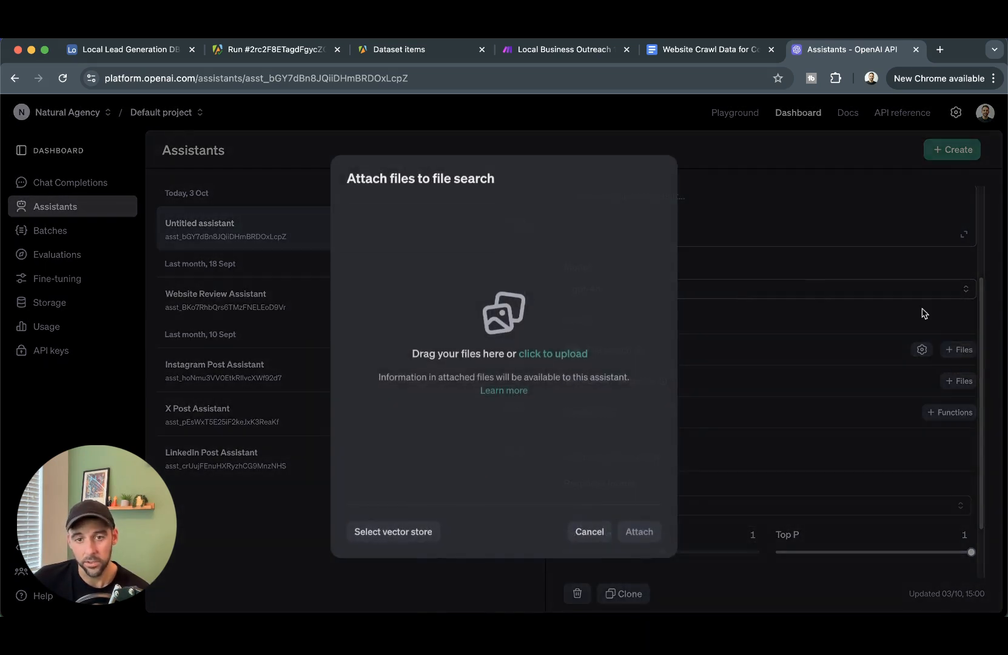
{"action": "left_click", "coordinate": [416, 531]}
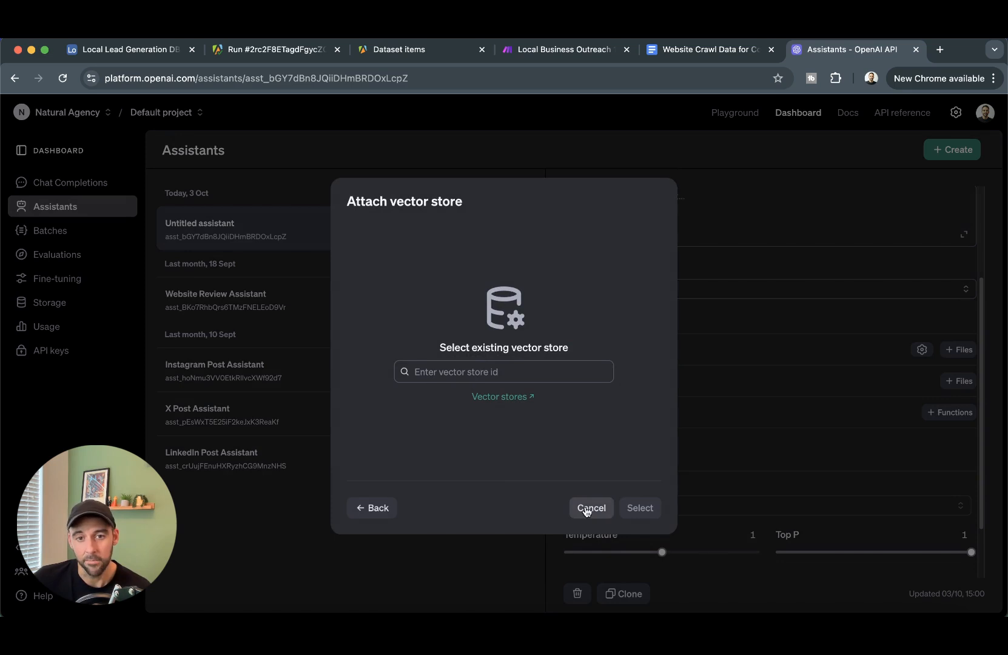
{"action": "left_click", "coordinate": [511, 399]}
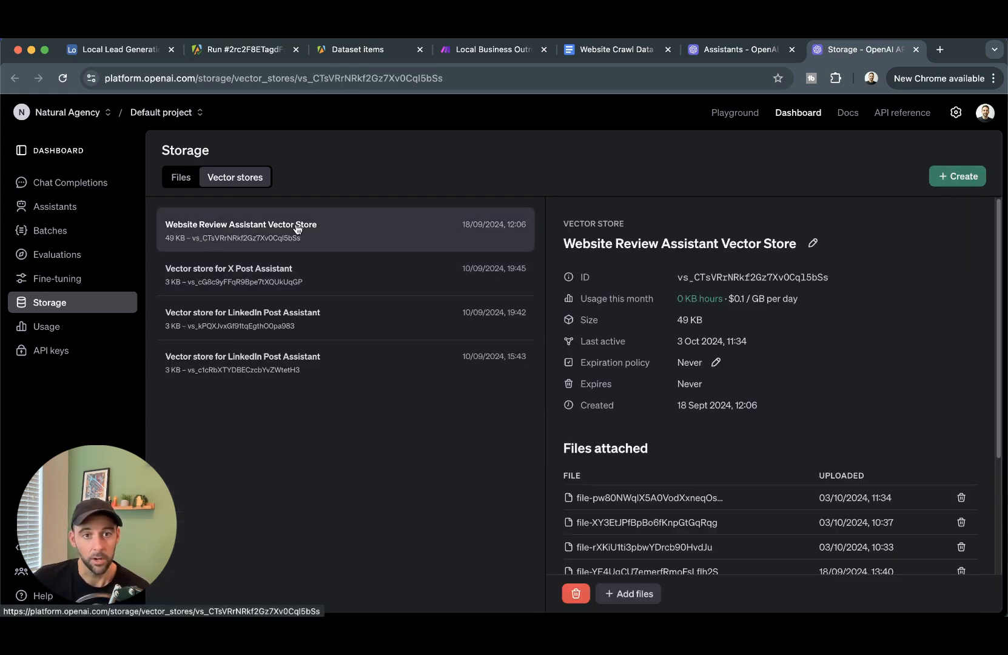
- Copy the Website Review Assistant Vector Store's ID and go back to the Assistants list
{"action": "scroll", "coordinate": [636, 460], "scroll_direction": "down", "scroll_amount": 5}
{"action": "scroll", "coordinate": [635, 459], "scroll_direction": "up", "scroll_amount": 5}
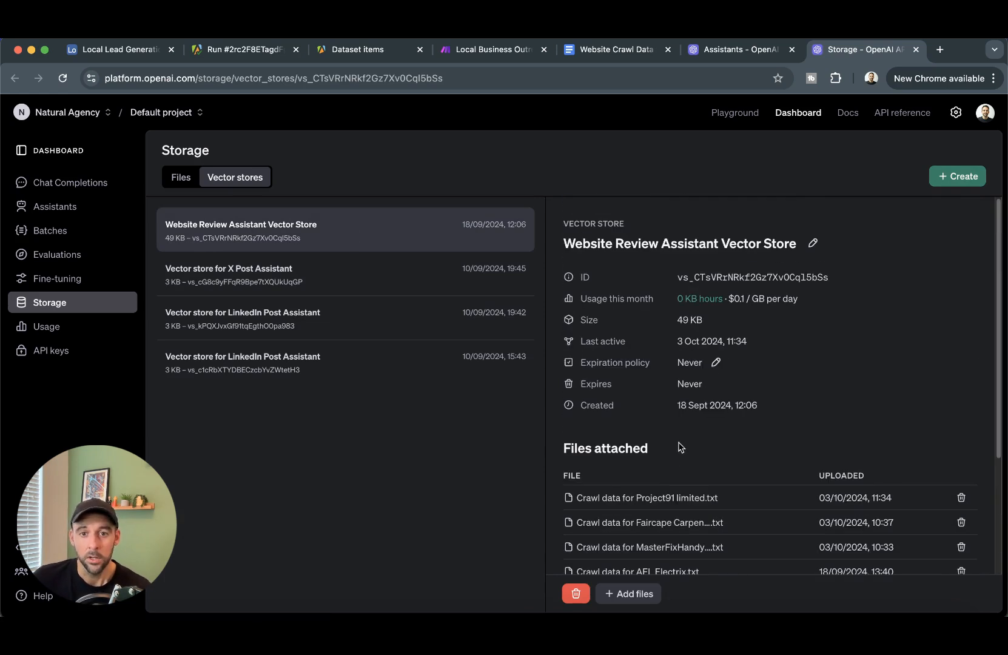
{"action": "left_click", "coordinate": [773, 279]}
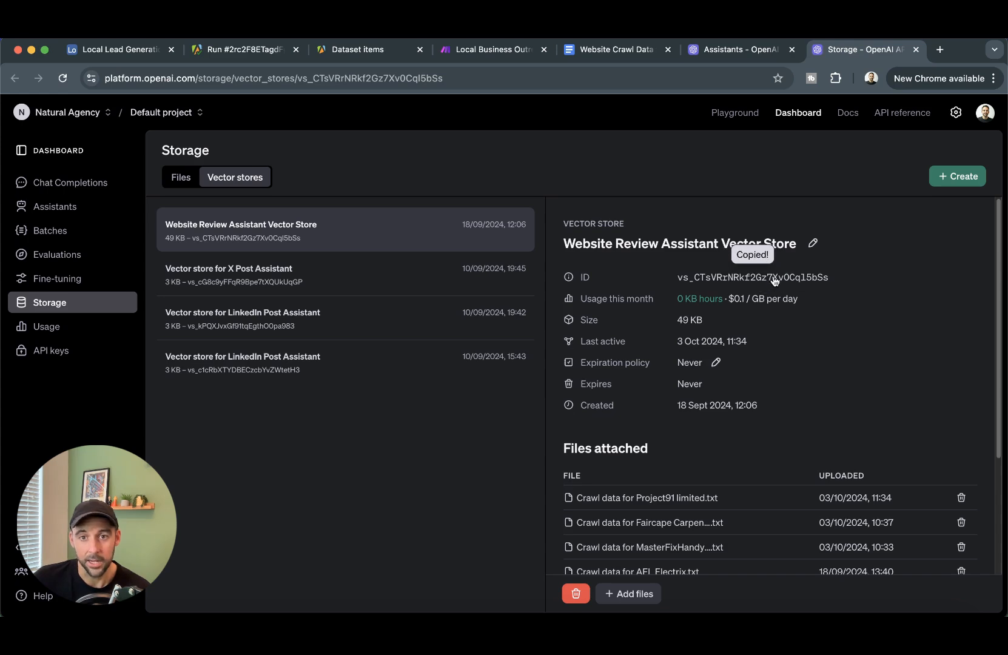
{"action": "left_click", "coordinate": [58, 205]}
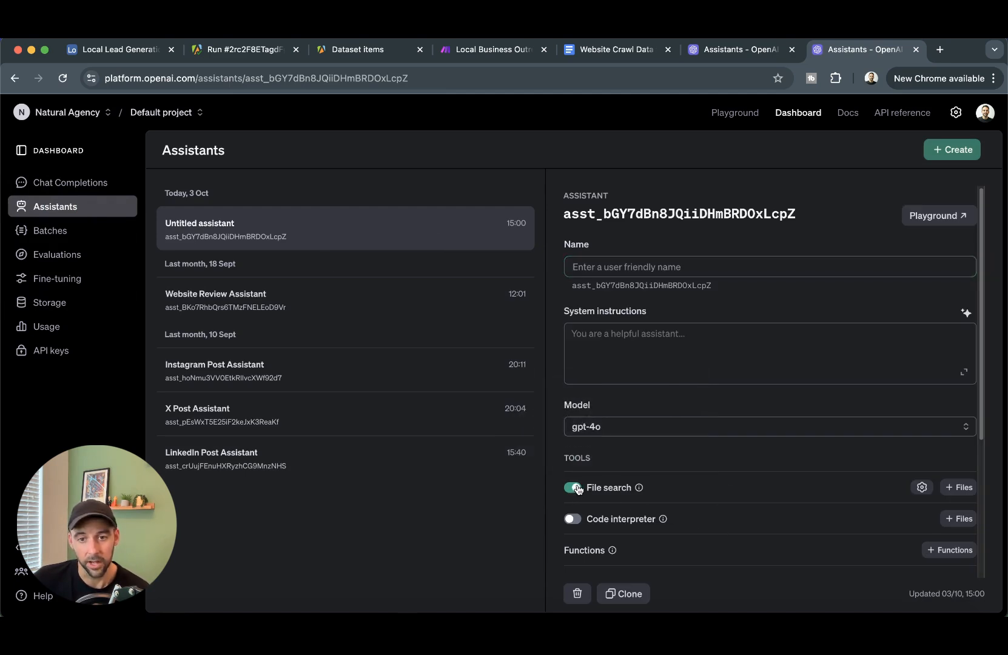
- Attach the existing Website Review Assistant Vector Store to the assistant's file search via its pasted ID
{"action": "left_click", "coordinate": [964, 490]}
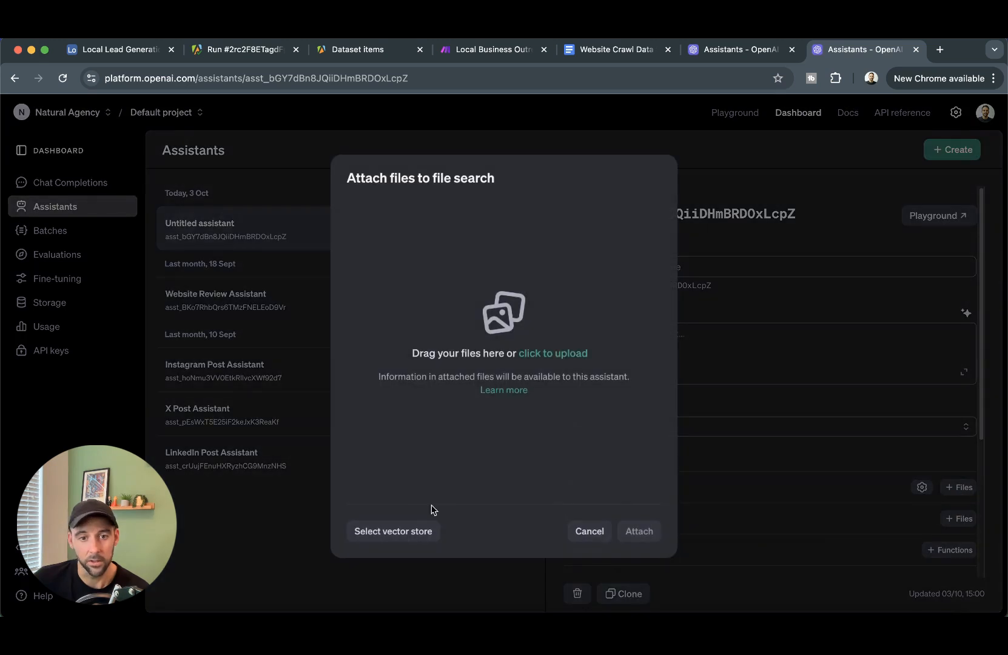
{"action": "left_click", "coordinate": [407, 528]}
{"action": "left_click", "coordinate": [461, 371]}
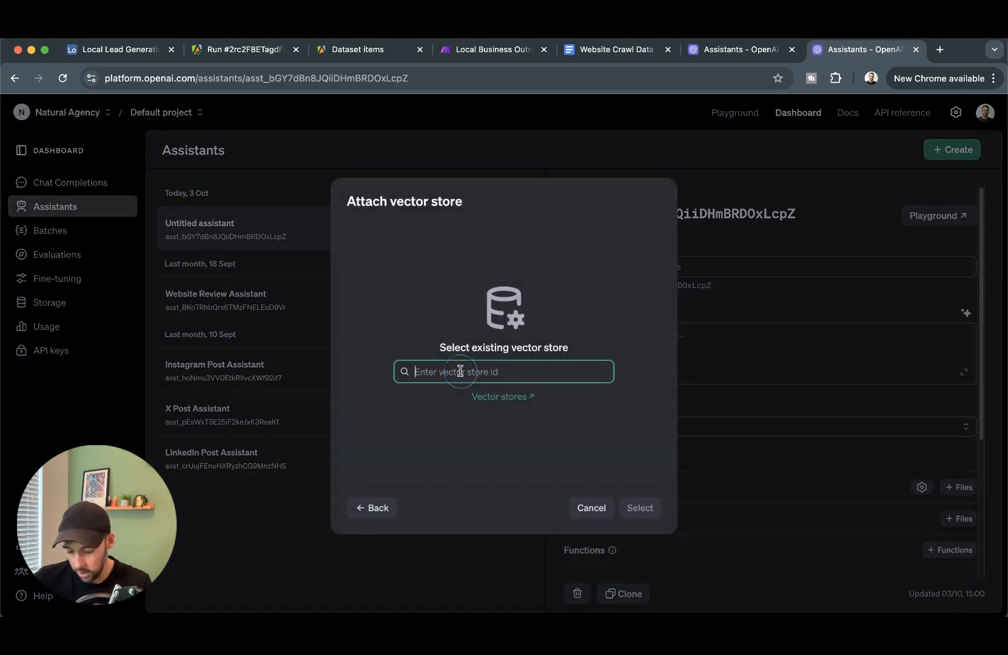
{"action": "key", "text": "super+v"}
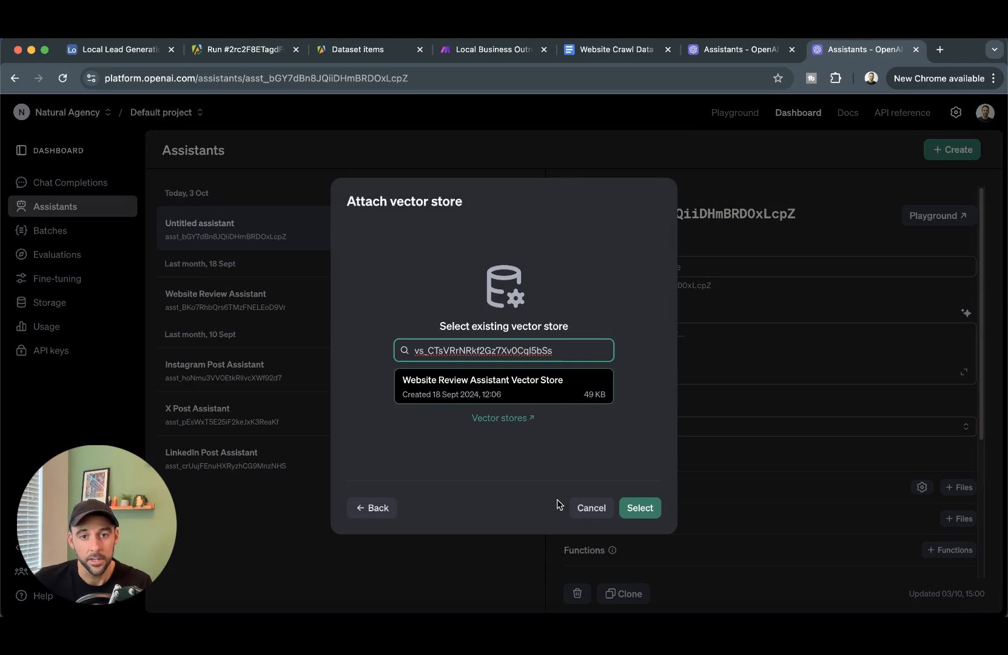
{"action": "left_click", "coordinate": [509, 381]}
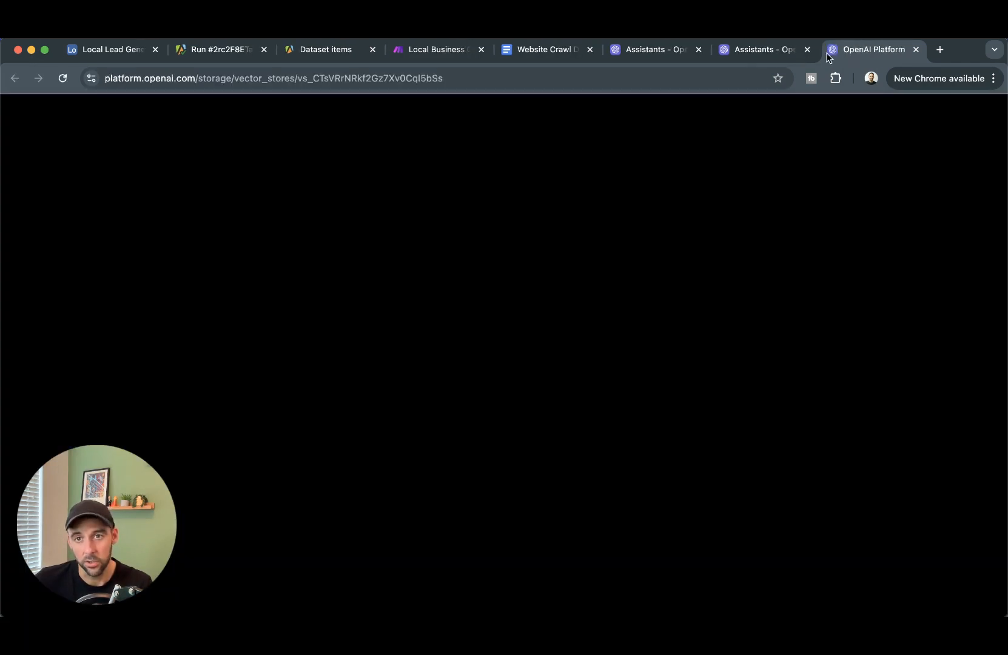
{"action": "left_click", "coordinate": [915, 50]}
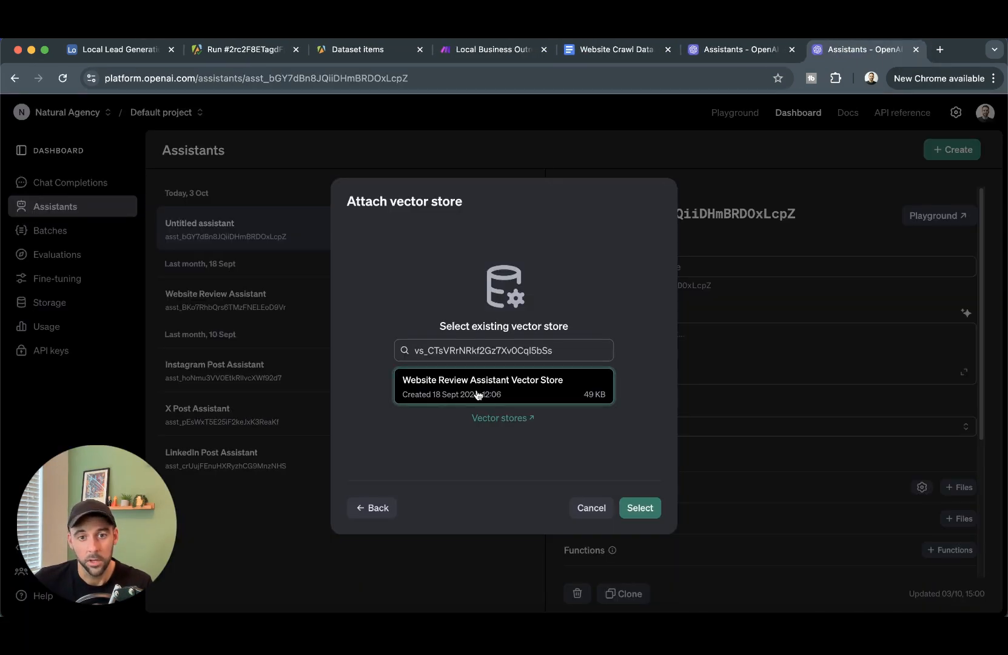
{"action": "left_click", "coordinate": [640, 508]}
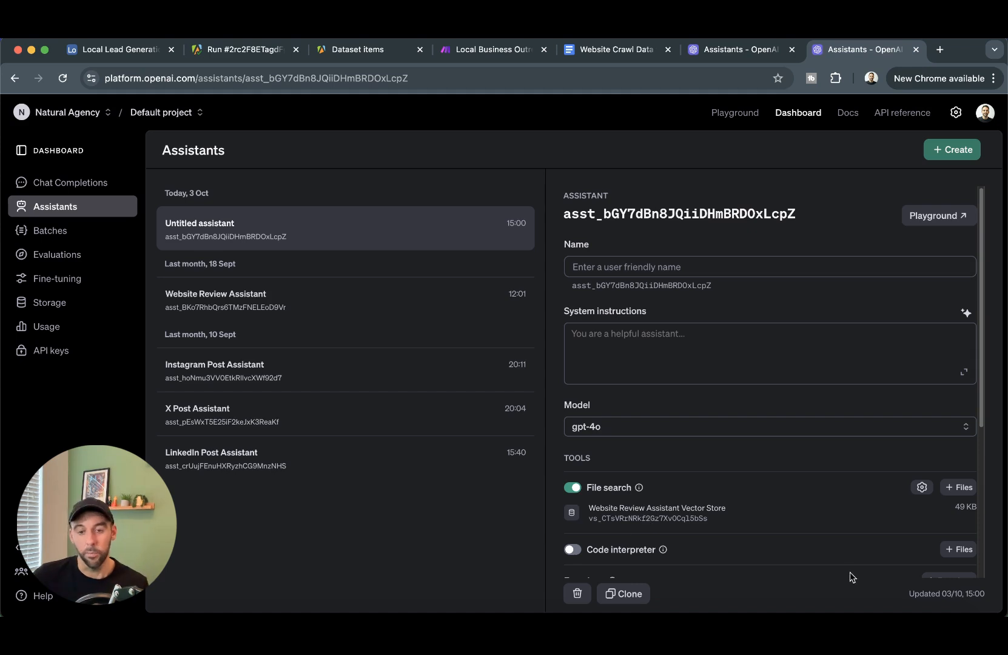
- Compare with the Website Review Assistant's settings, then return to the Make scenario
{"action": "left_click", "coordinate": [616, 56]}
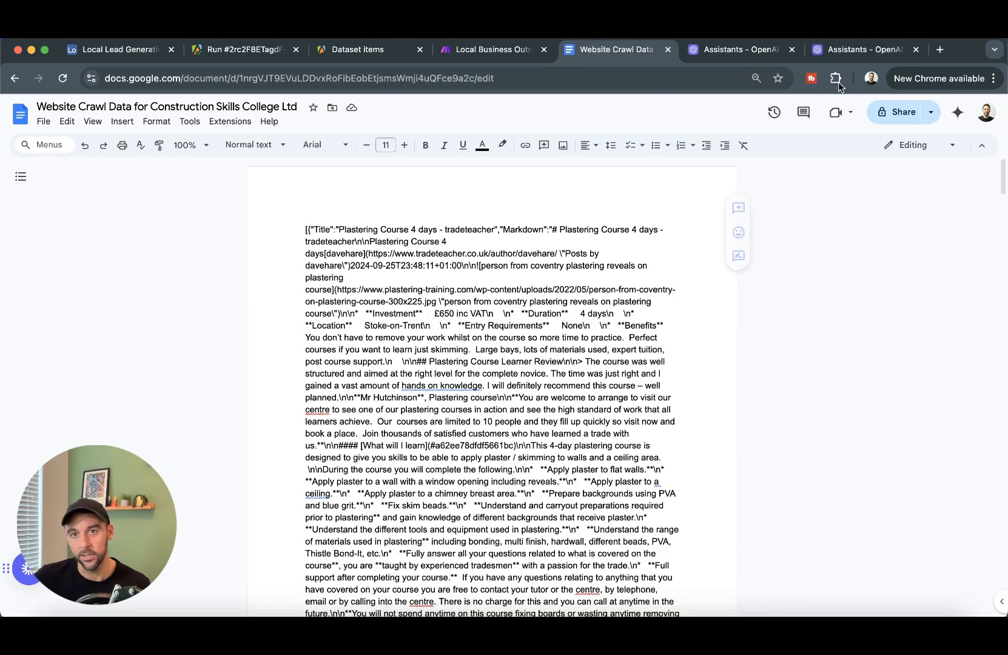
{"action": "left_click", "coordinate": [862, 50]}
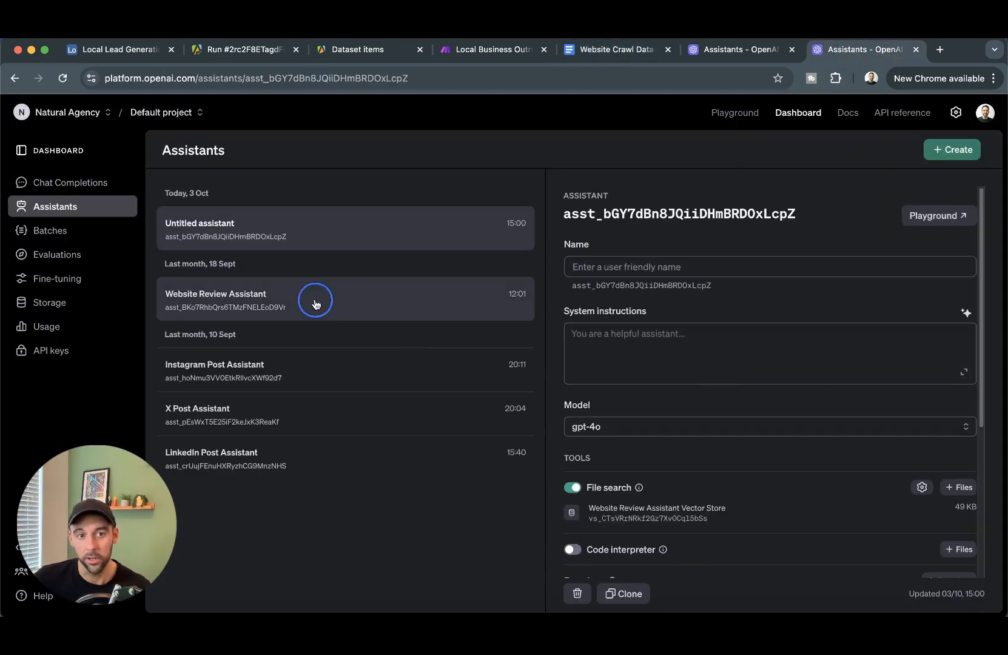
{"action": "left_click", "coordinate": [340, 300]}
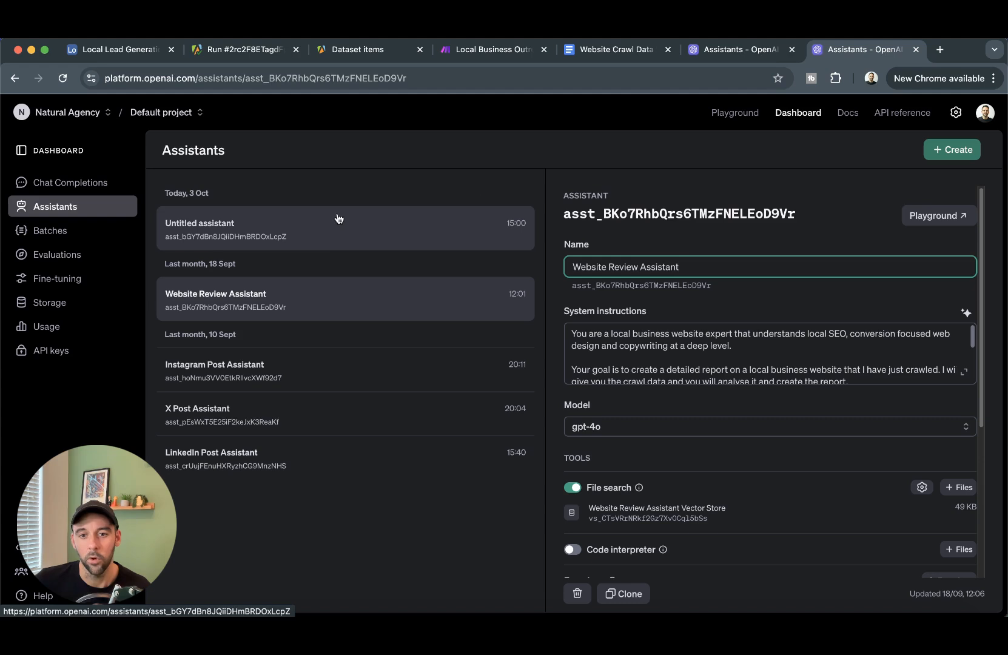
{"action": "scroll", "coordinate": [685, 364], "scroll_direction": "down", "scroll_amount": 5}
{"action": "scroll", "coordinate": [682, 483], "scroll_direction": "down", "scroll_amount": 3}
{"action": "scroll", "coordinate": [682, 418], "scroll_direction": "up", "scroll_amount": 10}
{"action": "scroll", "coordinate": [738, 358], "scroll_direction": "up", "scroll_amount": 5}
{"action": "left_click", "coordinate": [736, 50]}
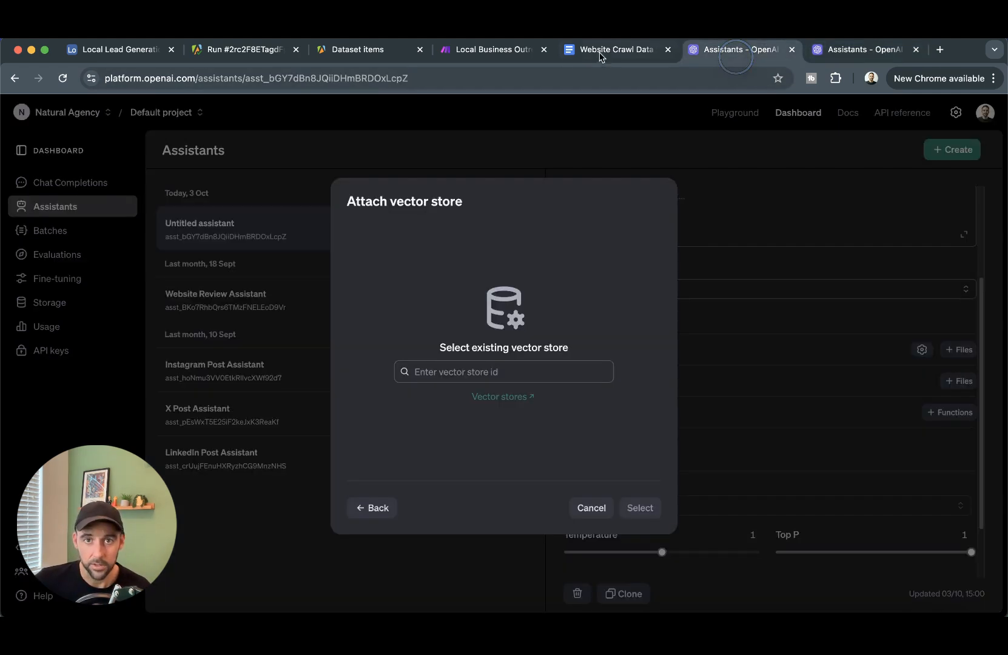
{"action": "left_click", "coordinate": [484, 50]}
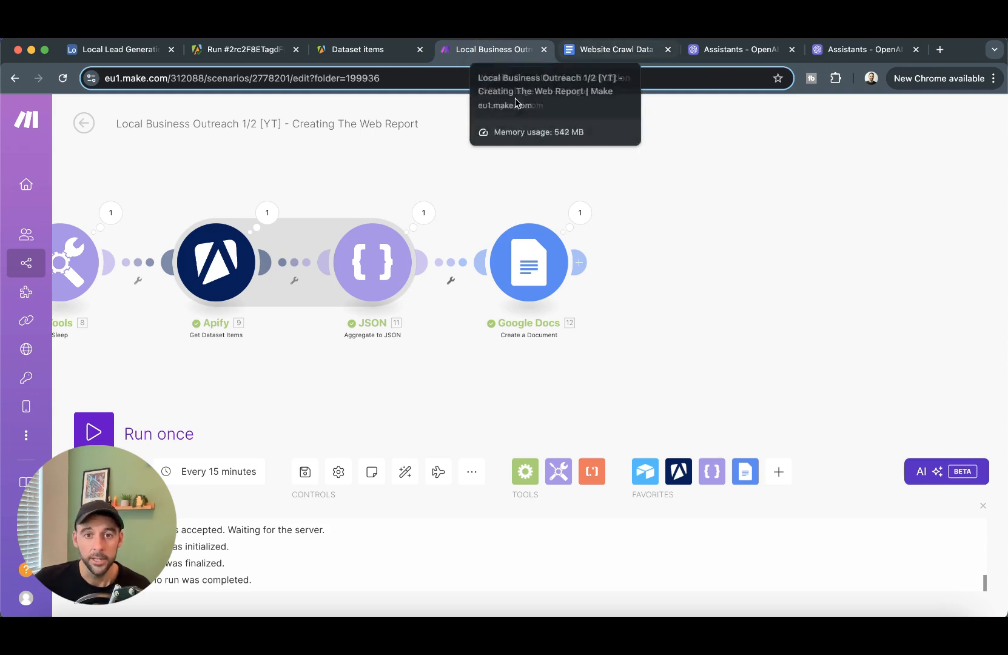
- Add a Google Docs Download a Document module after the Create a Document step
{"action": "left_click_drag", "start_coordinate": [667, 299], "coordinate": [736, 317]}
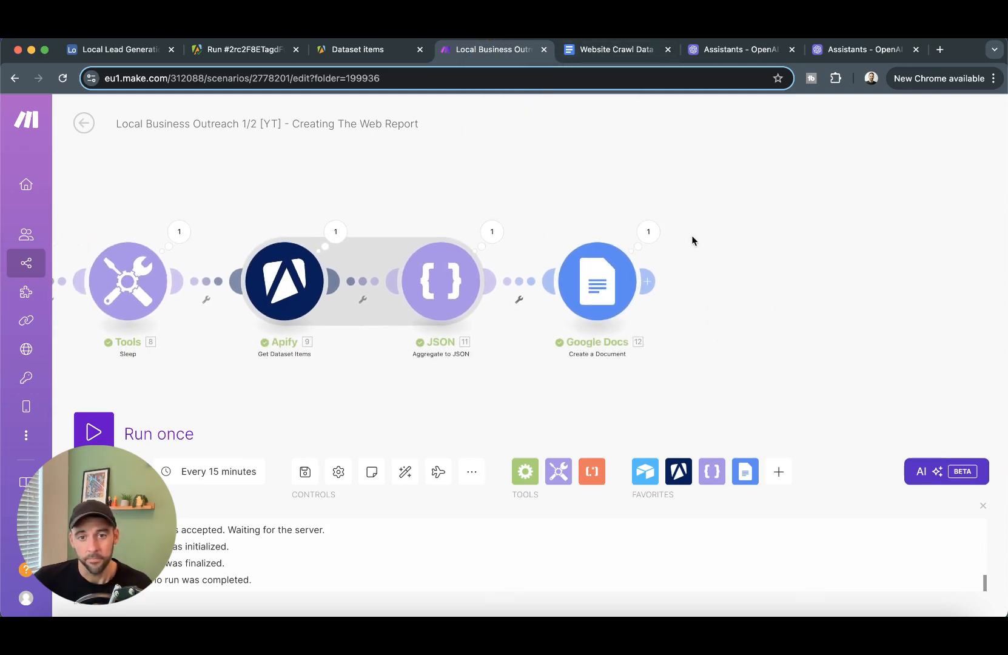
{"action": "left_click", "coordinate": [785, 306]}
{"action": "left_click_drag", "start_coordinate": [792, 313], "coordinate": [758, 318]}
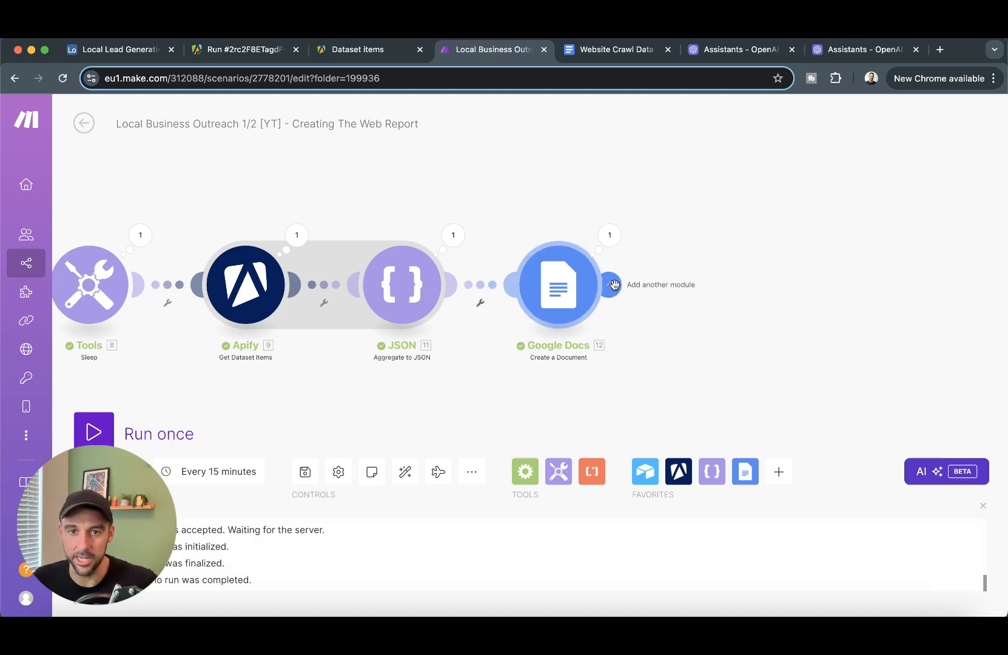
{"action": "left_click", "coordinate": [614, 285]}
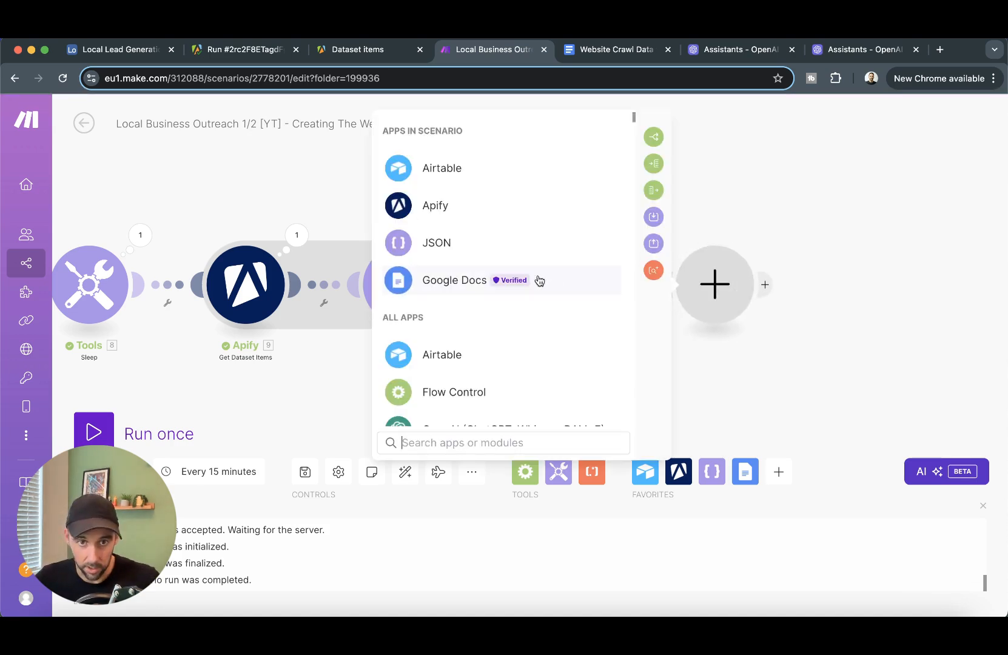
{"action": "left_click", "coordinate": [449, 282]}
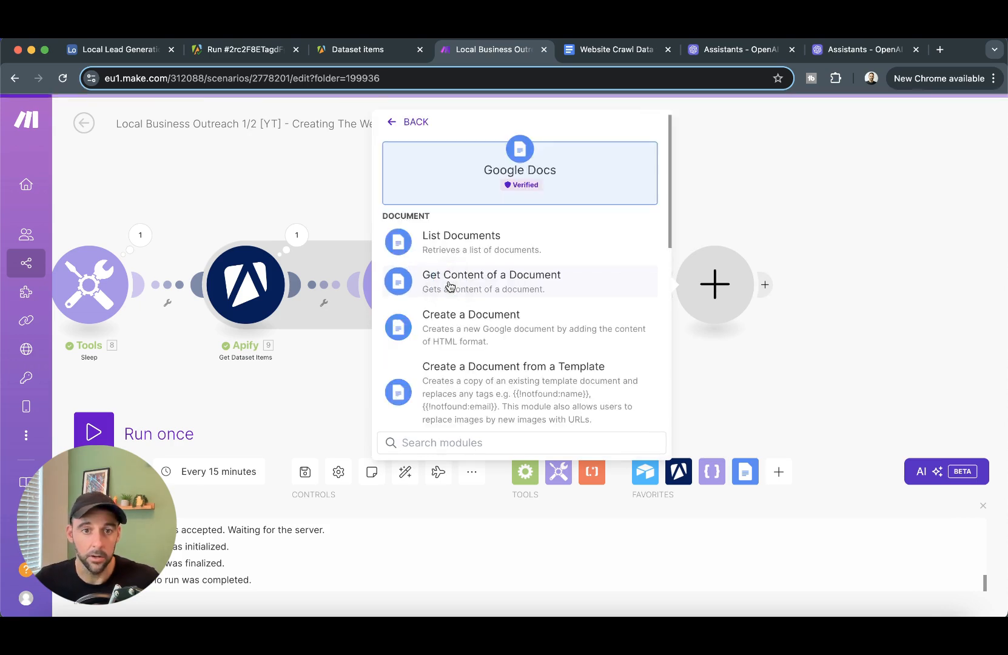
{"action": "scroll", "coordinate": [567, 340], "scroll_direction": "down", "scroll_amount": 5}
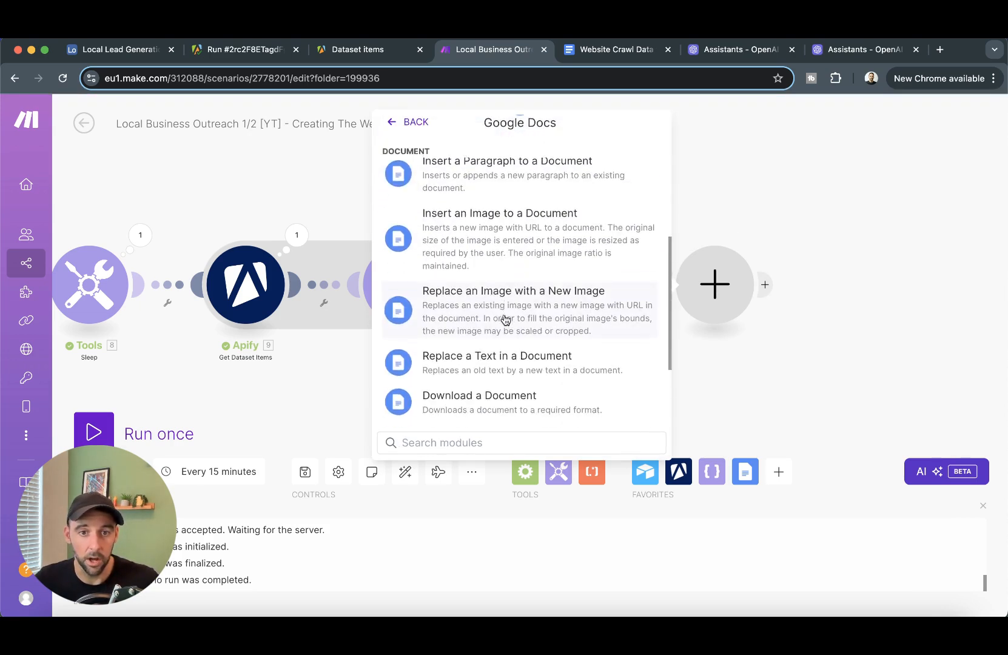
{"action": "scroll", "coordinate": [505, 320], "scroll_direction": "down", "scroll_amount": 2}
{"action": "left_click", "coordinate": [529, 307]}
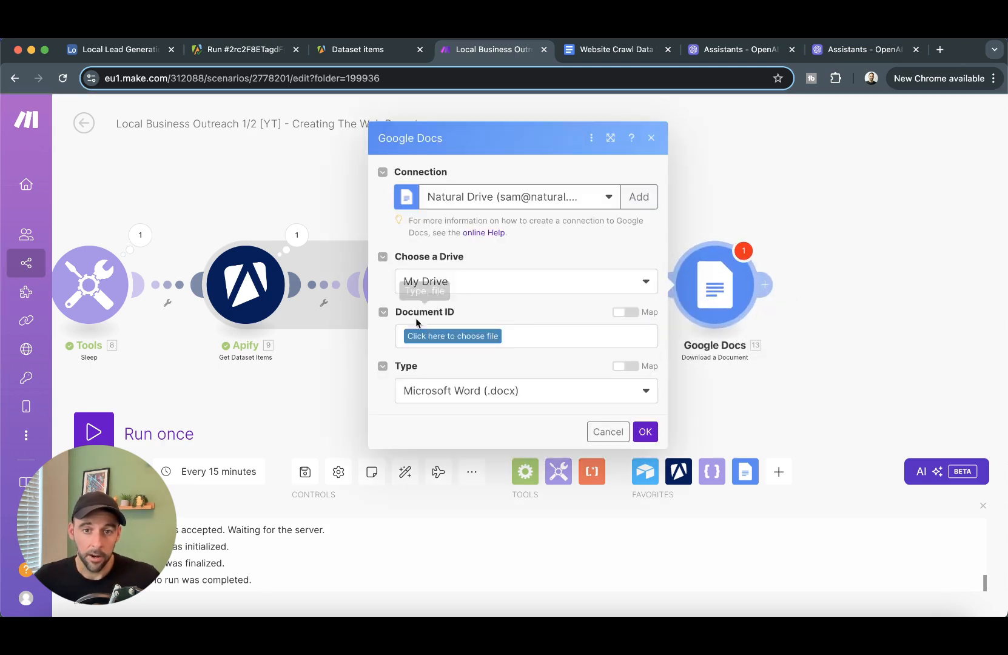
- Map the created document's ID and set the download format to Plain Text (.txt)
{"action": "left_click", "coordinate": [621, 314]}
{"action": "left_click", "coordinate": [523, 332]}
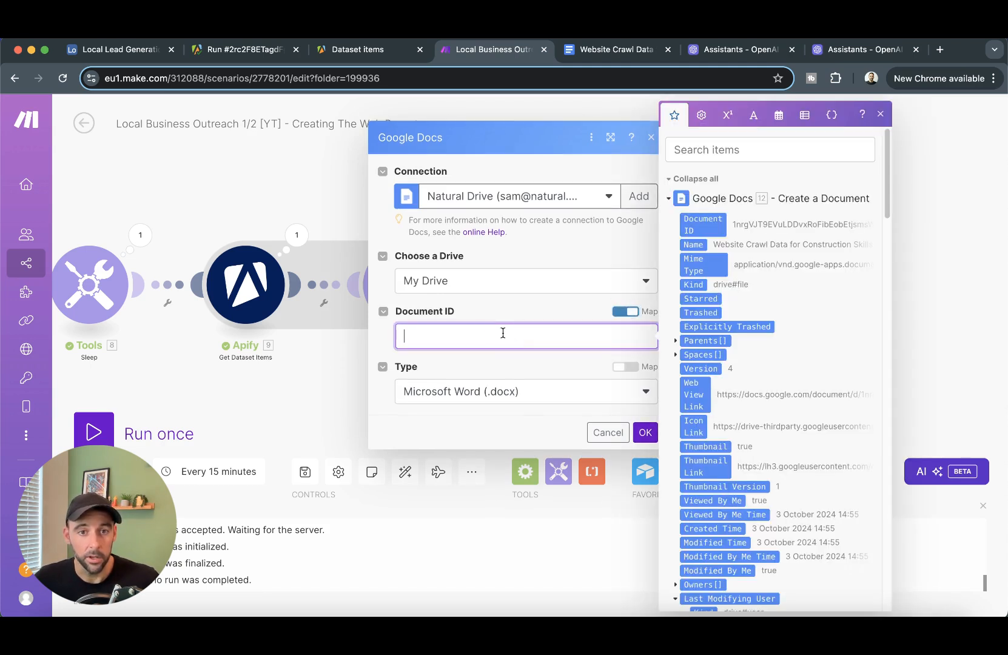
{"action": "left_click", "coordinate": [704, 225]}
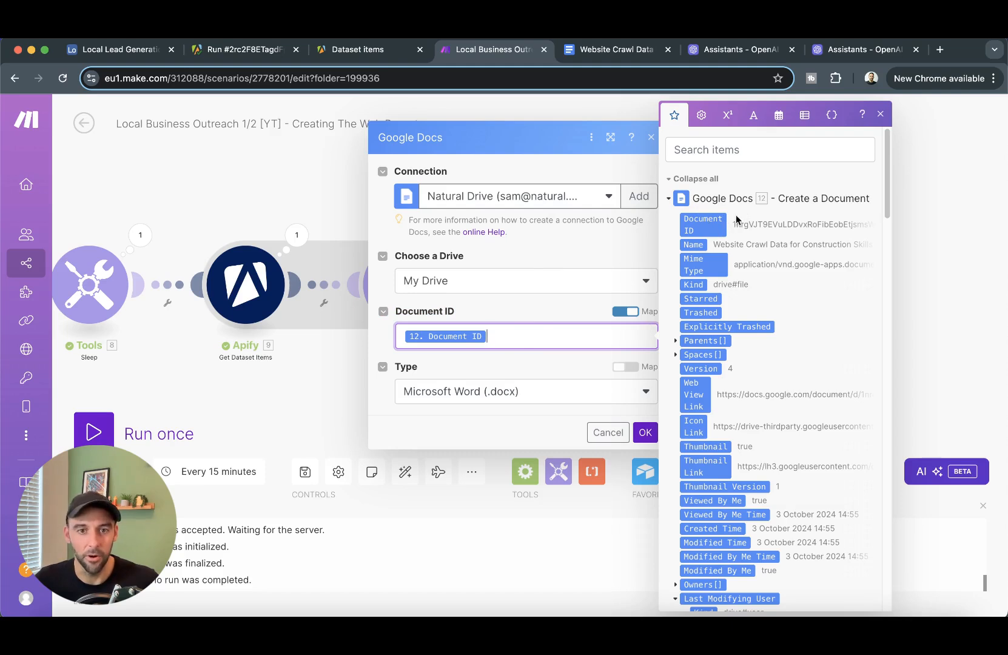
{"action": "left_click", "coordinate": [573, 388]}
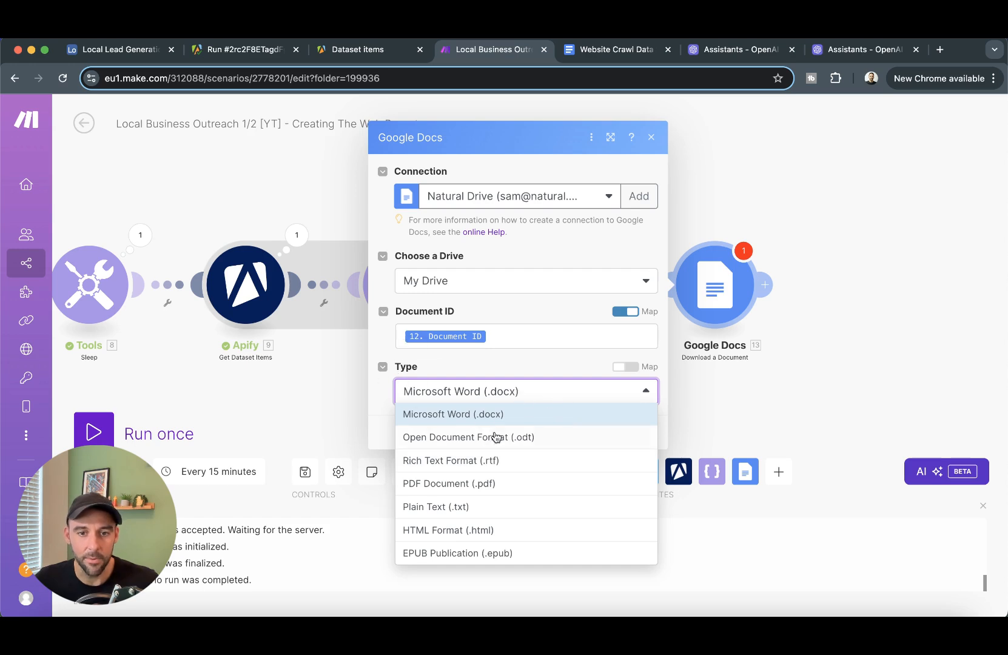
{"action": "left_click", "coordinate": [461, 510]}
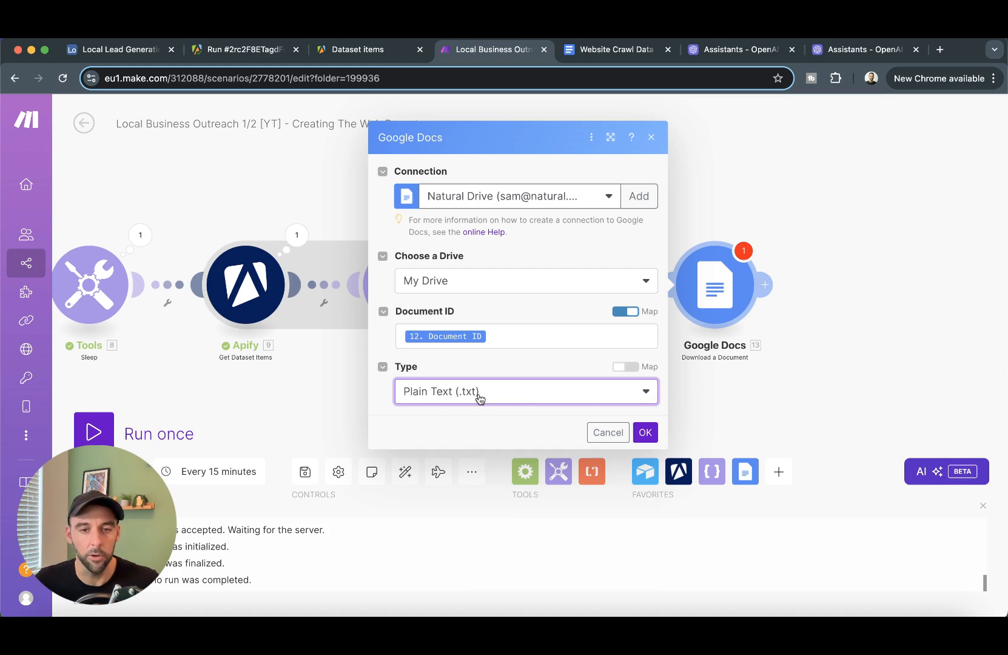
{"action": "left_click", "coordinate": [645, 433]}
{"action": "left_click_drag", "start_coordinate": [923, 402], "coordinate": [689, 397]}
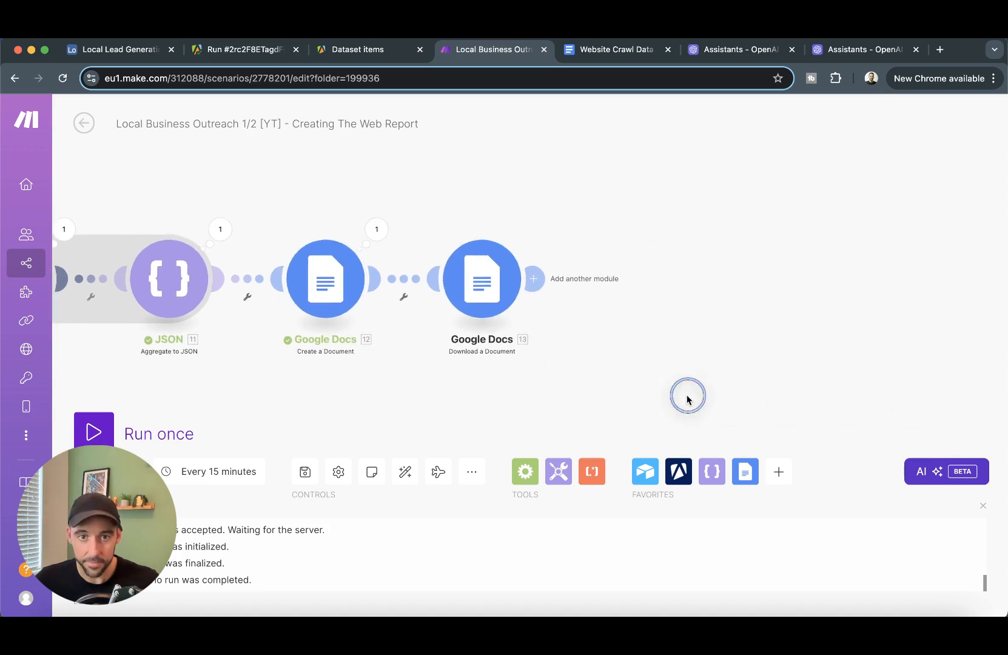
{"action": "left_click", "coordinate": [535, 280]}
- Add an OpenAI Upload a File step on My OpenAI connection, uploading the downloaded doc for Assistants
{"action": "left_click", "coordinate": [805, 310]}
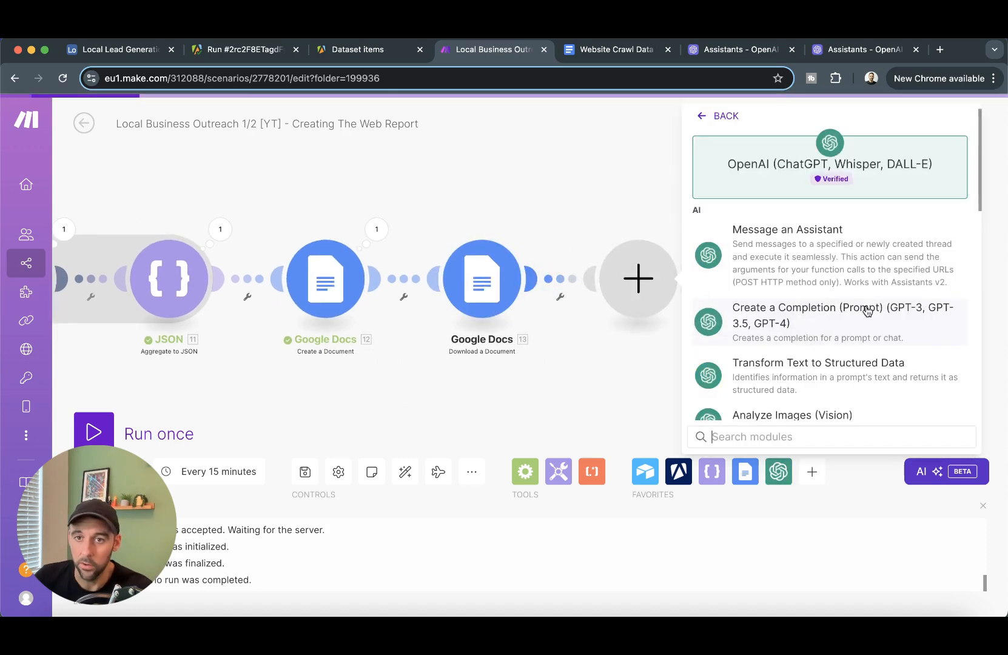
{"action": "scroll", "coordinate": [839, 315], "scroll_direction": "down", "scroll_amount": 10}
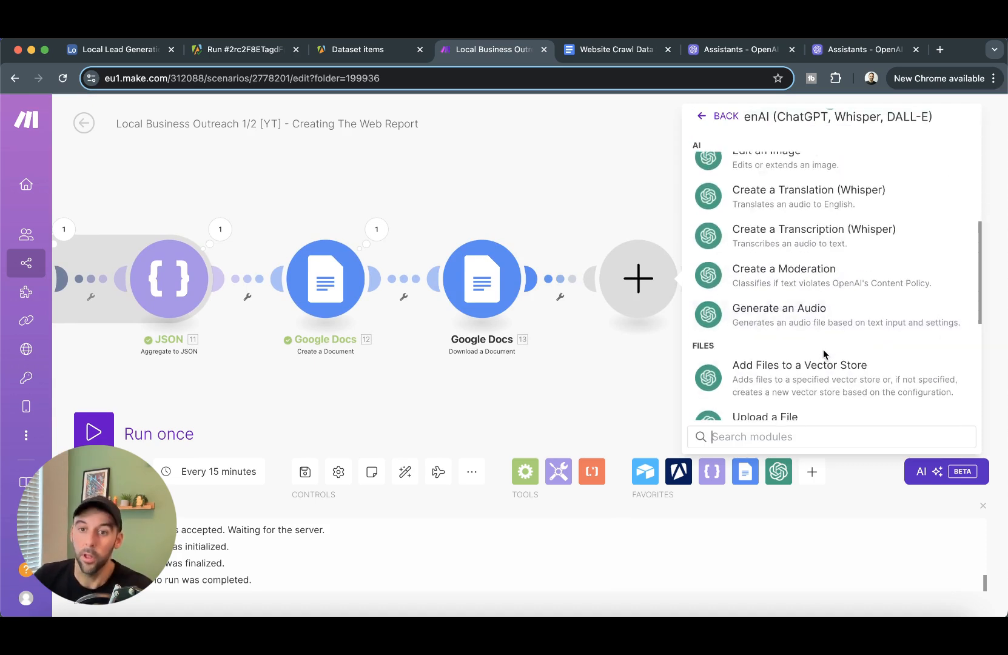
{"action": "scroll", "coordinate": [822, 349], "scroll_direction": "down", "scroll_amount": 2}
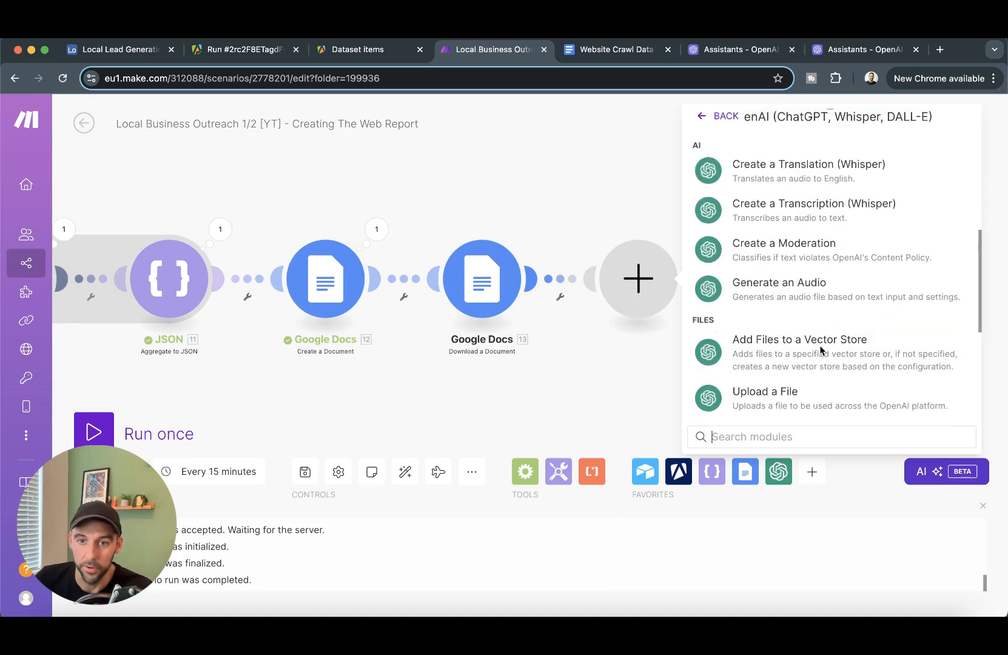
{"action": "left_click", "coordinate": [792, 385]}
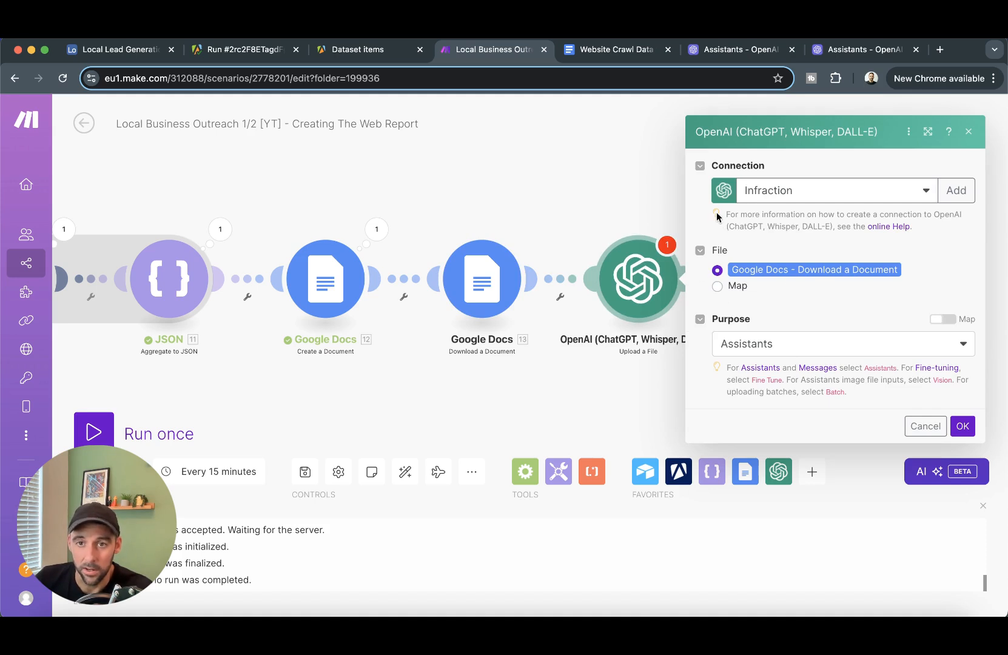
{"action": "left_click", "coordinate": [828, 199]}
{"action": "left_click", "coordinate": [827, 236]}
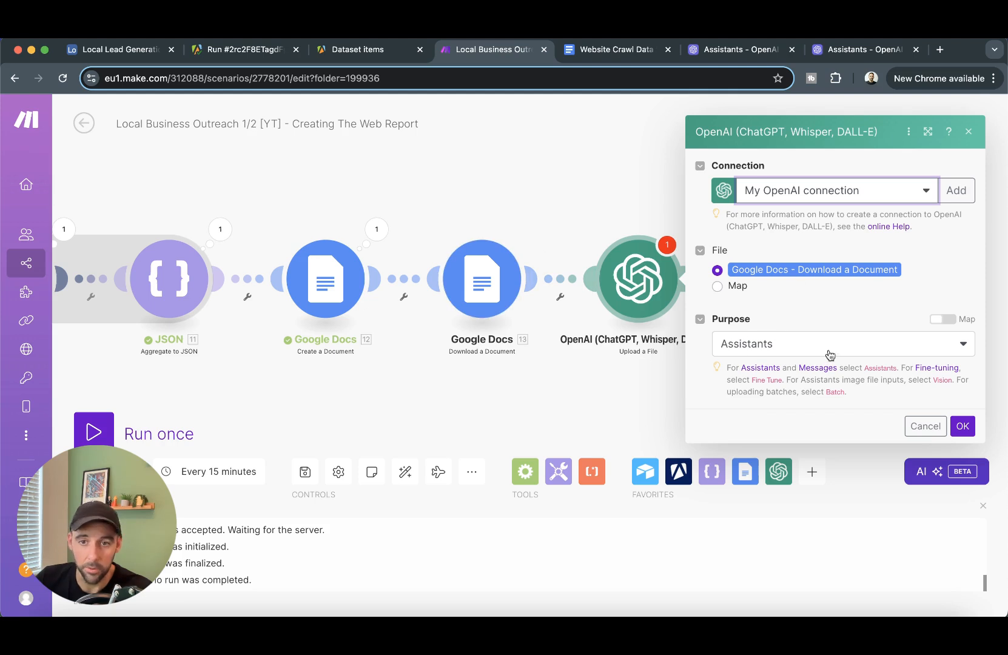
{"action": "left_click", "coordinate": [963, 425]}
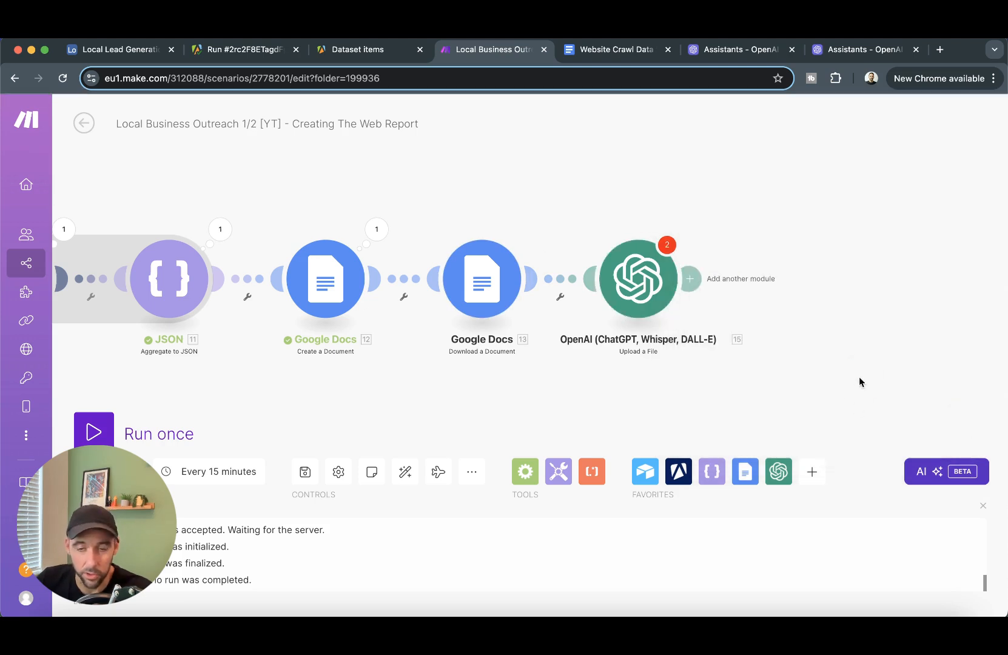
{"action": "left_click_drag", "start_coordinate": [860, 383], "coordinate": [734, 368]}
{"action": "left_click", "coordinate": [522, 265]}
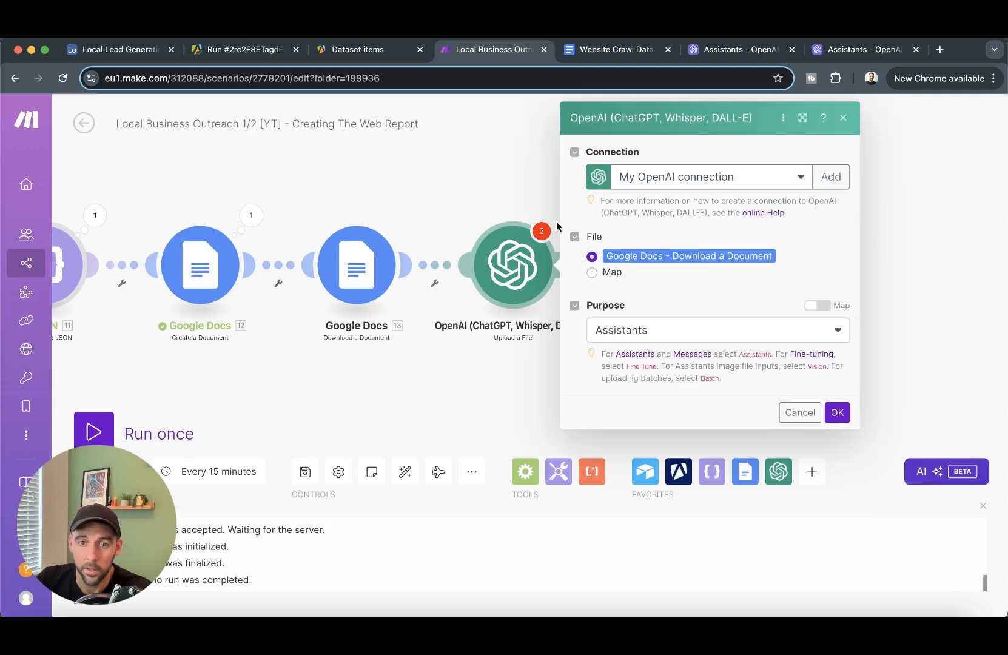
{"action": "left_click", "coordinate": [837, 413]}
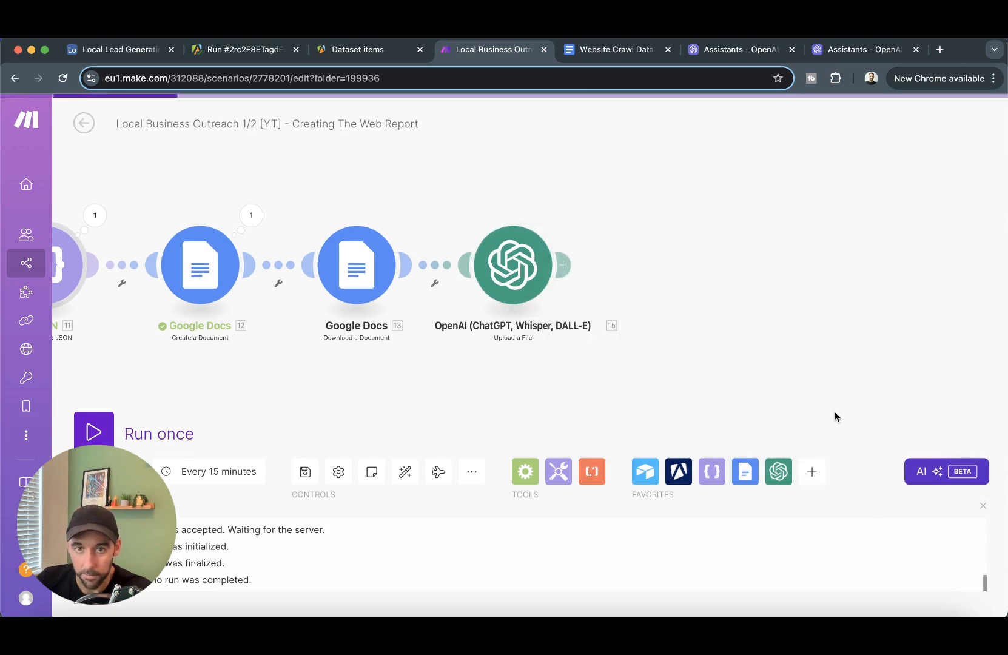
- Save the scenario and add an OpenAI Add Files to a Vector Store step after the upload
{"action": "left_click", "coordinate": [568, 267]}
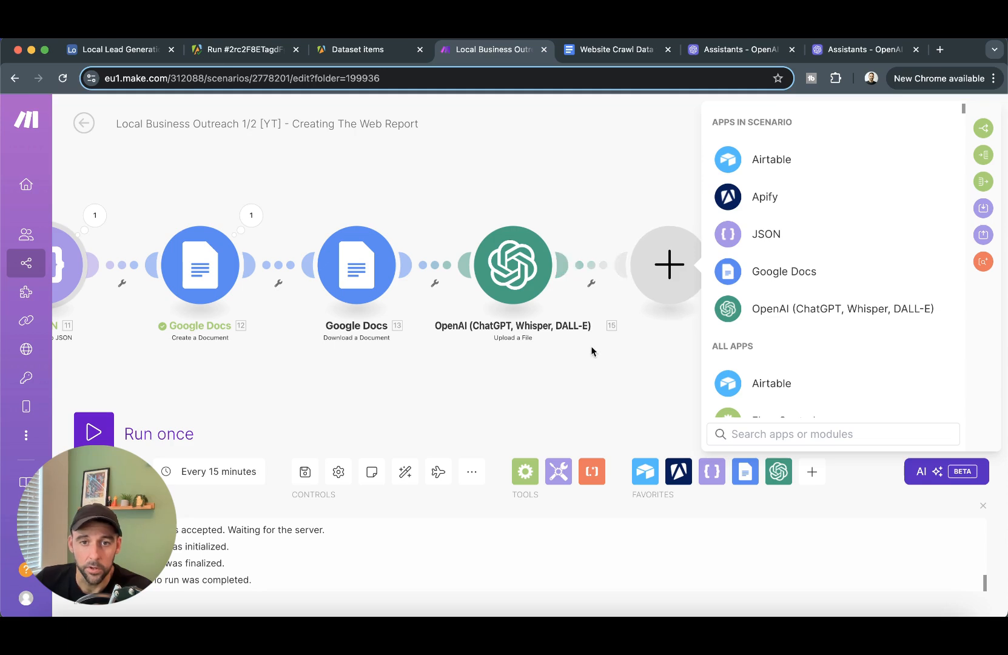
{"action": "left_click", "coordinate": [305, 474]}
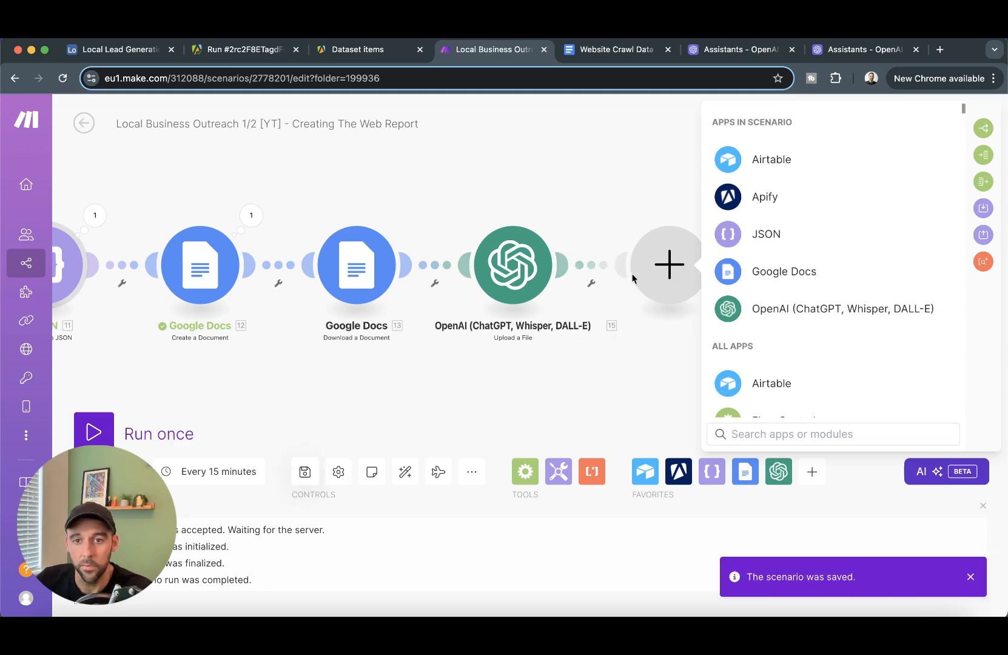
{"action": "left_click", "coordinate": [803, 312]}
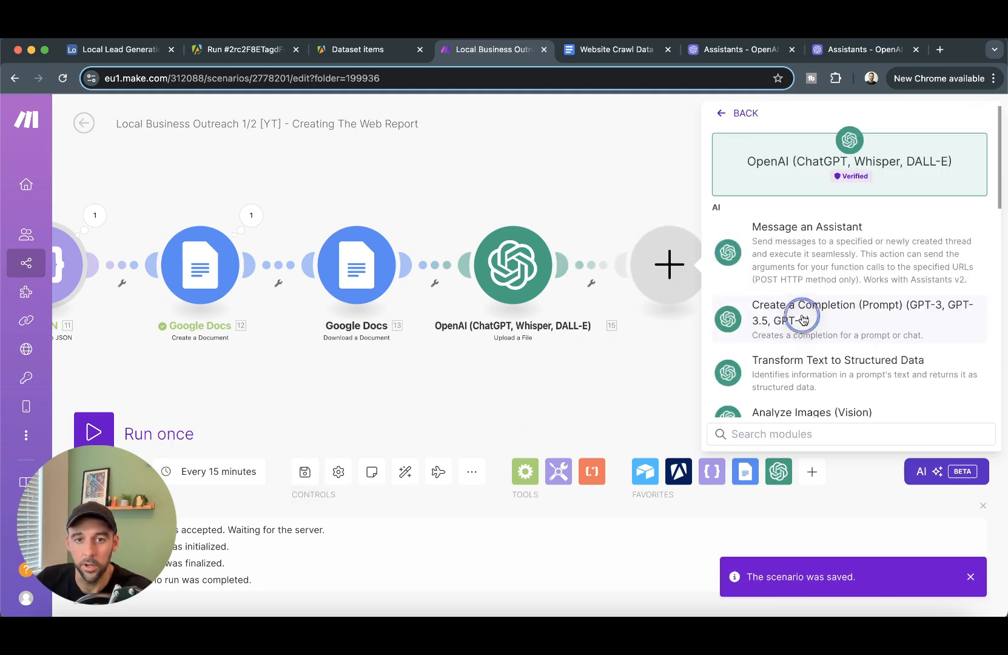
{"action": "scroll", "coordinate": [816, 273], "scroll_direction": "down", "scroll_amount": 5}
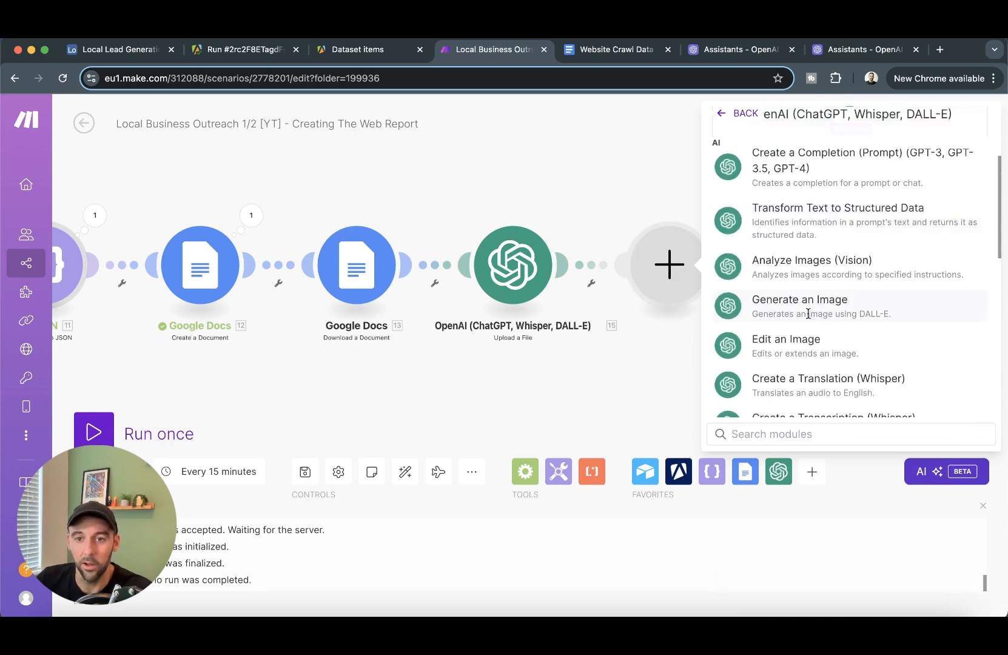
{"action": "scroll", "coordinate": [814, 287], "scroll_direction": "down", "scroll_amount": 3}
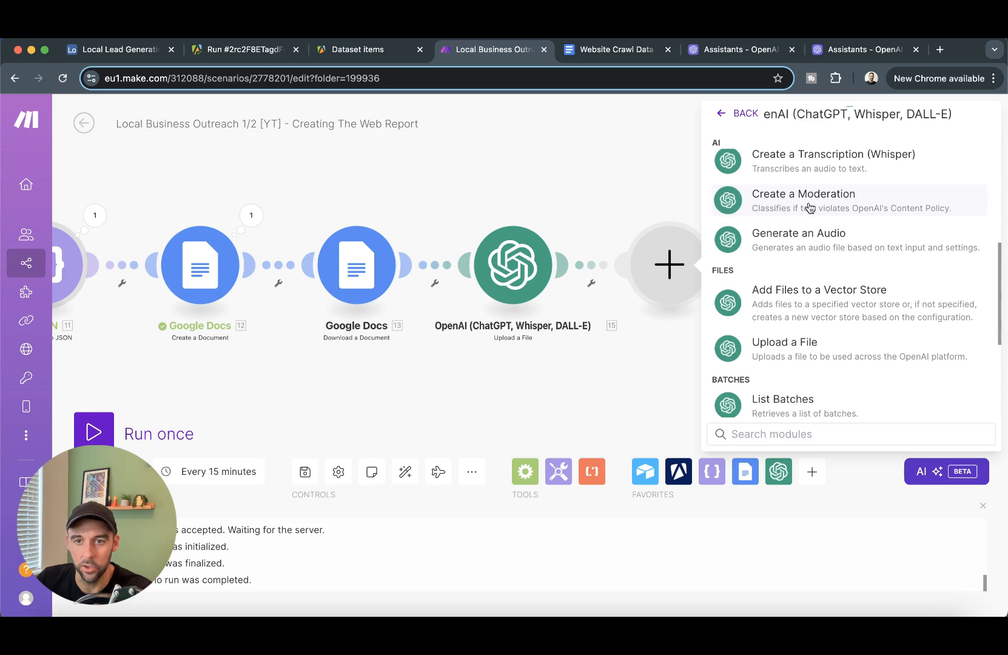
{"action": "left_click", "coordinate": [836, 306]}
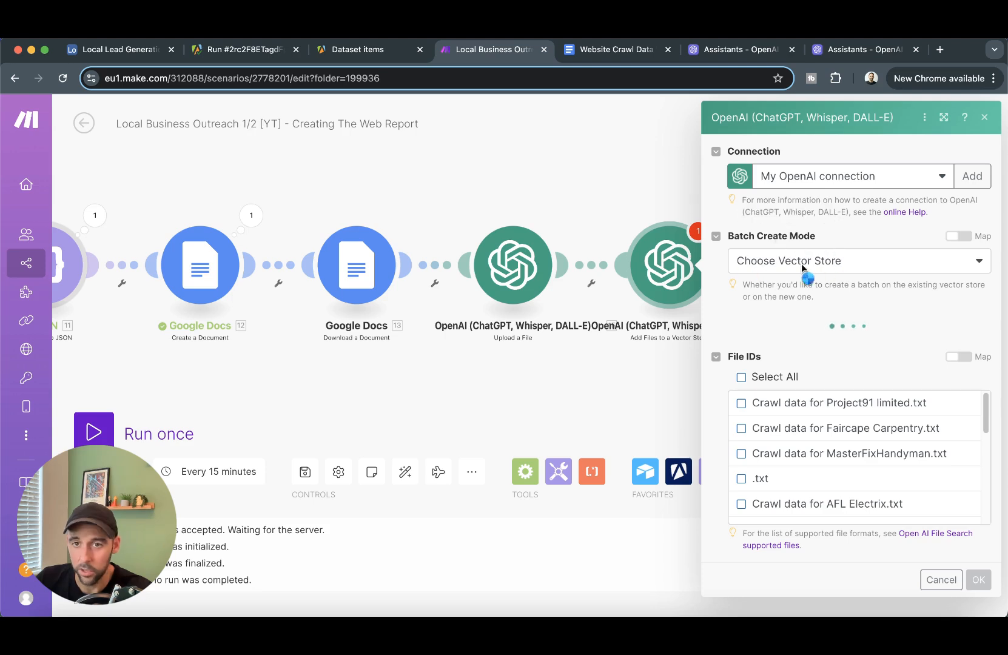
- Target the Website Review Assistant Vector Store and map the uploaded 15. File ID into File IDs
{"action": "left_click", "coordinate": [847, 349]}
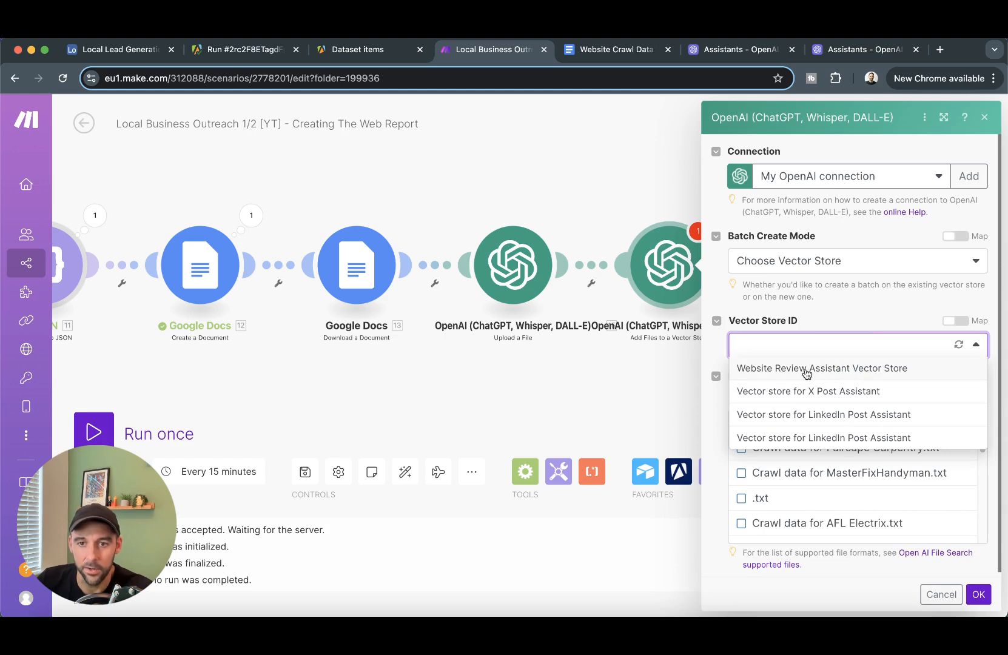
{"action": "left_click", "coordinate": [800, 371]}
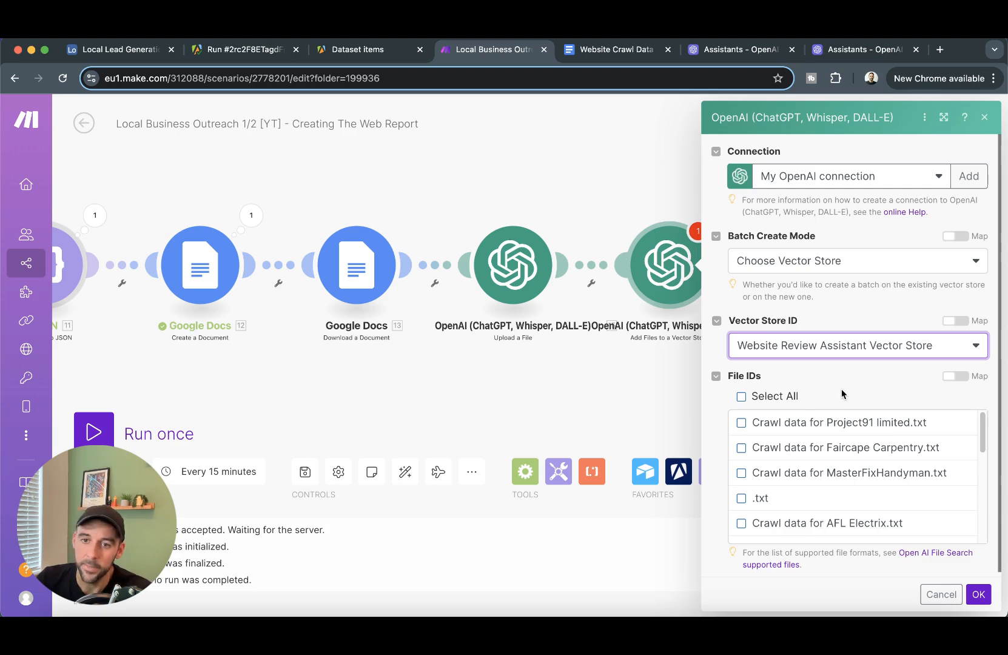
{"action": "left_click", "coordinate": [956, 377]}
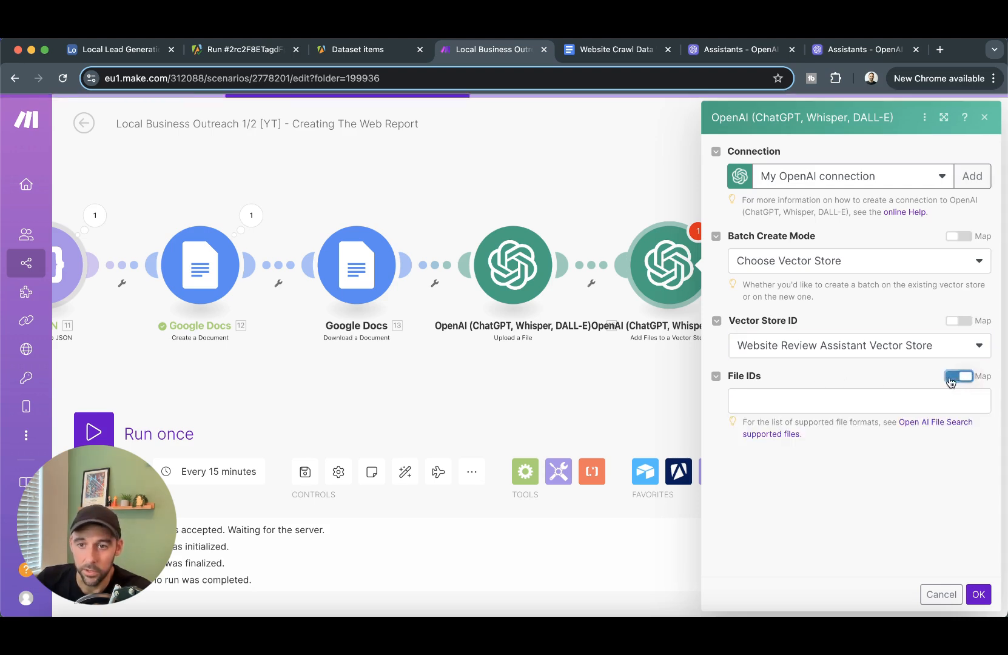
{"action": "left_click", "coordinate": [841, 397]}
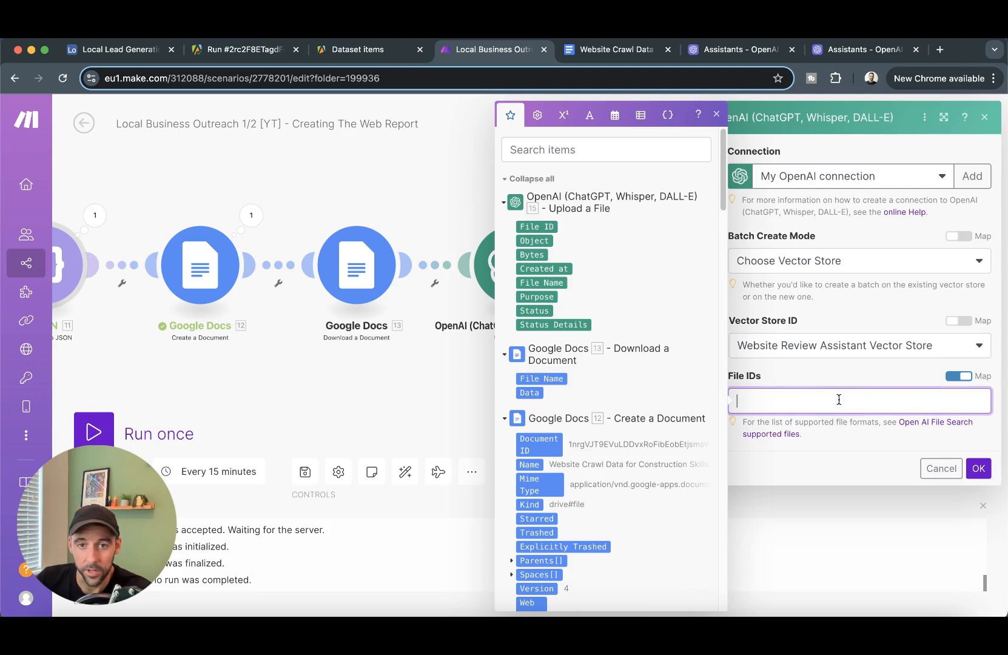
{"action": "left_click", "coordinate": [535, 226]}
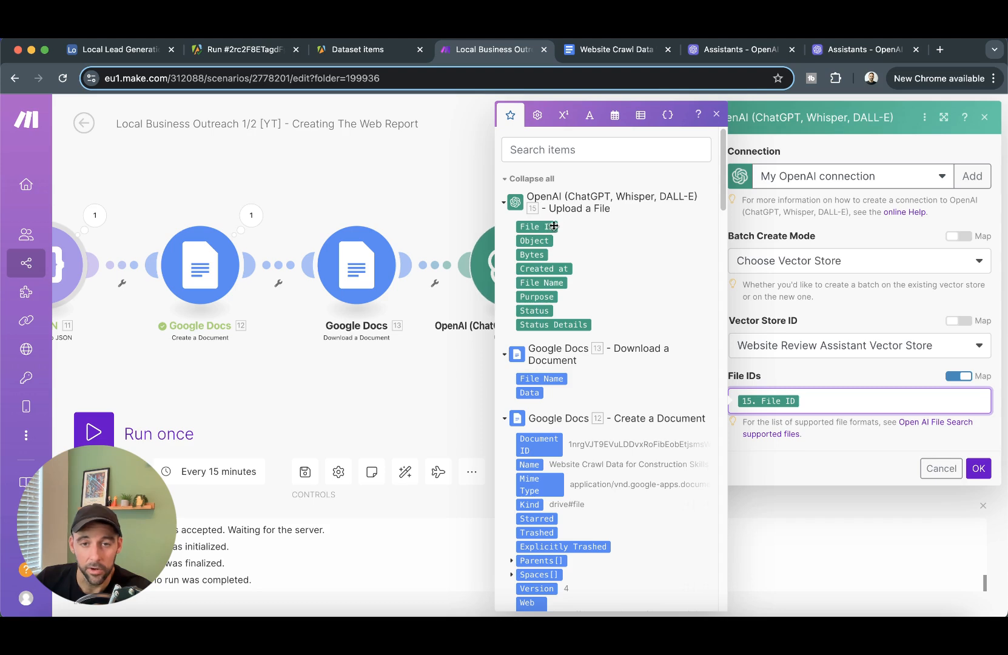
{"action": "left_click", "coordinate": [979, 469]}
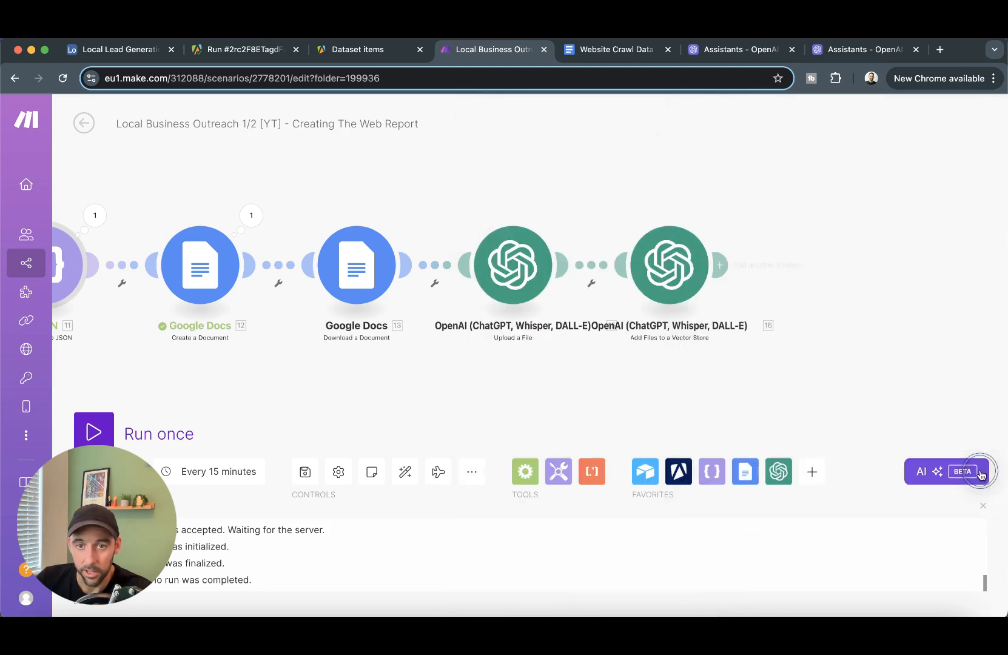
- Save the scenario and pan across the chain from the Apify step to the new OpenAI steps
{"action": "left_click", "coordinate": [305, 472]}
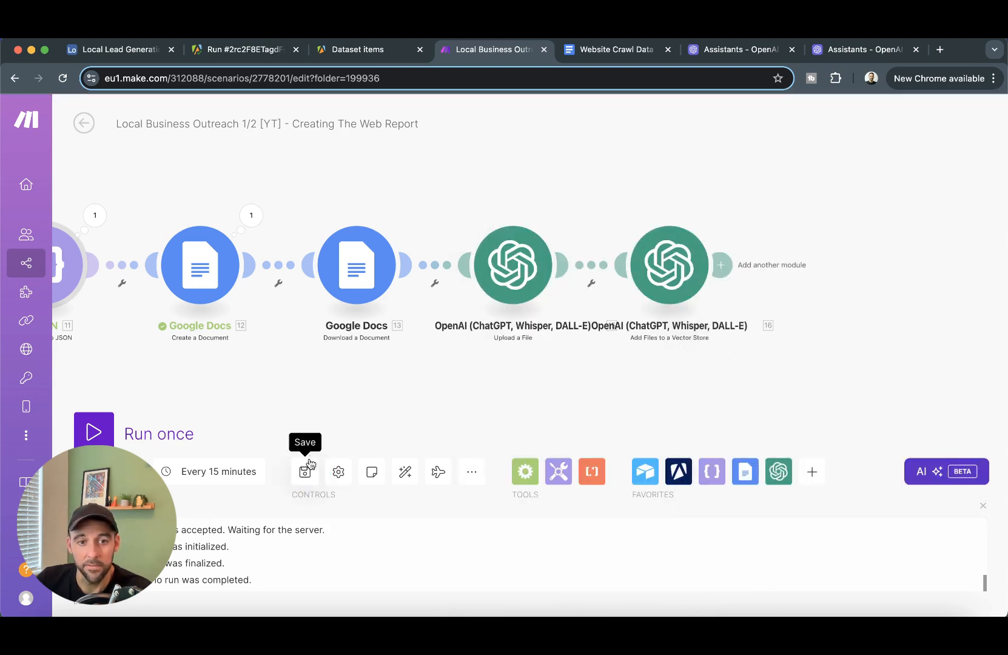
{"action": "left_click_drag", "start_coordinate": [744, 400], "coordinate": [790, 392]}
{"action": "left_click_drag", "start_coordinate": [378, 380], "coordinate": [513, 373]}
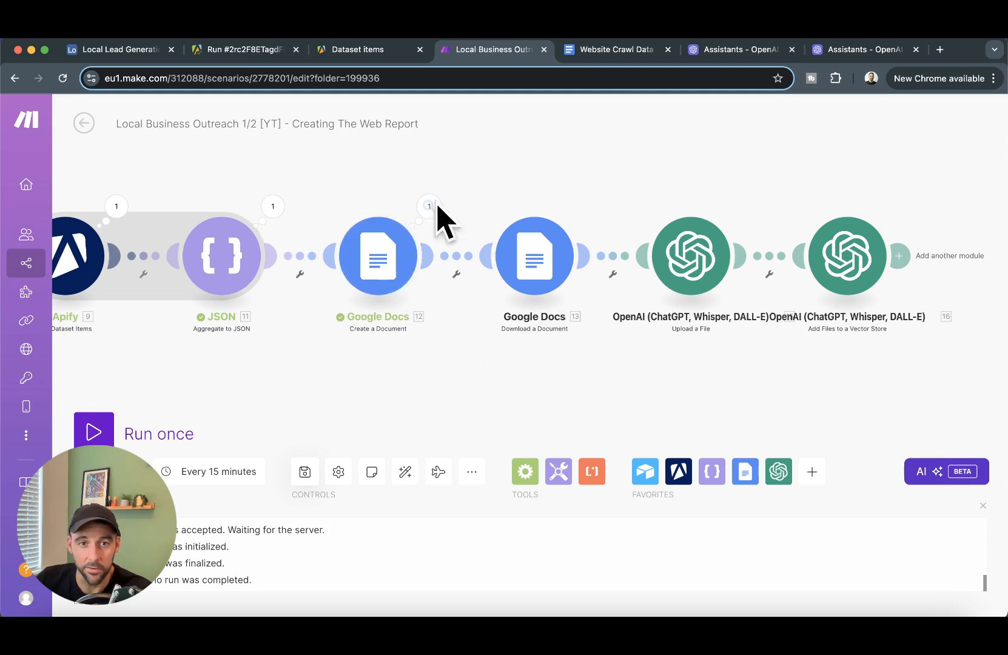
{"action": "left_click", "coordinate": [700, 395]}
{"action": "left_click_drag", "start_coordinate": [700, 397], "coordinate": [622, 406]}
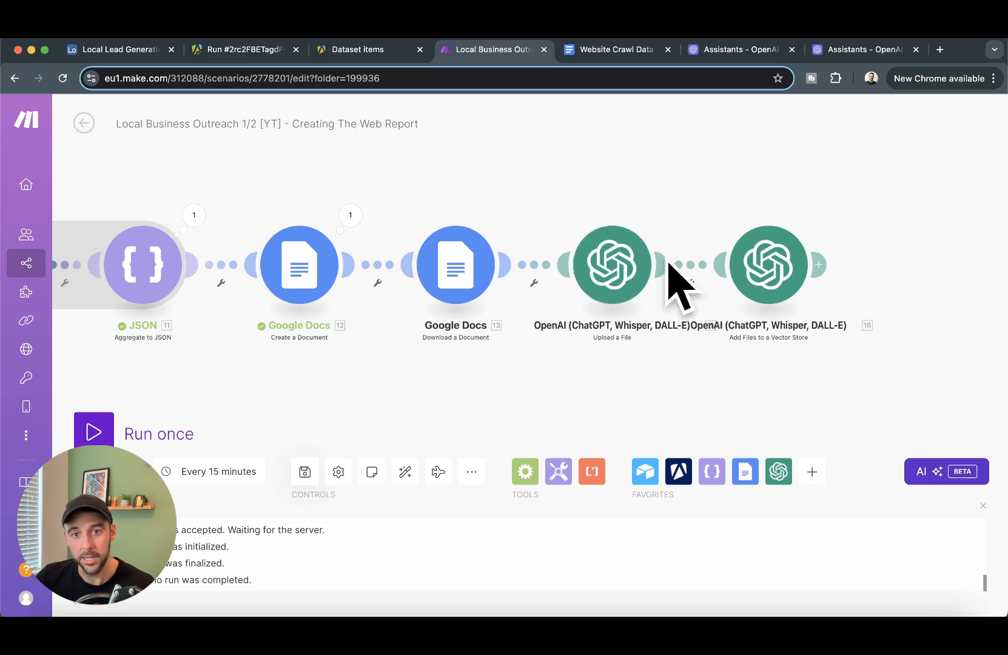
{"action": "scroll", "coordinate": [675, 282], "scroll_direction": "right", "scroll_amount": 4}
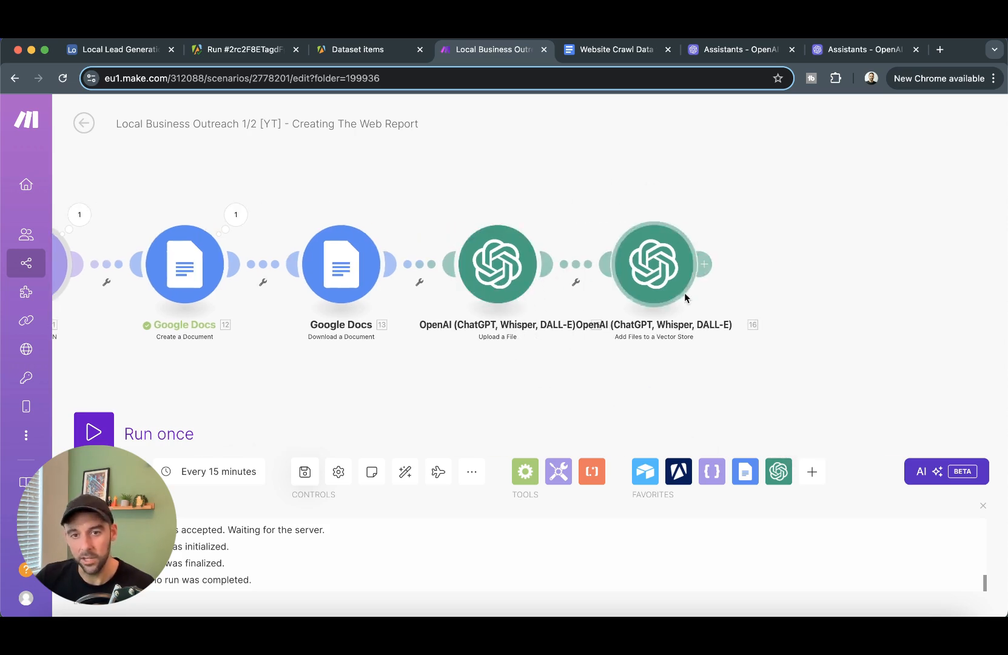
{"action": "scroll", "coordinate": [755, 315], "scroll_direction": "right", "scroll_amount": 3}
{"action": "scroll", "coordinate": [755, 312], "scroll_direction": "right", "scroll_amount": 3}
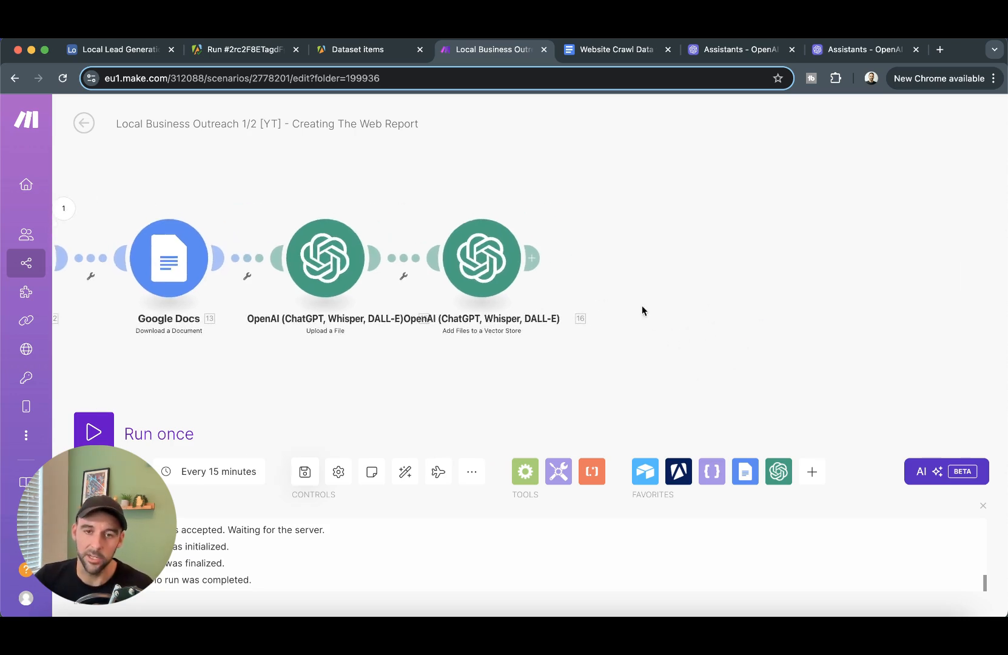
- Add a Google Docs Delete a Document step after the vector store step
{"action": "left_click", "coordinate": [532, 258]}
{"action": "left_click", "coordinate": [766, 274]}
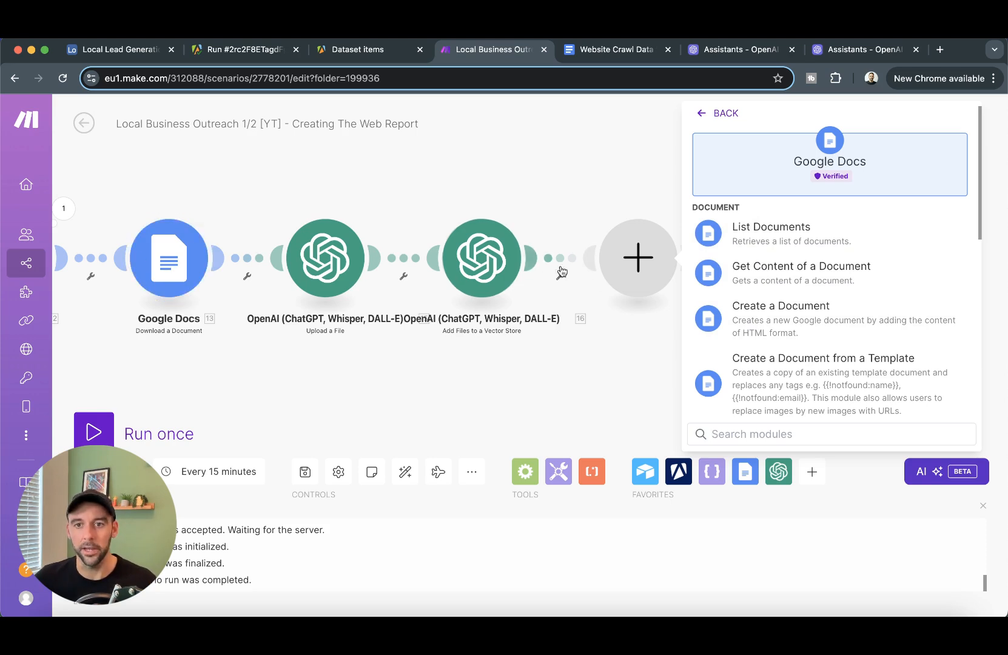
{"action": "scroll", "coordinate": [781, 372], "scroll_direction": "down", "scroll_amount": 5}
{"action": "scroll", "coordinate": [772, 291], "scroll_direction": "up", "scroll_amount": 5}
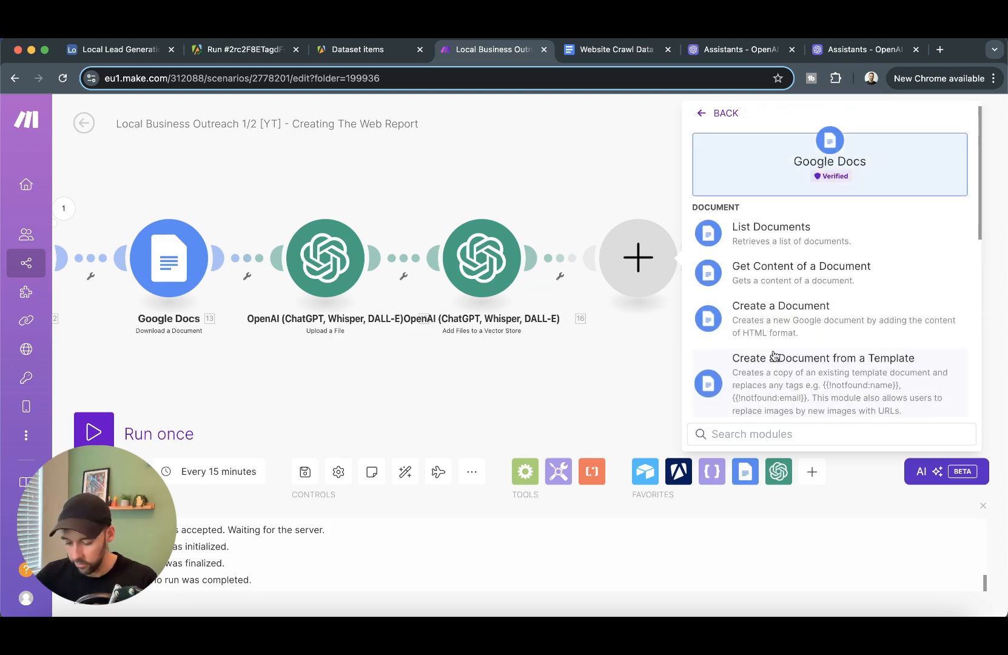
{"action": "type", "text": "delet"}
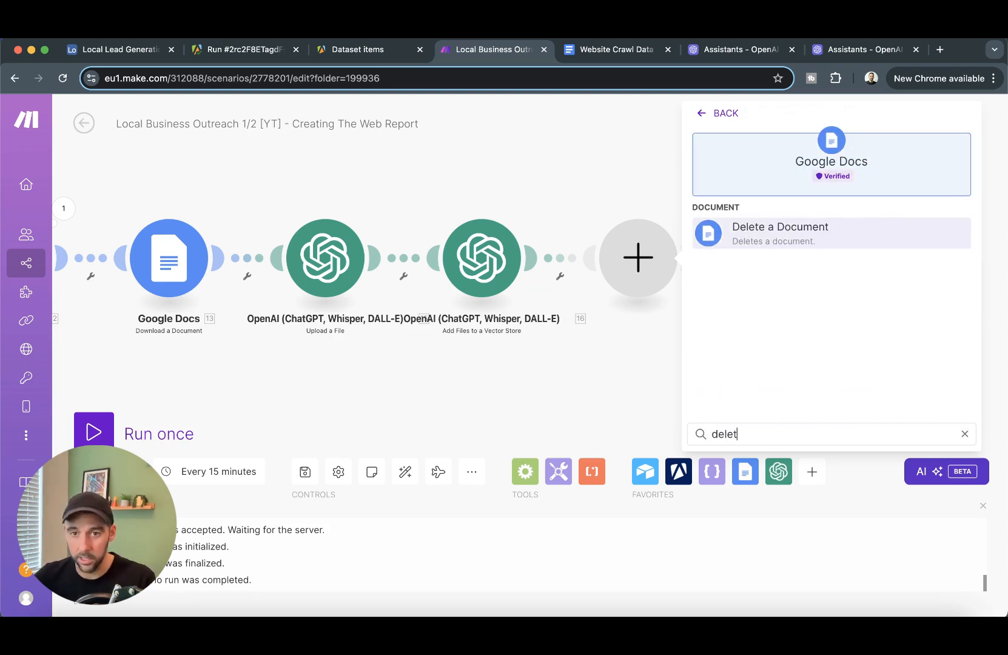
{"action": "left_click", "coordinate": [789, 238]}
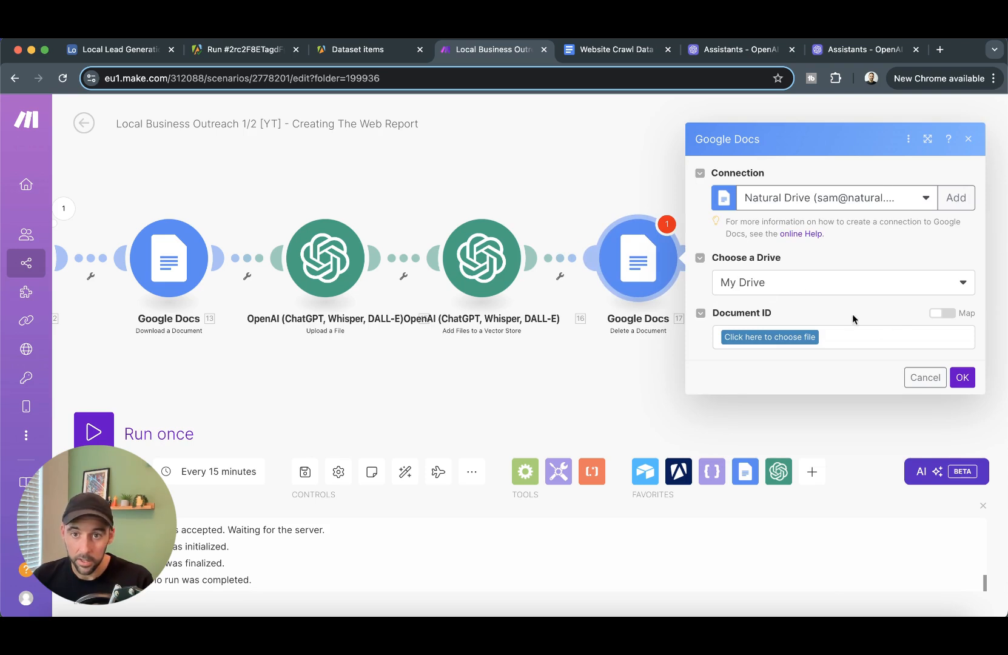
- Map the delete step's Document ID to the Create a Document step's 12. Document ID
{"action": "left_click", "coordinate": [935, 314]}
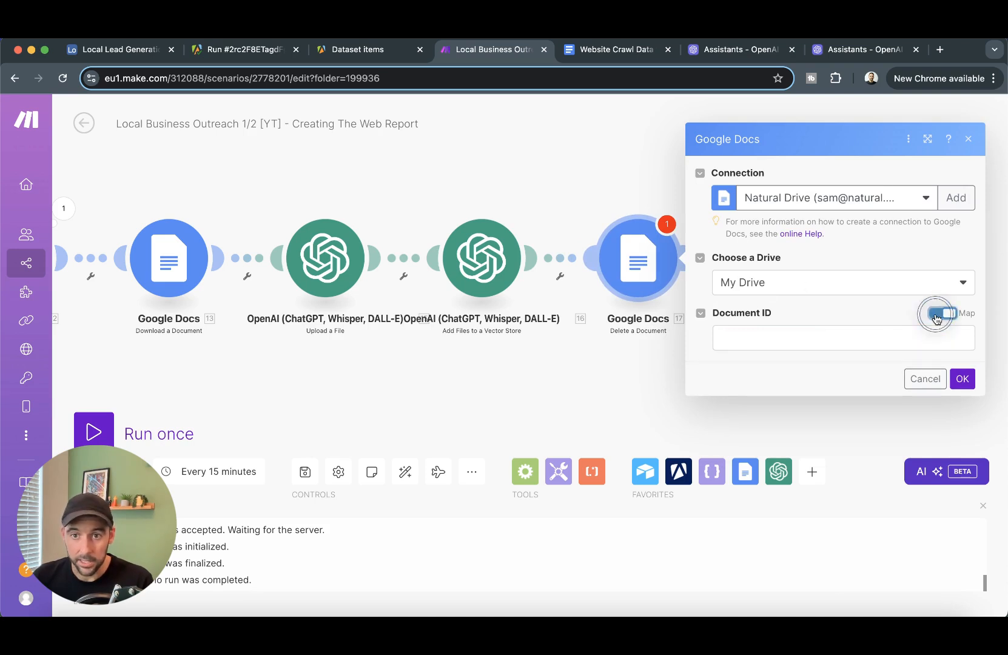
{"action": "left_click", "coordinate": [837, 344]}
{"action": "scroll", "coordinate": [544, 294], "scroll_direction": "down", "scroll_amount": 5}
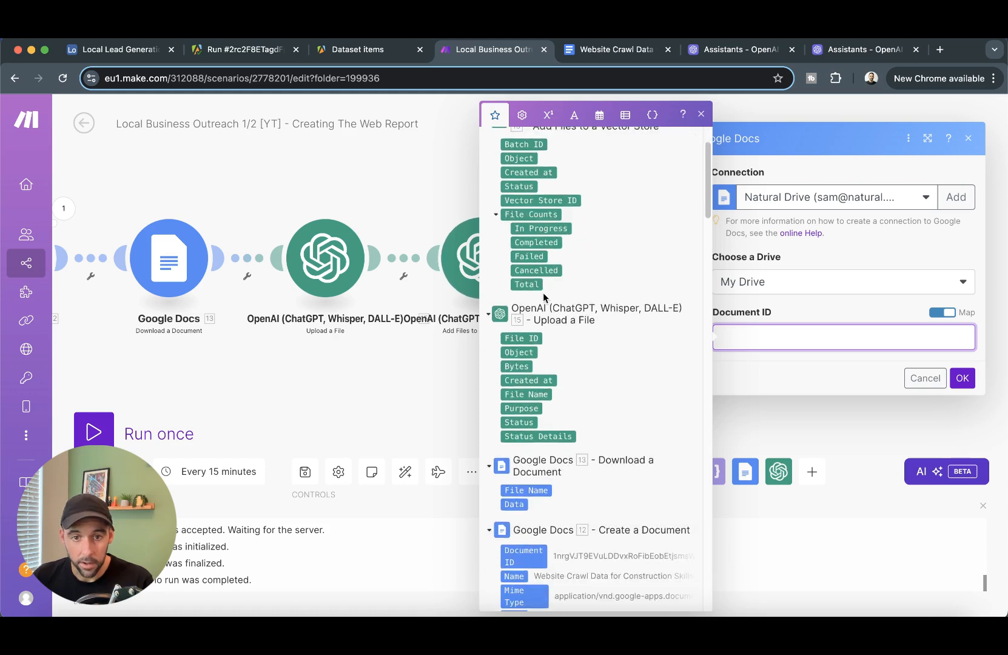
{"action": "left_click", "coordinate": [526, 364]}
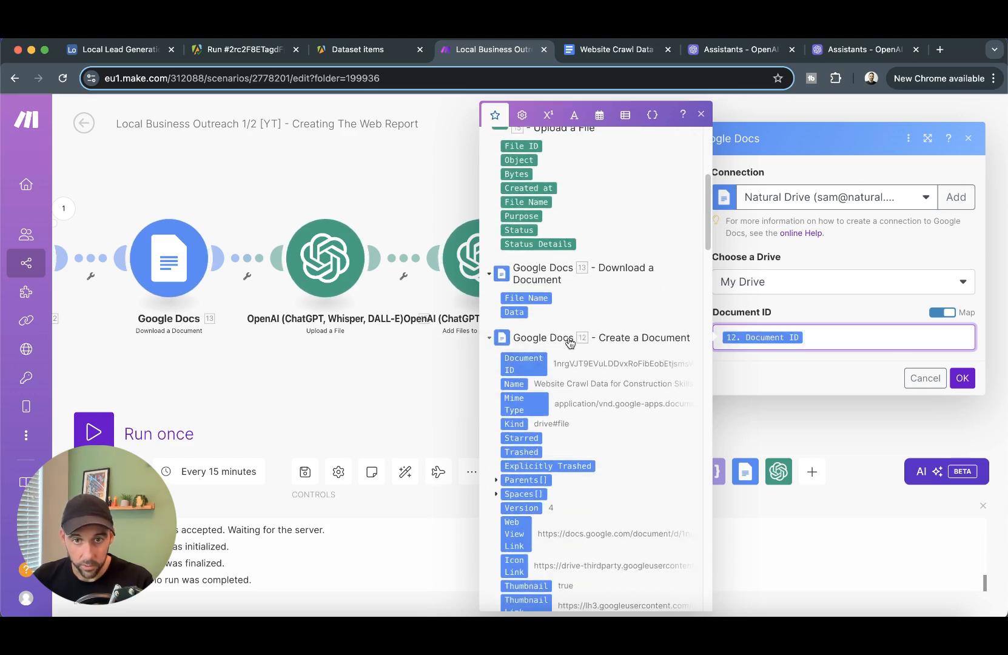
{"action": "left_click", "coordinate": [963, 378]}
{"action": "left_click_drag", "start_coordinate": [836, 378], "coordinate": [772, 379]}
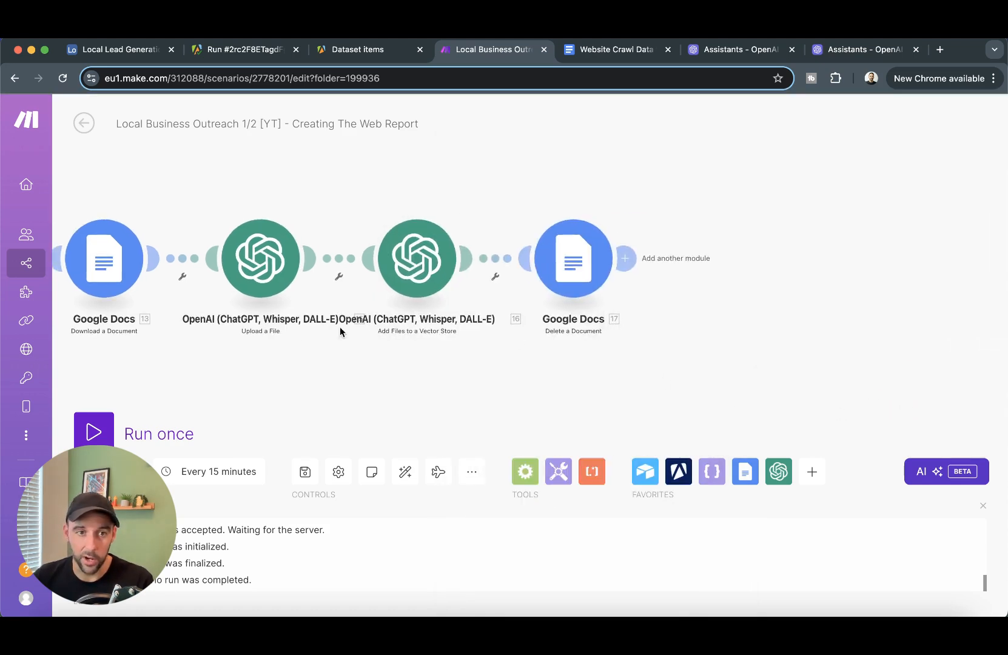
- Insert a Tools Sleep step with a 10-second delay after Delete a Document, followed by a new OpenAI module
{"action": "left_click", "coordinate": [625, 260]}
{"action": "scroll", "coordinate": [536, 295], "scroll_direction": "down", "scroll_amount": 5}
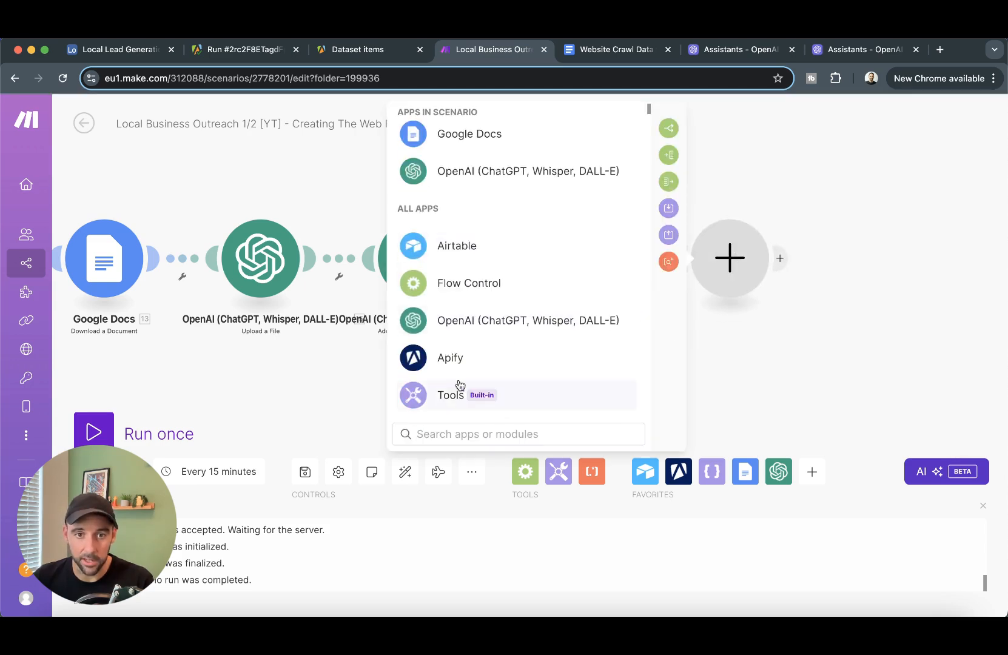
{"action": "left_click", "coordinate": [457, 396]}
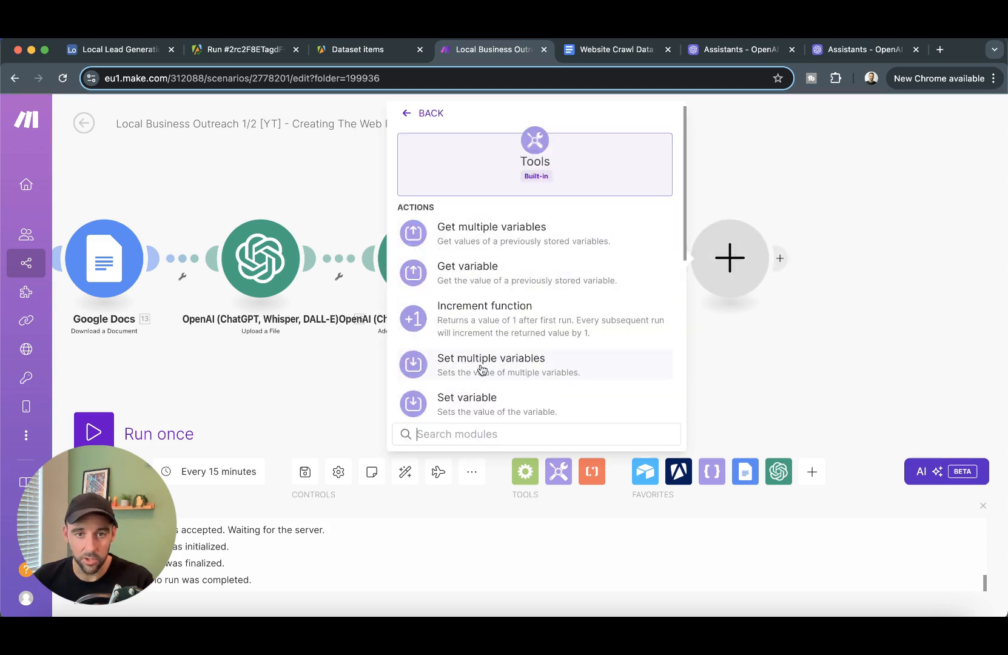
{"action": "scroll", "coordinate": [512, 336], "scroll_direction": "down", "scroll_amount": 3}
{"action": "left_click", "coordinate": [485, 319]}
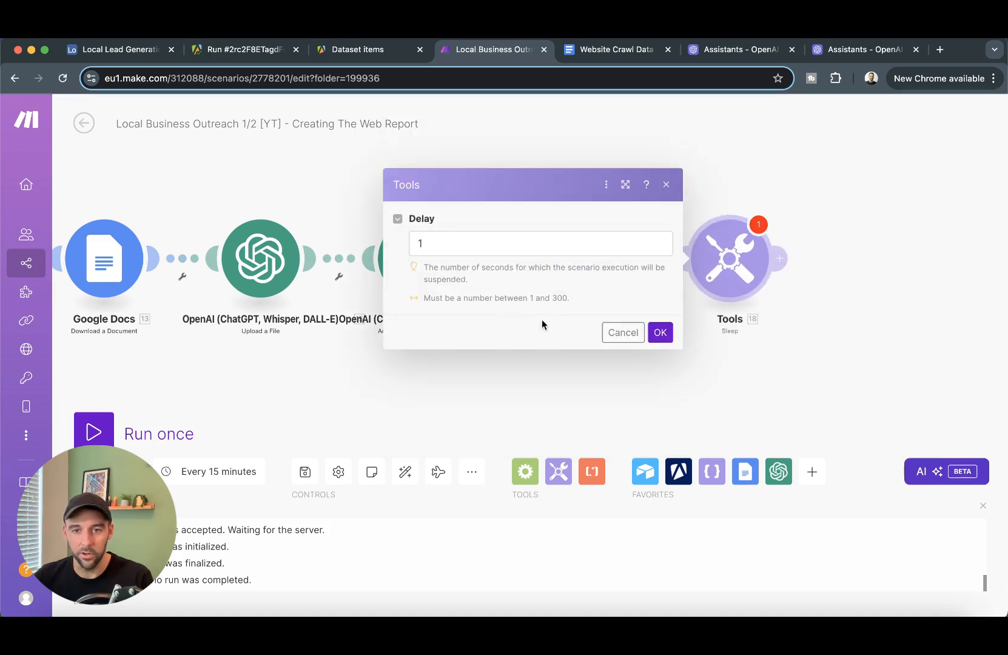
{"action": "left_click", "coordinate": [547, 245]}
{"action": "key", "text": "BackSpace"}
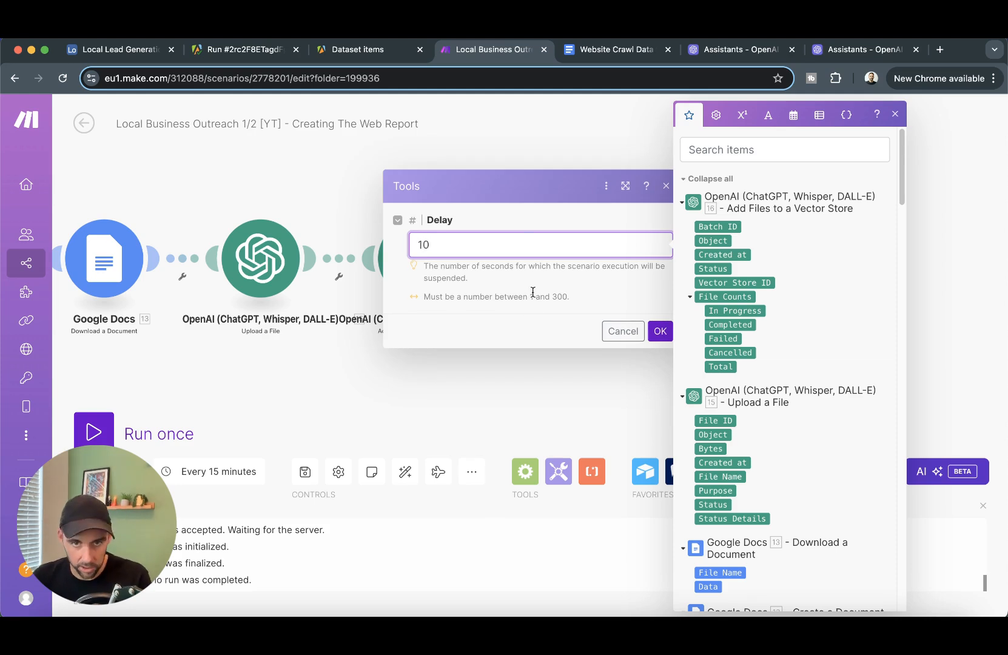
{"action": "left_click", "coordinate": [660, 331]}
{"action": "left_click_drag", "start_coordinate": [834, 349], "coordinate": [722, 354]}
{"action": "left_click", "coordinate": [671, 262]}
{"action": "left_click", "coordinate": [546, 314]}
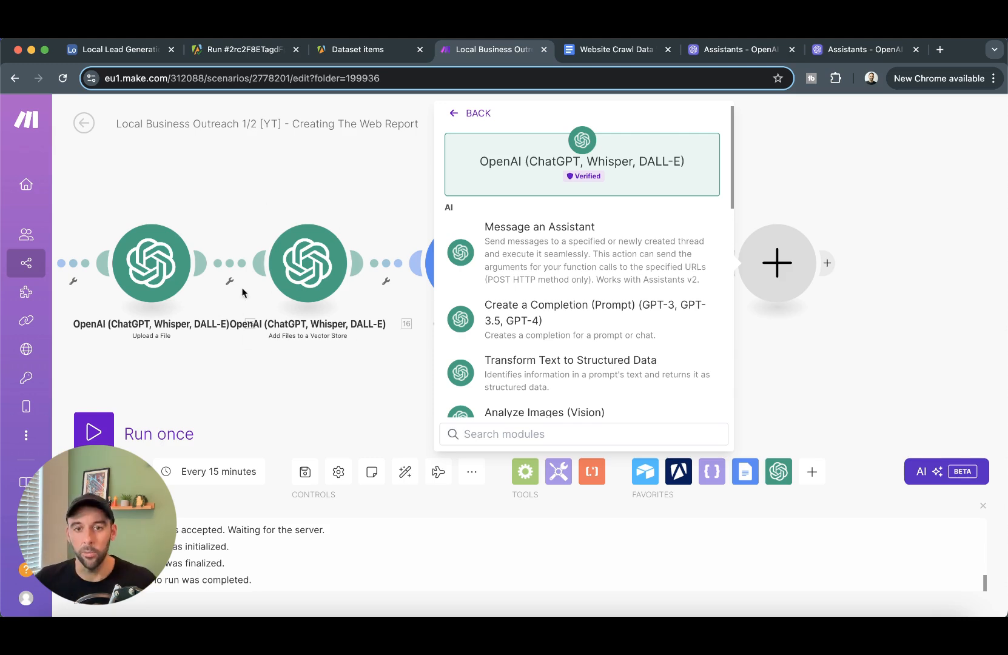
- Set up Message an Assistant for Website Review Assistant (gpt-4o) with the pasted report request
{"action": "left_click", "coordinate": [597, 267]}
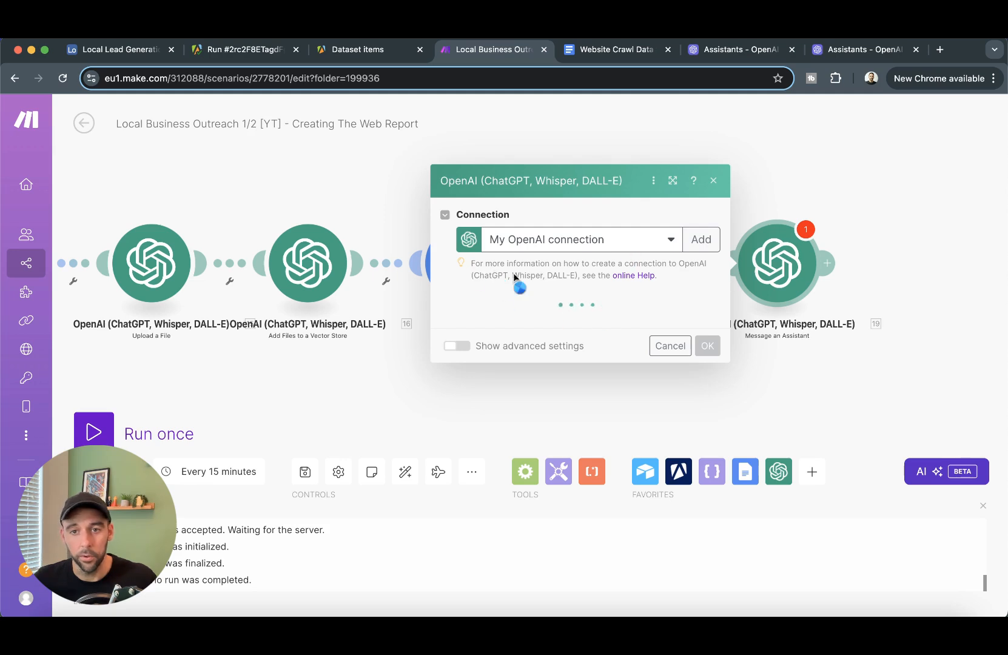
{"action": "left_click", "coordinate": [476, 261]}
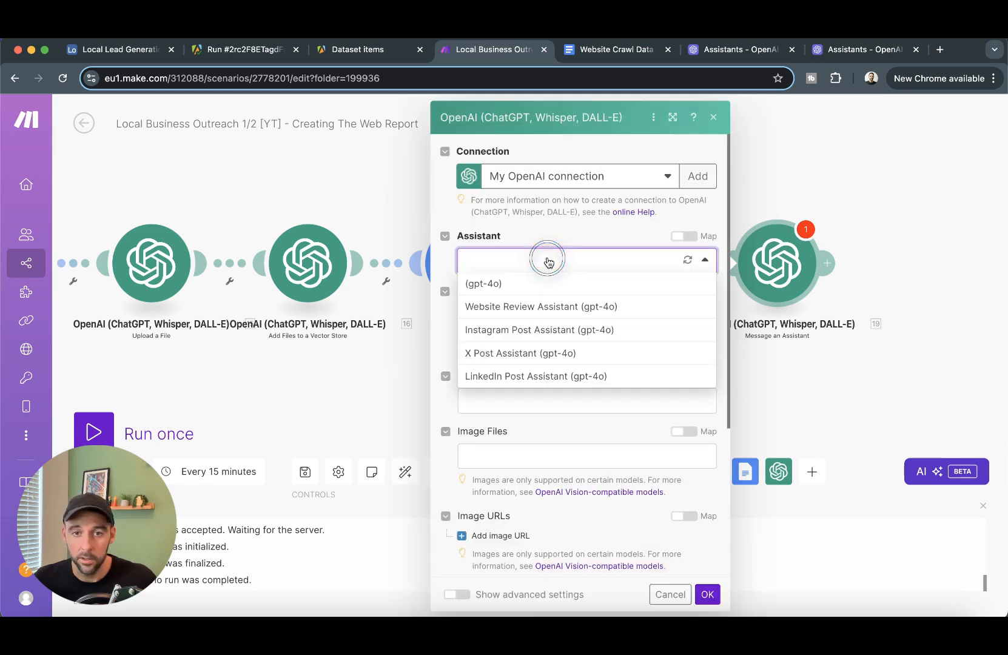
{"action": "left_click", "coordinate": [583, 307]}
{"action": "left_click", "coordinate": [654, 400]}
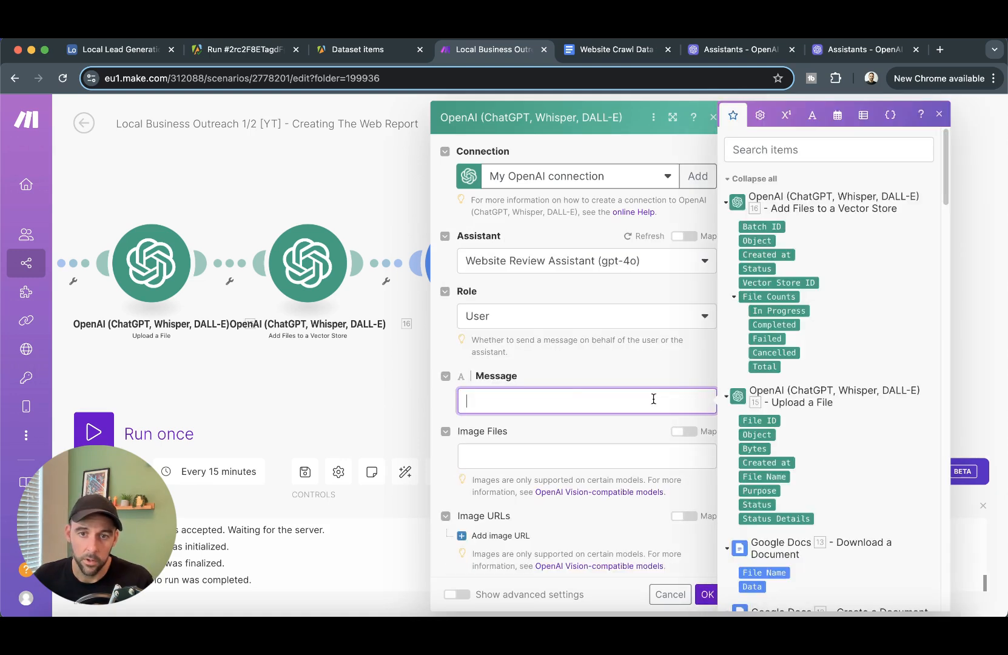
{"action": "type", "text": "Please create an amazing website report for 34.Company. The crawl data is in the vector storage."}
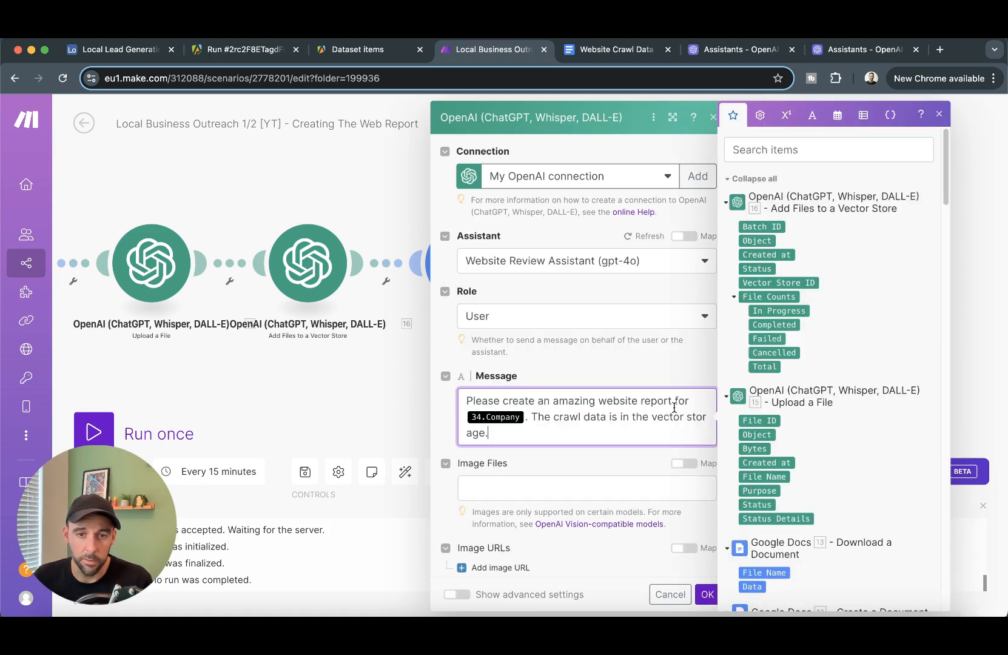
- Replace the wrongly numbered Company in the message with Airtable's 1. Company value
{"action": "left_click", "coordinate": [525, 417]}
{"action": "key", "text": "BackSpace"}
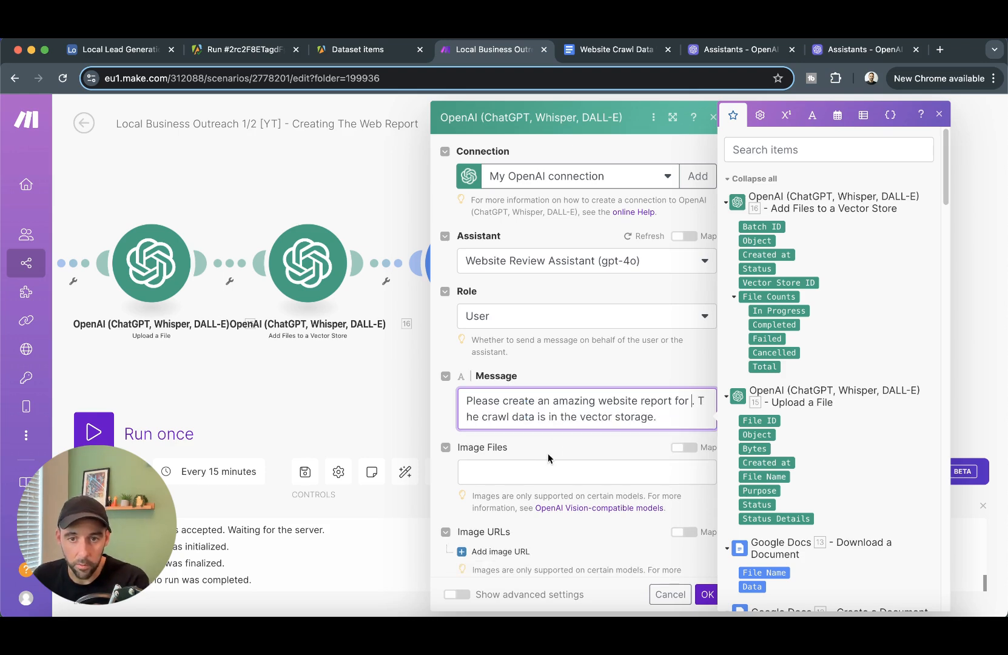
{"action": "scroll", "coordinate": [751, 403], "scroll_direction": "down", "scroll_amount": 20}
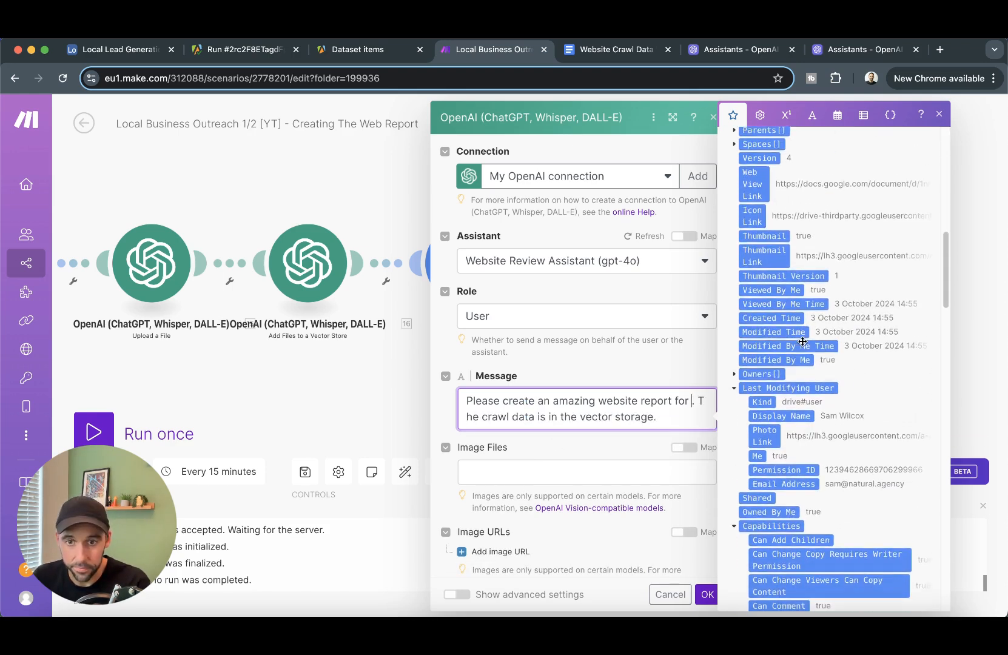
{"action": "scroll", "coordinate": [803, 344], "scroll_direction": "down", "scroll_amount": 15}
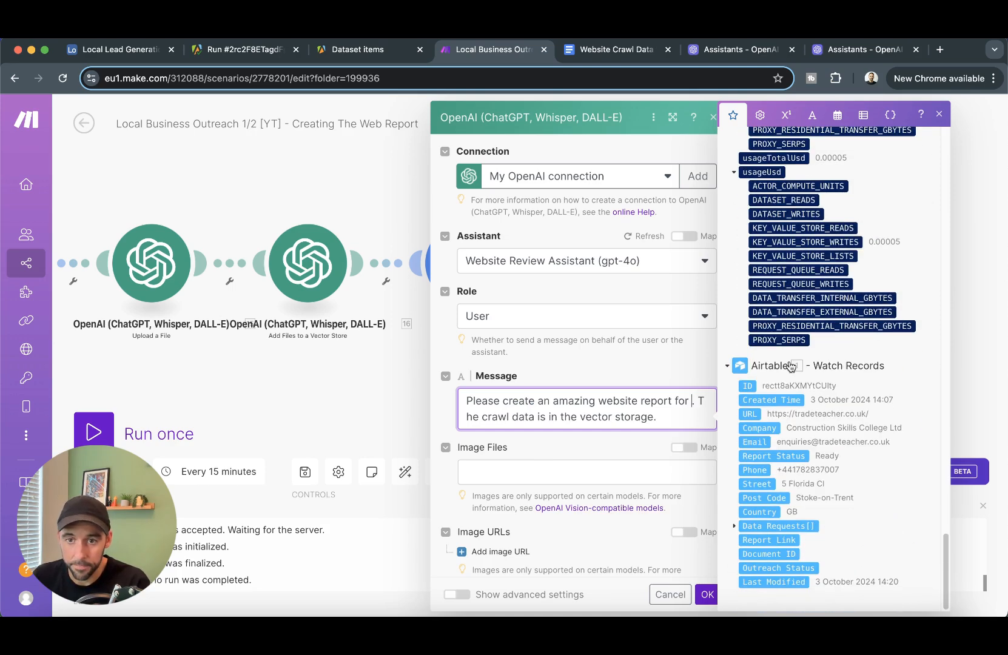
{"action": "left_click", "coordinate": [766, 429]}
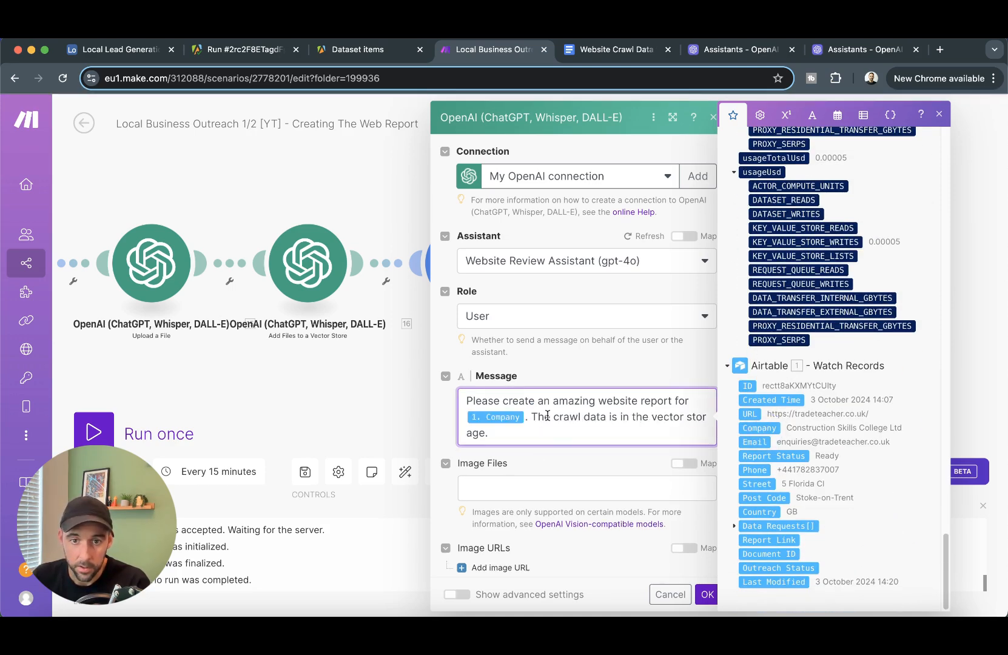
{"action": "left_click", "coordinate": [568, 433]}
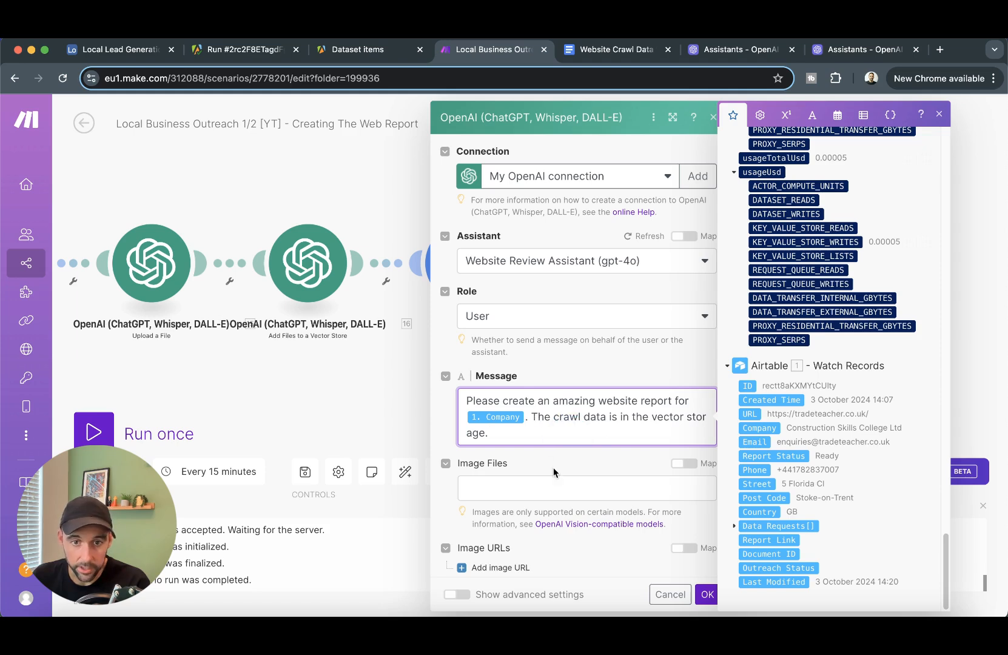
{"action": "scroll", "coordinate": [576, 449], "scroll_direction": "down", "scroll_amount": 3}
{"action": "scroll", "coordinate": [580, 465], "scroll_direction": "down", "scroll_amount": 3}
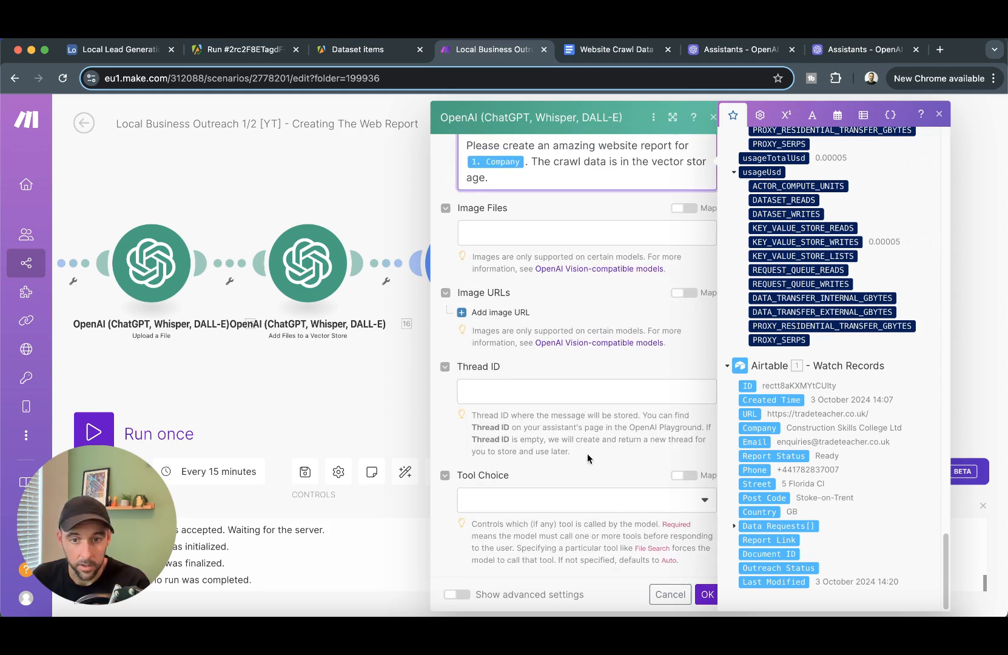
{"action": "left_click_drag", "start_coordinate": [865, 304], "coordinate": [694, 289]}
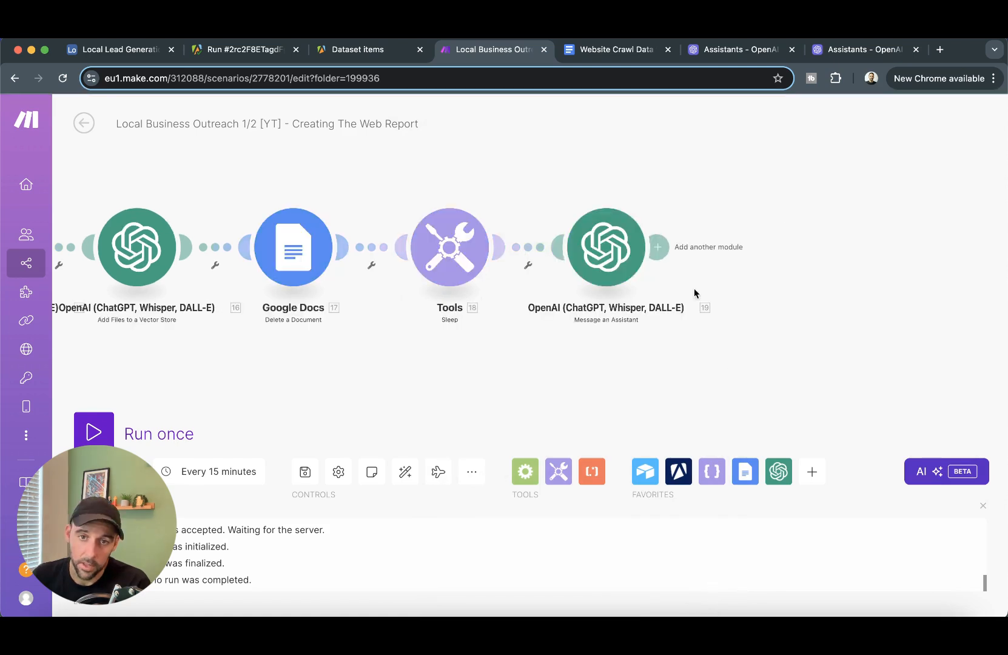
- Add a Google Docs Create a Document step named 'Website Report for' plus the lead's Company
{"action": "left_click", "coordinate": [656, 245]}
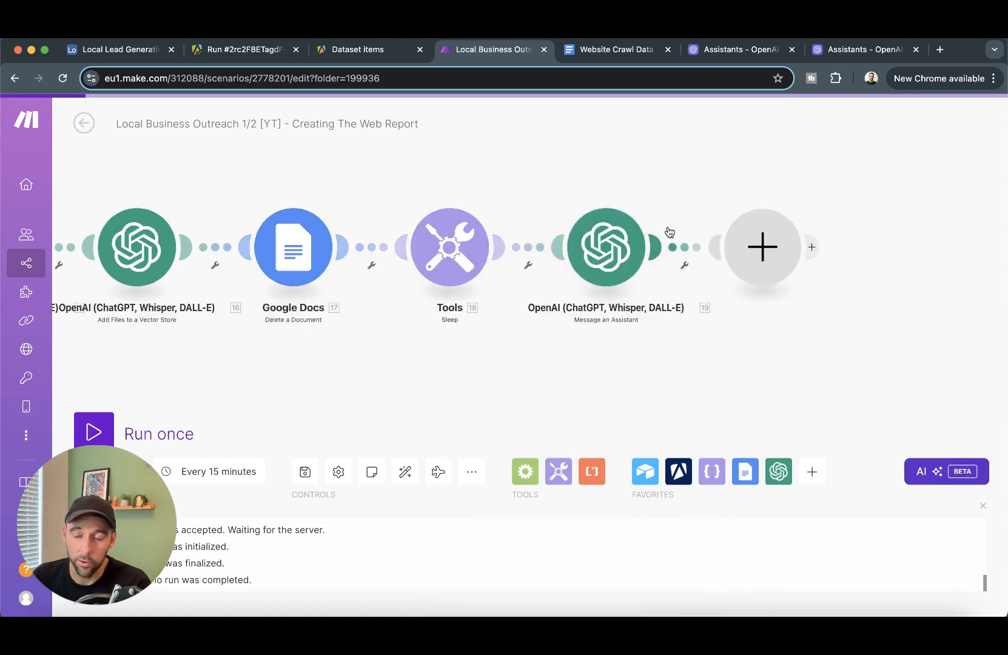
{"action": "left_click", "coordinate": [501, 277]}
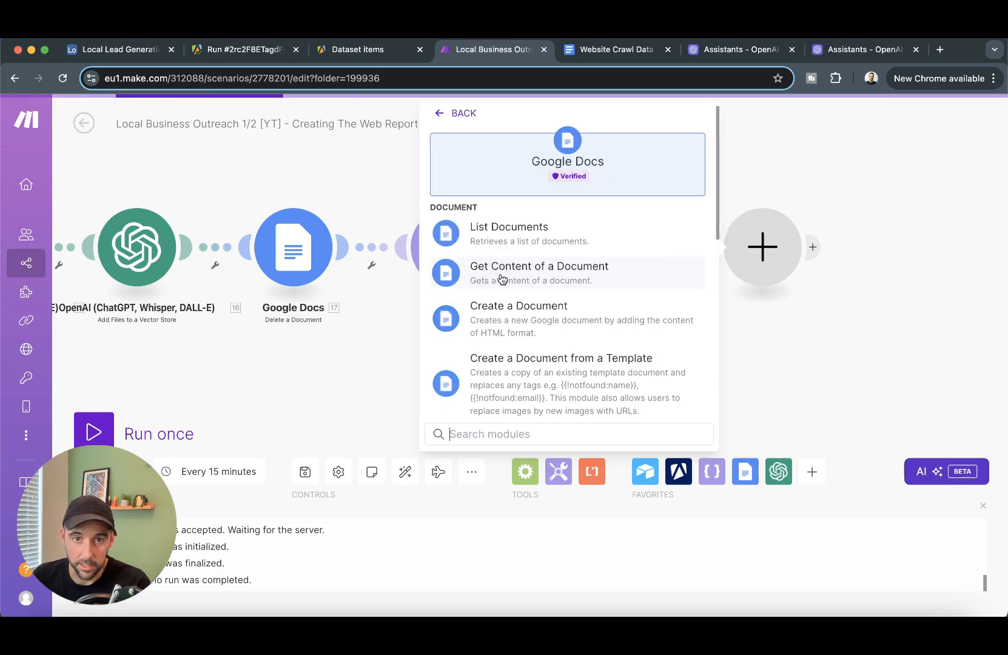
{"action": "left_click", "coordinate": [557, 320]}
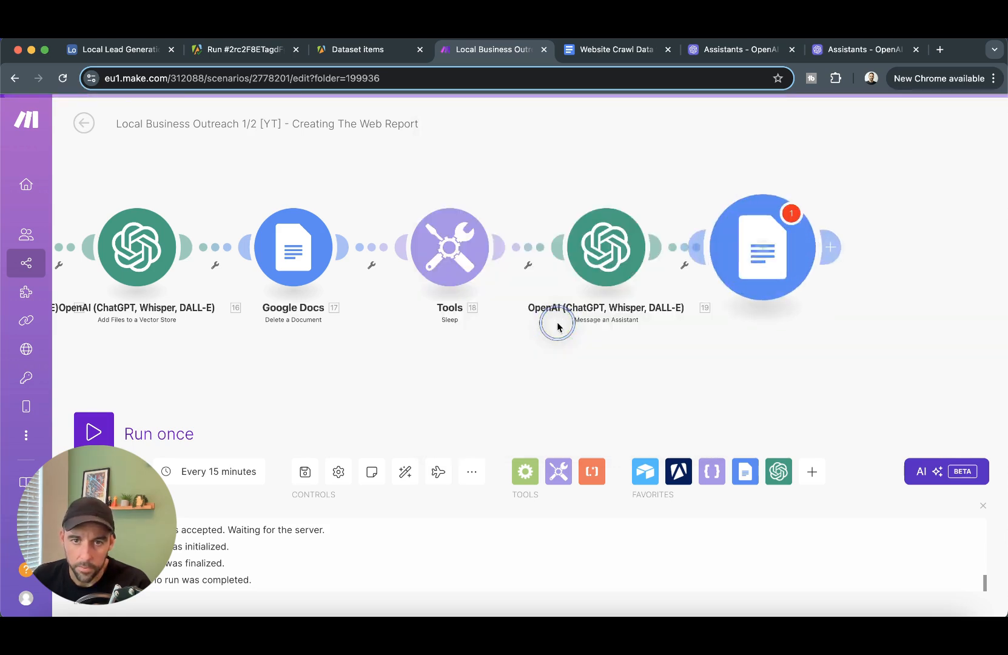
{"action": "left_click", "coordinate": [560, 259]}
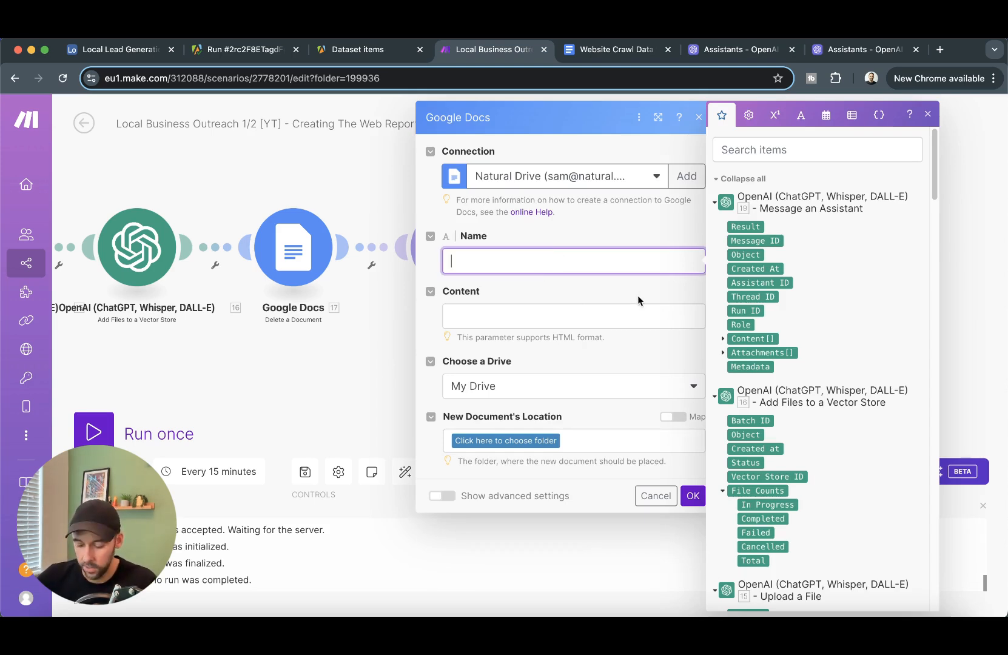
{"action": "type", "text": "Website"}
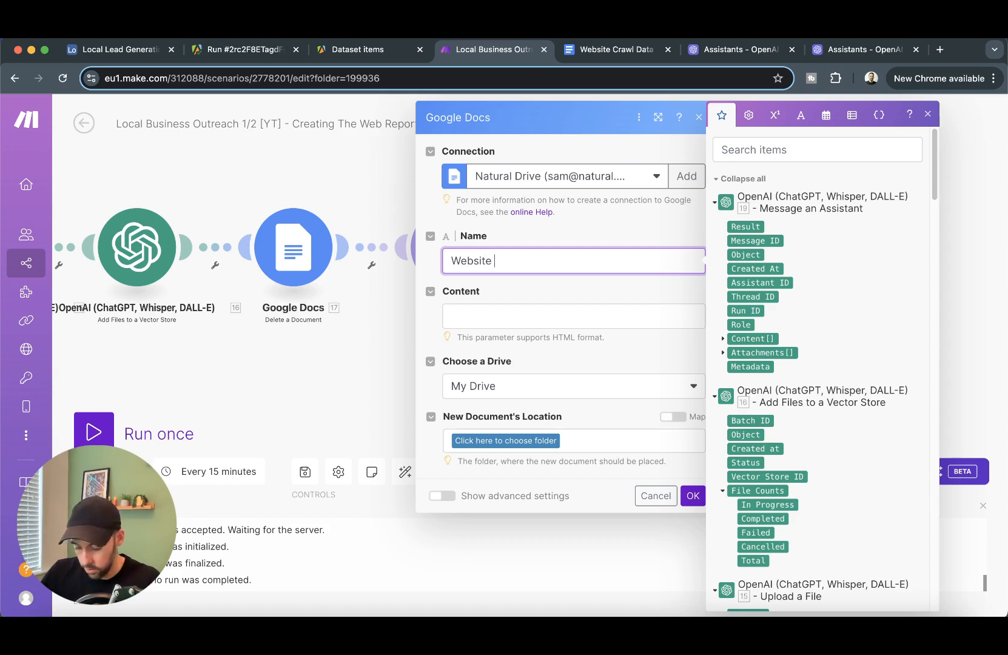
{"action": "scroll", "coordinate": [843, 337], "scroll_direction": "down", "scroll_amount": 10}
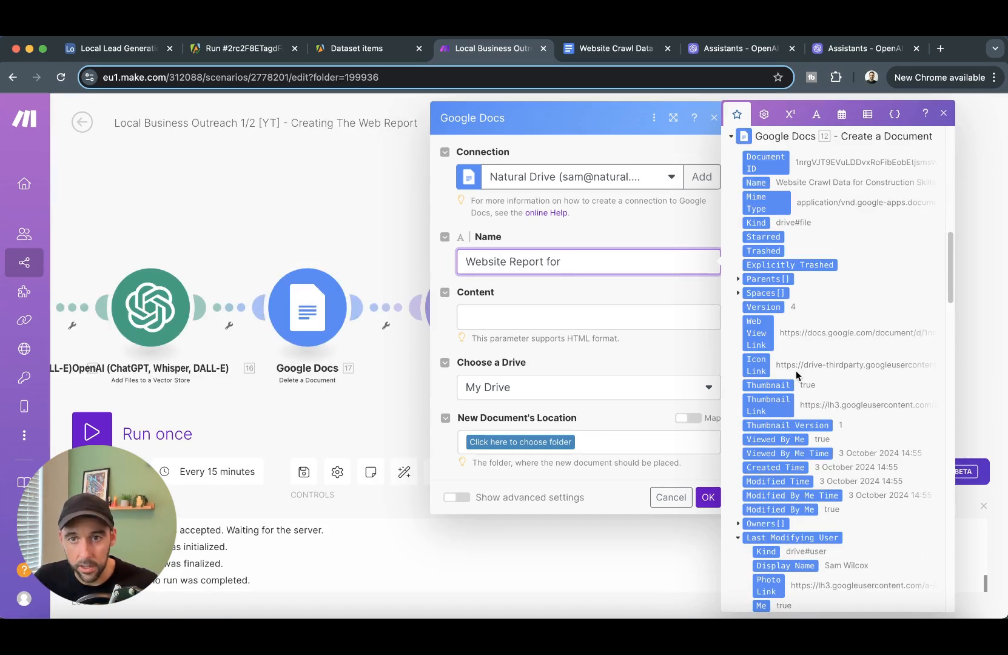
{"action": "scroll", "coordinate": [781, 351], "scroll_direction": "down", "scroll_amount": 20}
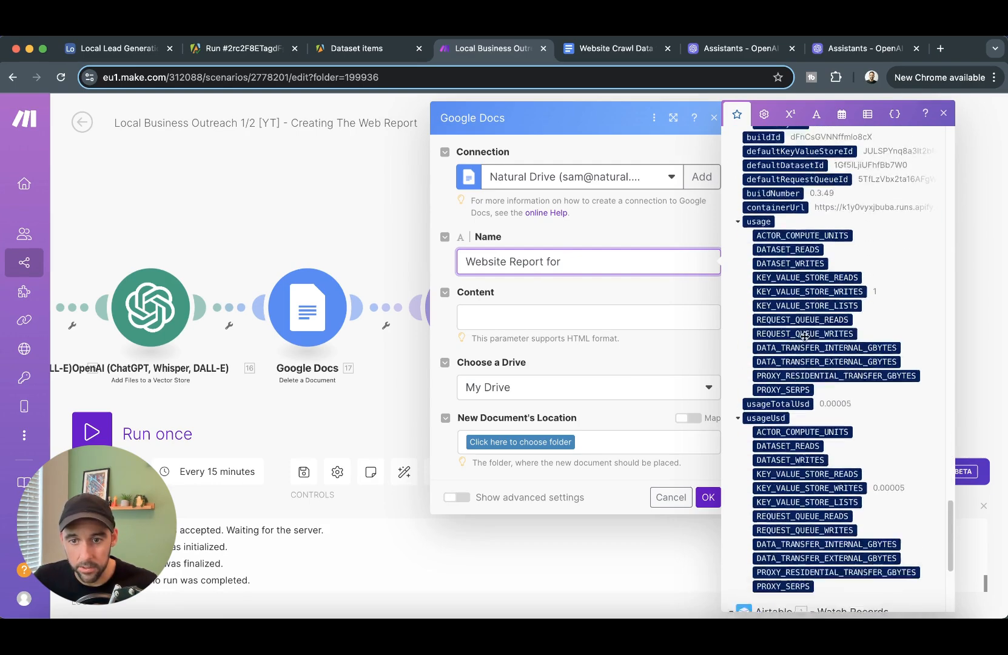
{"action": "scroll", "coordinate": [805, 336], "scroll_direction": "down", "scroll_amount": 5}
{"action": "left_click", "coordinate": [776, 428]}
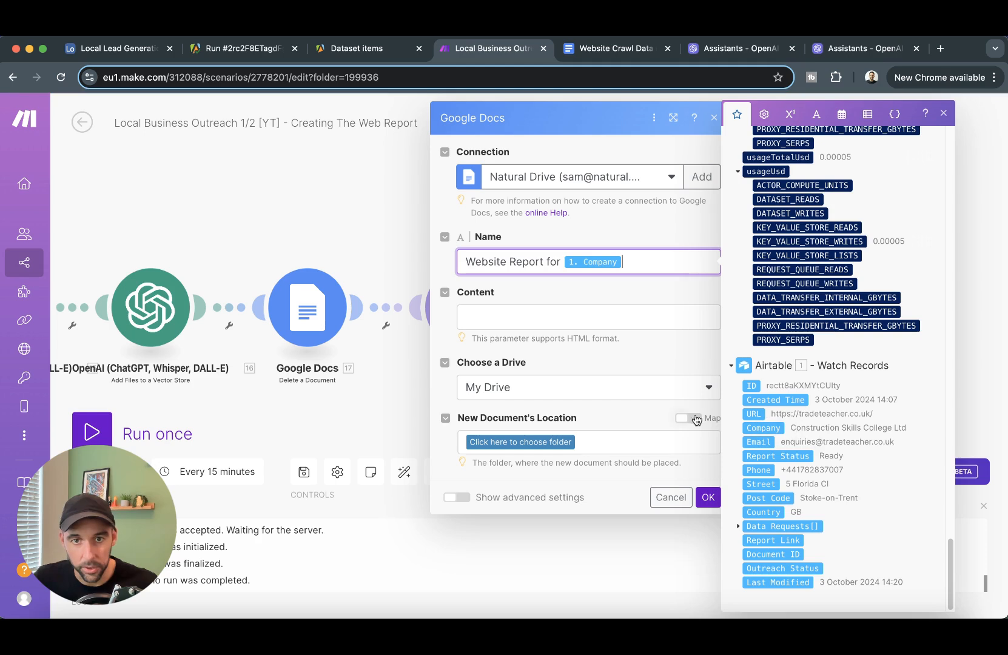
{"action": "left_click_drag", "start_coordinate": [464, 262], "coordinate": [631, 261]}
{"action": "left_click", "coordinate": [629, 296]}
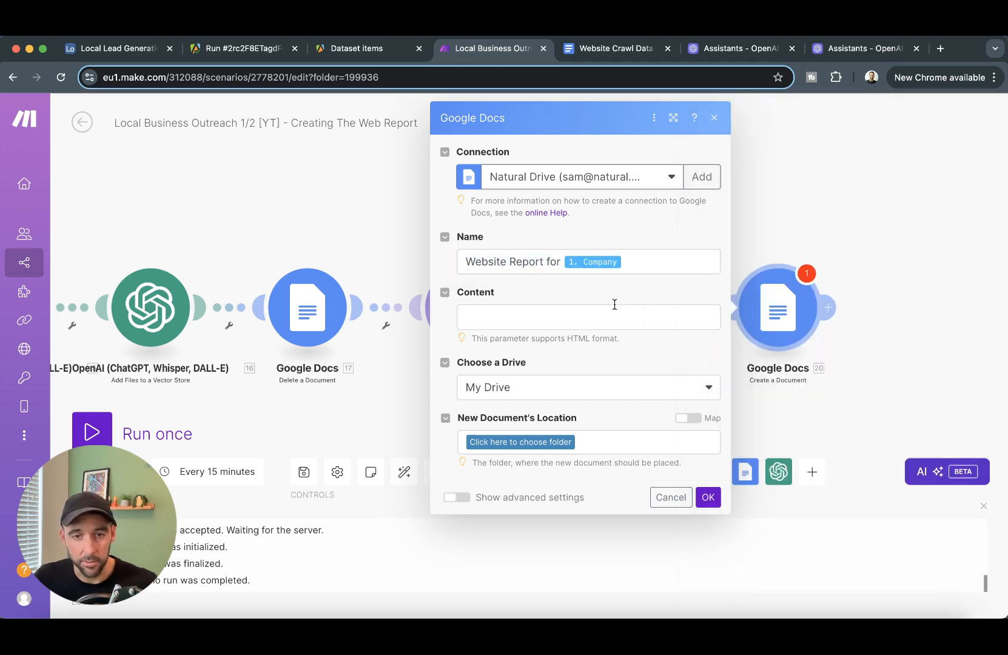
- Fill the document content with the assistant's 19. Result and save it to the Website Reports folder
{"action": "left_click", "coordinate": [520, 321]}
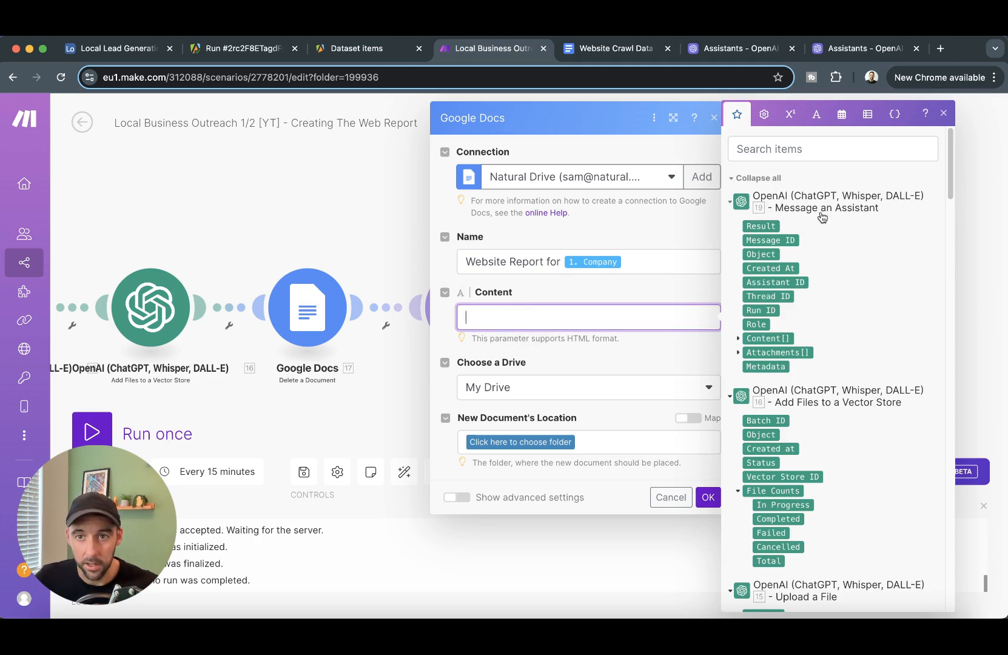
{"action": "left_click", "coordinate": [752, 226]}
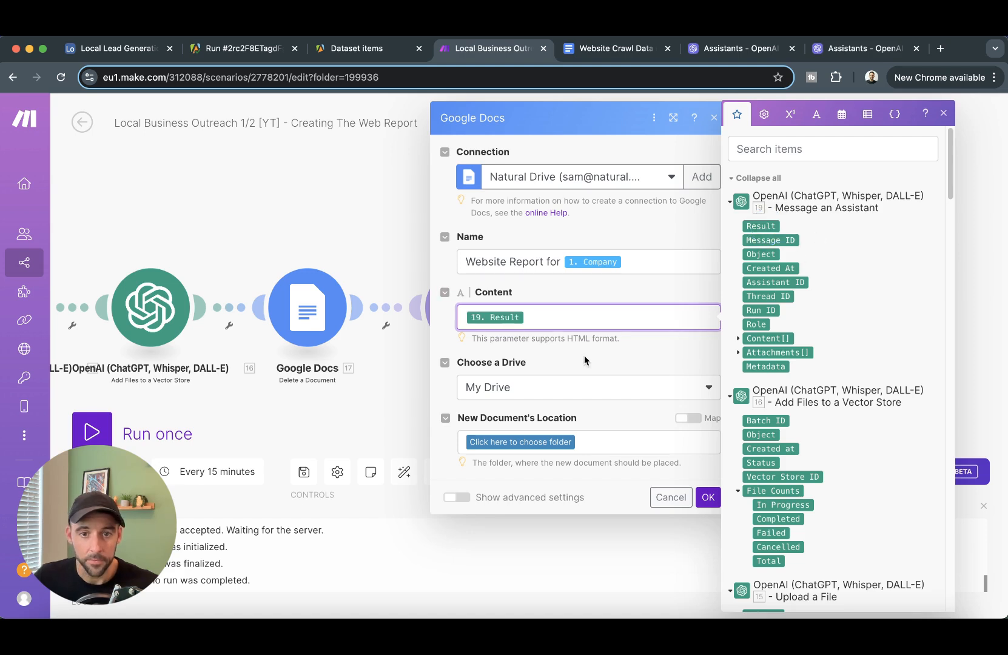
{"action": "left_click", "coordinate": [539, 445]}
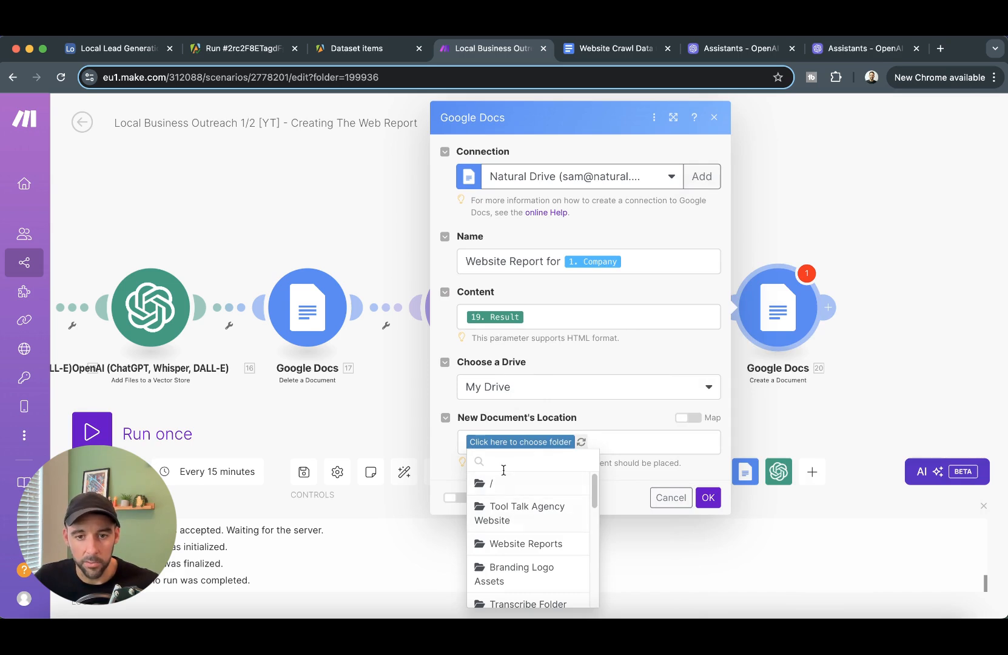
{"action": "left_click", "coordinate": [520, 544]}
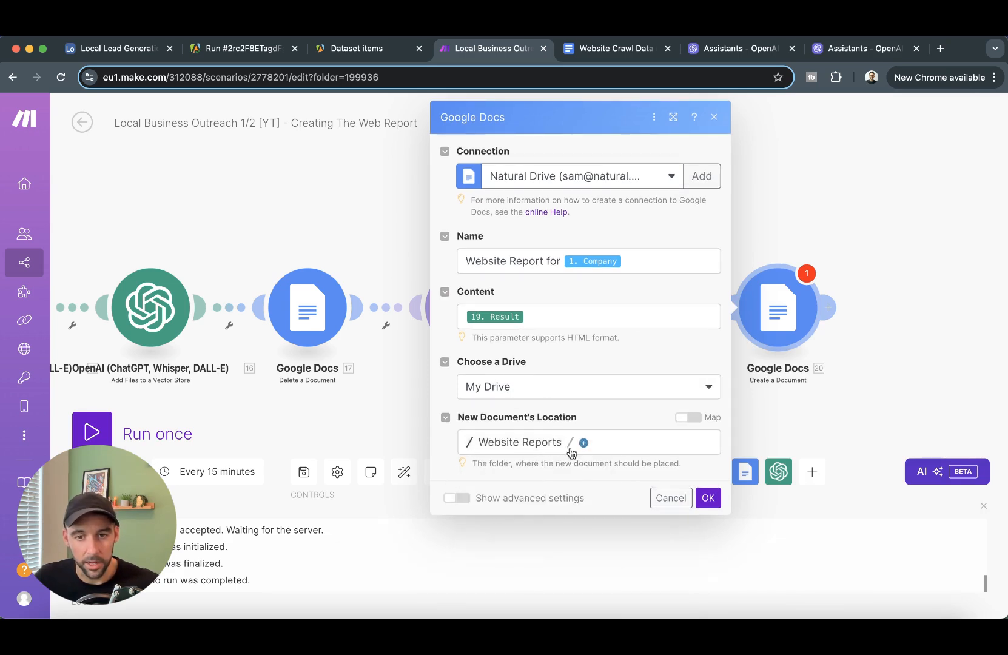
{"action": "left_click", "coordinate": [705, 499]}
{"action": "left_click_drag", "start_coordinate": [852, 434], "coordinate": [730, 405]}
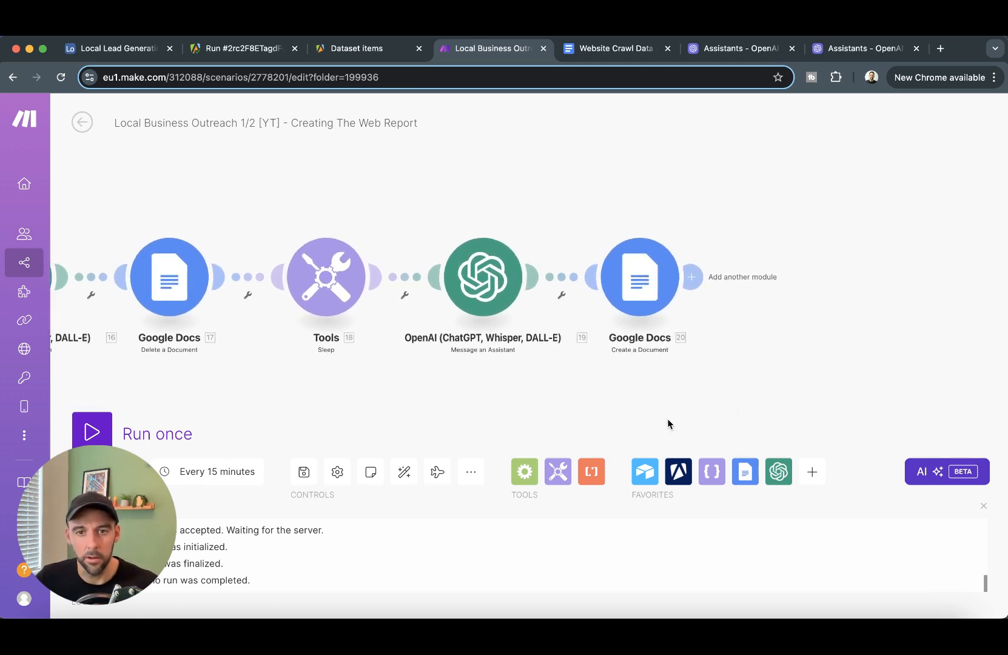
{"action": "left_click_drag", "start_coordinate": [668, 418], "coordinate": [606, 416]}
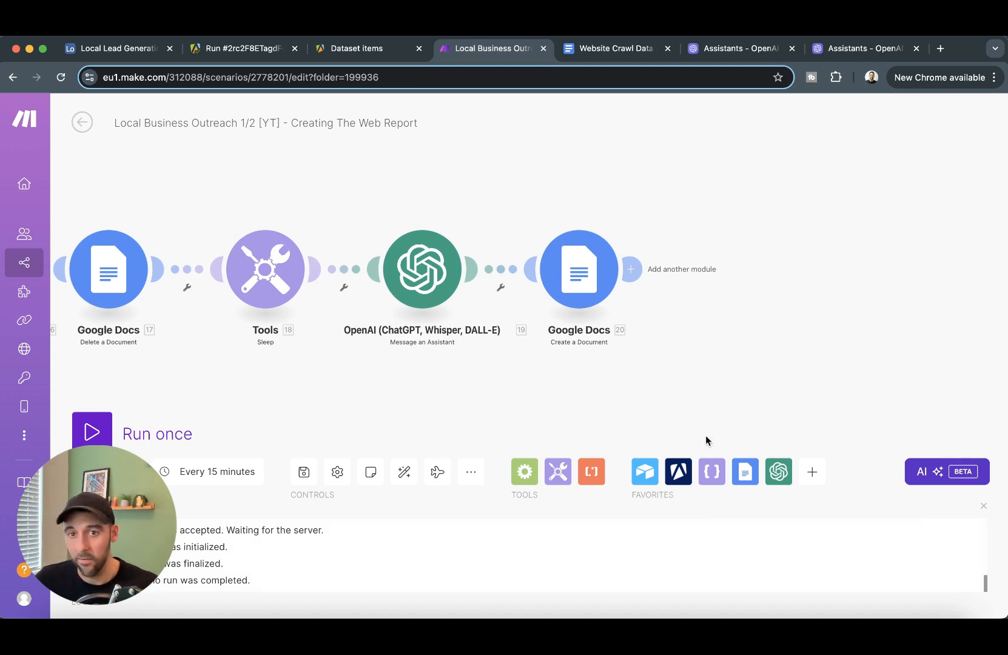
{"action": "left_click_drag", "start_coordinate": [759, 400], "coordinate": [693, 396]}
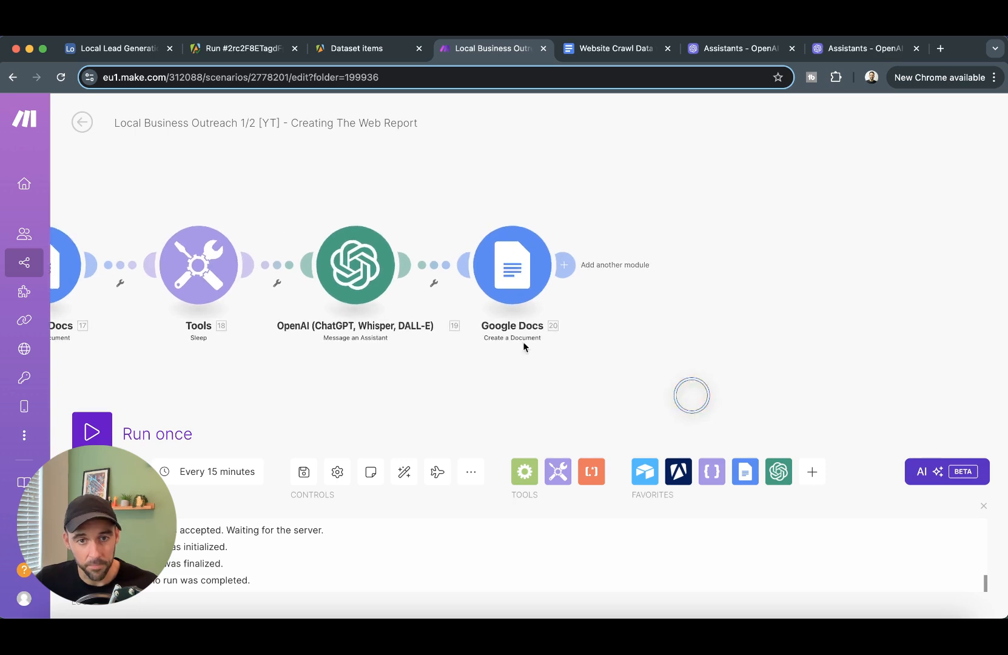
- Add an Airtable Update a Record step on the Local Lead Generation DB [YT] base's Lead Data table
{"action": "left_click", "coordinate": [565, 265]}
{"action": "left_click", "coordinate": [303, 473]}
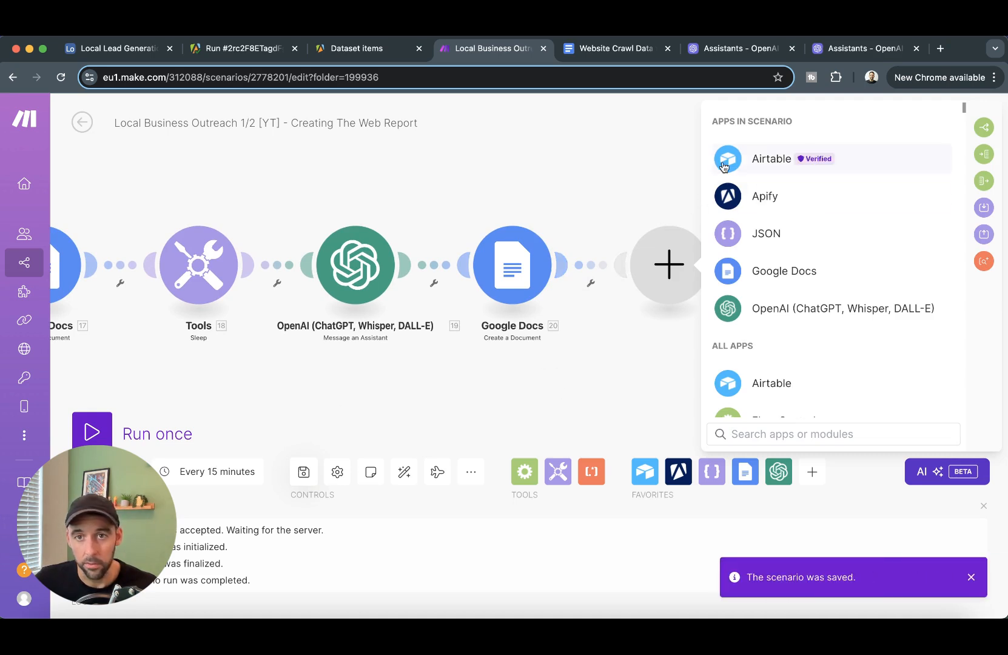
{"action": "left_click", "coordinate": [772, 161]}
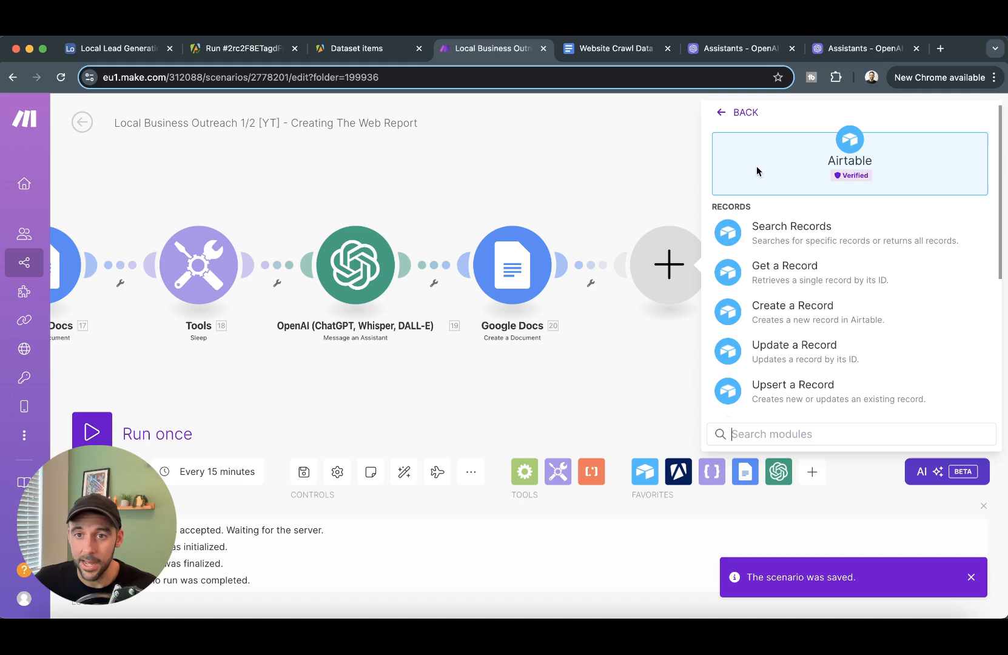
{"action": "left_click", "coordinate": [804, 352]}
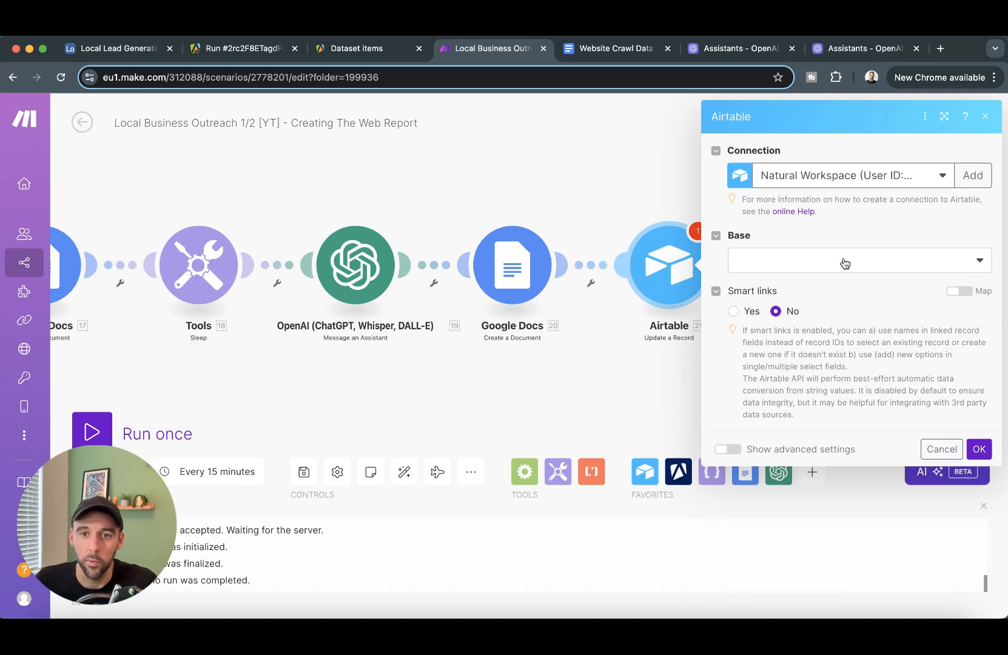
{"action": "left_click", "coordinate": [849, 267]}
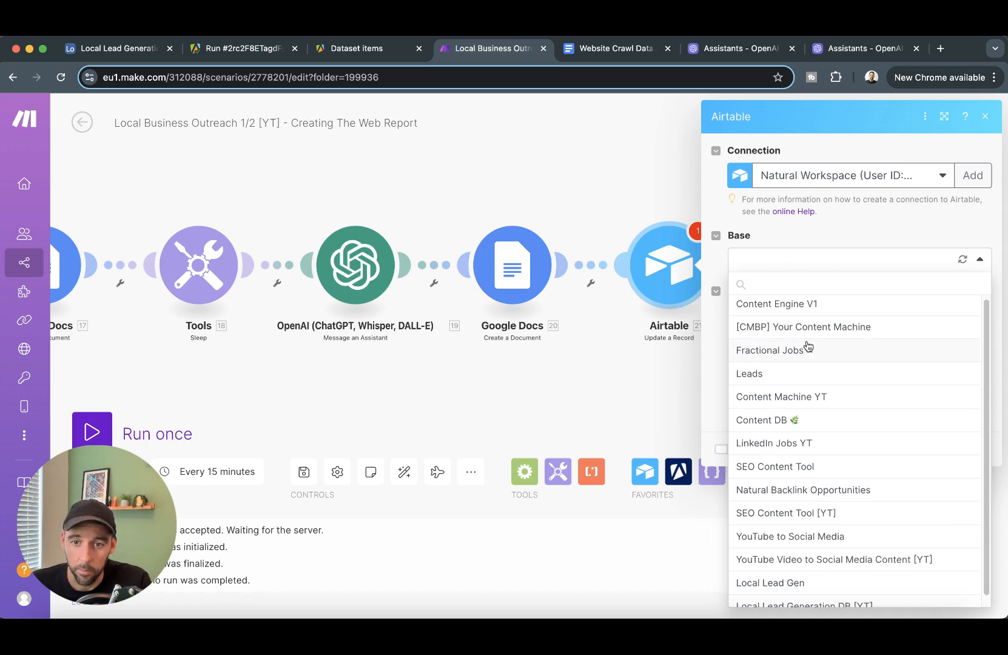
{"action": "scroll", "coordinate": [819, 364], "scroll_direction": "down", "scroll_amount": 1}
{"action": "left_click", "coordinate": [853, 599]}
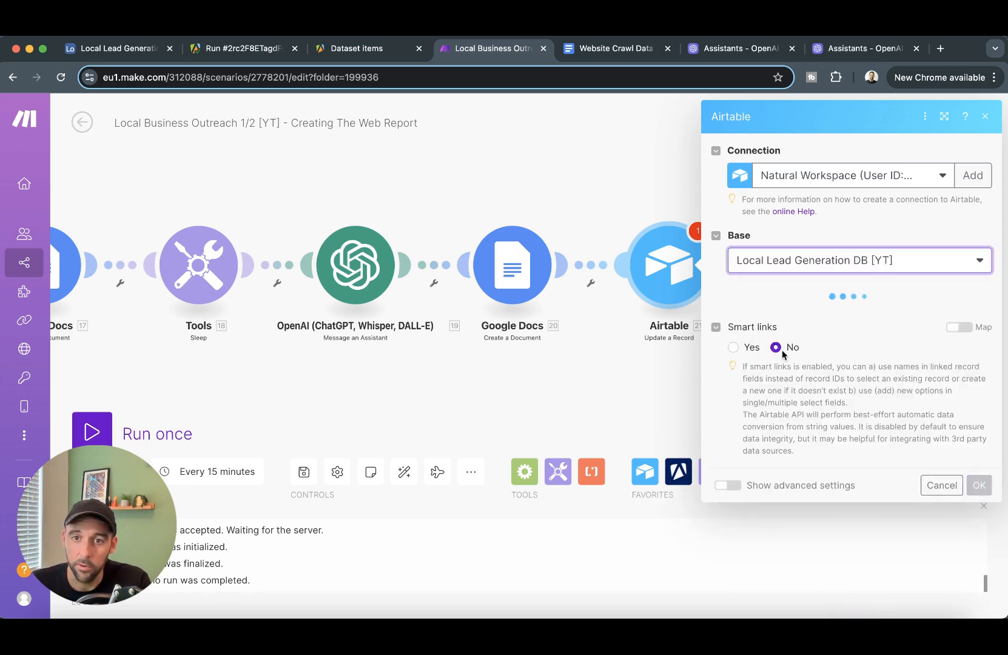
{"action": "left_click", "coordinate": [820, 309]}
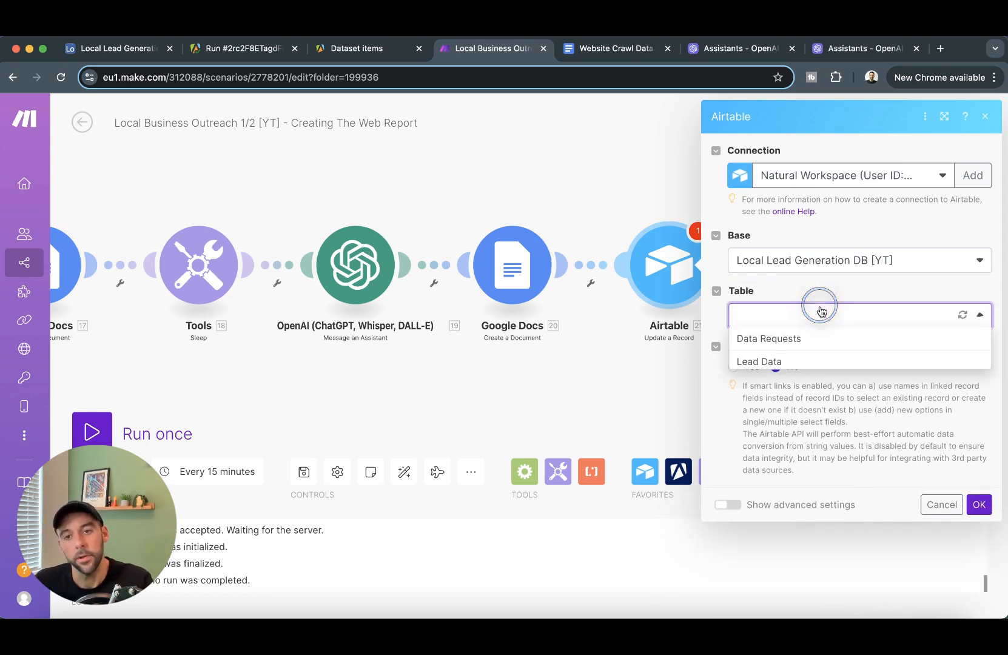
{"action": "left_click", "coordinate": [784, 358]}
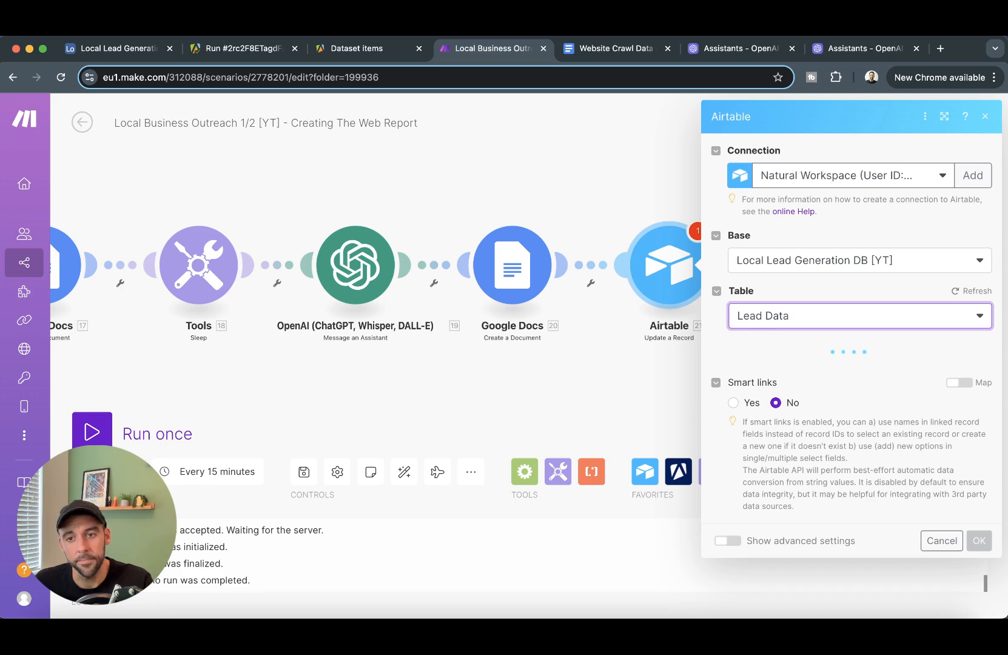
- Target the triggering record's ID and set Report Status to Report Generated
{"action": "left_click", "coordinate": [846, 368]}
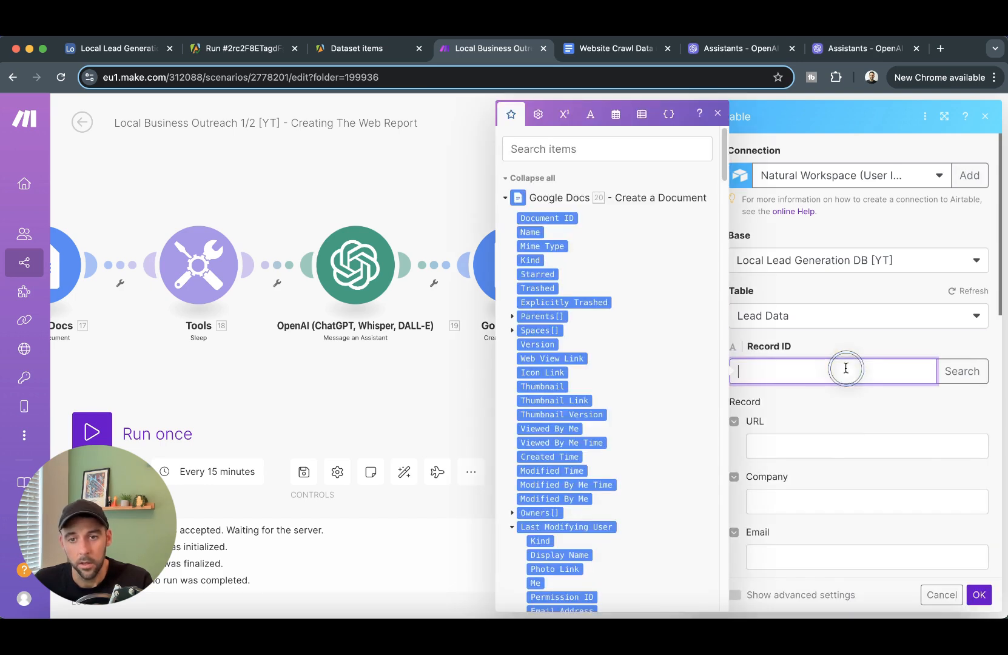
{"action": "scroll", "coordinate": [609, 331], "scroll_direction": "down", "scroll_amount": 20}
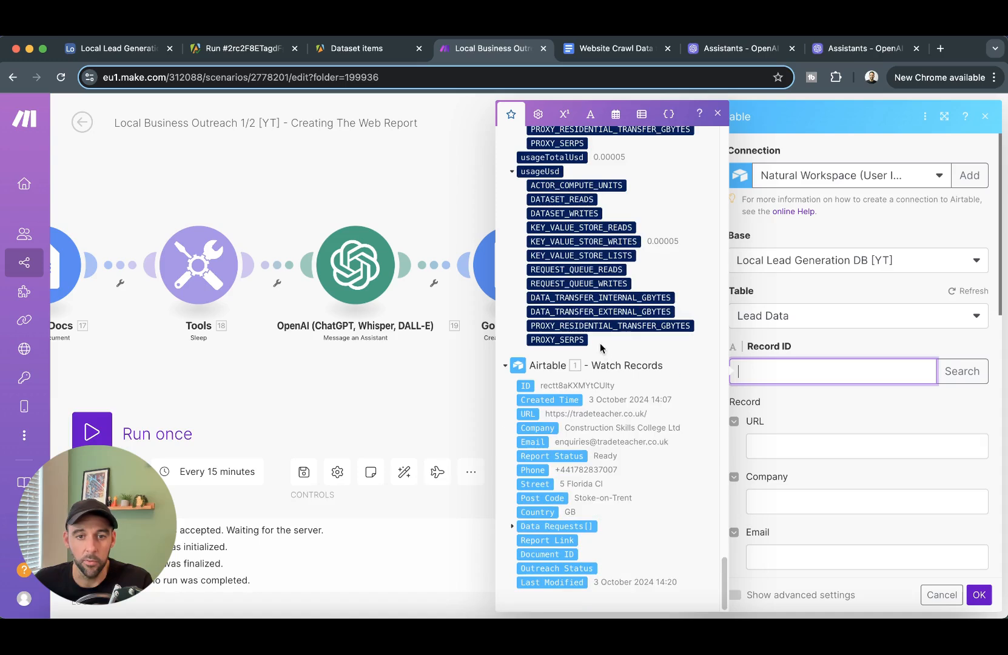
{"action": "left_click", "coordinate": [523, 385]}
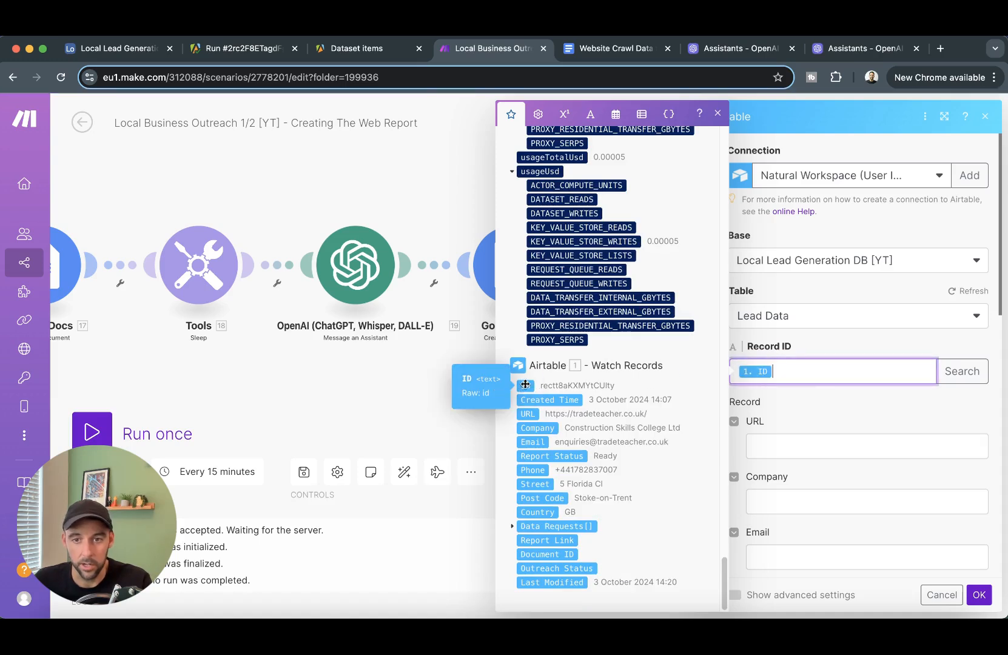
{"action": "scroll", "coordinate": [826, 413], "scroll_direction": "down", "scroll_amount": 5}
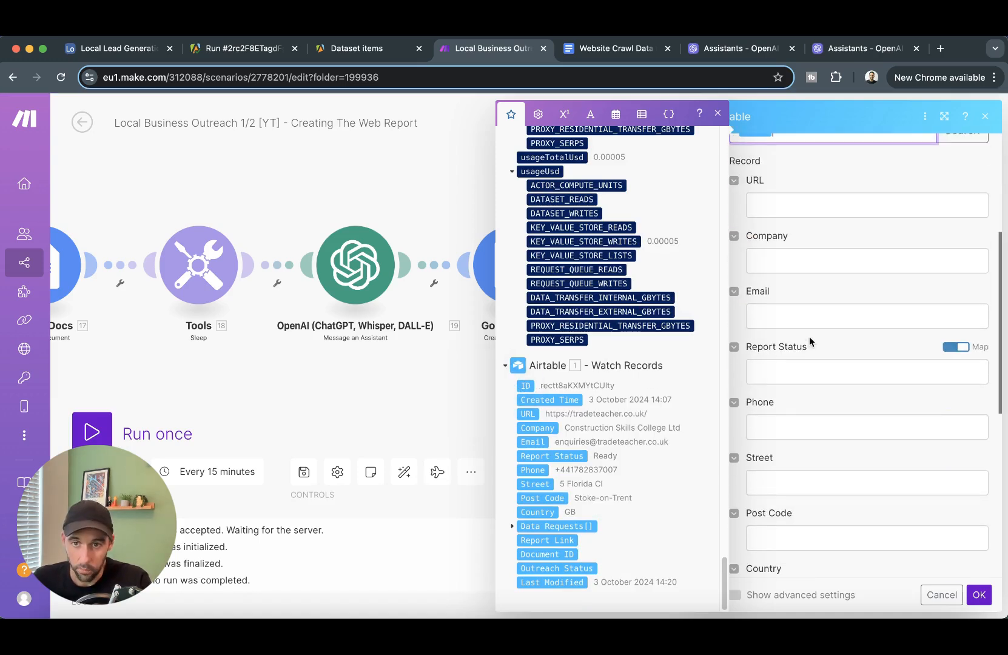
{"action": "left_click", "coordinate": [956, 347]}
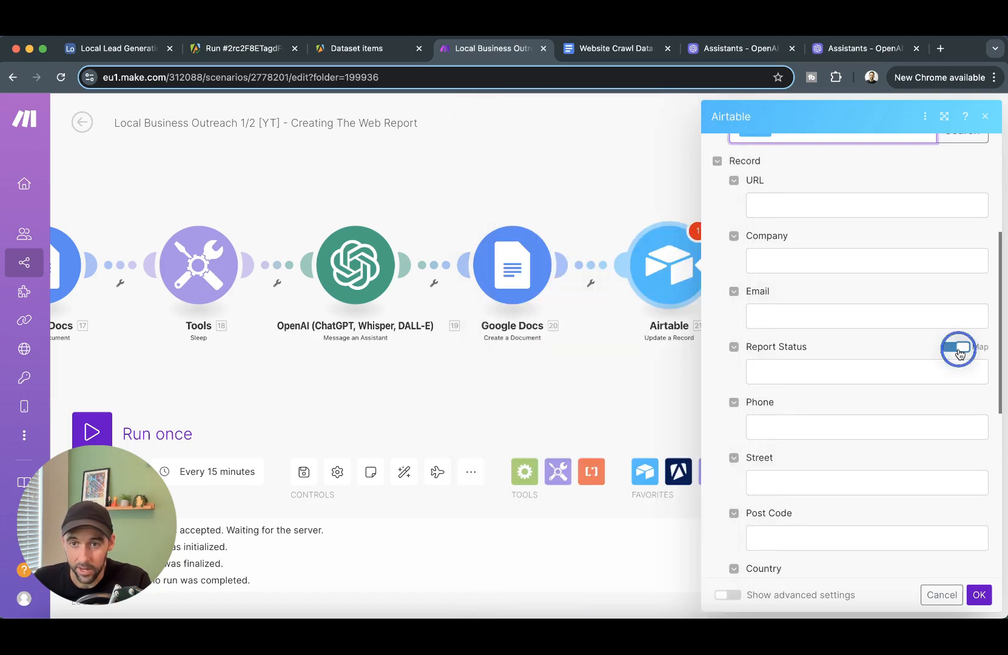
{"action": "left_click", "coordinate": [854, 365]}
{"action": "left_click", "coordinate": [817, 464]}
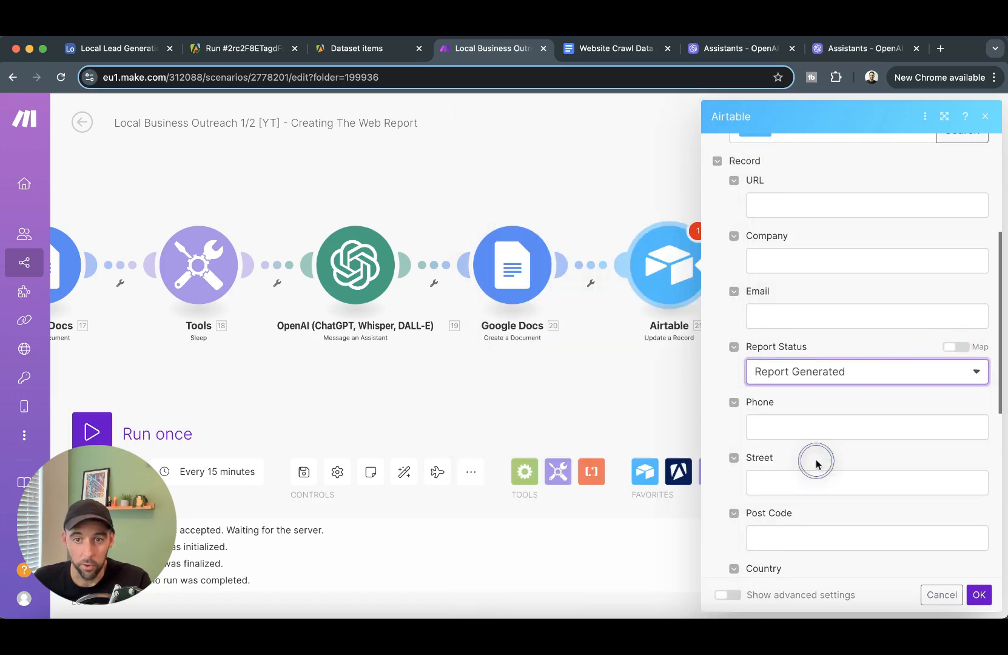
- Map the new document's Web View Link to Report Link and its Document ID, then confirm
{"action": "scroll", "coordinate": [861, 418], "scroll_direction": "down", "scroll_amount": 5}
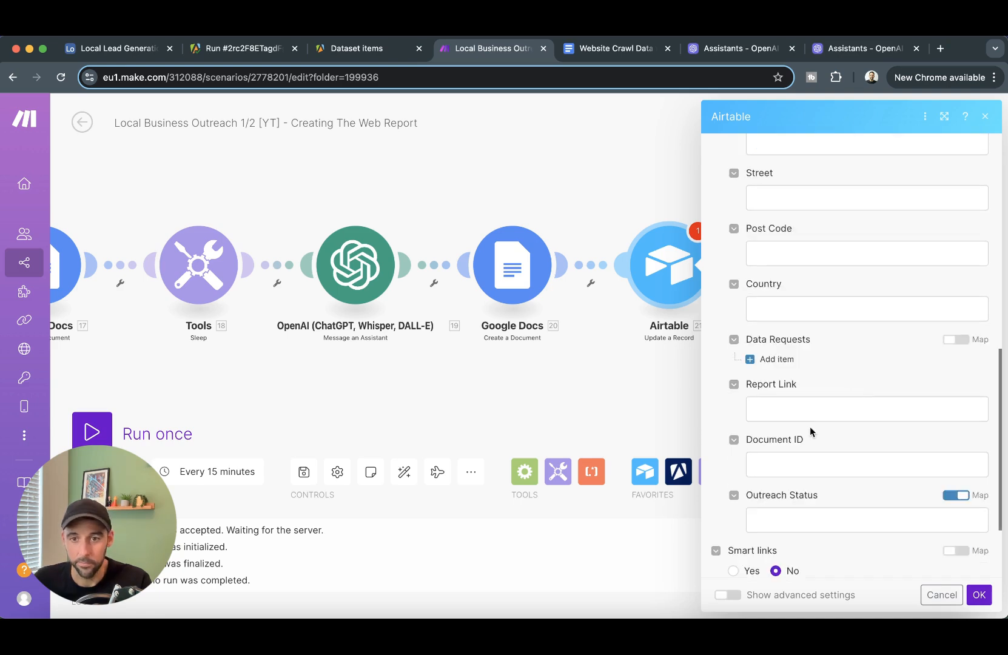
{"action": "left_click", "coordinate": [851, 407]}
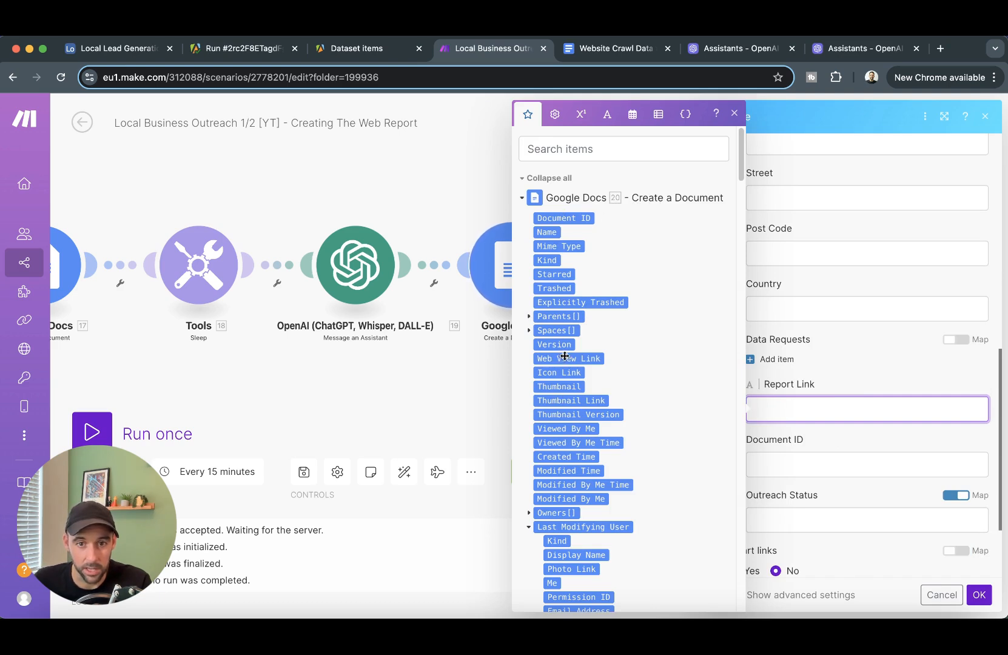
{"action": "left_click_drag", "start_coordinate": [568, 357], "coordinate": [786, 399]}
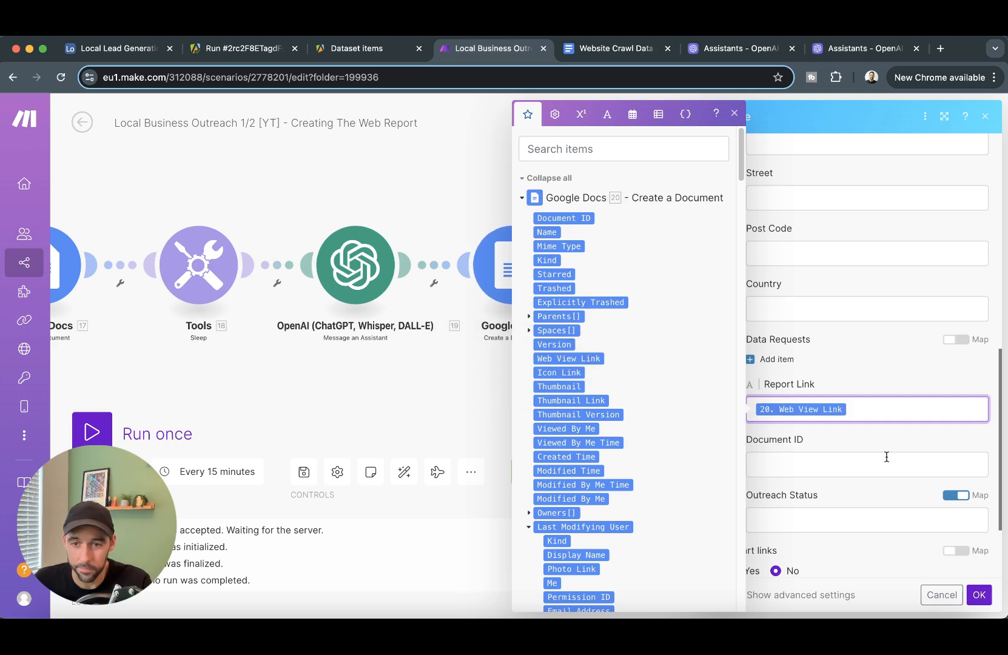
{"action": "left_click", "coordinate": [868, 452]}
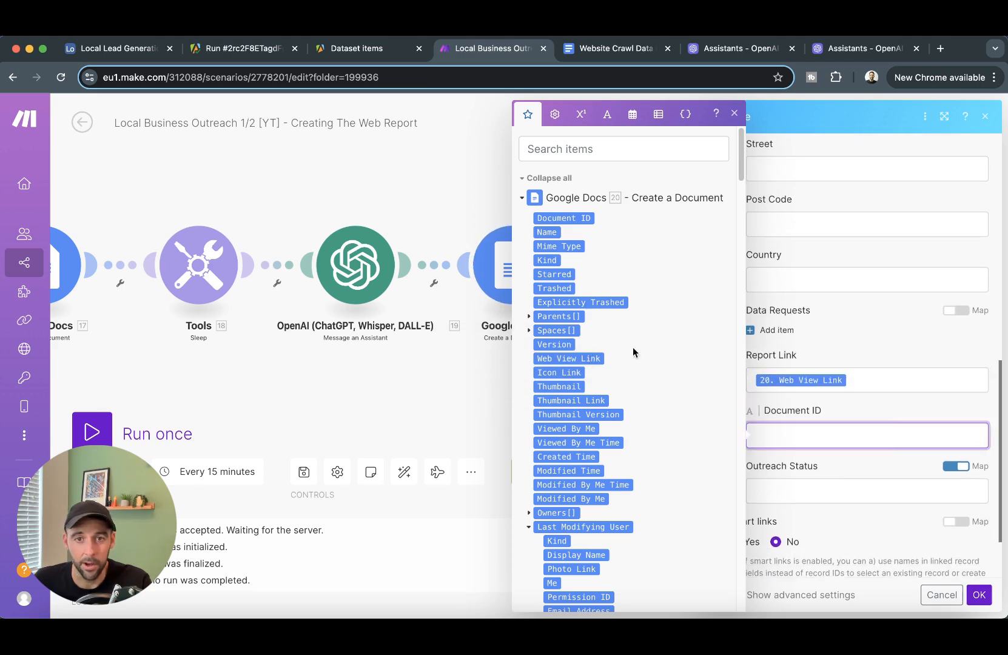
{"action": "left_click", "coordinate": [573, 218]}
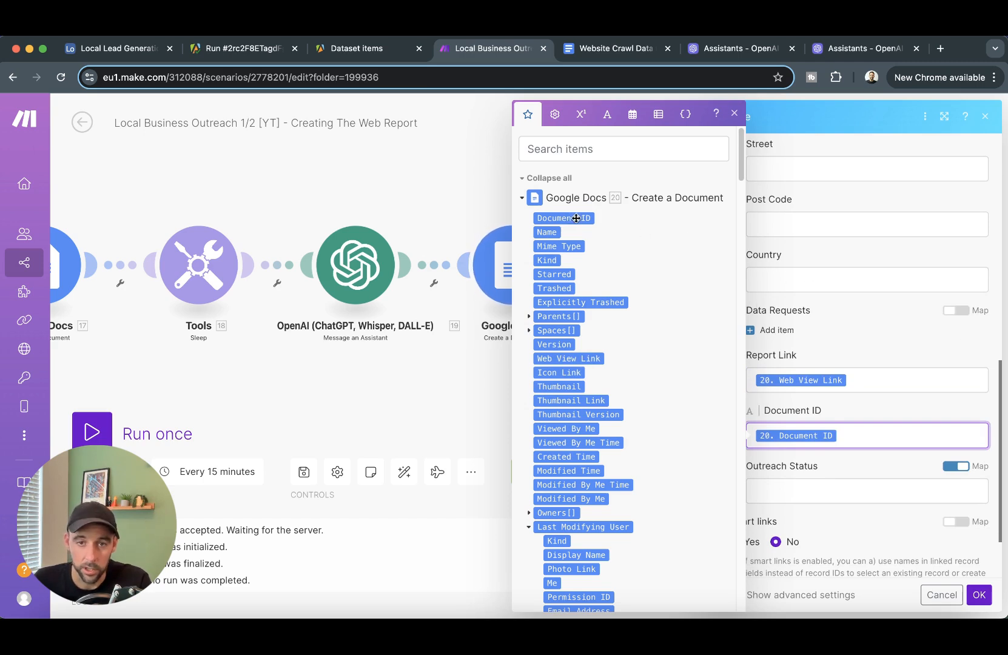
{"action": "scroll", "coordinate": [850, 431], "scroll_direction": "down", "scroll_amount": 2}
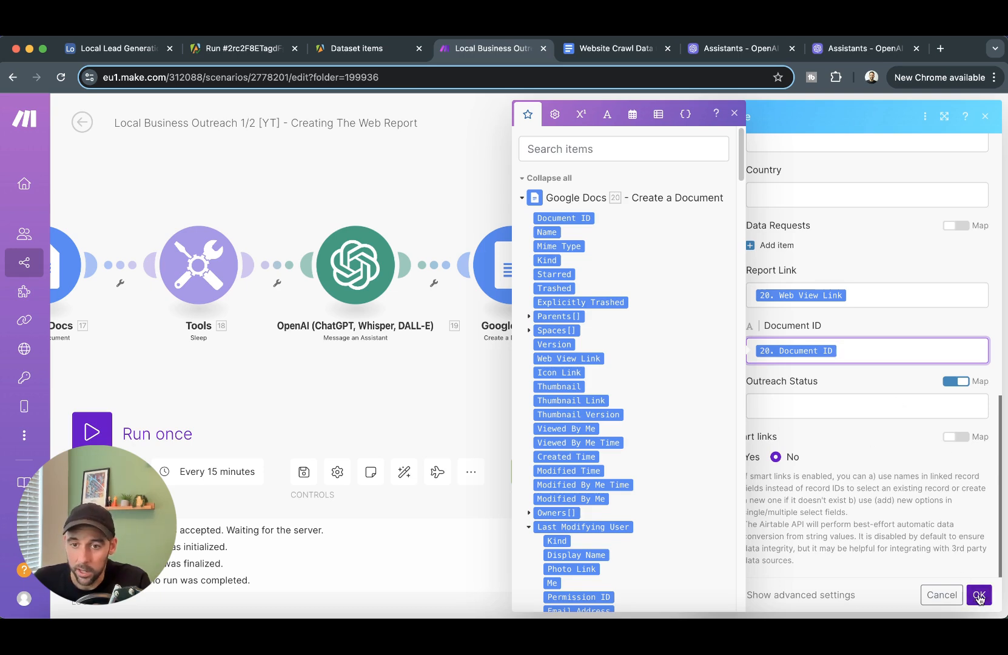
{"action": "left_click", "coordinate": [980, 596]}
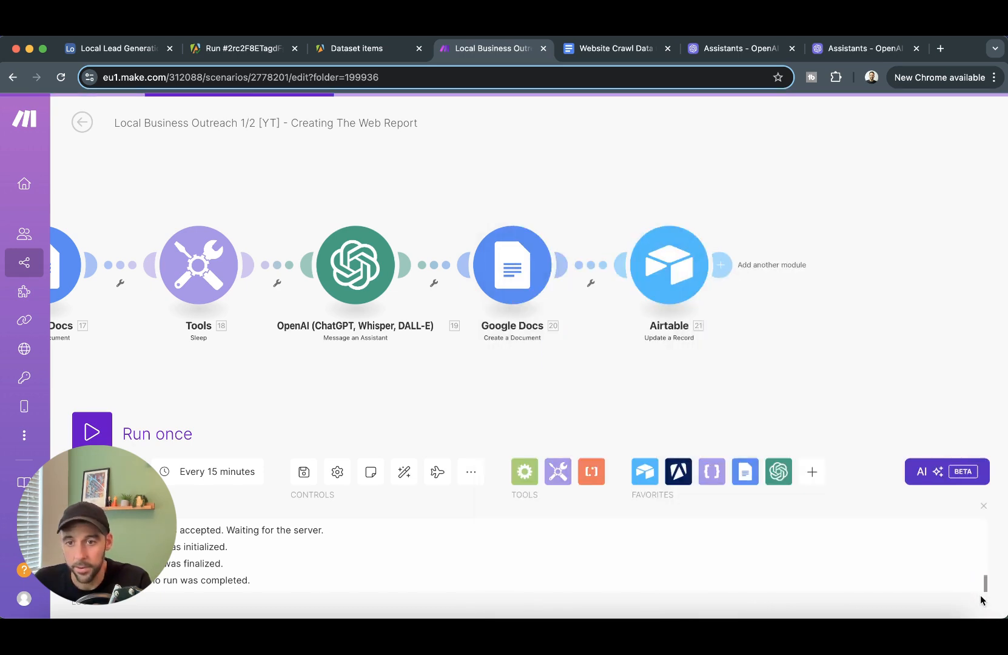
- Pan back to the start of the scenario and save it
{"action": "left_click_drag", "start_coordinate": [412, 407], "coordinate": [799, 399]}
{"action": "scroll", "coordinate": [585, 414], "scroll_direction": "down", "scroll_amount": 5}
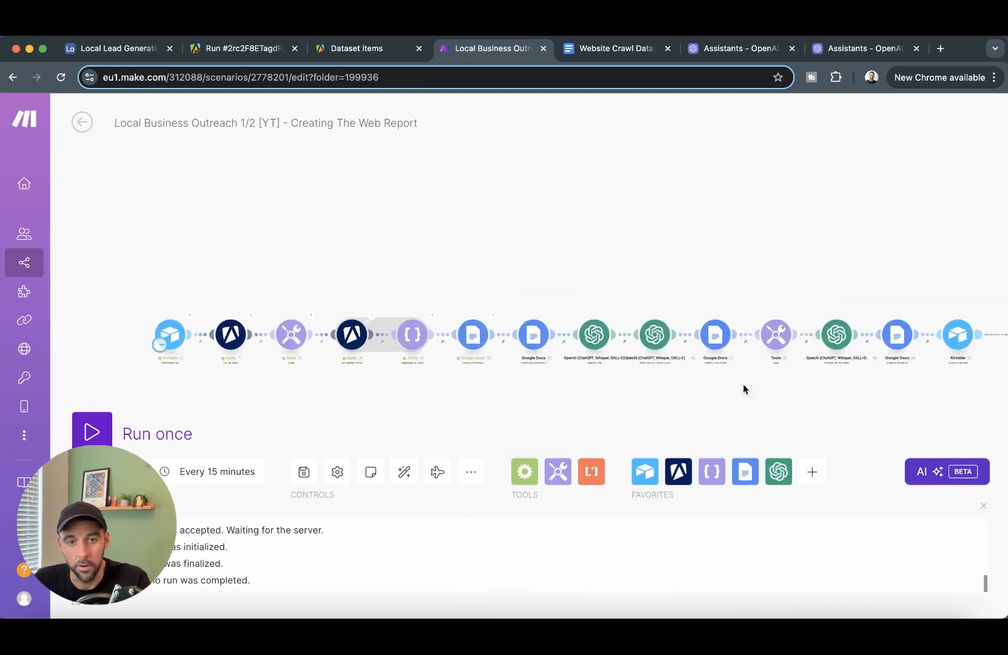
{"action": "left_click", "coordinate": [304, 472]}
- Make the Airtable trigger start from a manually chosen record, then view the Airtable lead board
{"action": "left_click_drag", "start_coordinate": [289, 413], "coordinate": [279, 387]}
{"action": "right_click", "coordinate": [161, 310]}
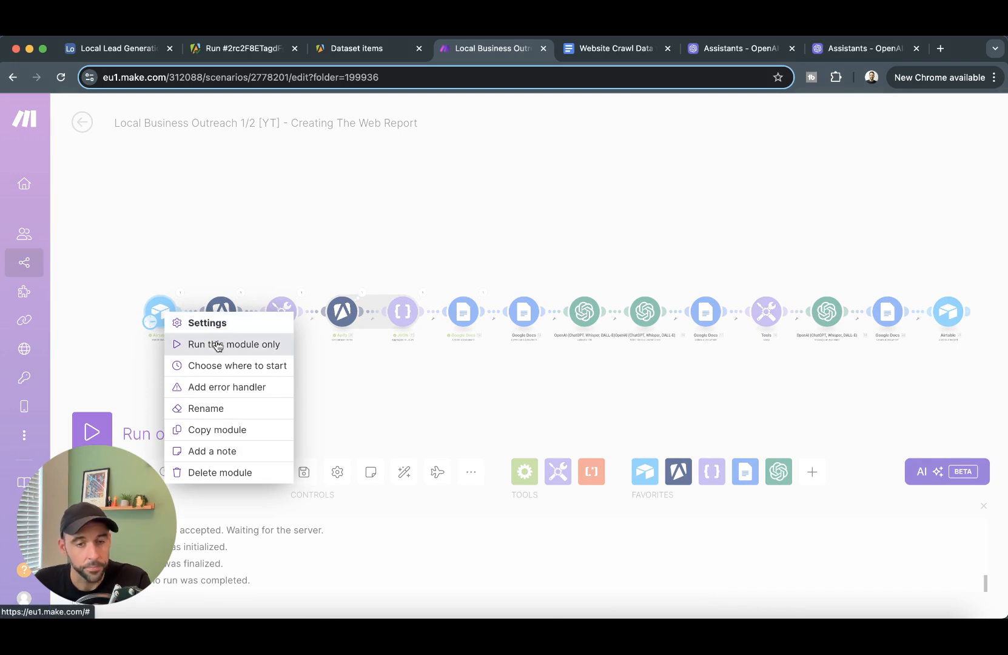
{"action": "left_click", "coordinate": [221, 364]}
{"action": "left_click", "coordinate": [251, 344]}
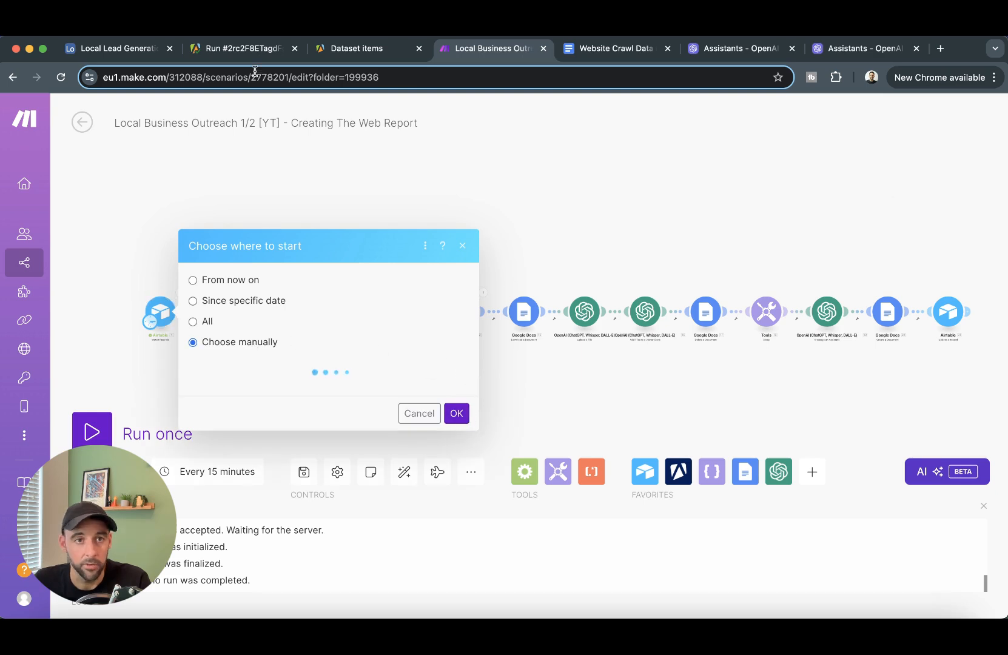
{"action": "left_click", "coordinate": [94, 53]}
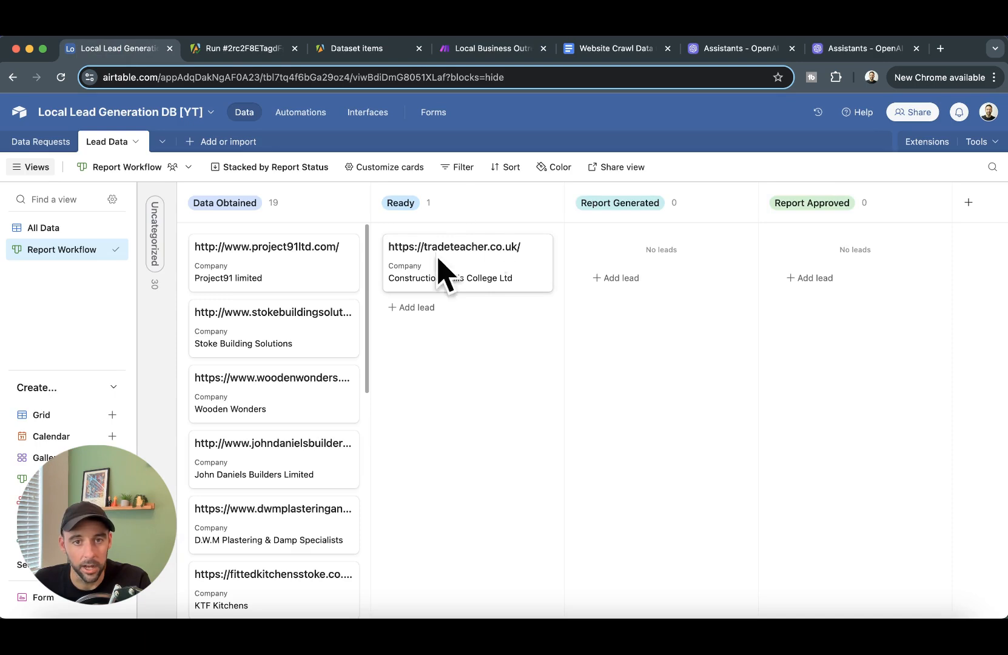
{"action": "left_click", "coordinate": [513, 271]}
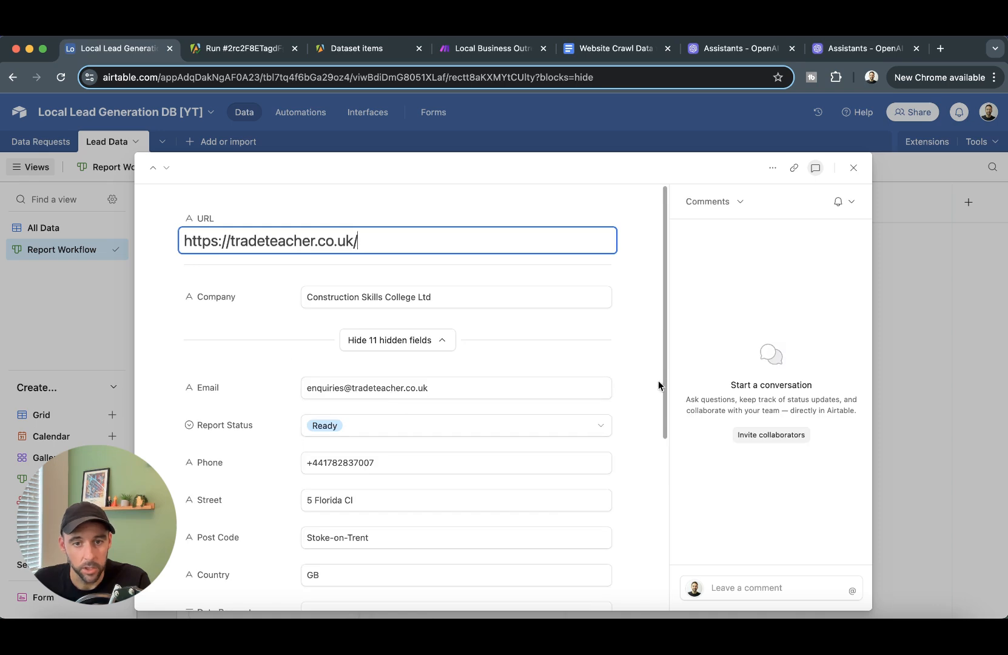
{"action": "scroll", "coordinate": [630, 352], "scroll_direction": "down", "scroll_amount": 10}
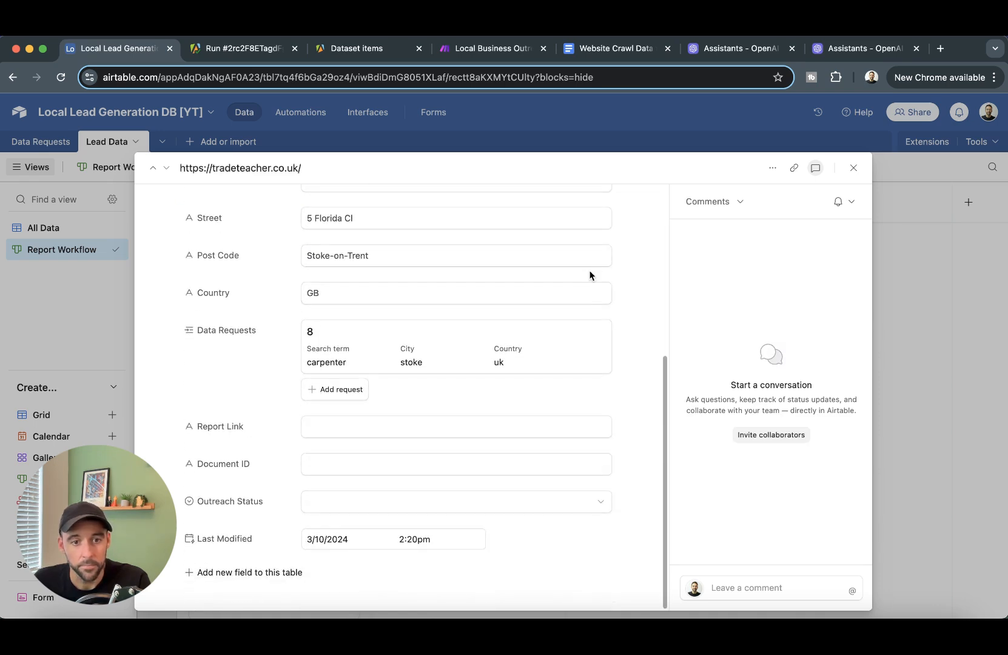
{"action": "scroll", "coordinate": [592, 276], "scroll_direction": "up", "scroll_amount": 10}
{"action": "left_click", "coordinate": [909, 446]}
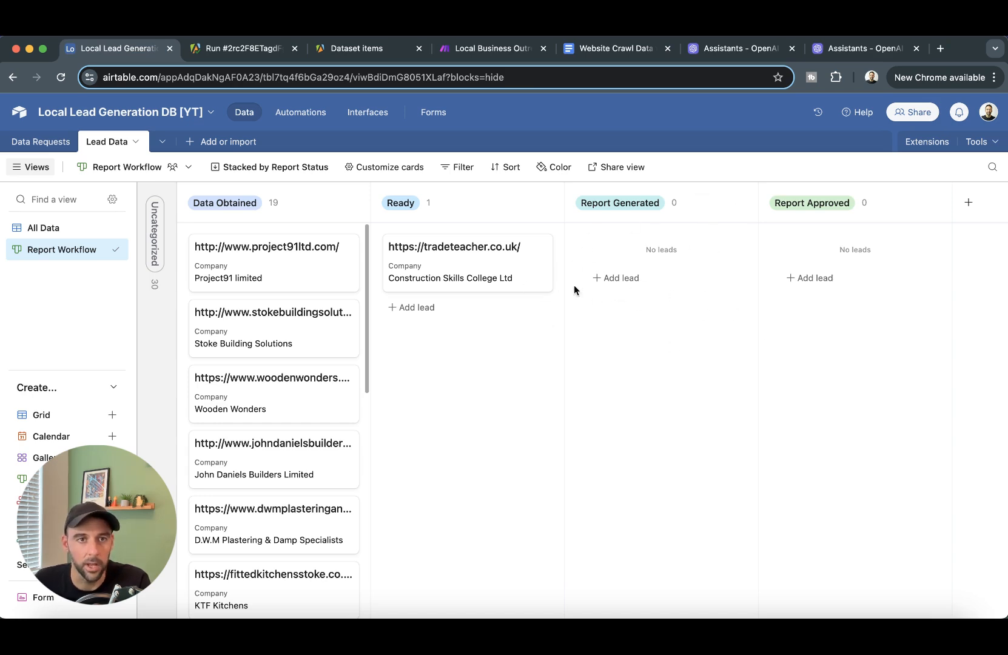
- Start from the Construction Skills College Ltd record, run the scenario once, and return to Airtable
{"action": "left_click", "coordinate": [495, 49]}
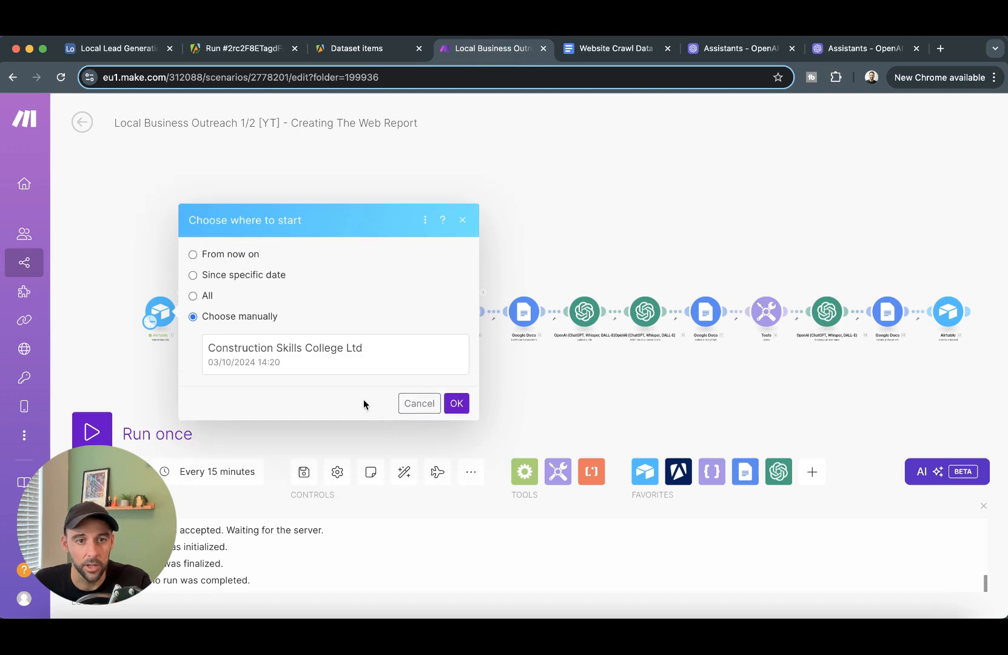
{"action": "left_click", "coordinate": [333, 352]}
{"action": "left_click", "coordinate": [466, 403]}
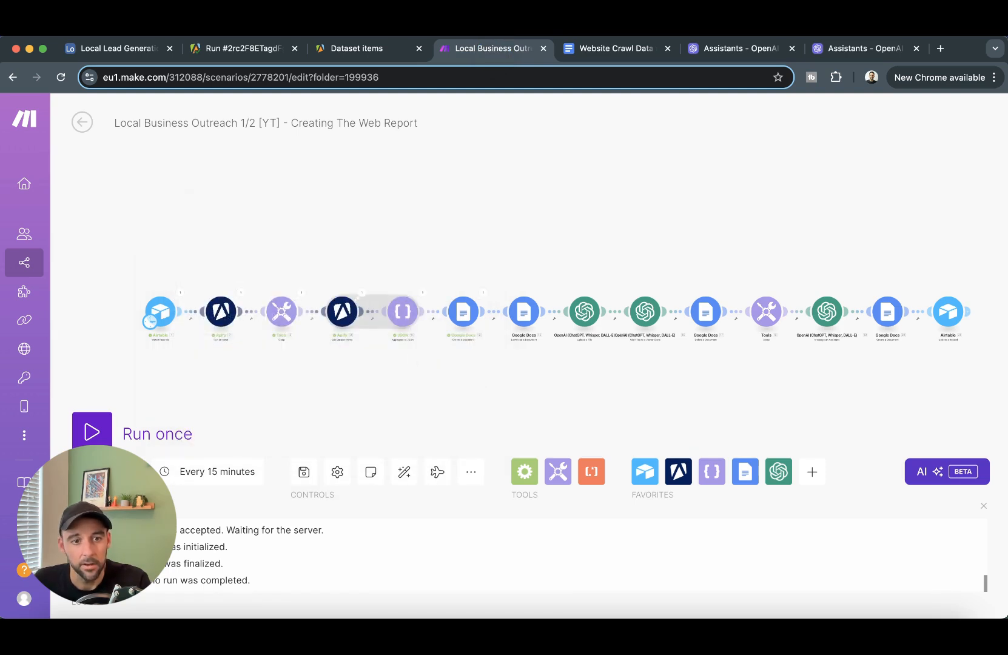
{"action": "left_click", "coordinate": [100, 419]}
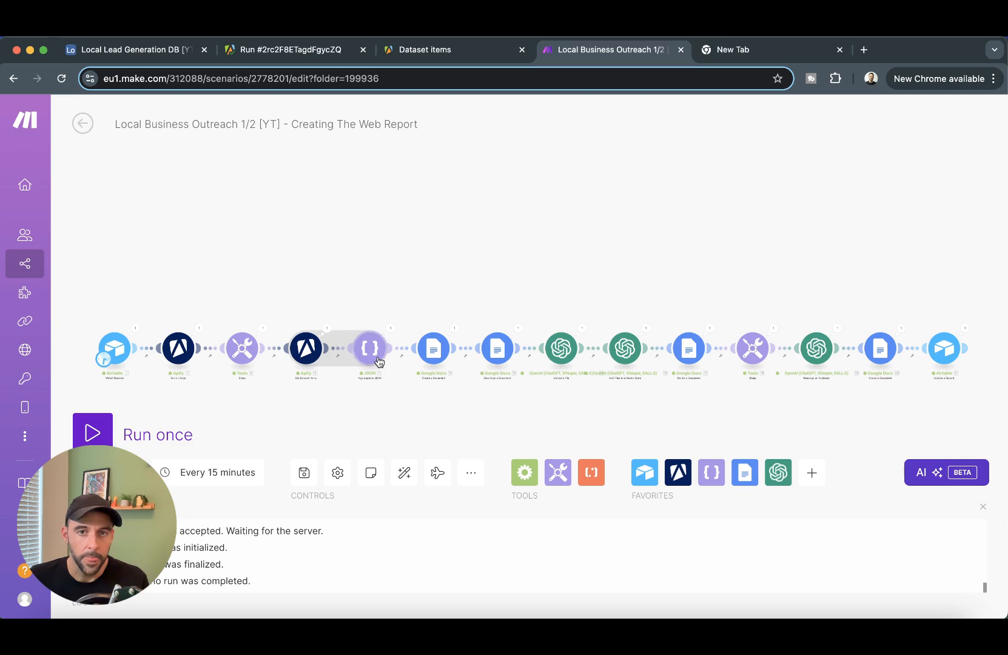
{"action": "left_click", "coordinate": [129, 54]}
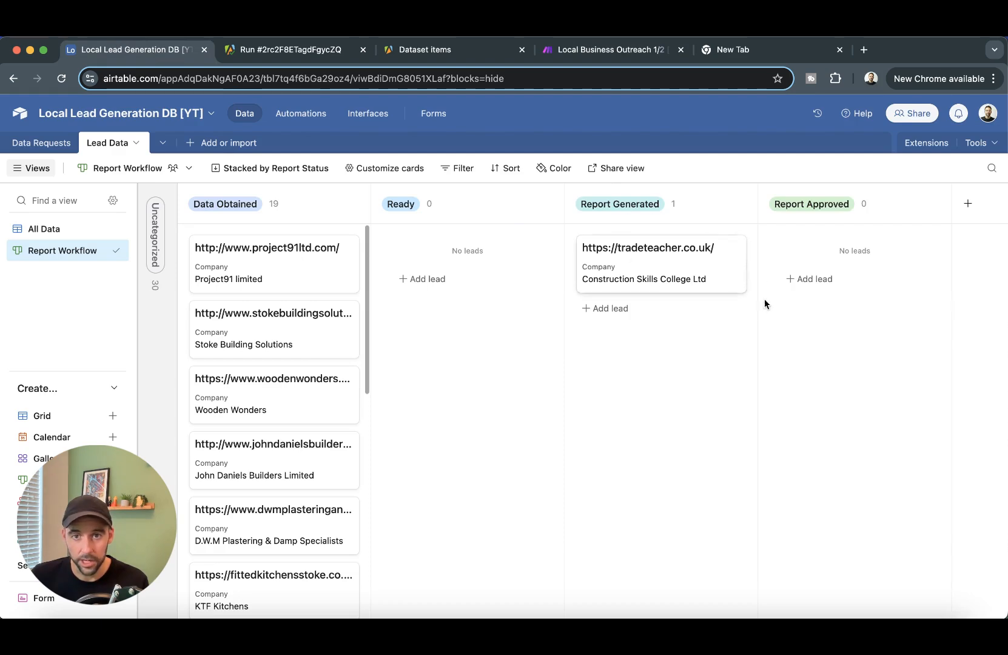
- Open the Construction Skills College Ltd card under Report Generated and follow its Google Docs Report Link
{"action": "left_click", "coordinate": [669, 267]}
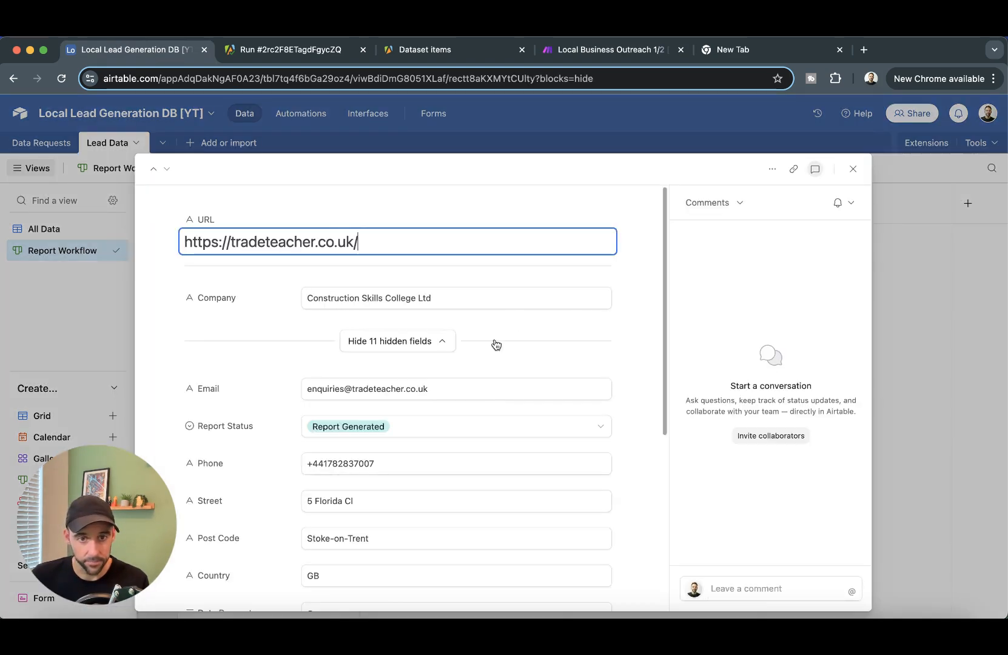
{"action": "scroll", "coordinate": [605, 396], "scroll_direction": "down", "scroll_amount": 3}
{"action": "scroll", "coordinate": [604, 397], "scroll_direction": "down", "scroll_amount": 4}
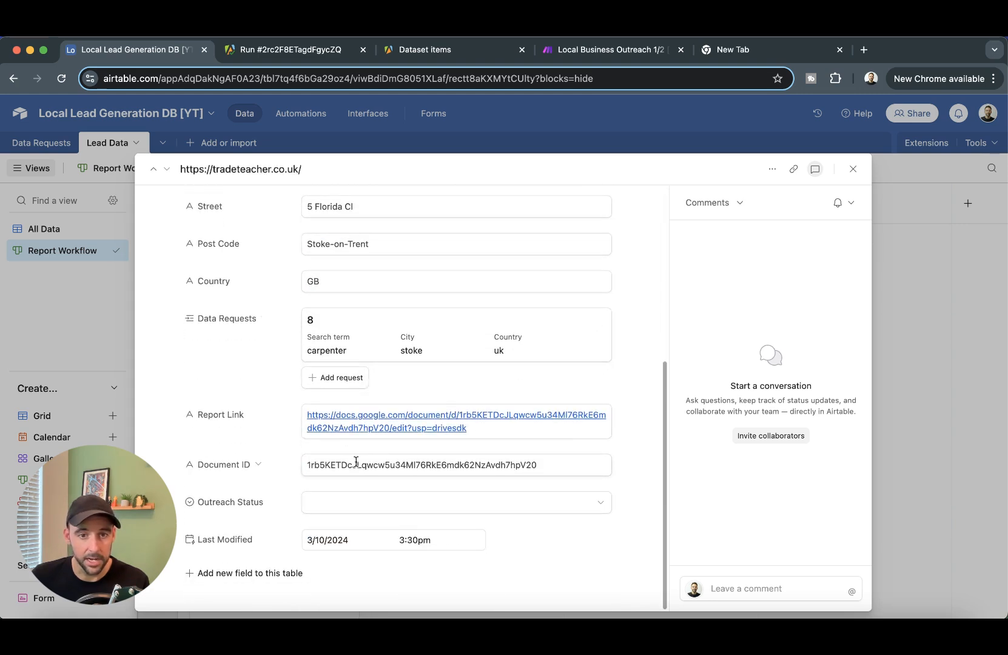
{"action": "left_click", "coordinate": [398, 421], "text": "super"}
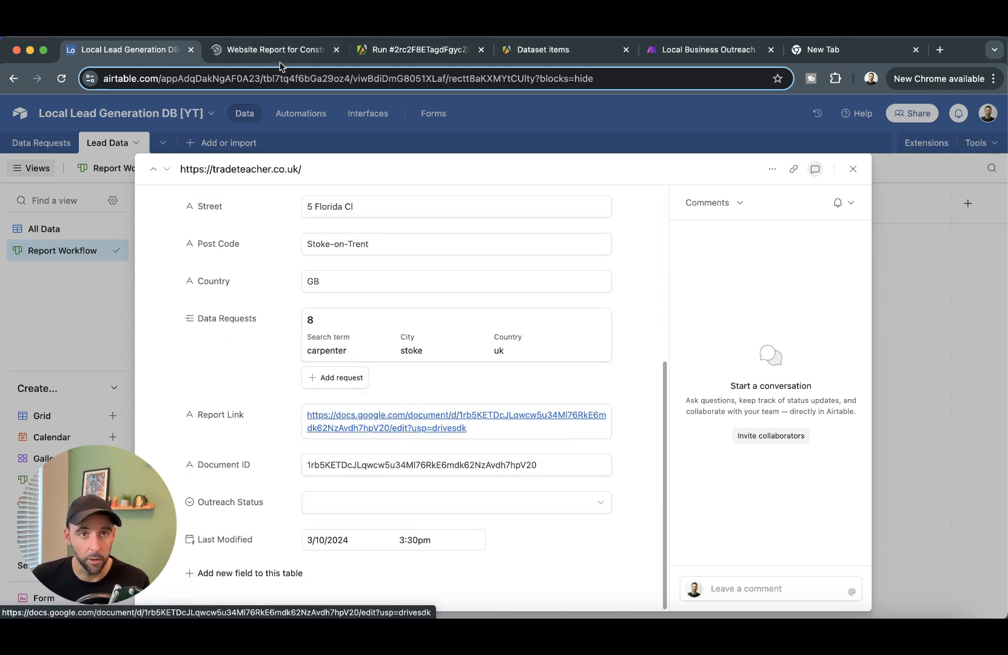
{"action": "left_click", "coordinate": [274, 50]}
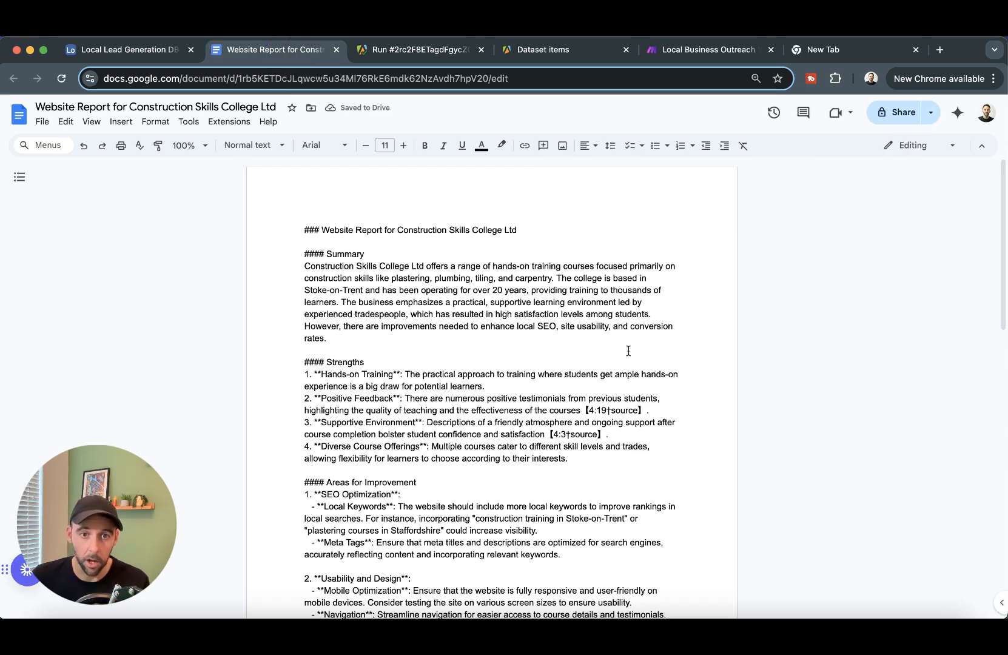
- Scroll through the college's raw-markdown report, then bring the formatted MasterFixHandyman report into view
{"action": "scroll", "coordinate": [629, 351], "scroll_direction": "down", "scroll_amount": 5}
{"action": "scroll", "coordinate": [362, 267], "scroll_direction": "up", "scroll_amount": 5}
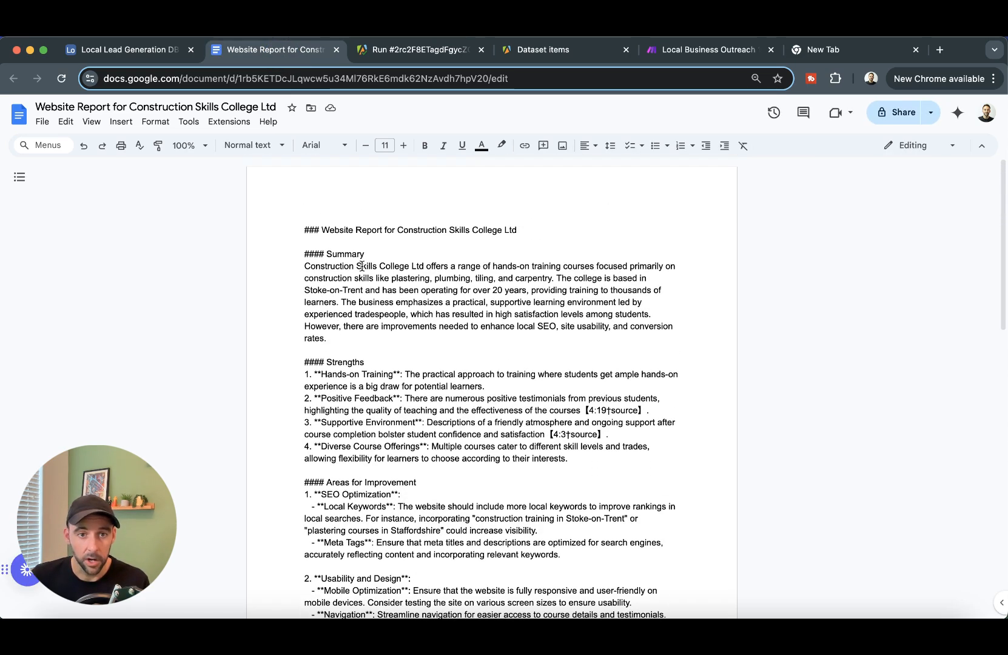
{"action": "scroll", "coordinate": [367, 370], "scroll_direction": "down", "scroll_amount": 5}
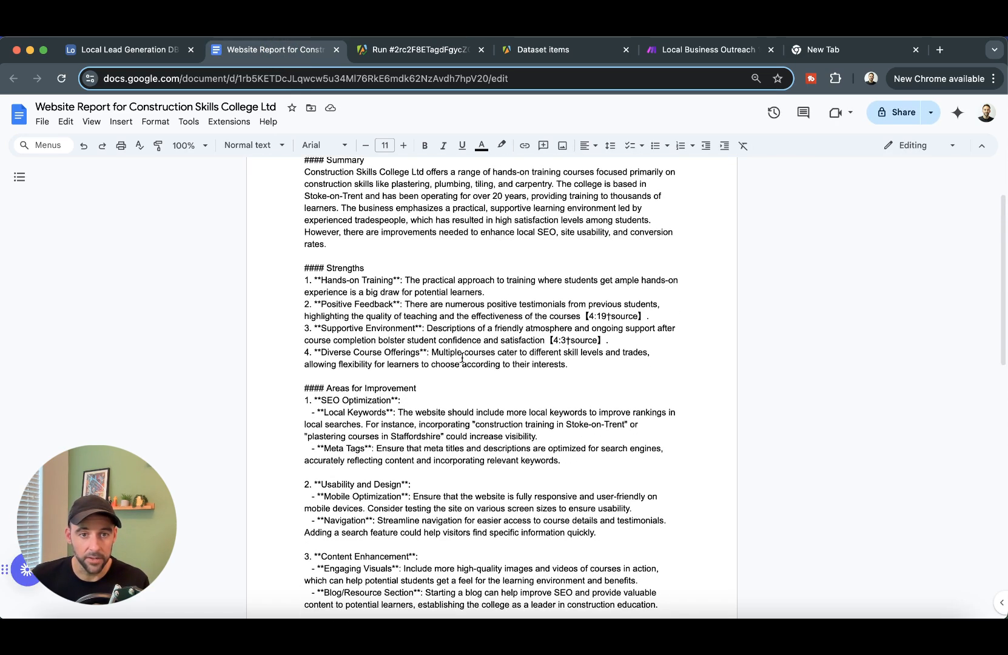
{"action": "scroll", "coordinate": [423, 322], "scroll_direction": "down", "scroll_amount": 10}
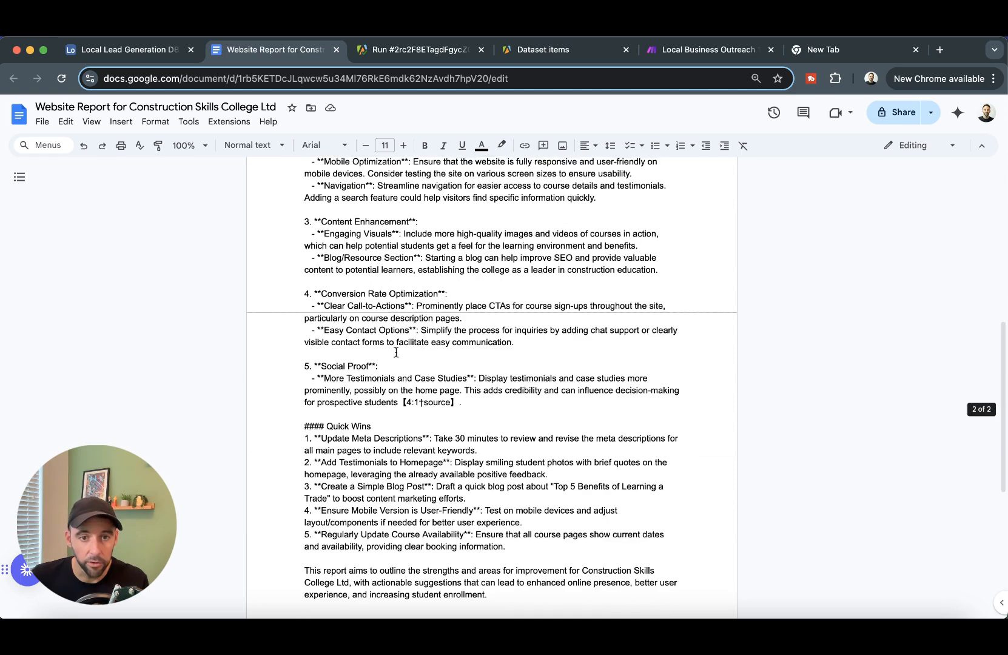
{"action": "scroll", "coordinate": [461, 418], "scroll_direction": "up", "scroll_amount": 15}
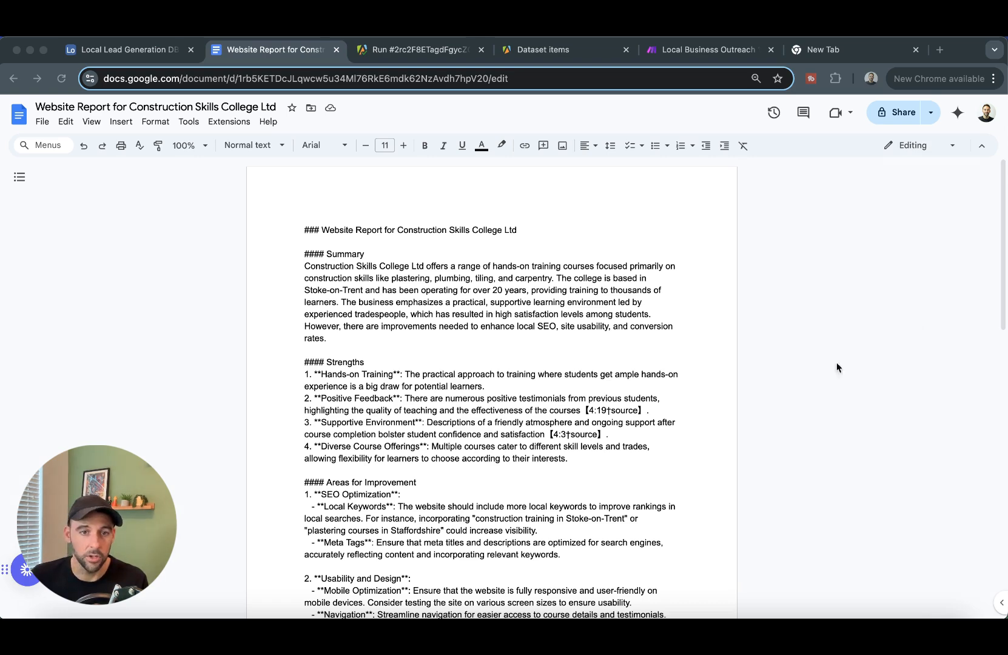
{"action": "scroll", "coordinate": [668, 352], "scroll_direction": "down", "scroll_amount": 5}
{"action": "scroll", "coordinate": [599, 333], "scroll_direction": "up", "scroll_amount": 5}
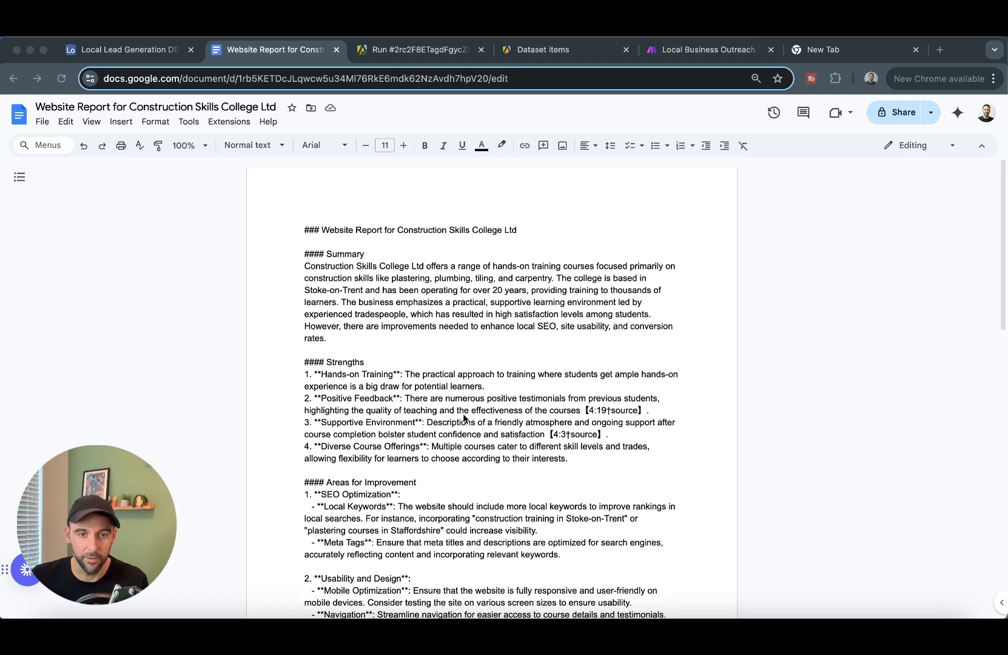
{"action": "left_click_drag", "start_coordinate": [1004, 121], "coordinate": [509, 180]}
{"action": "left_click_drag", "start_coordinate": [79, 52], "coordinate": [270, 48]}
{"action": "scroll", "coordinate": [556, 316], "scroll_direction": "down", "scroll_amount": 3}
{"action": "scroll", "coordinate": [556, 316], "scroll_direction": "up", "scroll_amount": 3}
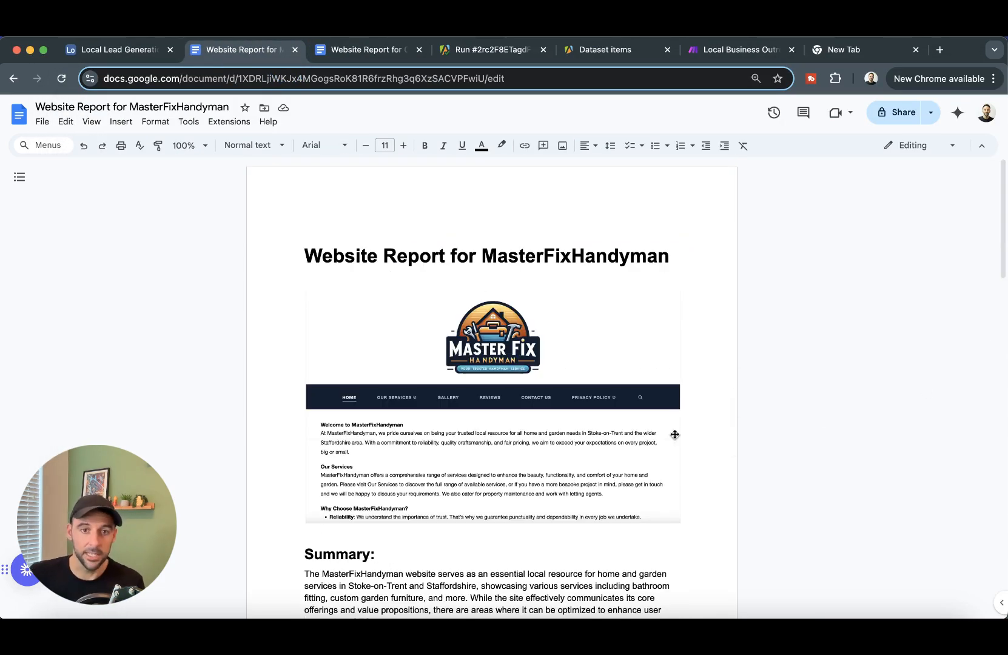
{"action": "left_click", "coordinate": [579, 327]}
{"action": "left_click", "coordinate": [847, 336]}
{"action": "scroll", "coordinate": [492, 394], "scroll_direction": "down", "scroll_amount": 10}
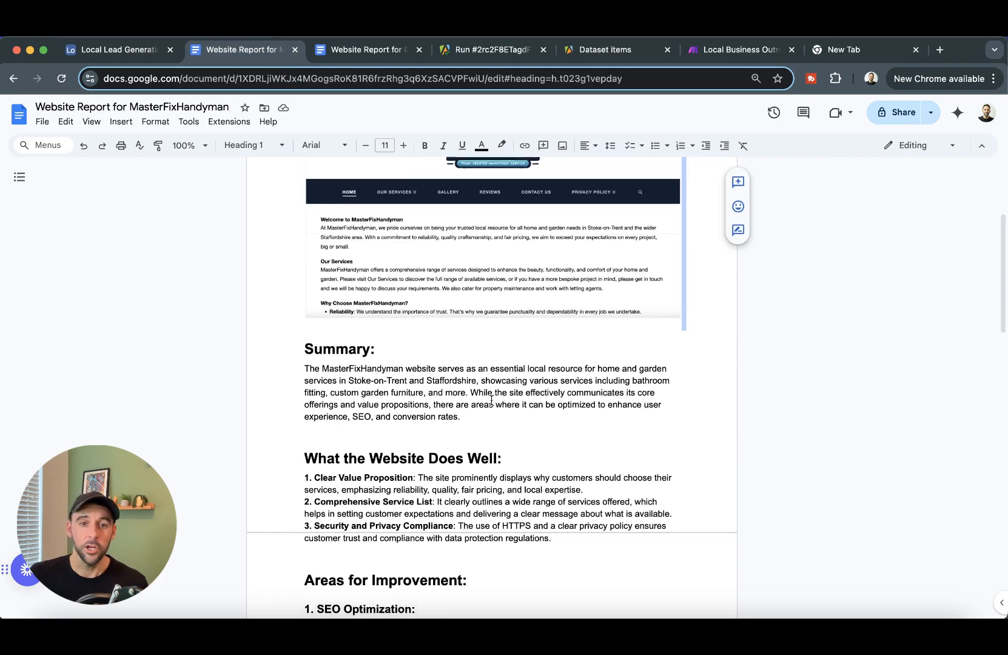
{"action": "scroll", "coordinate": [483, 399], "scroll_direction": "up", "scroll_amount": 7}
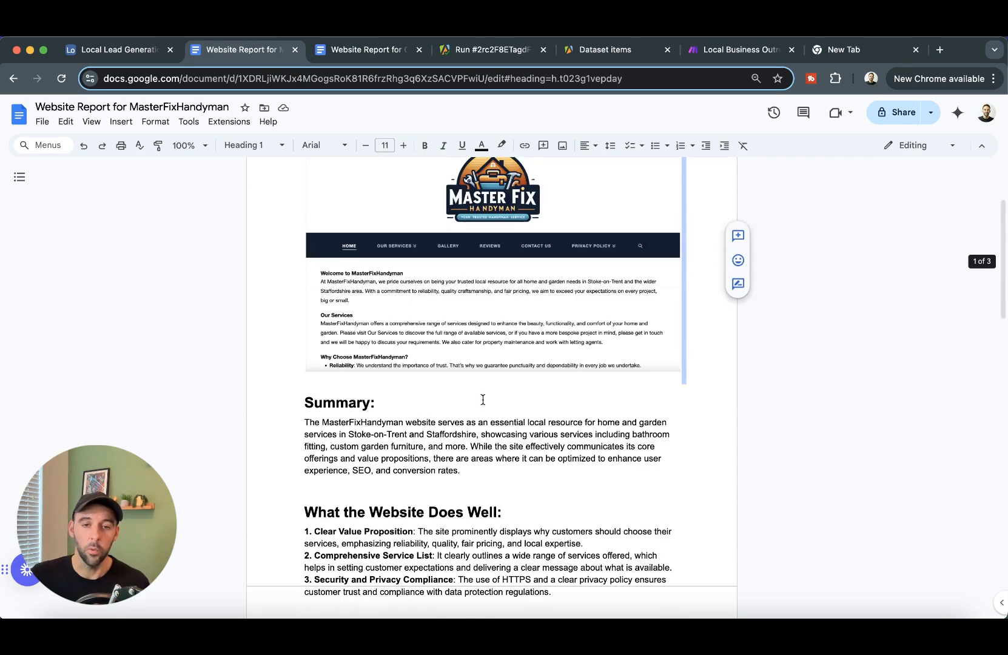
{"action": "left_click", "coordinate": [779, 290]}
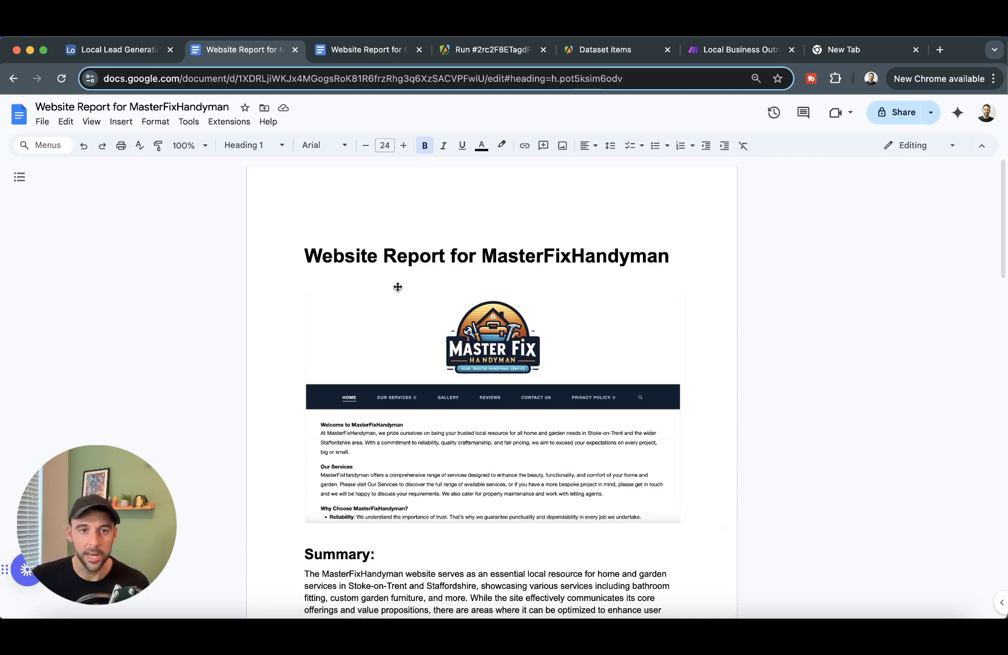
{"action": "left_click_drag", "start_coordinate": [310, 258], "coordinate": [677, 261]}
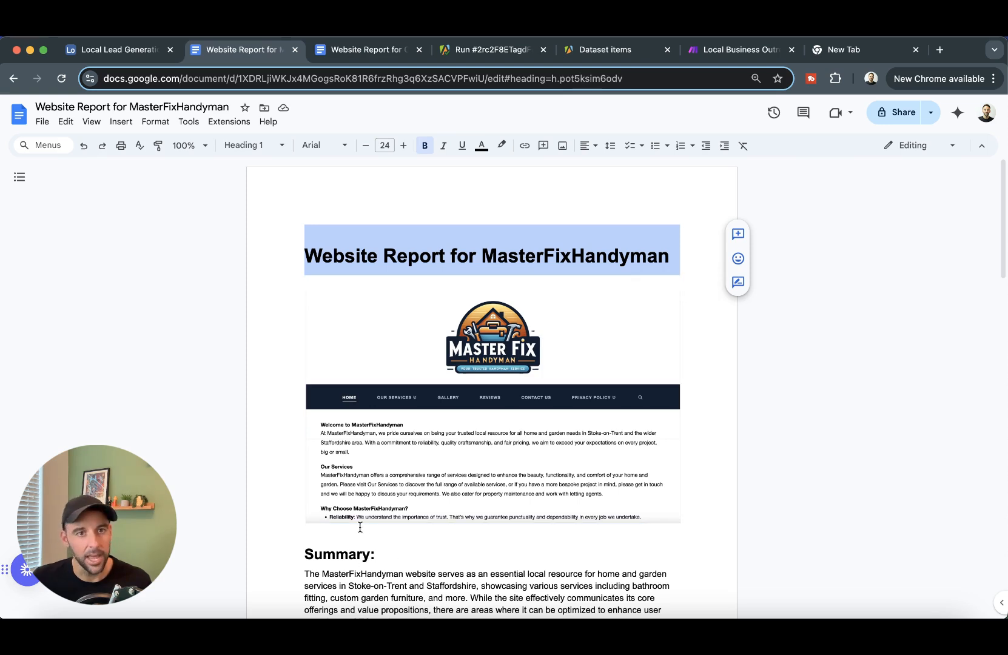
{"action": "scroll", "coordinate": [360, 527], "scroll_direction": "down", "scroll_amount": 4}
{"action": "left_click", "coordinate": [652, 448]}
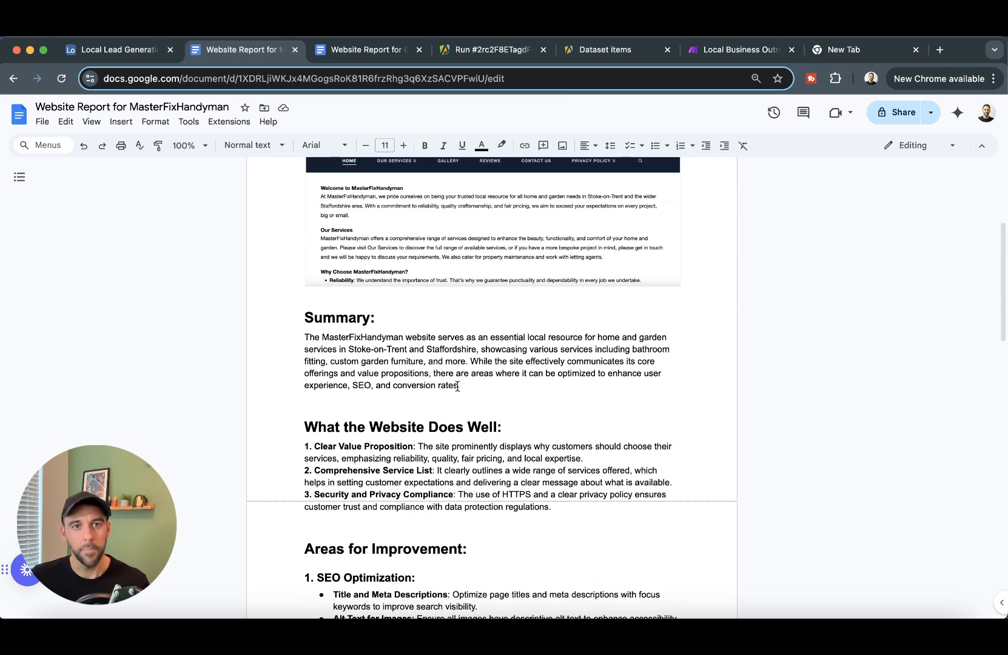
{"action": "scroll", "coordinate": [457, 386], "scroll_direction": "up", "scroll_amount": 3}
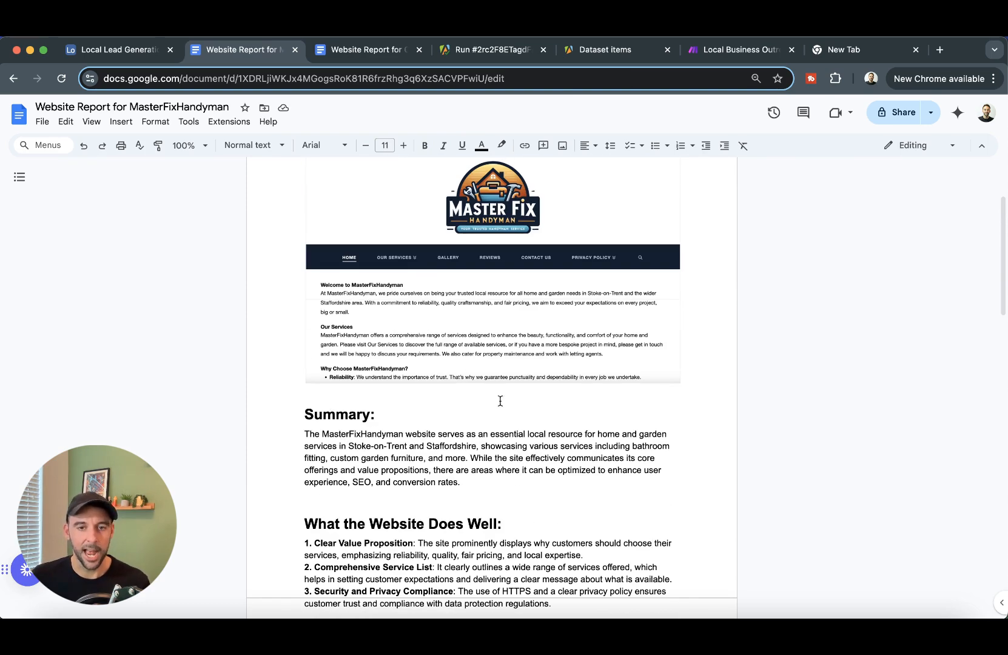
{"action": "scroll", "coordinate": [494, 393], "scroll_direction": "up", "scroll_amount": 4}
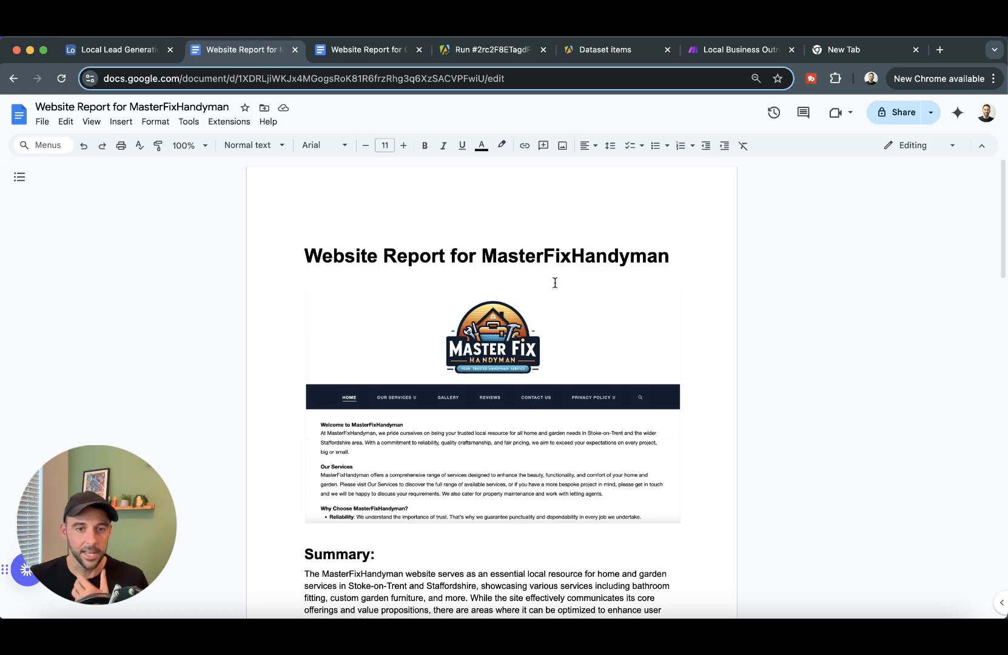
{"action": "scroll", "coordinate": [568, 506], "scroll_direction": "down", "scroll_amount": 20}
{"action": "scroll", "coordinate": [569, 427], "scroll_direction": "up", "scroll_amount": 20}
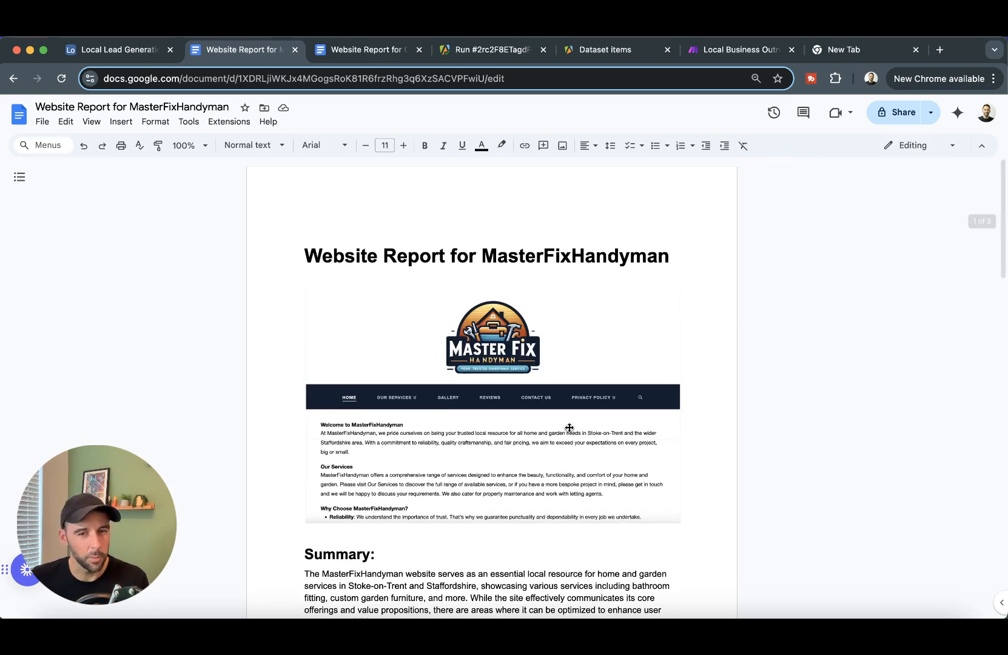
{"action": "scroll", "coordinate": [569, 428], "scroll_direction": "down", "scroll_amount": 20}
{"action": "scroll", "coordinate": [554, 419], "scroll_direction": "up", "scroll_amount": 20}
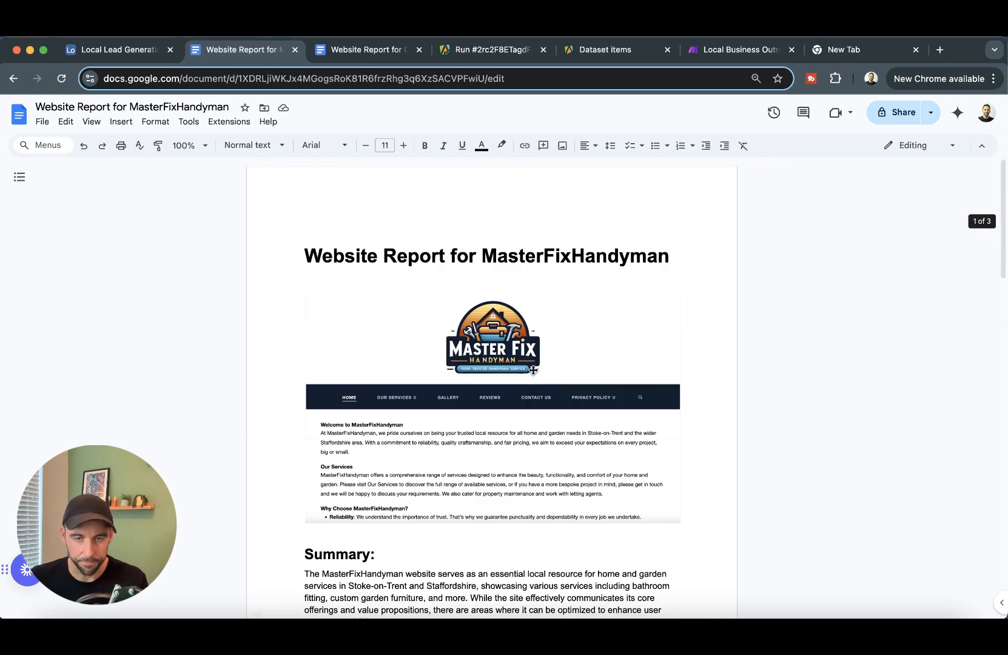
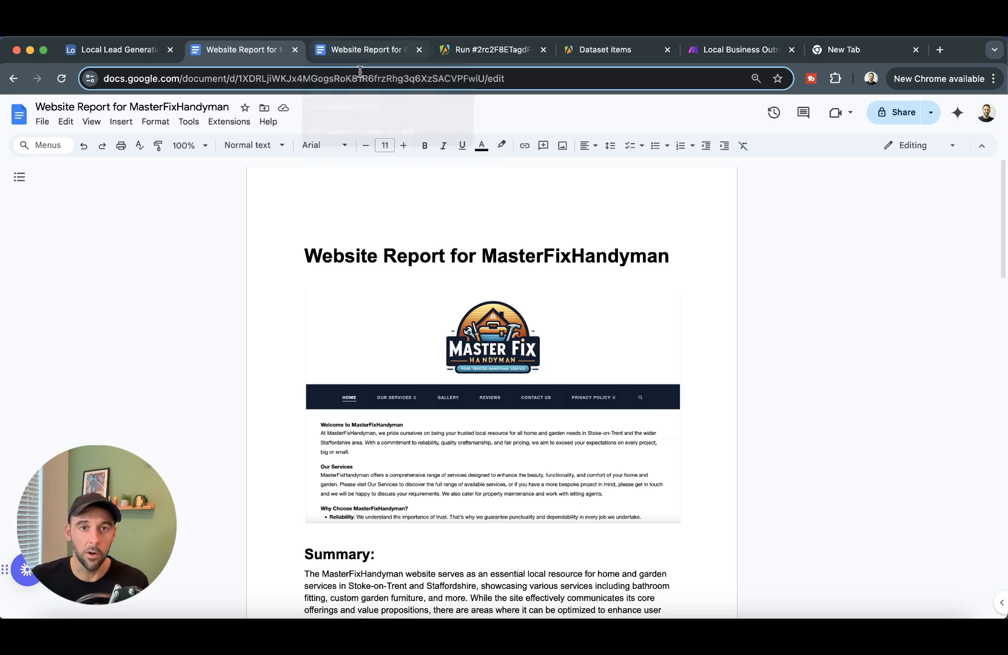
- Review the Construction Skills College report, then drag the tradeteacher.co.uk lead into Report Approved in Airtable
{"action": "left_click", "coordinate": [741, 49]}
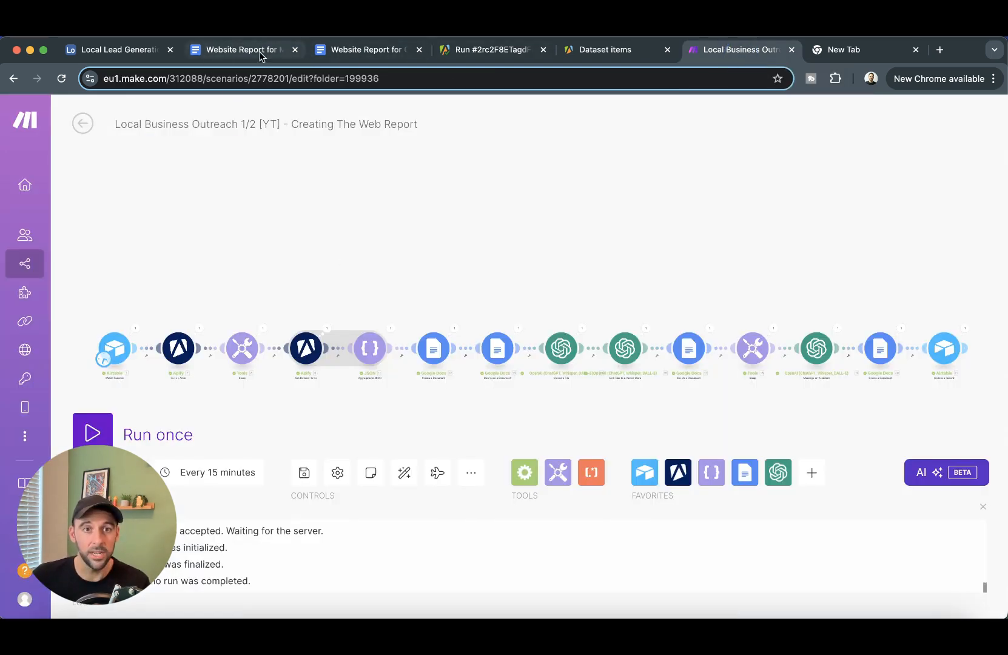
{"action": "left_click", "coordinate": [381, 56]}
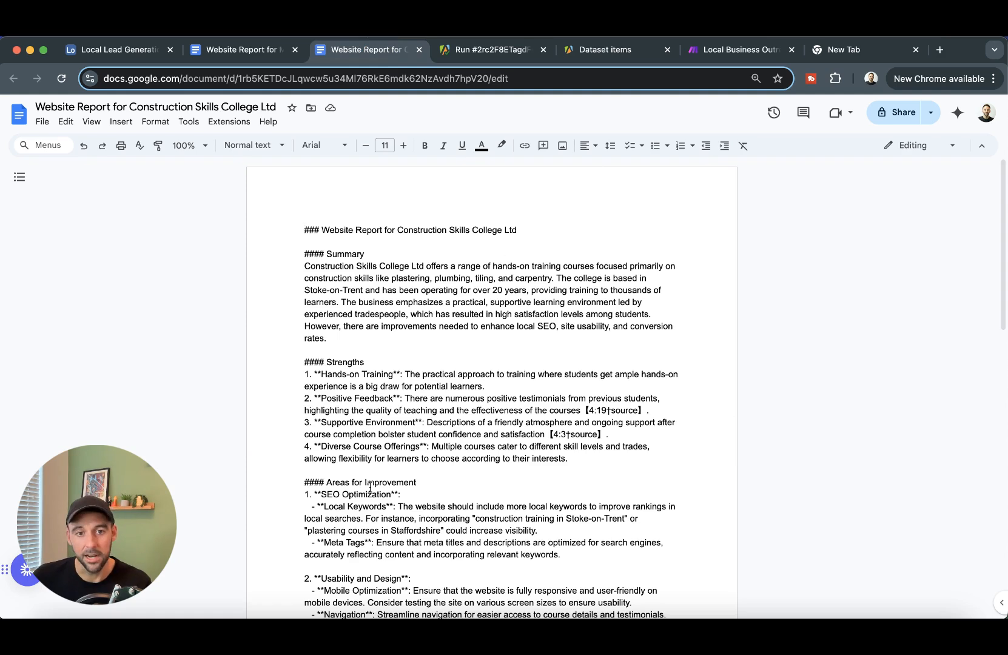
{"action": "left_click", "coordinate": [117, 51]}
{"action": "left_click", "coordinate": [872, 282]}
{"action": "left_click", "coordinate": [938, 310]}
{"action": "left_click_drag", "start_coordinate": [640, 267], "coordinate": [845, 249]}
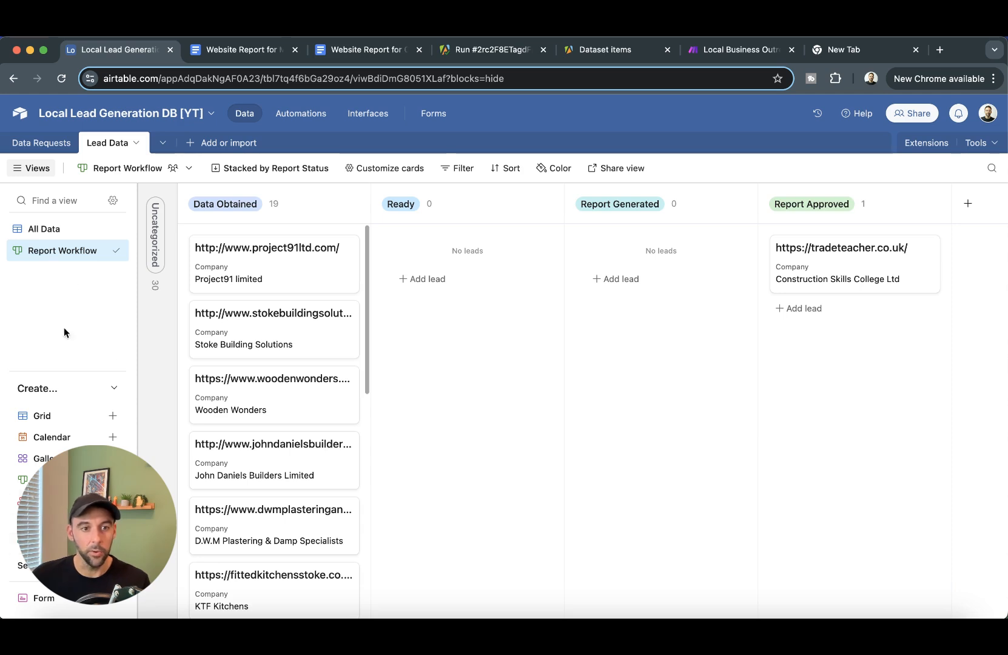
- Create an Outreach CRM kanban view stacked by Outreach Status and collapse the Uncategorized stack
{"action": "left_click", "coordinate": [73, 480]}
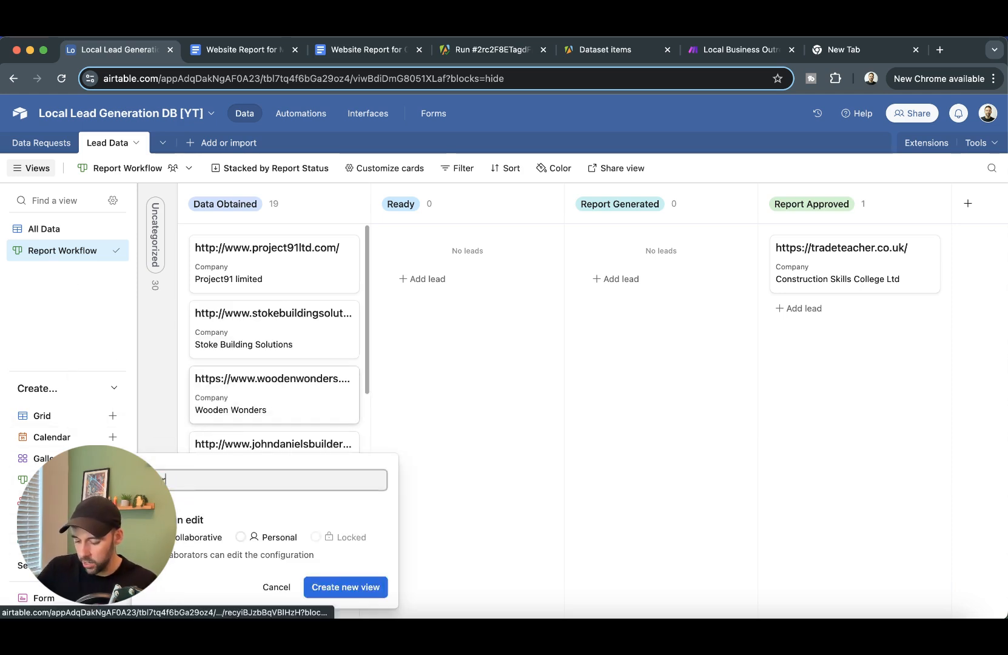
{"action": "type", "text": "r"}
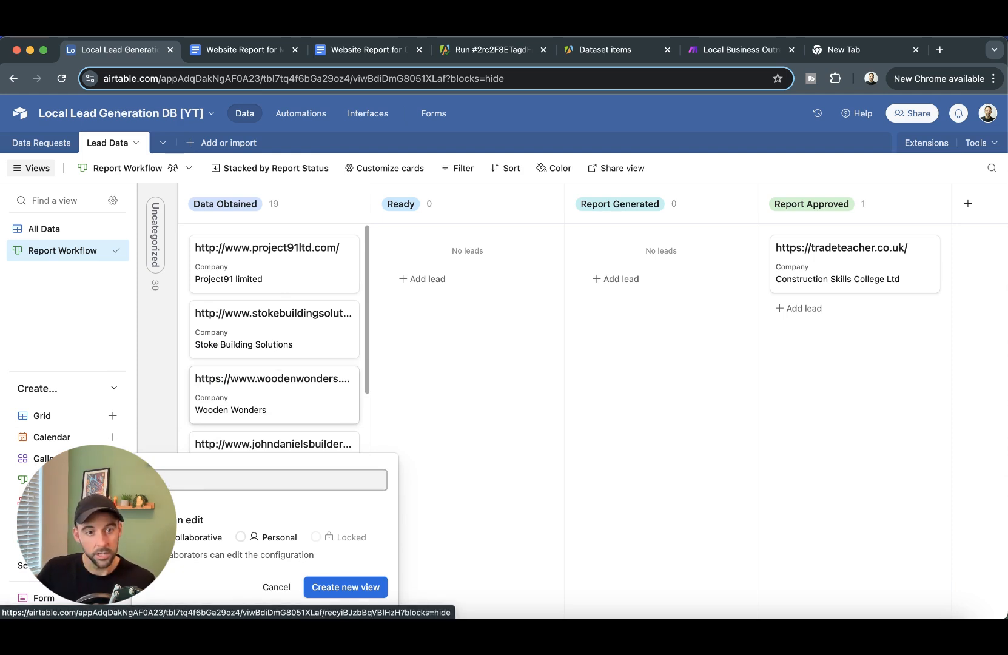
{"action": "type", "text": "treach CRM"}
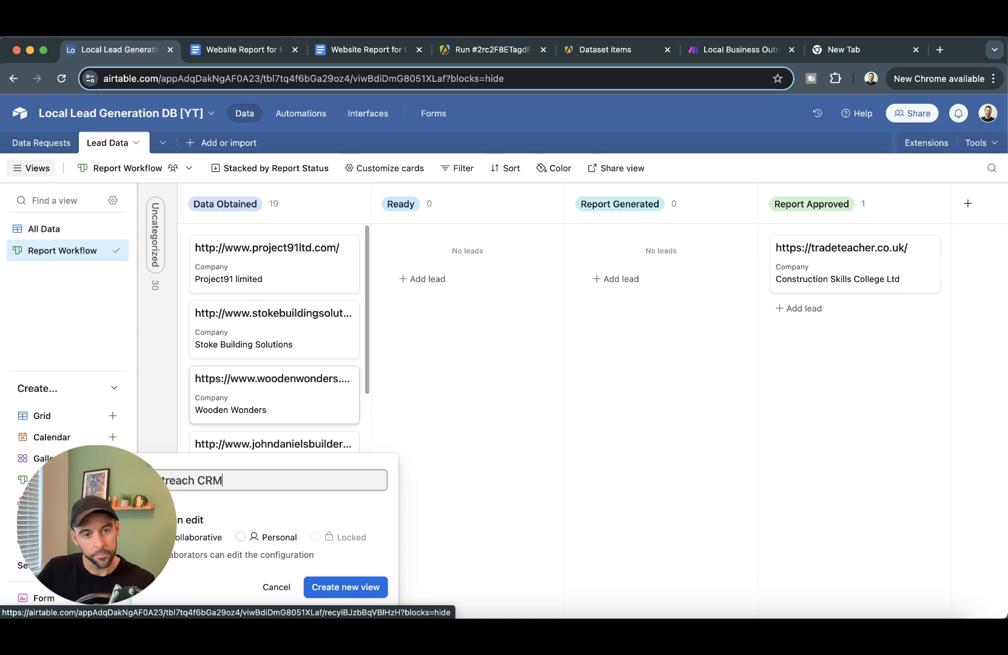
{"action": "key", "text": "Return"}
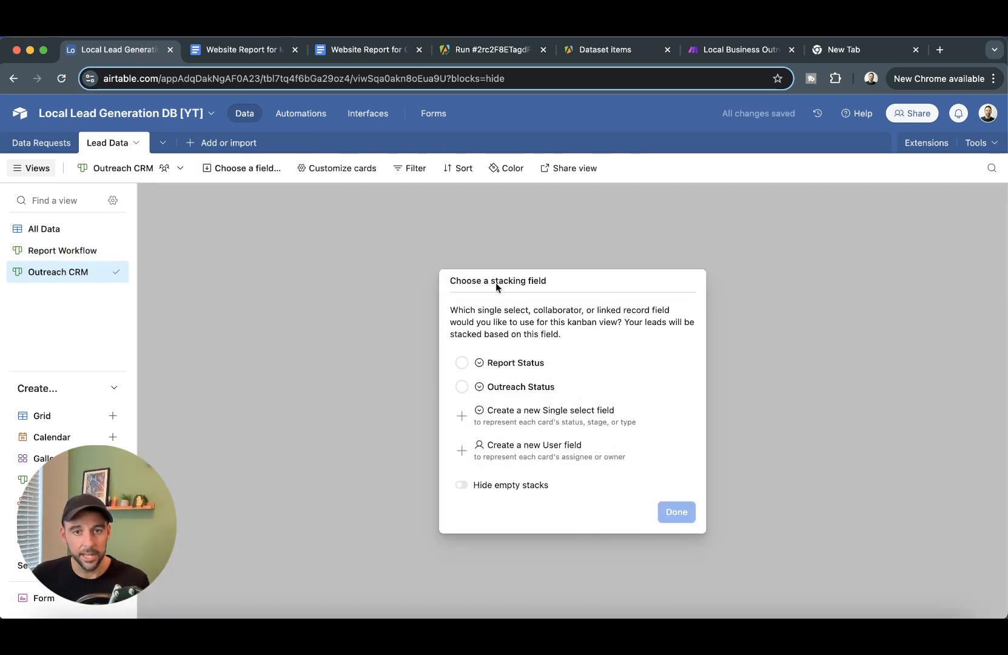
{"action": "left_click", "coordinate": [517, 393]}
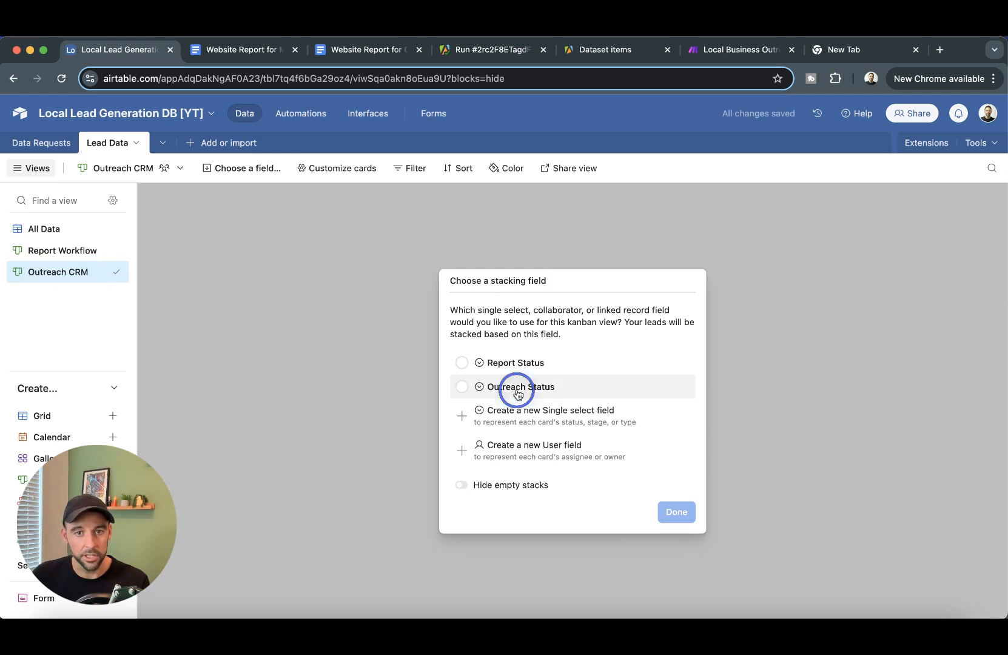
{"action": "left_click", "coordinate": [677, 513]}
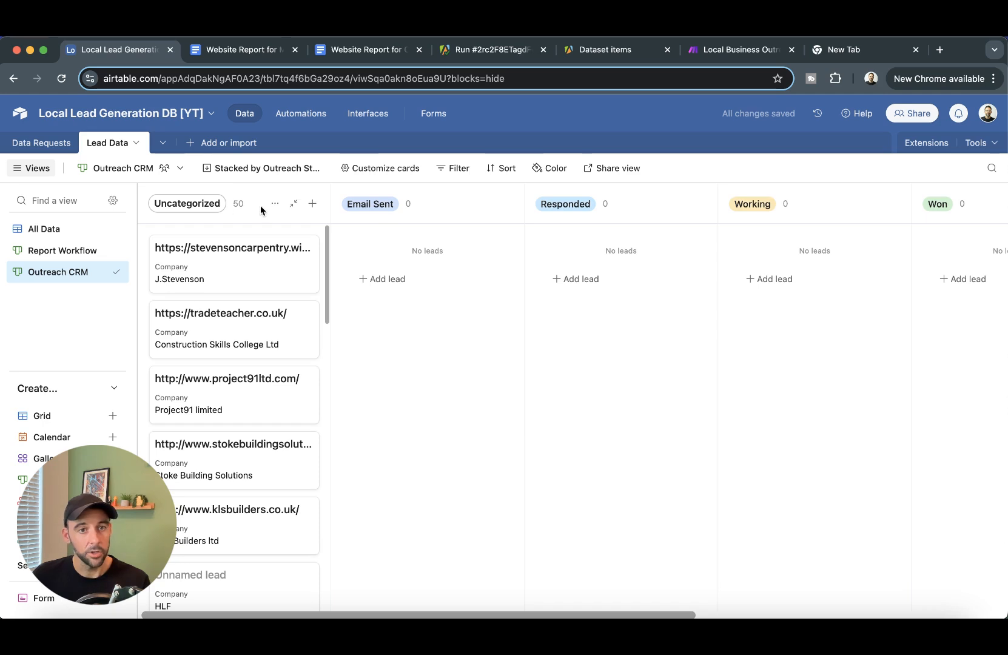
{"action": "left_click", "coordinate": [293, 203]}
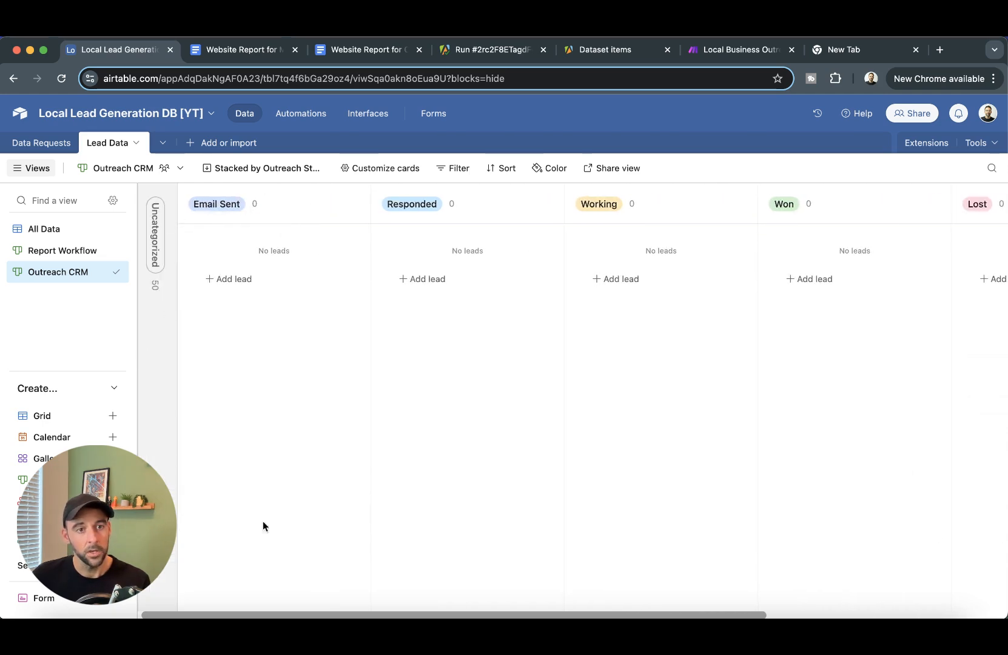
- Switch between the Report Workflow and Outreach CRM views, ending on Report Workflow
{"action": "left_click", "coordinate": [43, 250]}
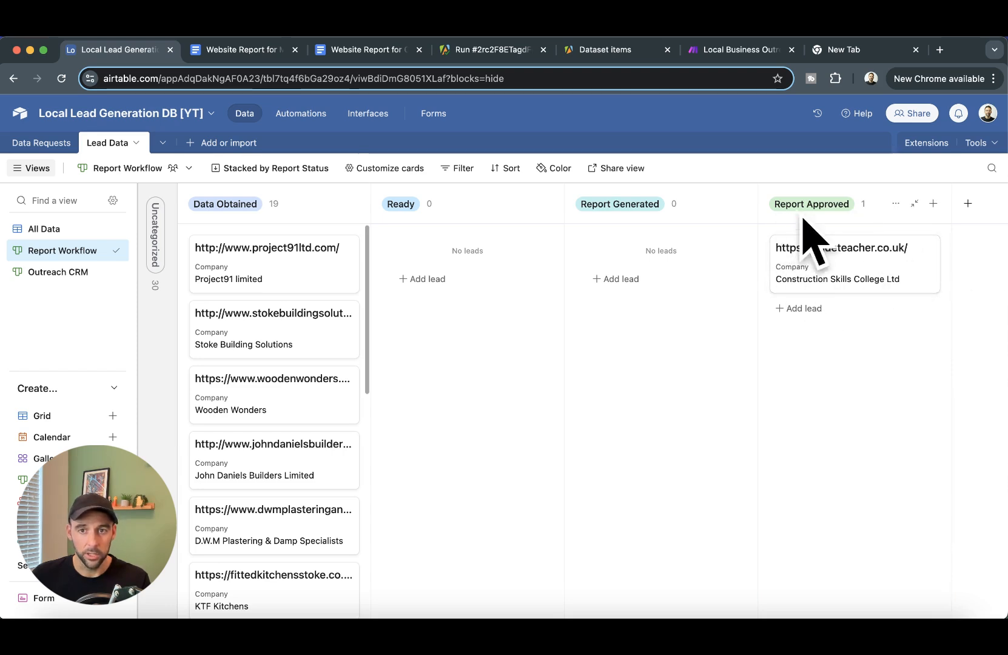
{"action": "left_click", "coordinate": [47, 272]}
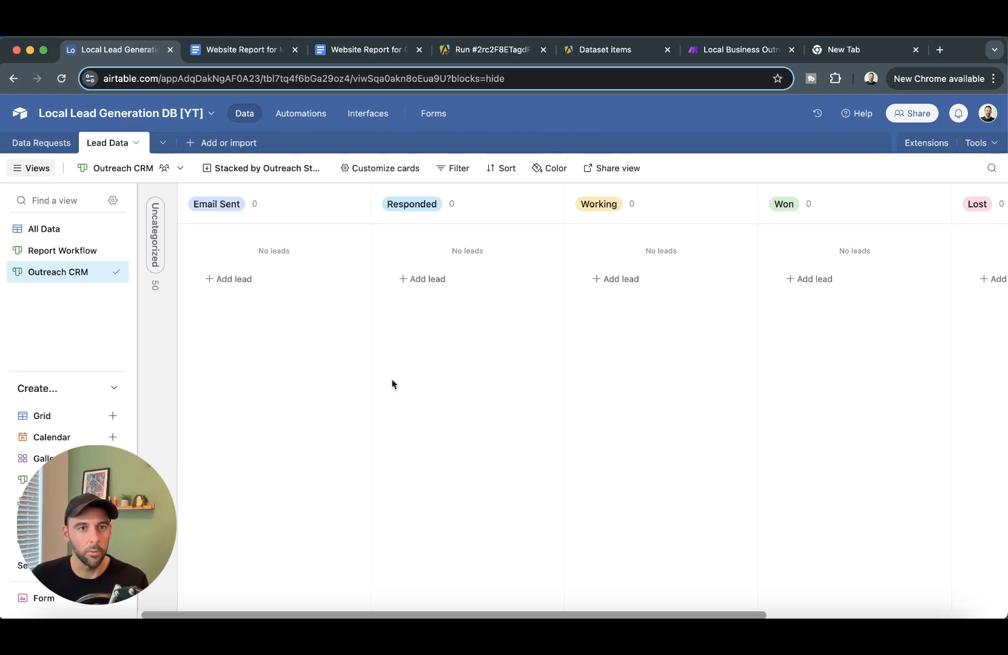
{"action": "left_click", "coordinate": [49, 250]}
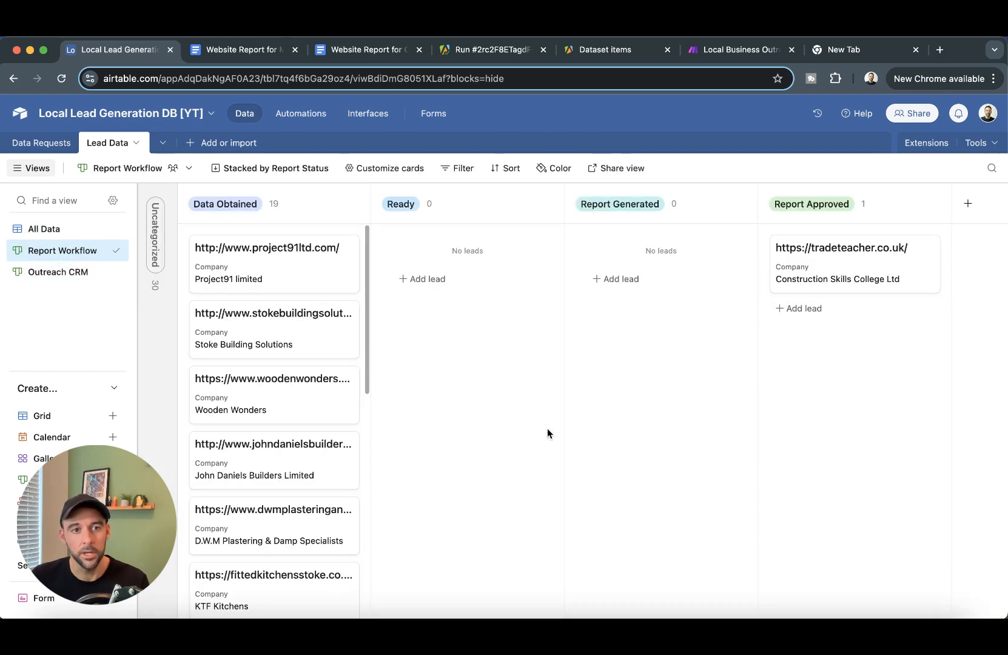
- Save the Creating The Web Report scenario and select its title to copy it
{"action": "left_click", "coordinate": [737, 50]}
{"action": "left_click_drag", "start_coordinate": [573, 262], "coordinate": [627, 234]}
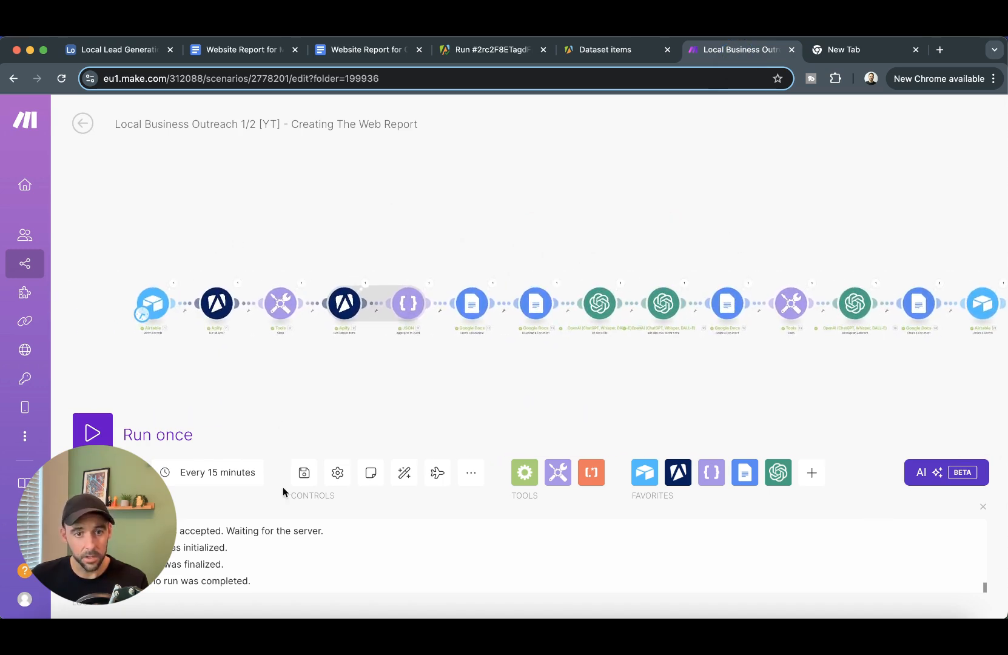
{"action": "left_click", "coordinate": [304, 473]}
{"action": "double_click", "coordinate": [166, 123]}
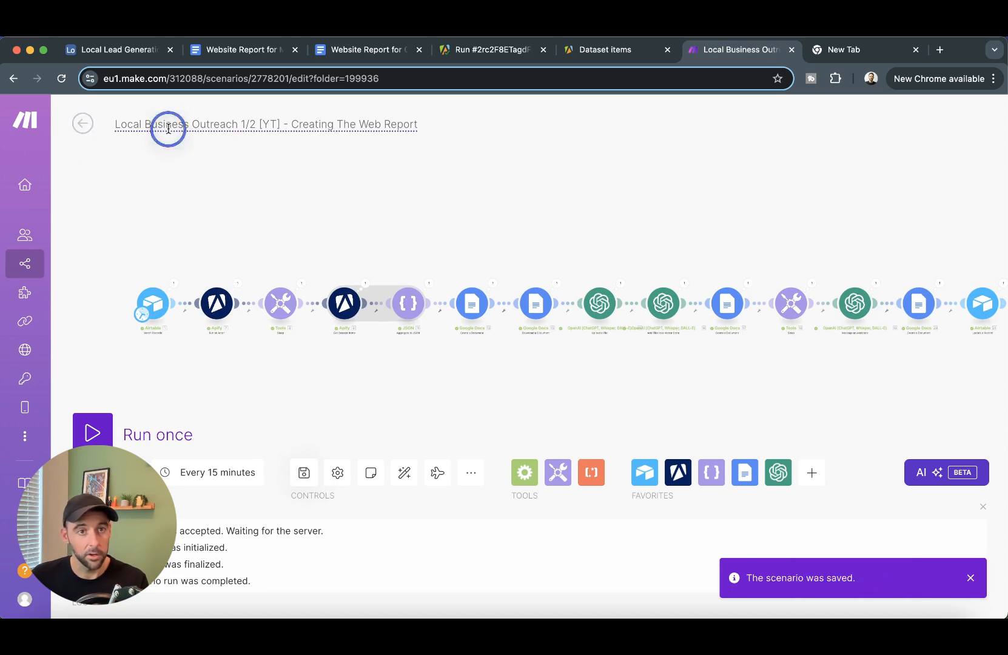
{"action": "triple_click", "coordinate": [278, 126]}
{"action": "key", "text": "super+c"}
- Go back to the scenario list and open the [YT] Local Business Lead Gen folder
{"action": "left_click", "coordinate": [82, 123]}
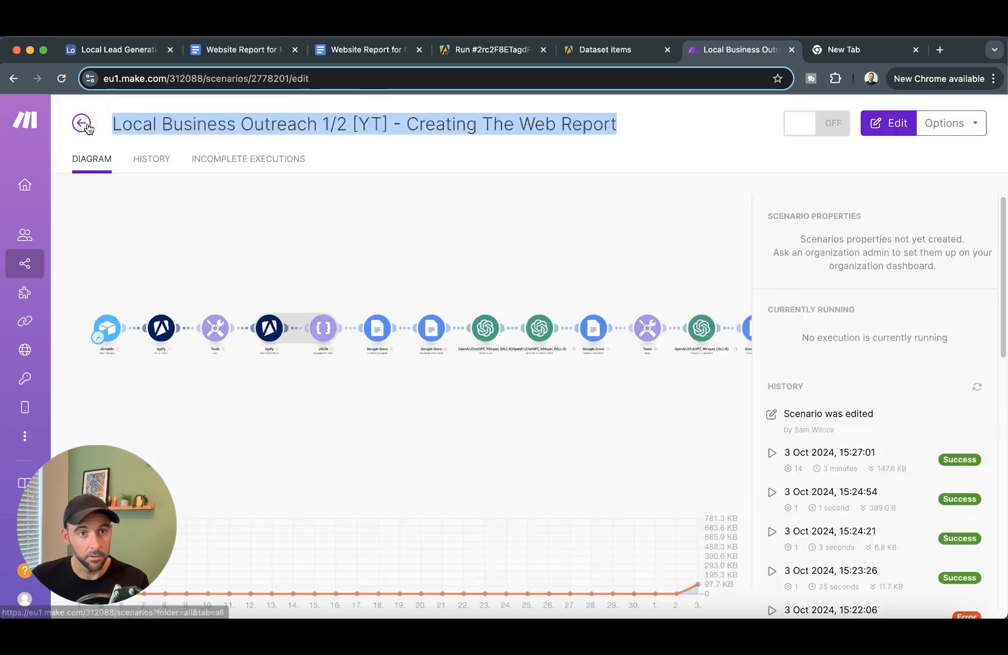
{"action": "left_click", "coordinate": [81, 123]}
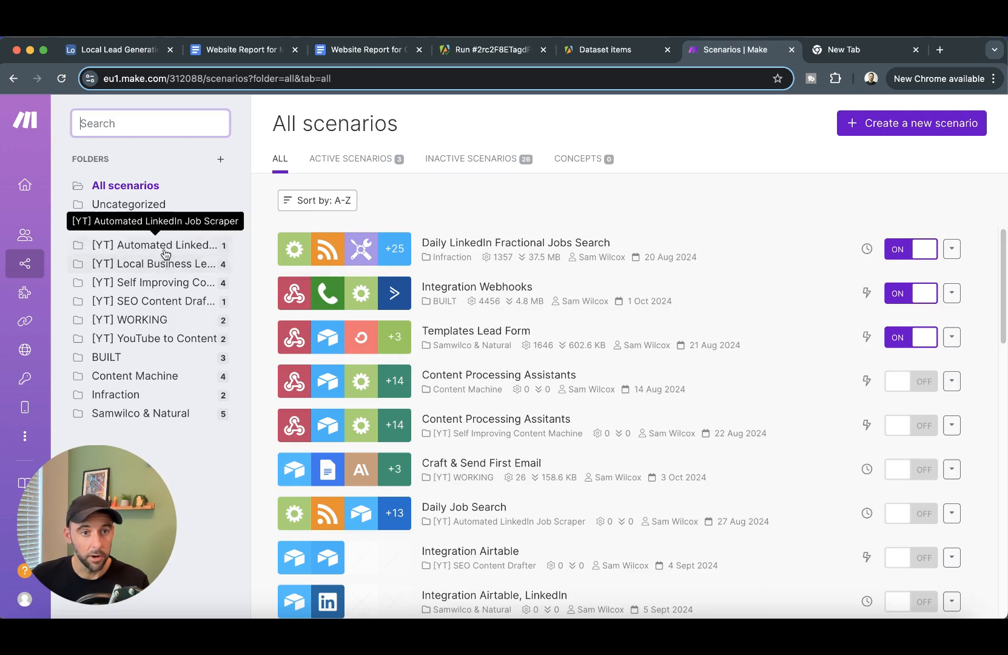
{"action": "left_click", "coordinate": [164, 273]}
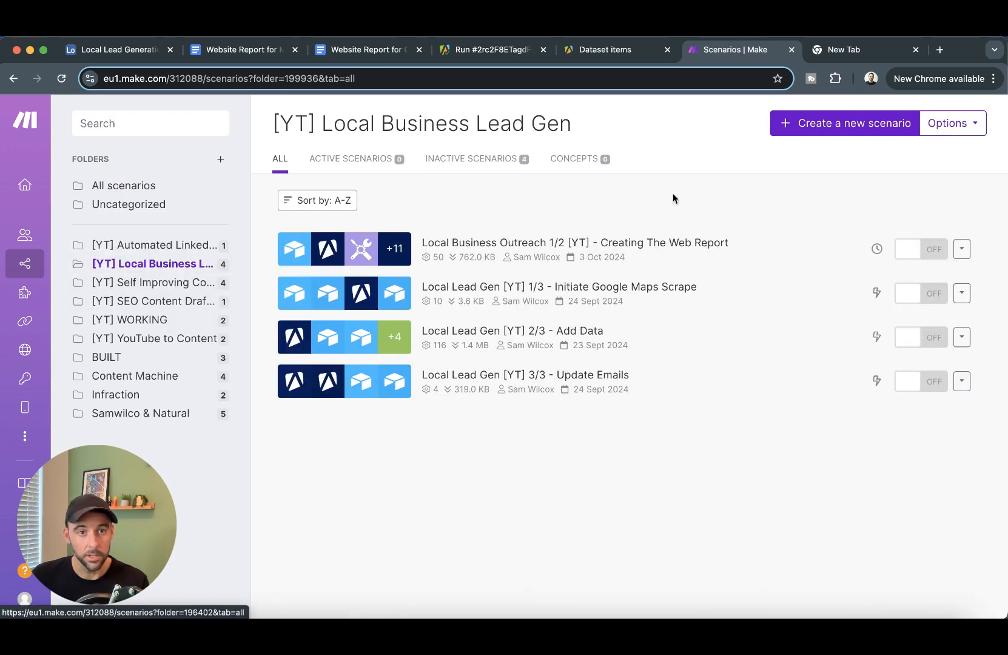
- Create a new scenario and paste the copied scenario title as its name
{"action": "left_click", "coordinate": [844, 127]}
{"action": "double_click", "coordinate": [144, 125]}
{"action": "key", "text": "super+a"}
{"action": "key", "text": "super+v"}
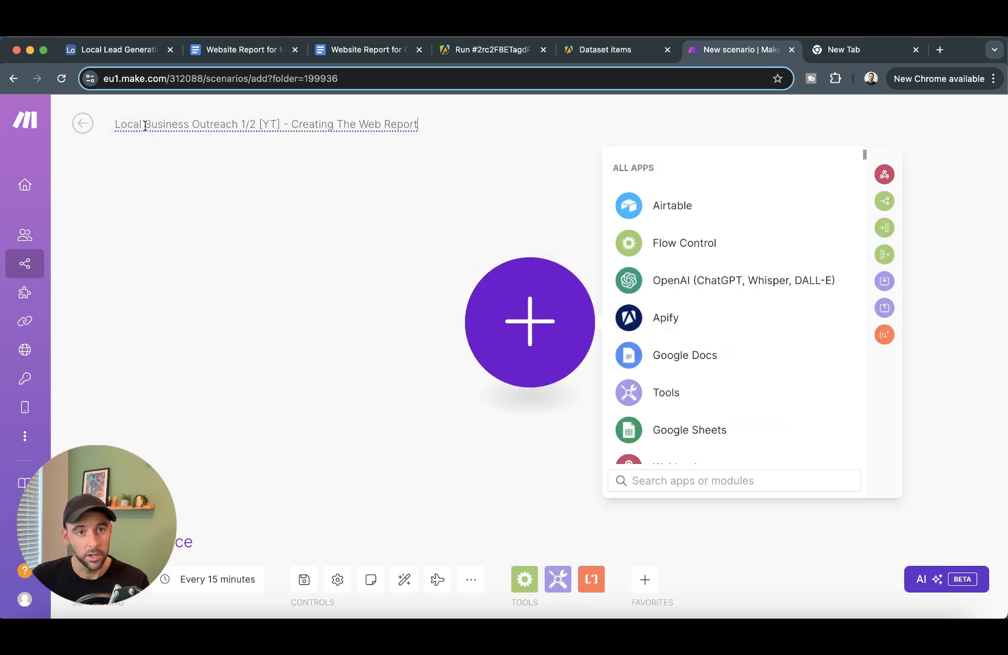
{"action": "key", "text": "Return"}
- Change the title to 'Local Business Outreach 2/2 [YT] - Send The Report'
{"action": "left_click", "coordinate": [246, 123]}
{"action": "key", "text": "BackSpace"}
{"action": "type", "text": "2"}
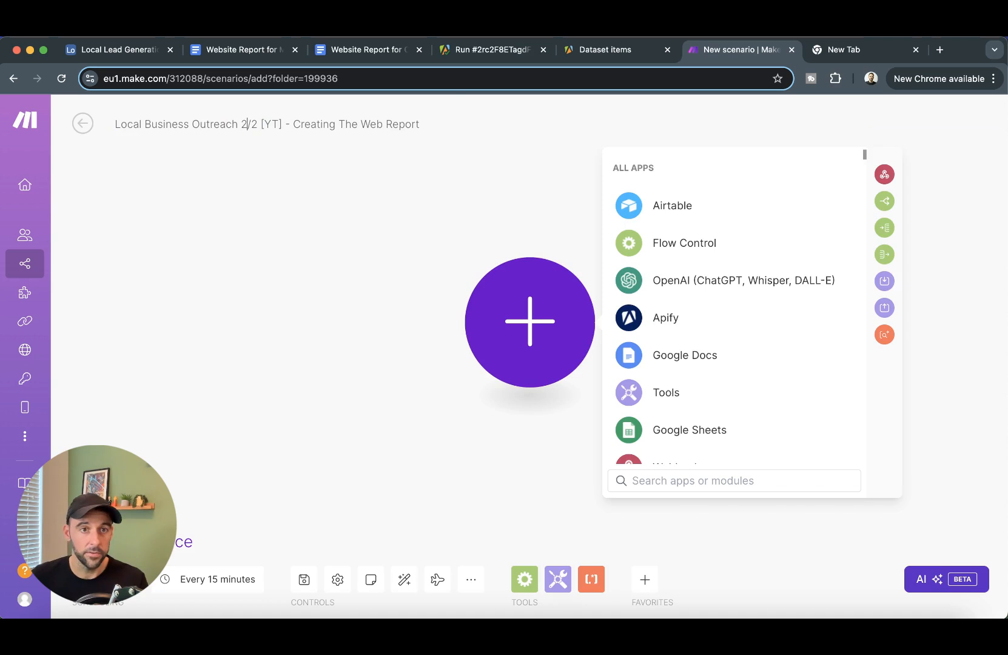
{"action": "left_click_drag", "start_coordinate": [294, 124], "coordinate": [445, 128]}
{"action": "type", "text": "Send"}
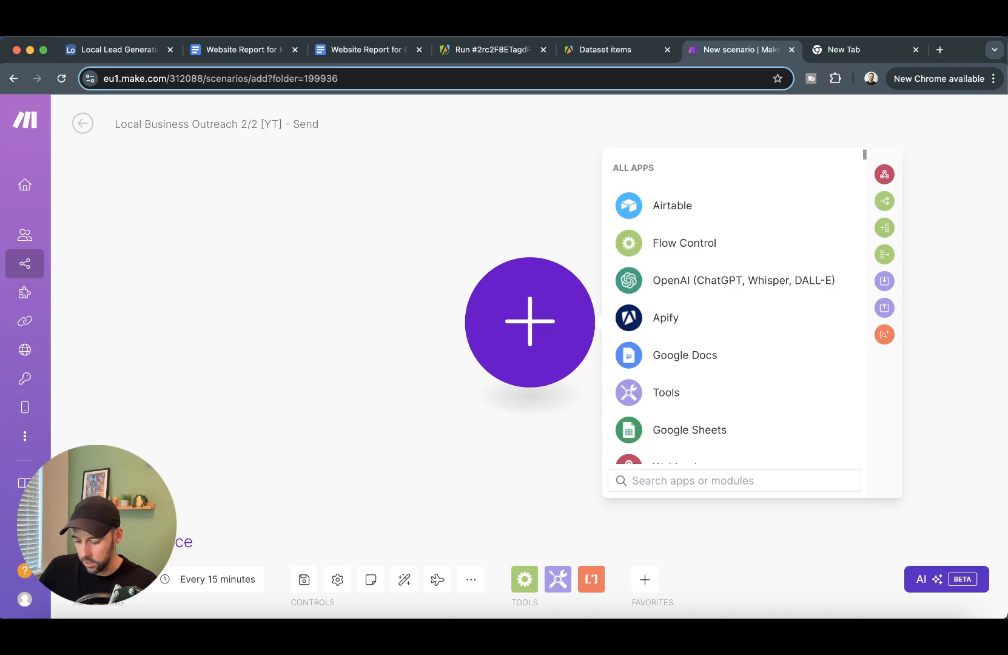
{"action": "type", "text": " The REpor"}
{"action": "type", "text": "port"}
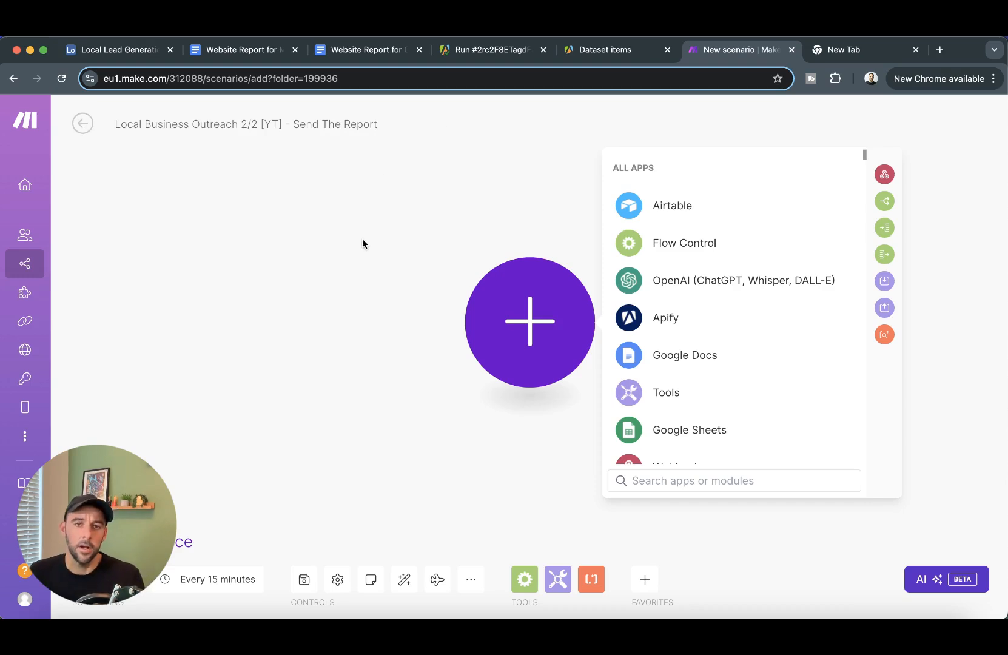
{"action": "left_click_drag", "start_coordinate": [405, 238], "coordinate": [225, 259]}
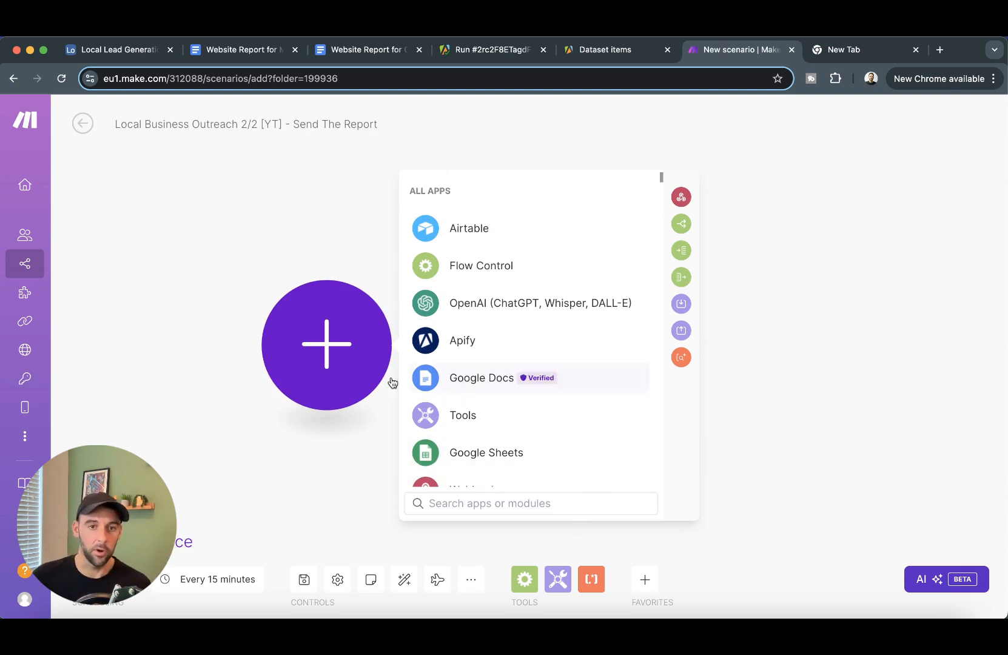
{"action": "left_click_drag", "start_coordinate": [819, 296], "coordinate": [818, 290]}
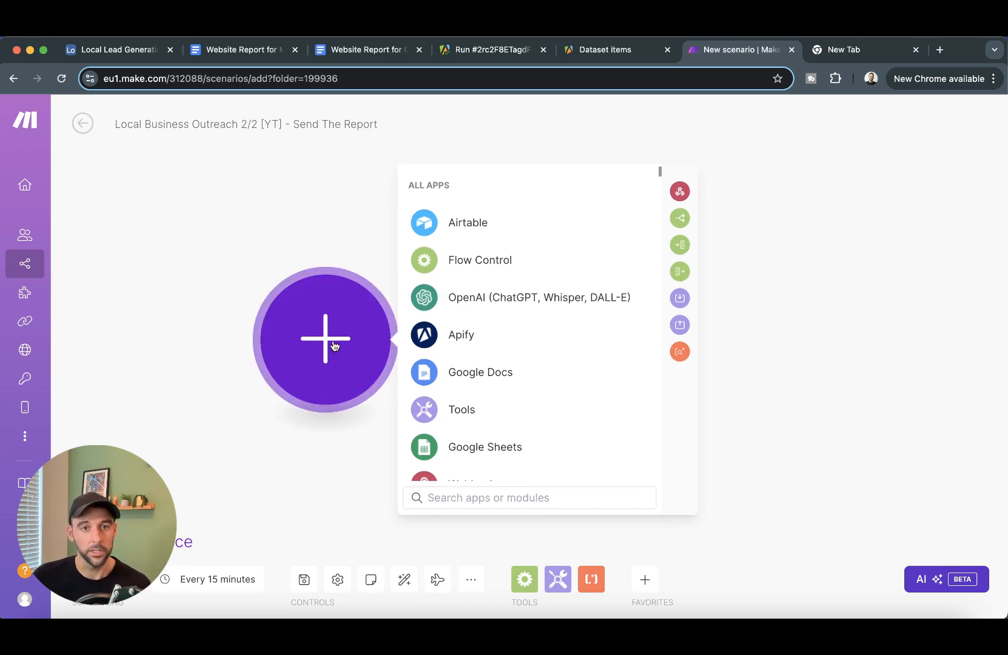
- Add an Airtable Watch Records trigger on the Local Lead Generation DB [YT] base's Lead Data table
{"action": "left_click", "coordinate": [431, 226]}
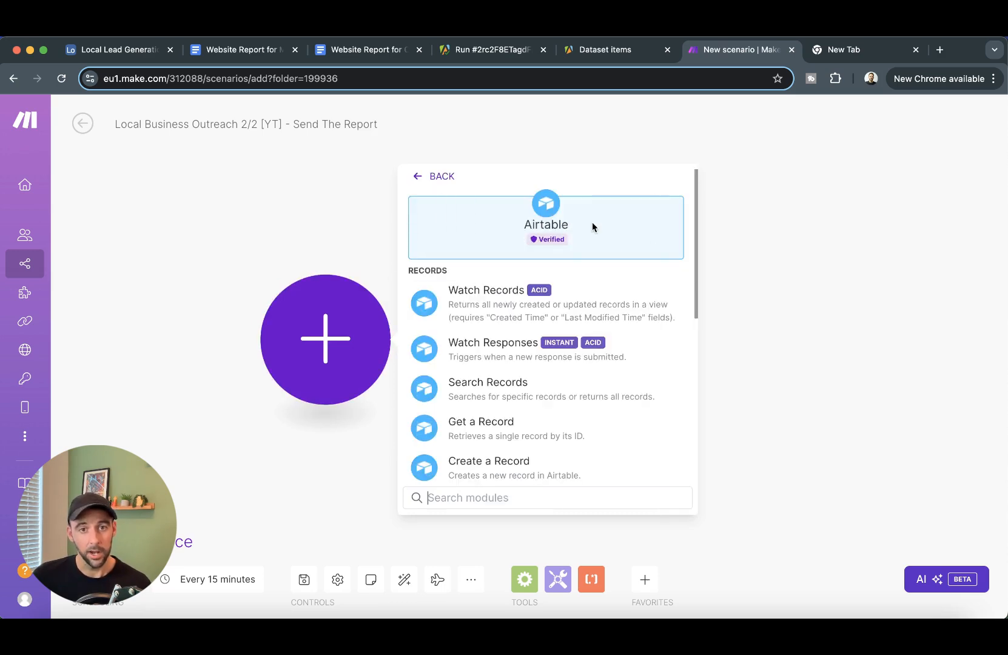
{"action": "left_click", "coordinate": [522, 307]}
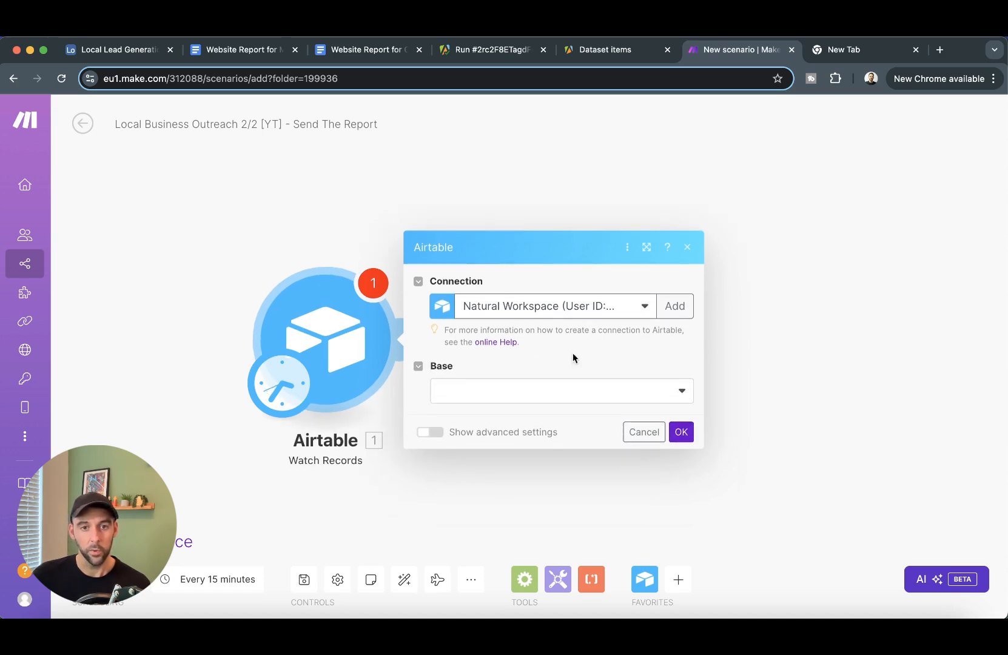
{"action": "left_click", "coordinate": [531, 391]}
{"action": "scroll", "coordinate": [531, 436], "scroll_direction": "down", "scroll_amount": 5}
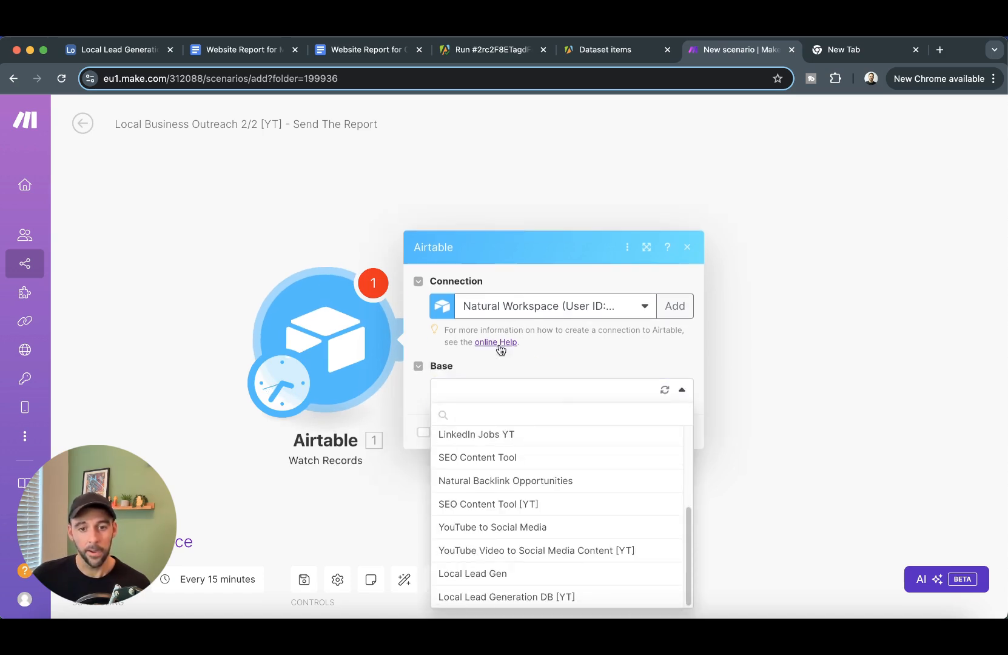
{"action": "left_click", "coordinate": [536, 596]}
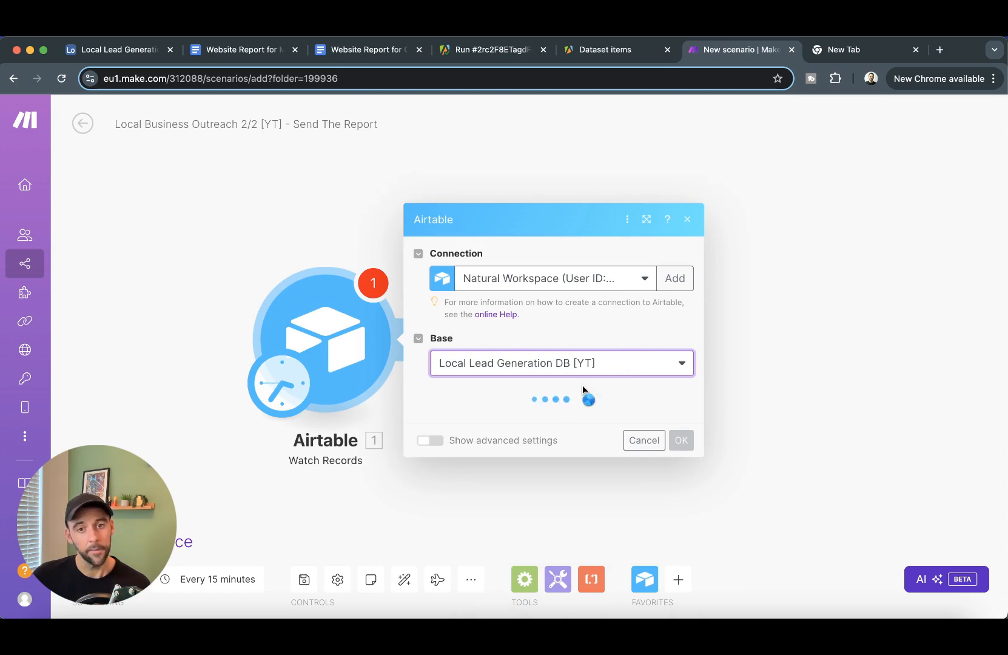
{"action": "left_click", "coordinate": [623, 418]}
{"action": "left_click", "coordinate": [472, 464]}
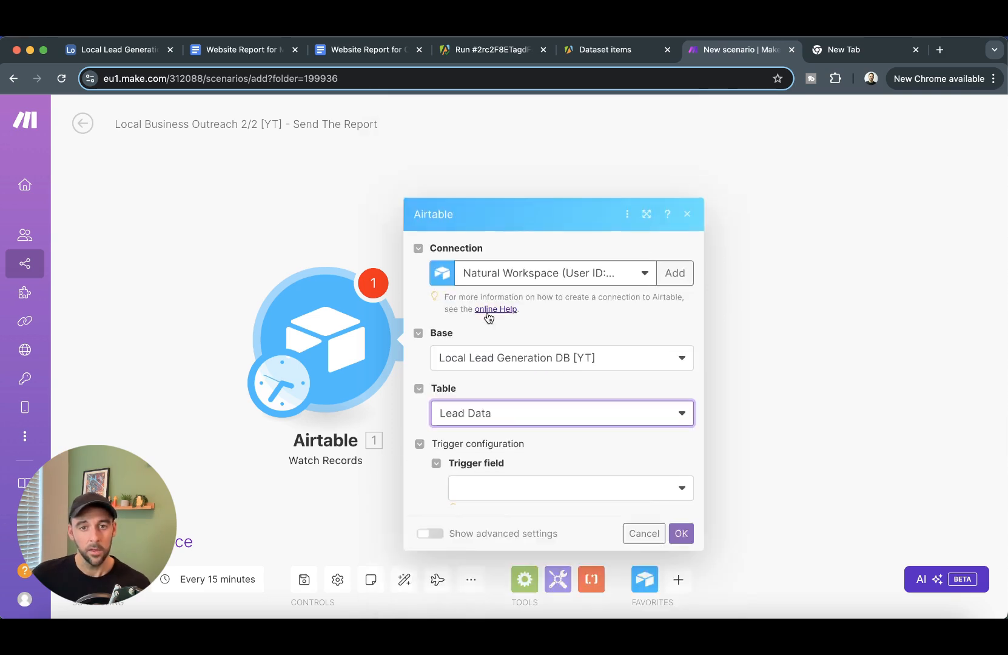
- Set the trigger field to Last Modified, label field to Company, and limit to 100
{"action": "left_click", "coordinate": [529, 393]}
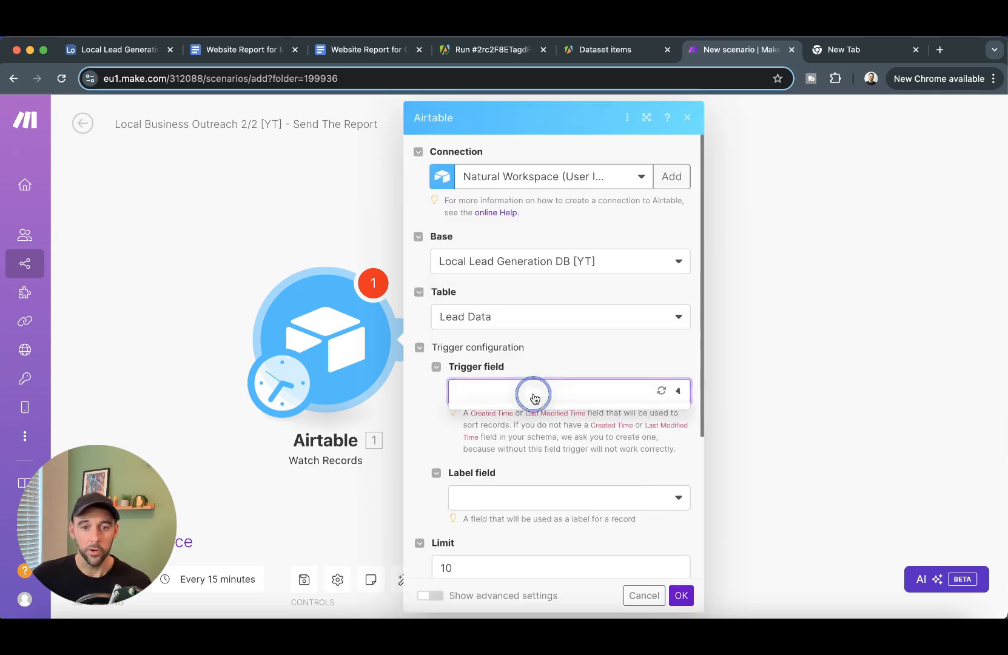
{"action": "left_click", "coordinate": [533, 418]}
{"action": "scroll", "coordinate": [574, 450], "scroll_direction": "down", "scroll_amount": 5}
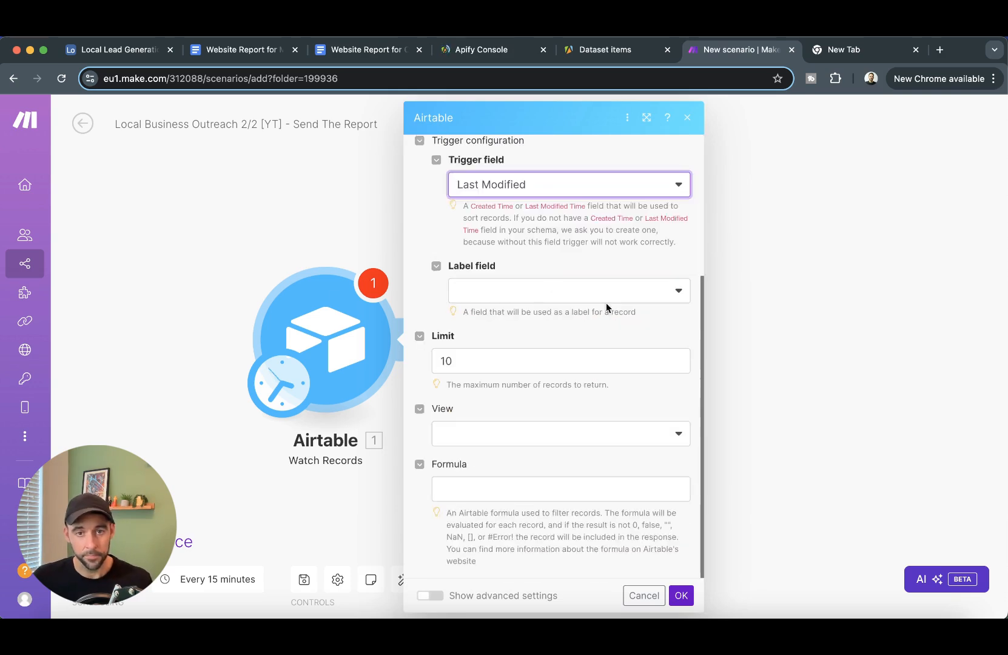
{"action": "left_click", "coordinate": [592, 290]}
{"action": "left_click", "coordinate": [525, 363]}
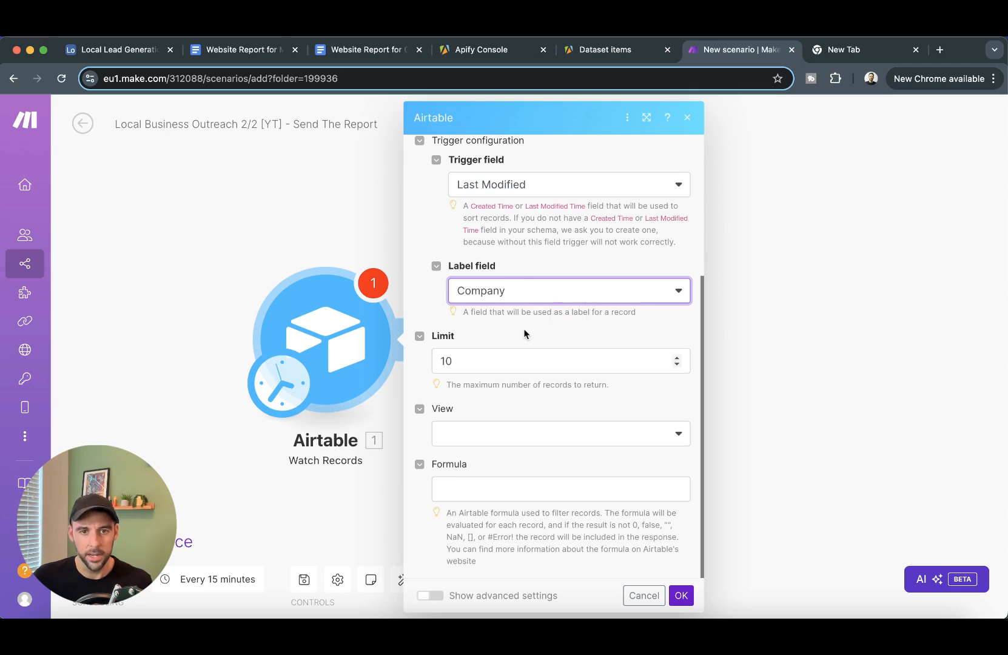
{"action": "left_click", "coordinate": [525, 361]}
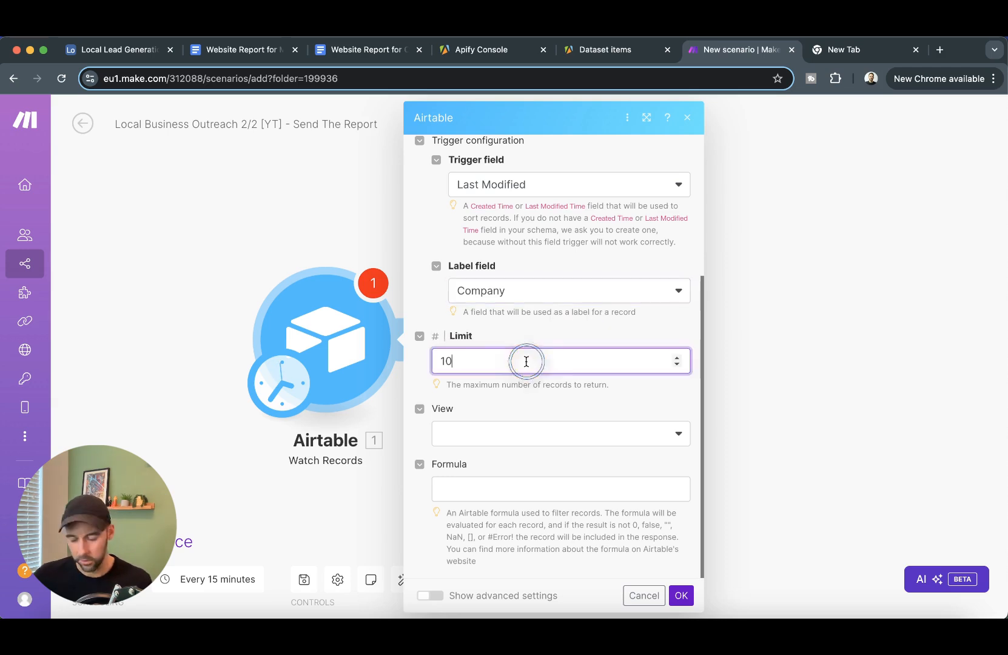
- Filter with {Report Status}="Report Approved" and start from the Construction Skills College Ltd record
{"action": "left_click", "coordinate": [507, 489]}
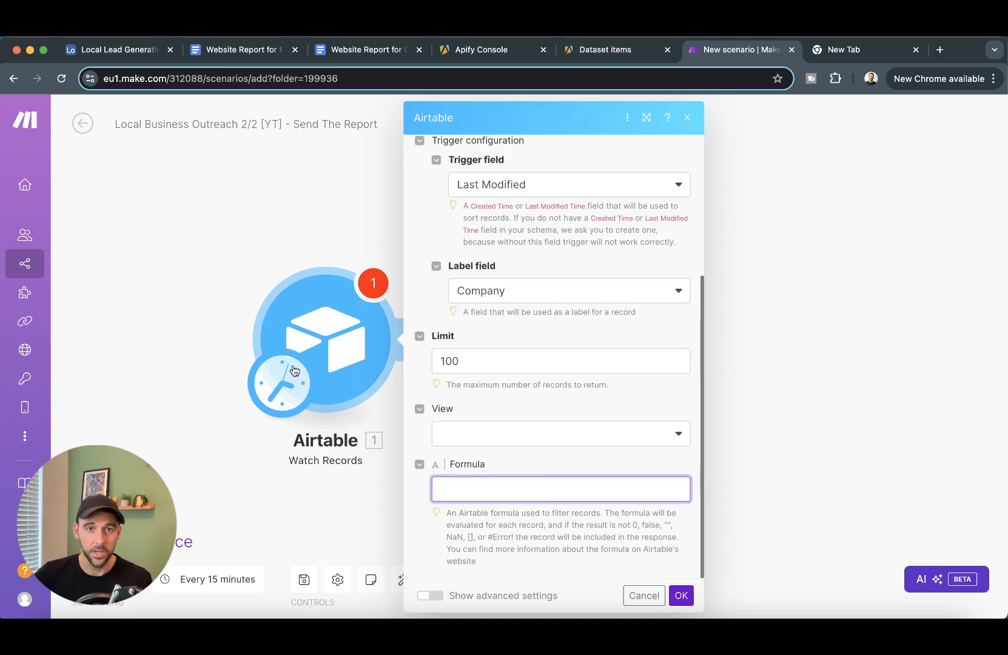
{"action": "left_click", "coordinate": [121, 50]}
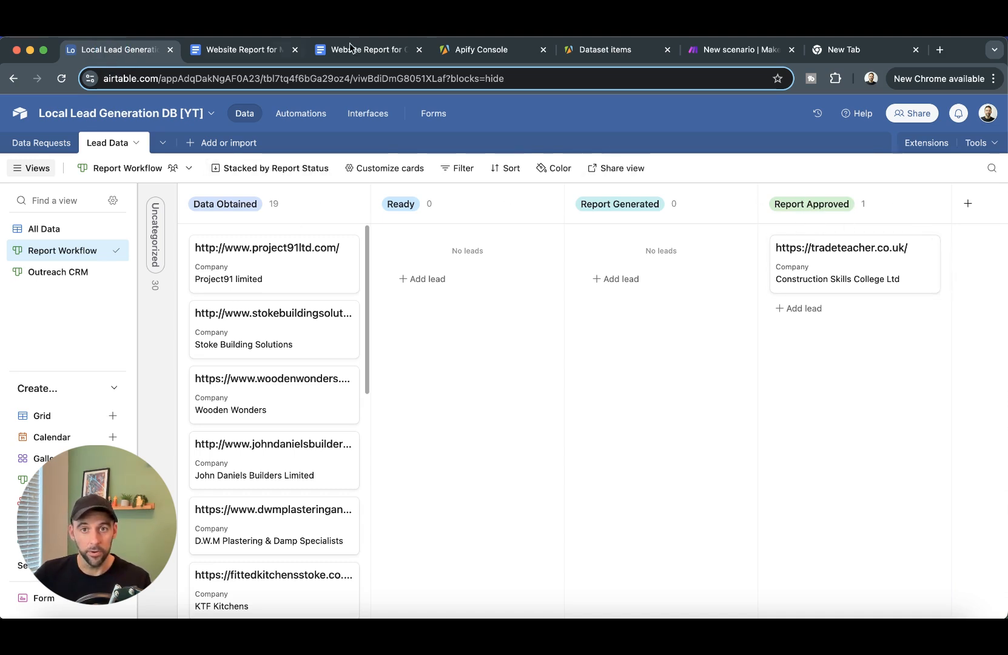
{"action": "left_click", "coordinate": [749, 51]}
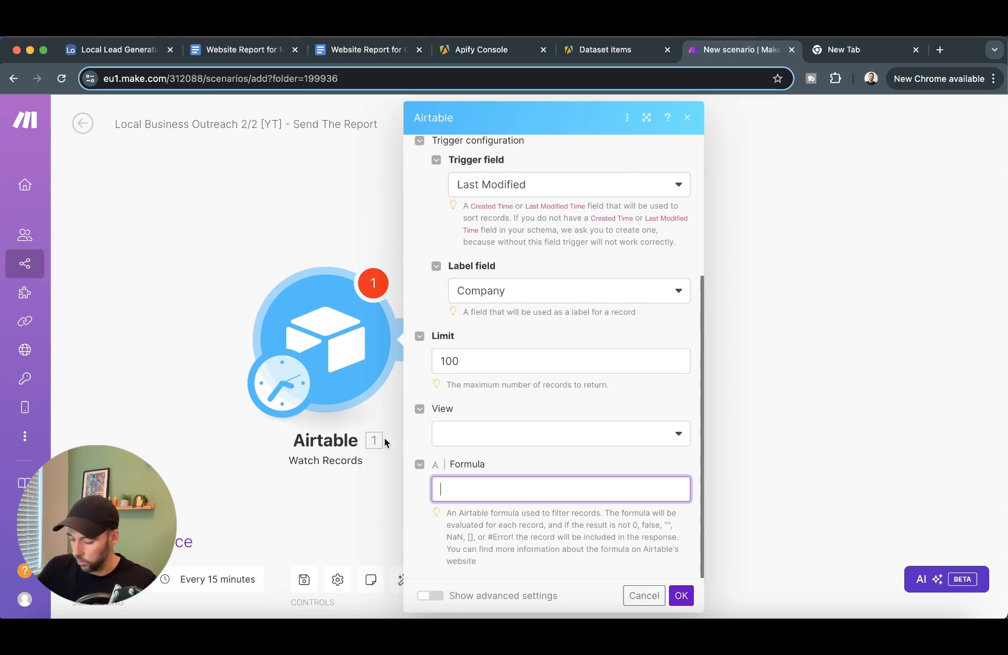
{"action": "type", "text": "{Report Status"}
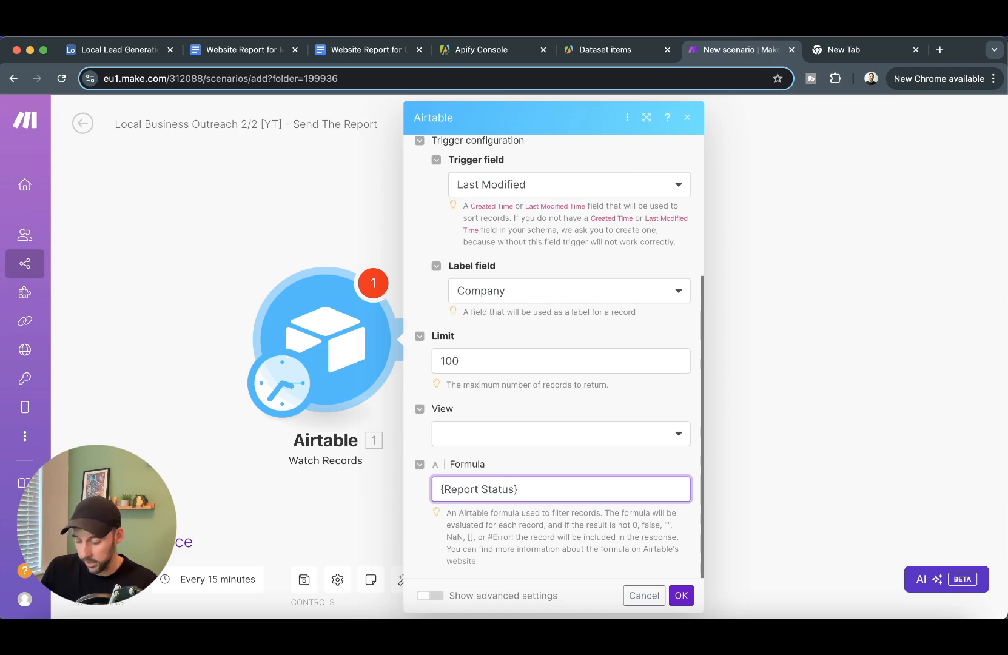
{"action": "type", "text": "}=\"Report"}
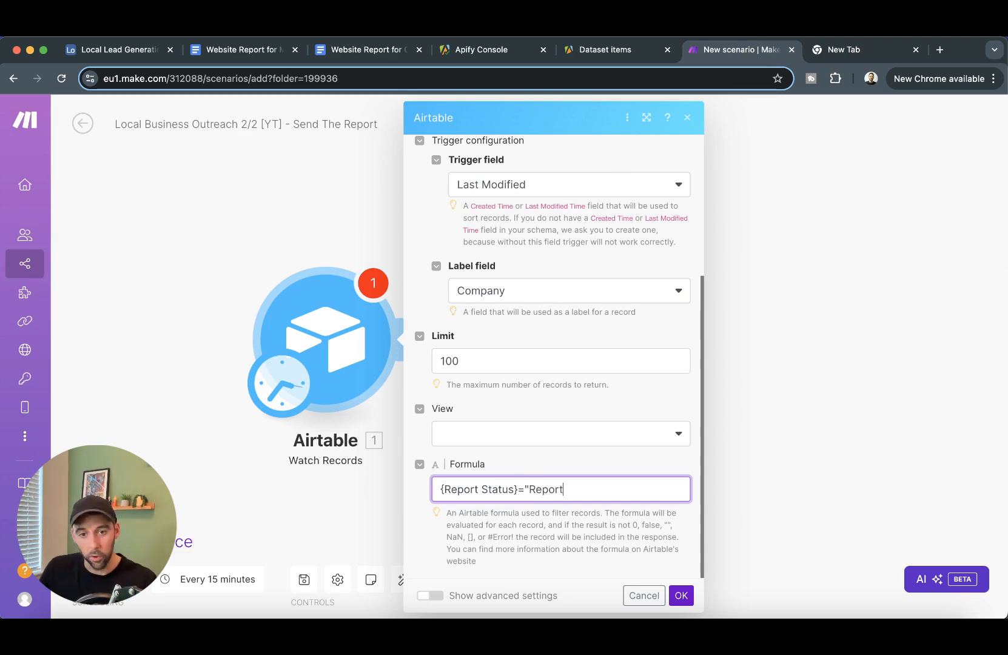
{"action": "type", "text": " Approved\""}
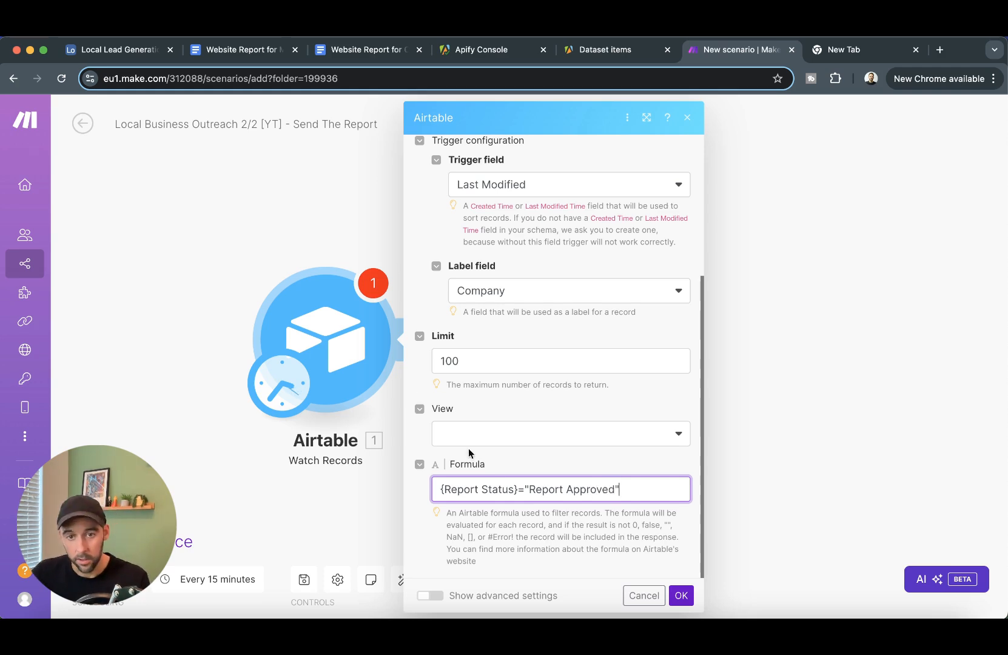
{"action": "left_click", "coordinate": [682, 596]}
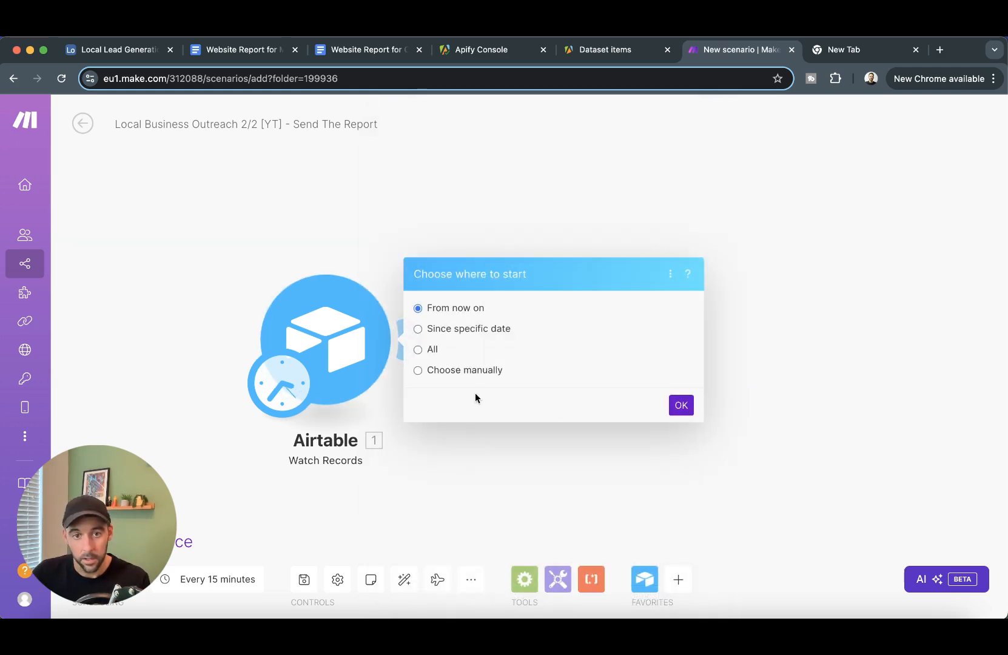
{"action": "left_click", "coordinate": [459, 372]}
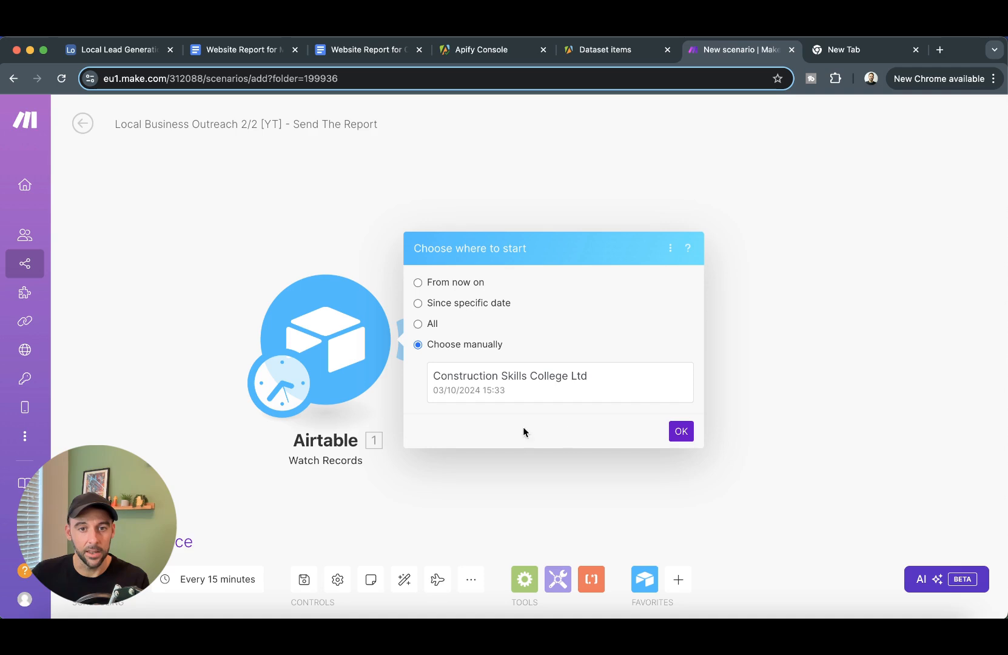
{"action": "left_click", "coordinate": [585, 394]}
{"action": "left_click", "coordinate": [680, 432]}
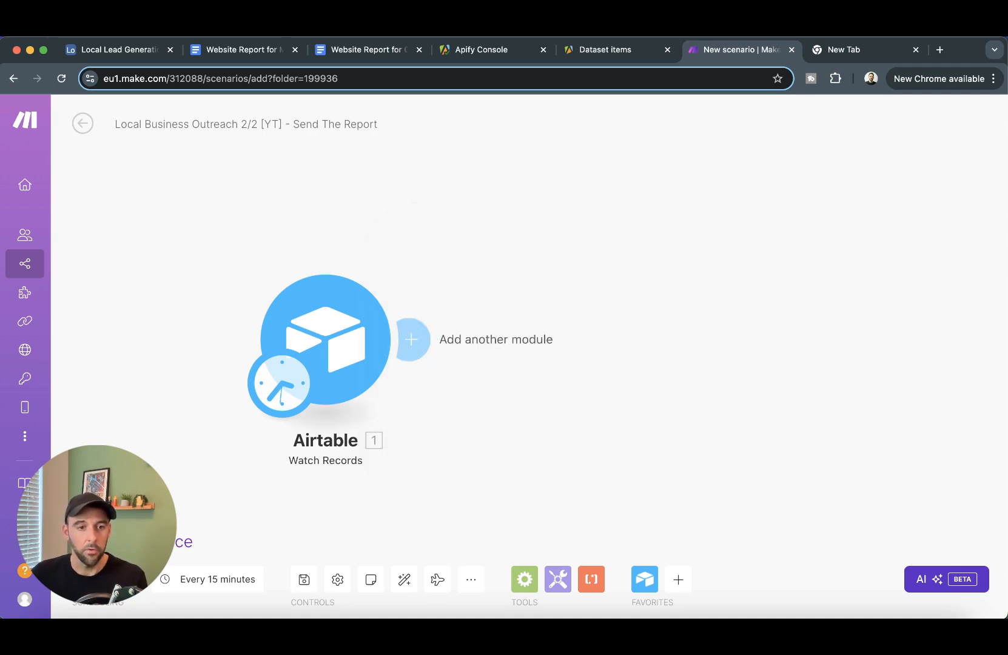
- Run the scenario once and check the trigger returns the Construction Skills College Ltd record
{"action": "left_click", "coordinate": [141, 542]}
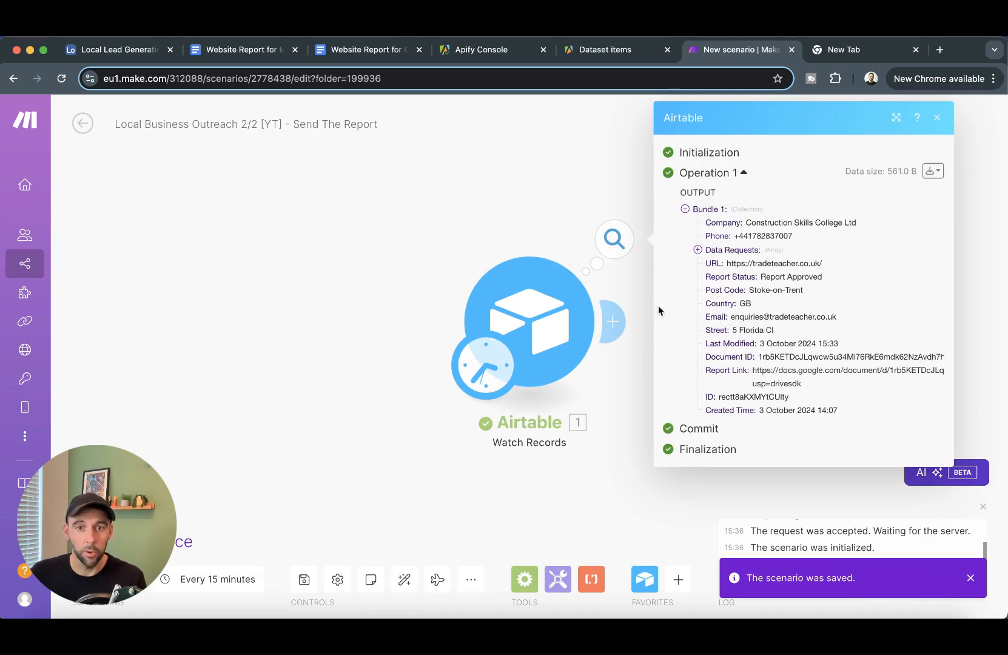
{"action": "left_click", "coordinate": [382, 292]}
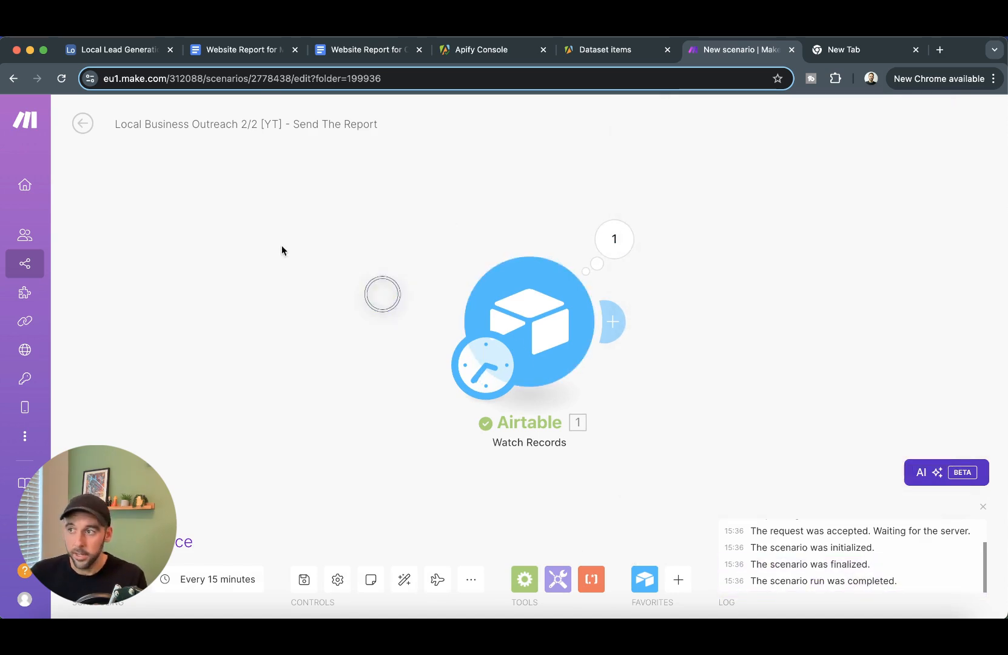
{"action": "left_click_drag", "start_coordinate": [695, 372], "coordinate": [514, 352]}
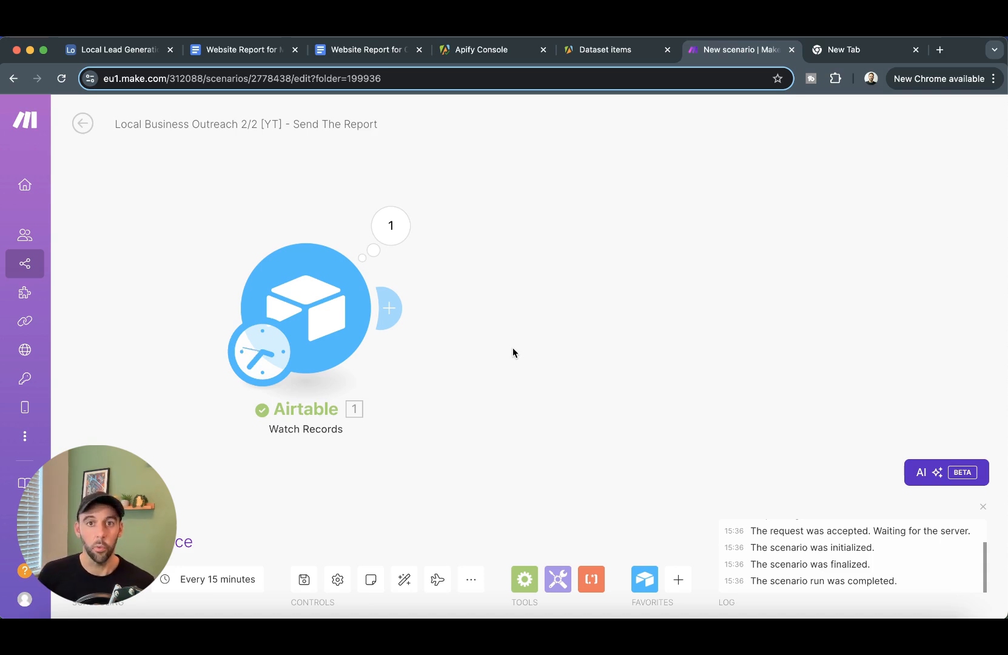
- Add a Google Docs Get Content of a Document step mapped to Airtable's Document ID
{"action": "left_click", "coordinate": [392, 308]}
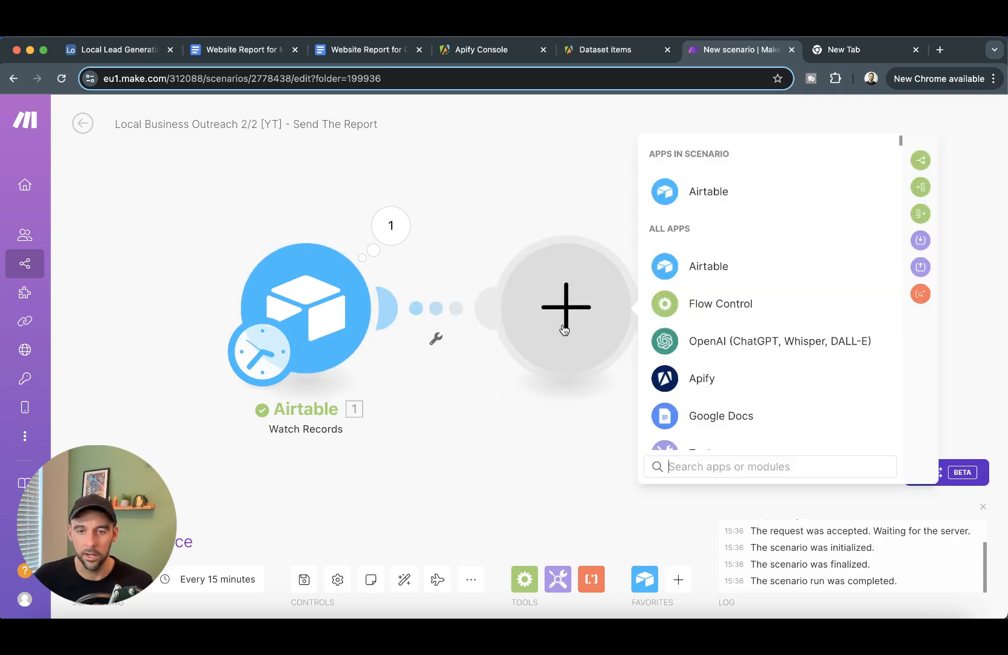
{"action": "left_click", "coordinate": [795, 471]}
{"action": "type", "text": "get"}
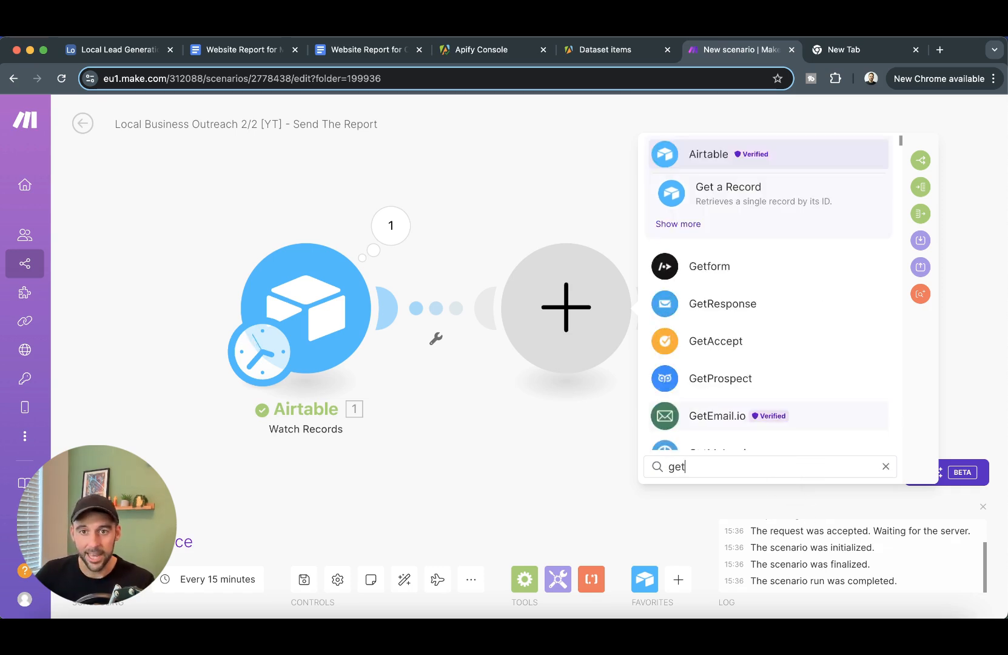
{"action": "type", "text": " content of a"}
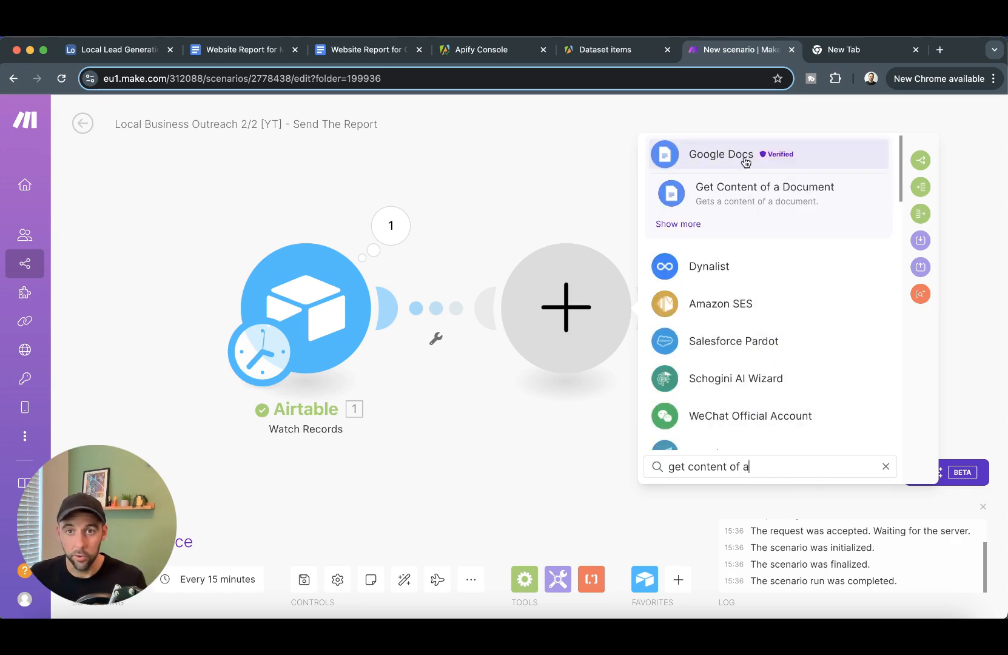
{"action": "left_click", "coordinate": [781, 196]}
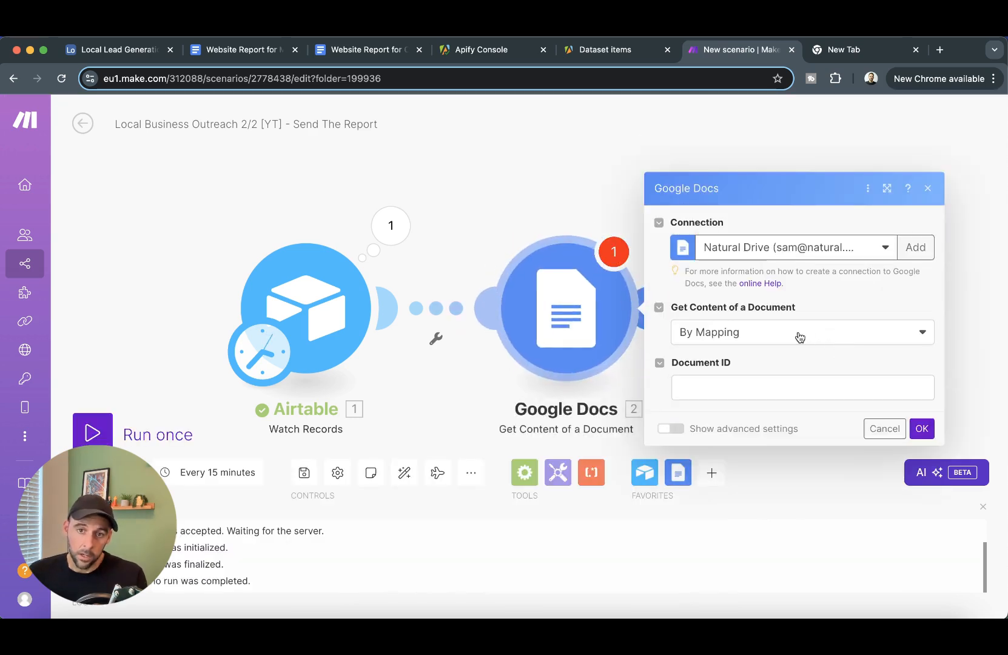
{"action": "left_click", "coordinate": [734, 383]}
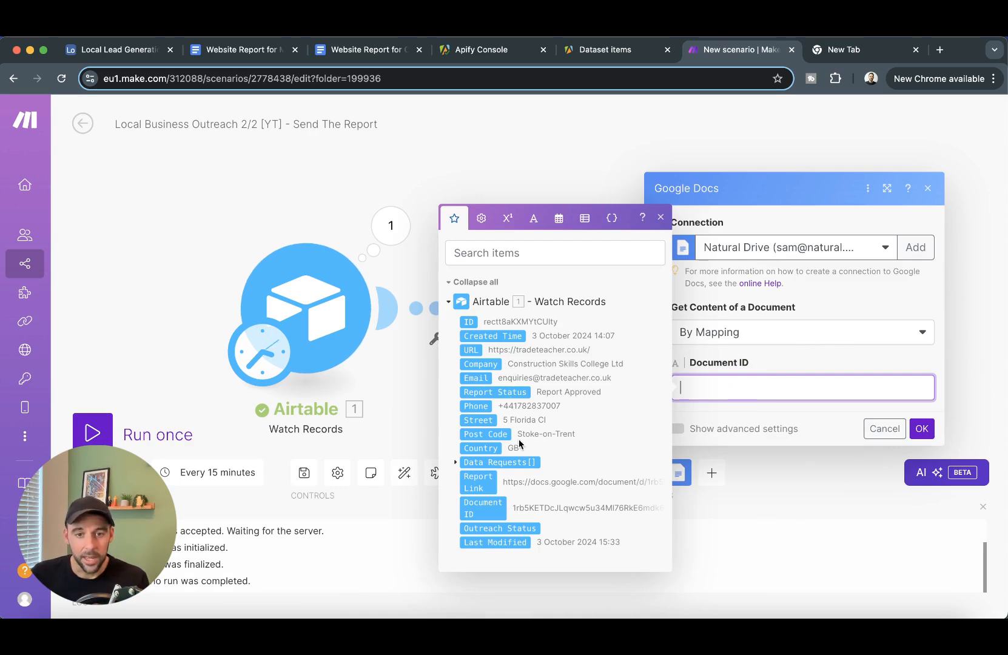
{"action": "left_click", "coordinate": [482, 508]}
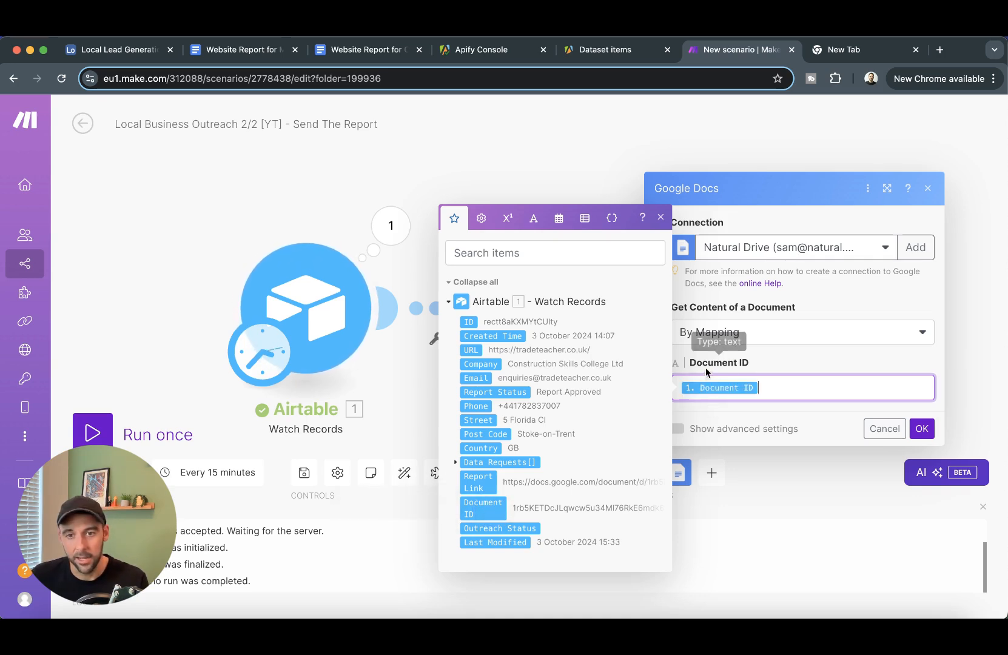
{"action": "left_click", "coordinate": [923, 429]}
{"action": "left_click_drag", "start_coordinate": [835, 426], "coordinate": [759, 387]}
- Copy the Document ID from the Airtable output and test the Google Docs step alone with it
{"action": "right_click", "coordinate": [453, 281]}
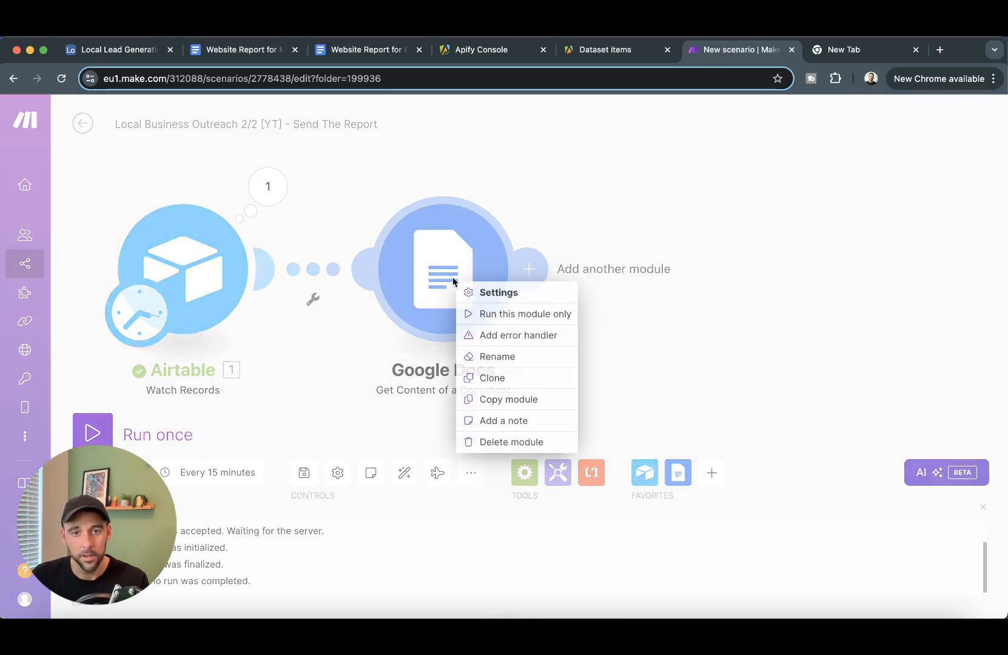
{"action": "left_click", "coordinate": [267, 186]}
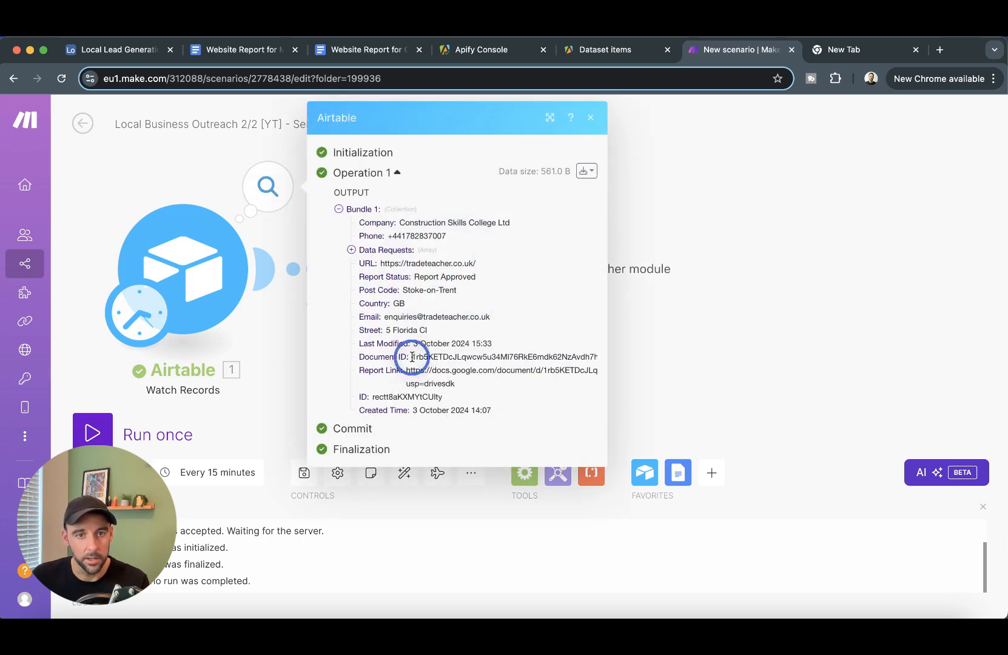
{"action": "double_click", "coordinate": [576, 357]}
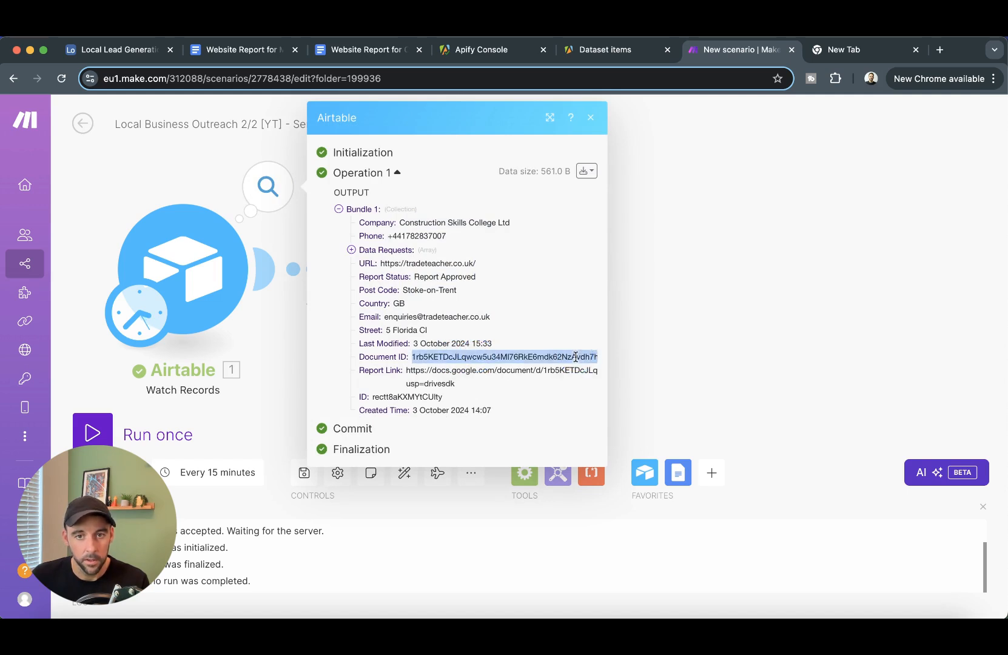
{"action": "left_click", "coordinate": [696, 359]}
{"action": "right_click", "coordinate": [436, 301]}
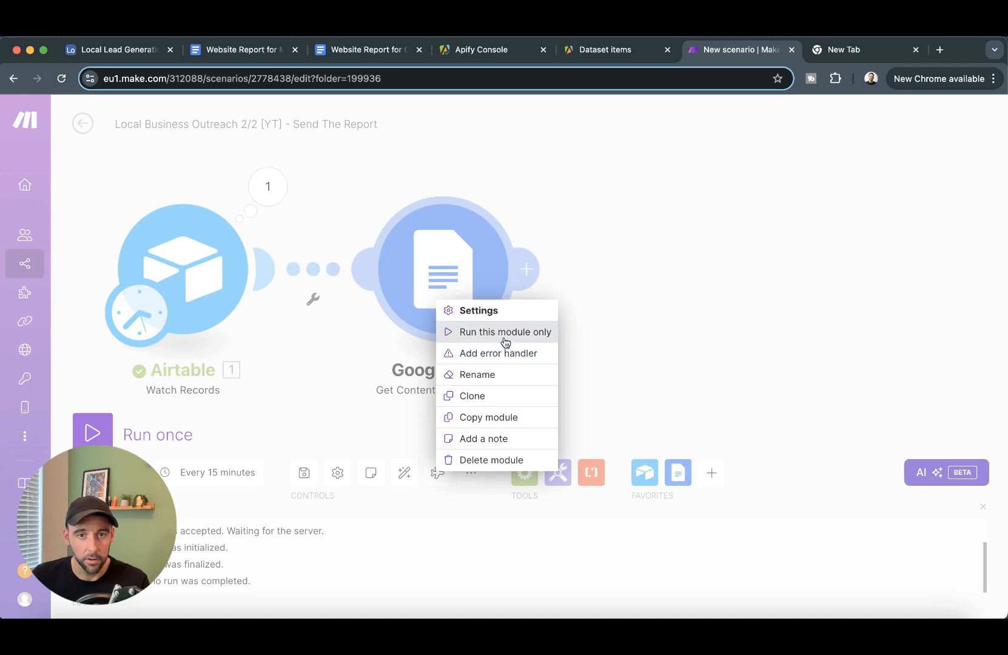
{"action": "left_click", "coordinate": [503, 337]}
{"action": "left_click", "coordinate": [698, 326]}
{"action": "key", "text": "super+v"}
{"action": "left_click", "coordinate": [799, 368]}
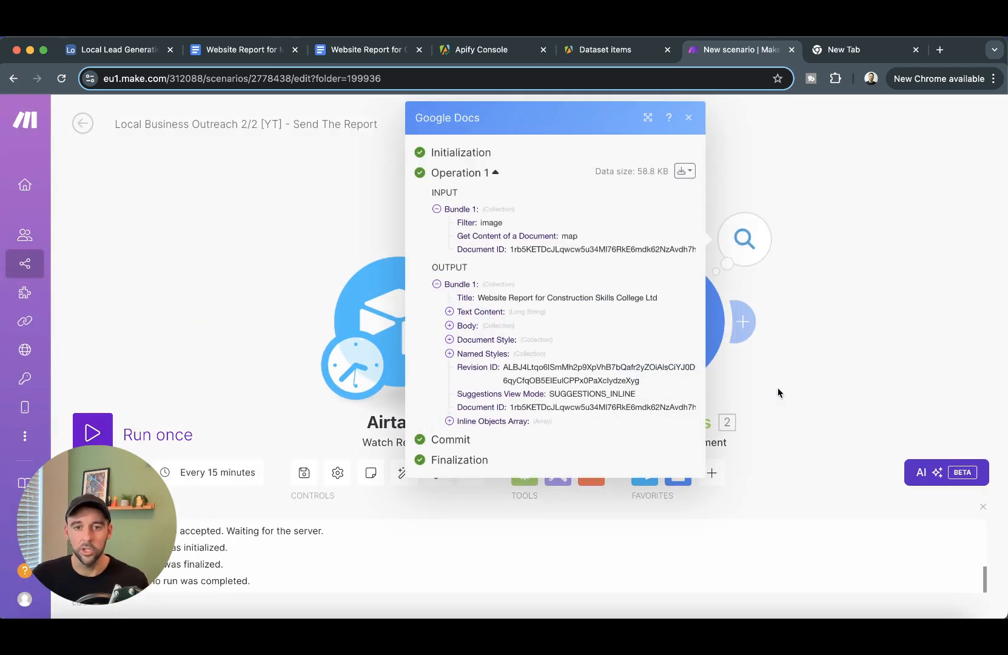
{"action": "left_click", "coordinate": [873, 322]}
{"action": "left_click_drag", "start_coordinate": [870, 374], "coordinate": [570, 338]}
- Add an Anthropic Claude Create a Prompt step with Max Tokens set to 1000
{"action": "left_click", "coordinate": [457, 291]}
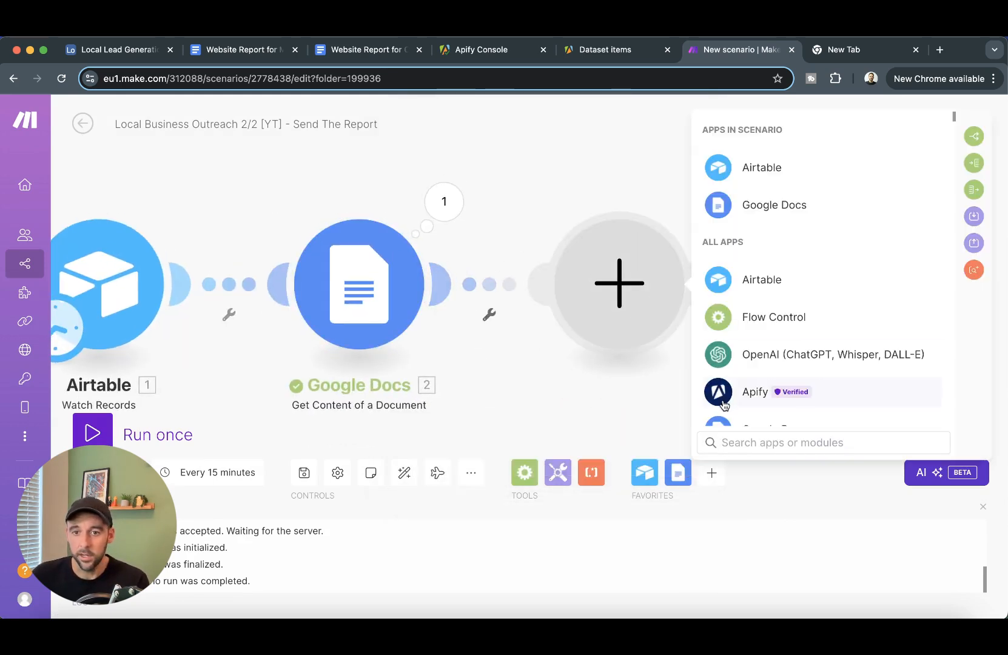
{"action": "type", "text": "claude"}
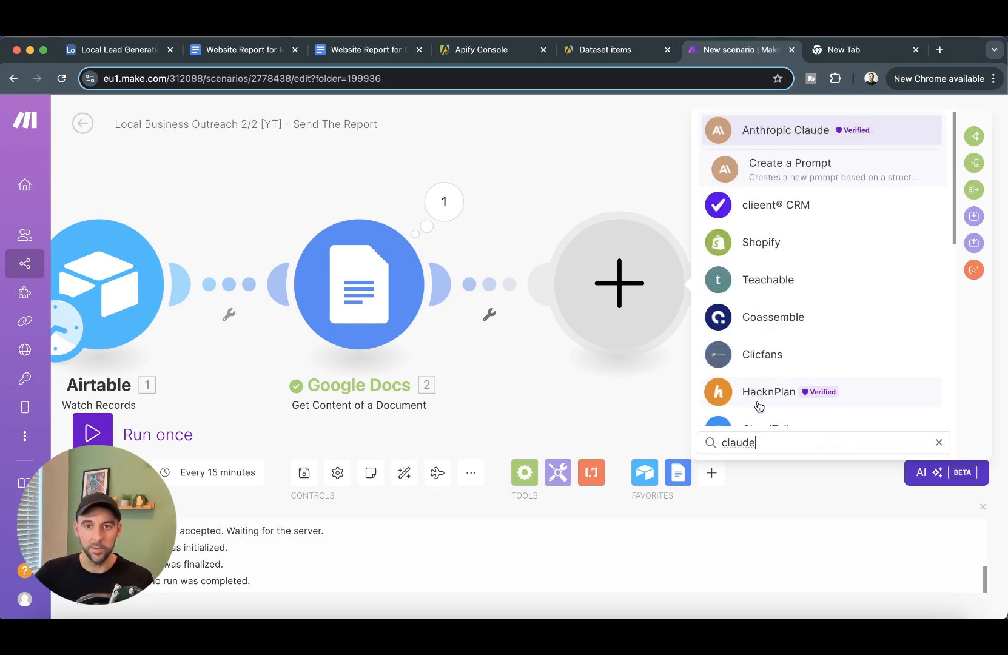
{"action": "left_click", "coordinate": [817, 170]}
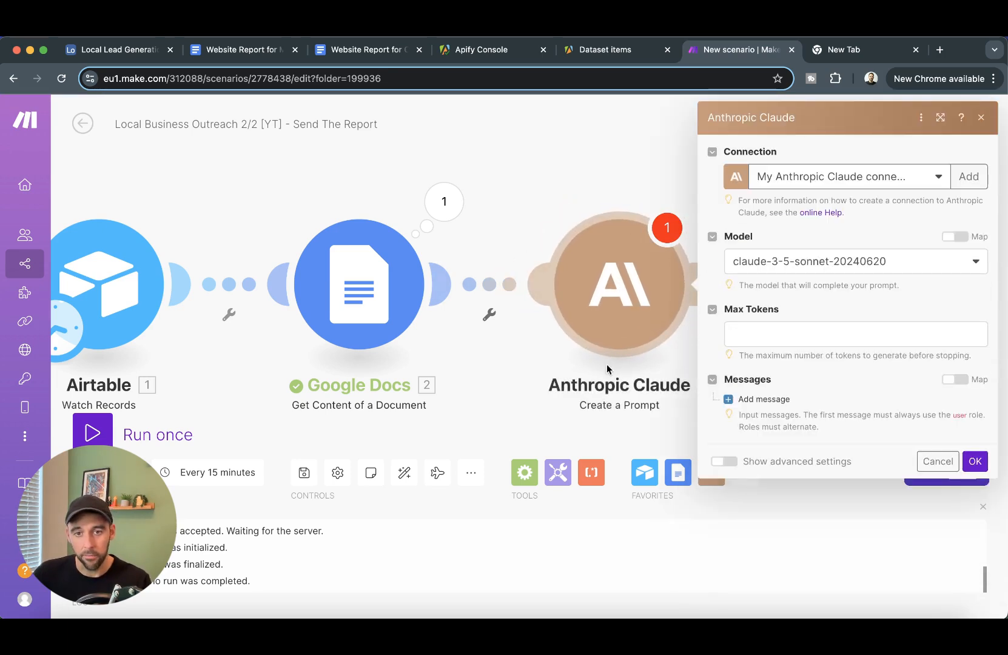
{"action": "key", "text": "super+Tab"}
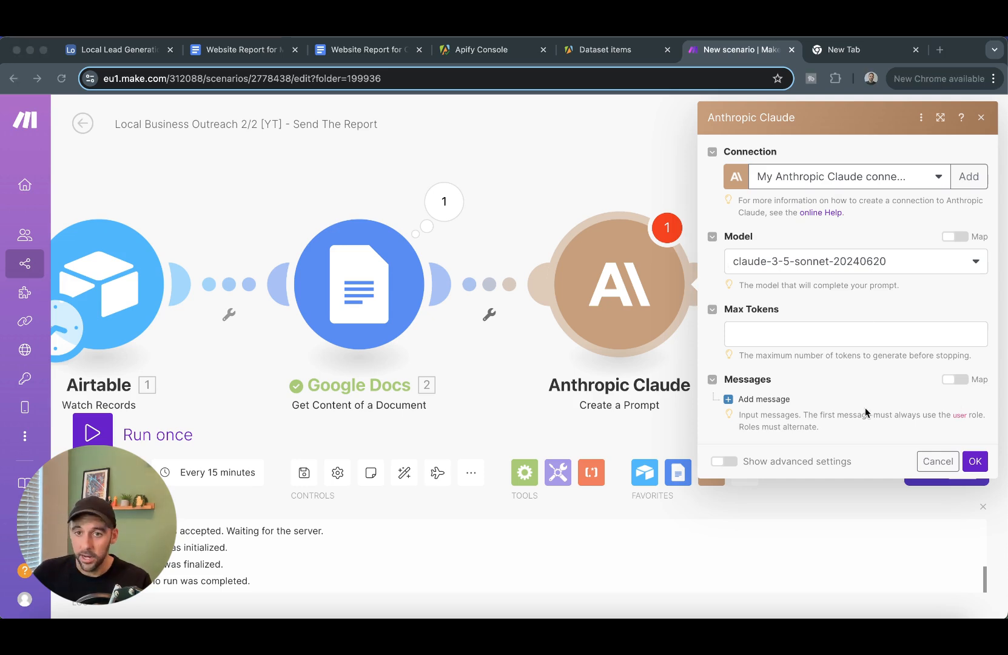
{"action": "left_click", "coordinate": [859, 335]}
{"action": "left_click", "coordinate": [859, 336]}
{"action": "type", "text": "1000"}
- Add a User message with a Text content item to the Claude prompt
{"action": "left_click", "coordinate": [878, 415]}
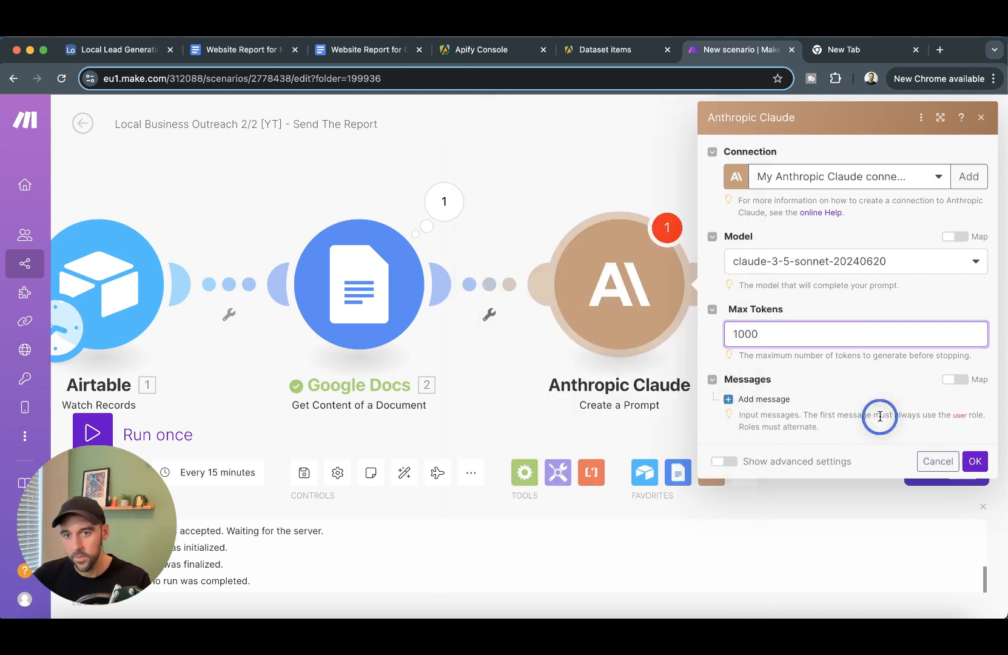
{"action": "left_click", "coordinate": [731, 399]}
{"action": "left_click", "coordinate": [837, 445]}
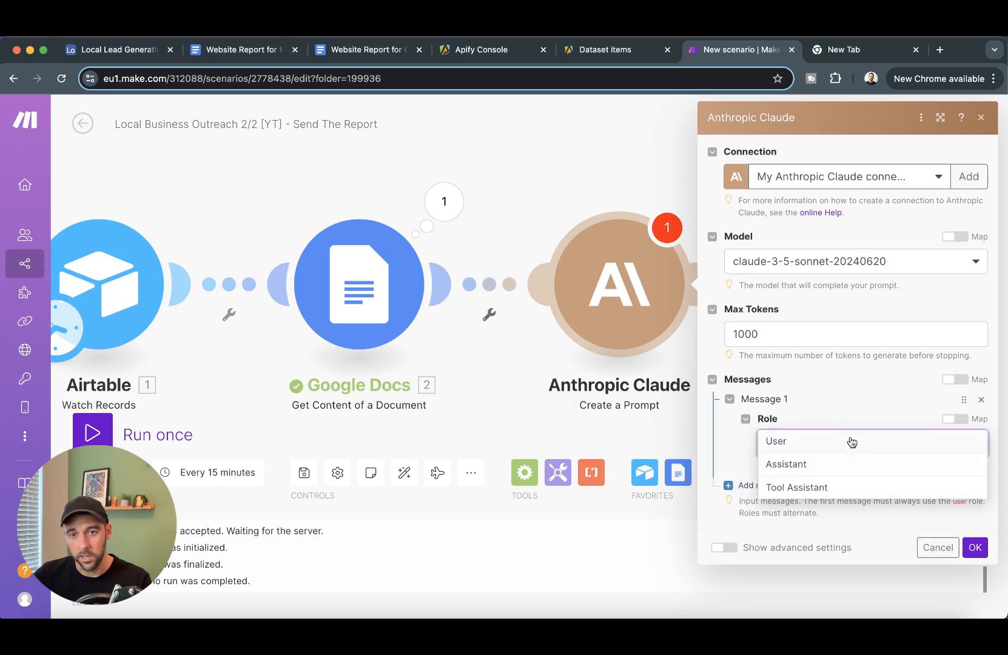
{"action": "left_click", "coordinate": [835, 442]}
{"action": "left_click", "coordinate": [802, 502]}
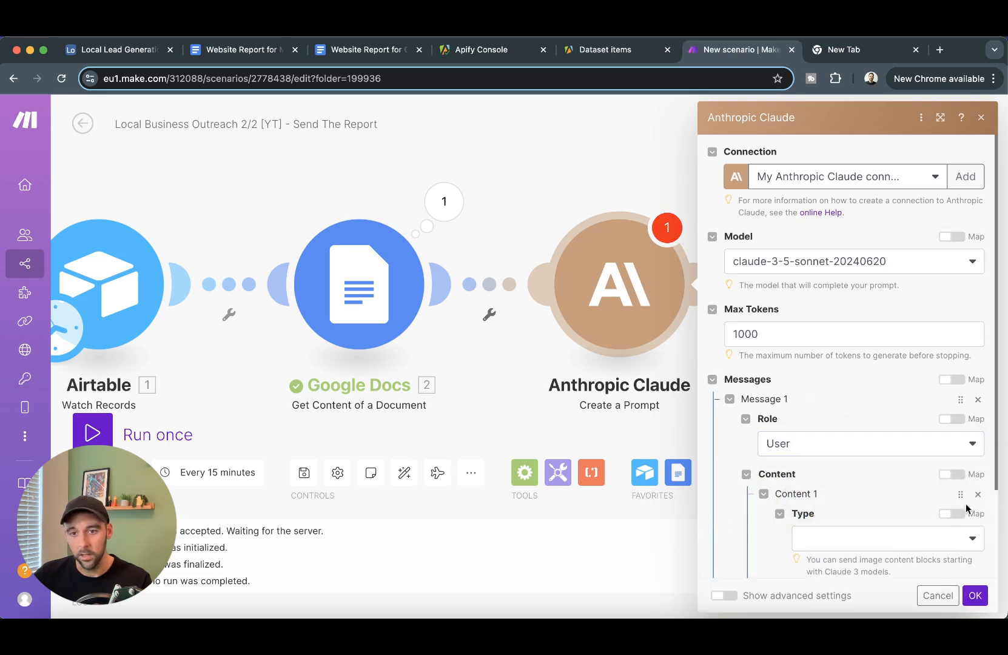
{"action": "left_click", "coordinate": [872, 543]}
{"action": "left_click", "coordinate": [862, 537]}
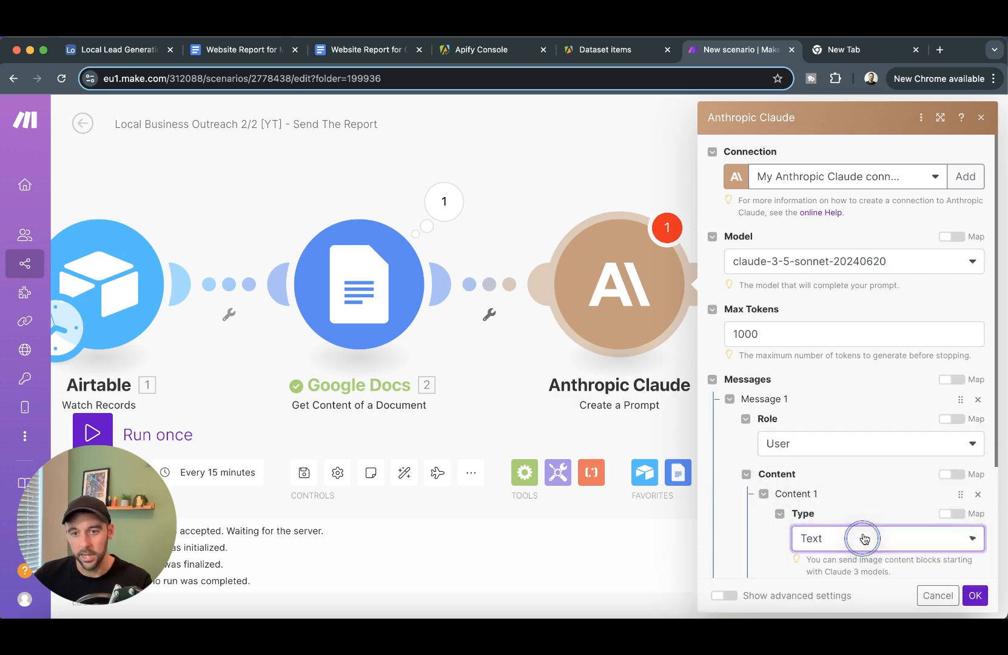
{"action": "scroll", "coordinate": [844, 415], "scroll_direction": "down", "scroll_amount": 3}
- Paste the prepared intro-email prompt into the message Text field
{"action": "left_click", "coordinate": [839, 431]}
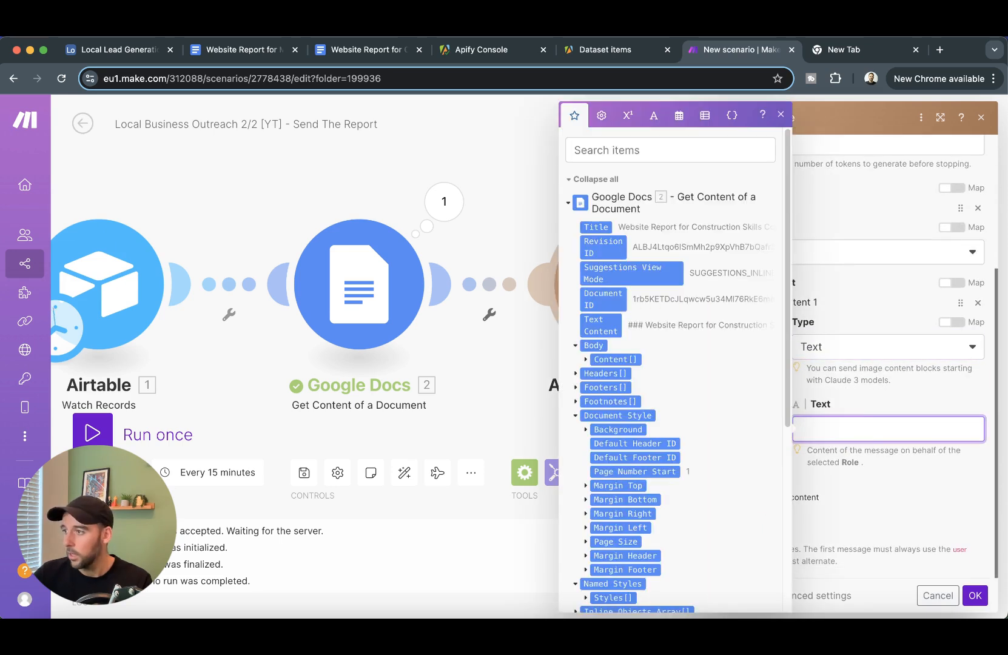
{"action": "key", "text": "super+Tab"}
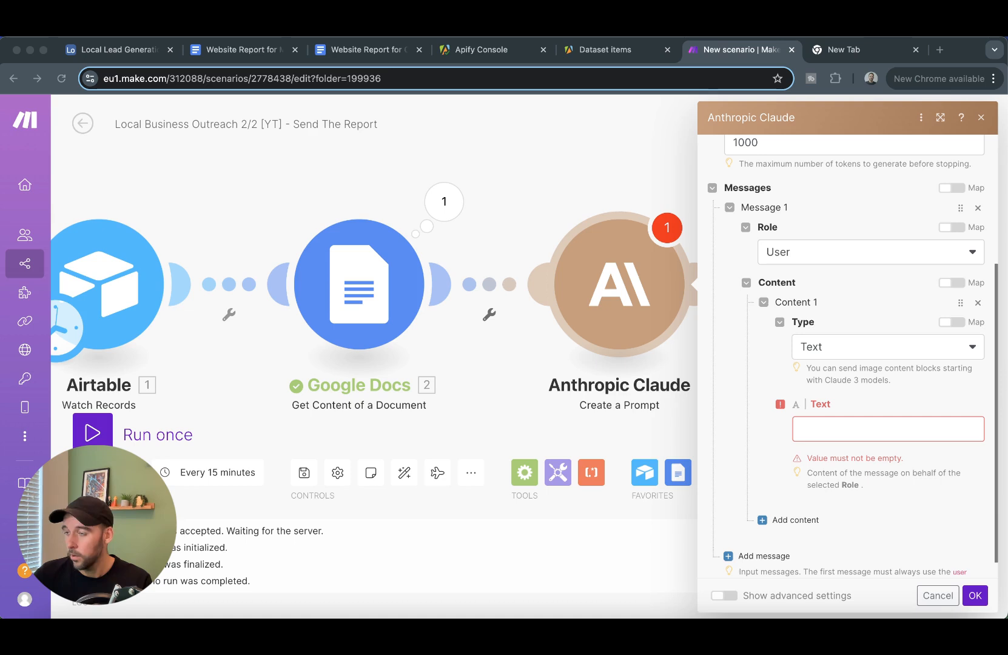
{"action": "left_click", "coordinate": [901, 428]}
{"action": "key", "text": "super+v"}
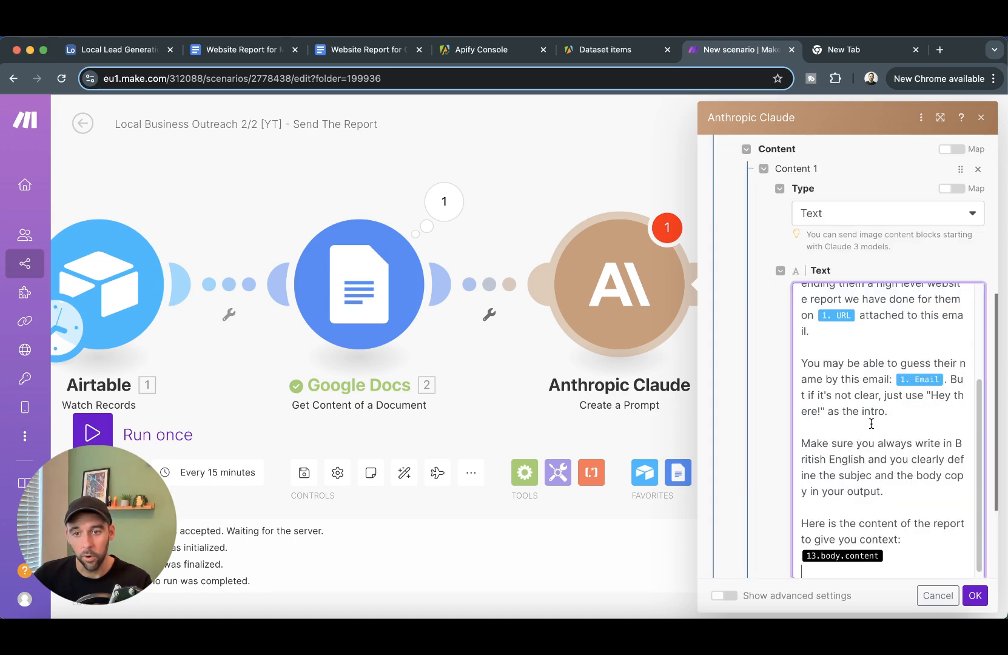
{"action": "scroll", "coordinate": [869, 471], "scroll_direction": "up", "scroll_amount": 5}
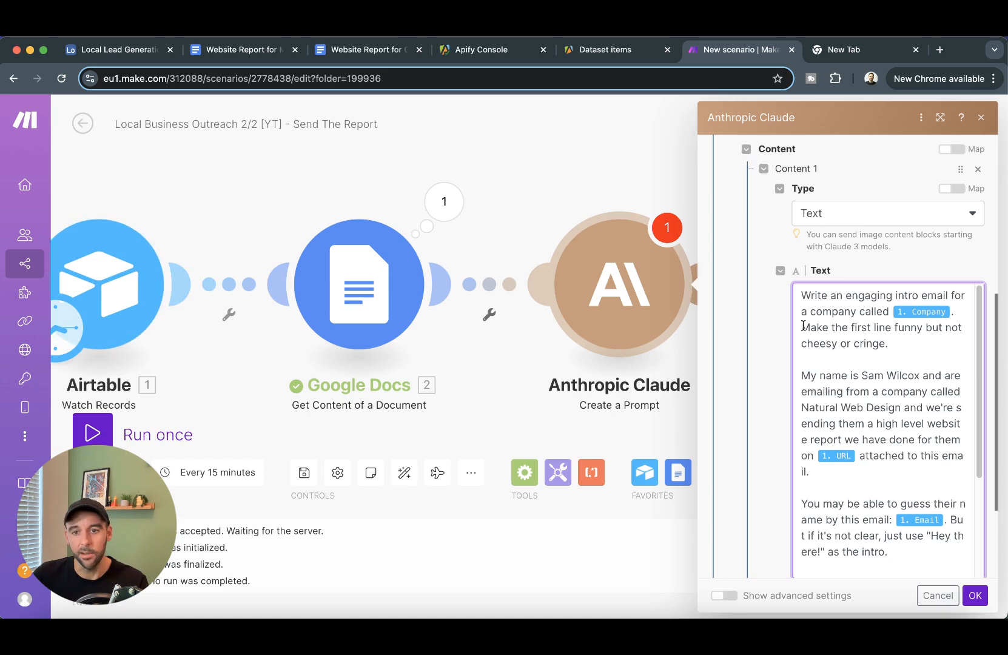
- Replace the word 'are' with 'I'm' in the prompt's self-introduction
{"action": "left_click", "coordinate": [918, 349]}
{"action": "left_click_drag", "start_coordinate": [890, 348], "coordinate": [803, 348]}
{"action": "left_click", "coordinate": [867, 356]}
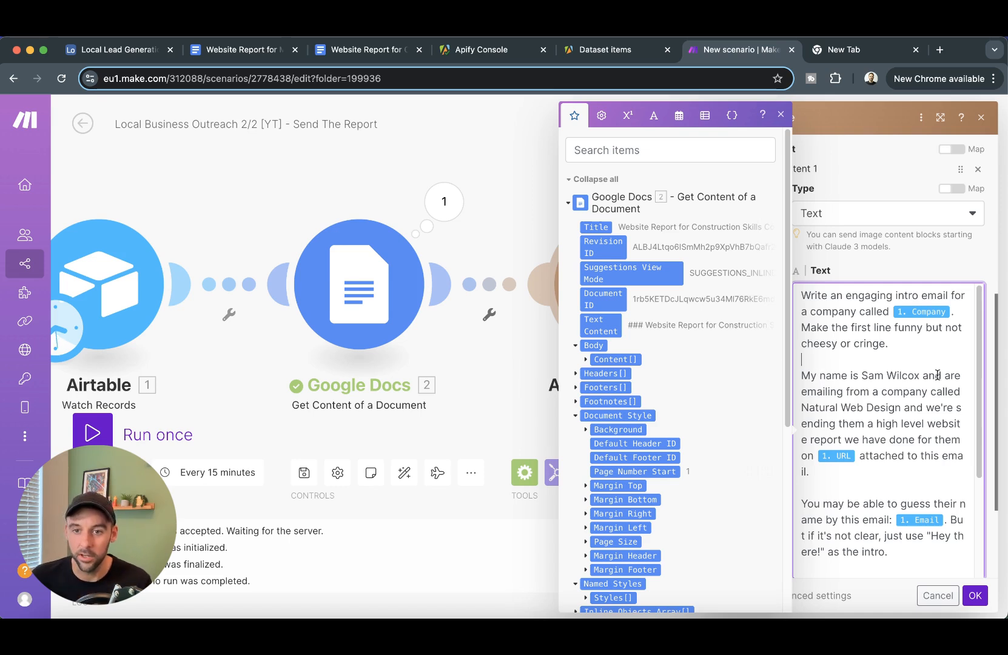
{"action": "double_click", "coordinate": [955, 376]}
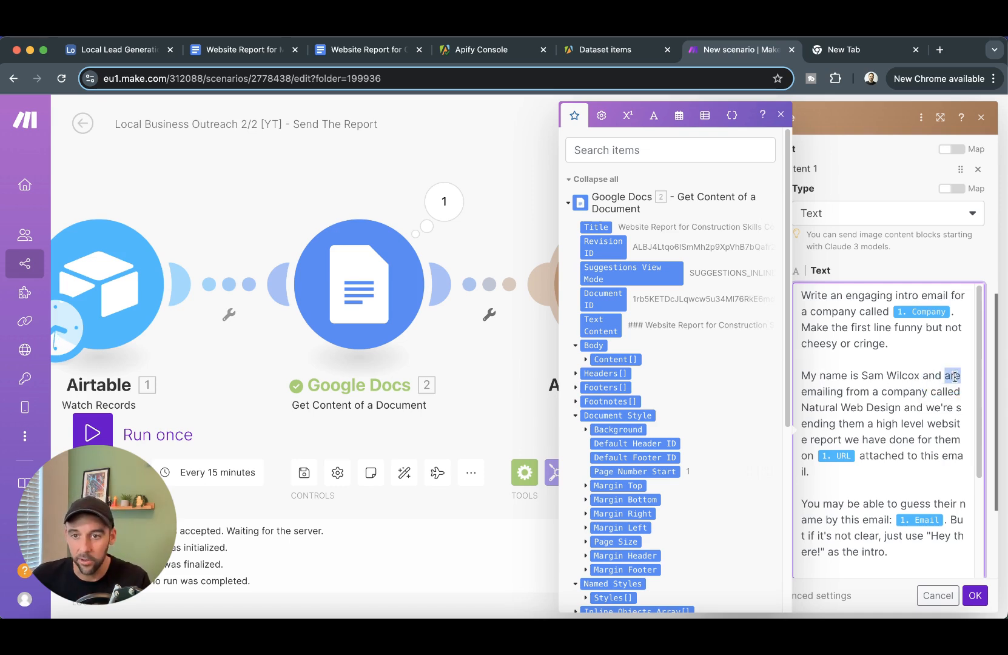
{"action": "type", "text": "I'm"}
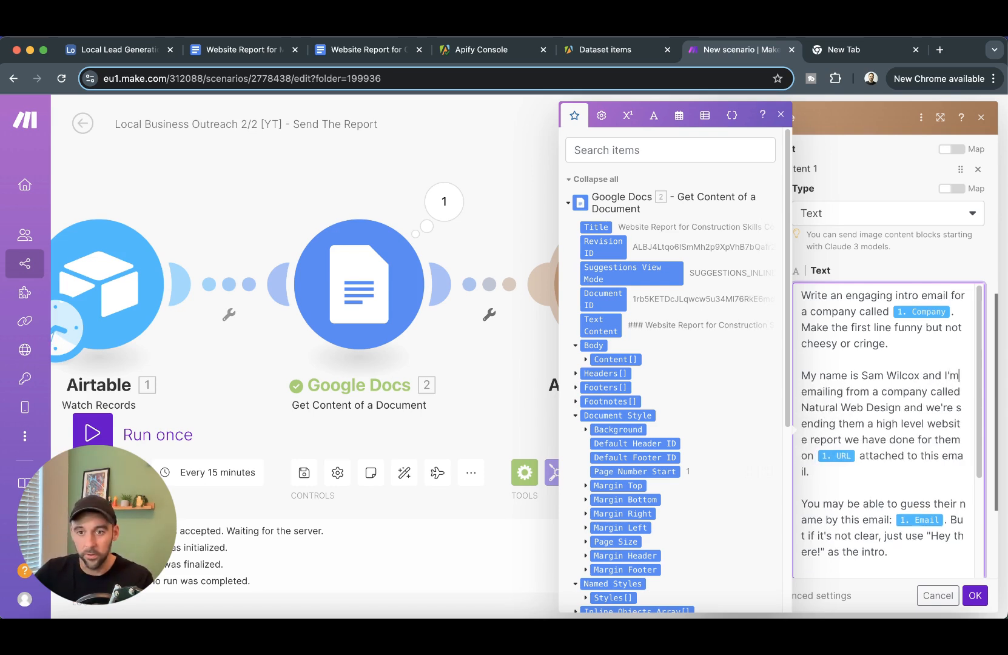
{"action": "left_click", "coordinate": [922, 420]}
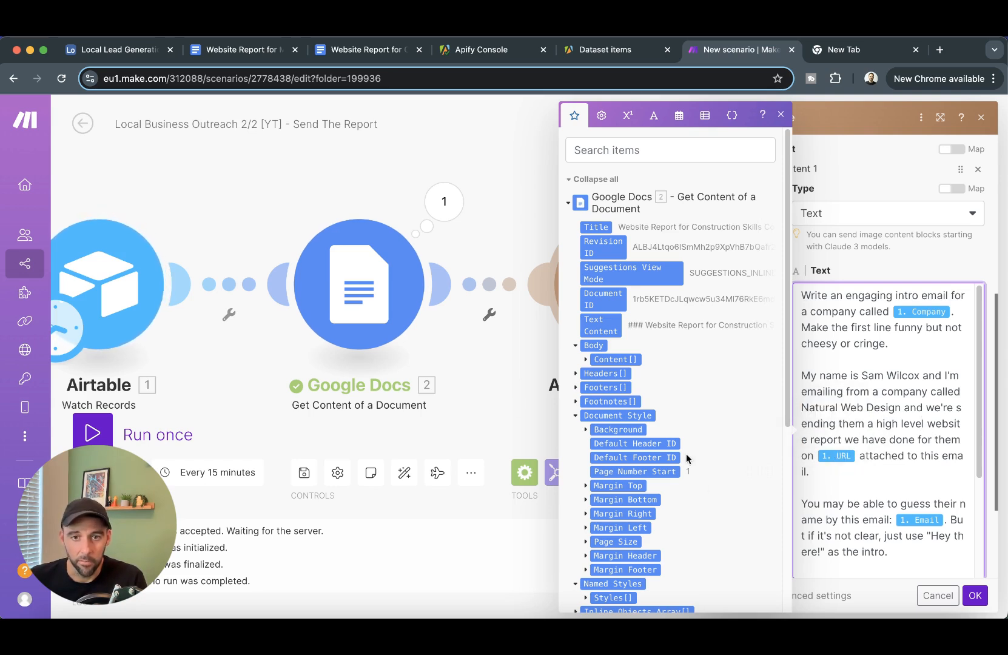
{"action": "scroll", "coordinate": [686, 461], "scroll_direction": "down", "scroll_amount": 5}
{"action": "scroll", "coordinate": [641, 513], "scroll_direction": "down", "scroll_amount": 2}
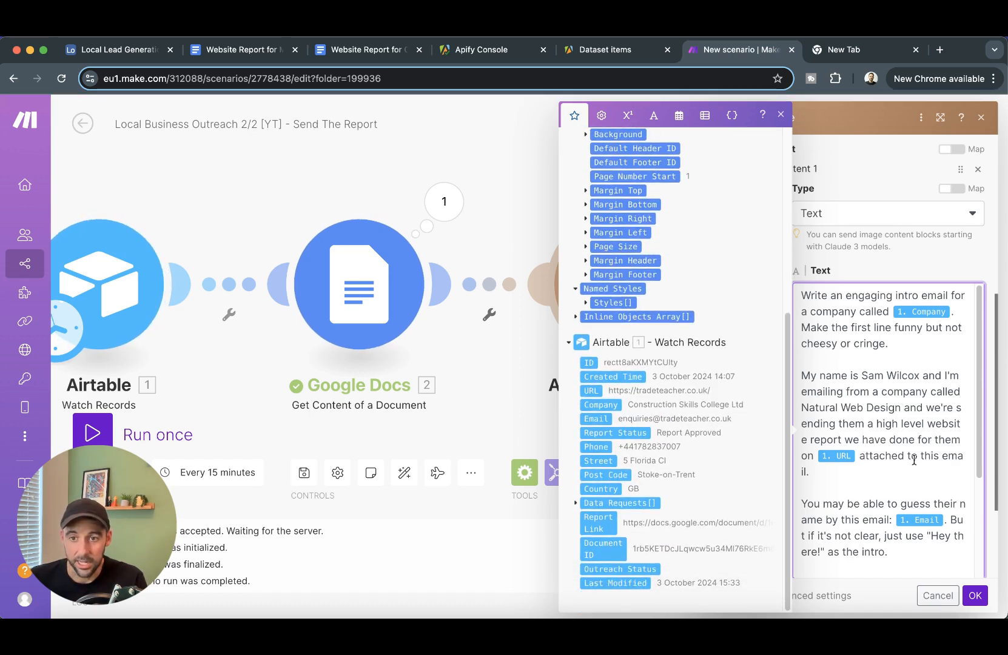
- Insert '. The report is' before 'attached' in the prompt
{"action": "left_click", "coordinate": [860, 457]}
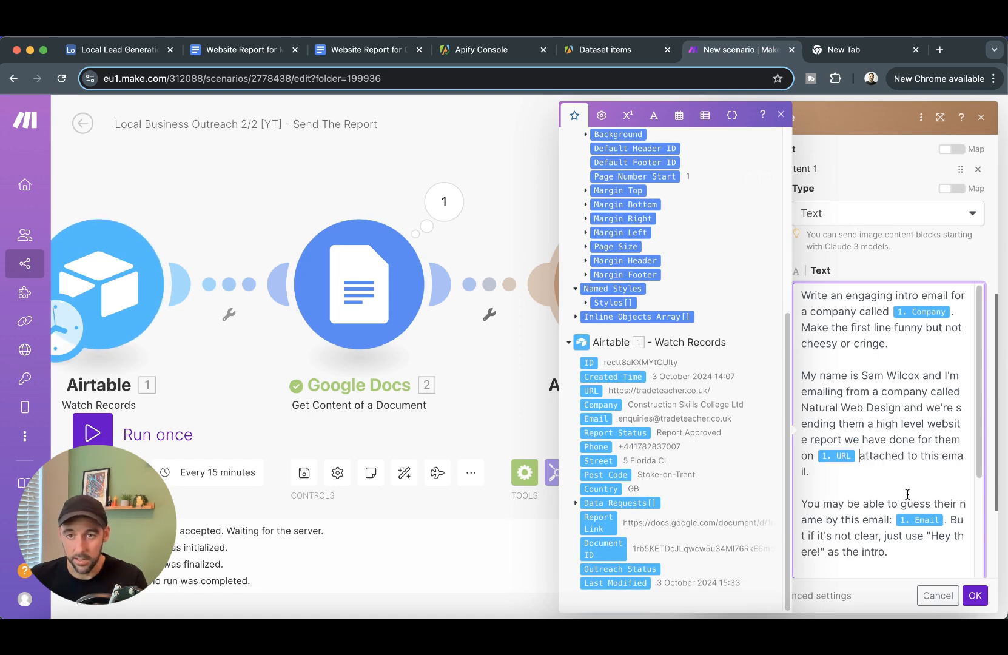
{"action": "type", "text": ". The re"}
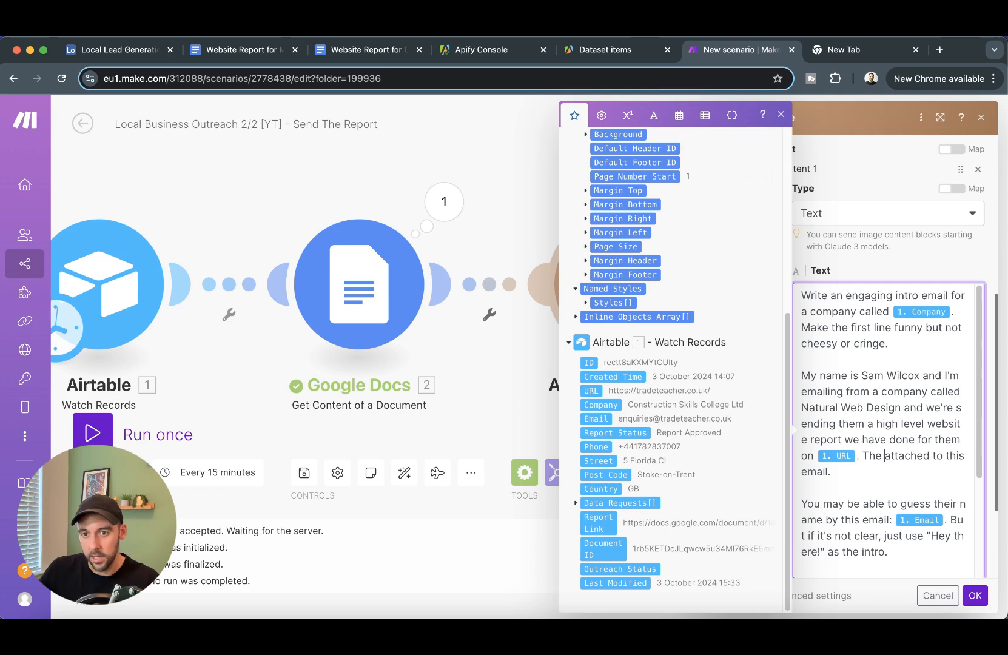
{"action": "type", "text": "port is"}
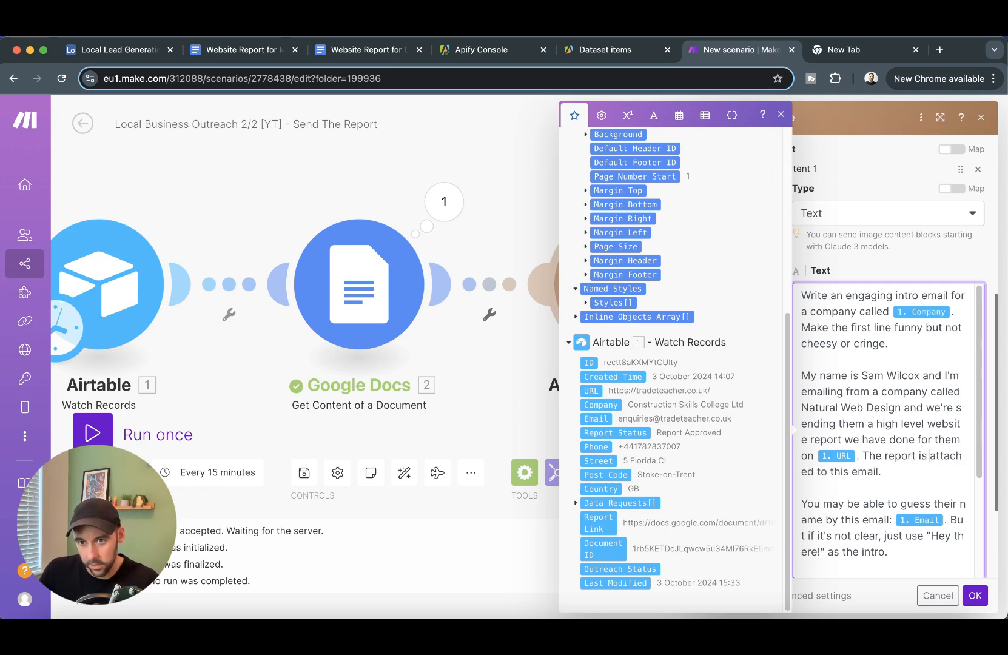
{"action": "scroll", "coordinate": [861, 405], "scroll_direction": "down", "scroll_amount": 4}
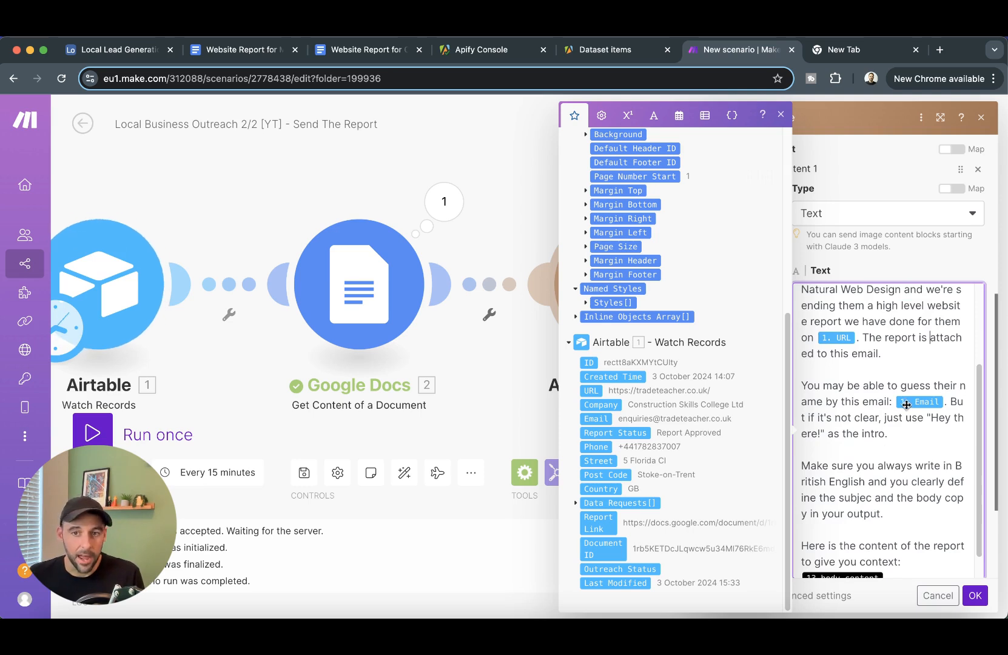
{"action": "left_click", "coordinate": [935, 435]}
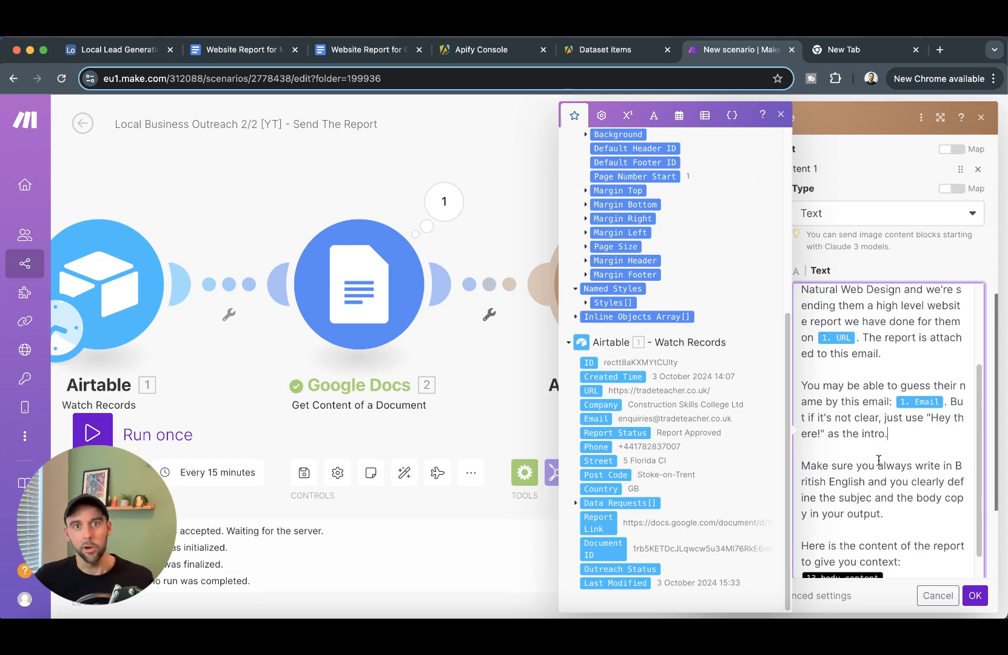
{"action": "scroll", "coordinate": [891, 501], "scroll_direction": "down", "scroll_amount": 1}
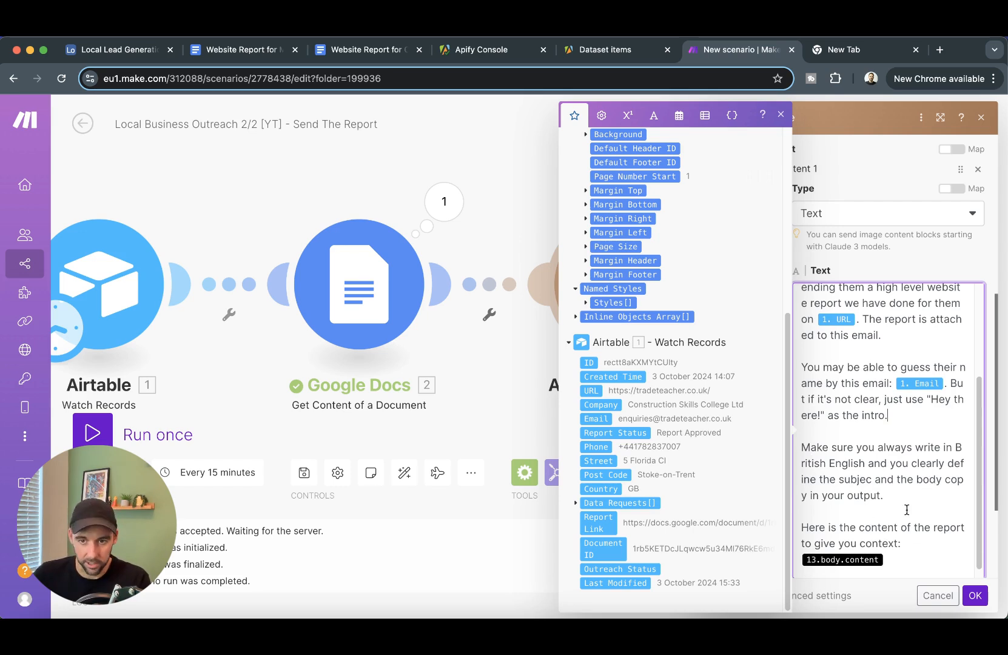
{"action": "scroll", "coordinate": [856, 508], "scroll_direction": "down", "scroll_amount": 1}
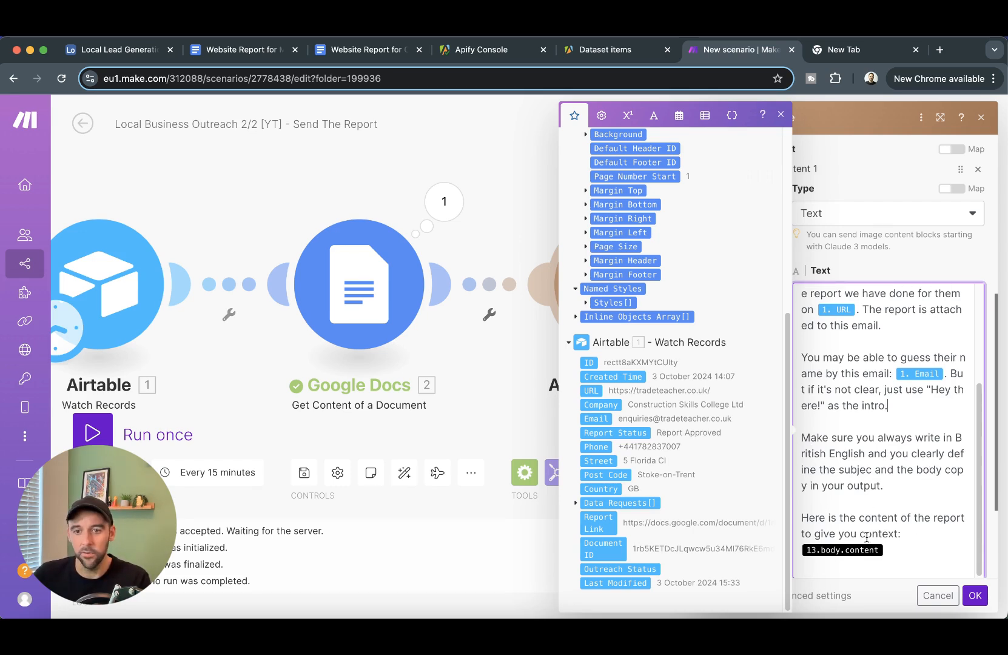
- Swap the 13.body.content pill for Google Docs 2. Text Content and confirm the Claude step
{"action": "left_click", "coordinate": [898, 546]}
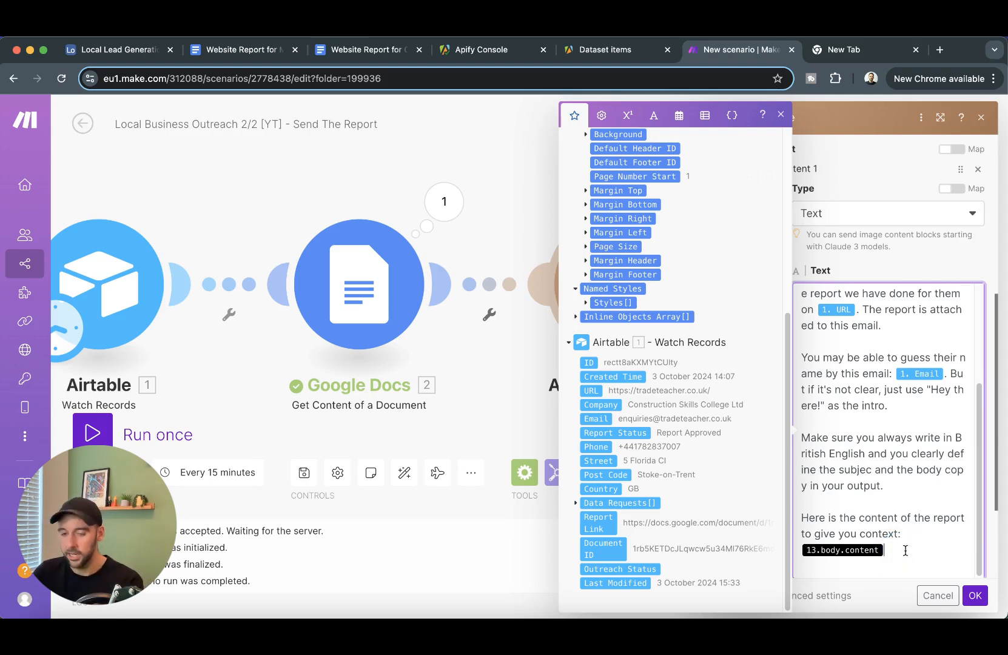
{"action": "key", "text": "BackSpace"}
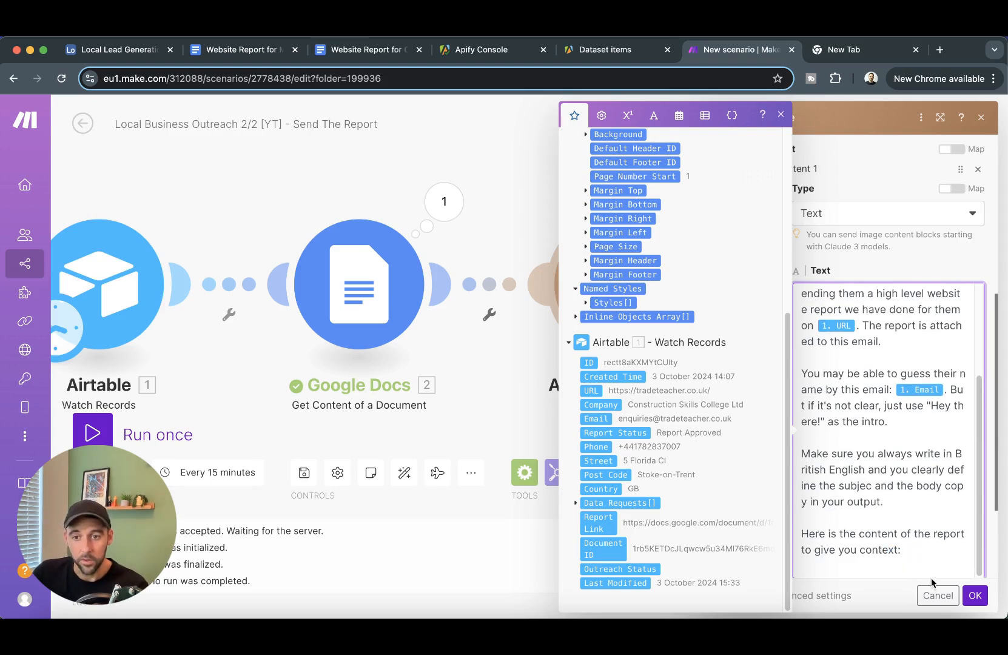
{"action": "scroll", "coordinate": [652, 333], "scroll_direction": "up", "scroll_amount": 5}
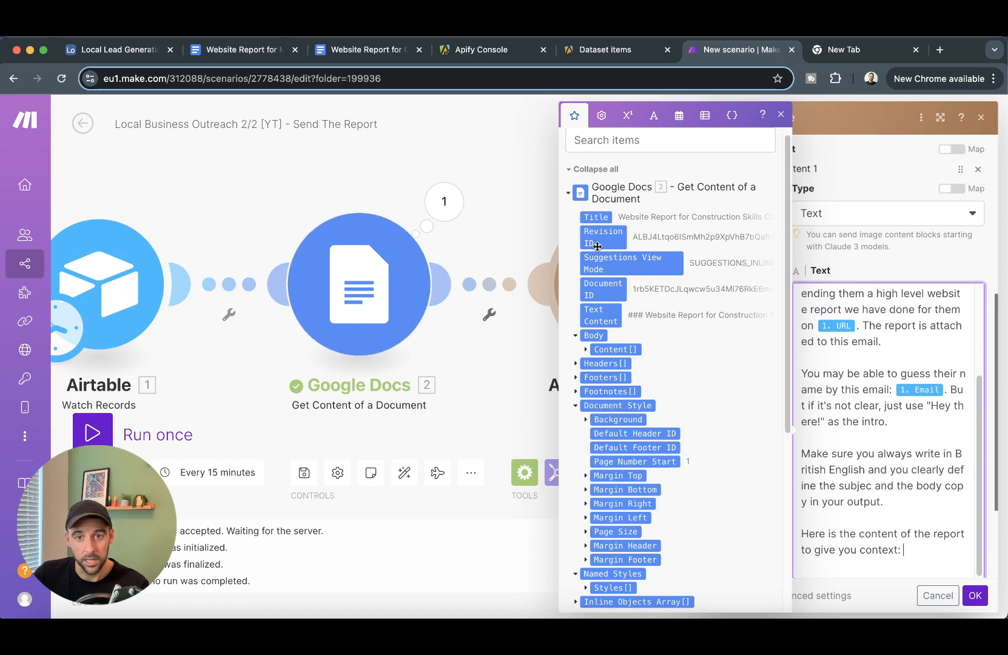
{"action": "left_click", "coordinate": [605, 313]}
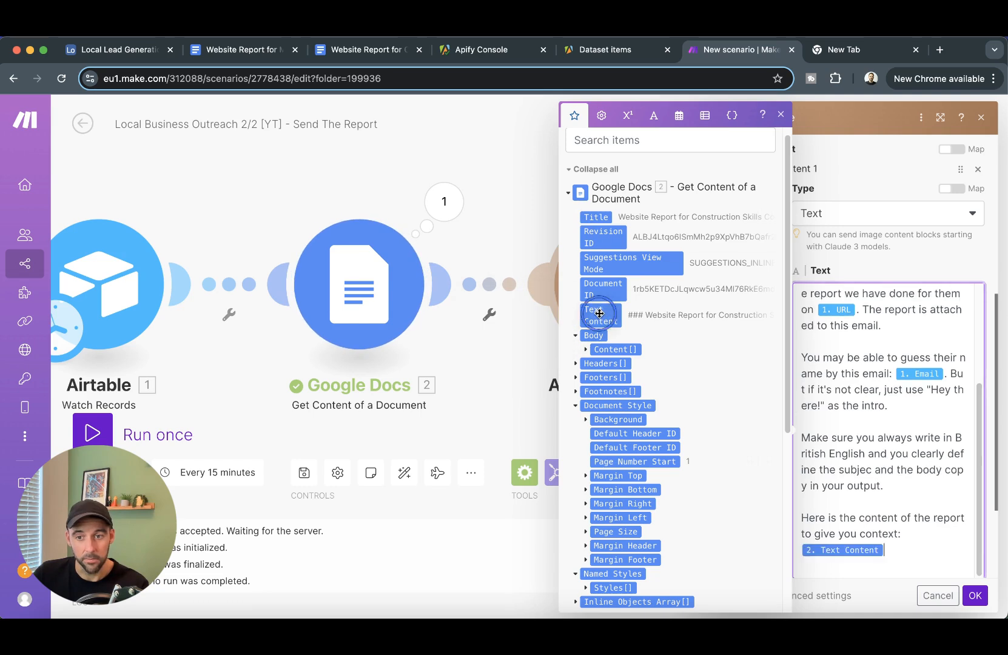
{"action": "left_click", "coordinate": [975, 596]}
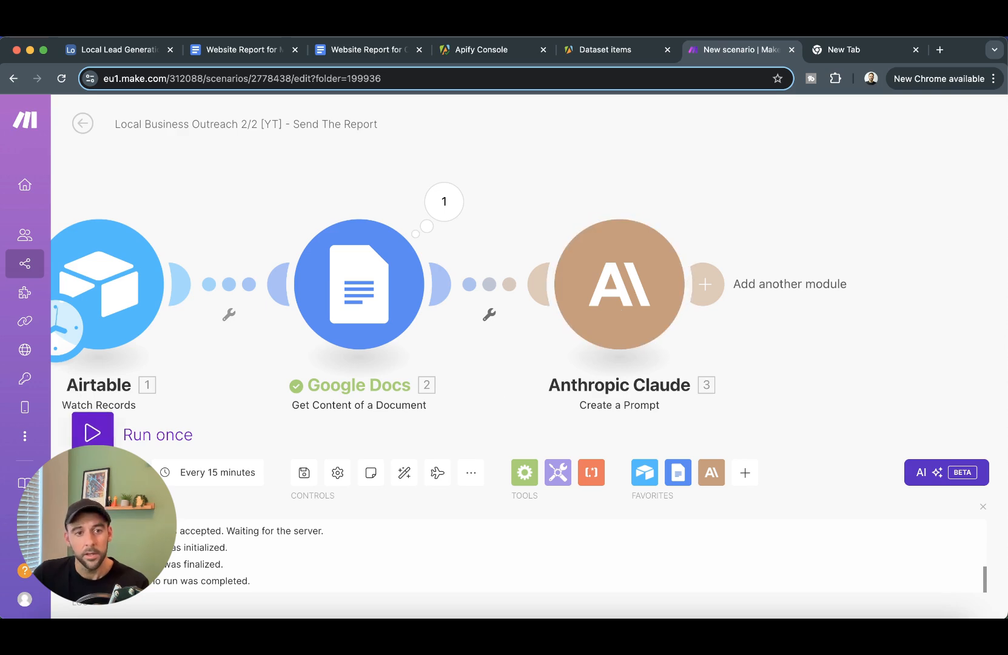
- Run the scenario once, manually starting from the Construction Skills College Ltd Airtable record
{"action": "right_click", "coordinate": [107, 297]}
{"action": "left_click", "coordinate": [190, 350]}
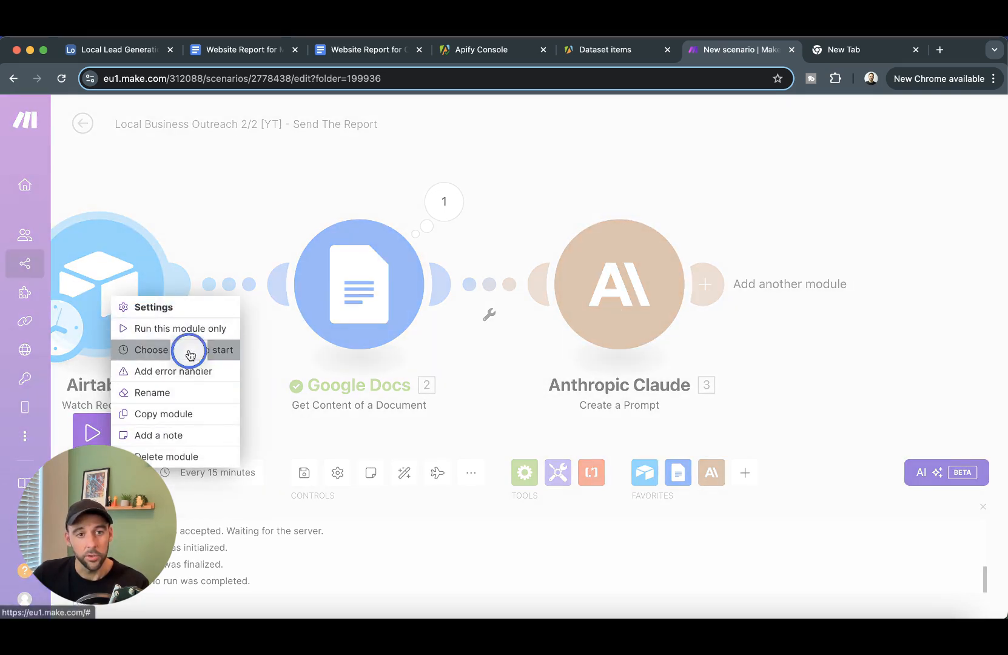
{"action": "left_click", "coordinate": [208, 315]}
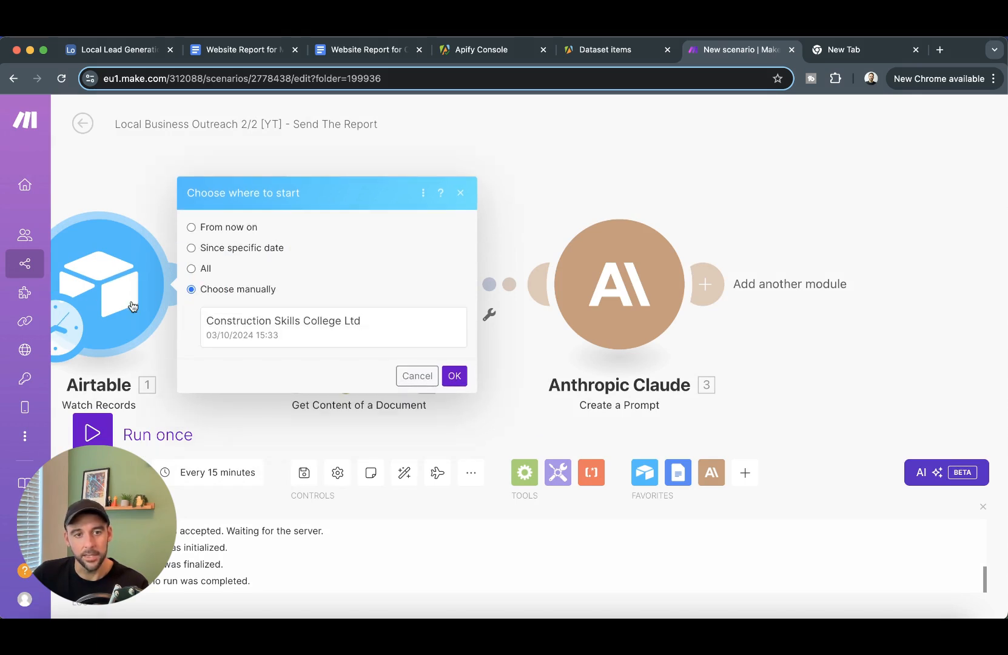
{"action": "left_click", "coordinate": [326, 331]}
{"action": "left_click", "coordinate": [452, 377]}
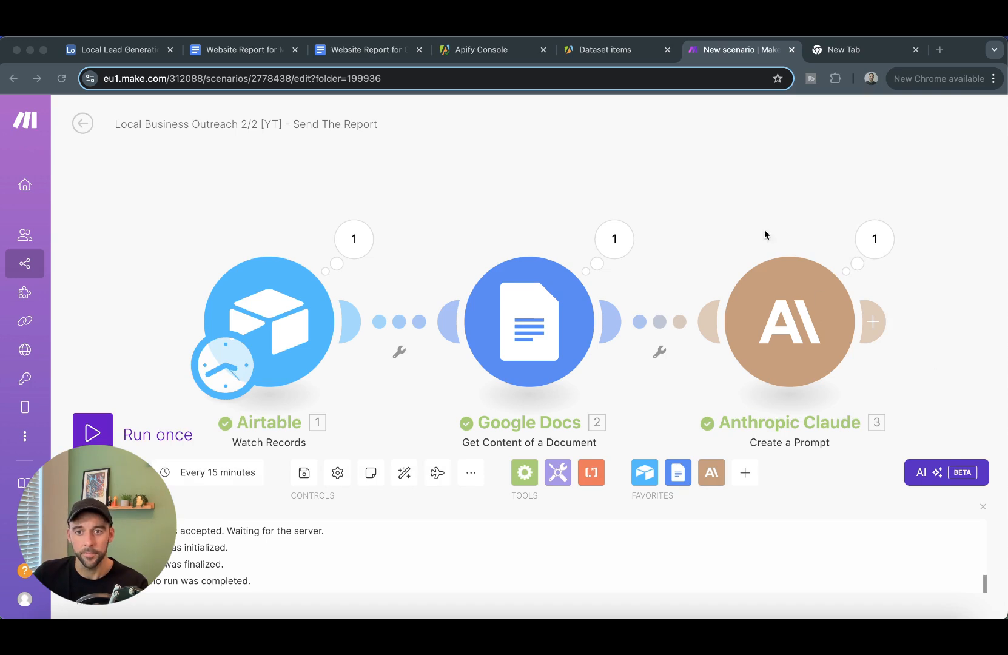
- Open Claude's output and read the generated email's subject line
{"action": "left_click", "coordinate": [874, 239]}
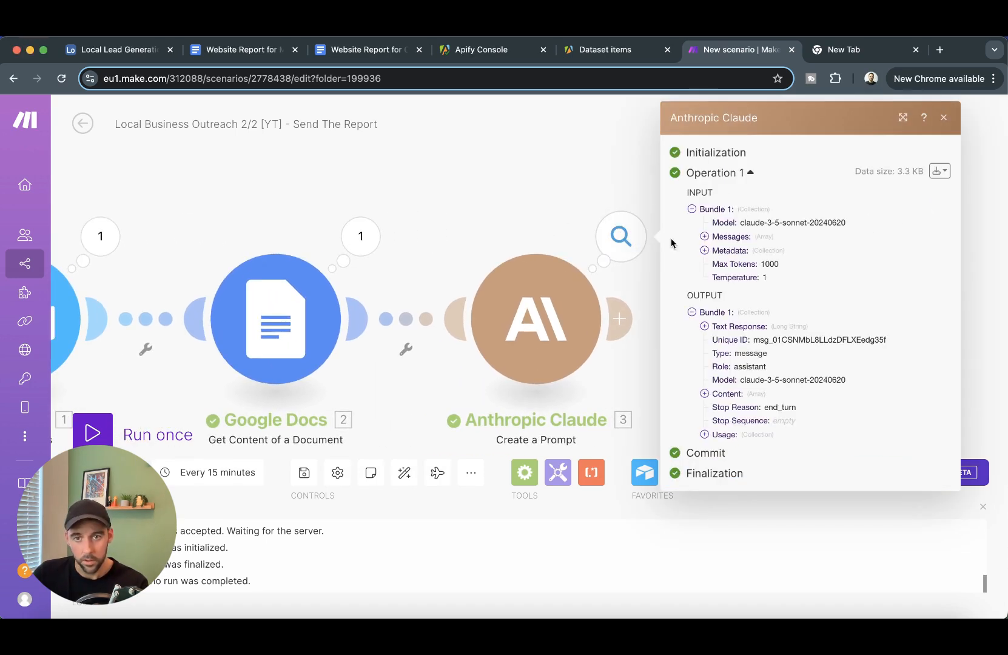
{"action": "left_click", "coordinate": [711, 328]}
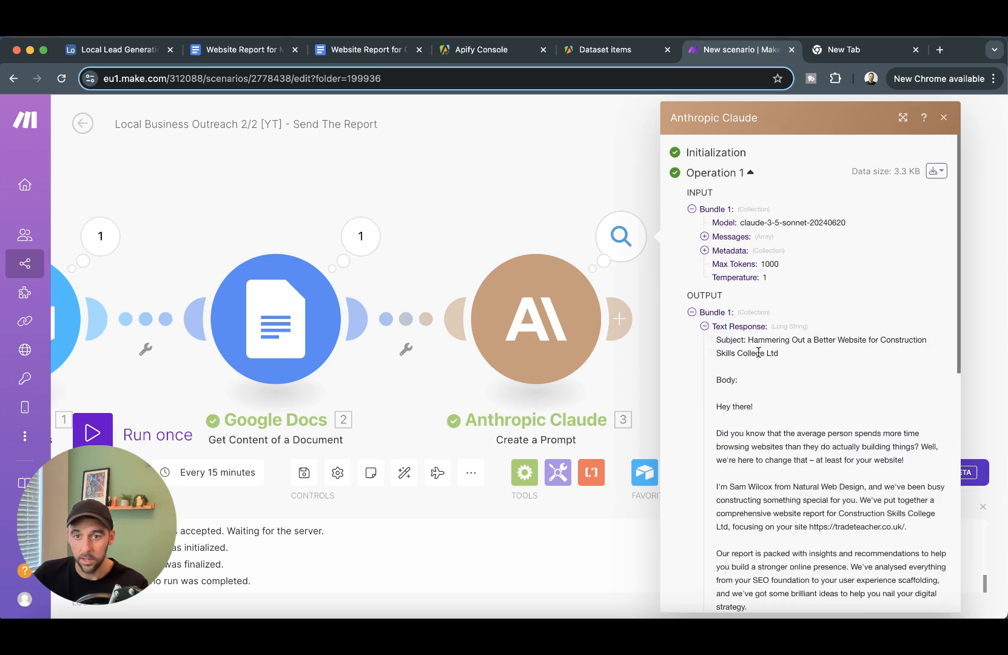
{"action": "left_click_drag", "start_coordinate": [750, 338], "coordinate": [912, 349]}
{"action": "left_click", "coordinate": [849, 356]}
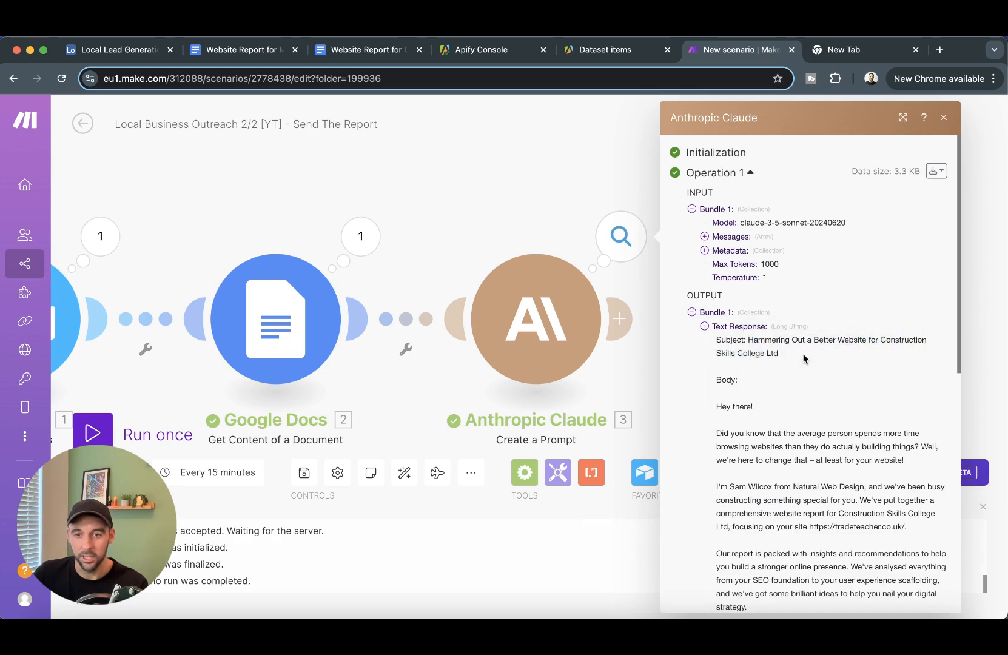
{"action": "scroll", "coordinate": [785, 369], "scroll_direction": "down", "scroll_amount": 4}
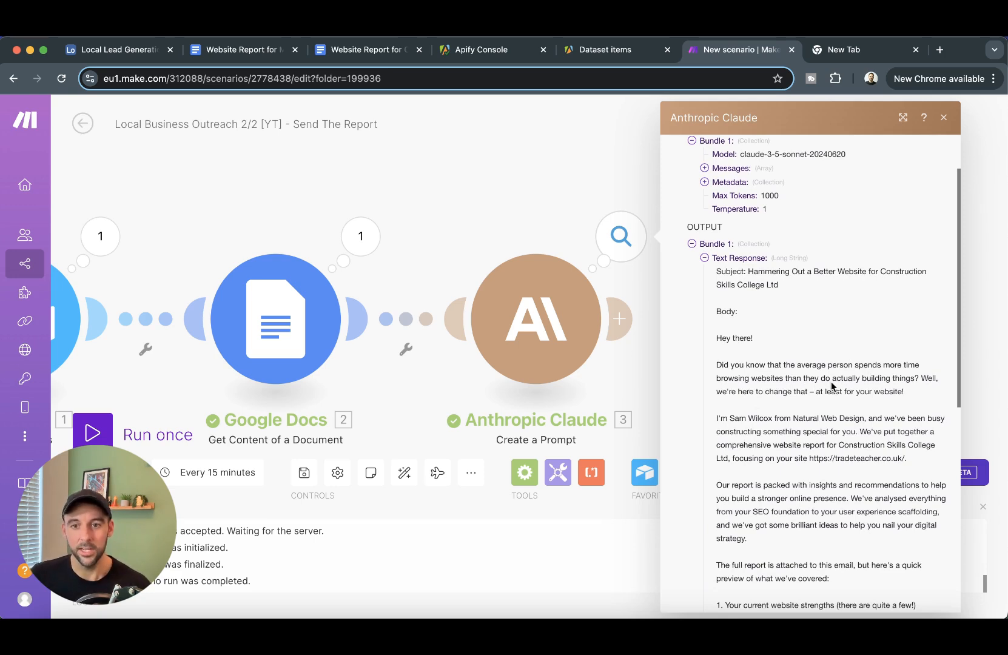
{"action": "scroll", "coordinate": [838, 395], "scroll_direction": "down", "scroll_amount": 5}
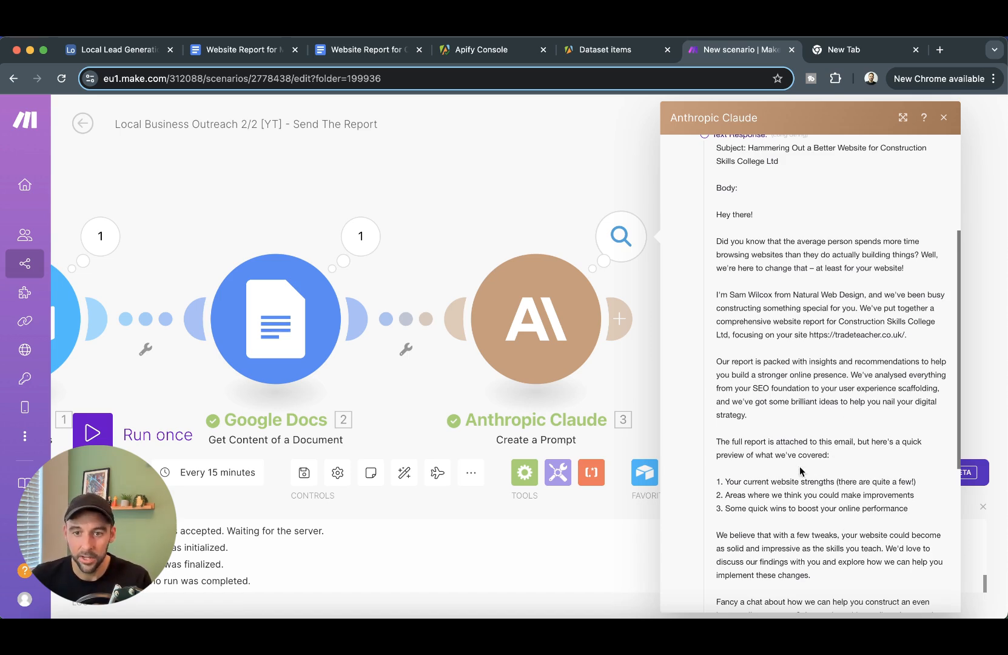
{"action": "scroll", "coordinate": [801, 449], "scroll_direction": "down", "scroll_amount": 1}
- Read the email's report preview points, then close the Claude output details
{"action": "left_click_drag", "start_coordinate": [722, 414], "coordinate": [897, 436]}
{"action": "left_click", "coordinate": [878, 422]}
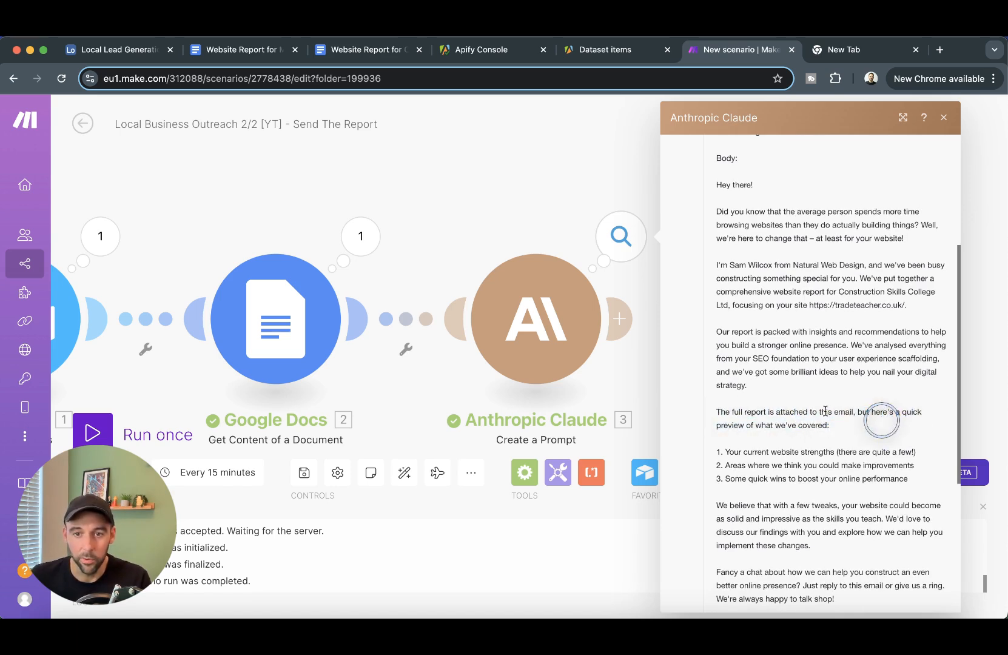
{"action": "left_click_drag", "start_coordinate": [734, 452], "coordinate": [845, 453]}
{"action": "left_click_drag", "start_coordinate": [716, 466], "coordinate": [848, 465]}
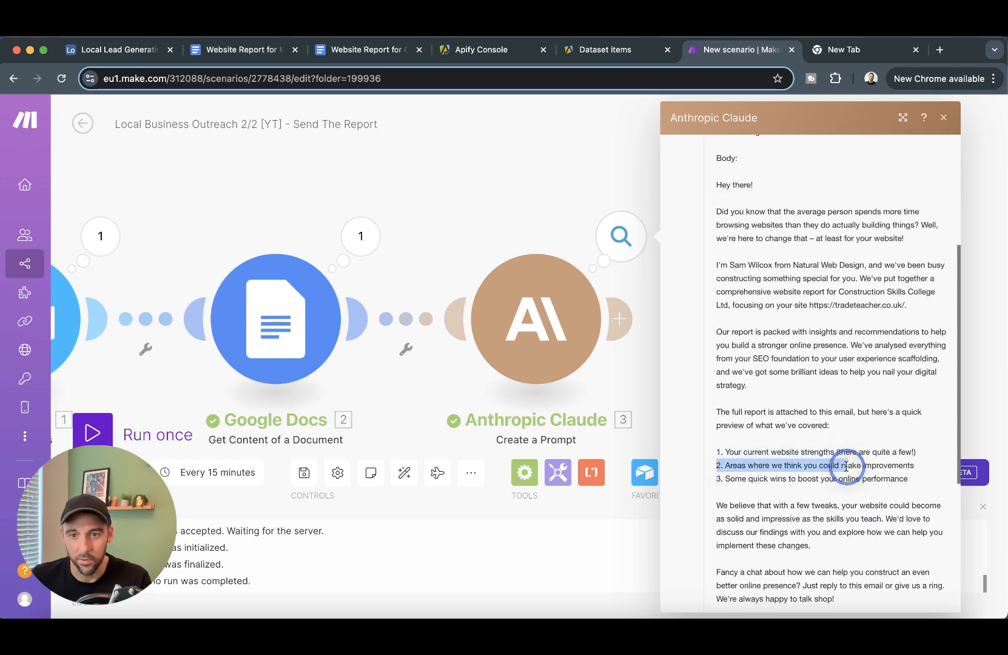
{"action": "scroll", "coordinate": [858, 364], "scroll_direction": "down", "scroll_amount": 8}
{"action": "left_click", "coordinate": [814, 359]}
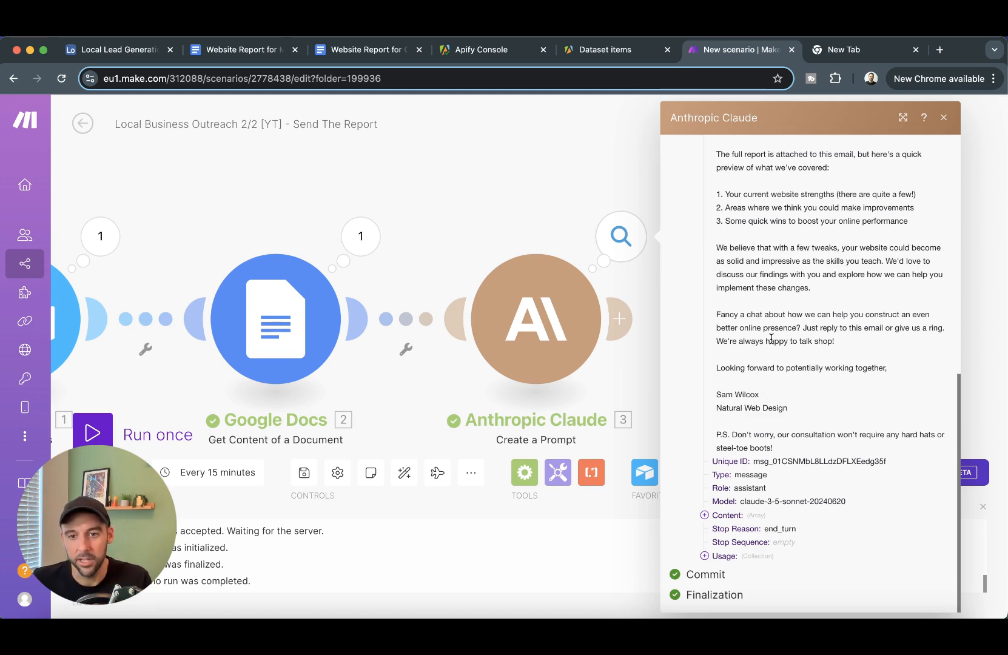
{"action": "left_click", "coordinate": [830, 315]}
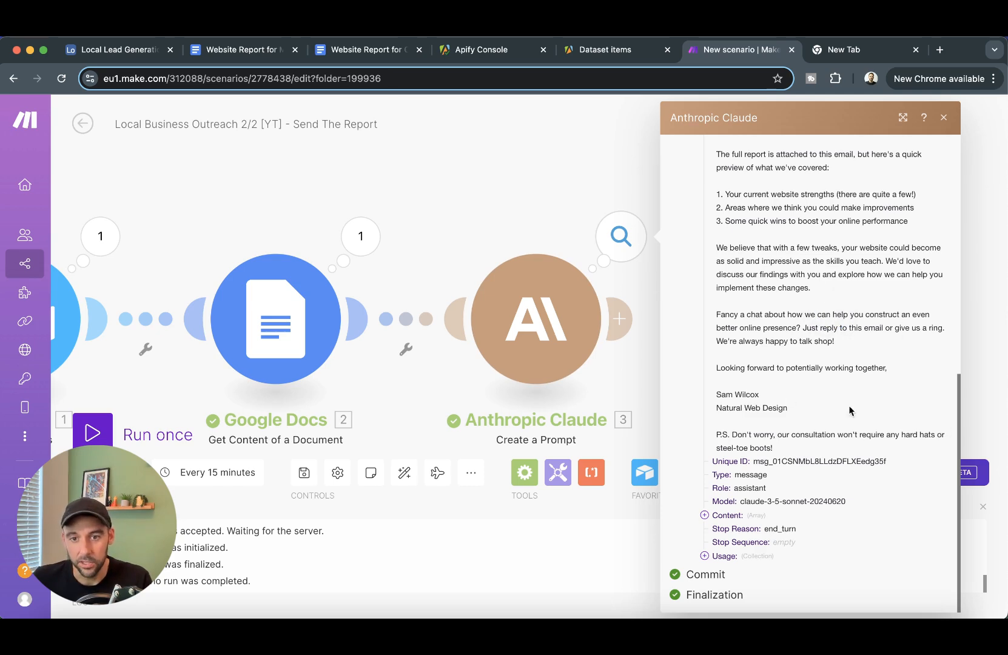
{"action": "left_click", "coordinate": [528, 185]}
{"action": "left_click_drag", "start_coordinate": [765, 327], "coordinate": [640, 272]}
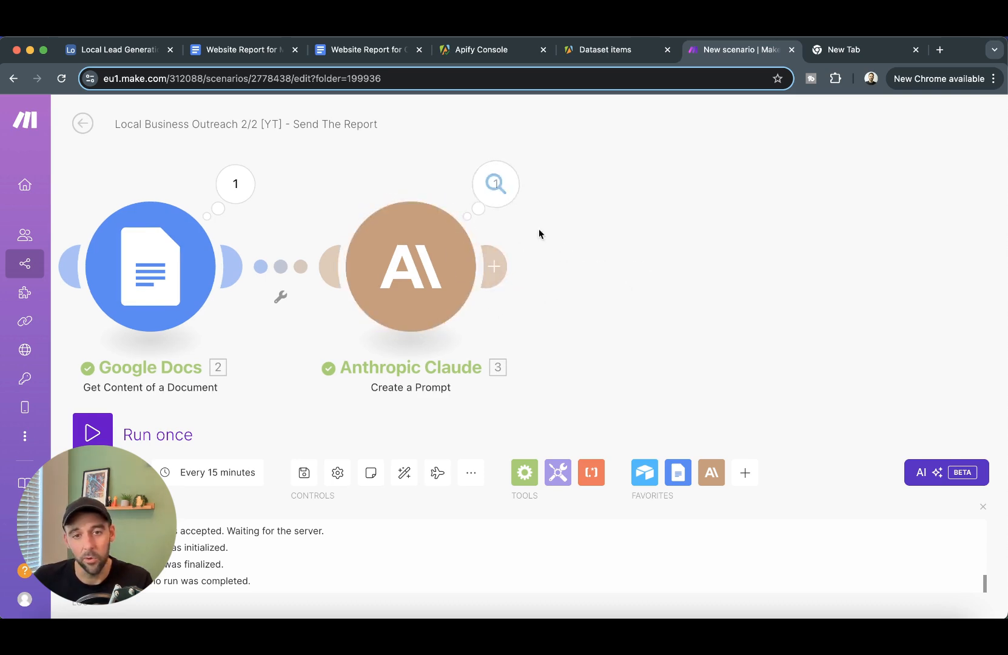
- Insert an OpenAI Transform Text to Structured Data module right after Anthropic Claude
{"action": "left_click", "coordinate": [501, 277]}
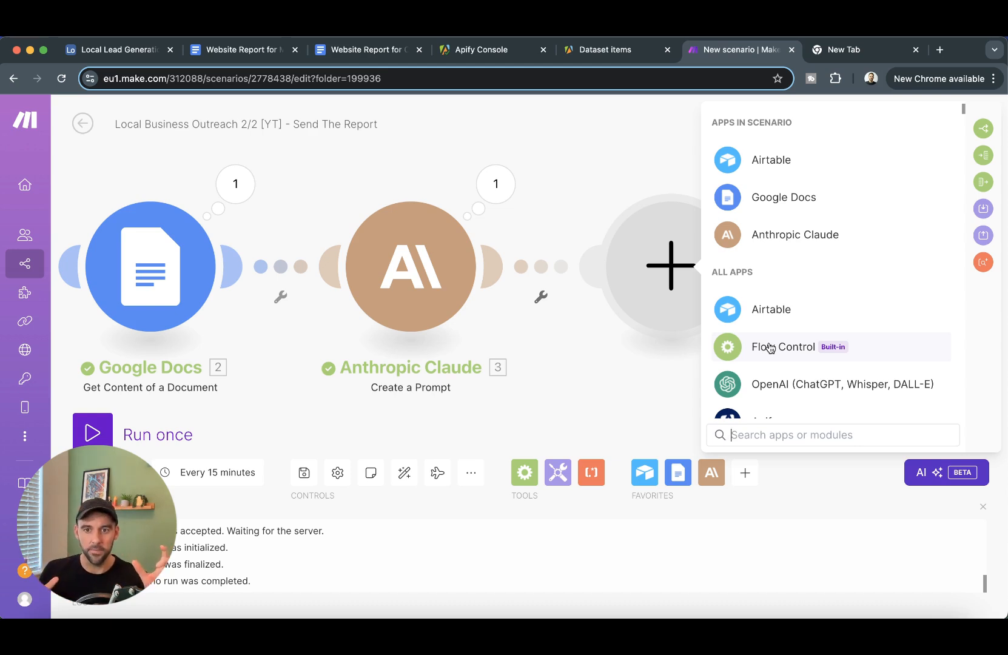
{"action": "left_click", "coordinate": [780, 386]}
{"action": "scroll", "coordinate": [833, 351], "scroll_direction": "down", "scroll_amount": 1}
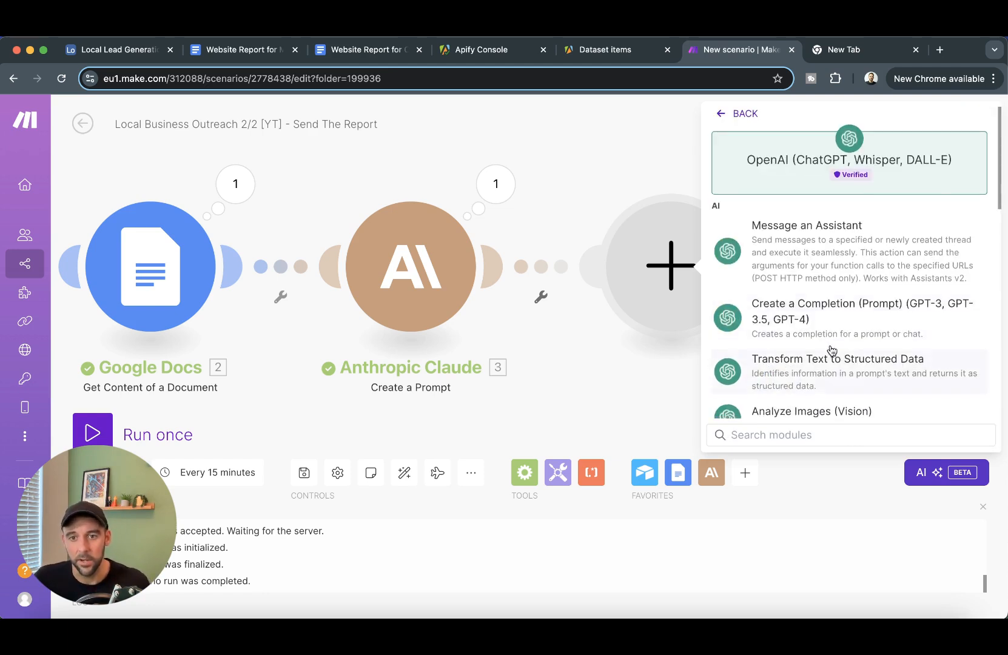
{"action": "left_click", "coordinate": [824, 367]}
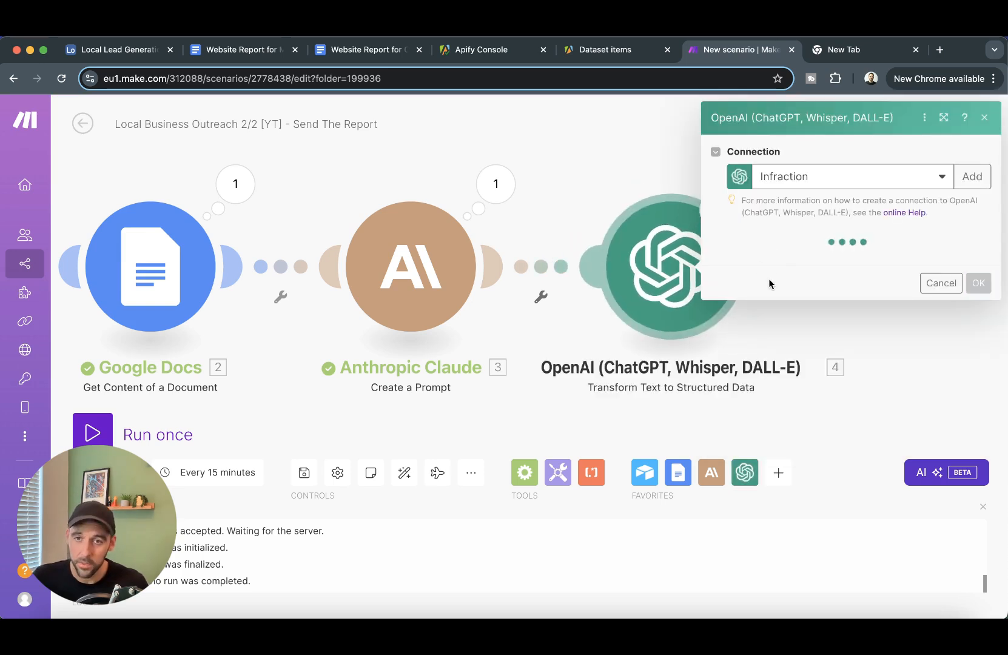
- Configure OpenAI with gpt-4o-mini, Claude's Text Response as input, My OpenAI connection, and the pasted prompt
{"action": "left_click", "coordinate": [861, 263]}
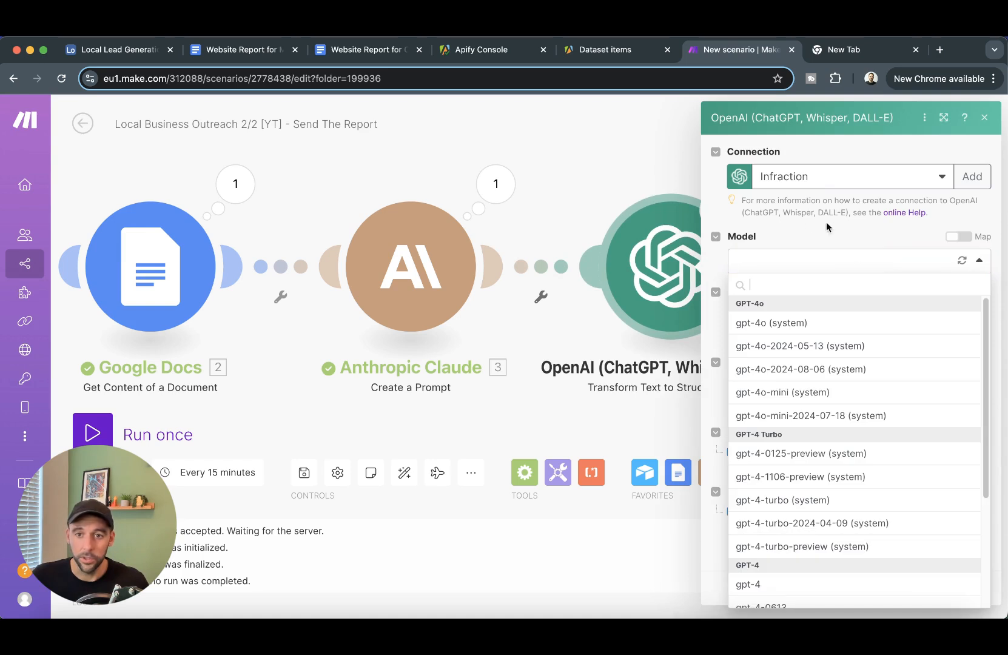
{"action": "left_click", "coordinate": [787, 392]}
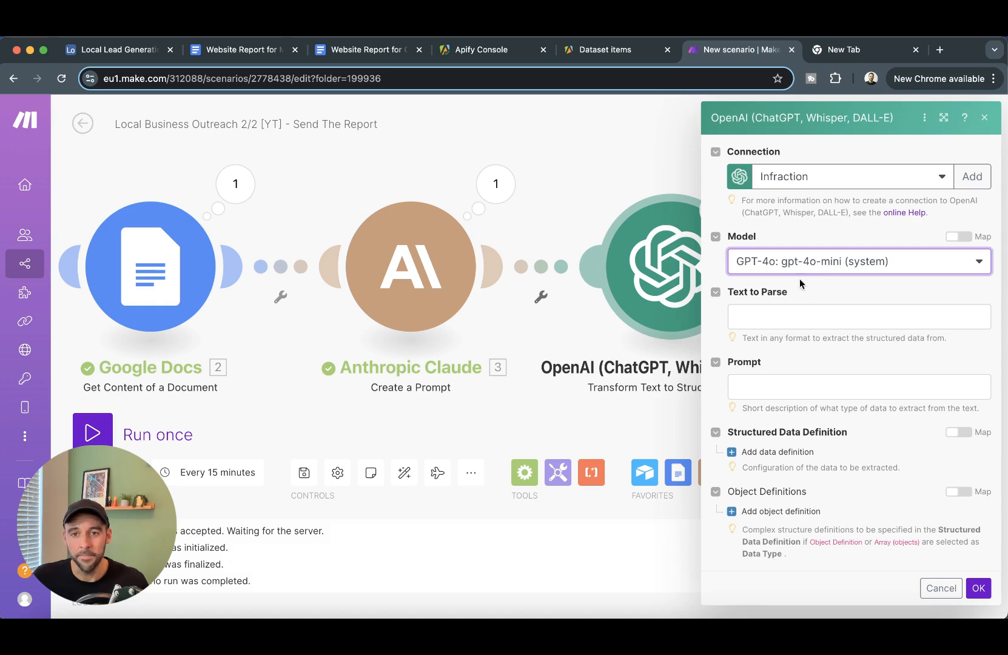
{"action": "left_click", "coordinate": [786, 313]}
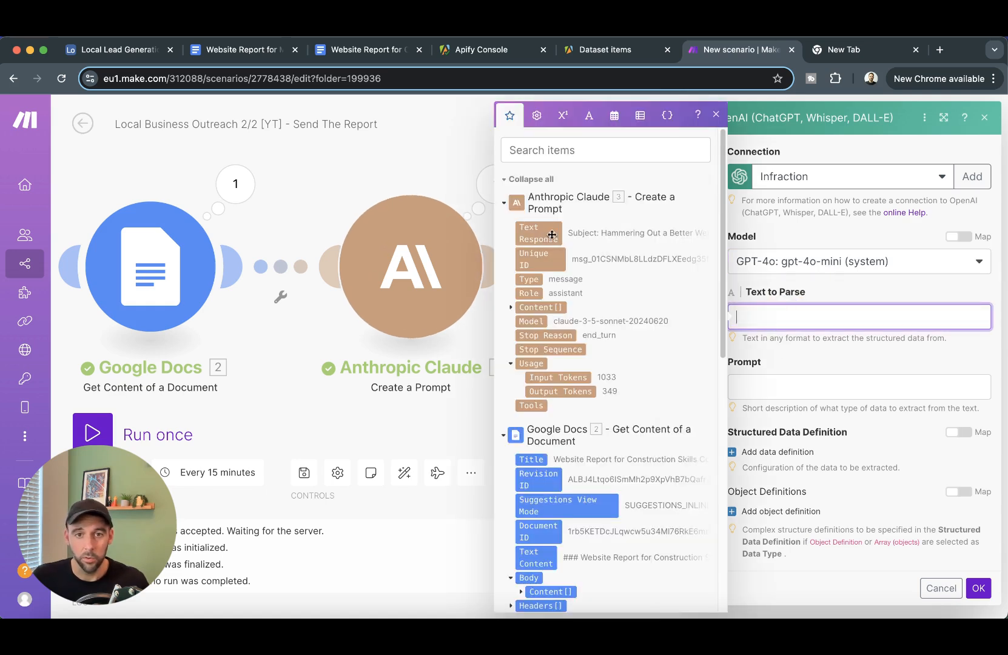
{"action": "left_click", "coordinate": [539, 233]}
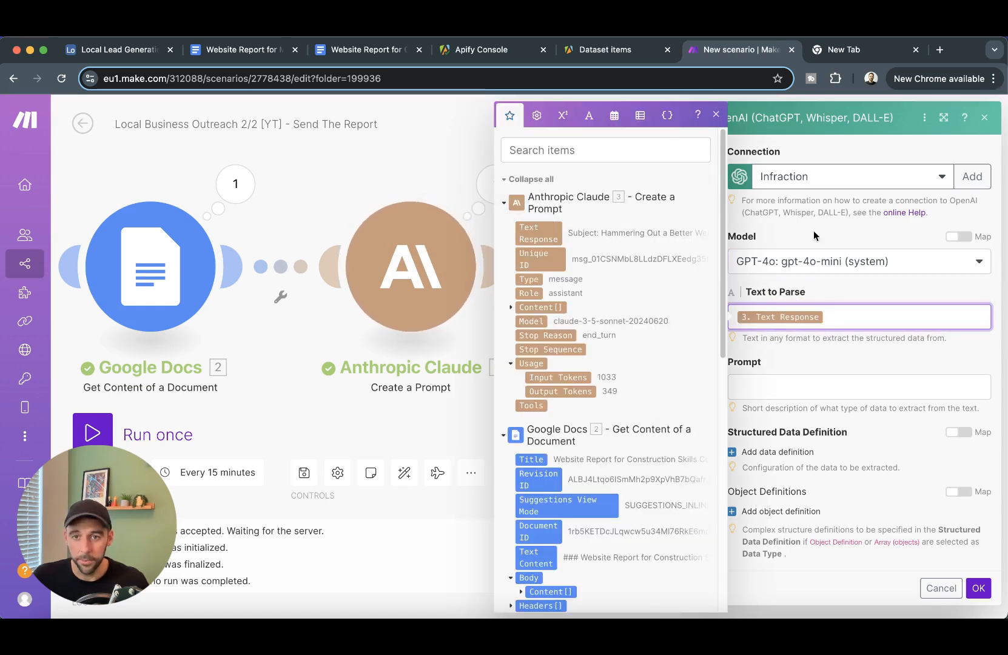
{"action": "left_click", "coordinate": [819, 177]}
{"action": "left_click", "coordinate": [827, 230]}
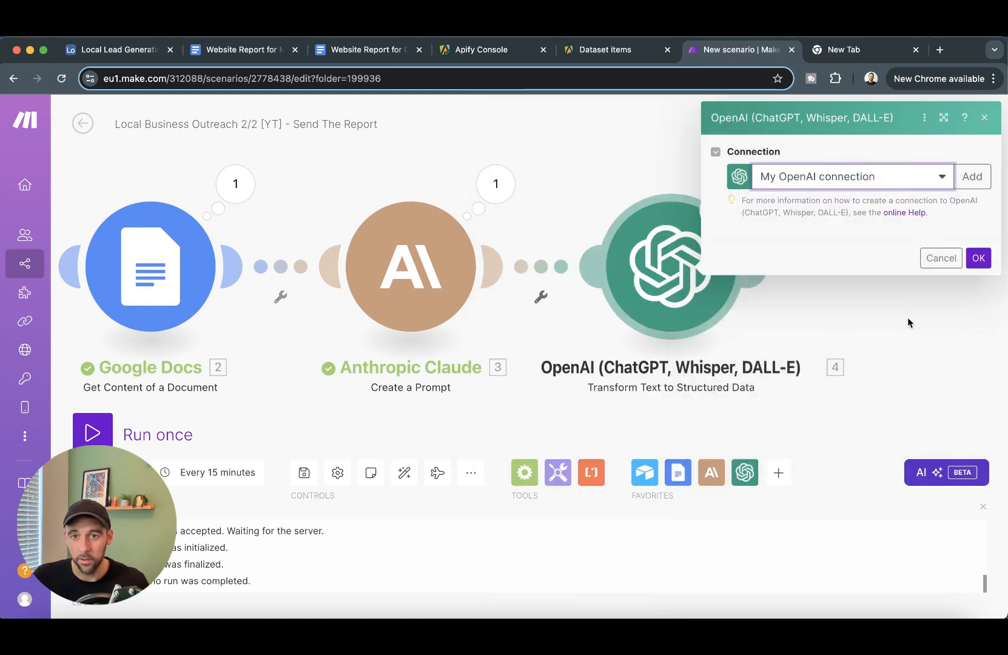
{"action": "left_click", "coordinate": [792, 389]}
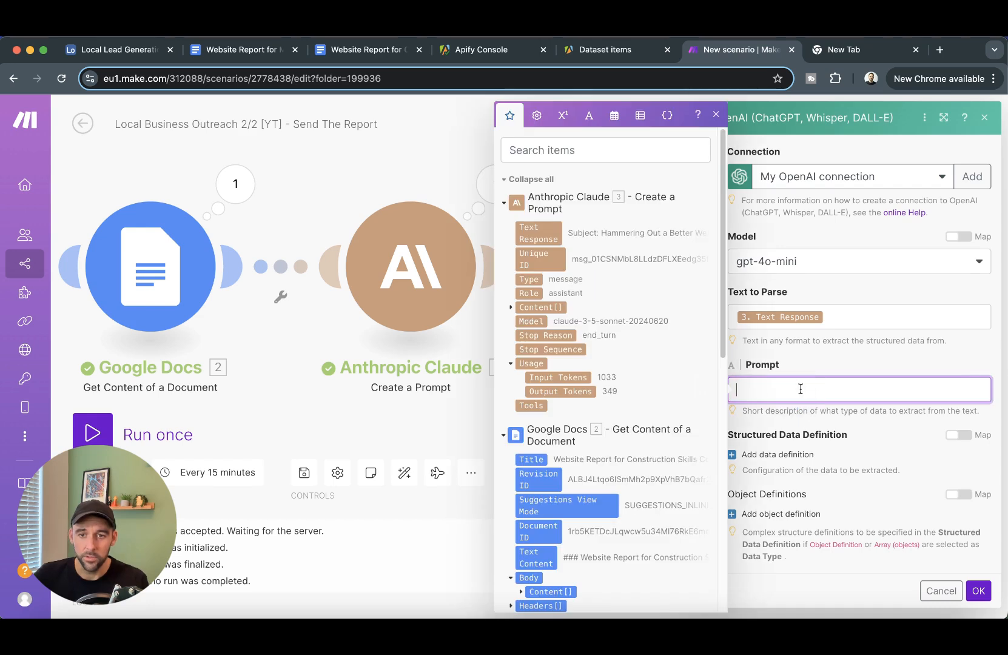
{"action": "type", "text": "There is an email draft that needs splitting into Subject and Body"}
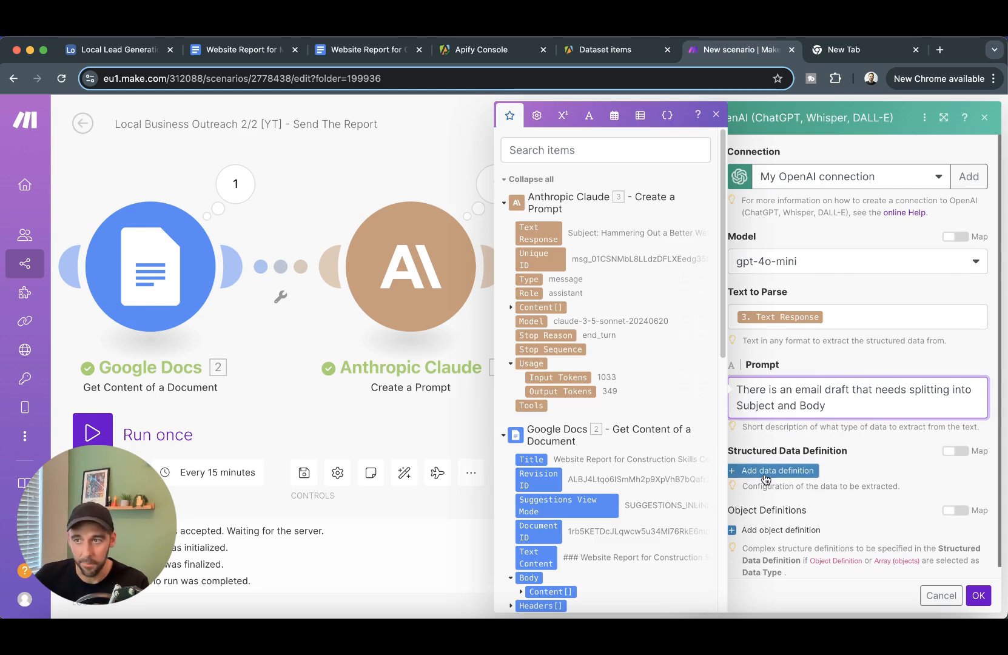
- Add a Subject data definition with a description and Text data type
{"action": "left_click", "coordinate": [765, 478]}
{"action": "left_click", "coordinate": [781, 471]}
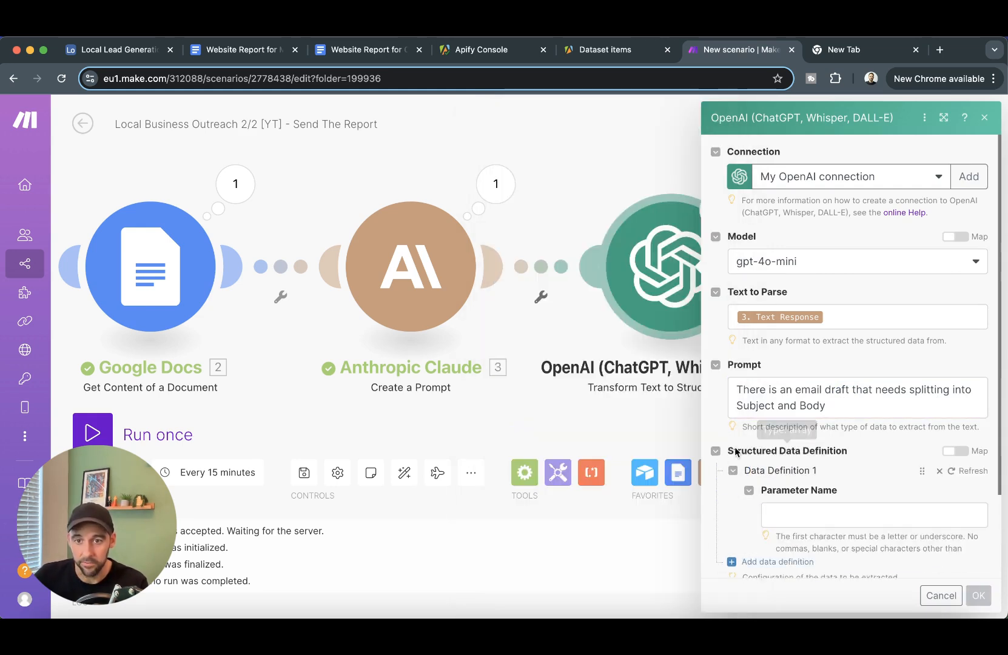
{"action": "scroll", "coordinate": [787, 467], "scroll_direction": "down", "scroll_amount": 3}
{"action": "left_click", "coordinate": [819, 406]}
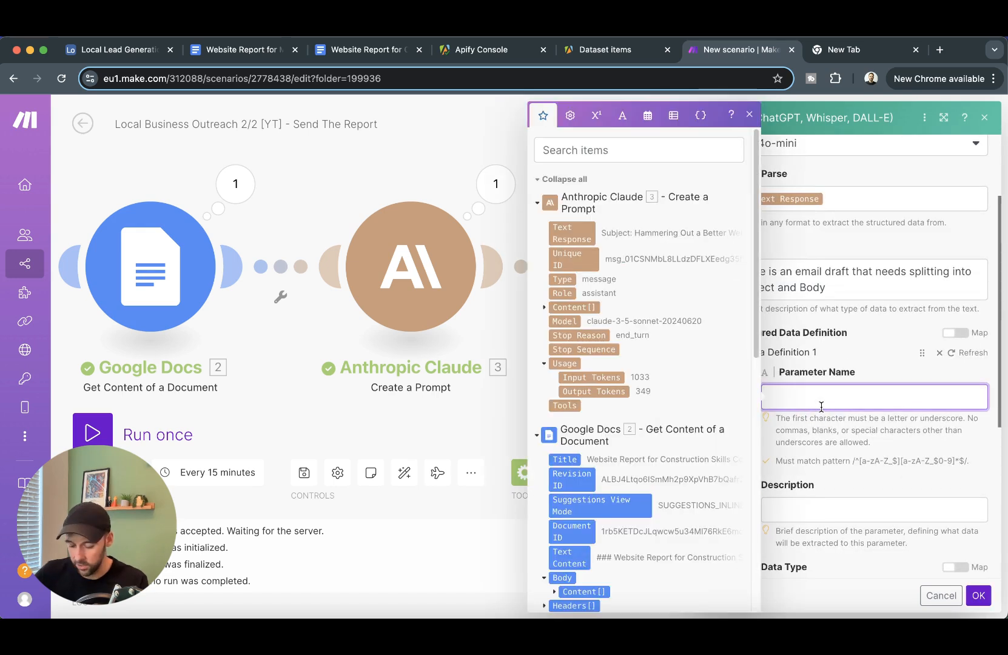
{"action": "type", "text": "Subject"}
{"action": "key", "text": "Tab"}
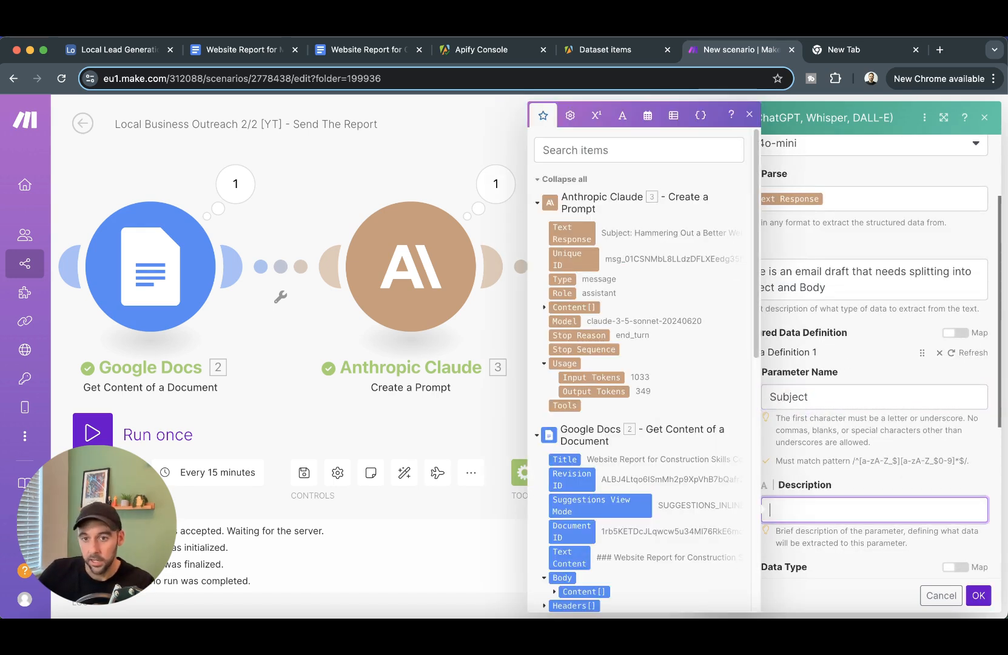
{"action": "type", "text": "This is the subject"}
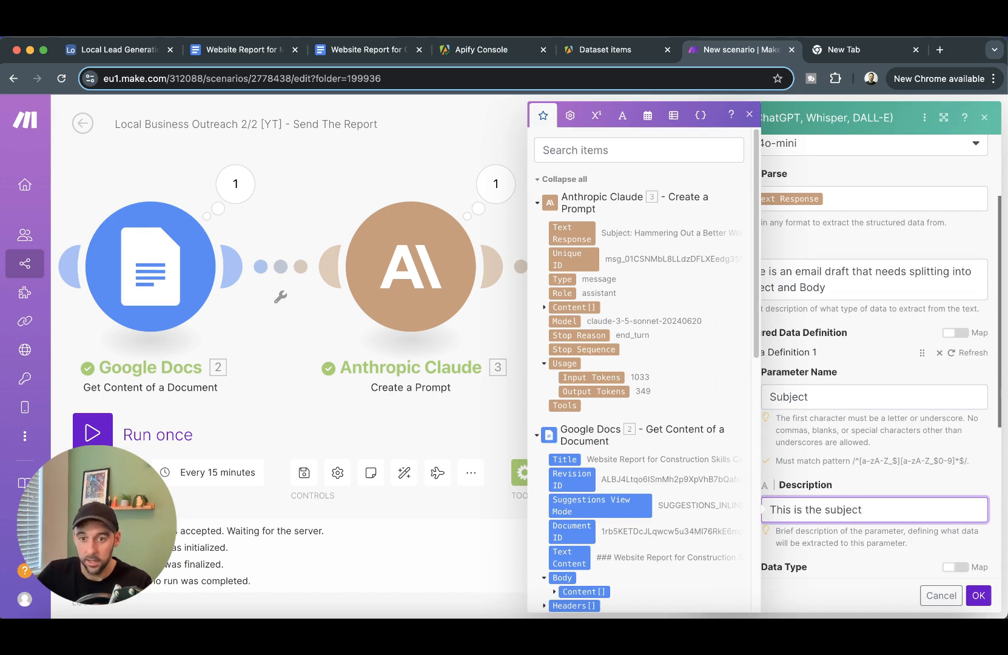
{"action": "scroll", "coordinate": [843, 455], "scroll_direction": "down", "scroll_amount": 5}
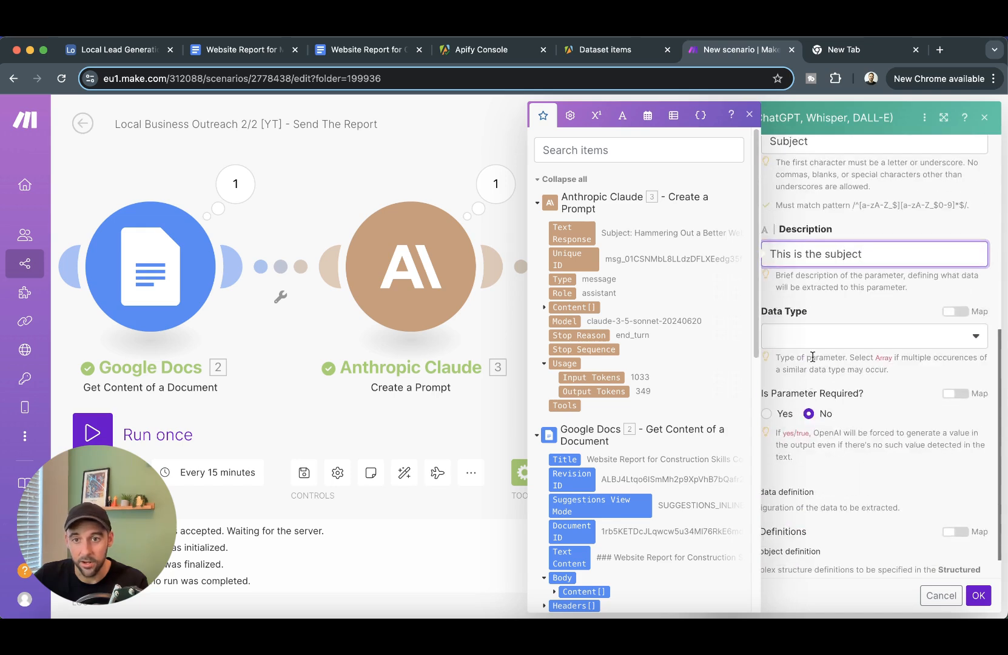
{"action": "left_click", "coordinate": [850, 302]}
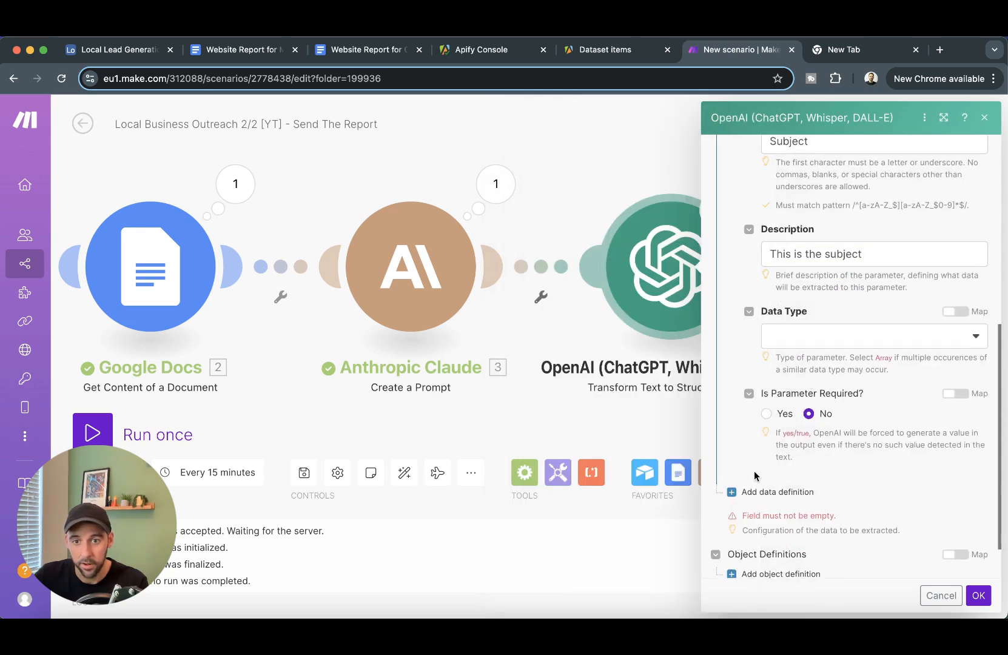
{"action": "left_click", "coordinate": [773, 491]}
{"action": "left_click", "coordinate": [850, 335]}
{"action": "left_click", "coordinate": [828, 357]}
- Define a Body Text field with its description and save the OpenAI settings
{"action": "scroll", "coordinate": [832, 302], "scroll_direction": "down", "scroll_amount": 3}
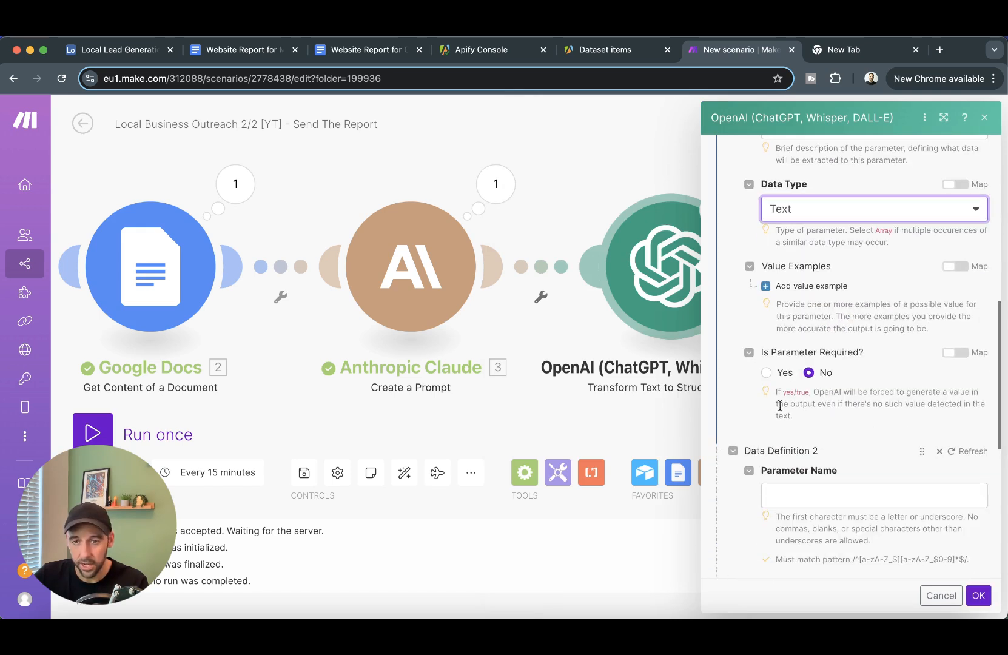
{"action": "left_click", "coordinate": [859, 491]}
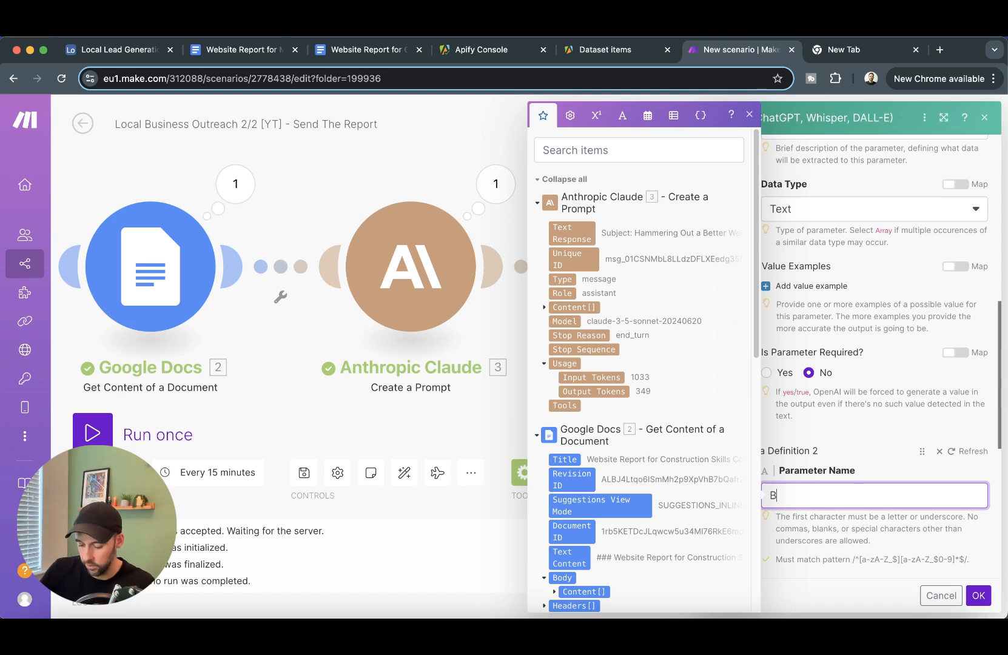
{"action": "scroll", "coordinate": [838, 425], "scroll_direction": "down", "scroll_amount": 2}
{"action": "left_click", "coordinate": [837, 489]}
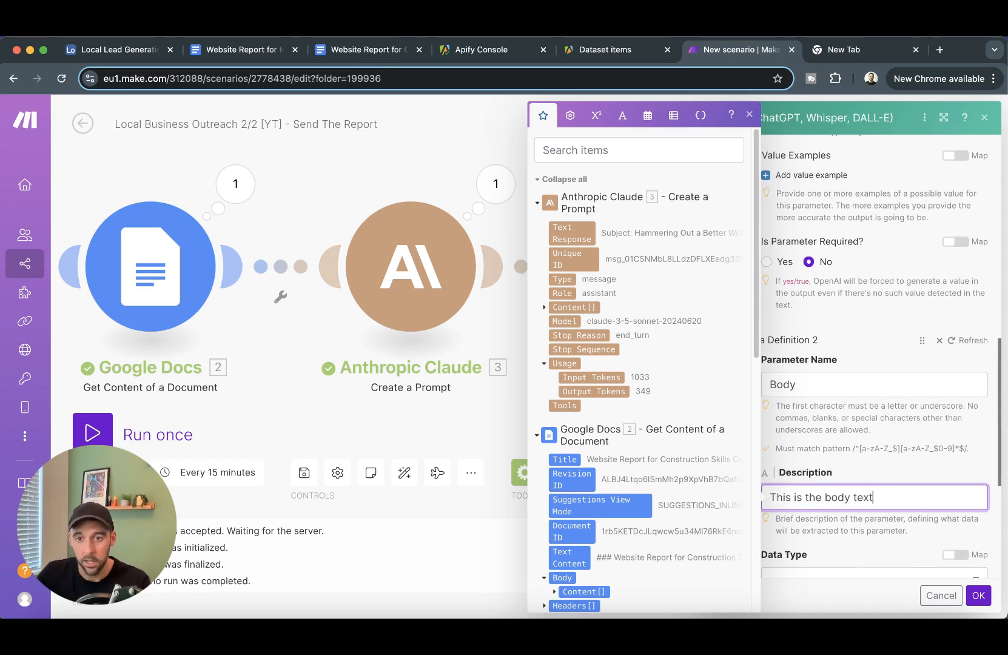
{"action": "scroll", "coordinate": [861, 476], "scroll_direction": "down", "scroll_amount": 2}
{"action": "left_click", "coordinate": [868, 460]}
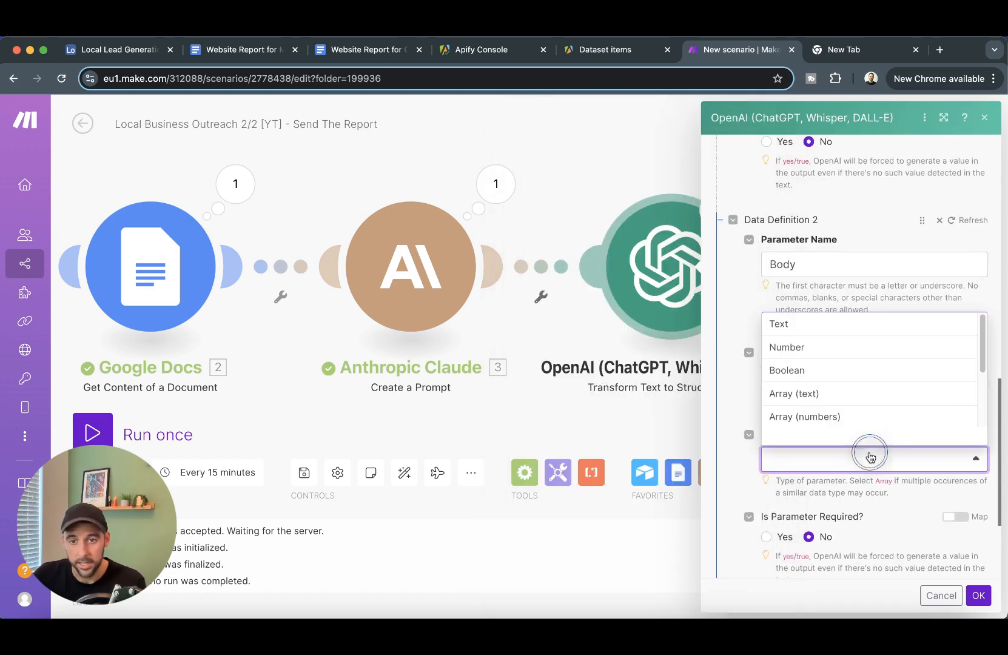
{"action": "left_click", "coordinate": [837, 325]}
{"action": "scroll", "coordinate": [918, 552], "scroll_direction": "down", "scroll_amount": 3}
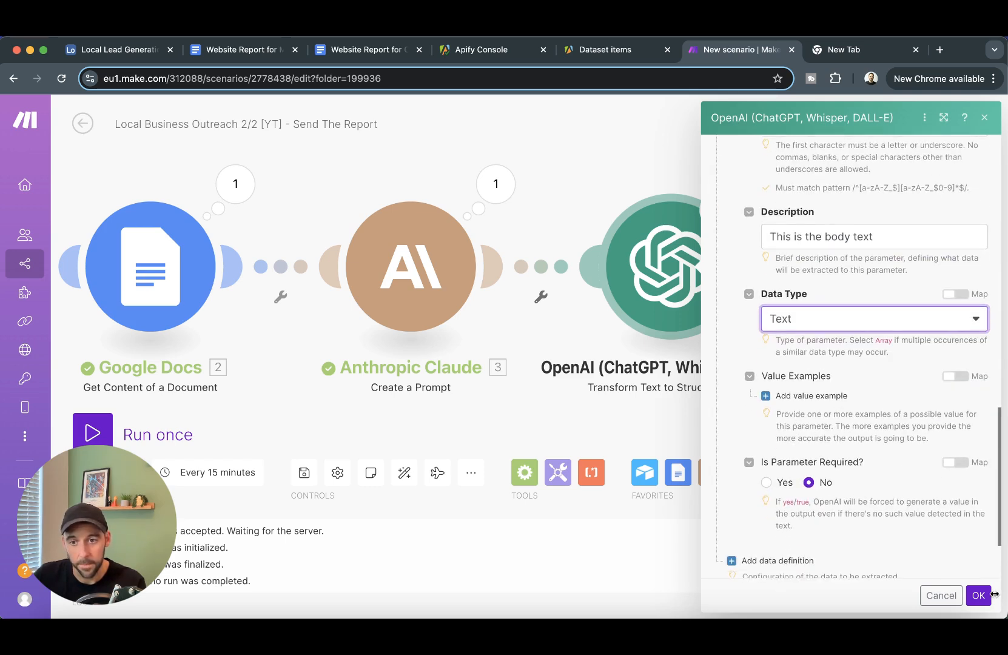
{"action": "left_click", "coordinate": [979, 595]}
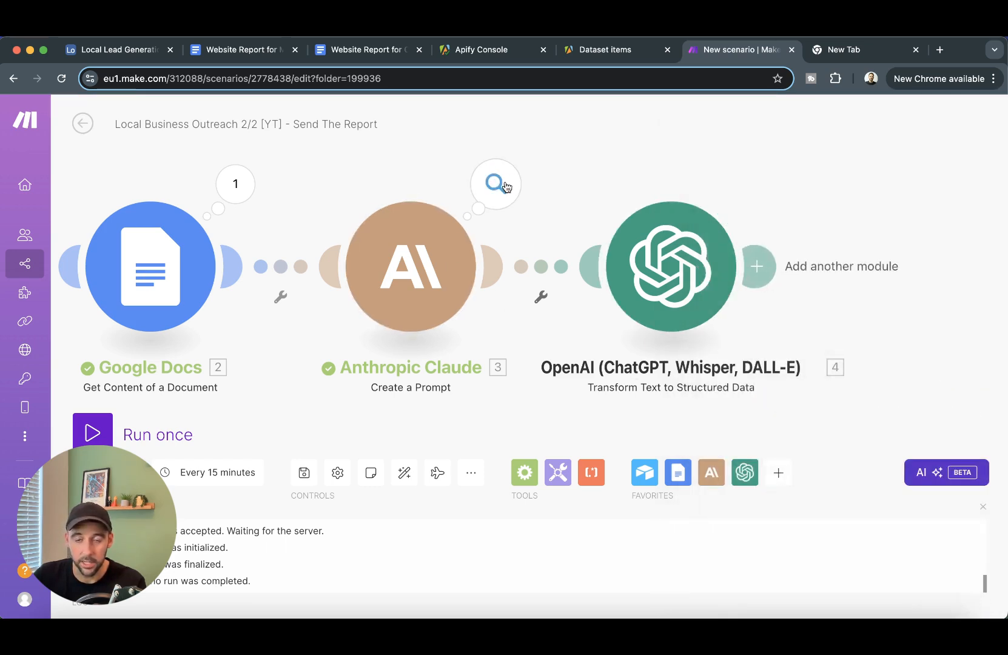
{"action": "left_click", "coordinate": [498, 185]}
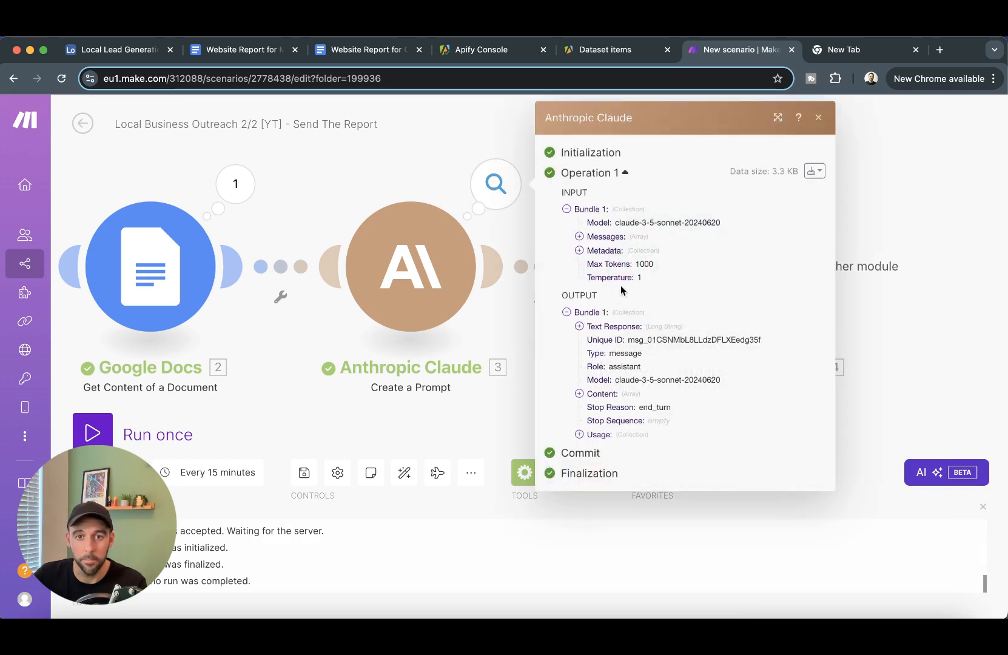
{"action": "left_click", "coordinate": [606, 330]}
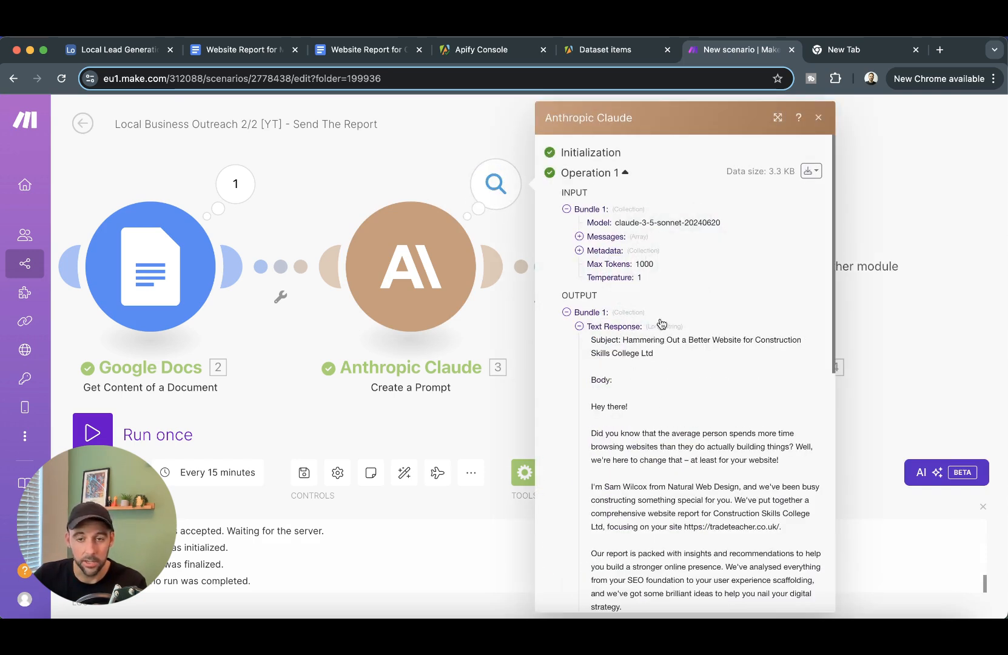
{"action": "left_click_drag", "start_coordinate": [591, 338], "coordinate": [686, 340]}
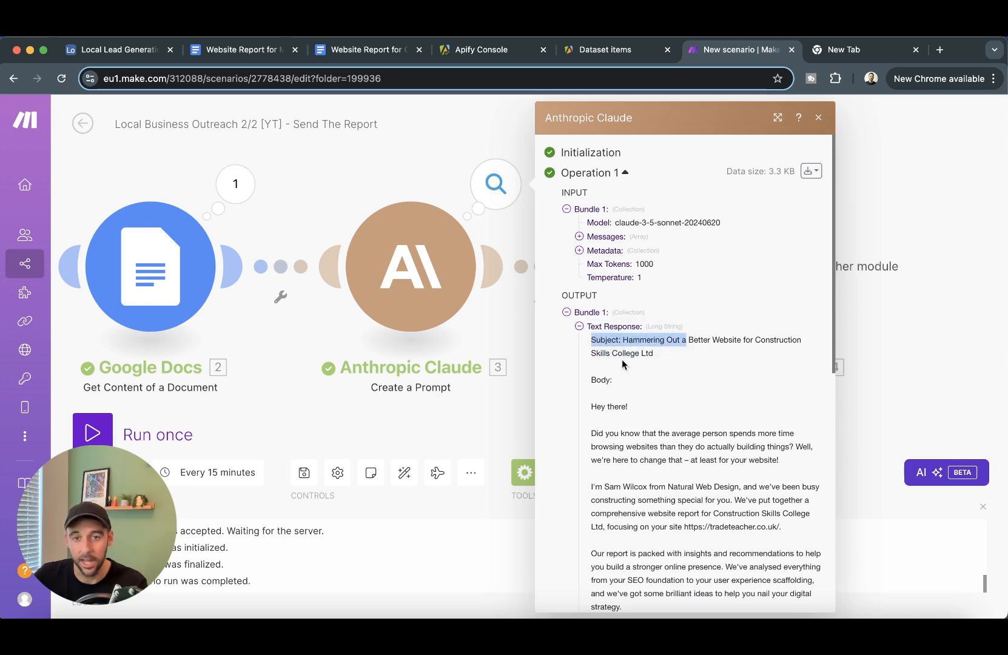
{"action": "left_click", "coordinate": [908, 206]}
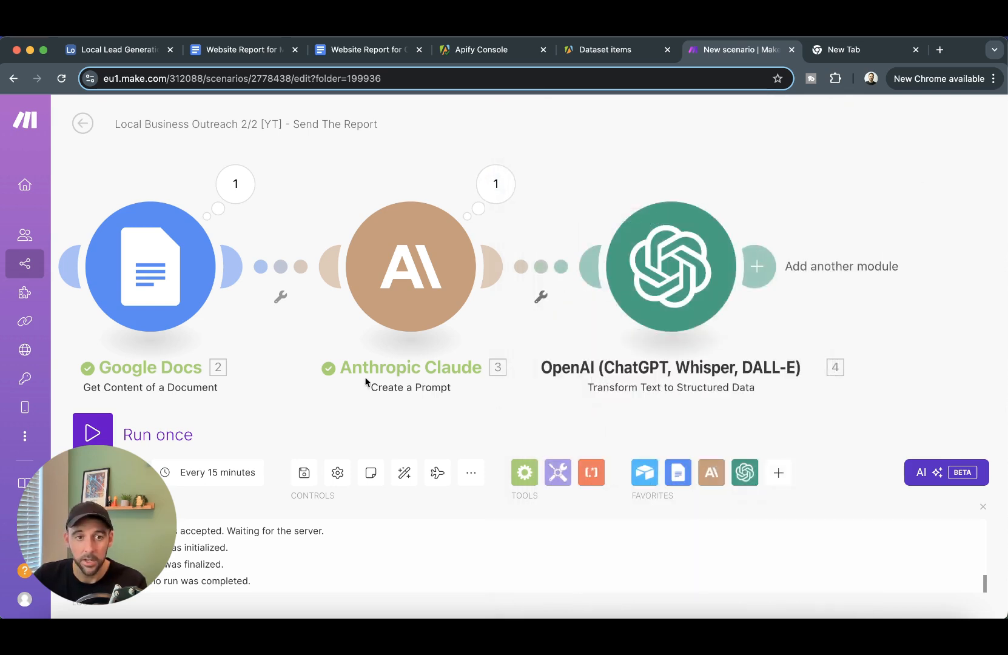
{"action": "scroll", "coordinate": [258, 405], "scroll_direction": "down", "scroll_amount": 3}
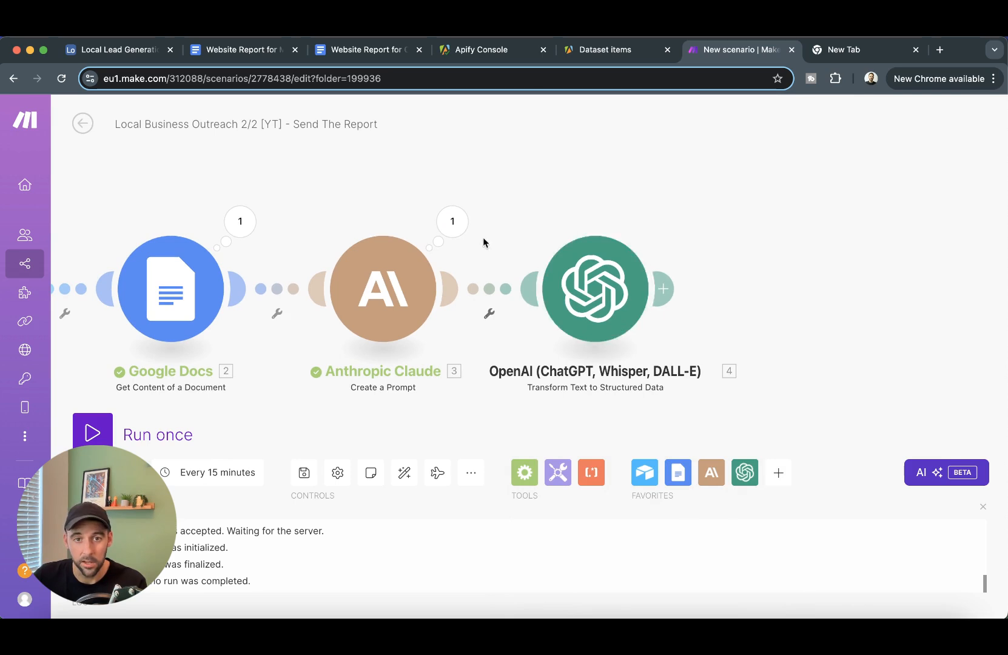
{"action": "right_click", "coordinate": [600, 297]}
- Test only the OpenAI step, pasting Claude's generated email as its Text Response input
{"action": "left_click", "coordinate": [663, 333]}
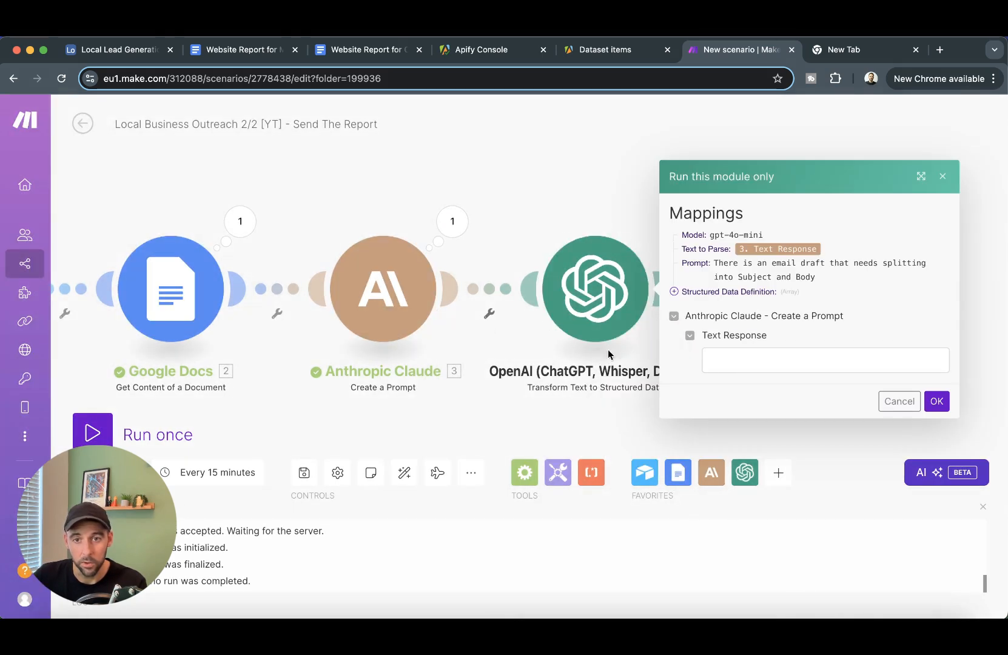
{"action": "left_click", "coordinate": [453, 222]}
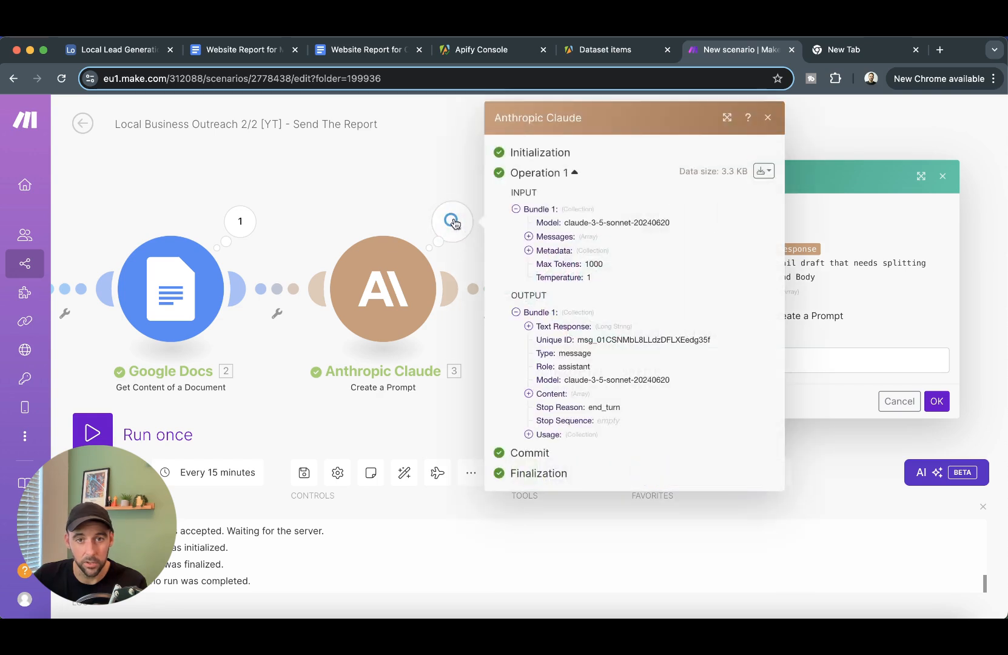
{"action": "left_click", "coordinate": [563, 328]}
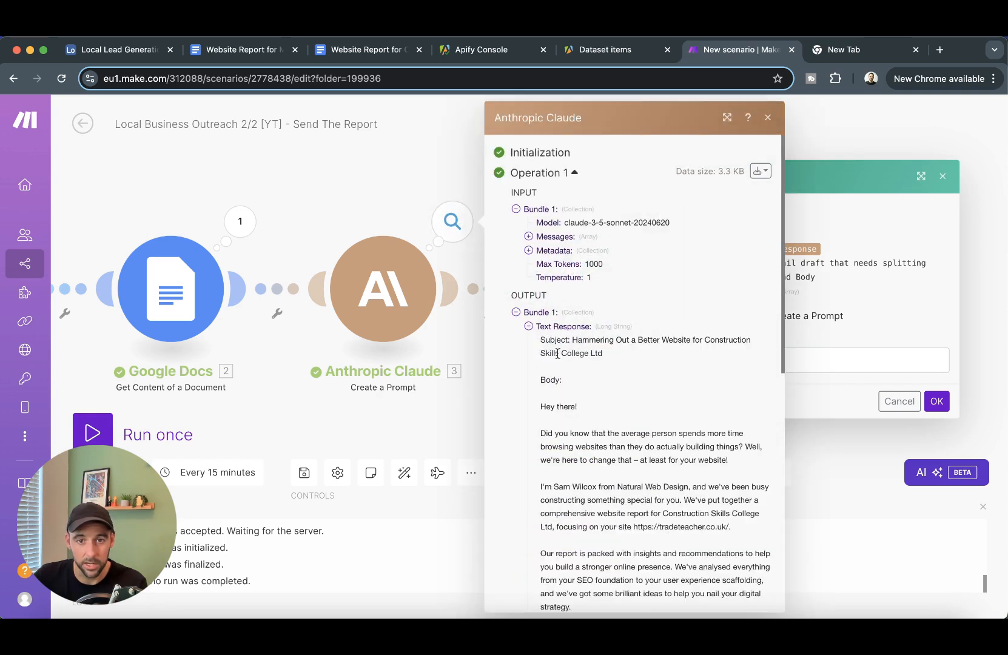
{"action": "left_click_drag", "start_coordinate": [541, 337], "coordinate": [670, 470]}
{"action": "key", "text": "super+c"}
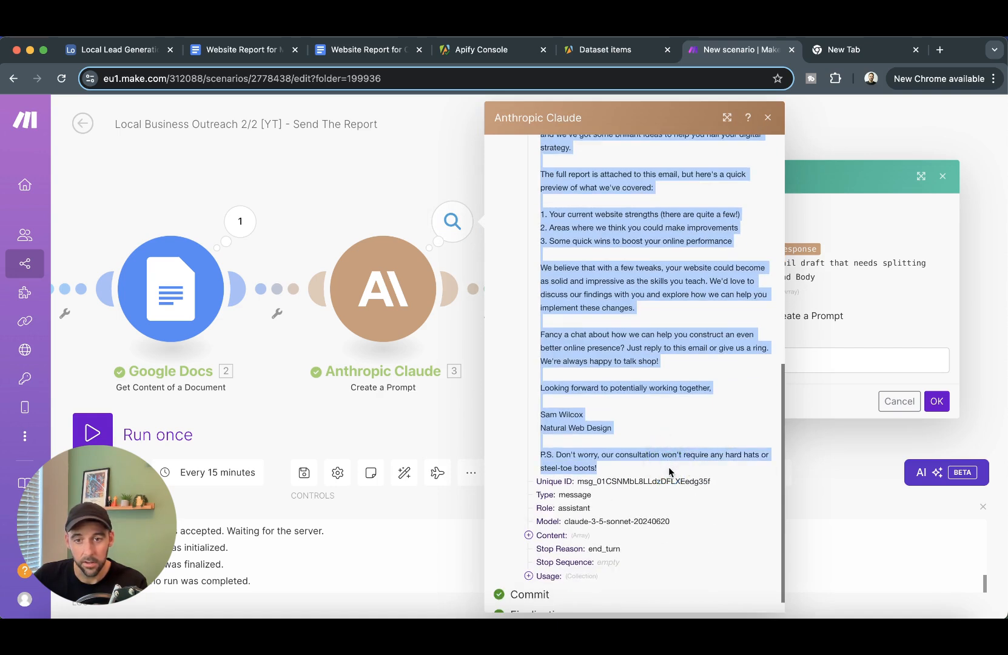
{"action": "left_click", "coordinate": [836, 369]}
{"action": "key", "text": "super+v"}
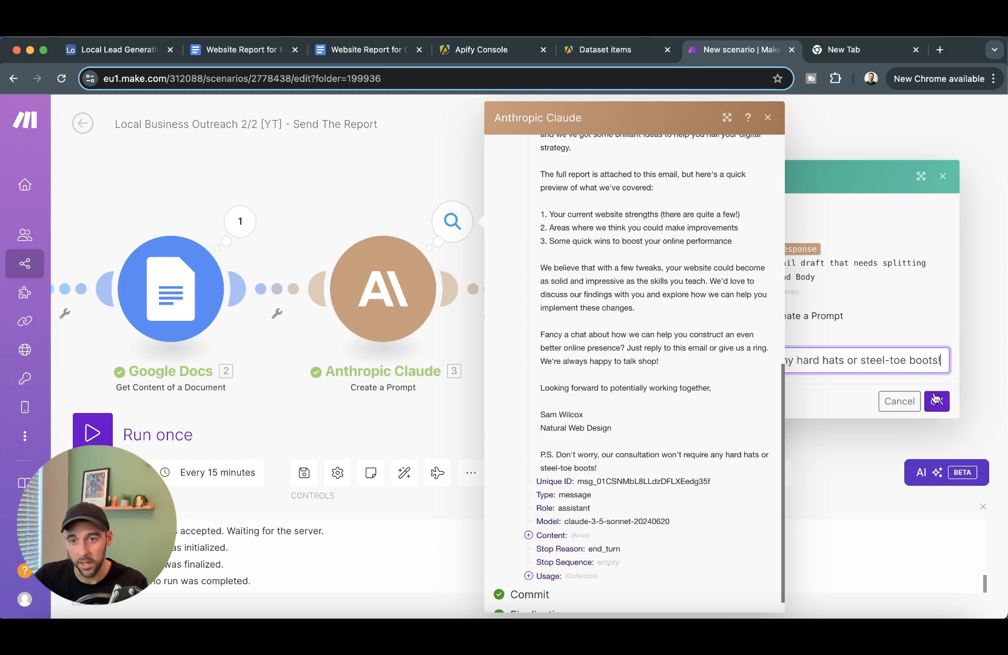
{"action": "left_click", "coordinate": [936, 399]}
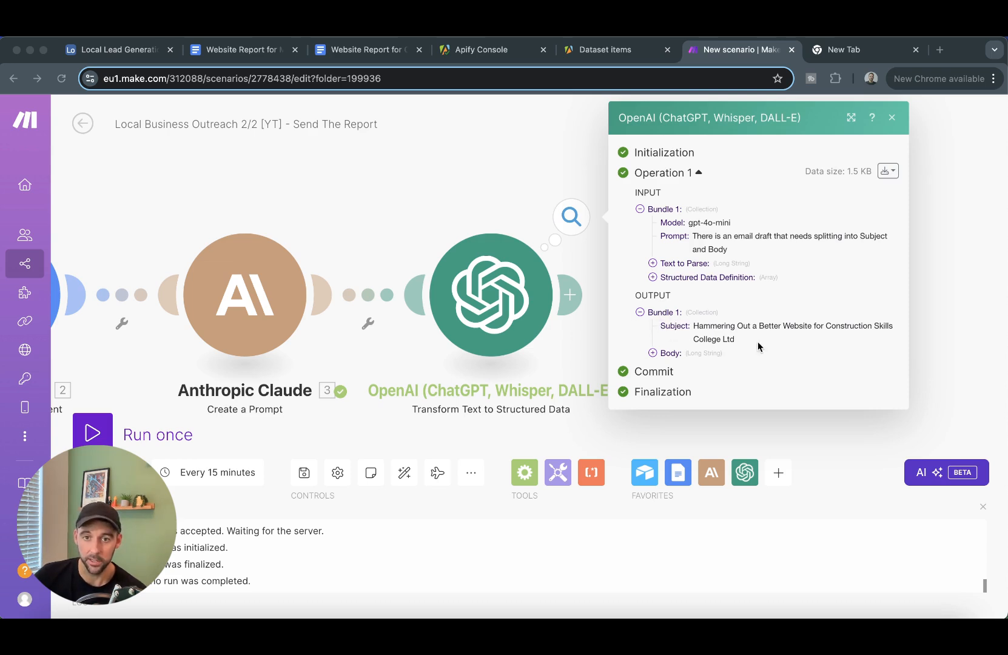
- Close the OpenAI output showing the extracted Subject and Body
{"action": "left_click", "coordinate": [711, 328]}
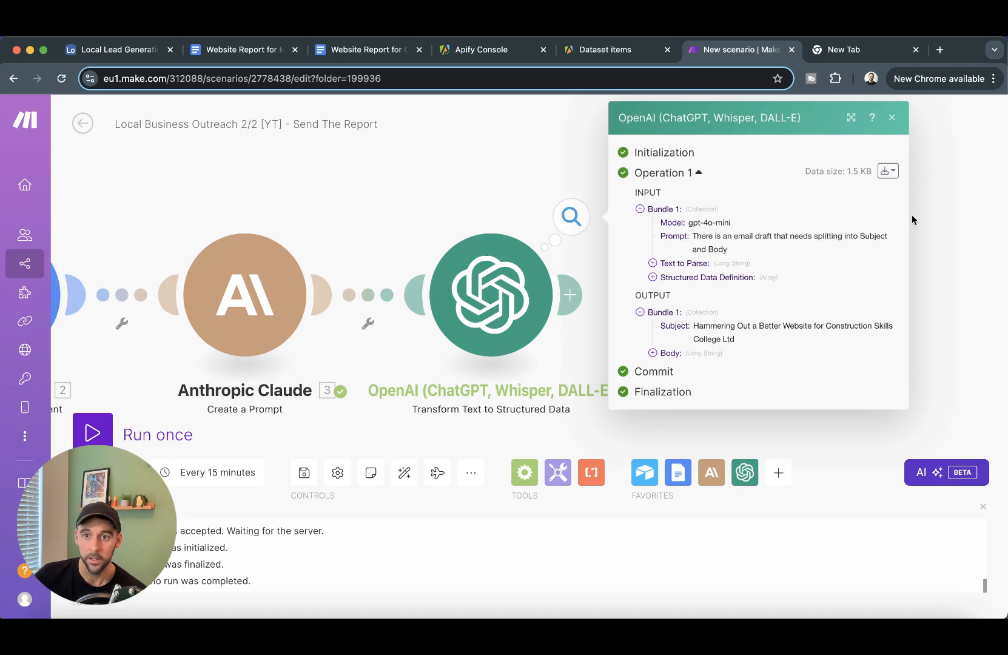
{"action": "left_click", "coordinate": [933, 198]}
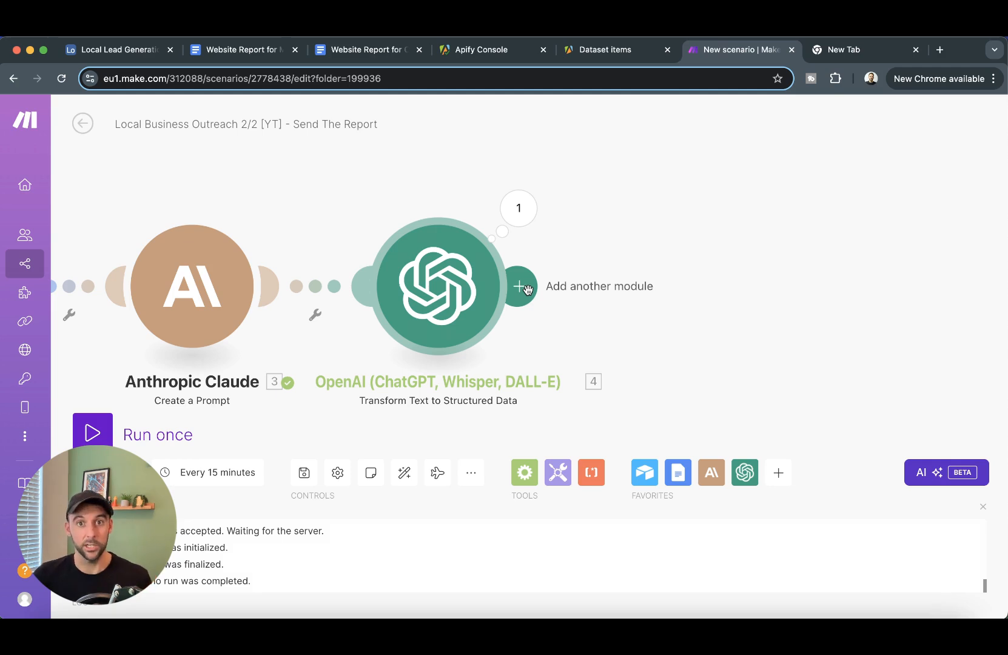
- Add a Google Docs Download a Document module after the OpenAI step
{"action": "left_click", "coordinate": [521, 287]}
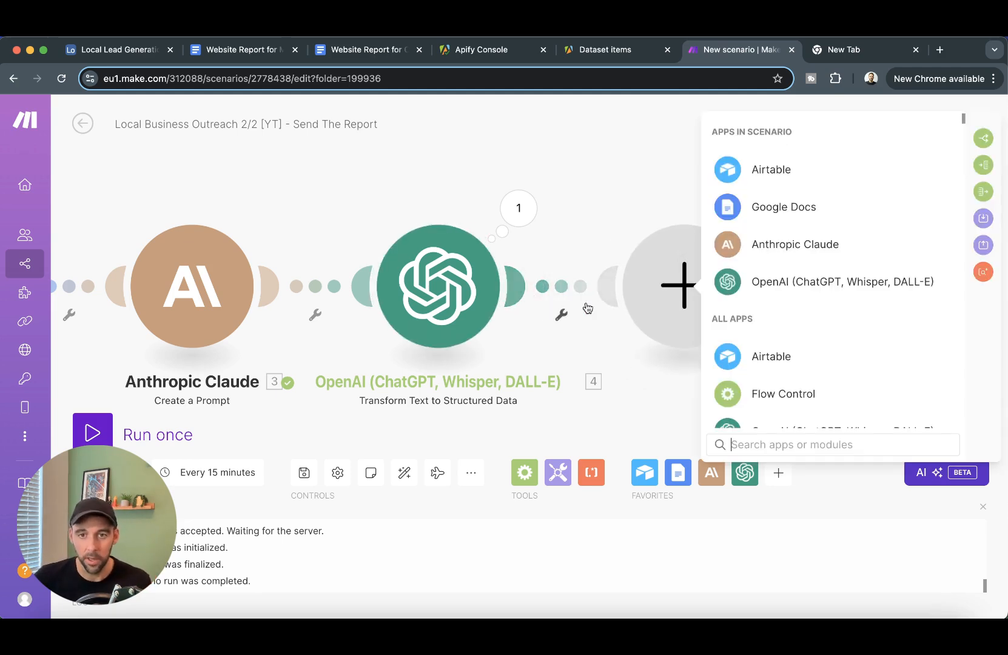
{"action": "left_click", "coordinate": [774, 206]}
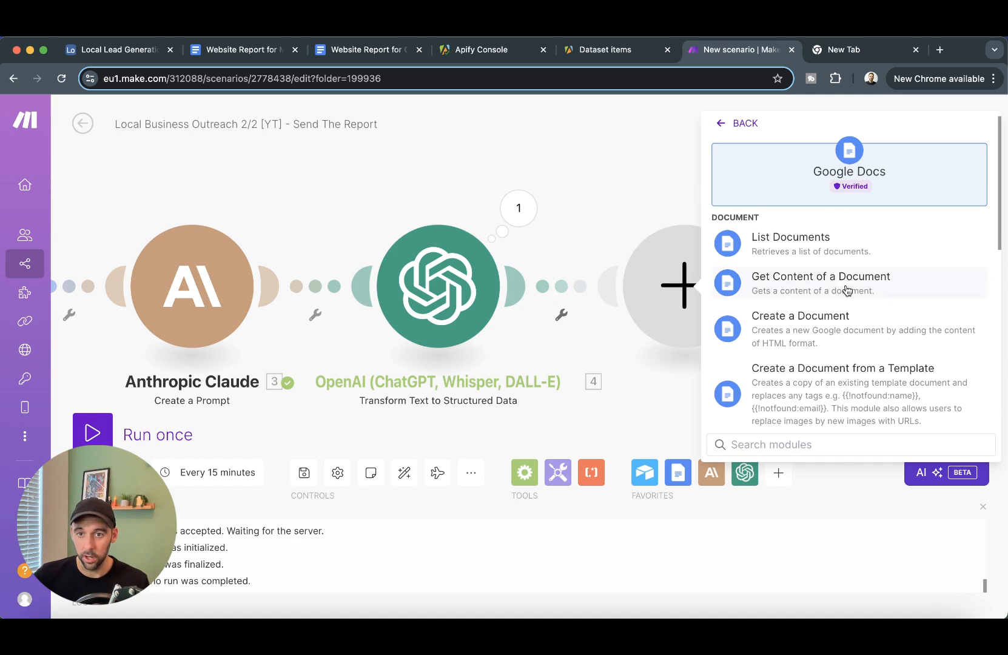
{"action": "scroll", "coordinate": [792, 340], "scroll_direction": "down", "scroll_amount": 3}
{"action": "scroll", "coordinate": [797, 249], "scroll_direction": "down", "scroll_amount": 5}
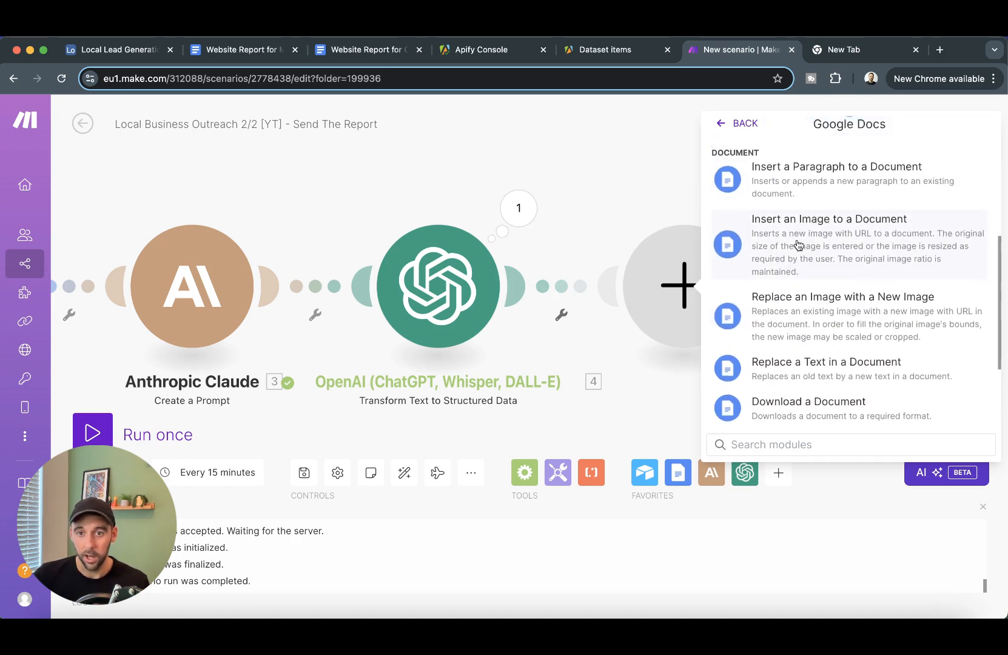
{"action": "left_click", "coordinate": [799, 280]}
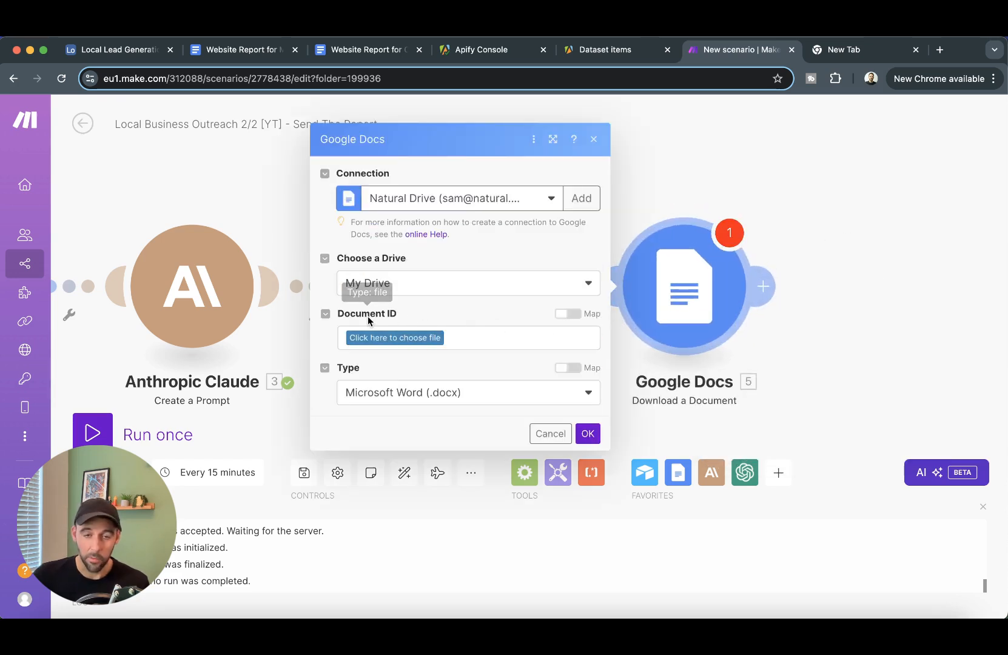
- Map Document ID from the Airtable record, set the download type to PDF, and save
{"action": "left_click", "coordinate": [561, 315]}
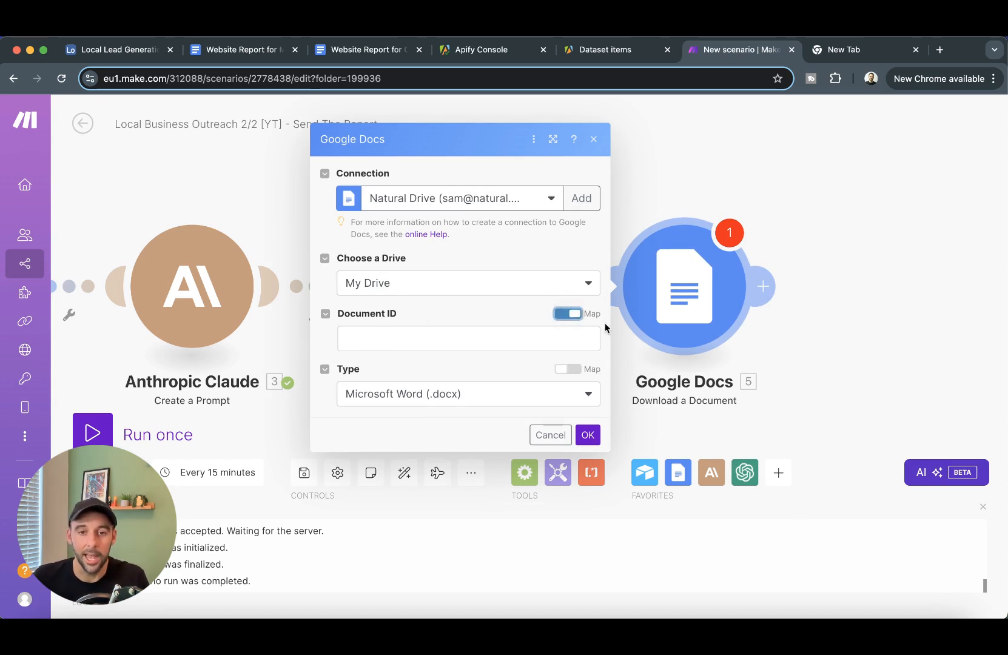
{"action": "left_click", "coordinate": [523, 338]}
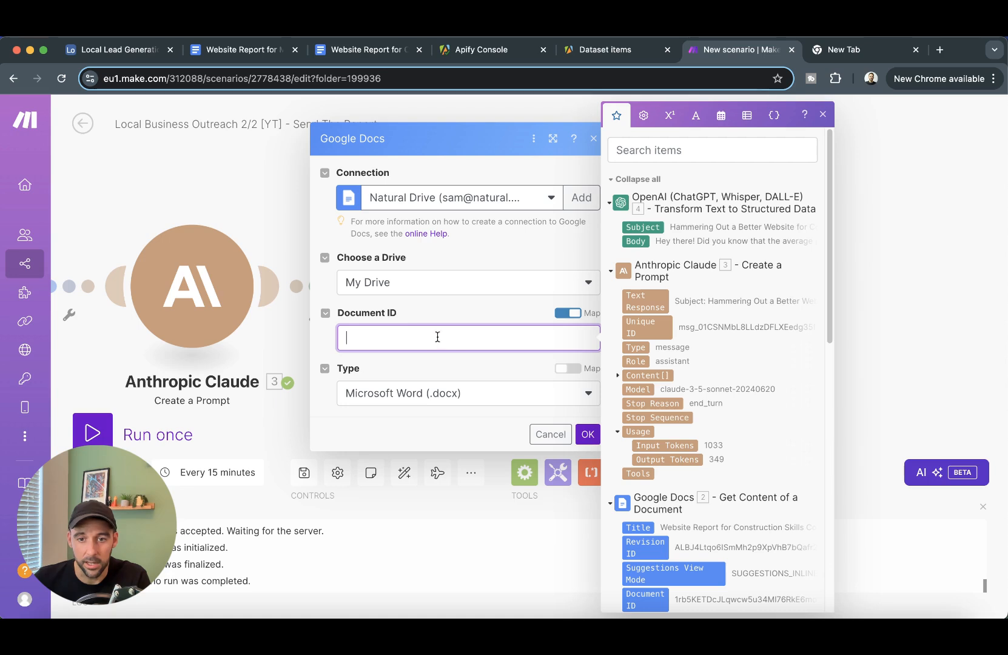
{"action": "scroll", "coordinate": [705, 420], "scroll_direction": "down", "scroll_amount": 15}
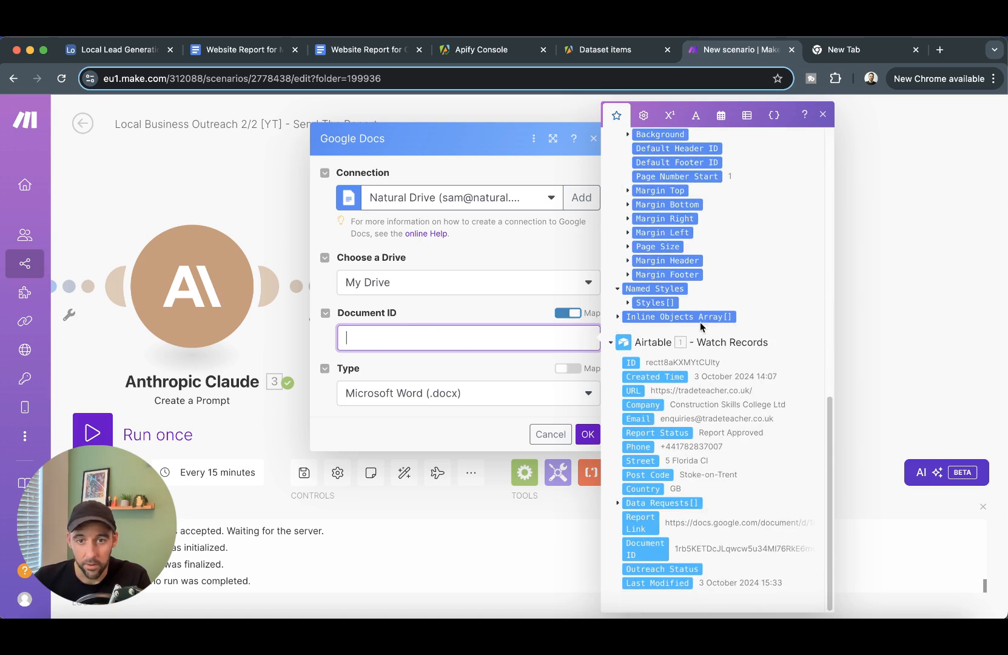
{"action": "left_click", "coordinate": [648, 552]}
{"action": "left_click", "coordinate": [499, 394]}
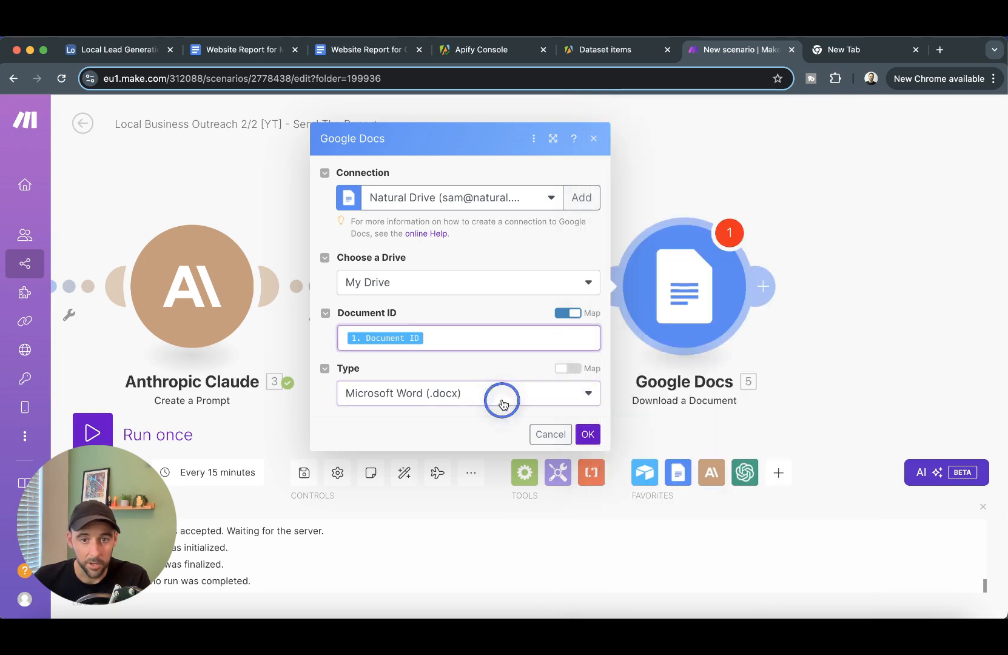
{"action": "left_click", "coordinate": [431, 483]}
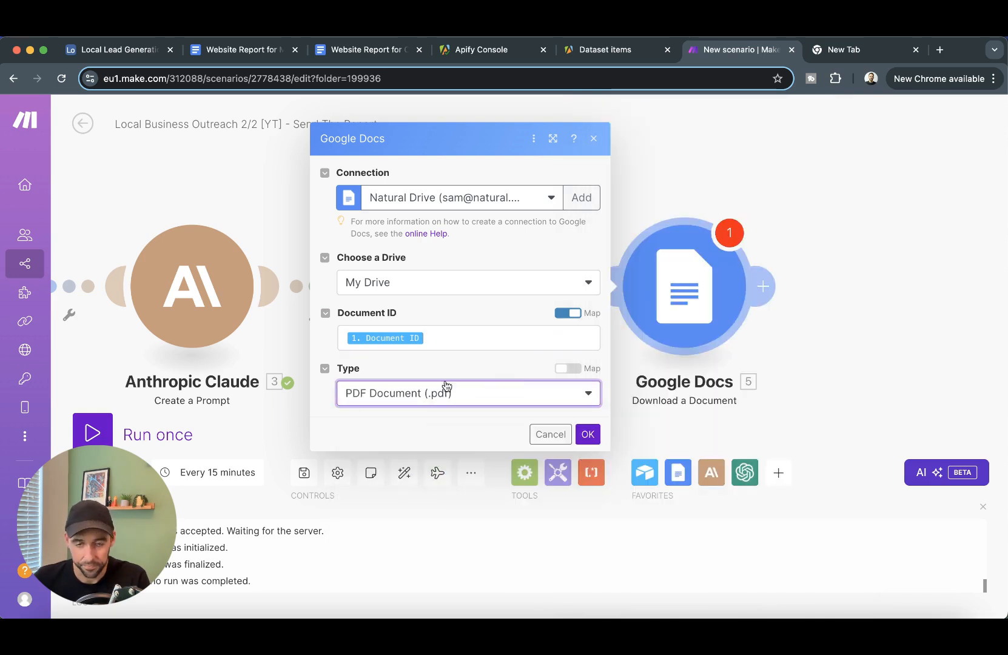
{"action": "left_click", "coordinate": [585, 438]}
{"action": "left_click_drag", "start_coordinate": [856, 409], "coordinate": [547, 353]}
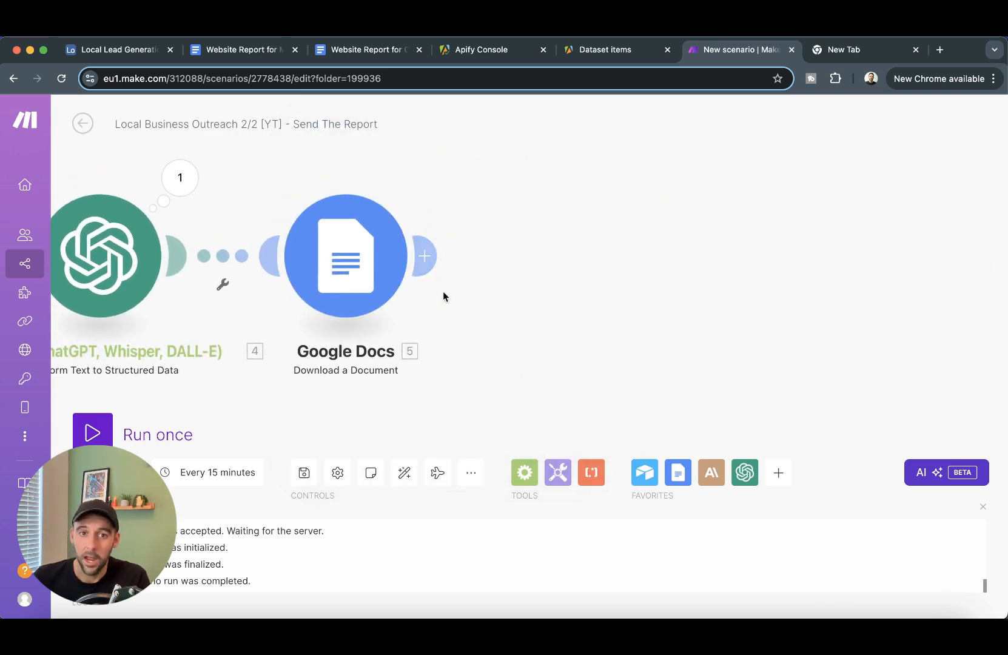
- Add a built-in Email Send an Email module after the Google Docs step
{"action": "left_click", "coordinate": [436, 258]}
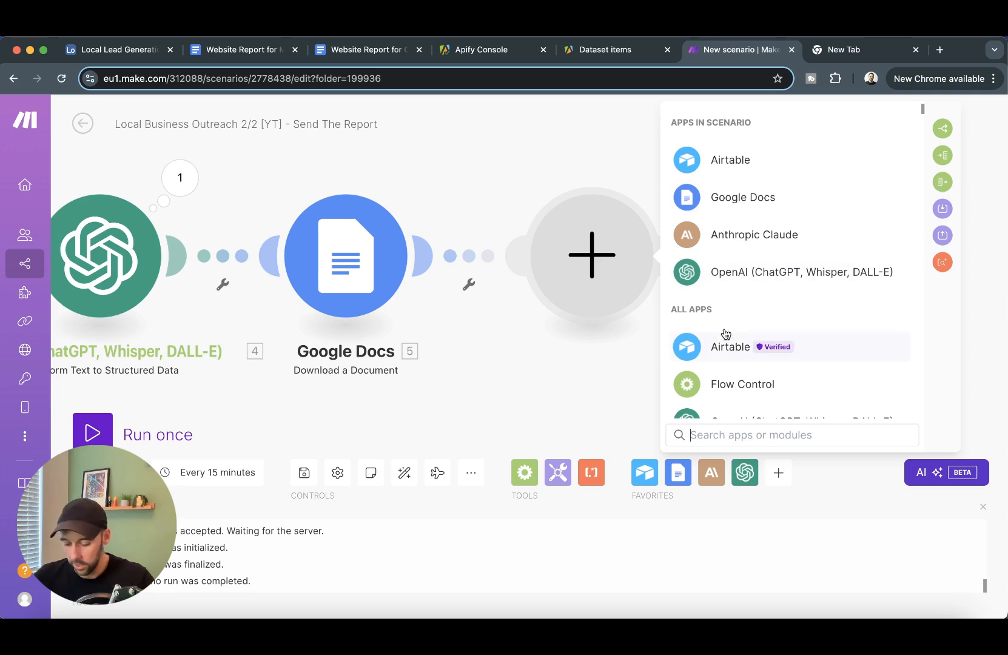
{"action": "type", "text": "email"}
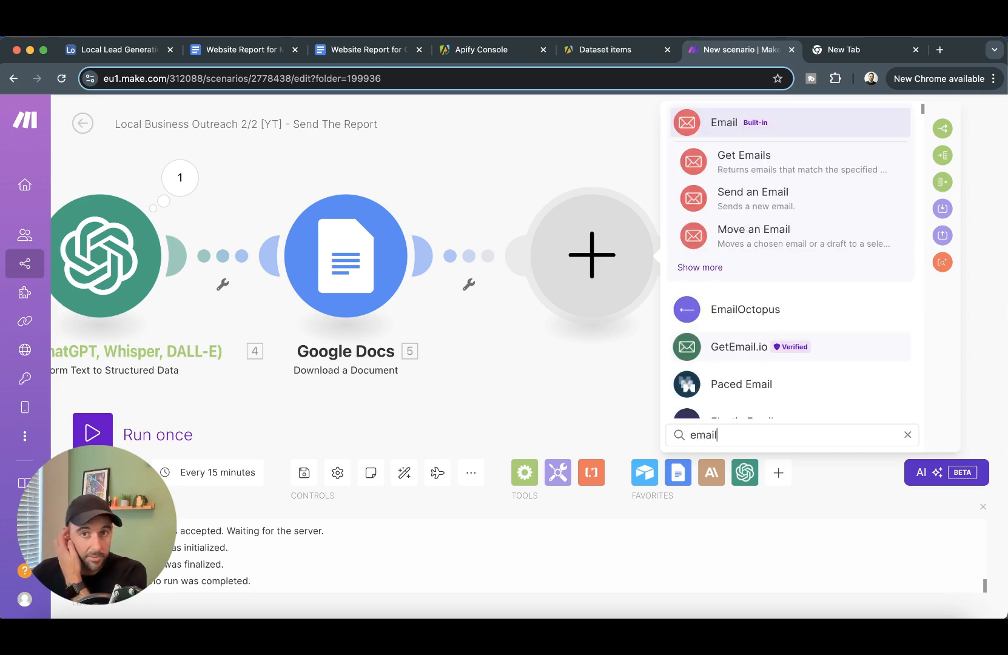
{"action": "left_click", "coordinate": [749, 124]}
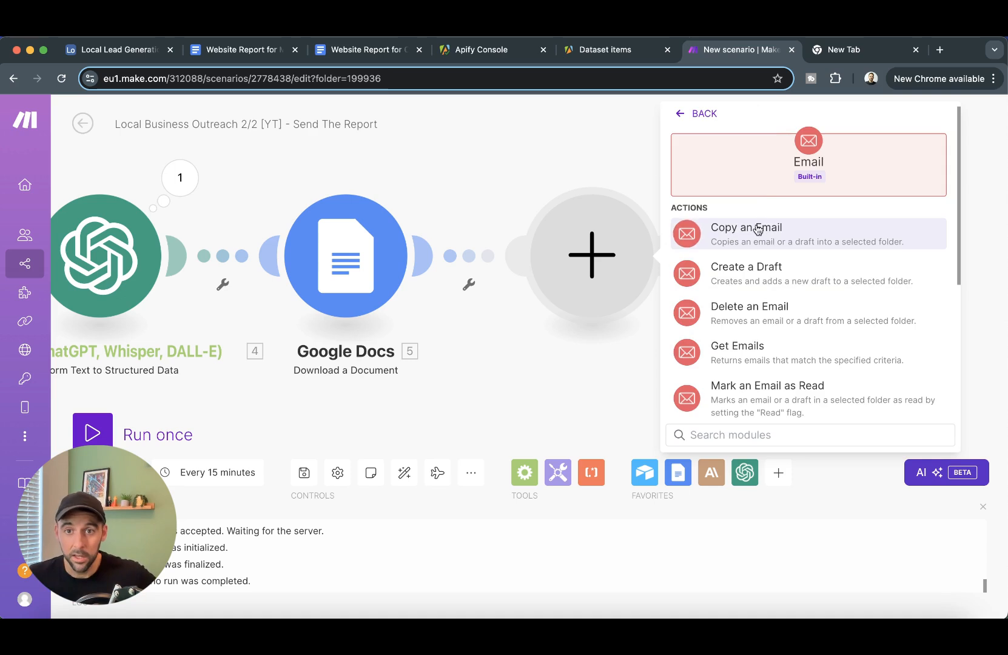
{"action": "scroll", "coordinate": [788, 237], "scroll_direction": "down", "scroll_amount": 3}
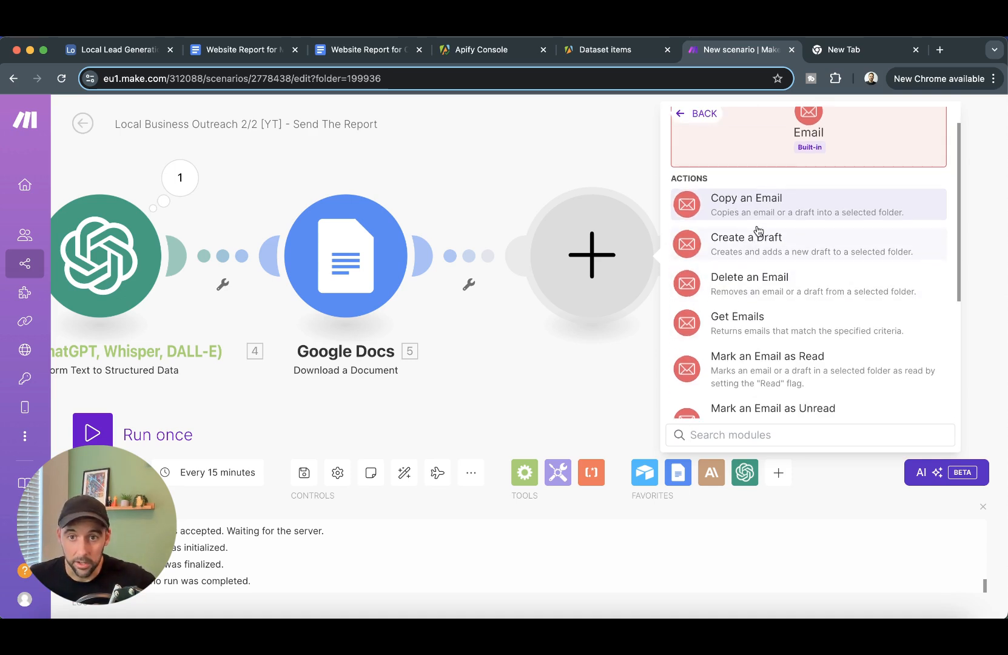
{"action": "scroll", "coordinate": [793, 236], "scroll_direction": "down", "scroll_amount": 2}
{"action": "left_click", "coordinate": [781, 373]}
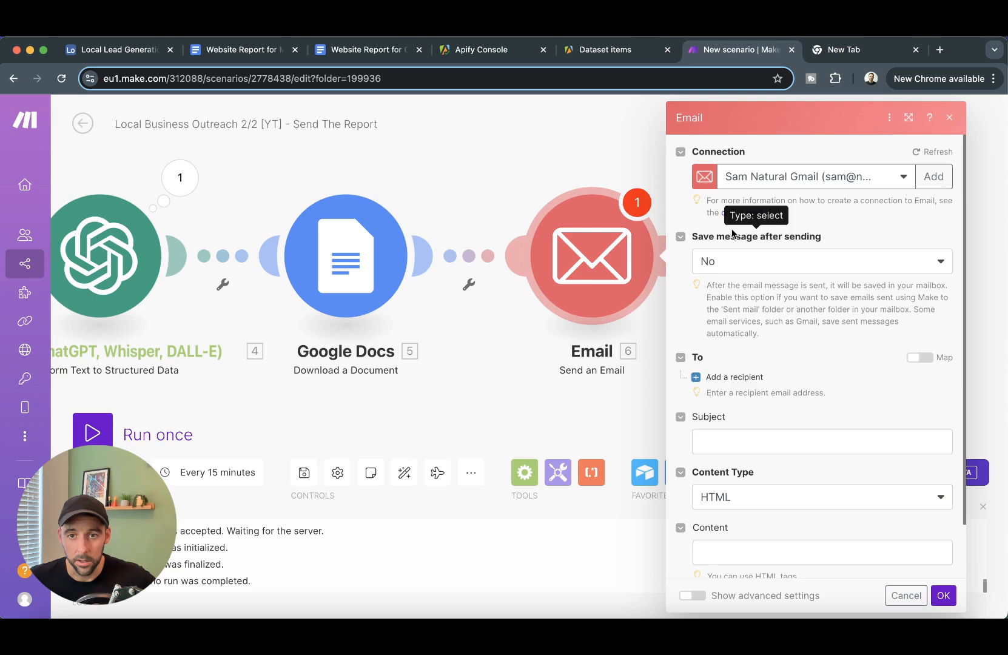
{"action": "scroll", "coordinate": [738, 310], "scroll_direction": "down", "scroll_amount": 2}
- Set the recipient to a typed test email address instead of the Airtable lead's email
{"action": "left_click", "coordinate": [740, 316]}
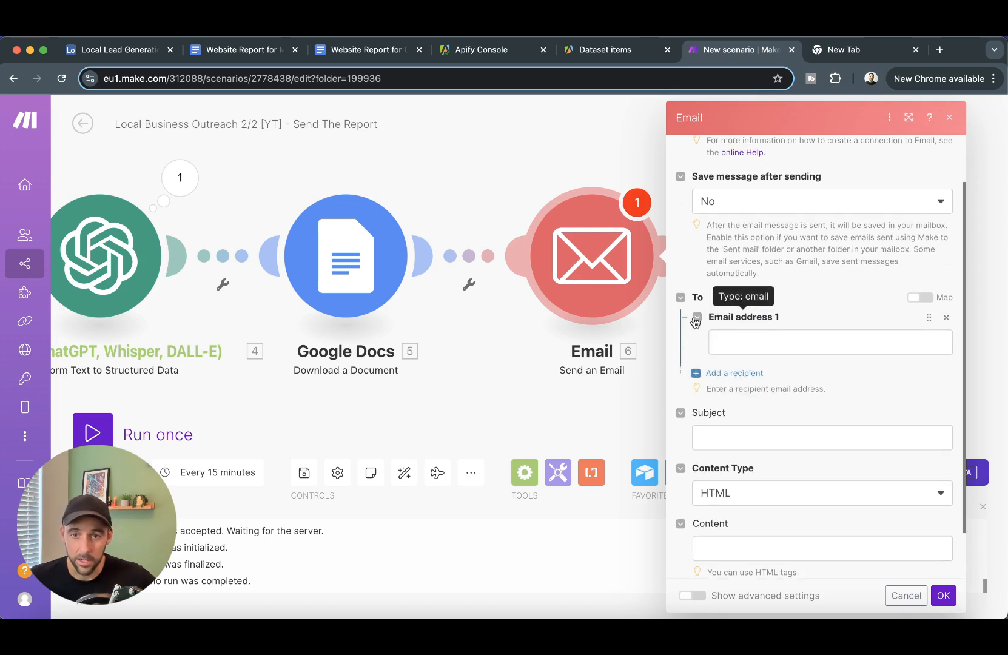
{"action": "left_click", "coordinate": [812, 345]}
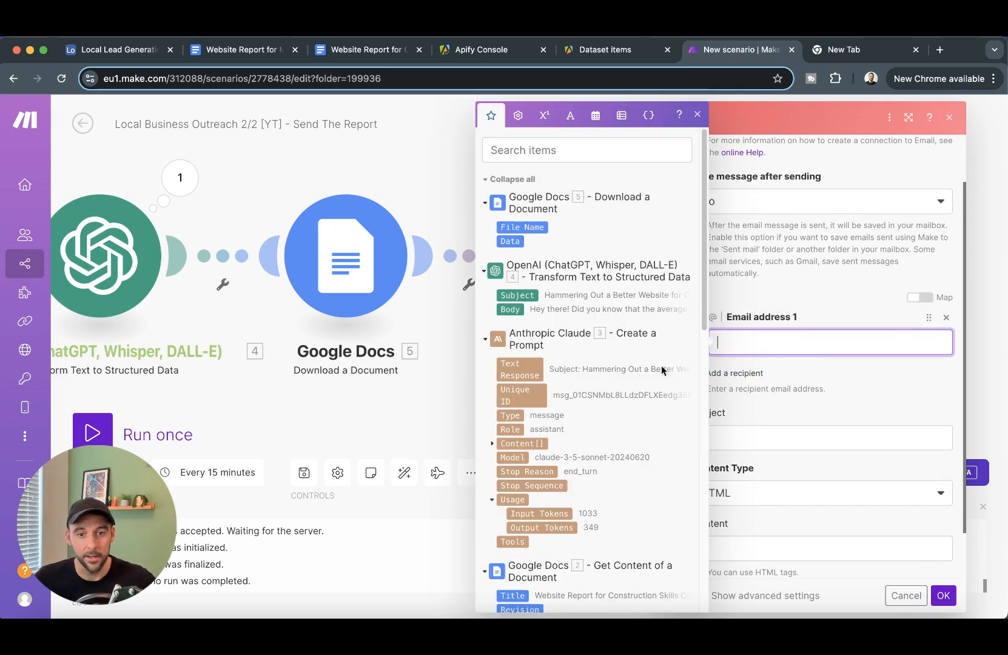
{"action": "scroll", "coordinate": [664, 371], "scroll_direction": "down", "scroll_amount": 15}
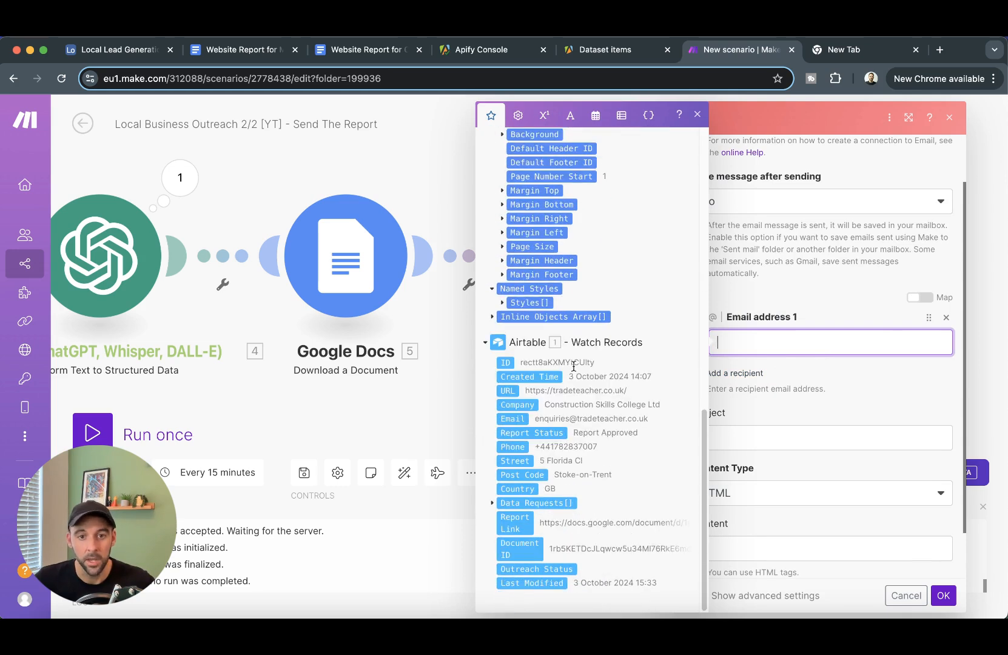
{"action": "left_click", "coordinate": [521, 418]}
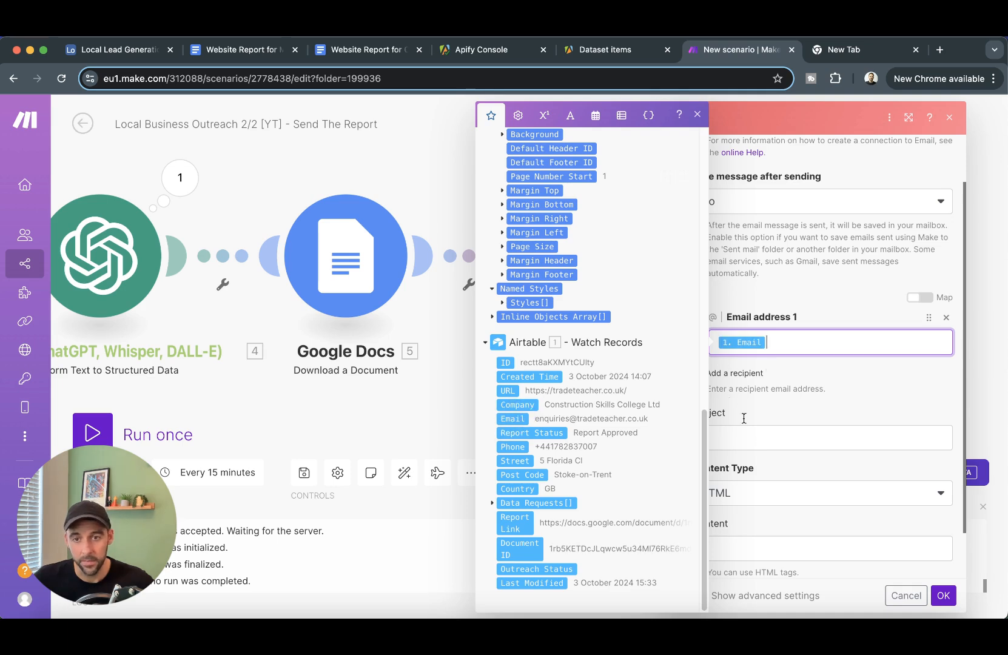
{"action": "key", "text": "BackSpace"}
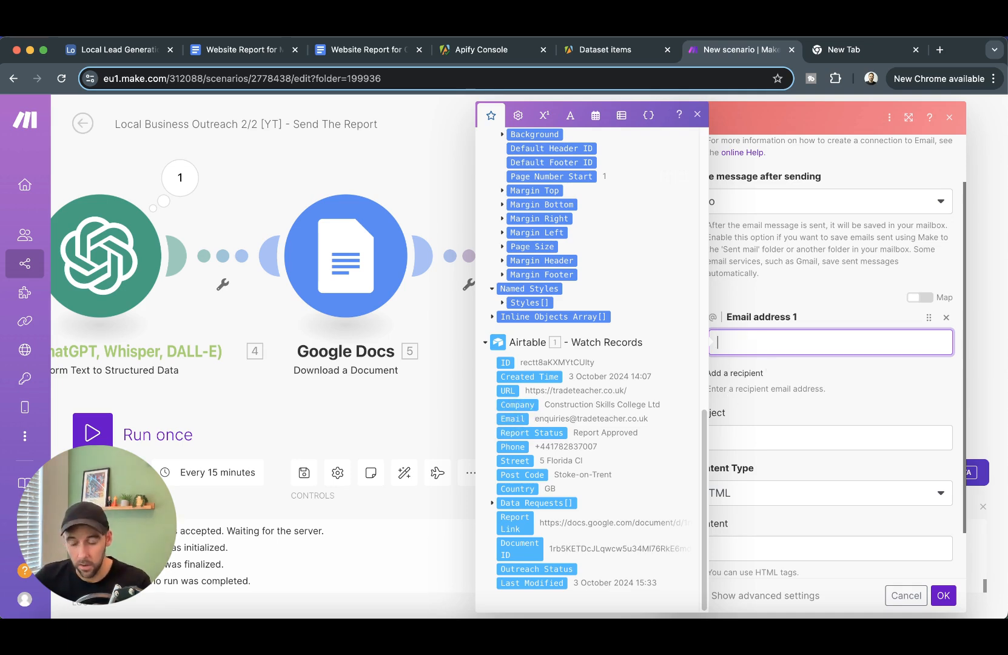
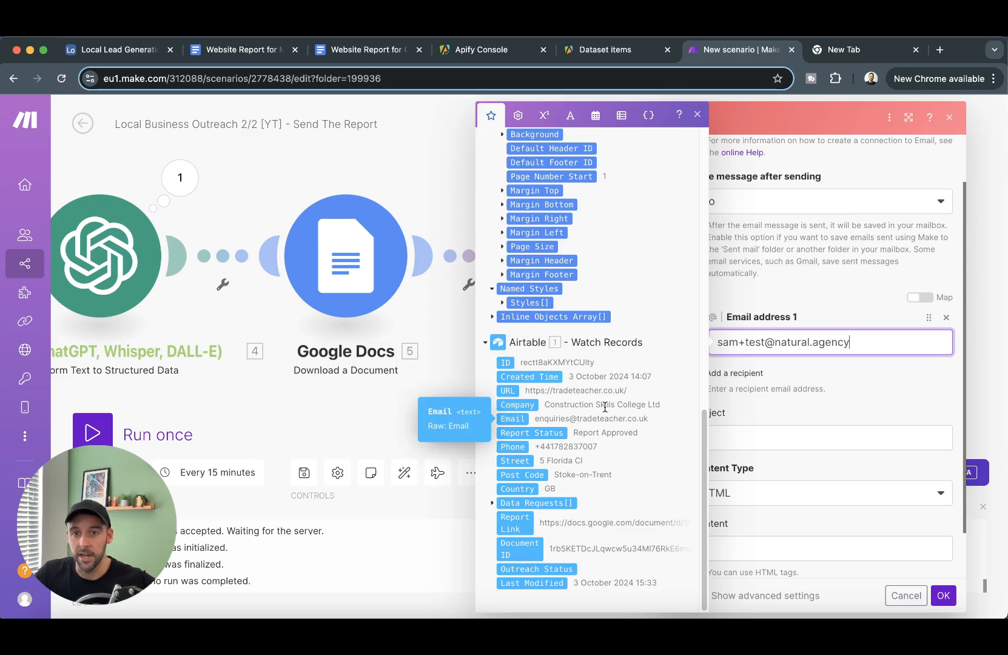
{"action": "left_click", "coordinate": [903, 389]}
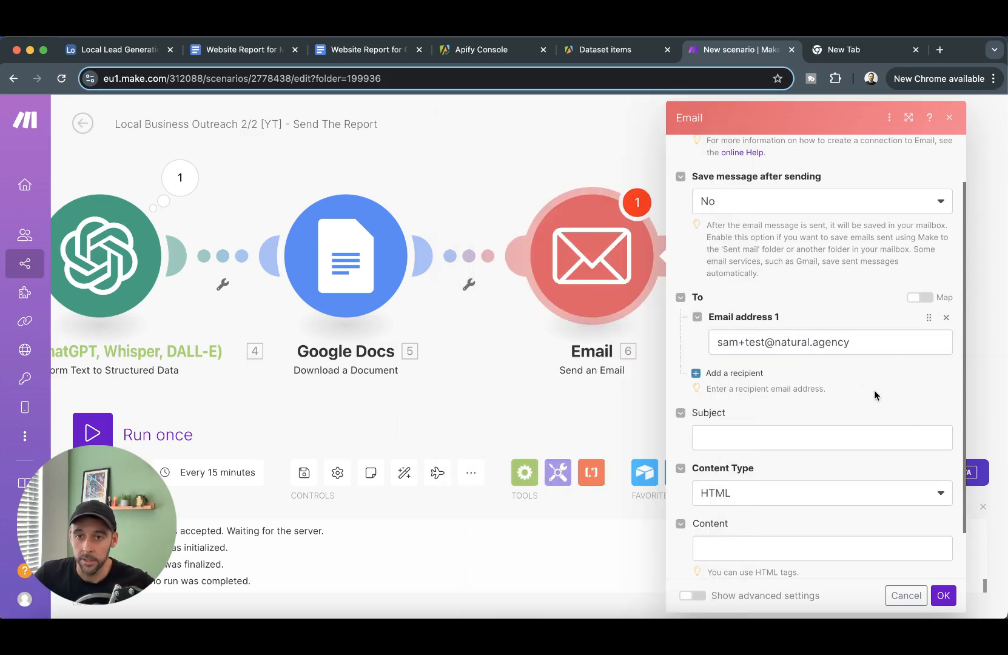
- Map OpenAI's Subject as the email subject and its Body as Plaintext content
{"action": "left_click", "coordinate": [813, 438]}
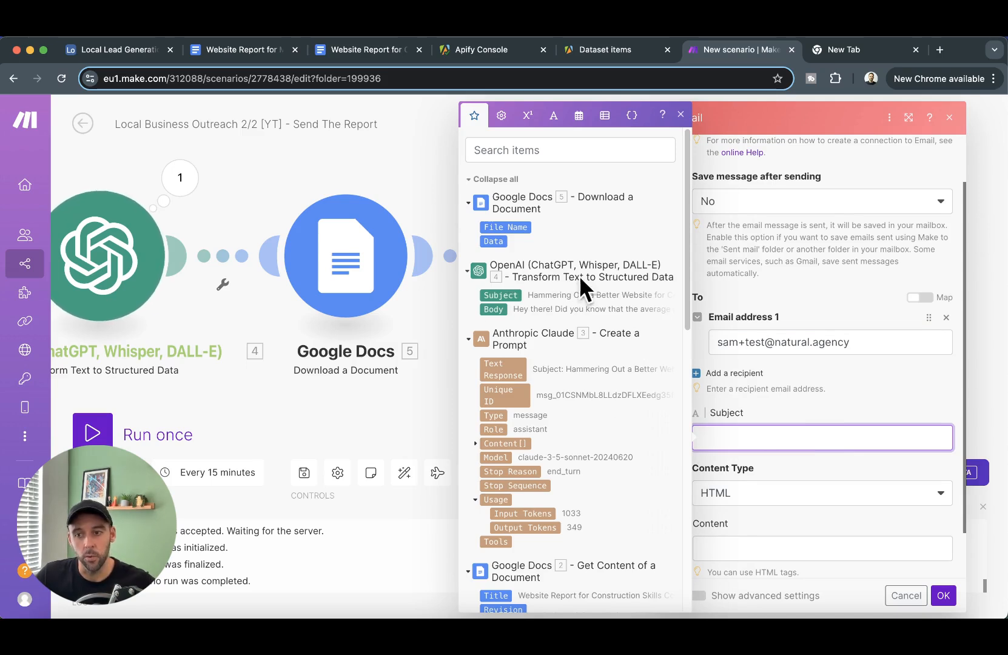
{"action": "left_click", "coordinate": [507, 296]}
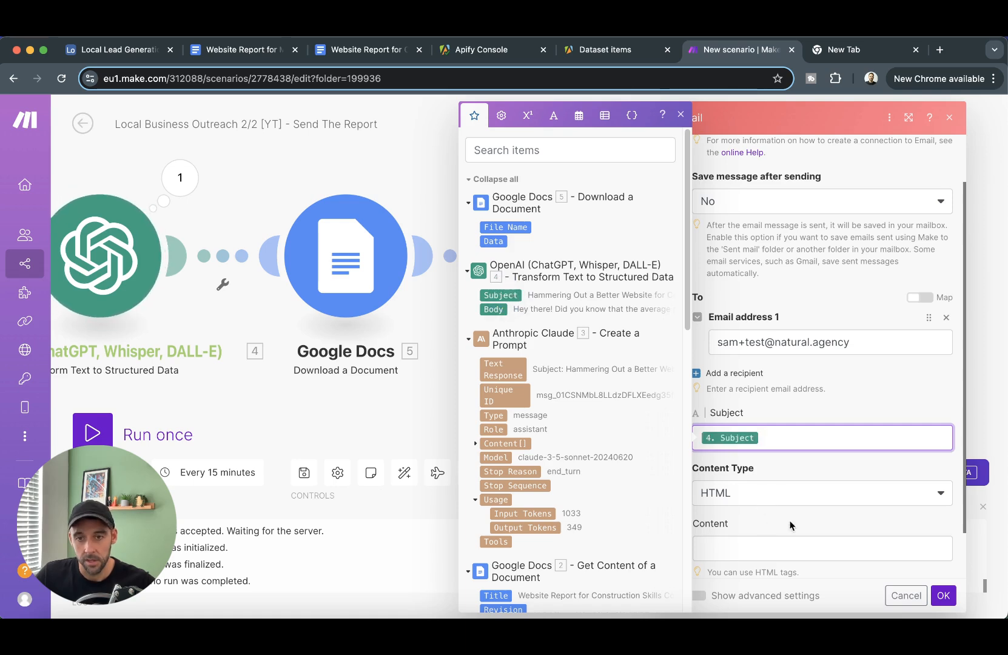
{"action": "left_click", "coordinate": [783, 495]}
{"action": "left_click", "coordinate": [764, 514]}
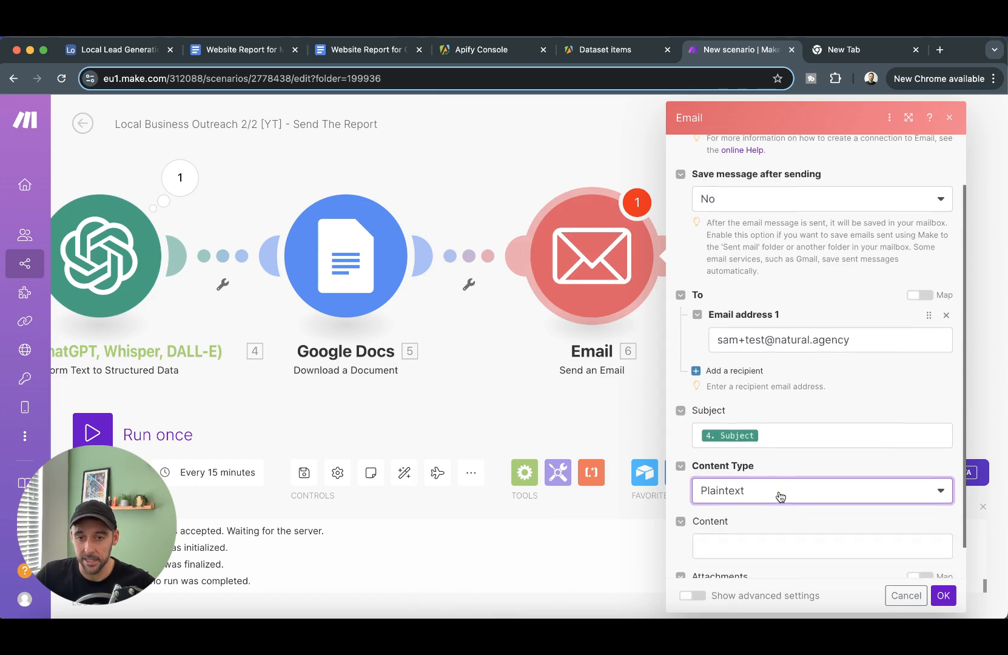
{"action": "left_click", "coordinate": [794, 513]}
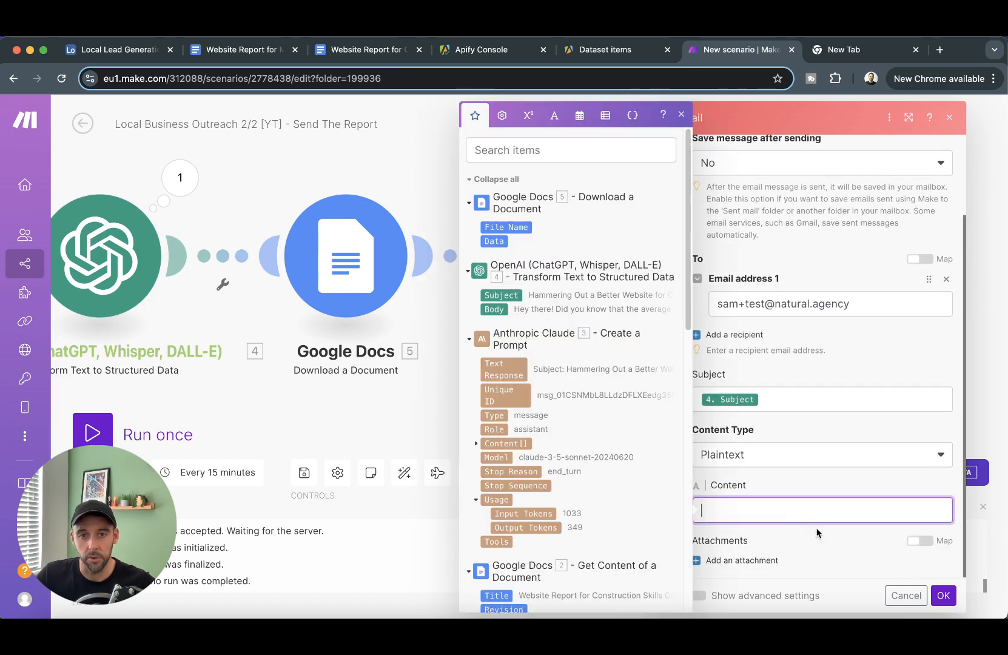
{"action": "left_click", "coordinate": [492, 309]}
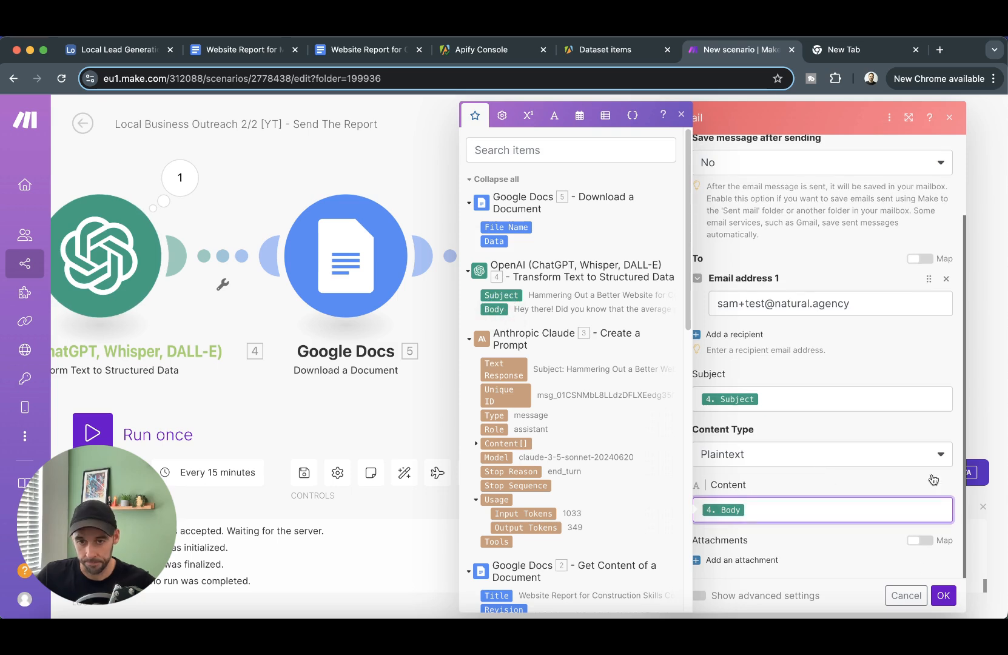
{"action": "left_click", "coordinate": [820, 538]}
- Attach the downloaded Google Doc and confirm the Email step settings
{"action": "left_click", "coordinate": [741, 564]}
{"action": "scroll", "coordinate": [747, 550], "scroll_direction": "down", "scroll_amount": 2}
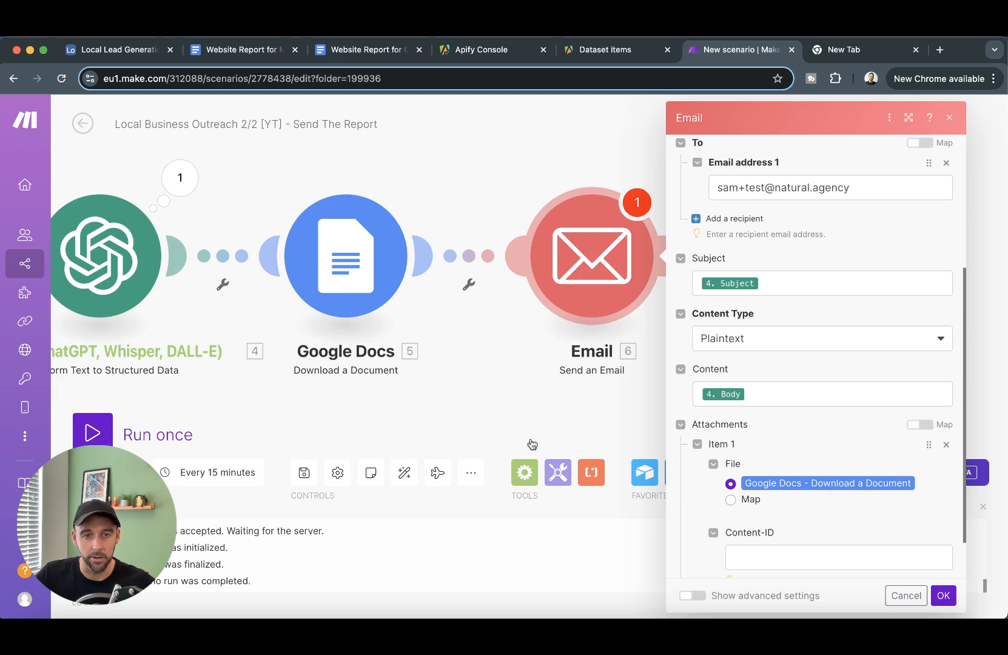
{"action": "scroll", "coordinate": [851, 519], "scroll_direction": "down", "scroll_amount": 1}
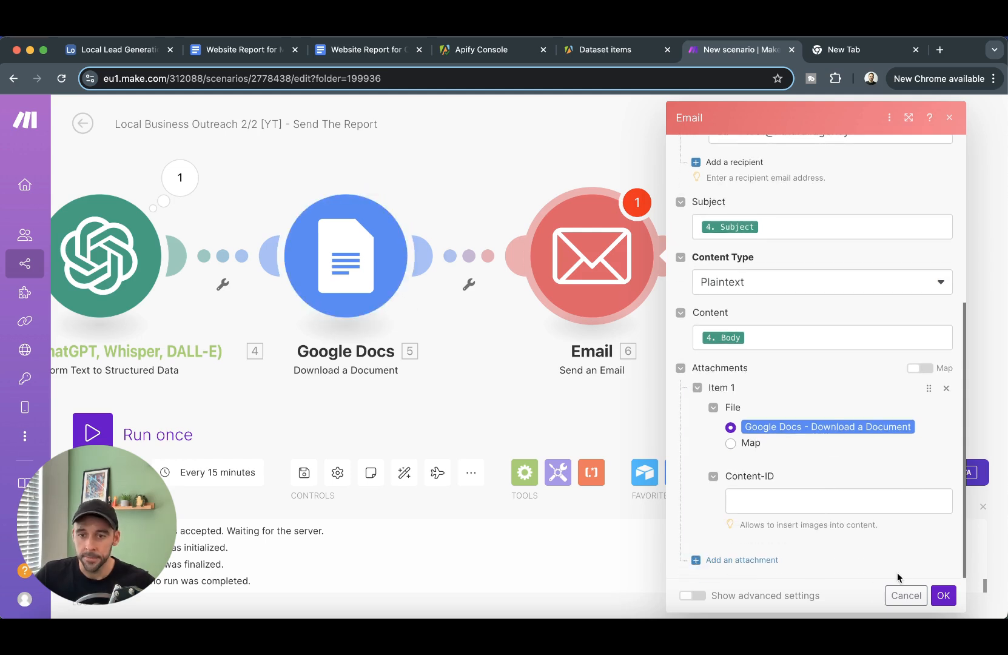
{"action": "left_click", "coordinate": [944, 596]}
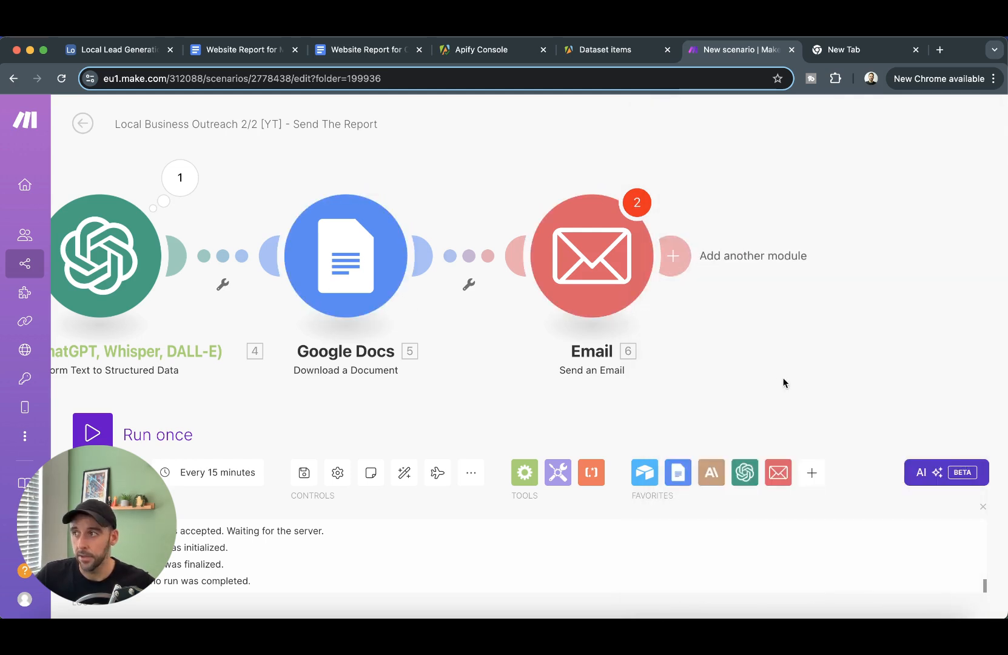
{"action": "left_click", "coordinate": [583, 243]}
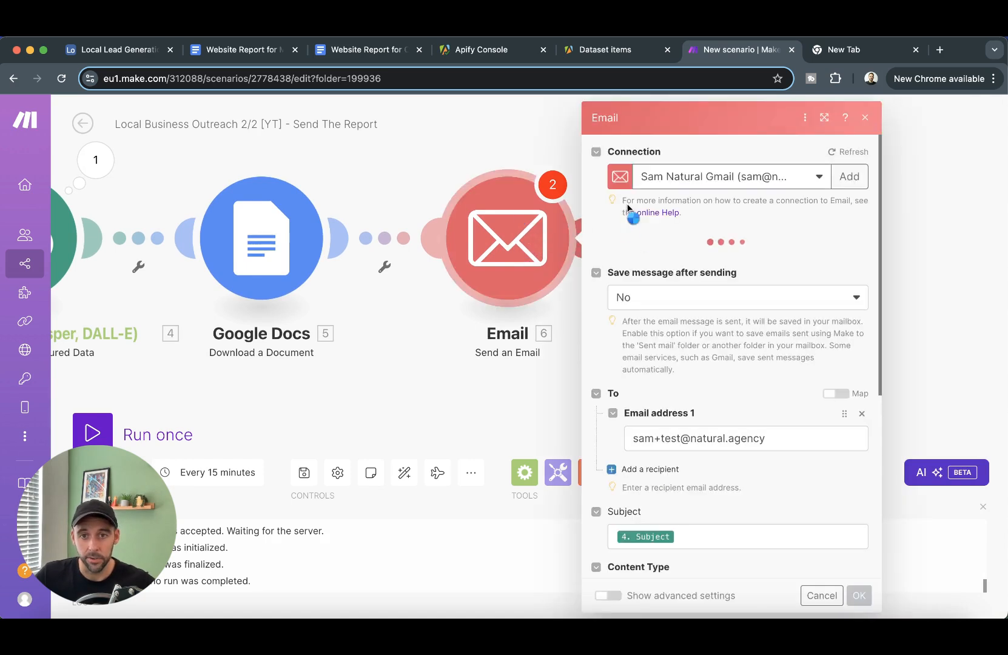
{"action": "scroll", "coordinate": [726, 455], "scroll_direction": "down", "scroll_amount": 5}
{"action": "scroll", "coordinate": [727, 388], "scroll_direction": "up", "scroll_amount": 5}
{"action": "scroll", "coordinate": [698, 325], "scroll_direction": "down", "scroll_amount": 5}
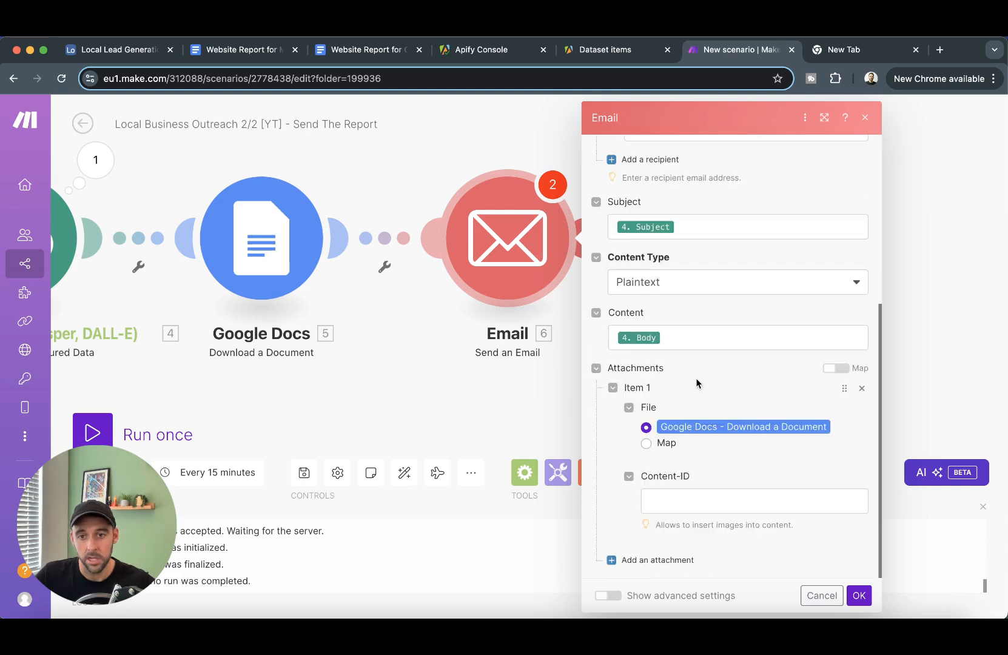
{"action": "left_click", "coordinate": [859, 595]}
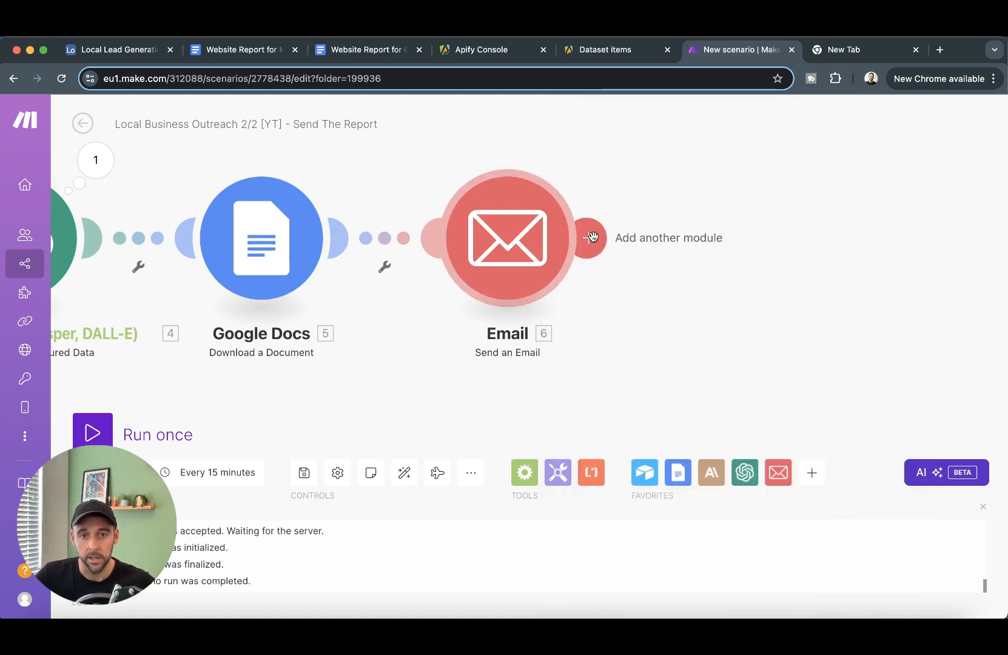
- Save, then add an Airtable Update a Record step after Email on the Local Lead Generation DB [YT] base, Lead Data table
{"action": "left_click", "coordinate": [305, 473]}
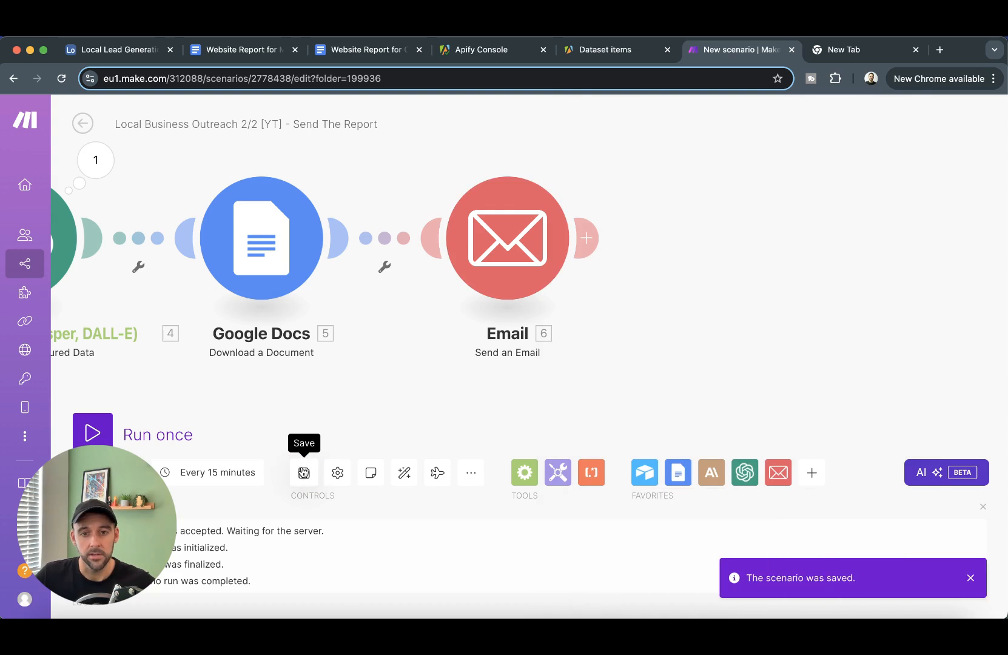
{"action": "left_click", "coordinate": [588, 237]}
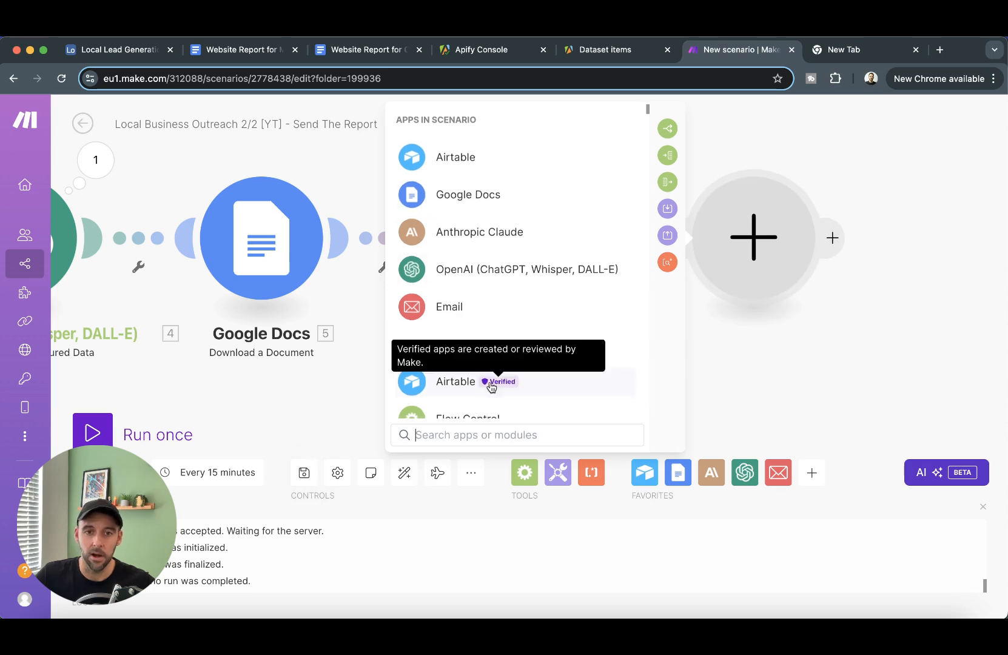
{"action": "left_click", "coordinate": [491, 381]}
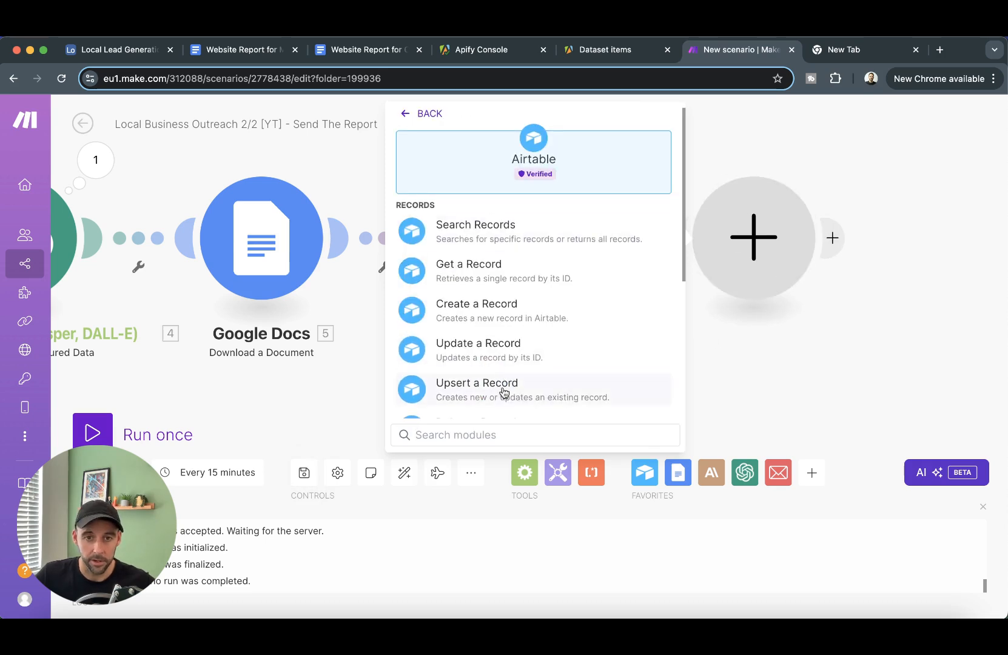
{"action": "left_click", "coordinate": [501, 352]}
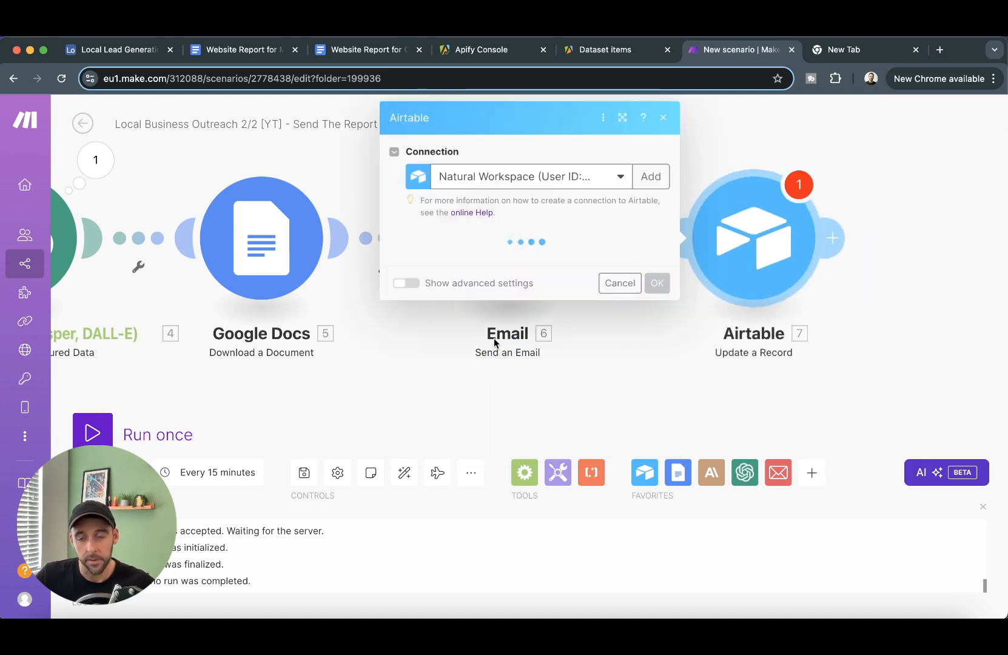
{"action": "left_click", "coordinate": [495, 261]}
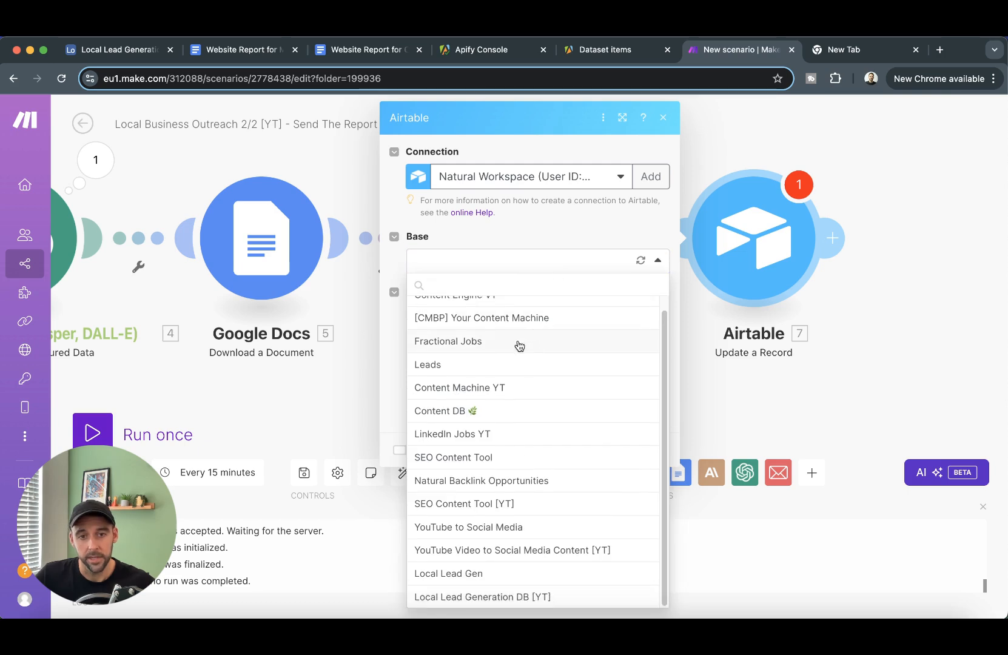
{"action": "left_click", "coordinate": [511, 595]}
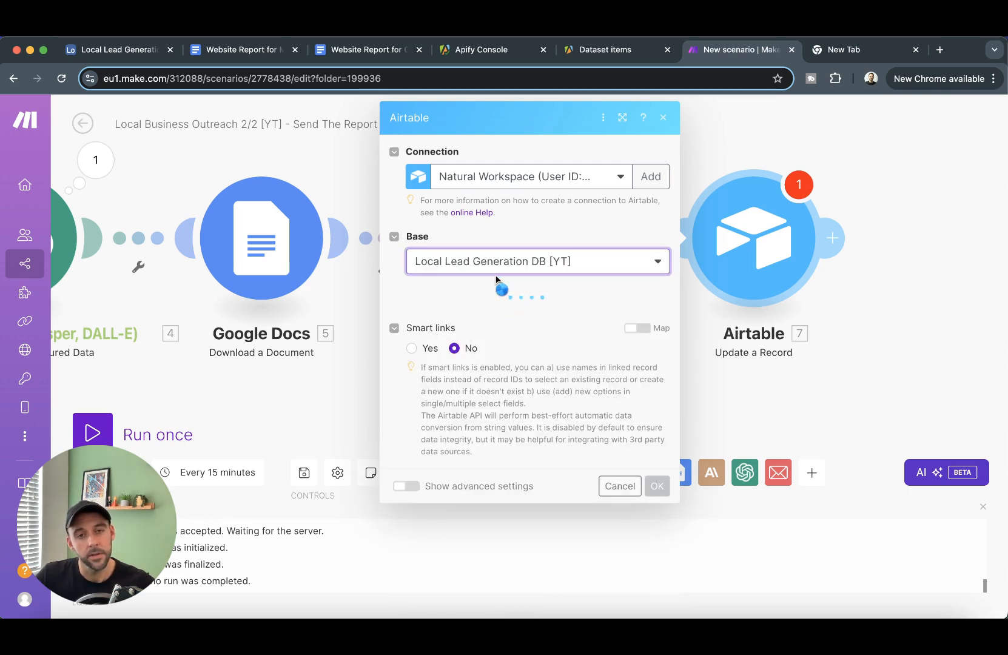
{"action": "left_click", "coordinate": [496, 322]}
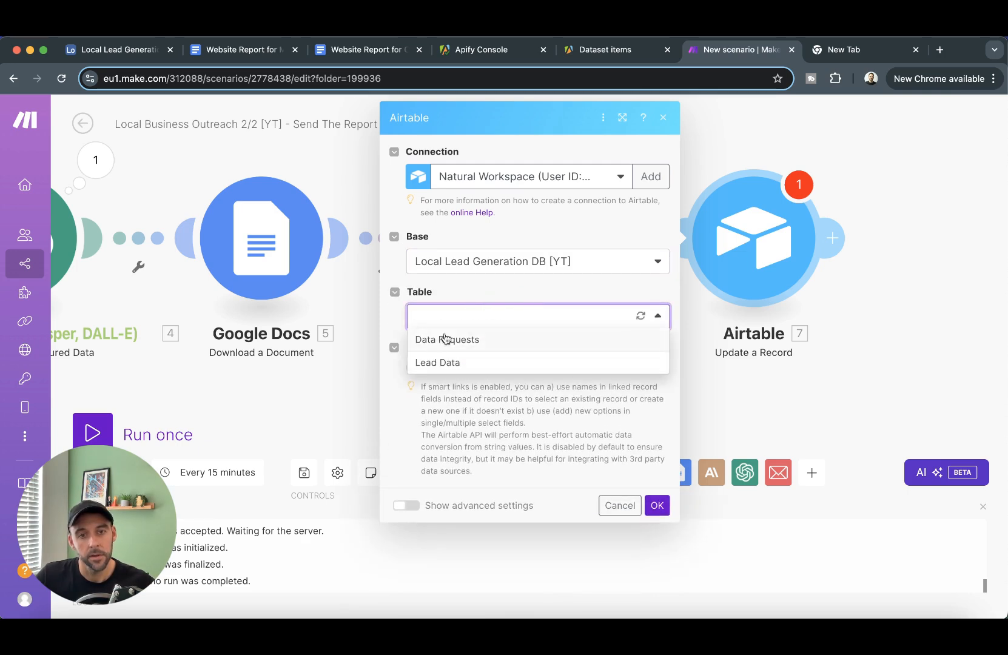
{"action": "left_click", "coordinate": [420, 364]}
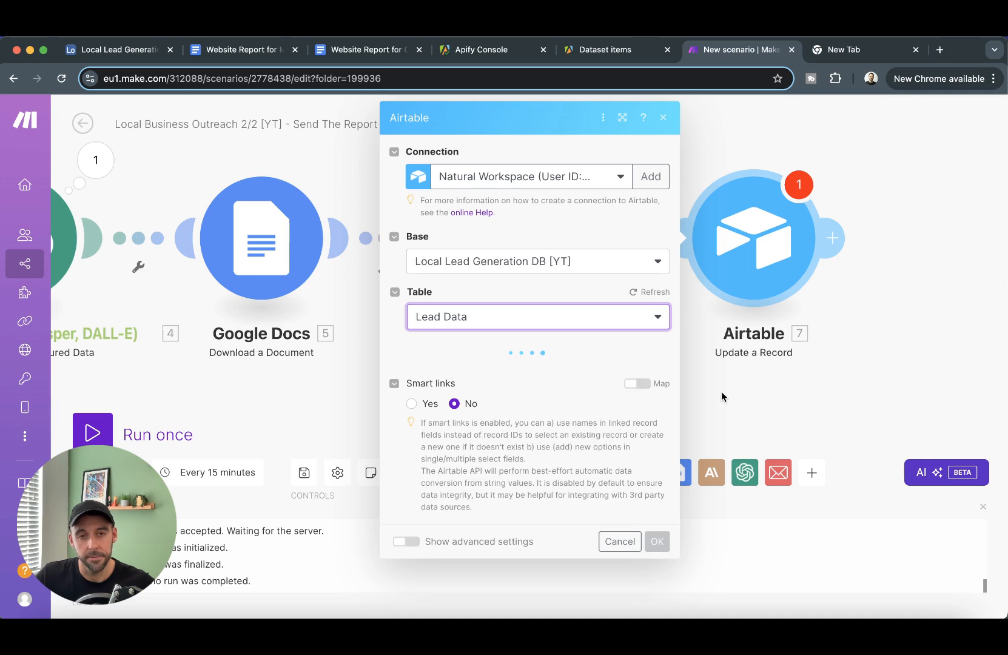
- Map the watched record's ID into the Record ID field
{"action": "left_click", "coordinate": [516, 374]}
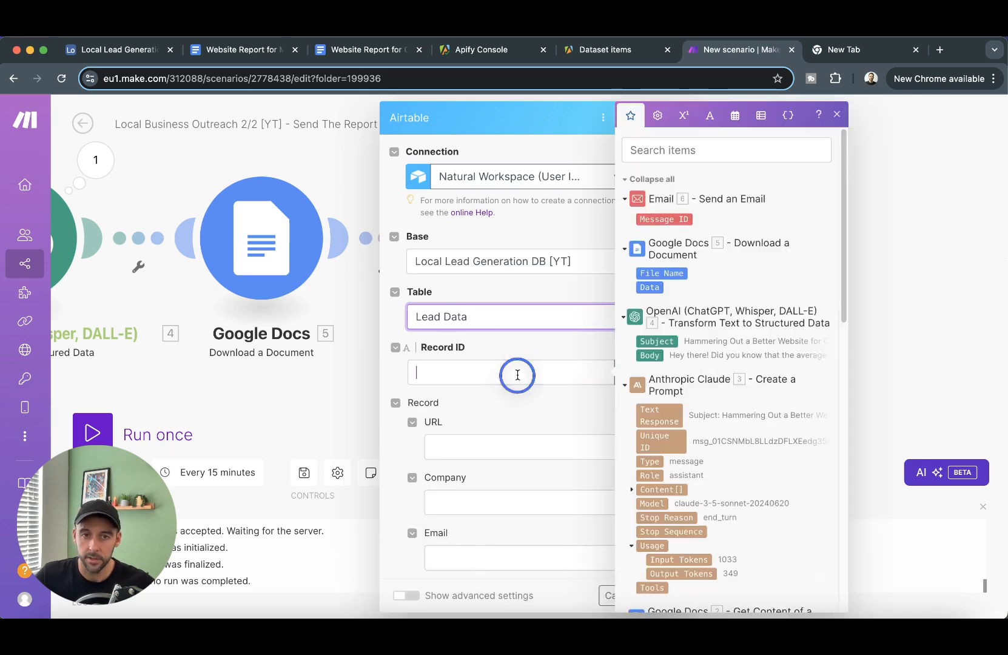
{"action": "scroll", "coordinate": [698, 395], "scroll_direction": "down", "scroll_amount": 15}
{"action": "left_click", "coordinate": [637, 363]}
{"action": "scroll", "coordinate": [493, 400], "scroll_direction": "down", "scroll_amount": 5}
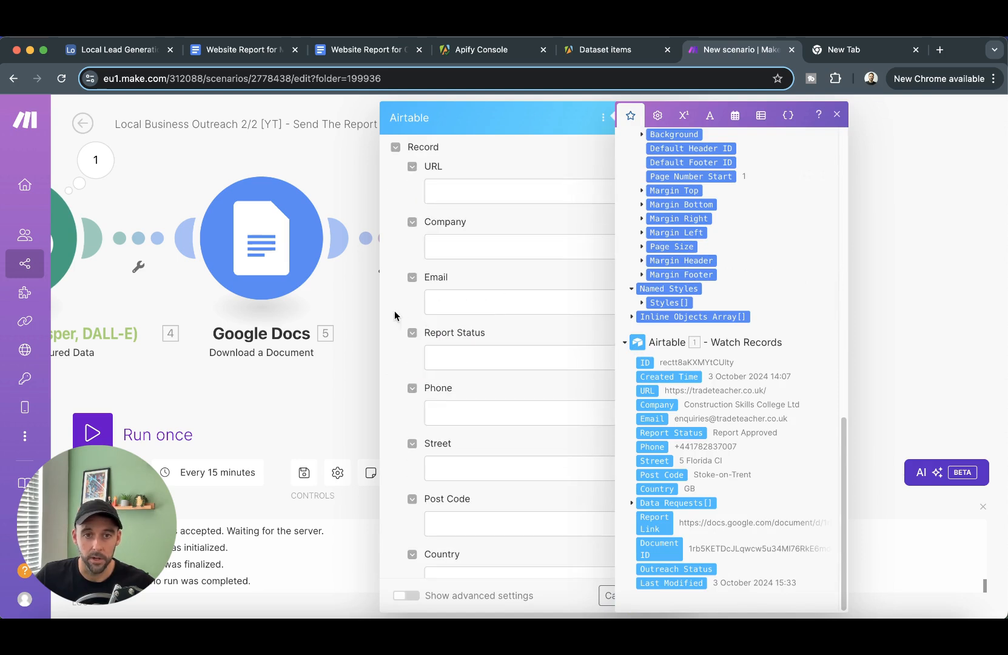
{"action": "left_click", "coordinate": [400, 316]}
- Set Outreach Status to the fixed value Email Sent and confirm the step with OK
{"action": "scroll", "coordinate": [526, 369], "scroll_direction": "down", "scroll_amount": 5}
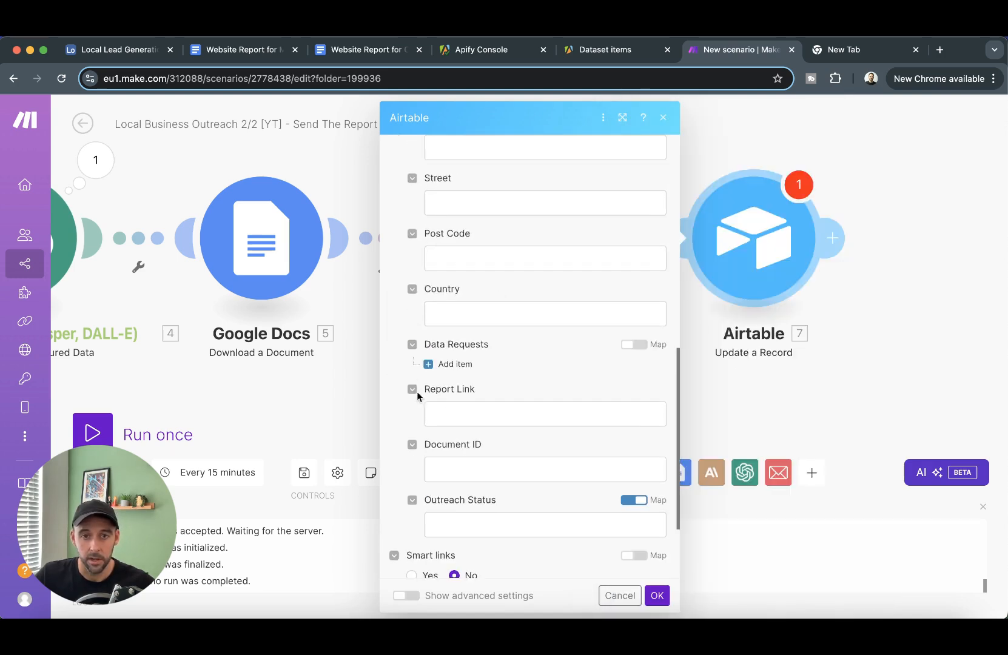
{"action": "scroll", "coordinate": [424, 383], "scroll_direction": "down", "scroll_amount": 3}
{"action": "left_click", "coordinate": [643, 382]}
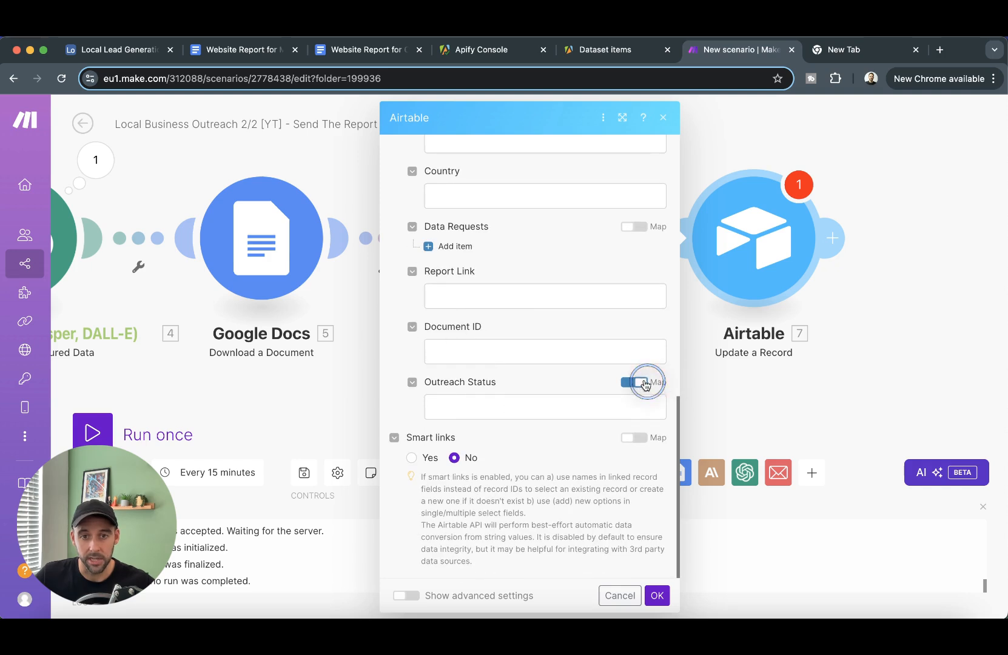
{"action": "left_click", "coordinate": [650, 412]}
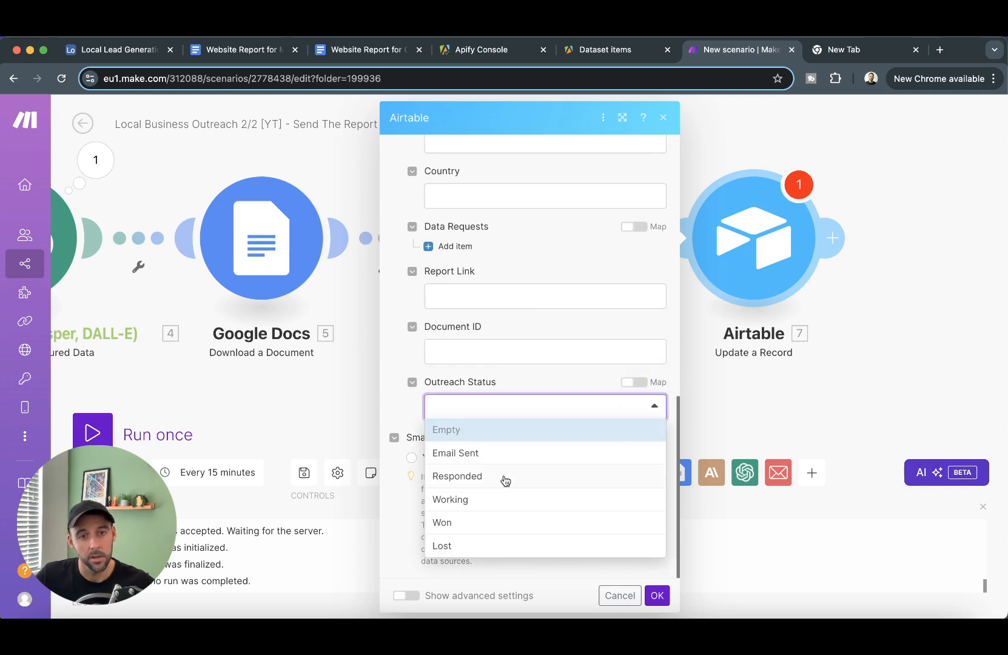
{"action": "left_click", "coordinate": [461, 453]}
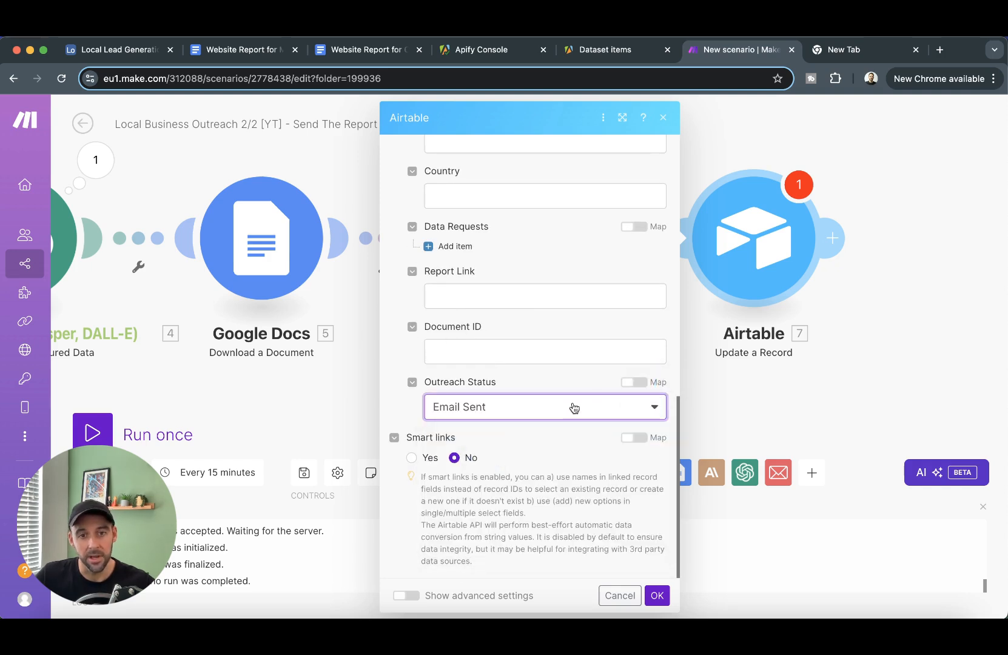
{"action": "left_click", "coordinate": [657, 595]}
{"action": "left_click_drag", "start_coordinate": [441, 396], "coordinate": [713, 392]}
{"action": "scroll", "coordinate": [663, 386], "scroll_direction": "down", "scroll_amount": 5}
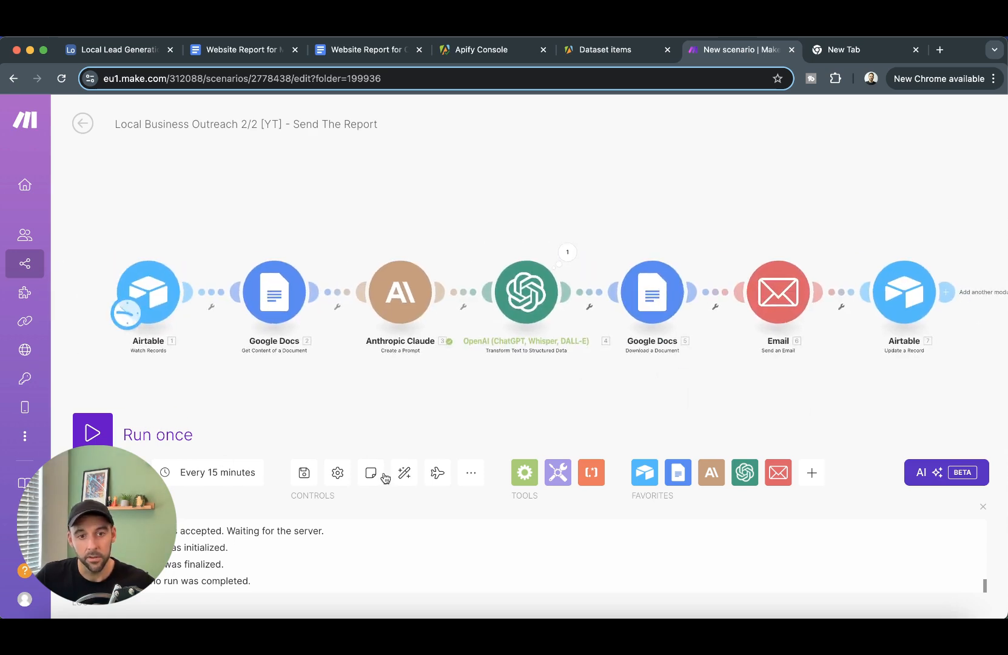
- Save the scenario and reposition it on the canvas
{"action": "left_click", "coordinate": [304, 473]}
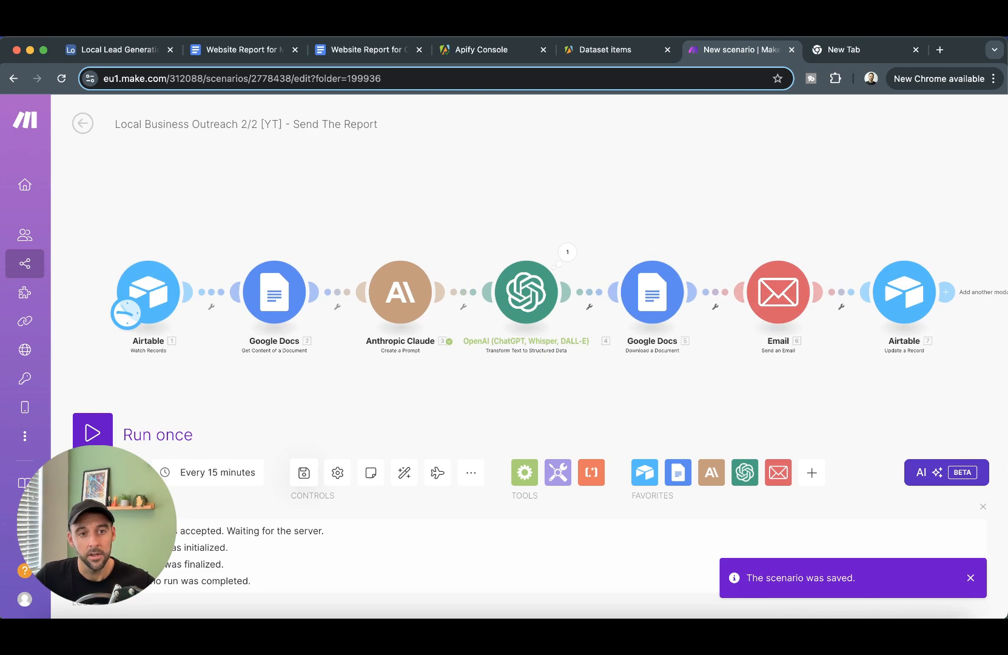
{"action": "left_click", "coordinate": [283, 350]}
{"action": "left_click_drag", "start_coordinate": [272, 398], "coordinate": [308, 392]}
{"action": "left_click", "coordinate": [212, 226]}
- Make the Watch Records trigger start from the Construction Skills College Ltd record
{"action": "right_click", "coordinate": [175, 306]}
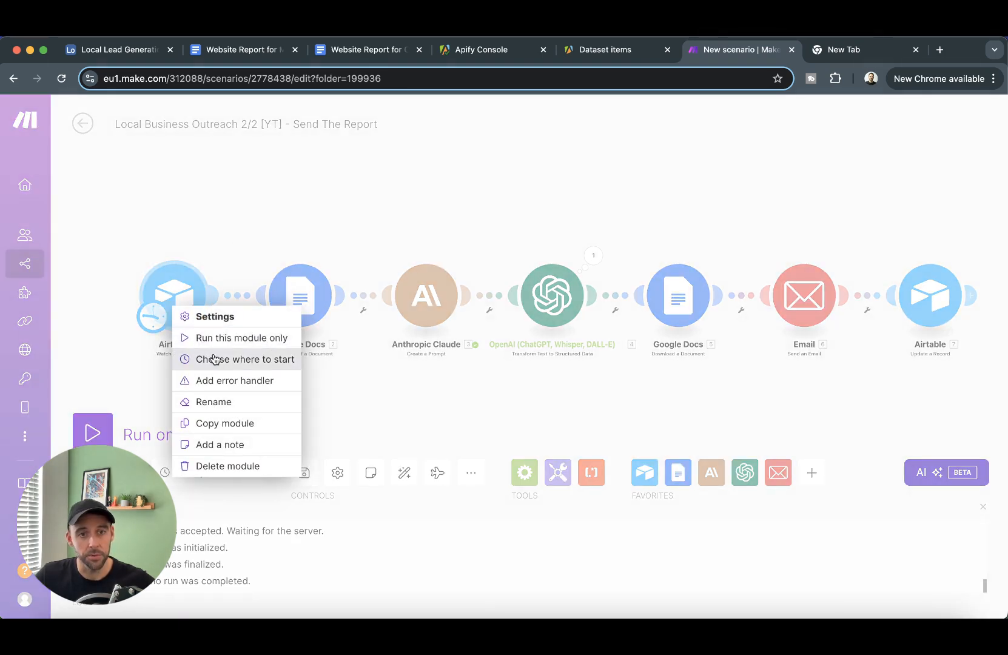
{"action": "left_click", "coordinate": [214, 358]}
{"action": "left_click", "coordinate": [276, 327]}
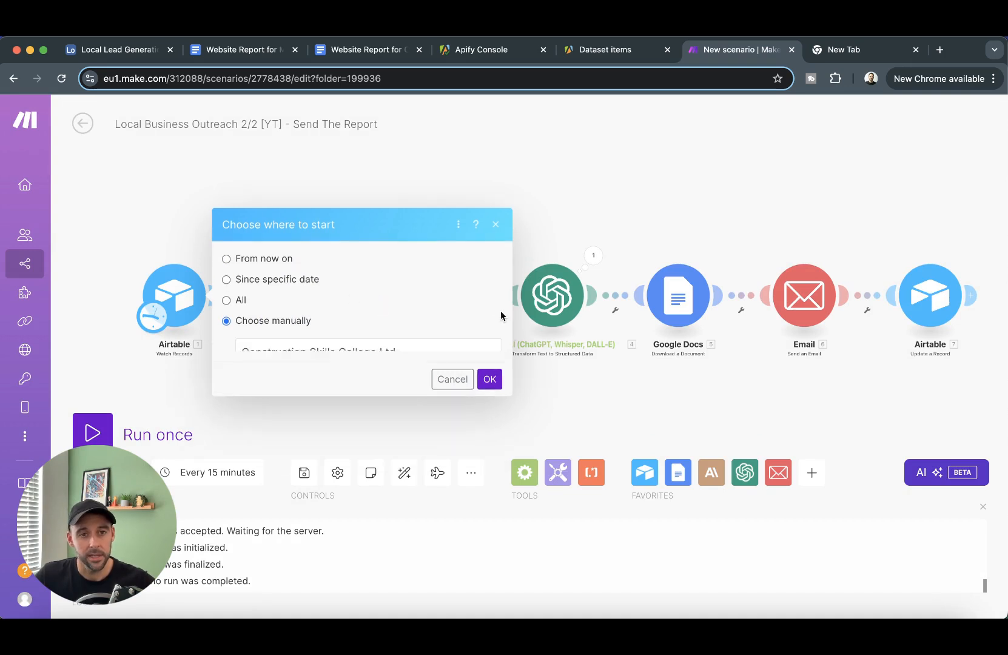
{"action": "left_click", "coordinate": [435, 333]}
{"action": "left_click", "coordinate": [493, 387]}
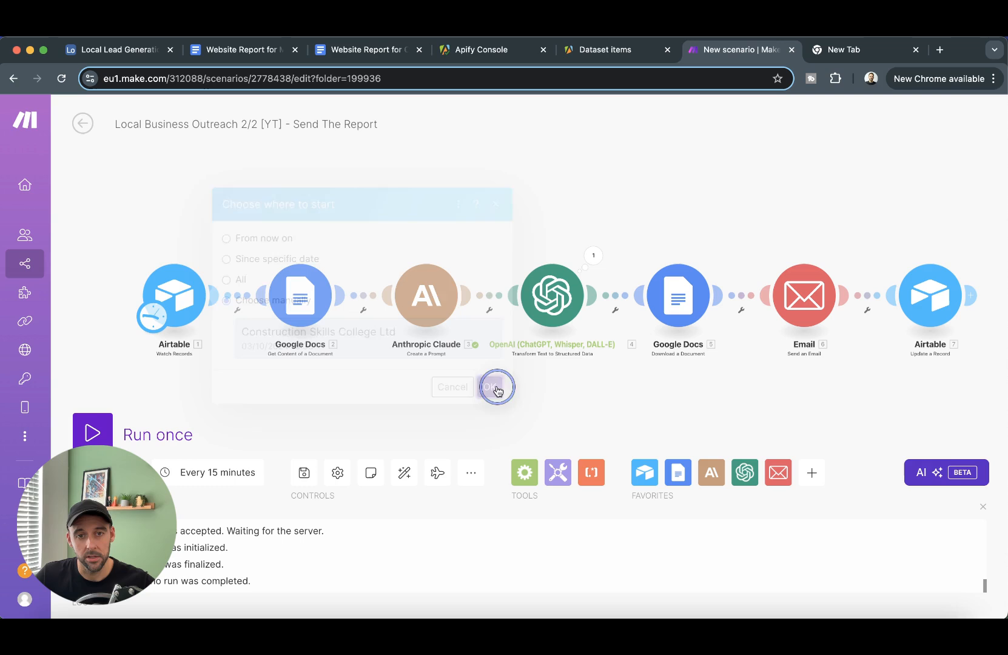
- Run the scenario once, following it through the later modules, then check the lead database
{"action": "left_click", "coordinate": [93, 434]}
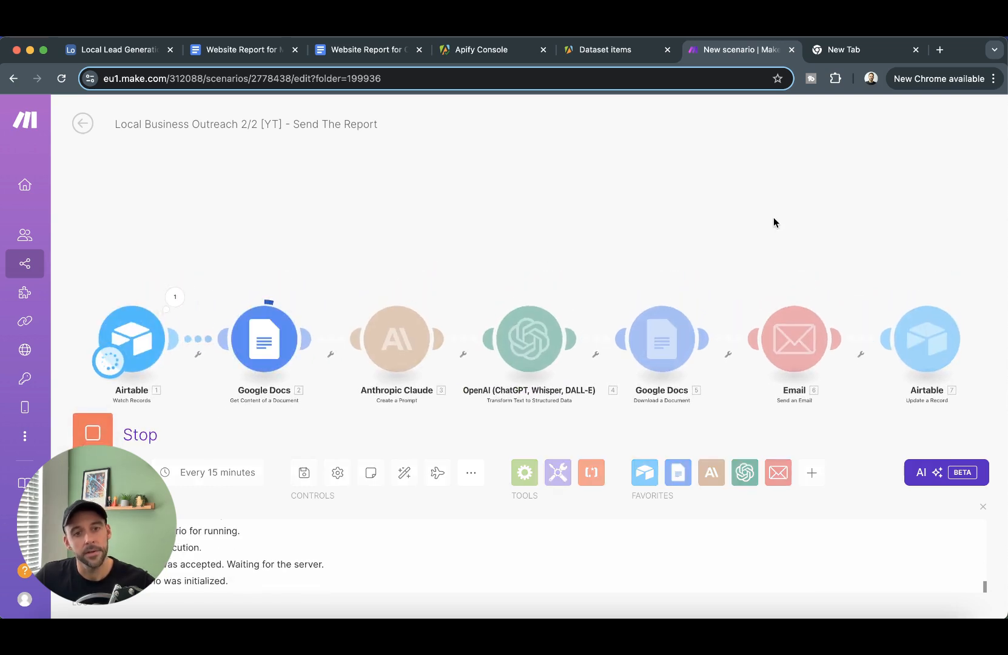
{"action": "left_click_drag", "start_coordinate": [864, 213], "coordinate": [730, 211]}
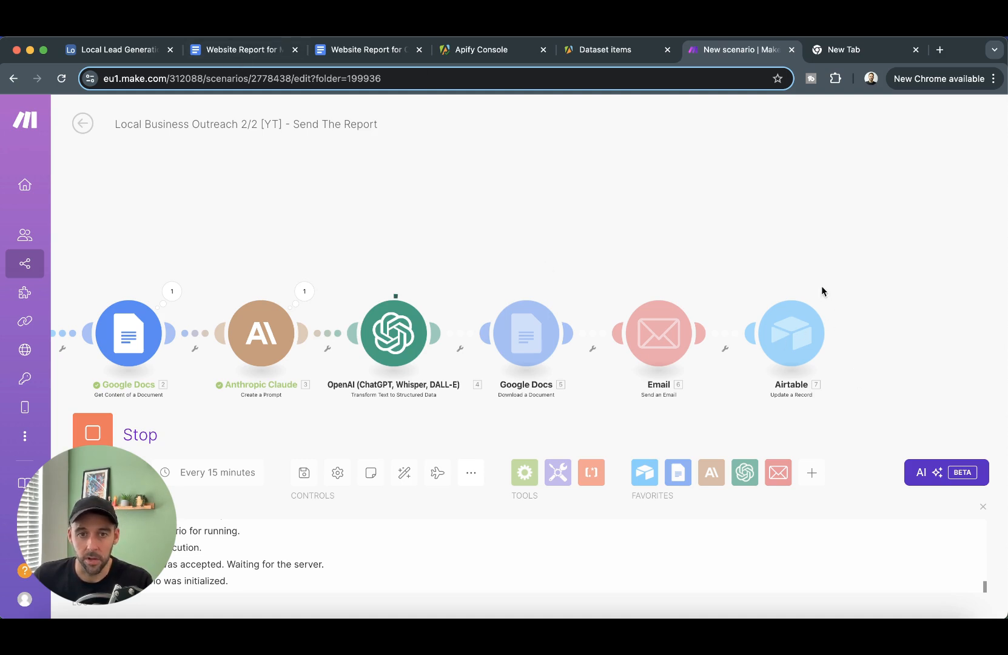
{"action": "left_click", "coordinate": [121, 50]}
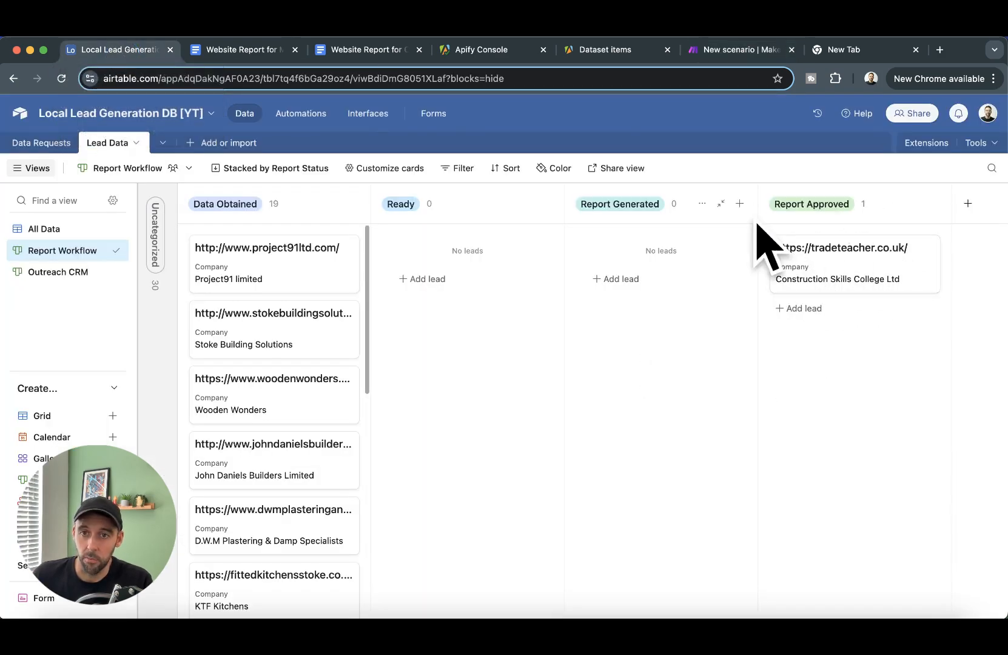
- Check Construction Skills College Ltd under Email Sent in Outreach CRM, then return to the Make run
{"action": "left_click", "coordinate": [52, 272]}
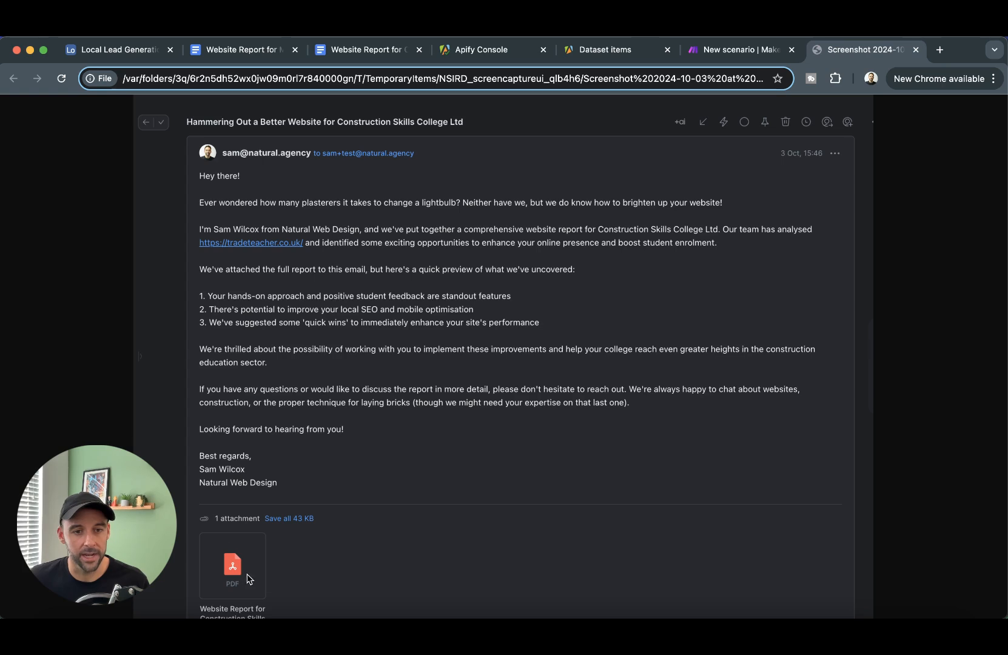
{"action": "left_click", "coordinate": [692, 52]}
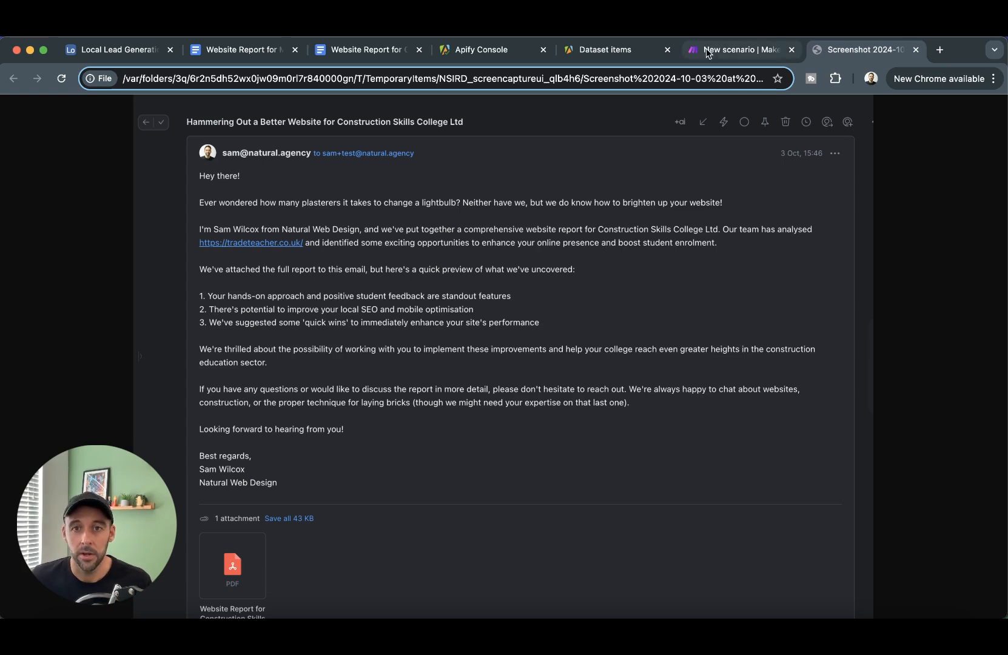
{"action": "left_click_drag", "start_coordinate": [506, 208], "coordinate": [752, 184]}
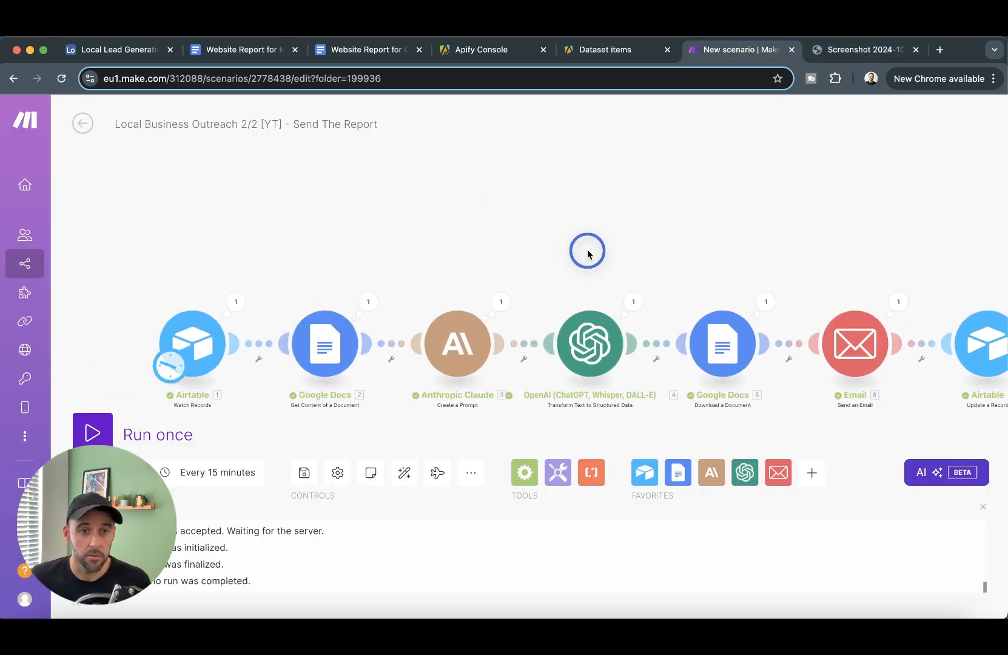
- Glance at the lead database, then save the Send The Report scenario
{"action": "left_click", "coordinate": [119, 52]}
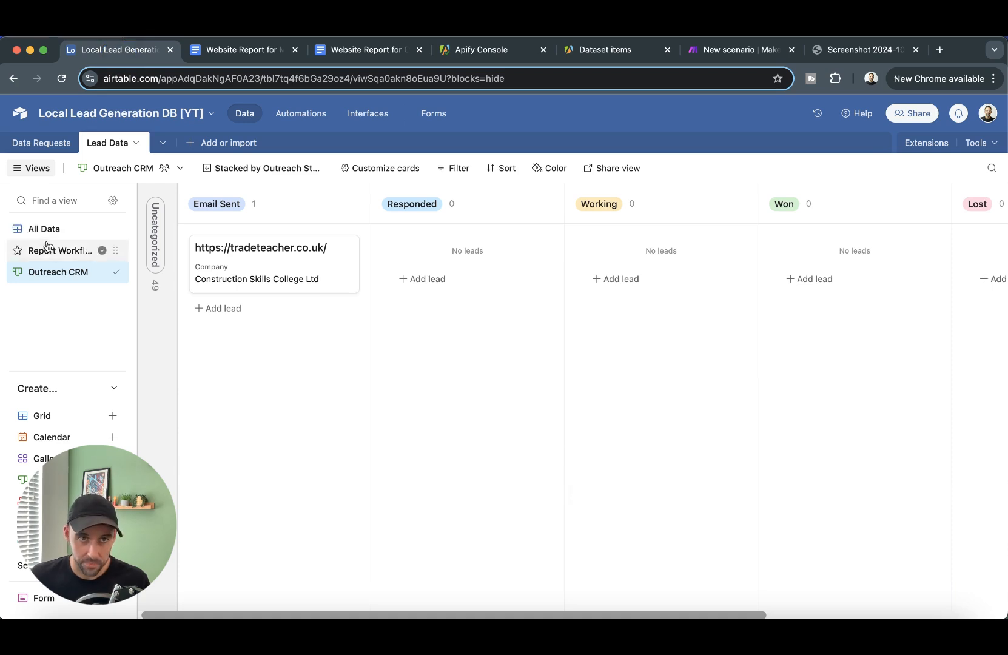
{"action": "left_click", "coordinate": [728, 53]}
{"action": "left_click_drag", "start_coordinate": [408, 221], "coordinate": [405, 203]}
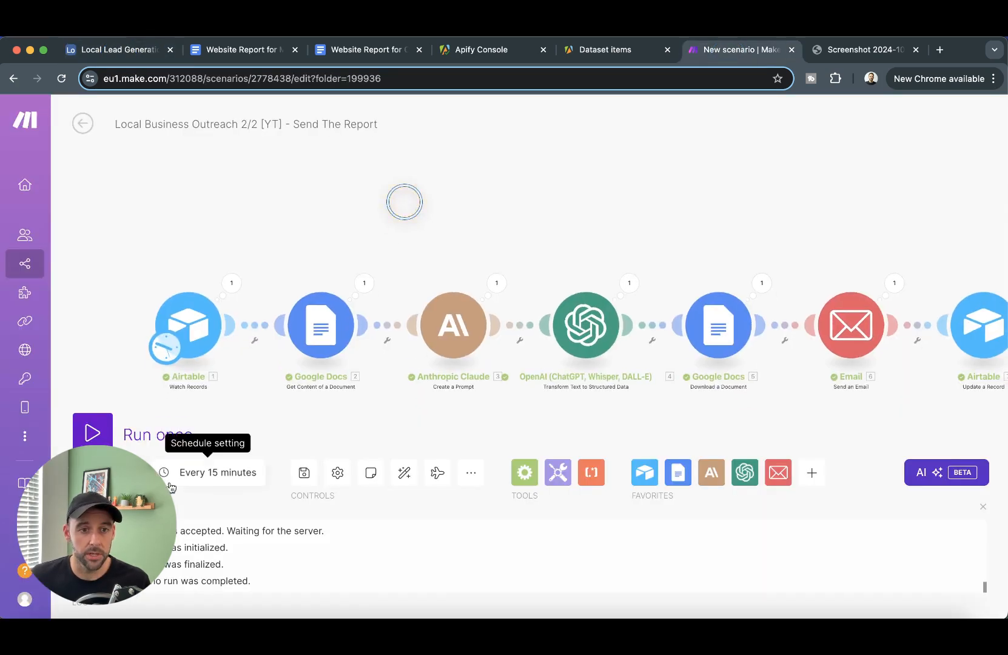
{"action": "left_click", "coordinate": [304, 473]}
- Switch on Creating The Web Report in the Local Business Lead Gen scenarios folder
{"action": "mouse_move", "coordinate": [51, 250]}
{"action": "left_click", "coordinate": [151, 252]}
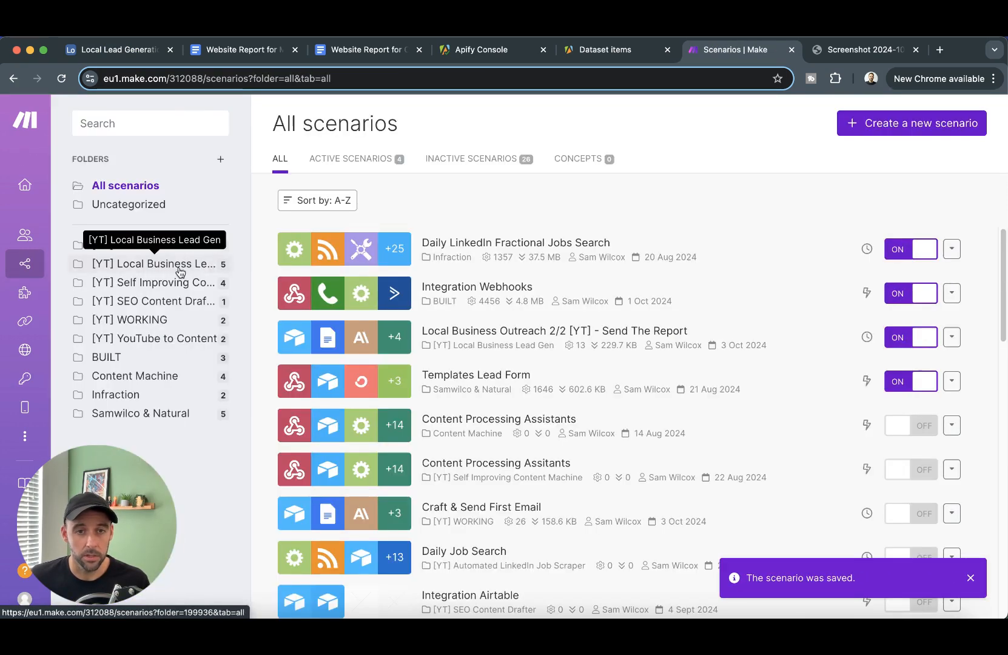
{"action": "left_click", "coordinate": [155, 321]}
{"action": "left_click", "coordinate": [170, 285]}
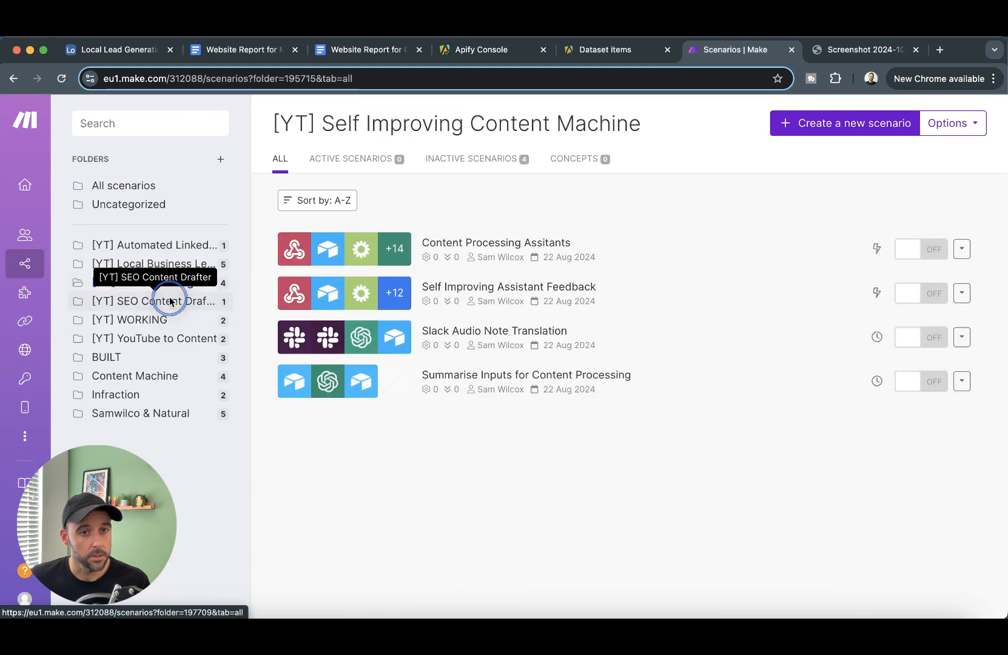
{"action": "left_click", "coordinate": [165, 300]}
{"action": "left_click", "coordinate": [163, 264]}
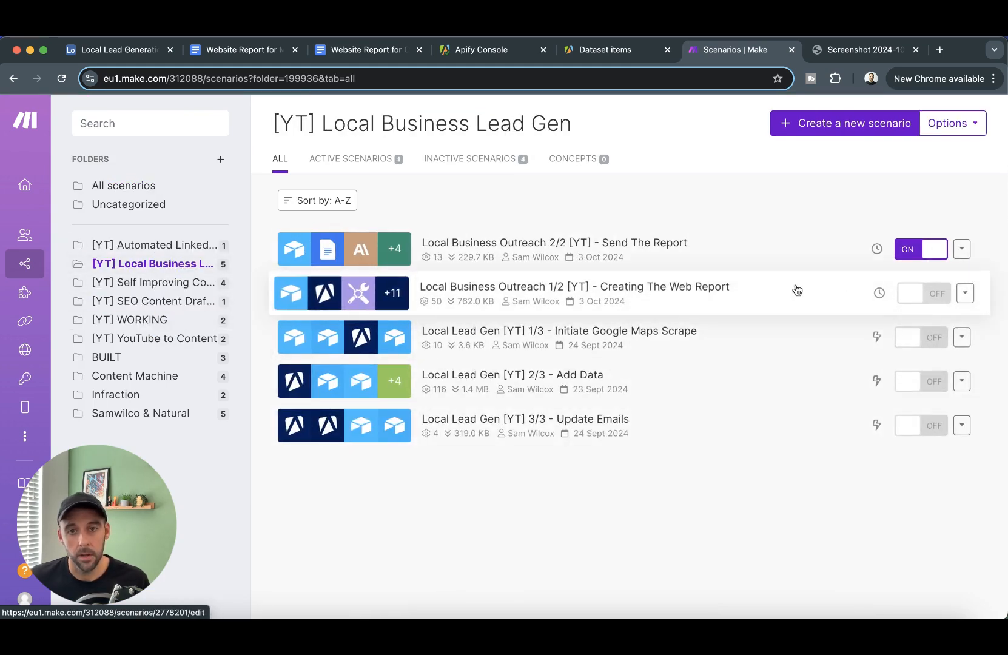
{"action": "left_click", "coordinate": [925, 295]}
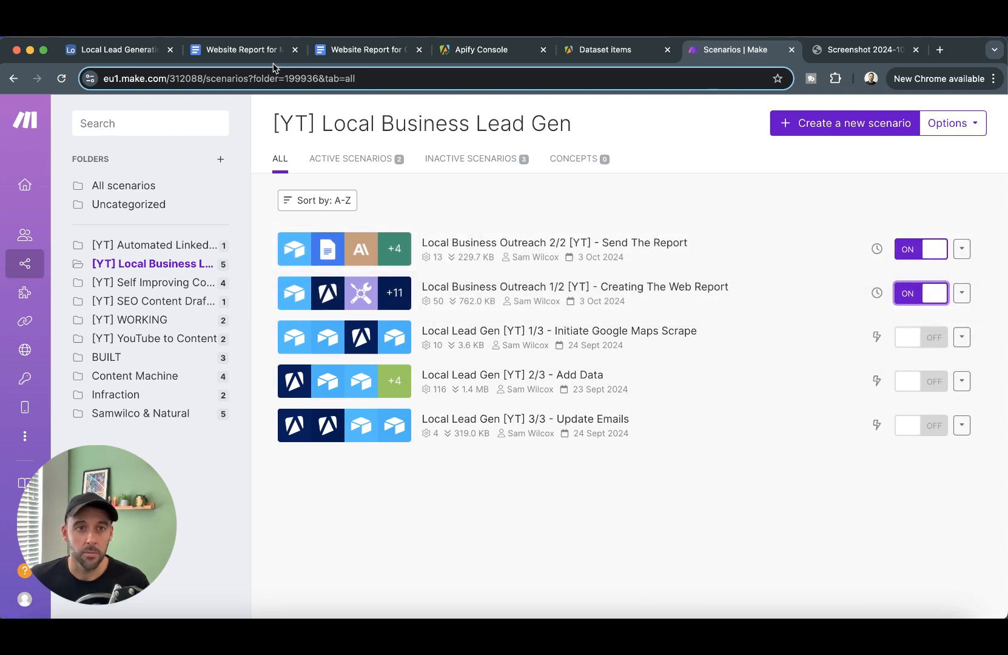
{"action": "left_click", "coordinate": [125, 52]}
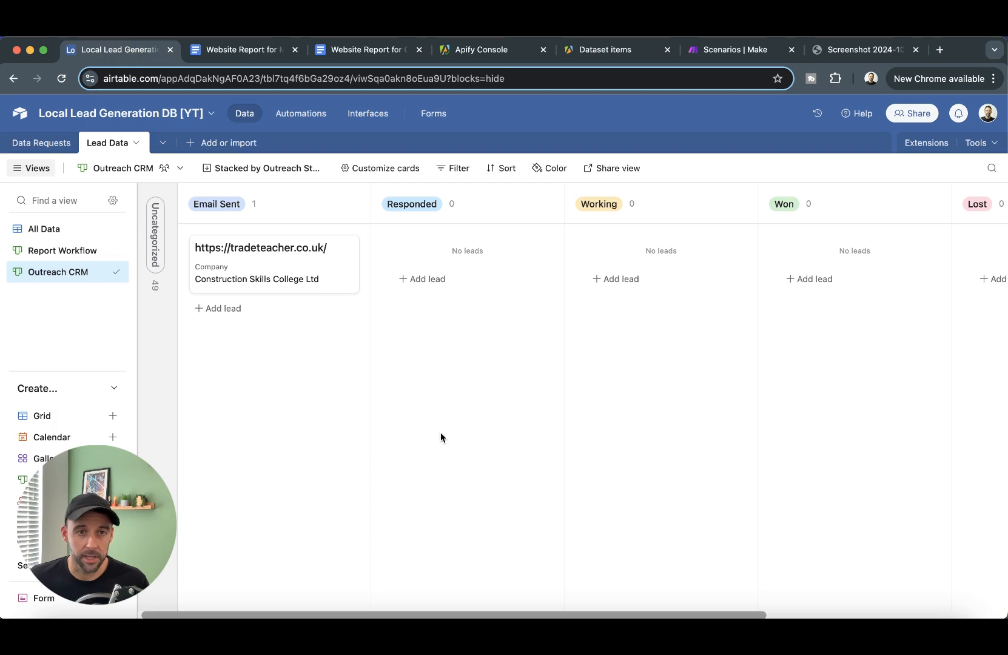
- Look over the Report Workflow board and All Data grid, ending back on Report Workflow
{"action": "left_click", "coordinate": [53, 251]}
{"action": "scroll", "coordinate": [301, 315], "scroll_direction": "down", "scroll_amount": 15}
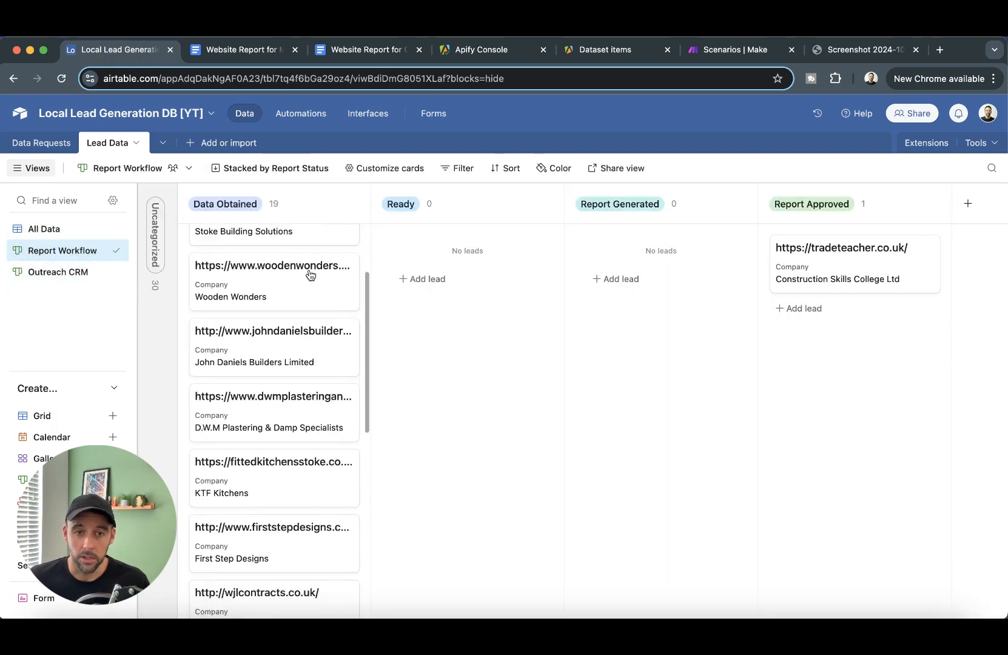
{"action": "left_click", "coordinate": [44, 228]}
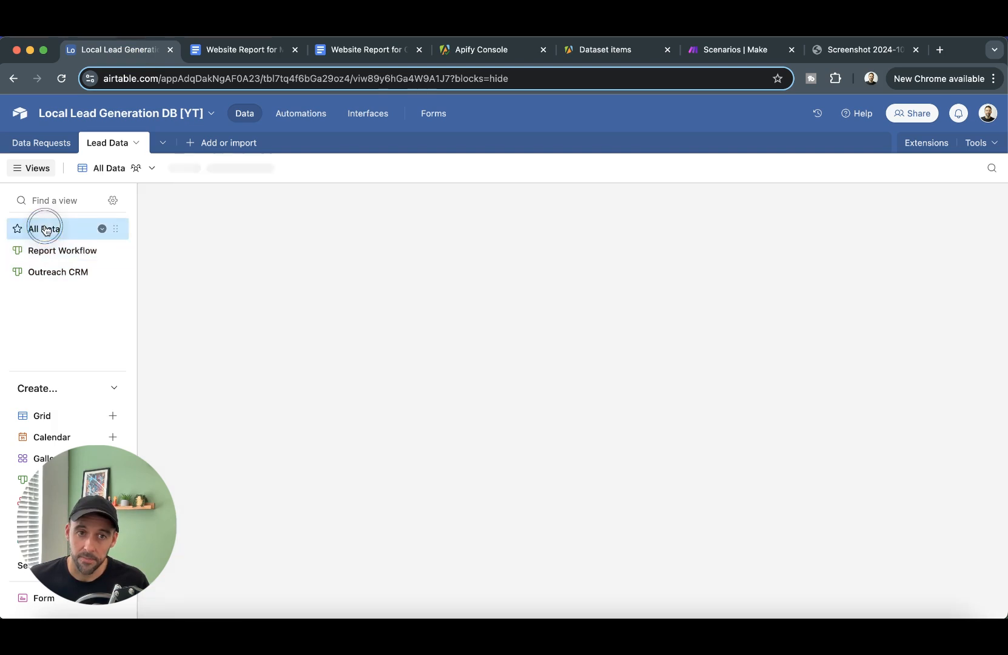
{"action": "left_click_drag", "start_coordinate": [570, 614], "coordinate": [275, 614]}
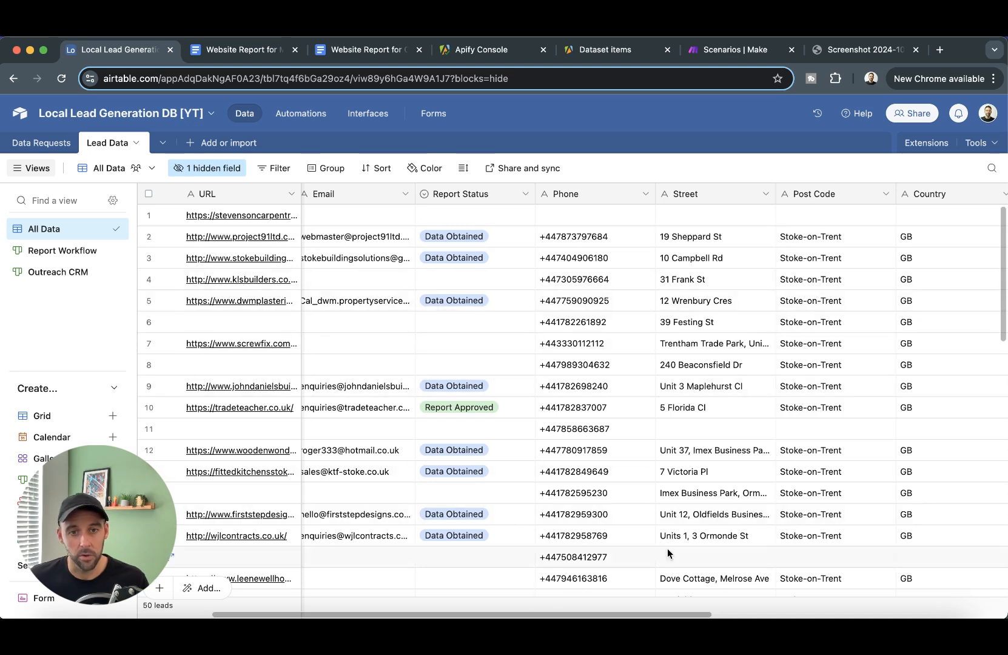
{"action": "left_click", "coordinate": [58, 251]}
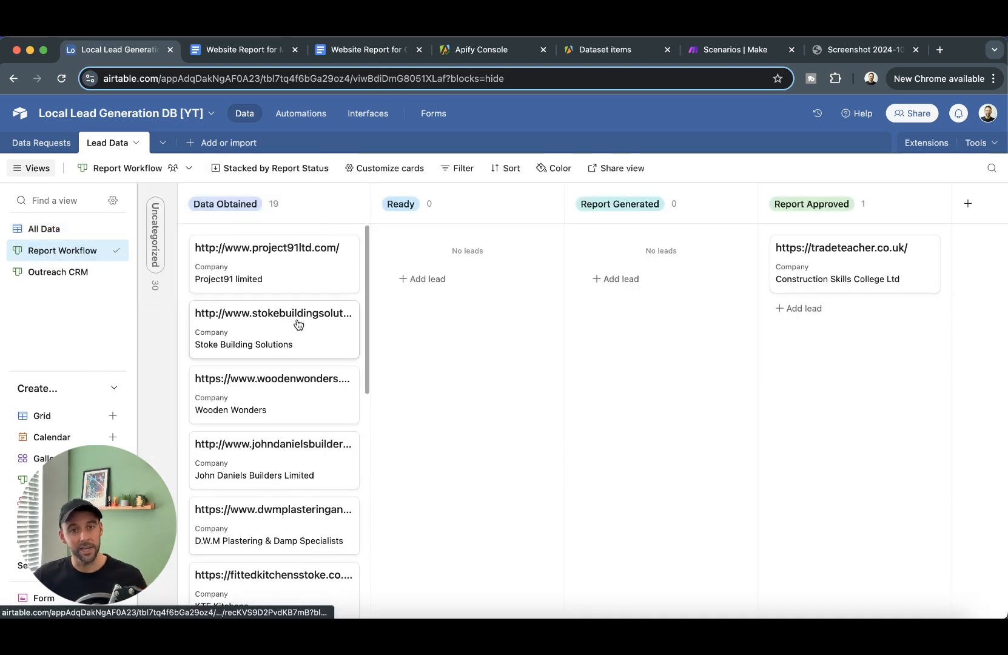
{"action": "scroll", "coordinate": [297, 303], "scroll_direction": "down", "scroll_amount": 1}
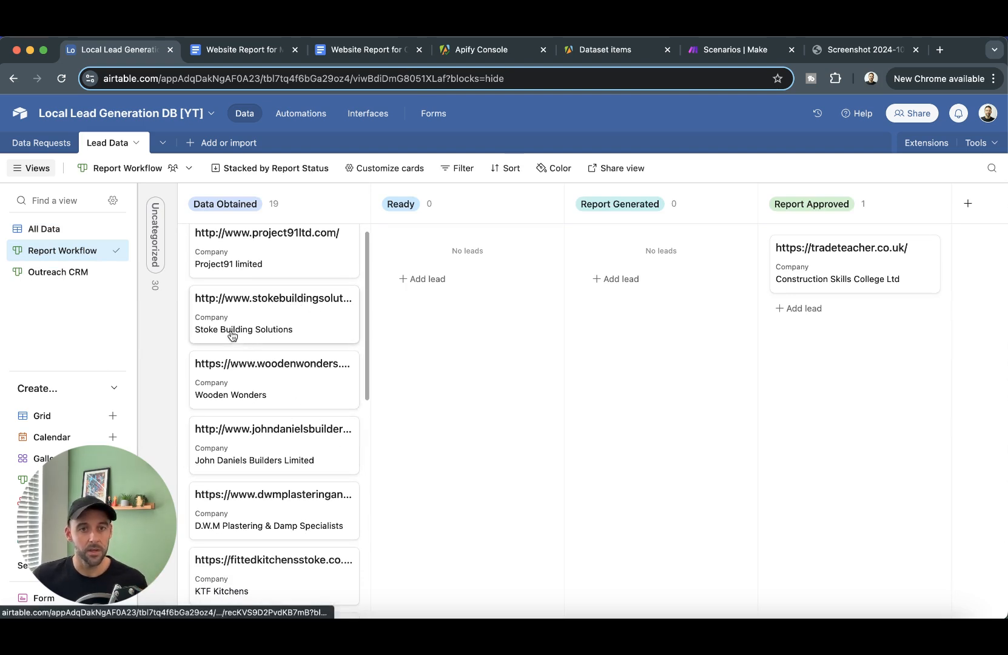
{"action": "scroll", "coordinate": [285, 376], "scroll_direction": "down", "scroll_amount": 3}
{"action": "scroll", "coordinate": [289, 307], "scroll_direction": "up", "scroll_amount": 3}
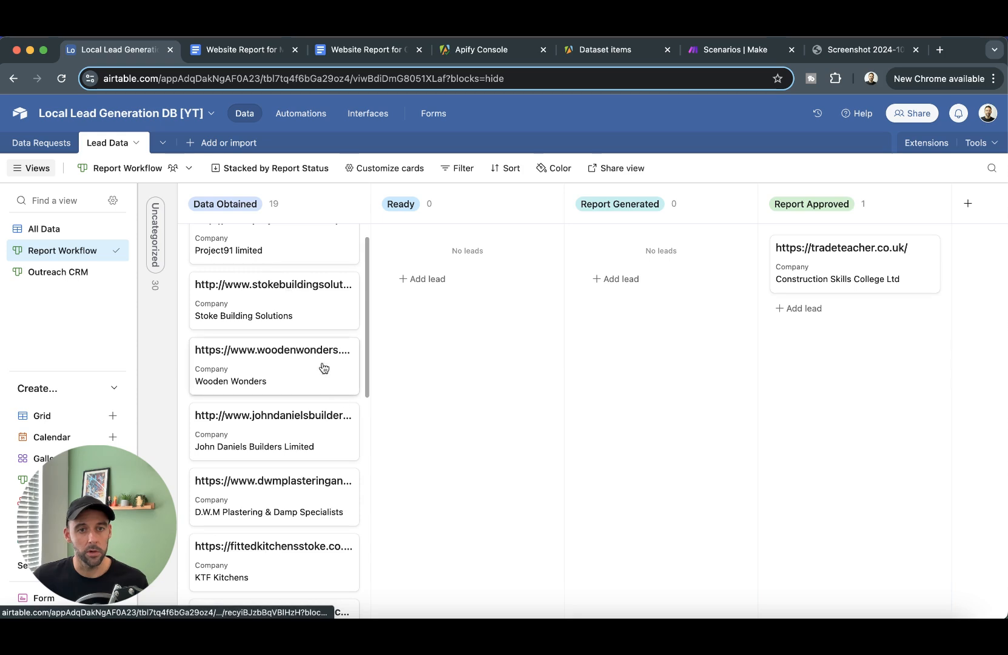
- Drag the Stoke Building Solutions card from Data Obtained into Ready, then show Outreach CRM
{"action": "left_click_drag", "start_coordinate": [270, 308], "coordinate": [444, 253]}
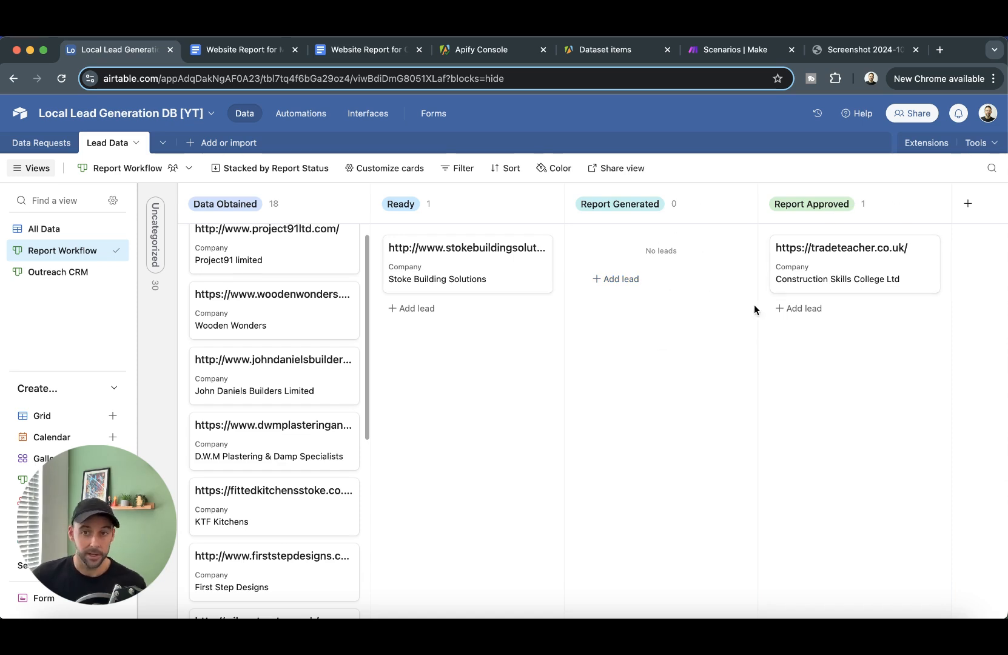
{"action": "left_click", "coordinate": [60, 274]}
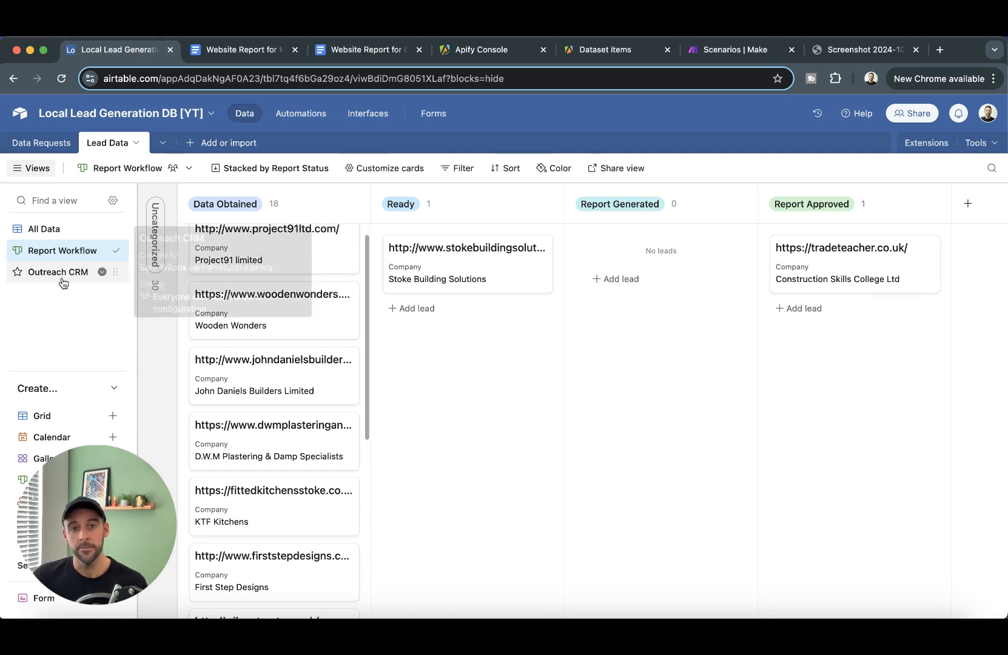